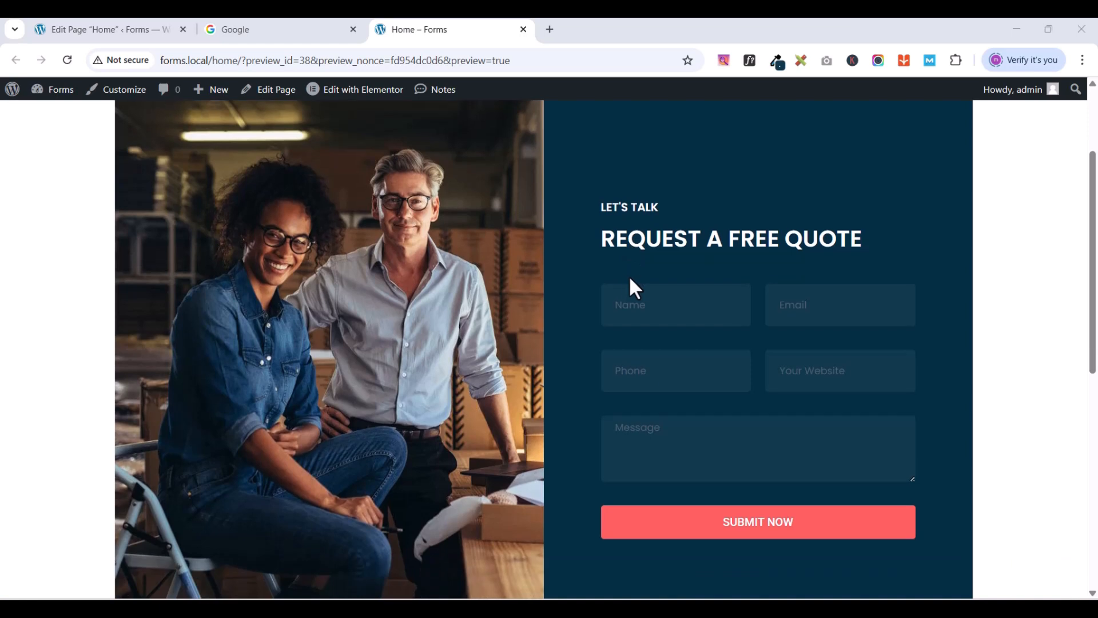
# - Advance through the first two stages of the multi-step form, choosing Email me as the communication mode and Web Design as the service
pyautogui.scroll(-1, 633, 279)
pyautogui.scroll(1, 633, 278)
pyautogui.scroll(-6, 803, 286)
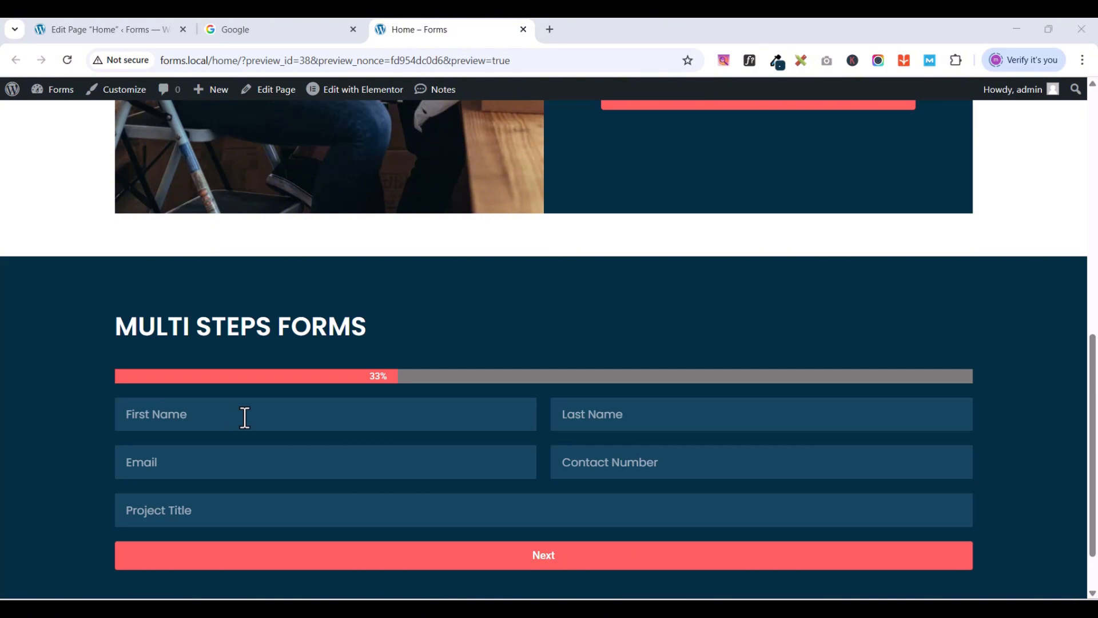
pyautogui.click(540, 565)
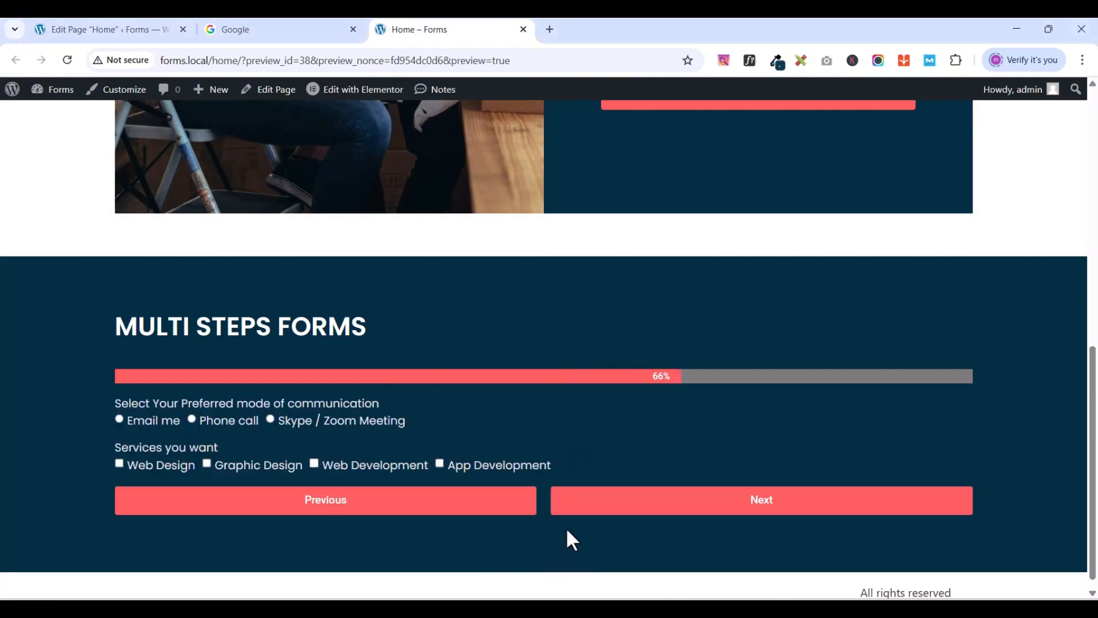
pyautogui.click(119, 420)
pyautogui.click(118, 462)
pyautogui.click(762, 507)
# - Accept the terms and conditions in the form's final stage and submit the form
pyautogui.click(229, 449)
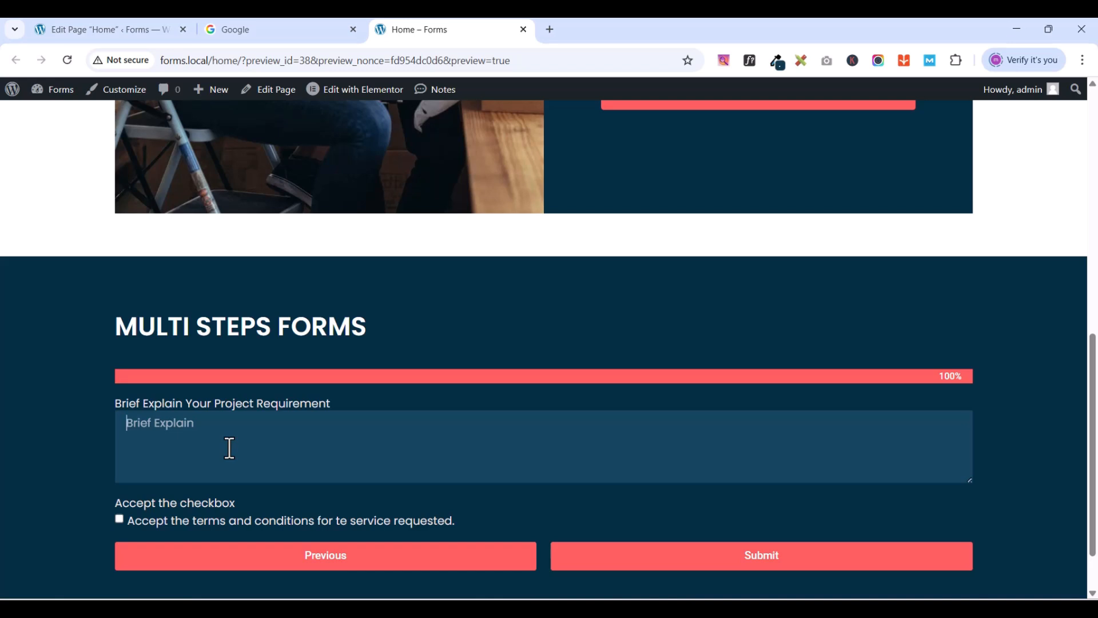
pyautogui.click(119, 518)
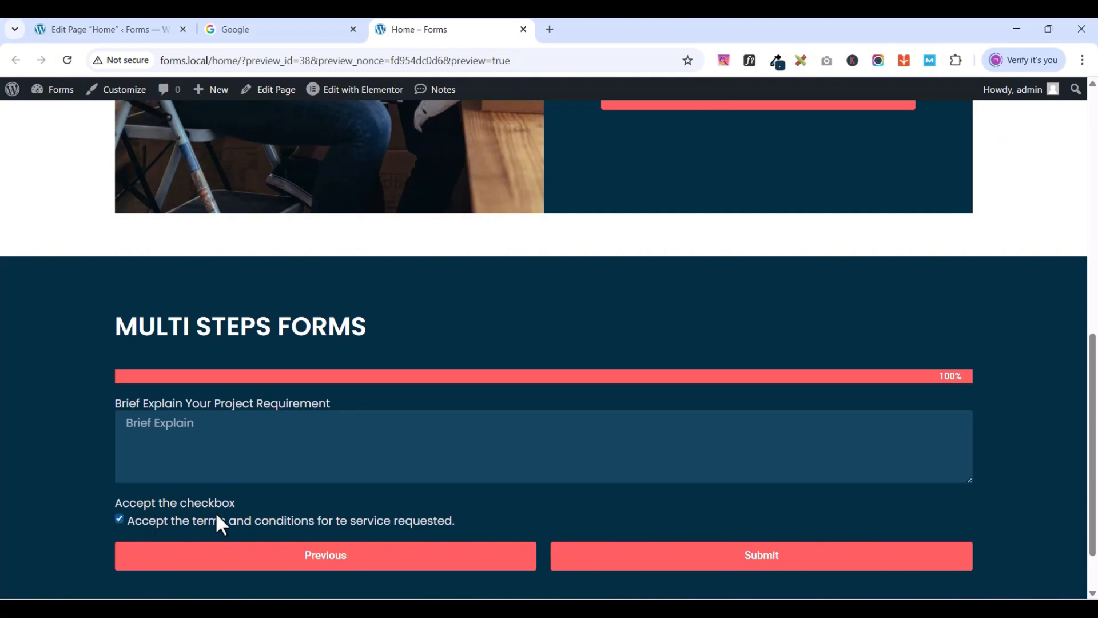
pyautogui.click(761, 553)
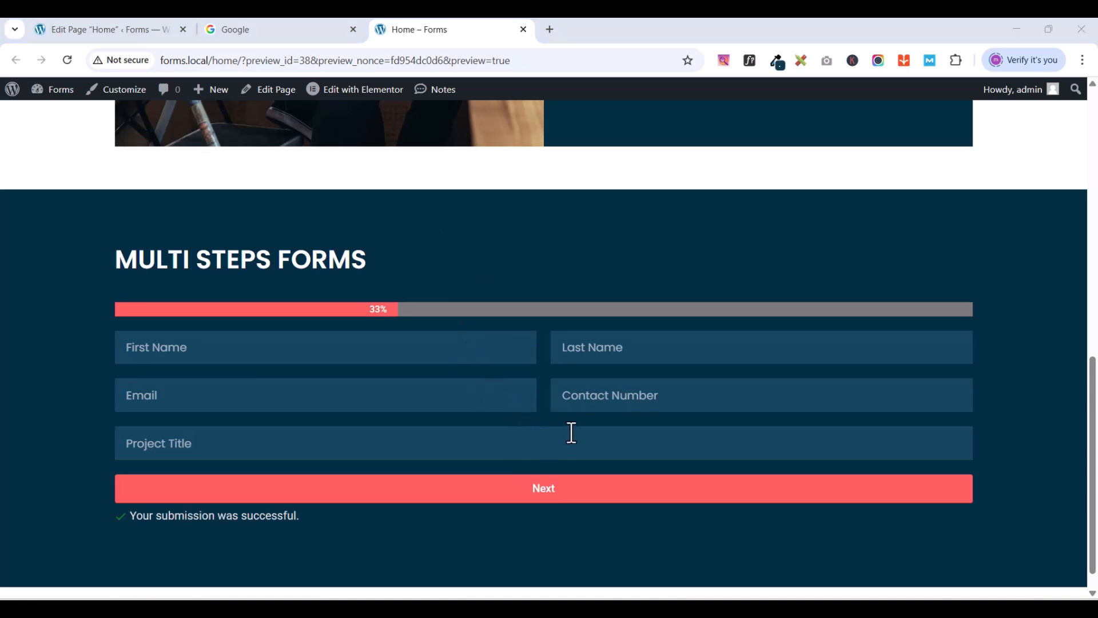
pyautogui.scroll(5, 571, 433)
pyautogui.scroll(-5, 572, 433)
pyautogui.scroll(5, 571, 433)
pyautogui.scroll(6, 572, 433)
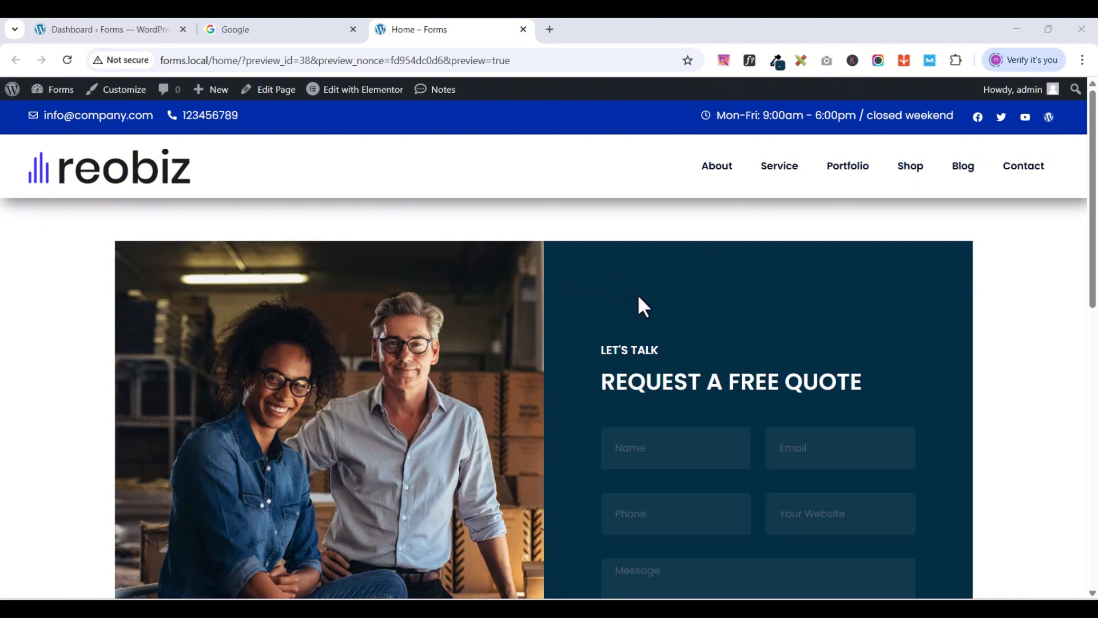
# - Review the installed plugins and the active theme in the WordPress admin area
pyautogui.click(63, 32)
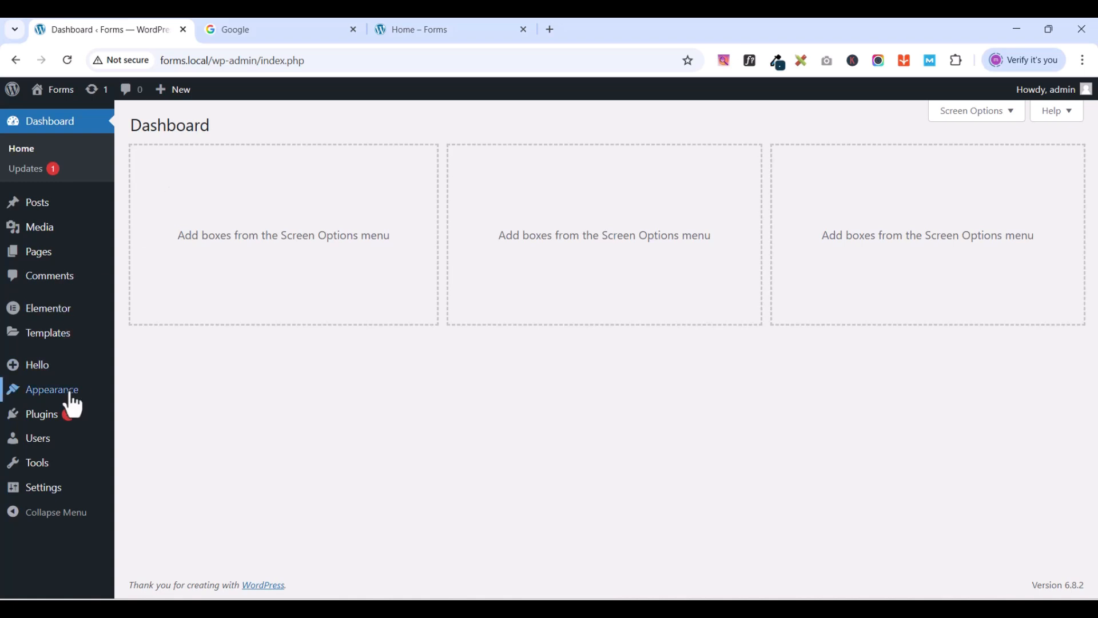
pyautogui.click(39, 416)
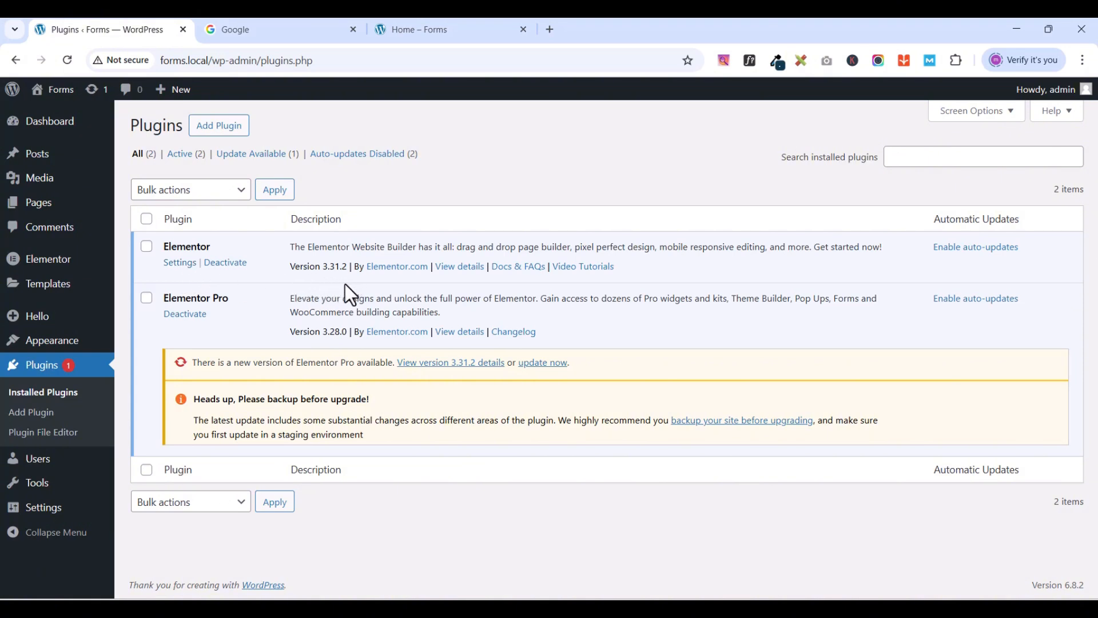
pyautogui.moveTo(51, 346)
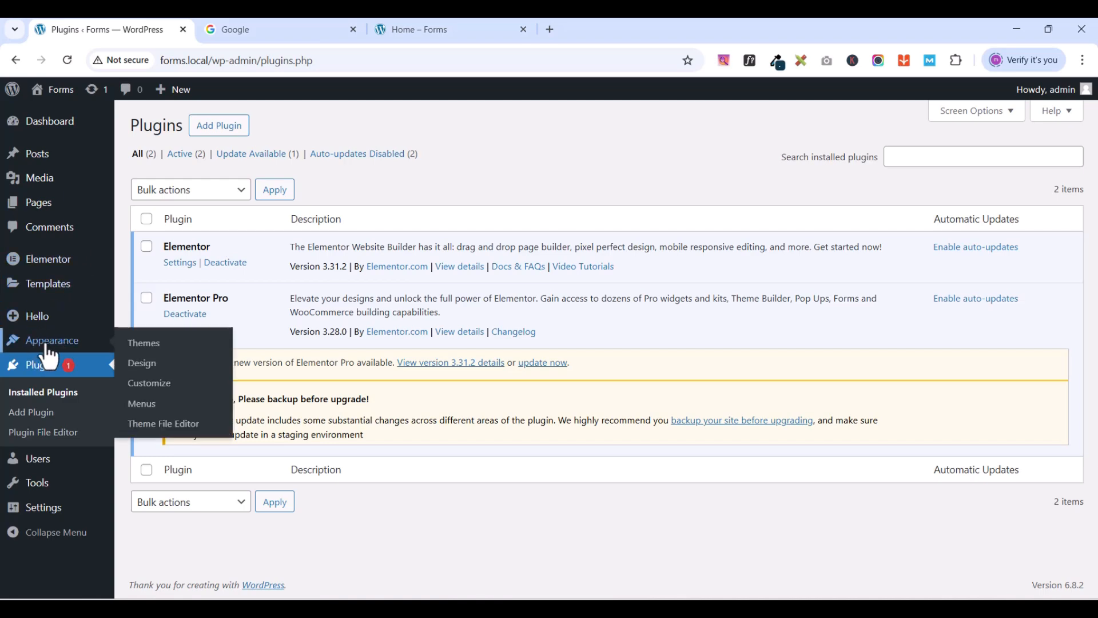
pyautogui.click(144, 345)
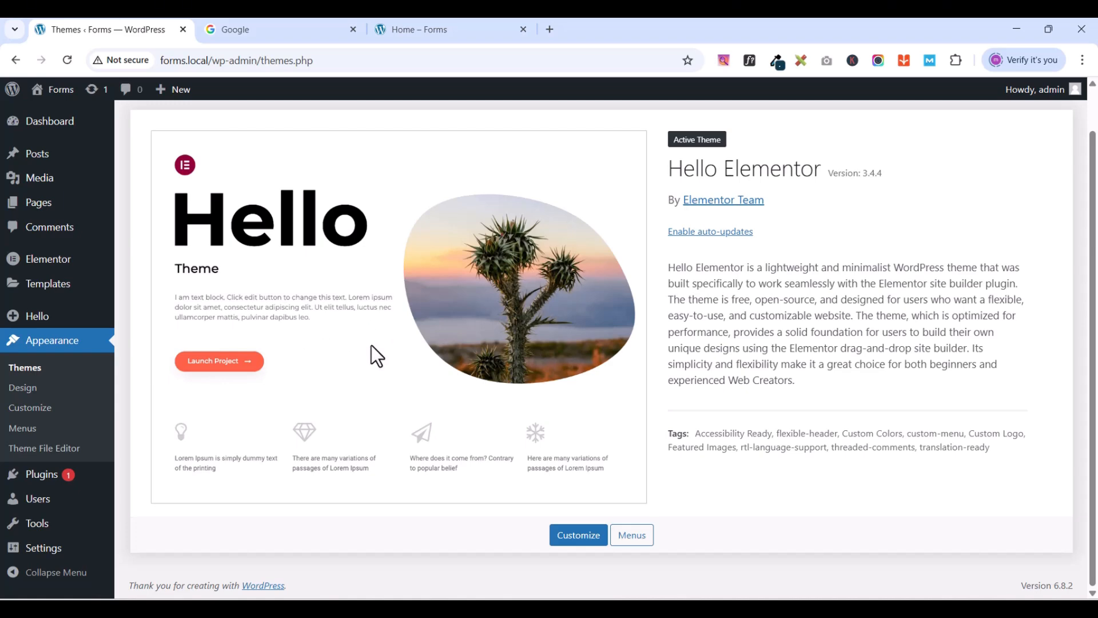
# - Create a new page titled Contact and publish it
pyautogui.click(38, 207)
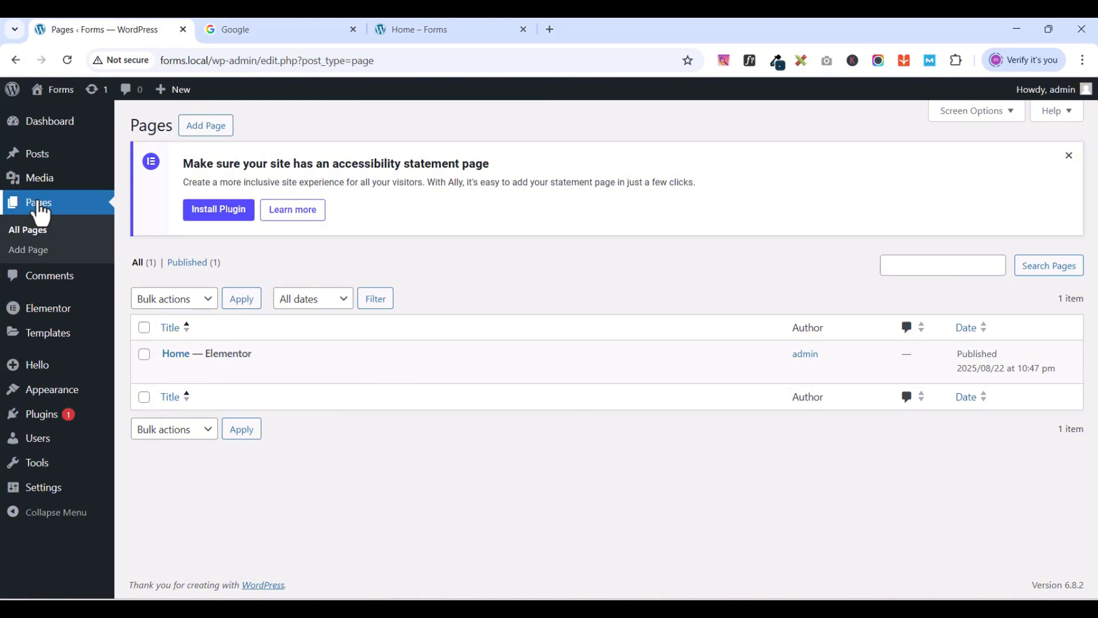
pyautogui.moveTo(294, 385)
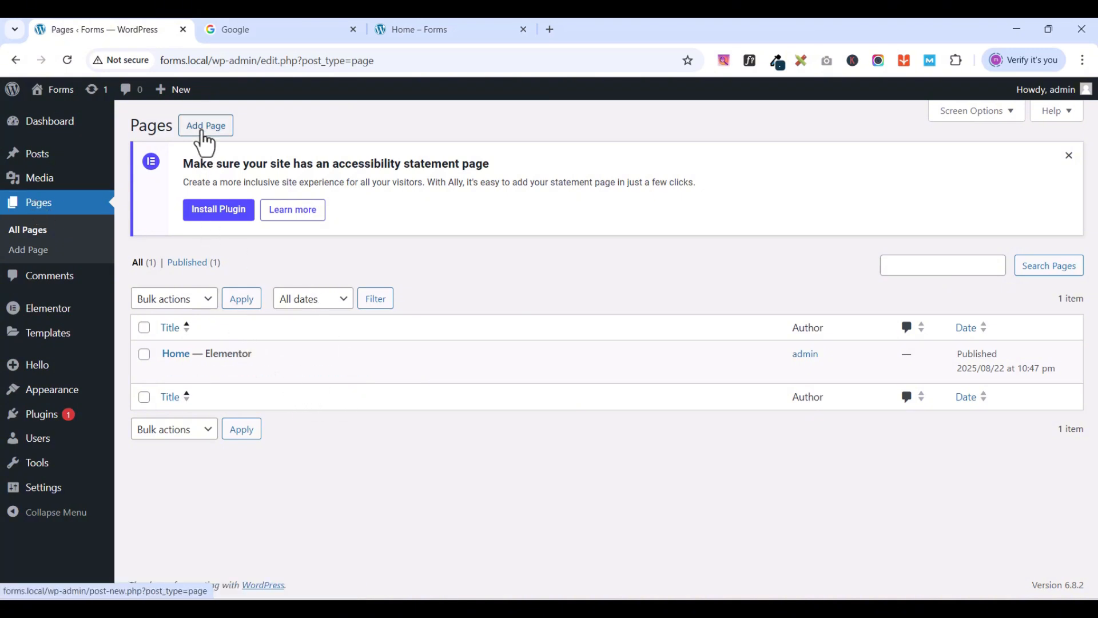
pyautogui.click(73, 230)
pyautogui.click(200, 132)
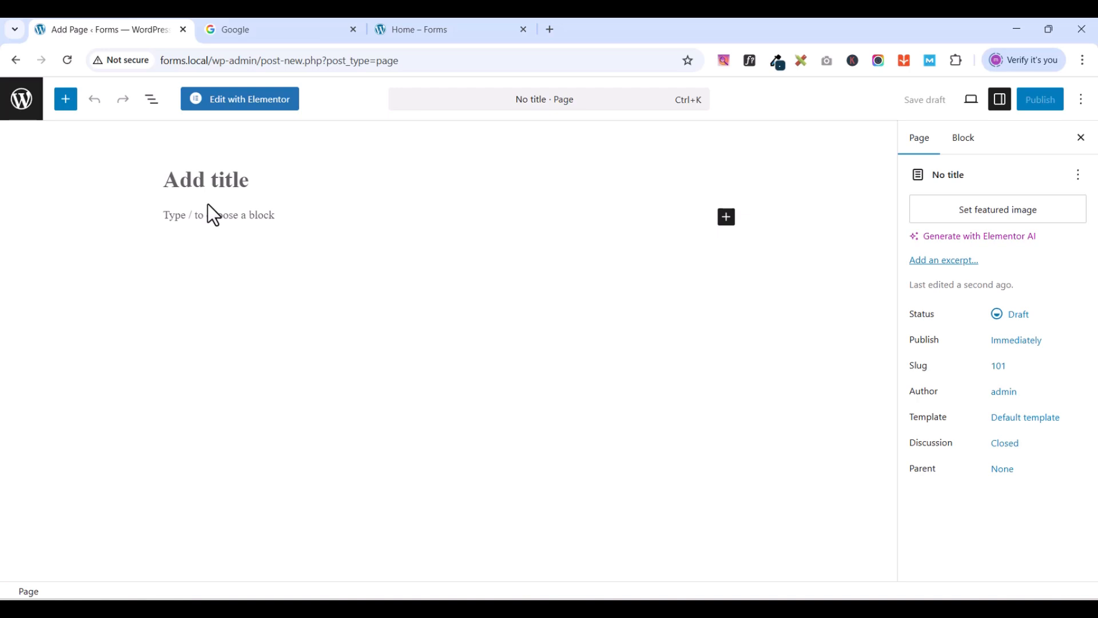
pyautogui.write('Contact')
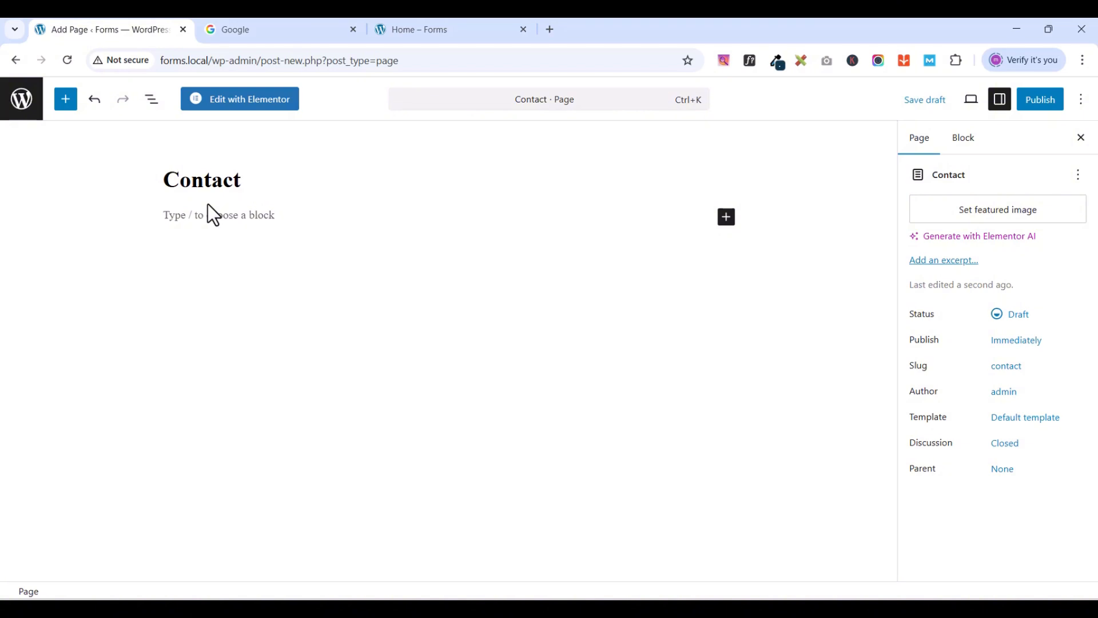
pyautogui.click(1041, 102)
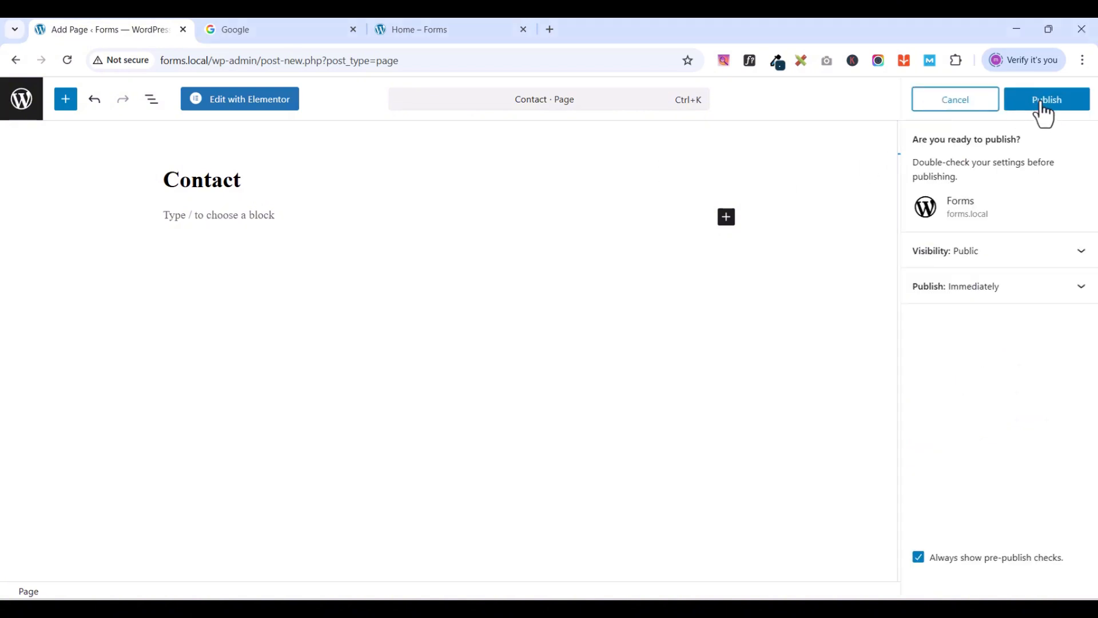
pyautogui.click(1042, 104)
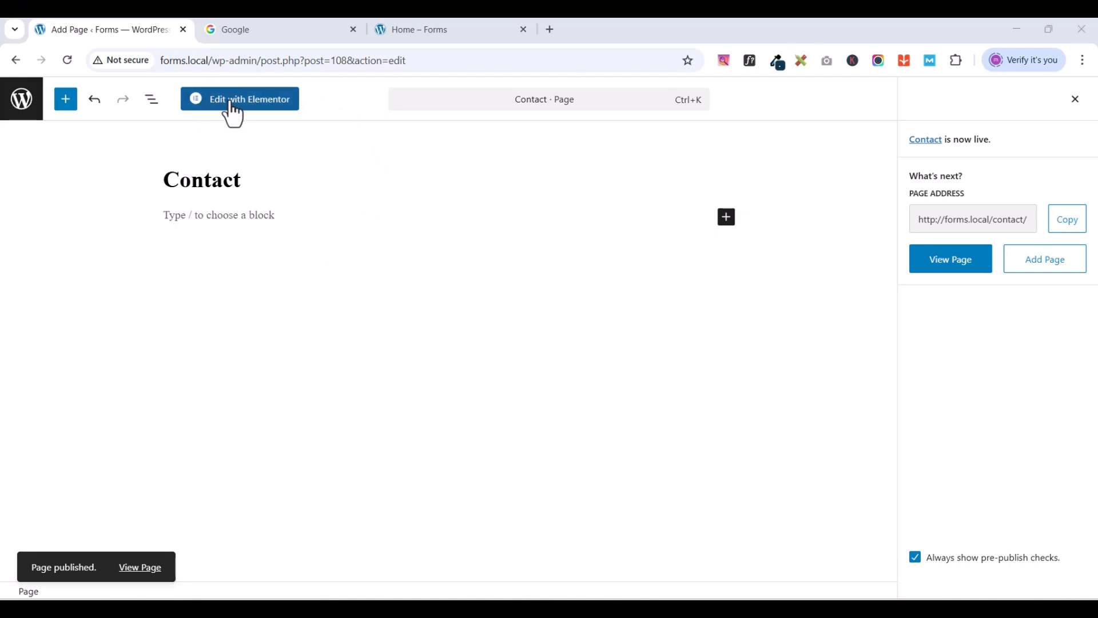
# - Open the Contact page in Elementor, set its page layout to Elementor Full Width and publish the change
pyautogui.click(232, 103)
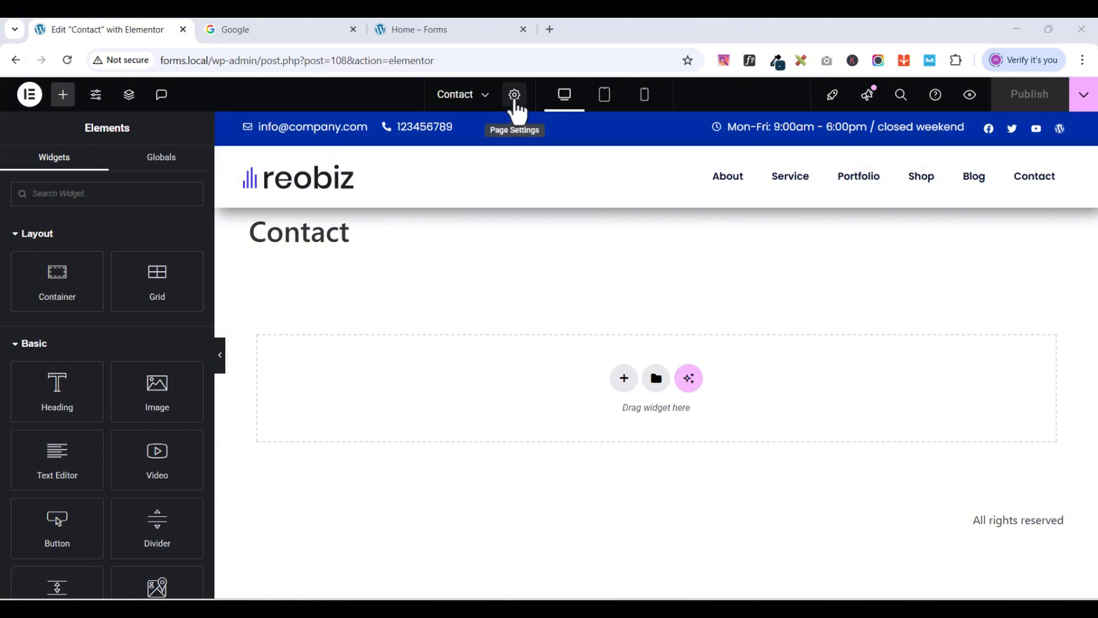
pyautogui.click(516, 97)
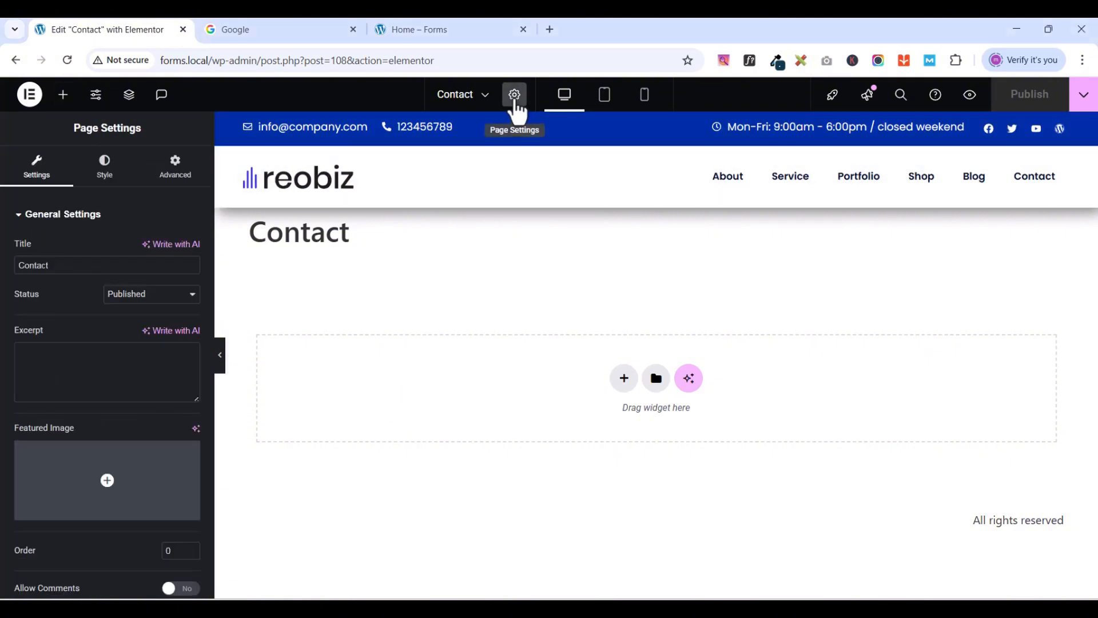
pyautogui.scroll(-3, 118, 525)
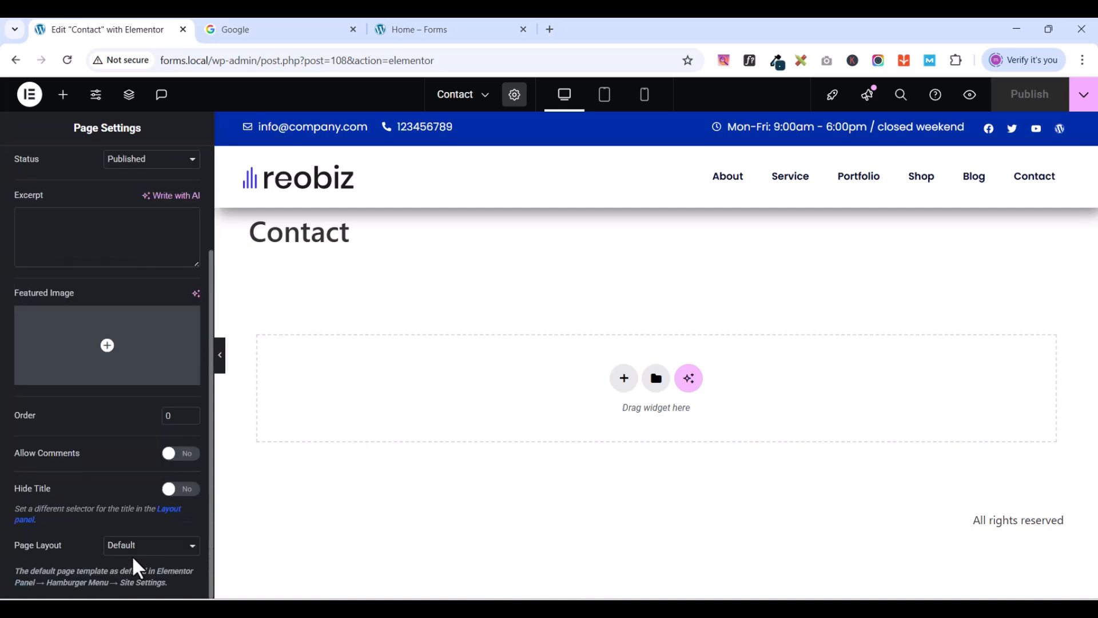
pyautogui.click(147, 548)
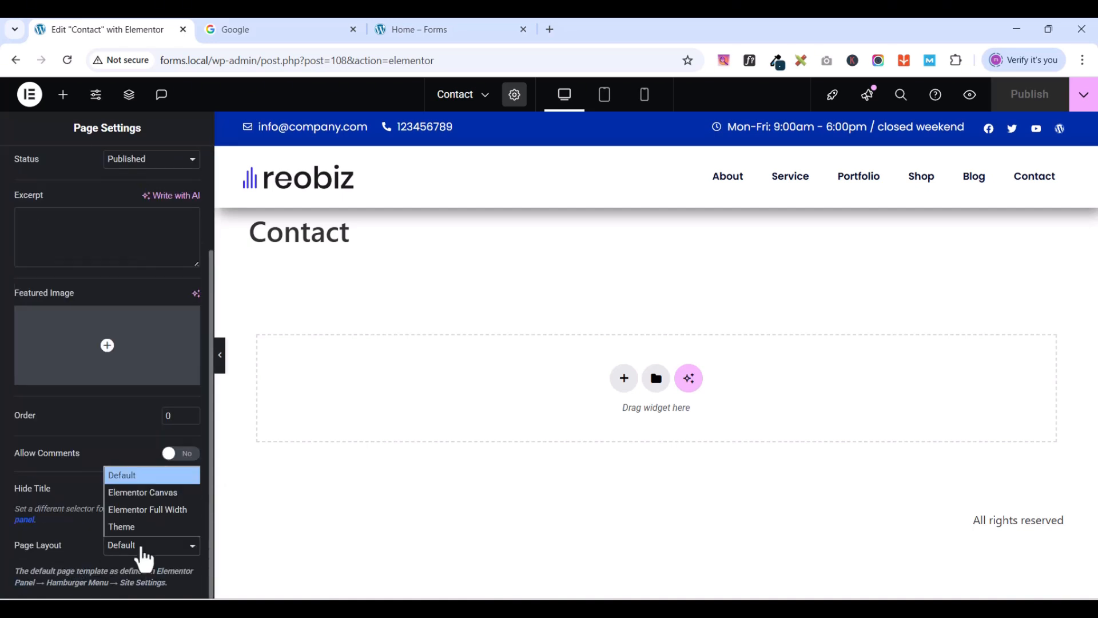
pyautogui.click(132, 507)
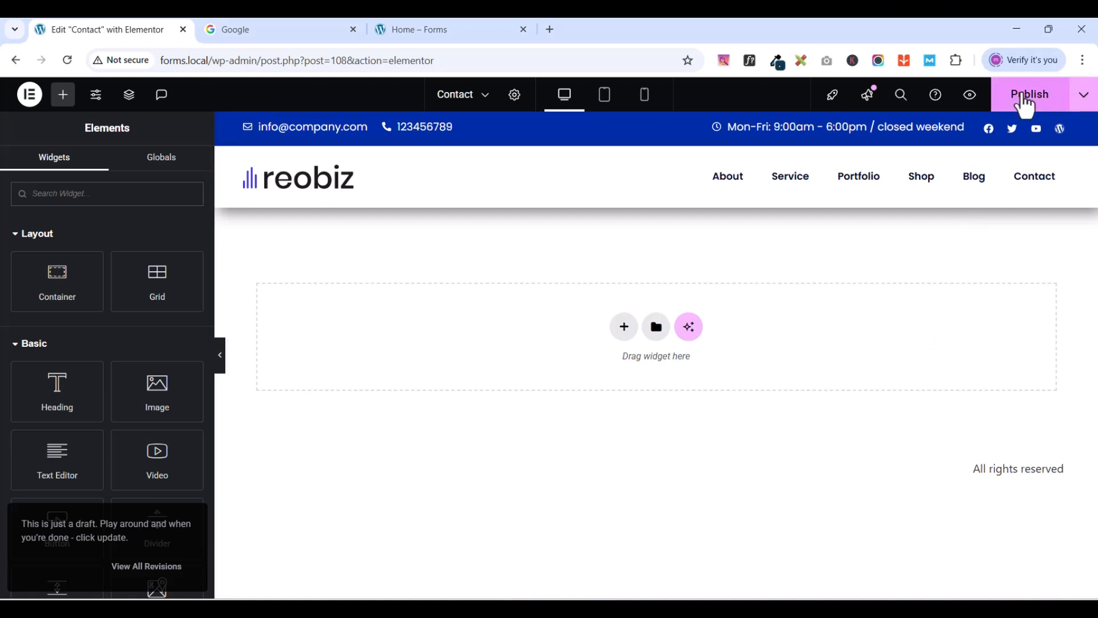
pyautogui.click(1027, 103)
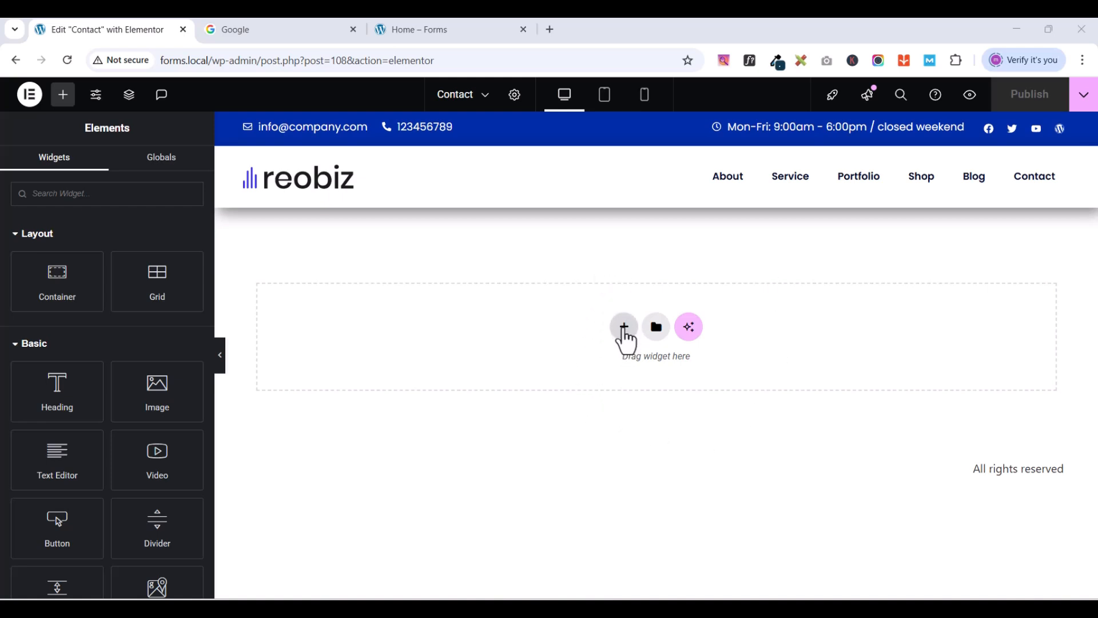
# - Add a Flexbox container with two equal columns to the Contact page
pyautogui.click(624, 327)
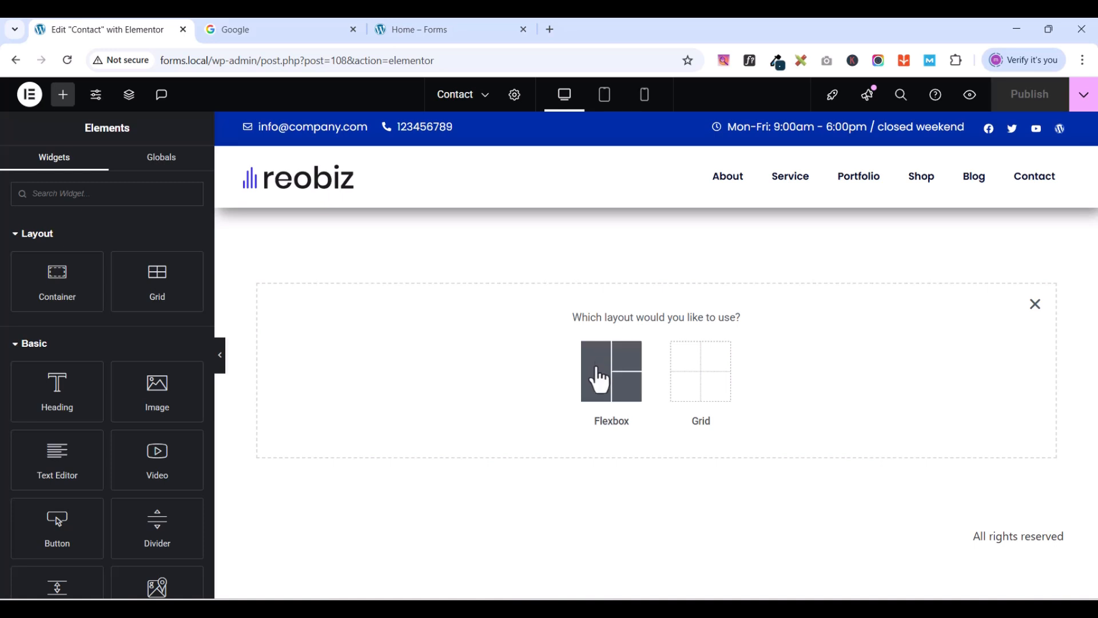
pyautogui.click(596, 379)
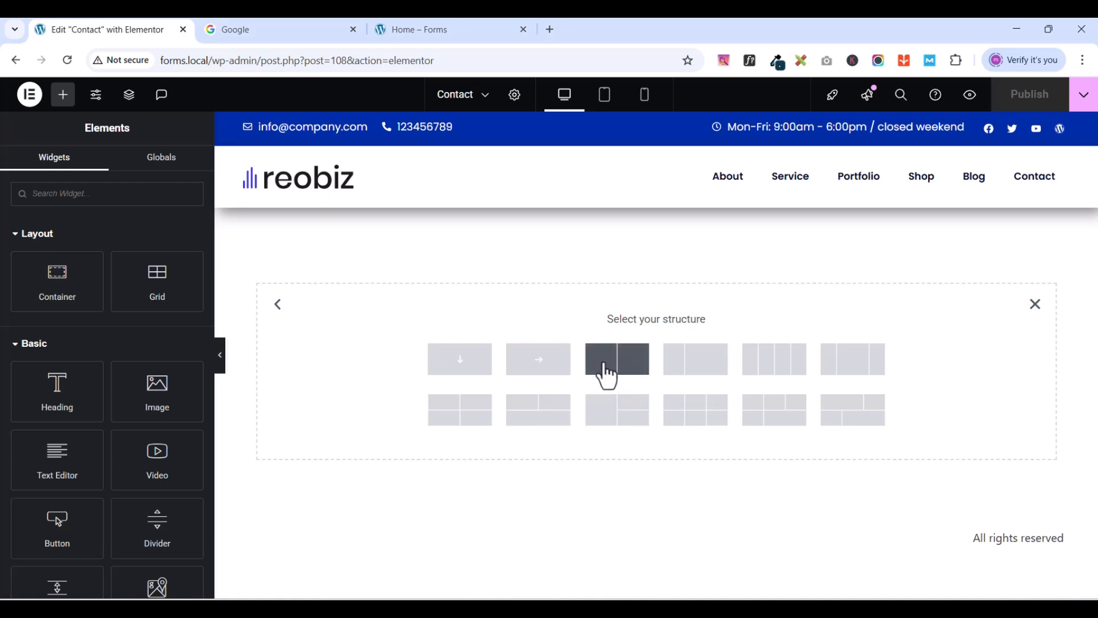
pyautogui.click(607, 377)
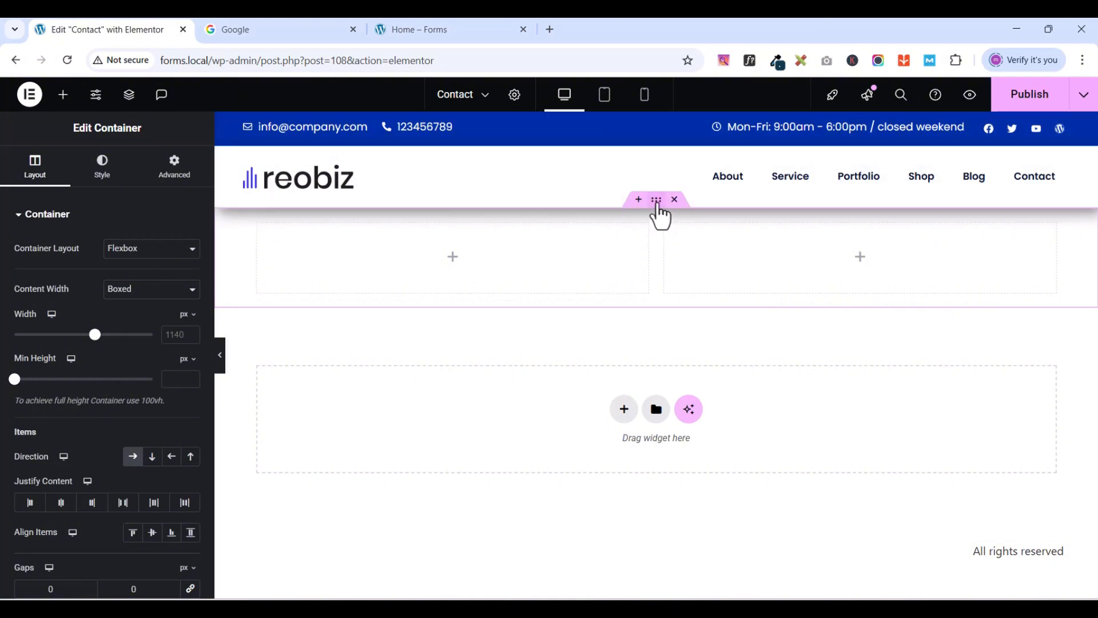
# - Set the padding to 0 px on all sides of the outer container and both of its column containers
pyautogui.click(173, 182)
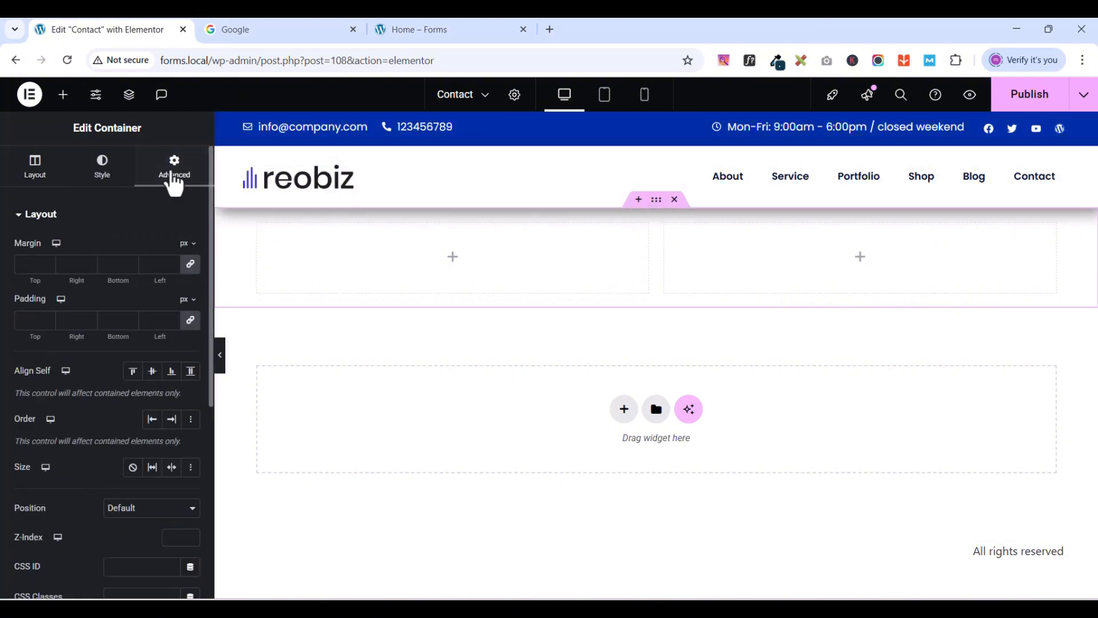
pyautogui.click(192, 325)
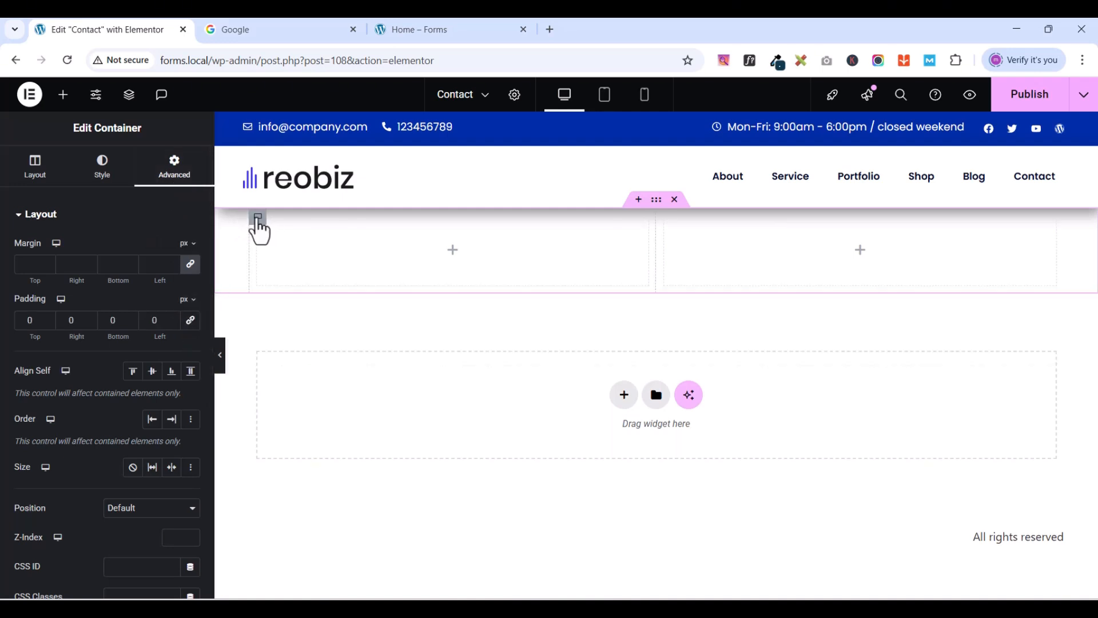
pyautogui.click(258, 219)
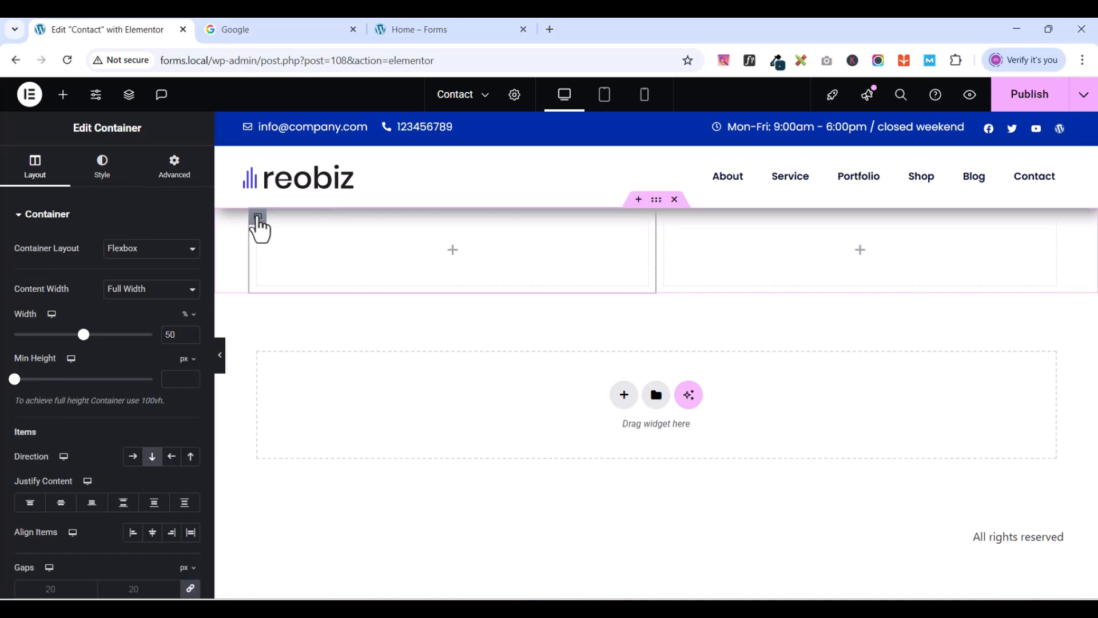
pyautogui.click(194, 172)
pyautogui.click(192, 324)
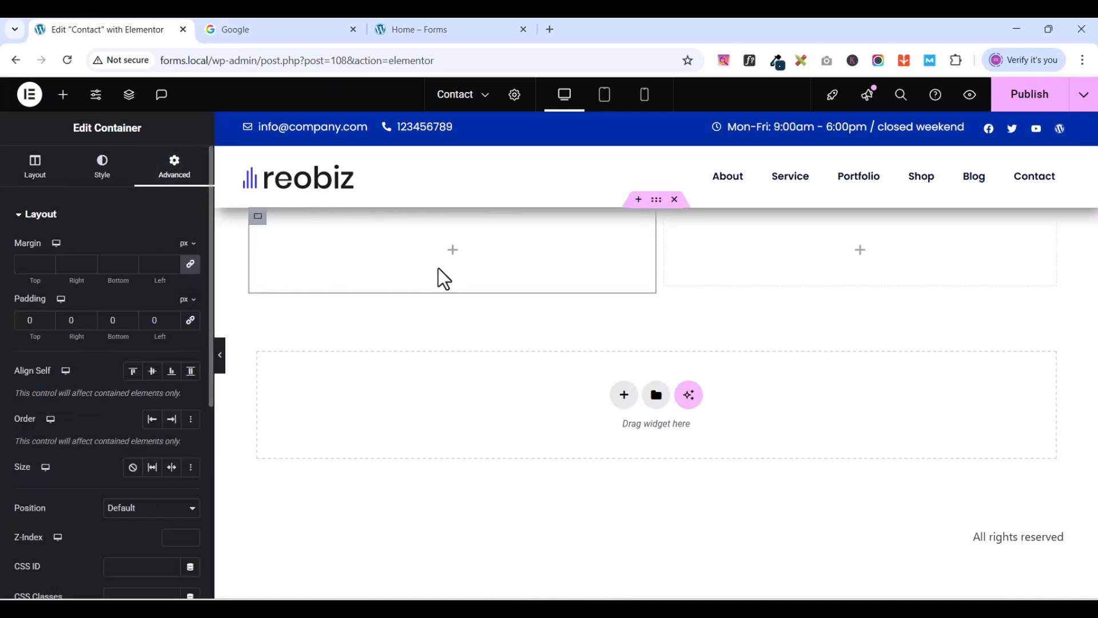
pyautogui.click(667, 220)
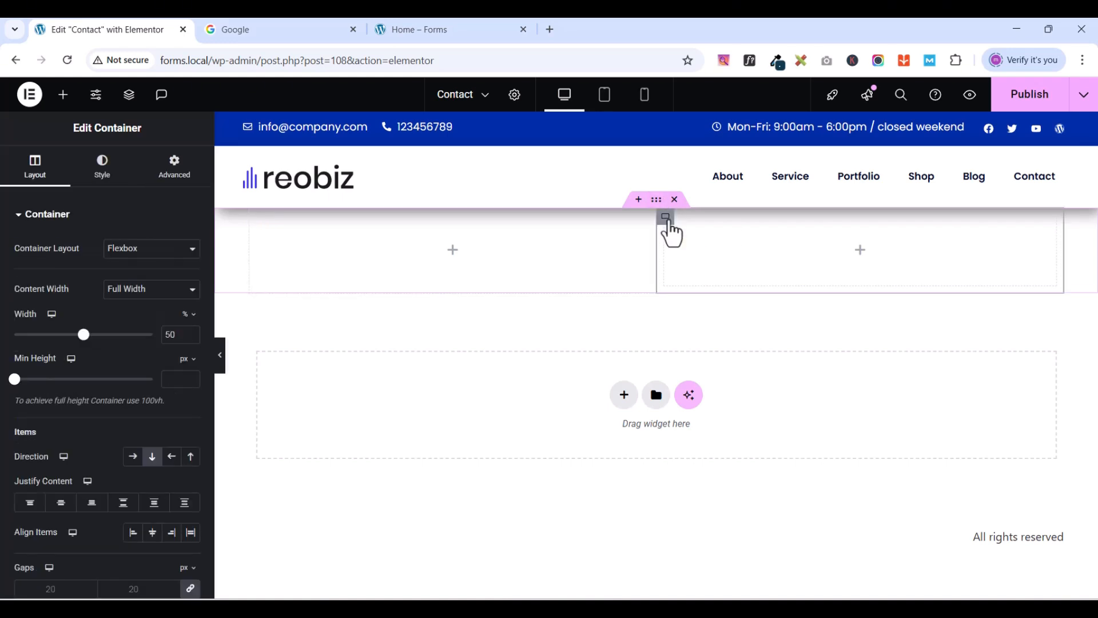
pyautogui.click(184, 178)
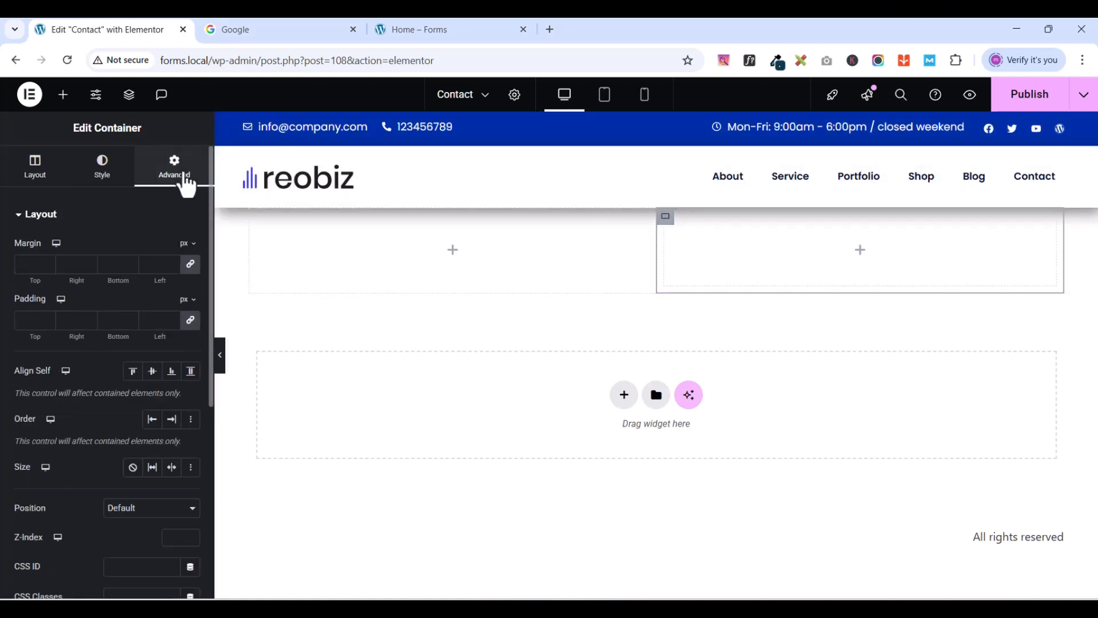
pyautogui.click(191, 320)
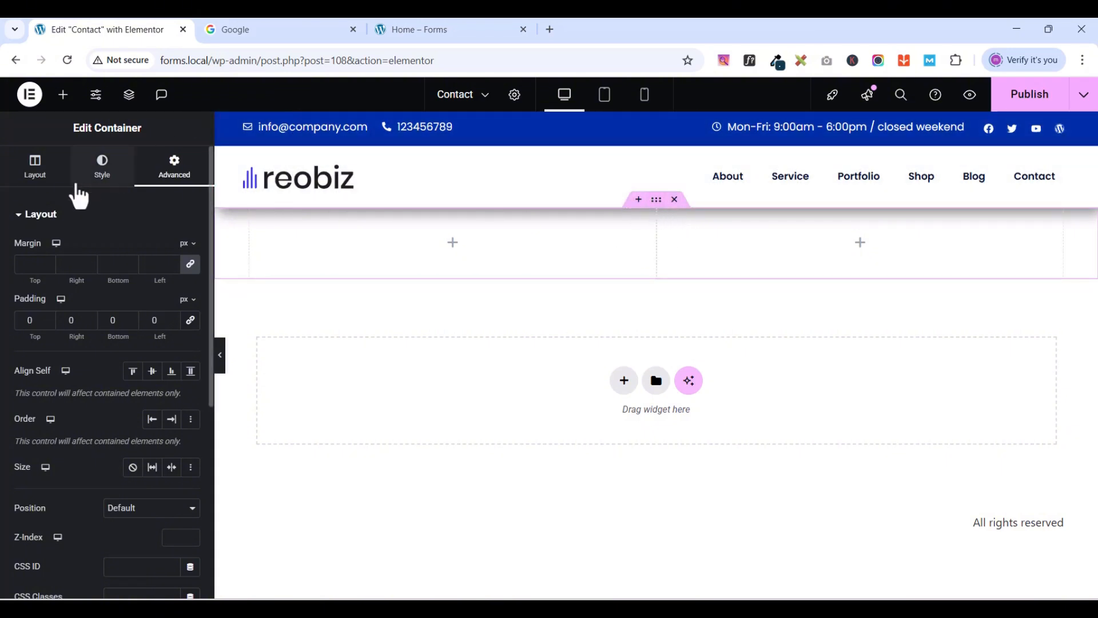
# - Set the outer container's boxed content width to 1200 px
pyautogui.click(36, 169)
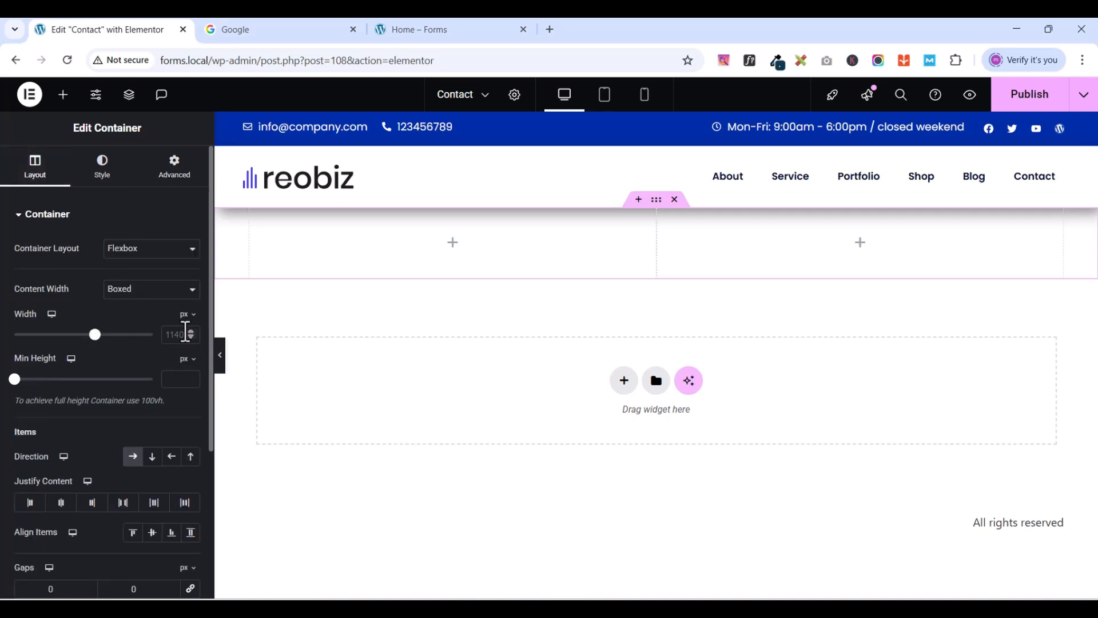
pyautogui.write('1200')
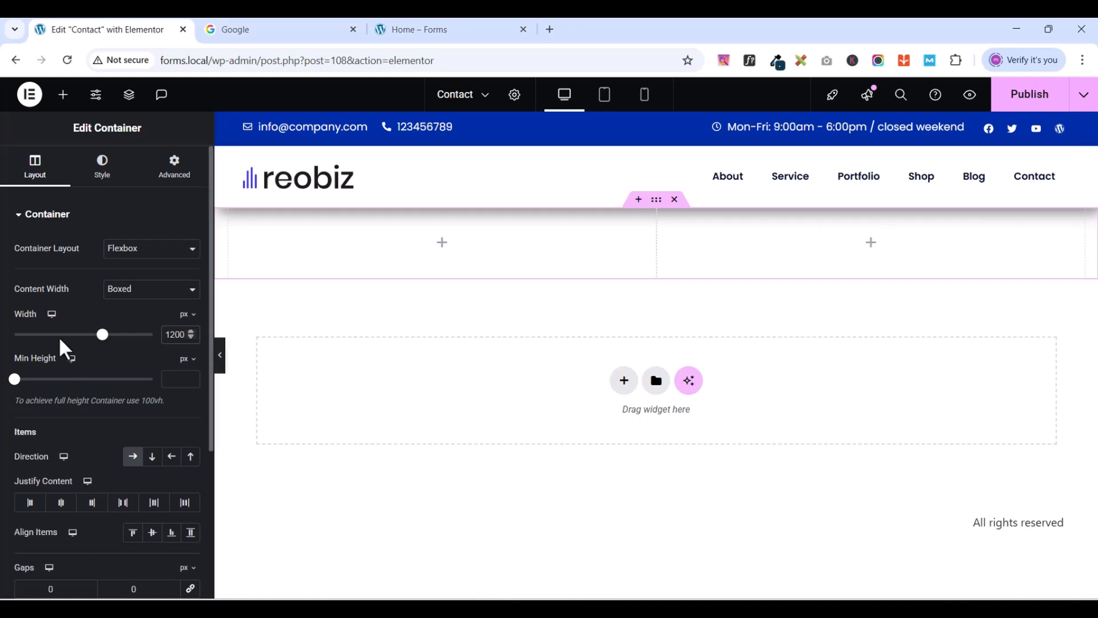
# - Set the outer container's top and bottom padding to 80 px
pyautogui.click(172, 180)
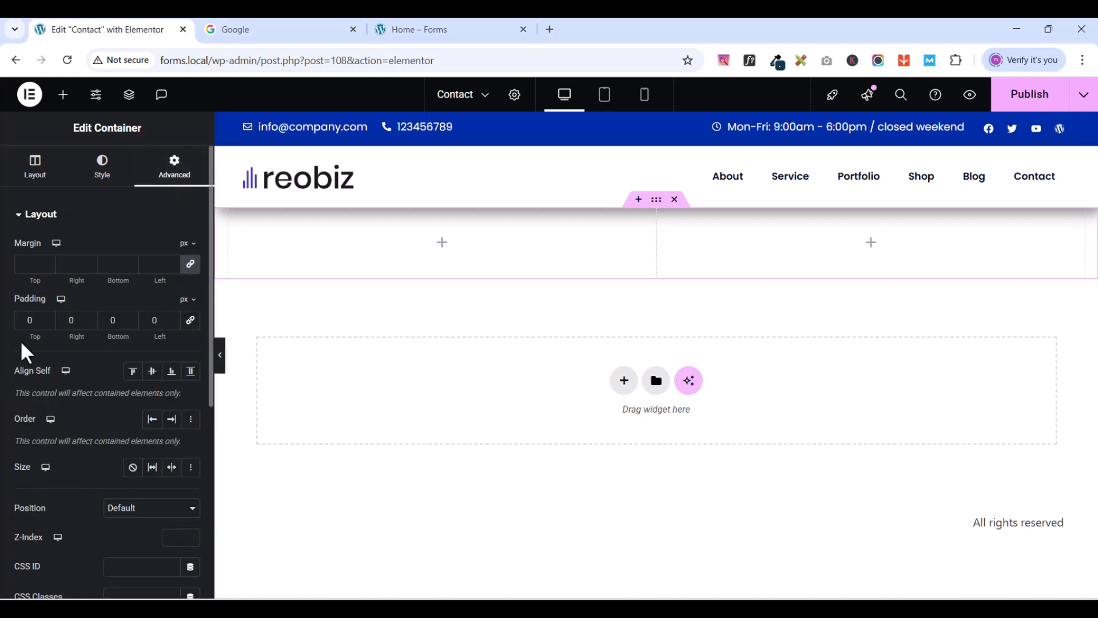
pyautogui.write('8')
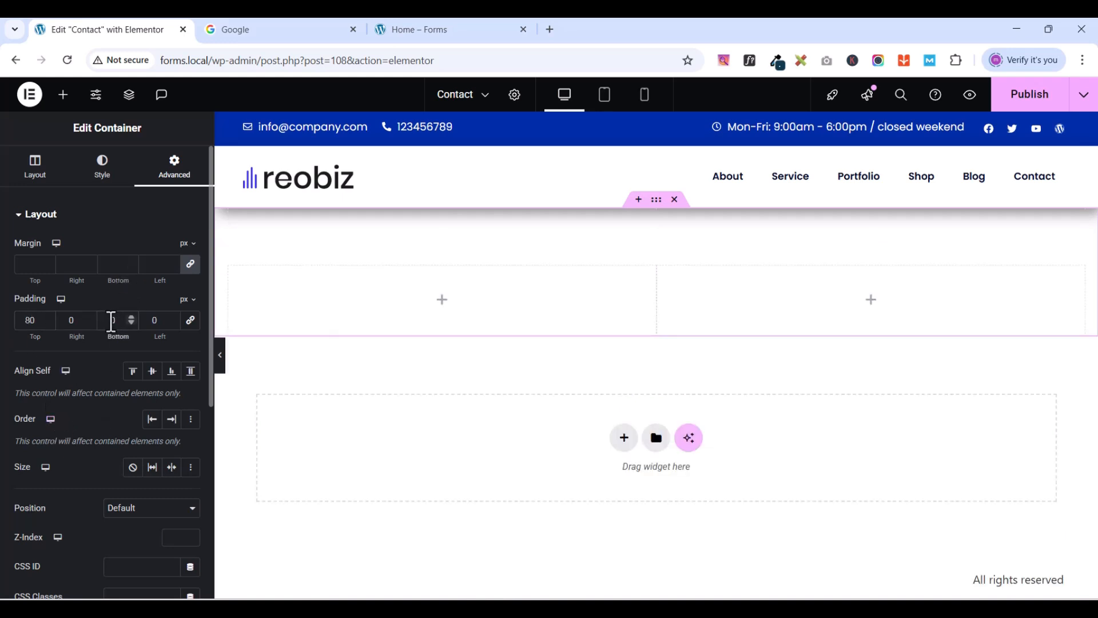
pyautogui.write('80')
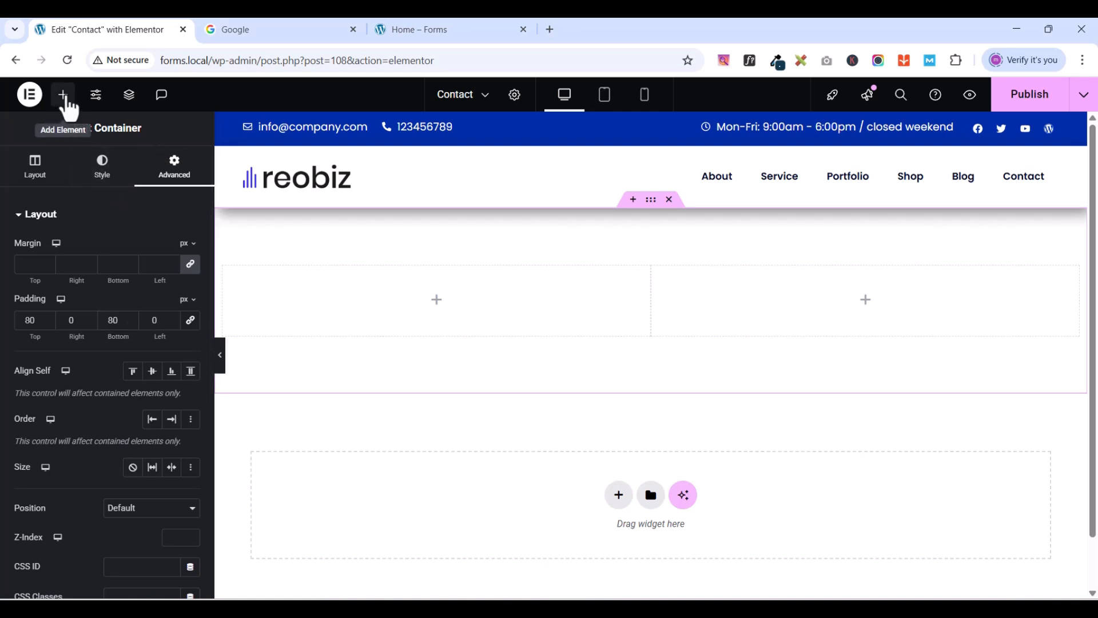
# - Add an Image widget to the left column and fill it with Project_4.jpg from the media library
pyautogui.click(65, 100)
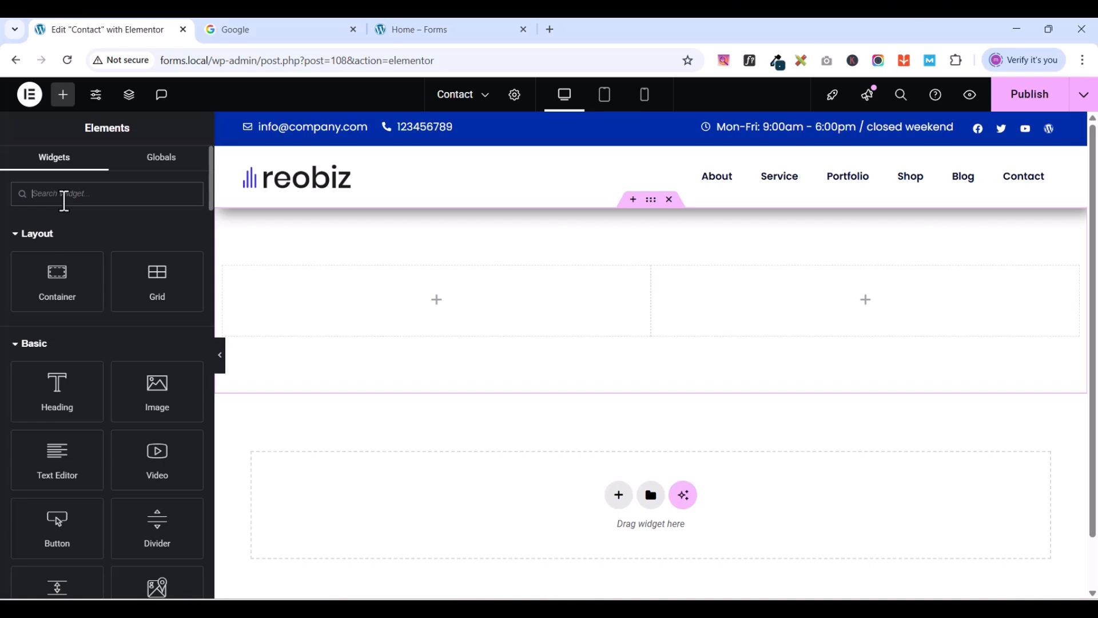
pyautogui.write('ima')
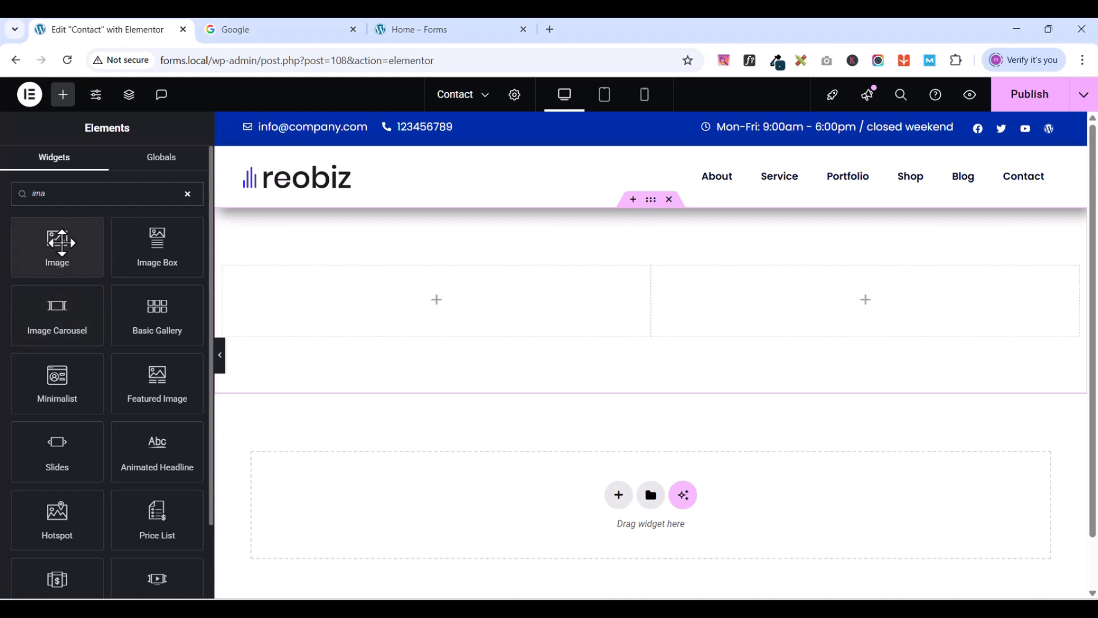
pyautogui.moveTo(40, 245); pyautogui.dragTo(434, 294)
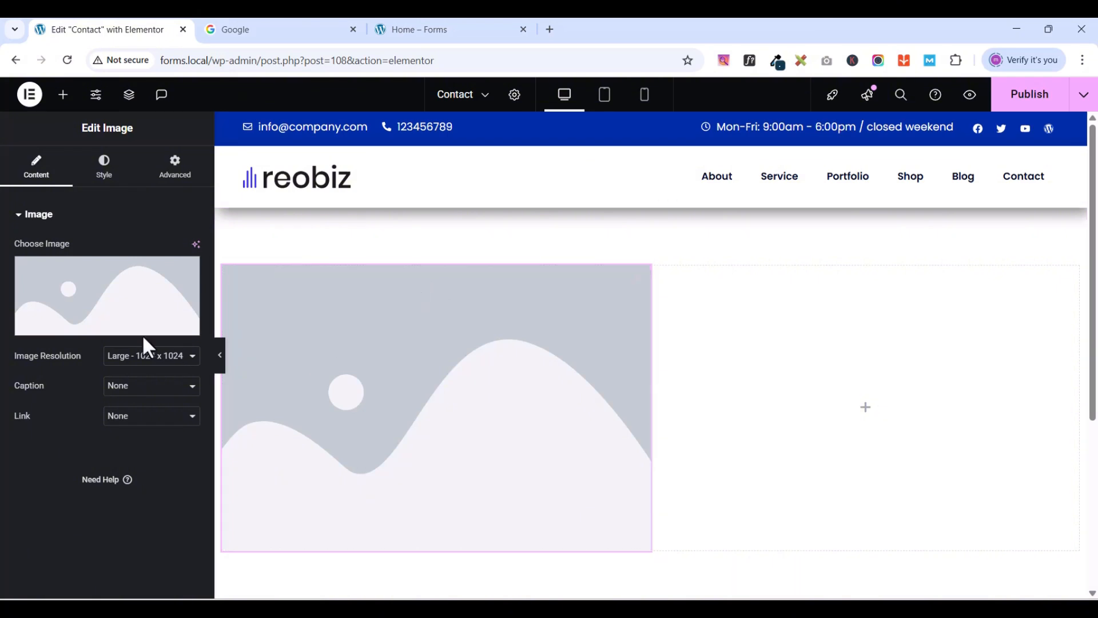
pyautogui.moveTo(74, 319)
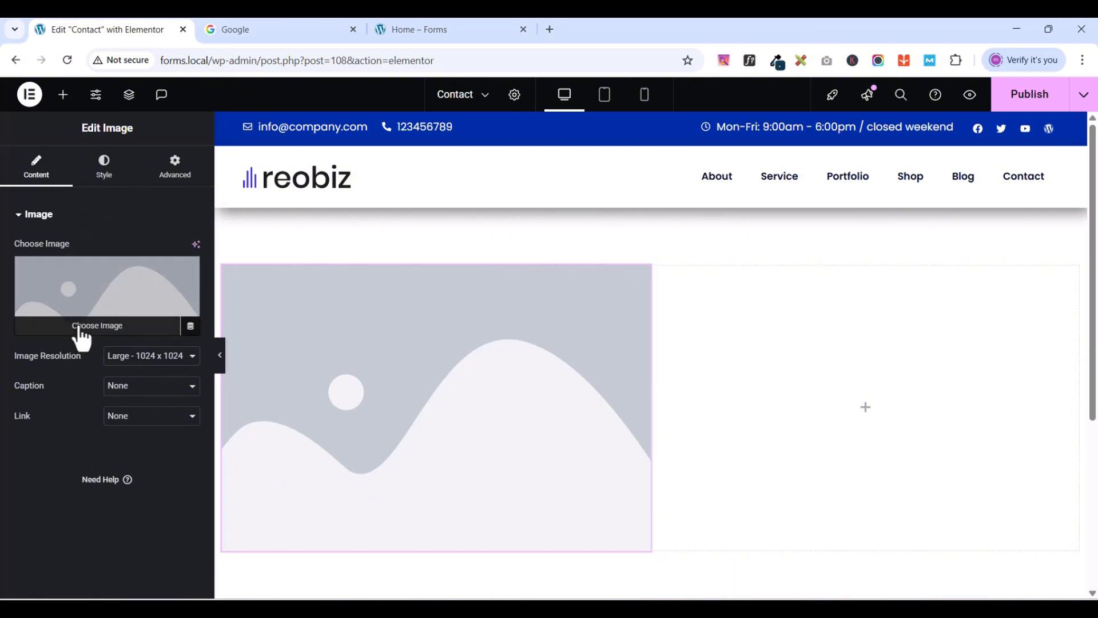
pyautogui.click(80, 330)
pyautogui.click(212, 270)
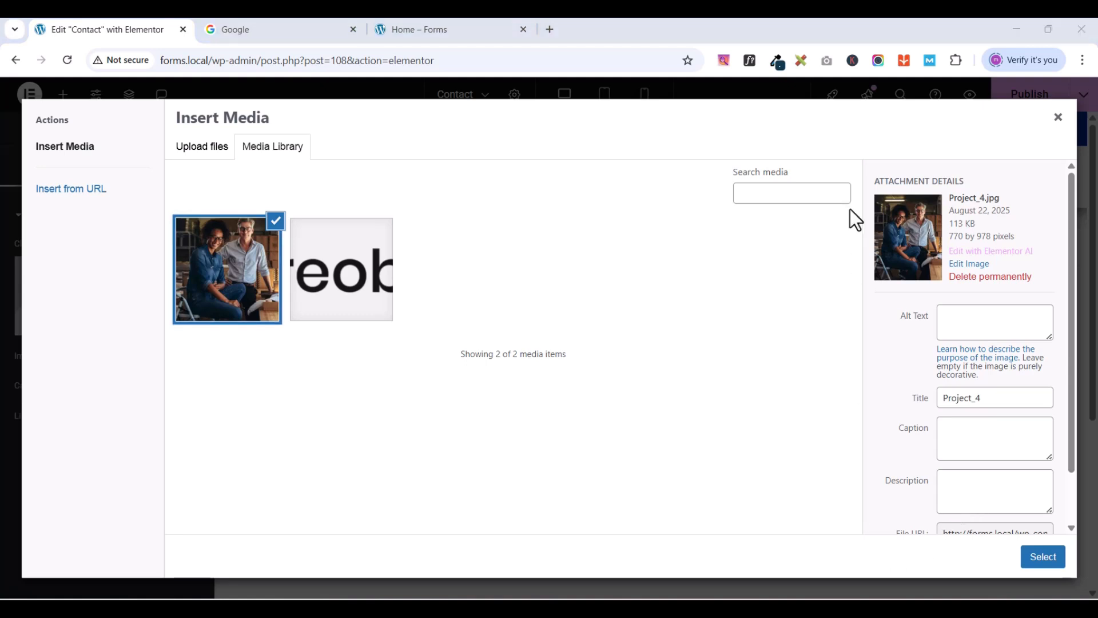
pyautogui.click(1032, 561)
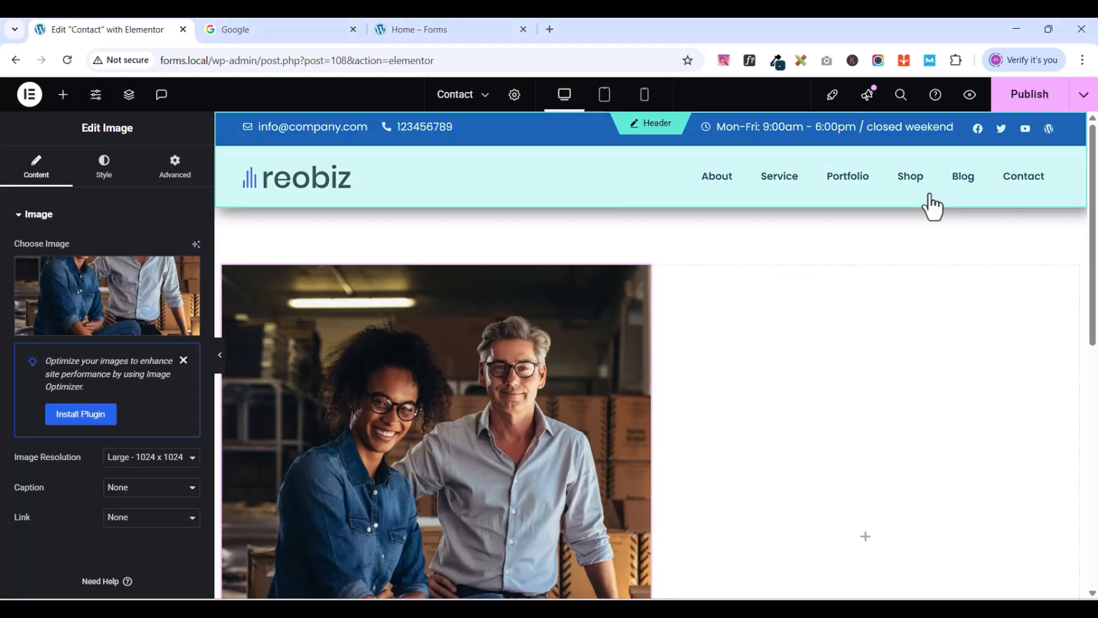
# - Add a Heading widget to the empty right column and duplicate it
pyautogui.scroll(-1, 859, 205)
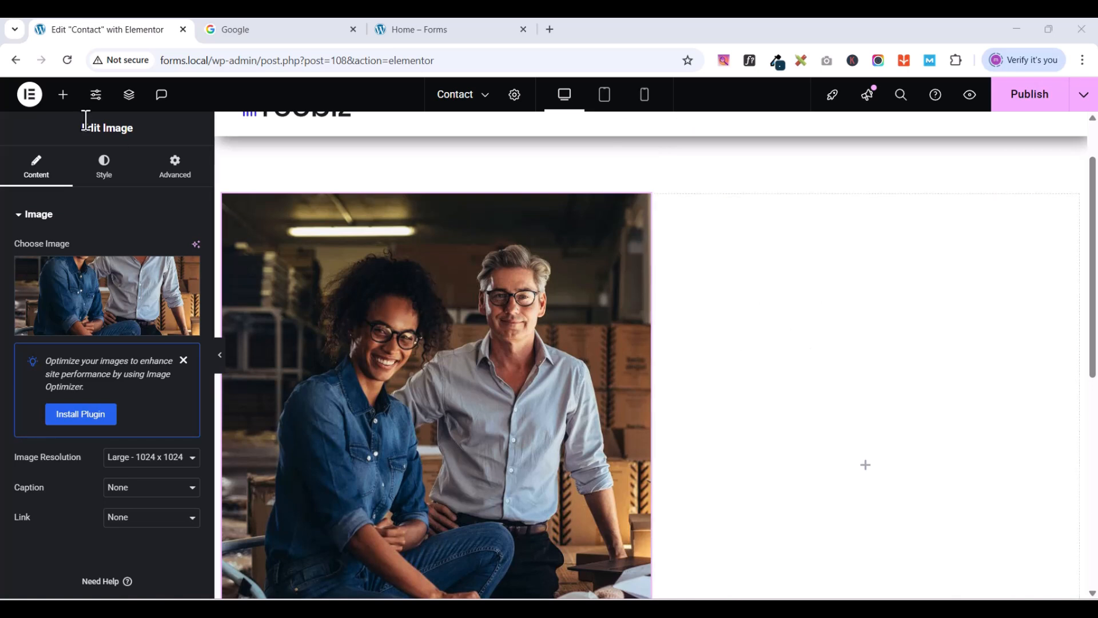
pyautogui.click(63, 94)
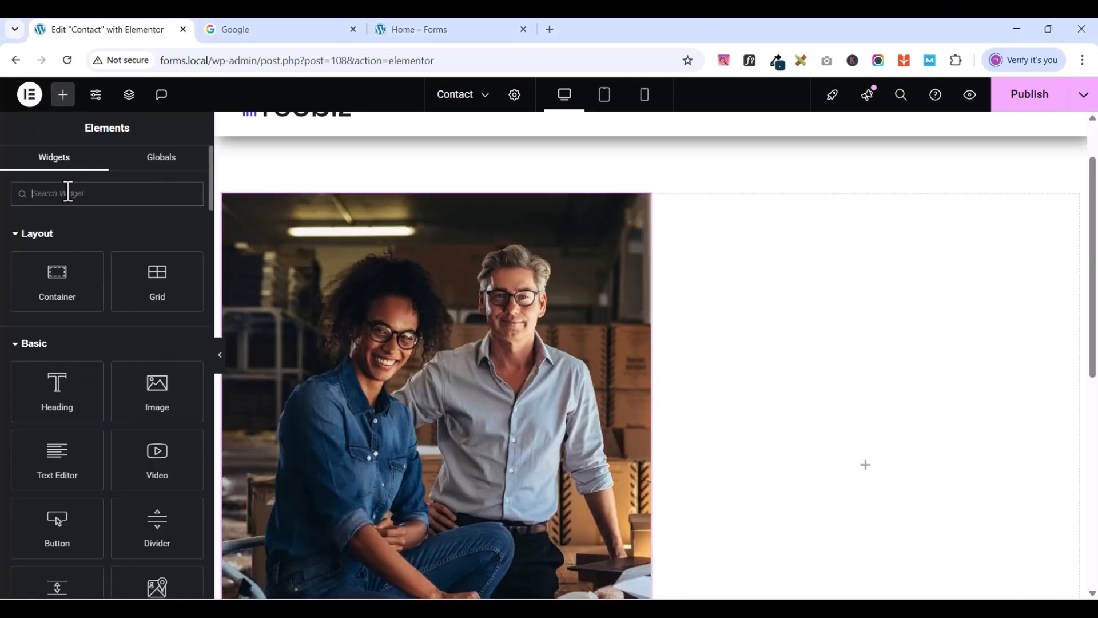
pyautogui.write('head')
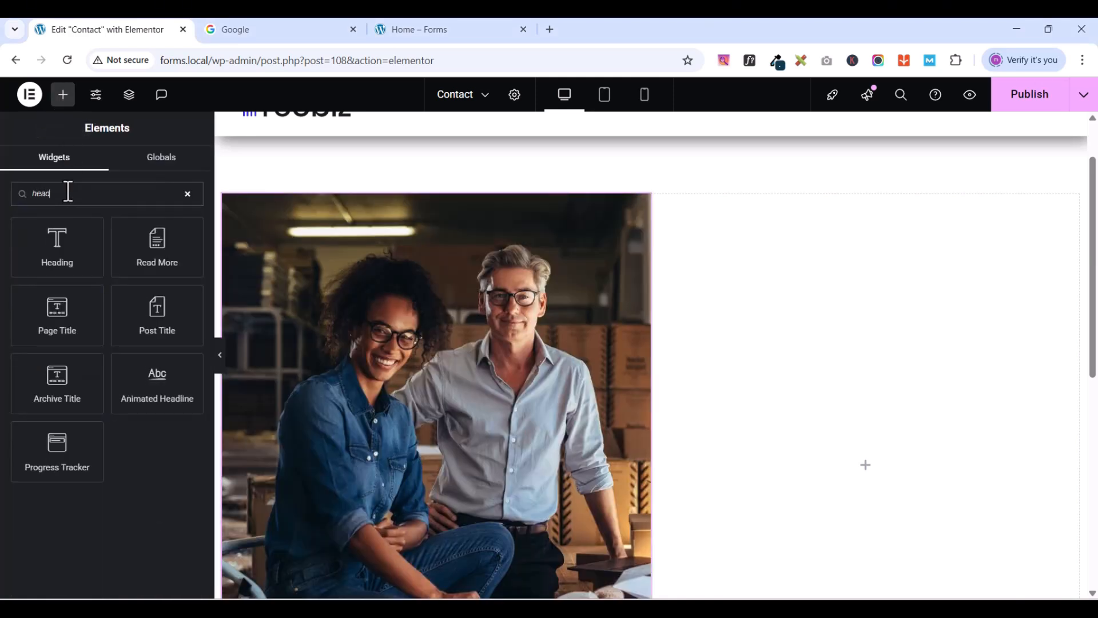
pyautogui.moveTo(56, 245); pyautogui.dragTo(939, 338)
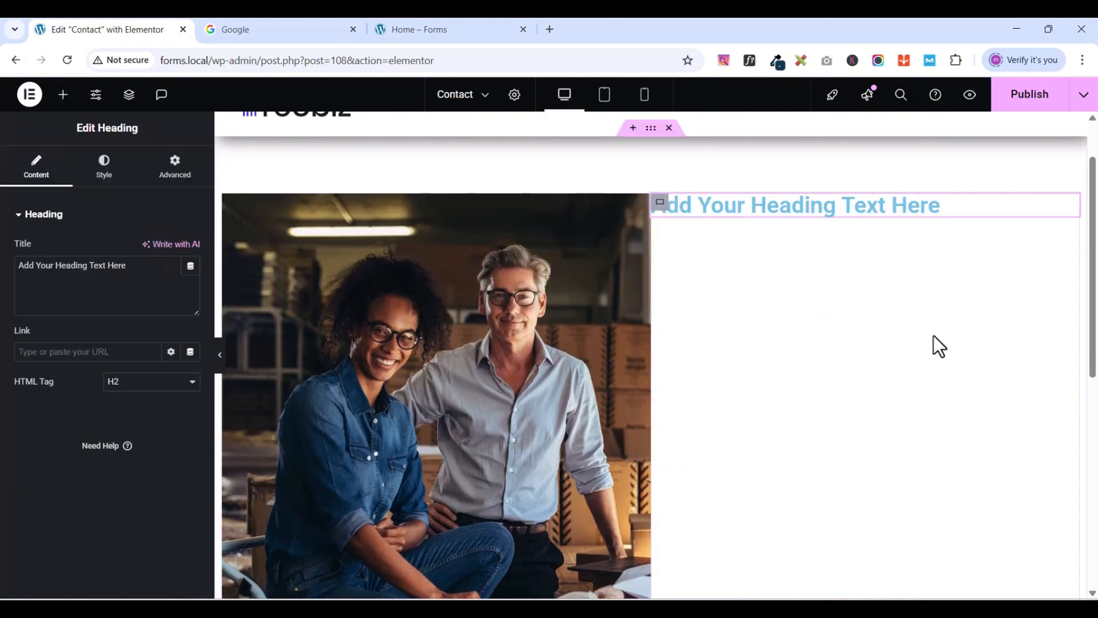
pyautogui.rightClick(1073, 213)
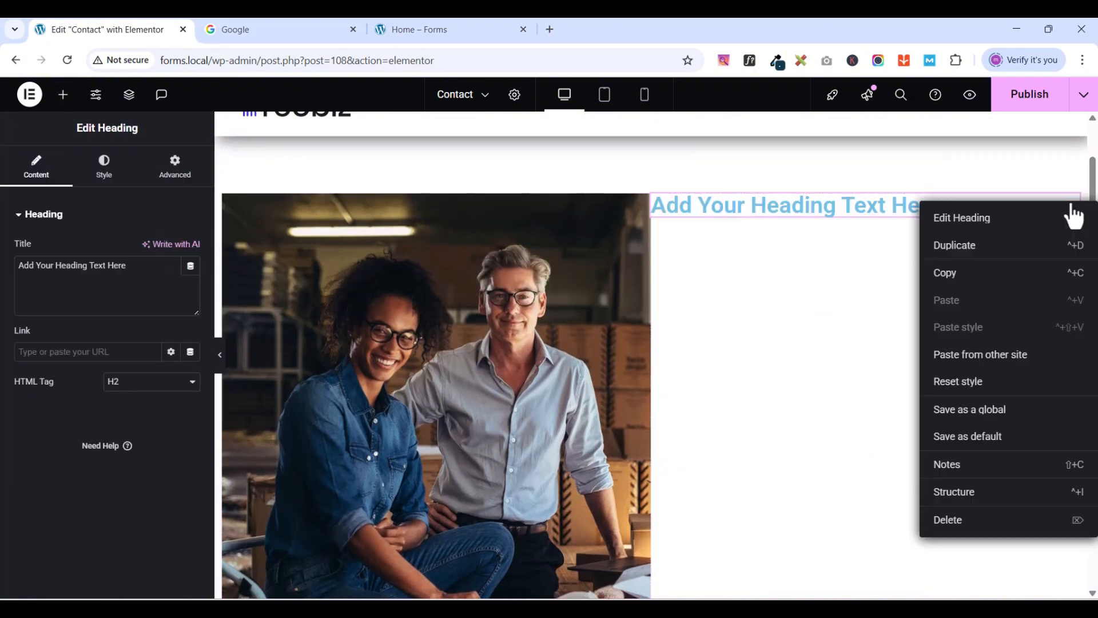
pyautogui.click(972, 247)
# - Copy the "Let's Talk" and "Request a Free Quote" heading text from the Home page preview
pyautogui.click(419, 30)
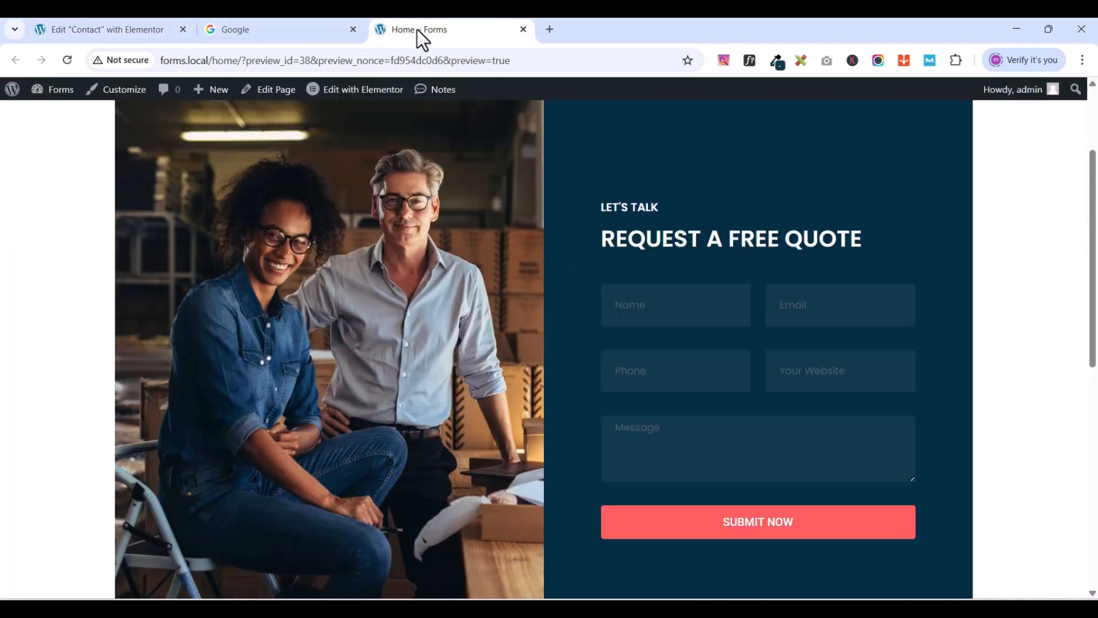
pyautogui.moveTo(604, 206); pyautogui.dragTo(858, 236)
pyautogui.rightClick(859, 236)
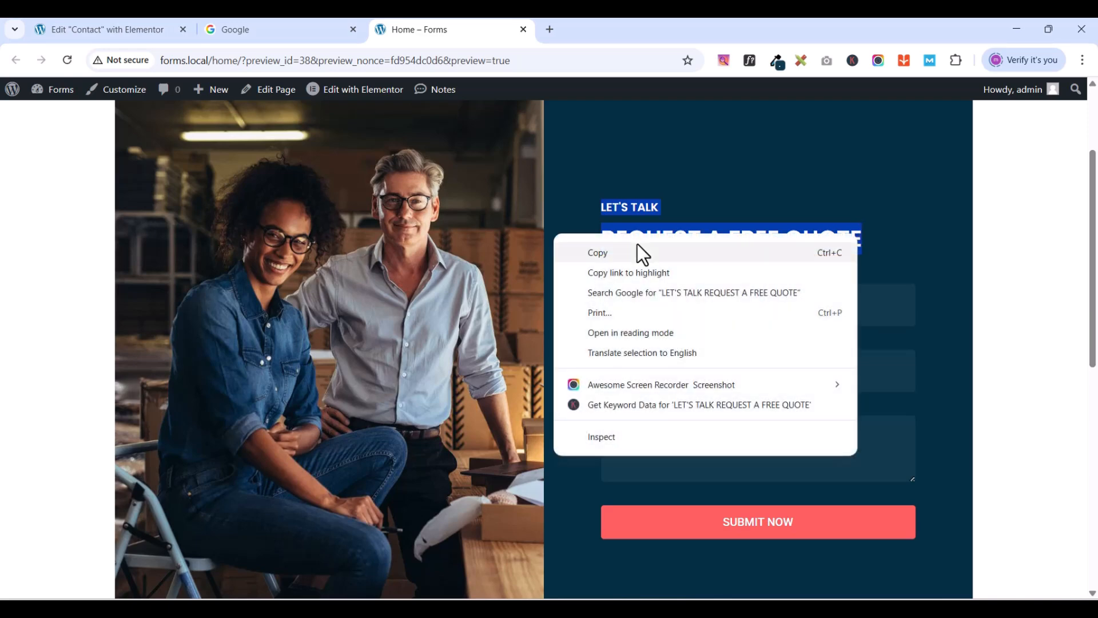
pyautogui.click(636, 246)
# - Back in the Contact page editor, replace the lower heading's title with the pasted text, keeping only "Request a Free Quote"
pyautogui.click(81, 32)
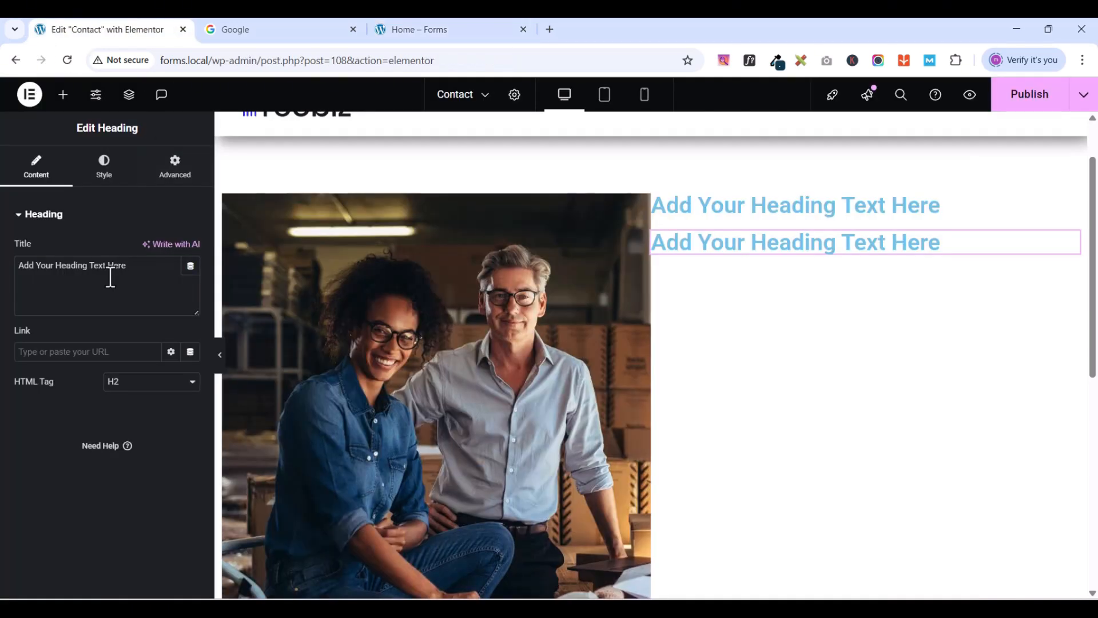
pyautogui.tripleClick(87, 278)
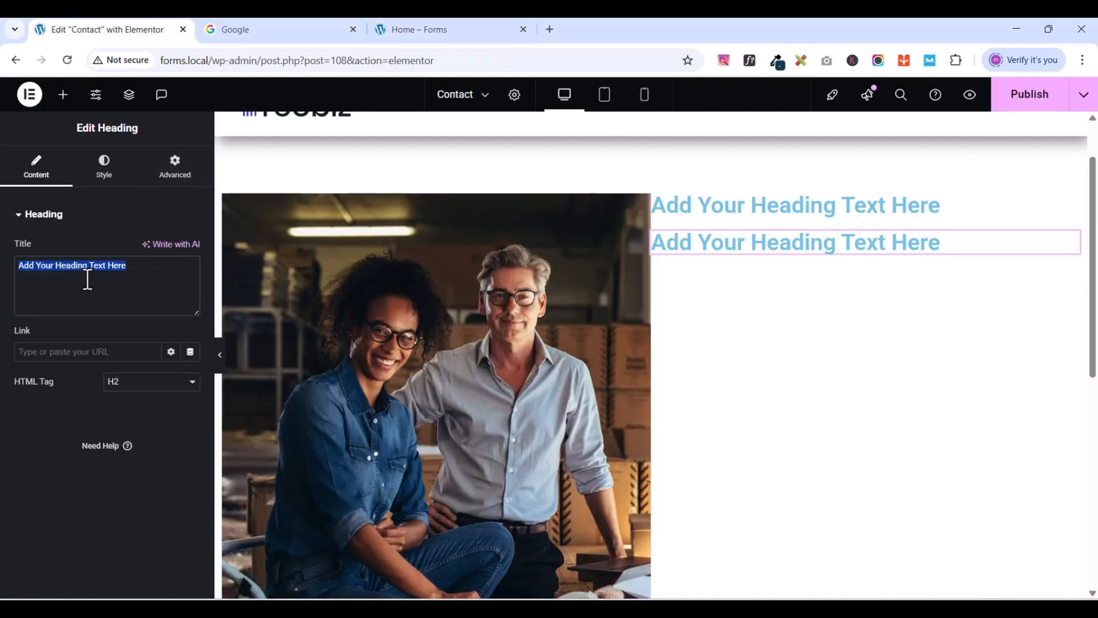
pyautogui.hotkey('ctrl', 'v')
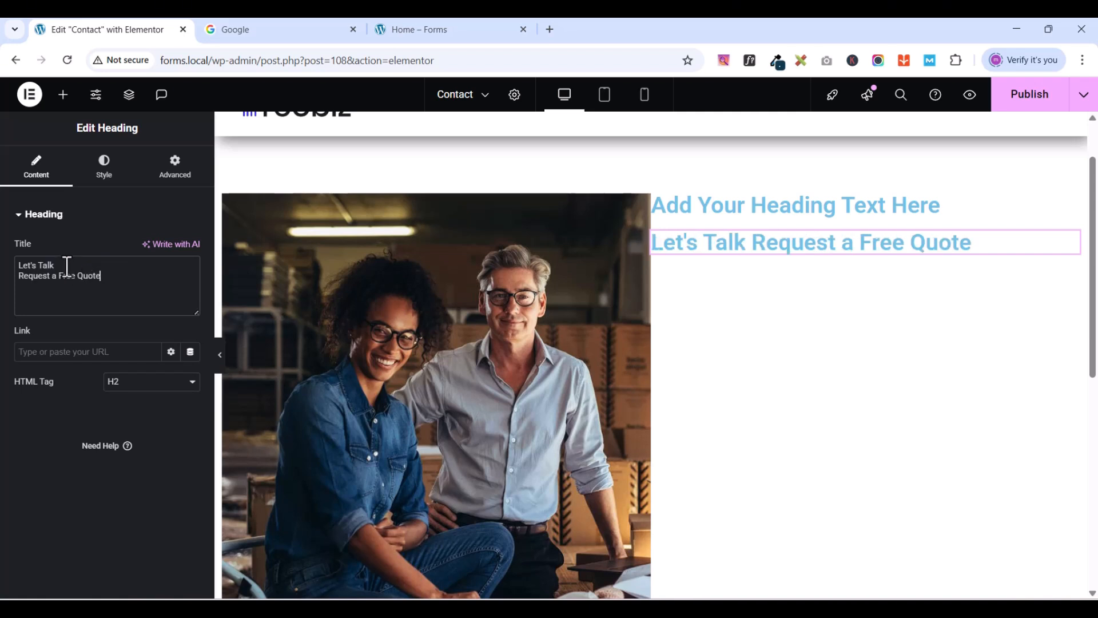
pyautogui.moveTo(66, 266); pyautogui.dragTo(2, 269)
pyautogui.press('BackSpace')
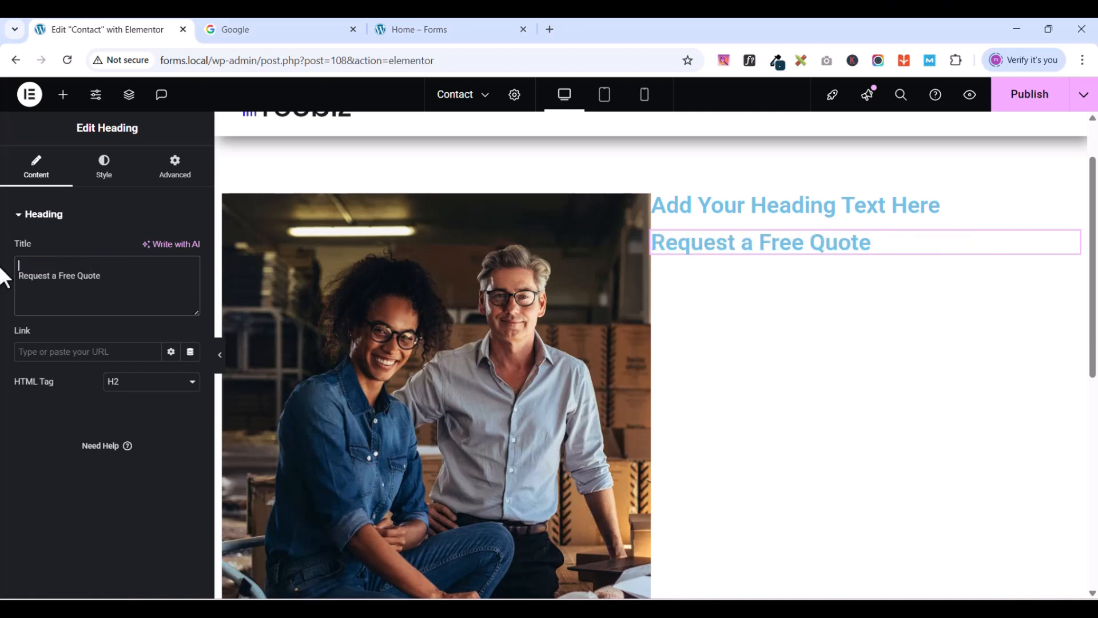
pyautogui.press('Delete')
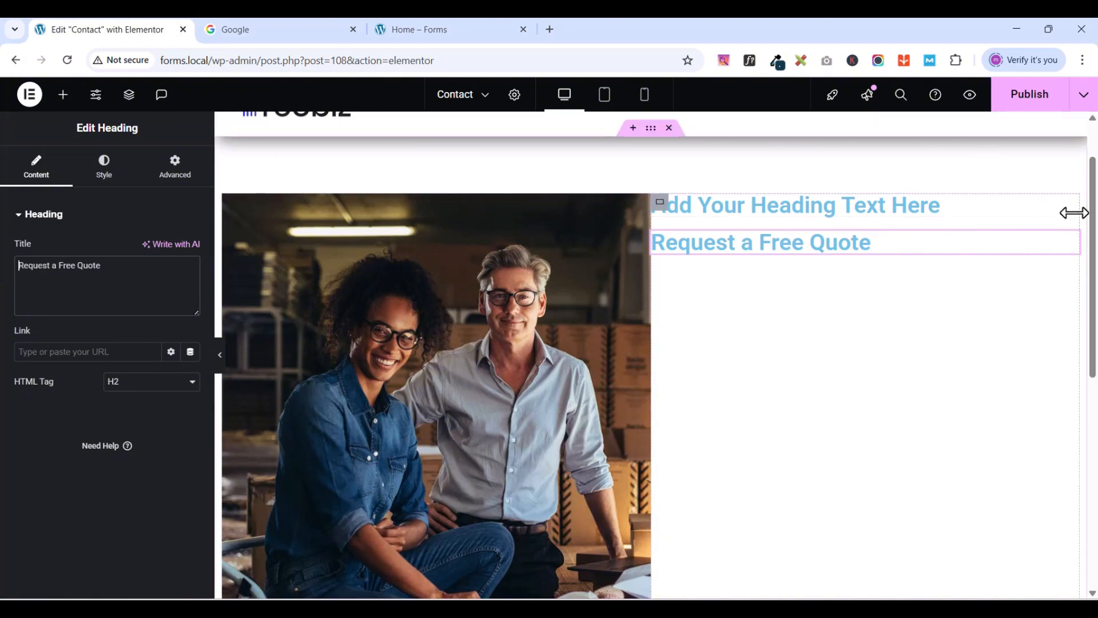
# - Change the upper heading's title to "Let's Talk"
pyautogui.click(1072, 203)
pyautogui.tripleClick(120, 265)
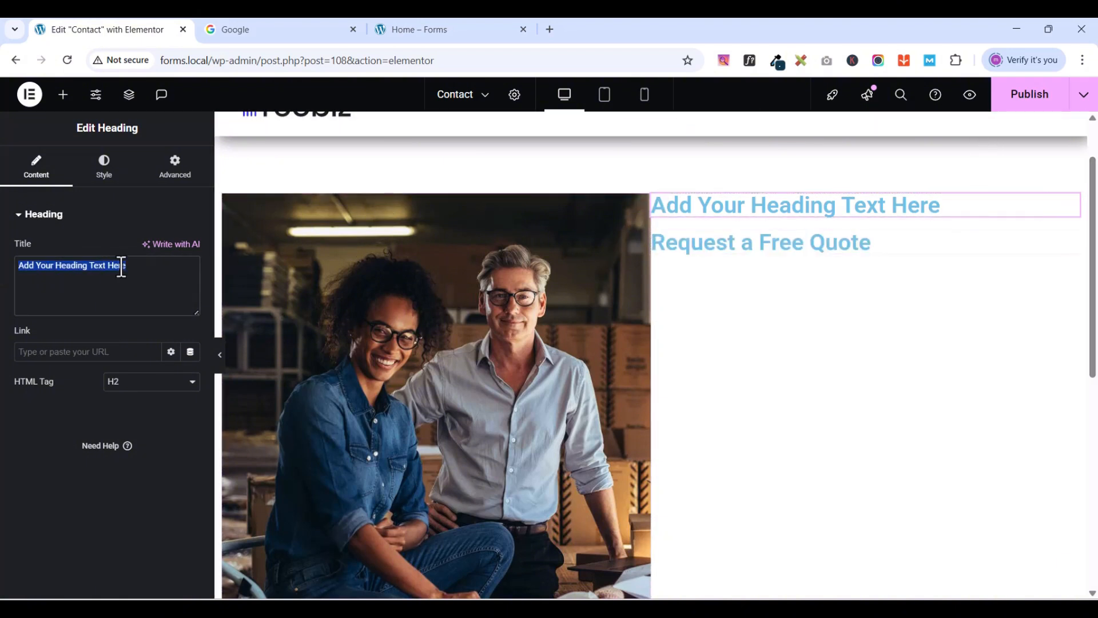
pyautogui.hotkey('ctrl', 'v')
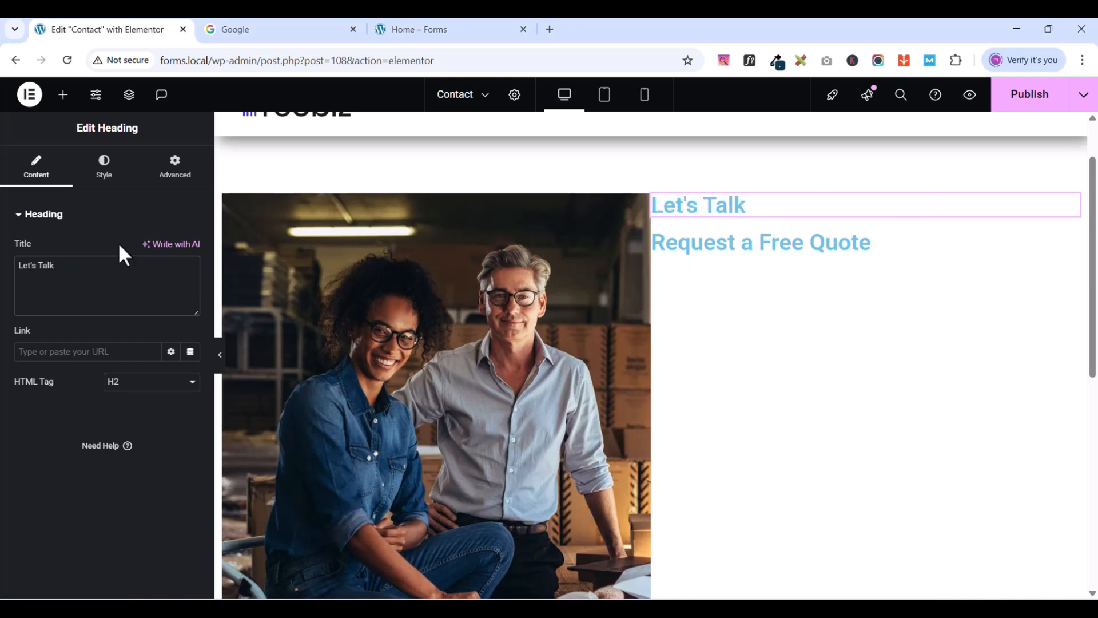
# - Set the "Let's Talk" heading's typography to the Poppins font at 16 px
pyautogui.click(105, 182)
pyautogui.click(193, 293)
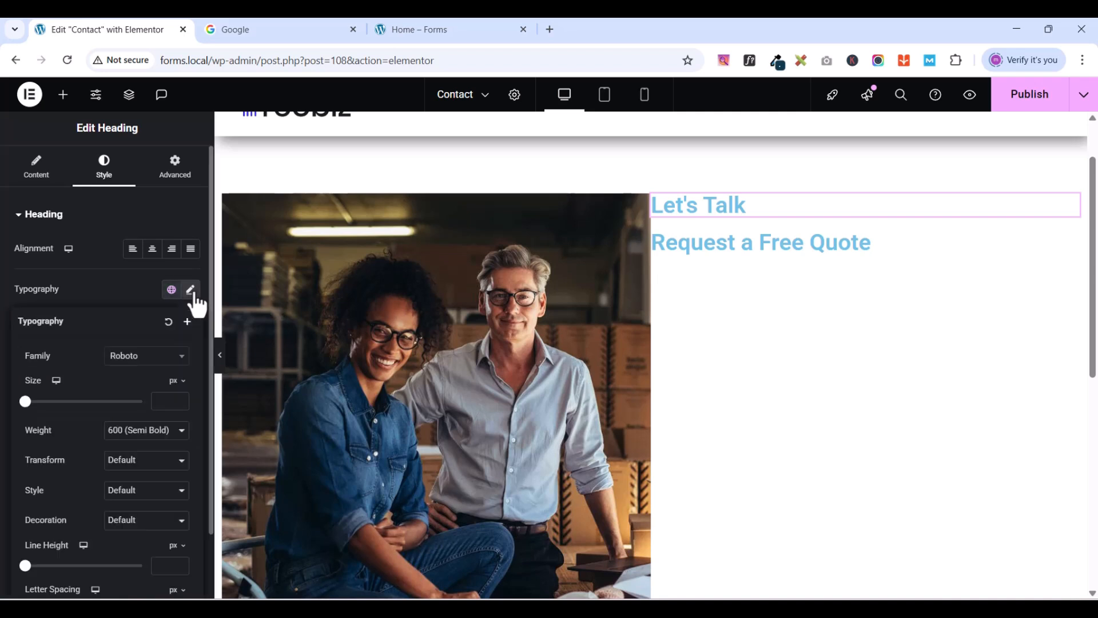
pyautogui.click(157, 357)
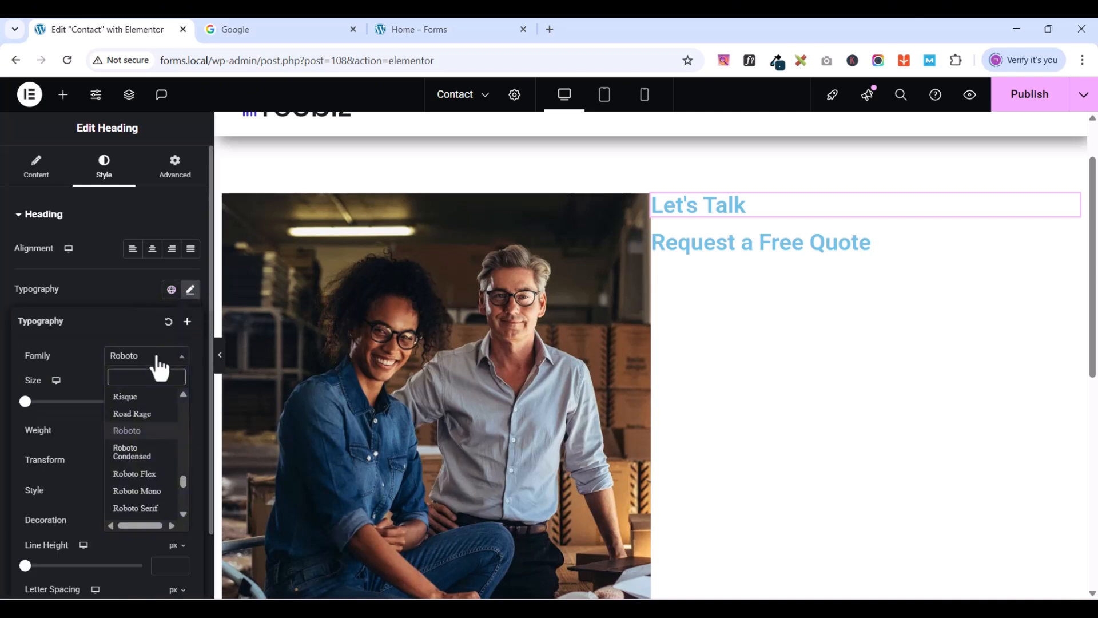
pyautogui.write('pop')
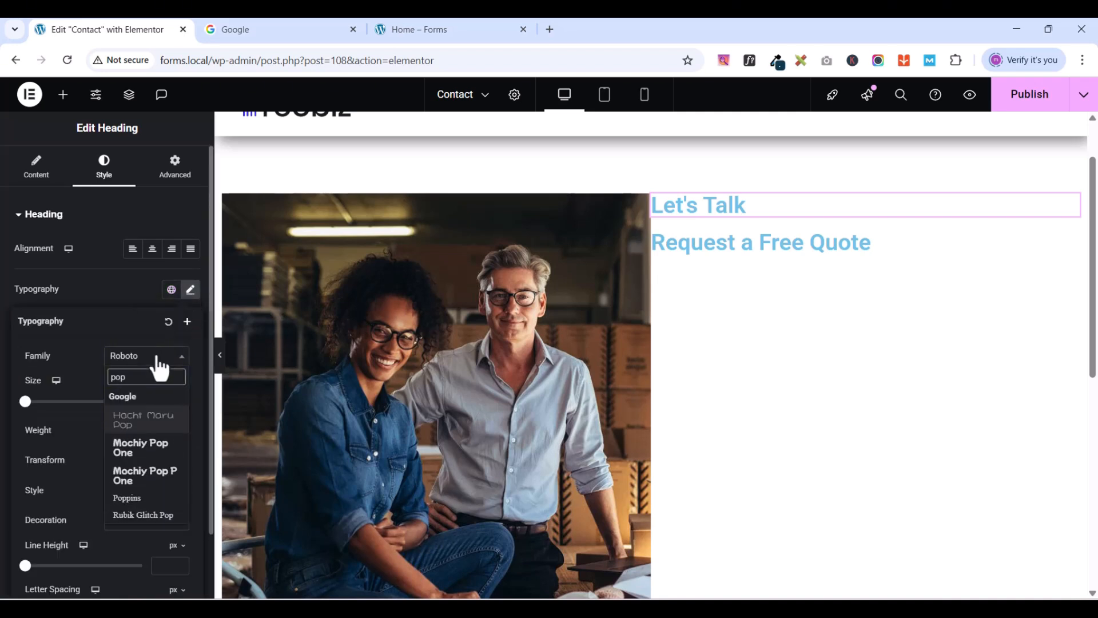
pyautogui.click(131, 499)
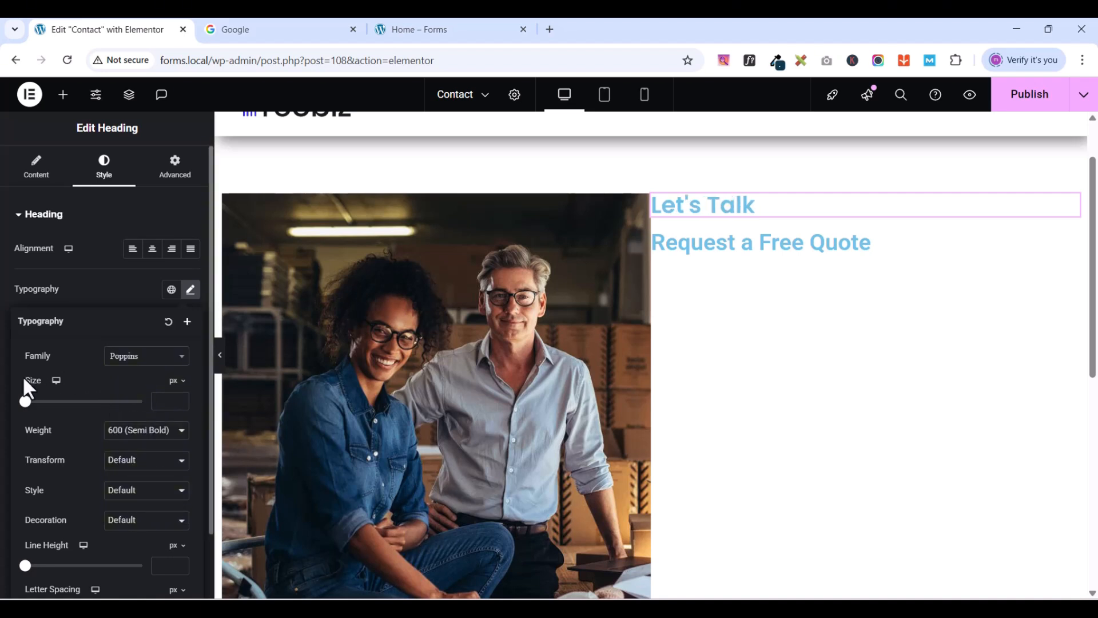
pyautogui.click(181, 398)
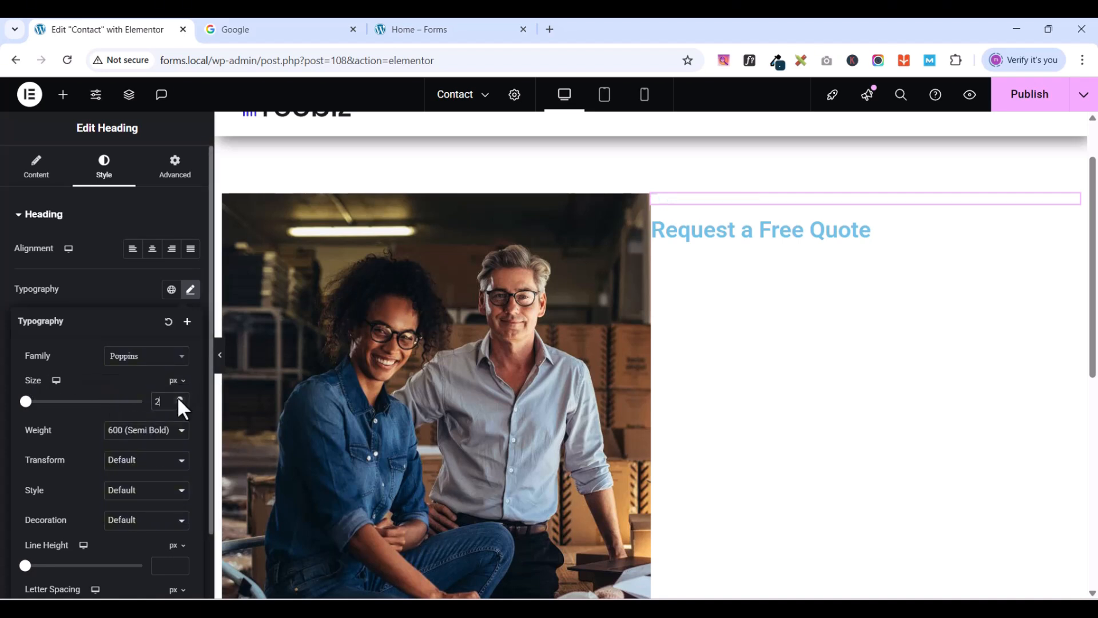
pyautogui.click(178, 397)
pyautogui.click(178, 398)
pyautogui.click(178, 398)
pyautogui.click(178, 397)
pyautogui.click(178, 398)
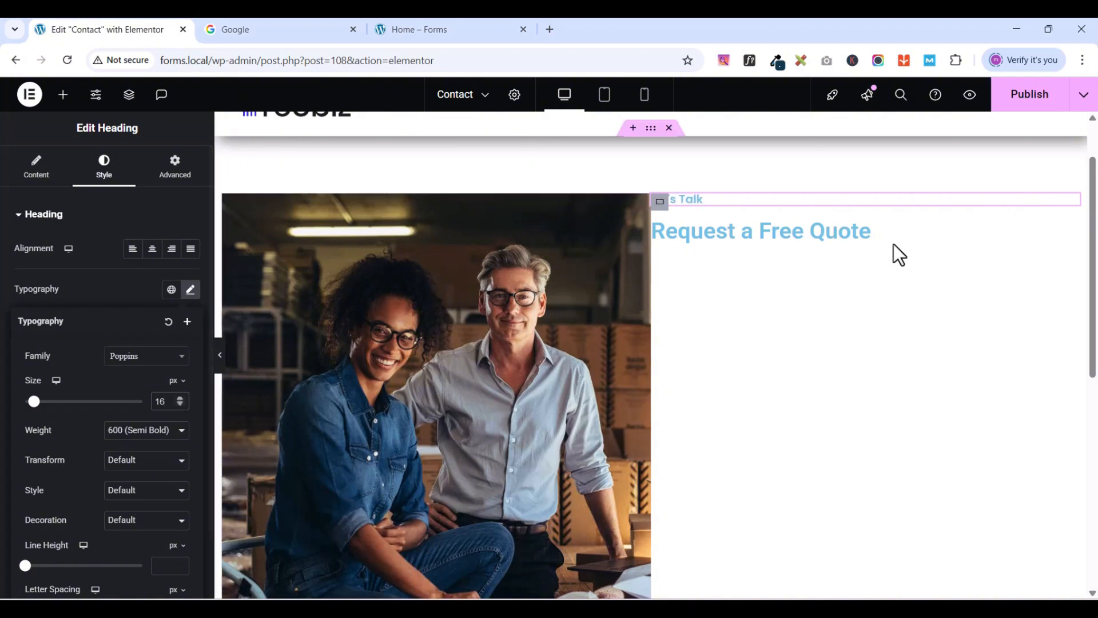
# - Set the "Request a Free Quote" heading's typography to the Poppins font at 32 px
pyautogui.click(1069, 231)
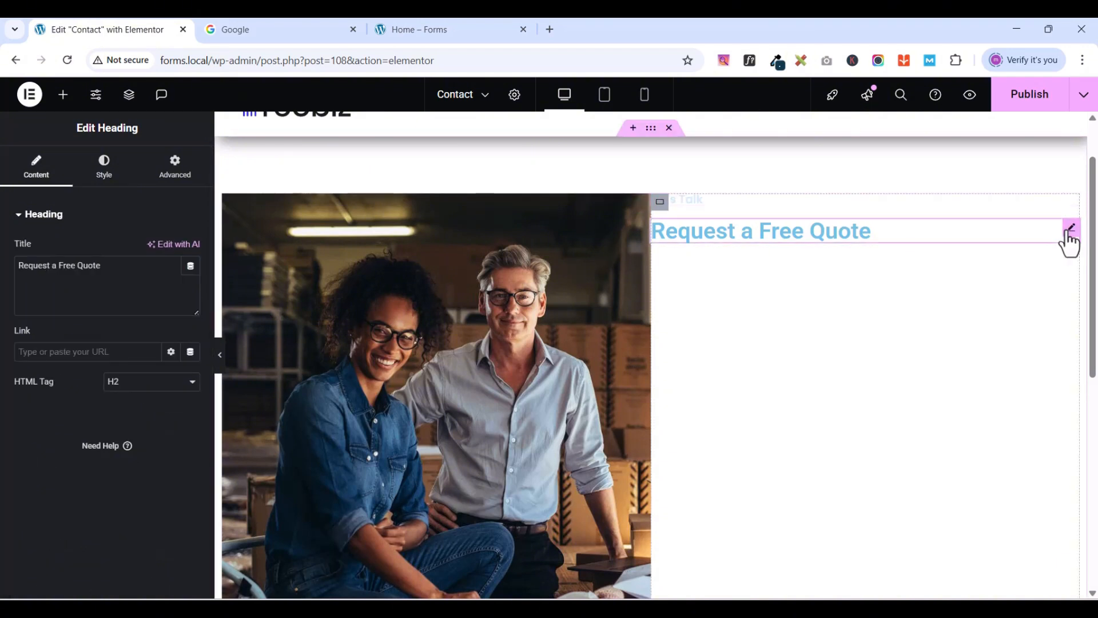
pyautogui.click(103, 183)
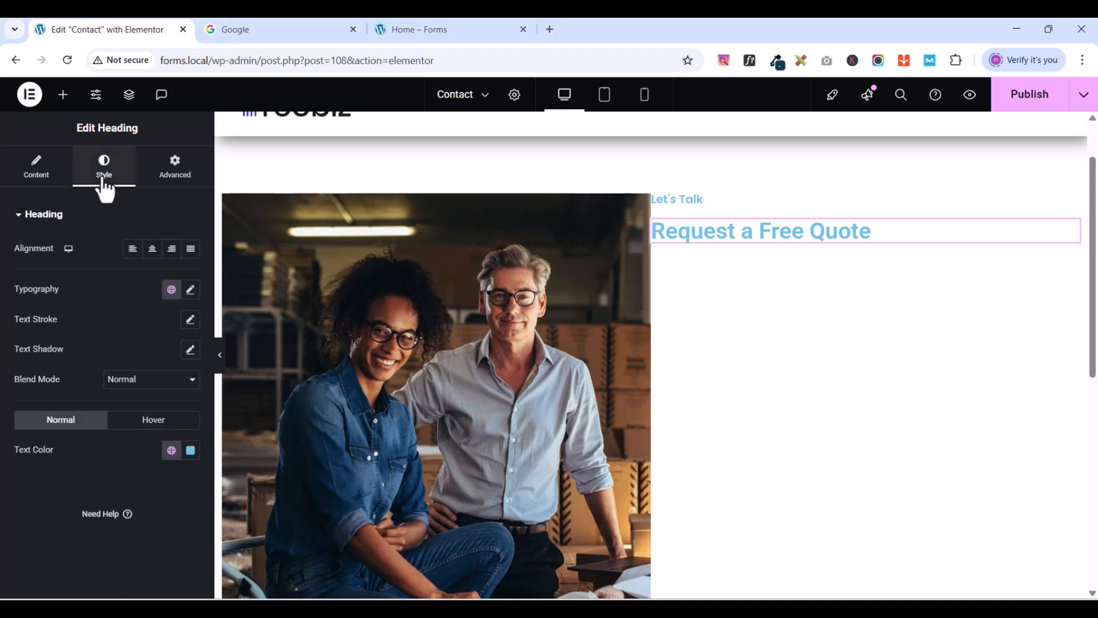
pyautogui.click(192, 291)
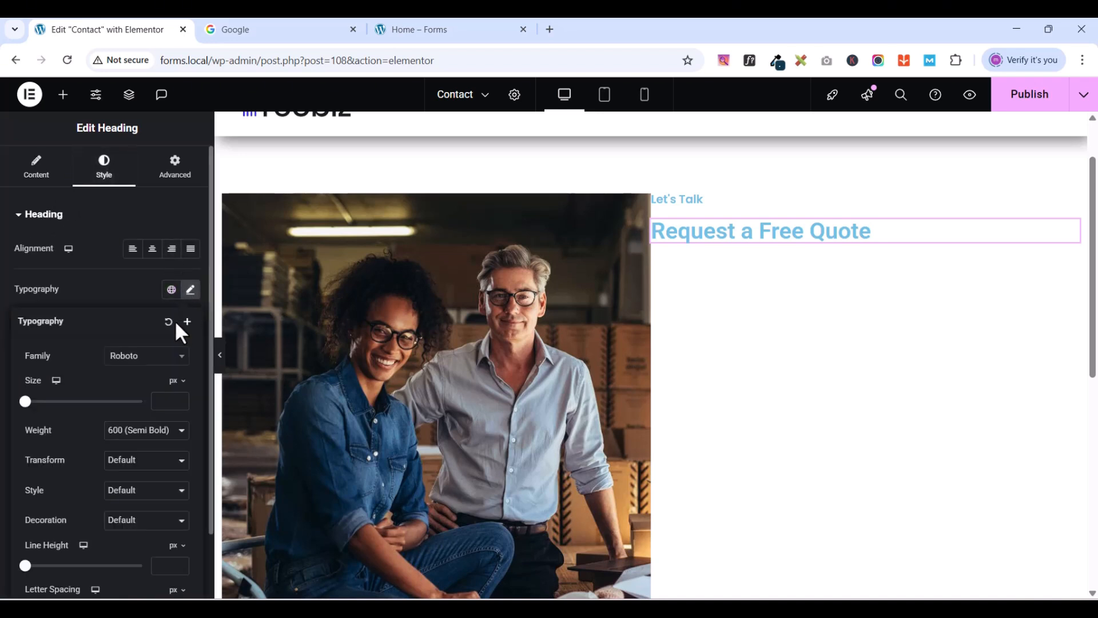
pyautogui.click(143, 359)
pyautogui.write('pop')
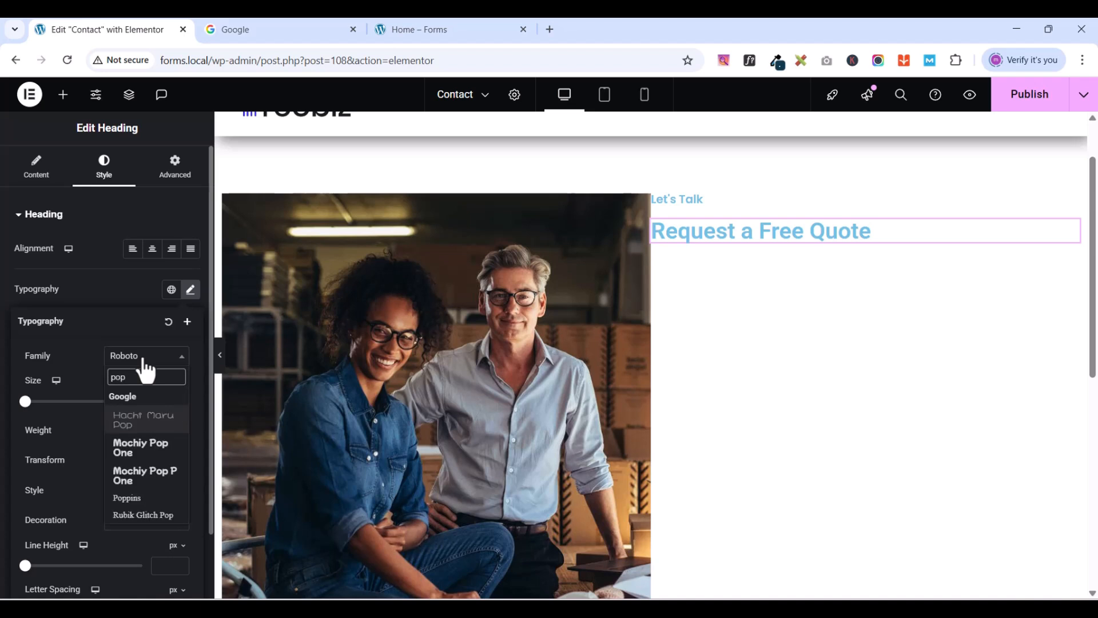
pyautogui.click(129, 499)
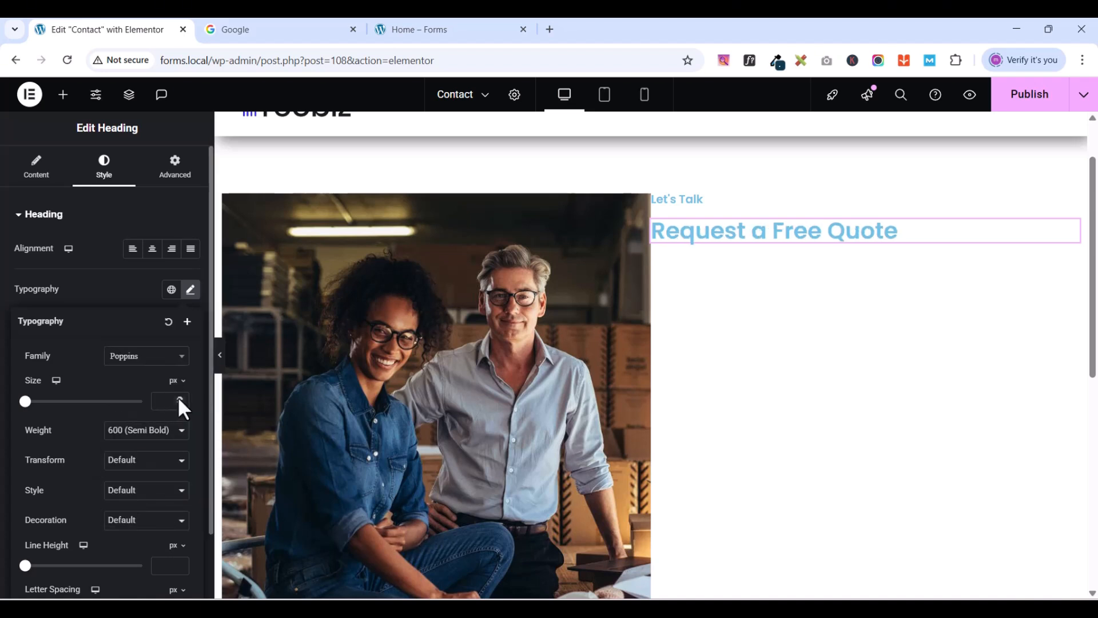
pyautogui.moveTo(178, 397); pyautogui.dragTo(178, 397)
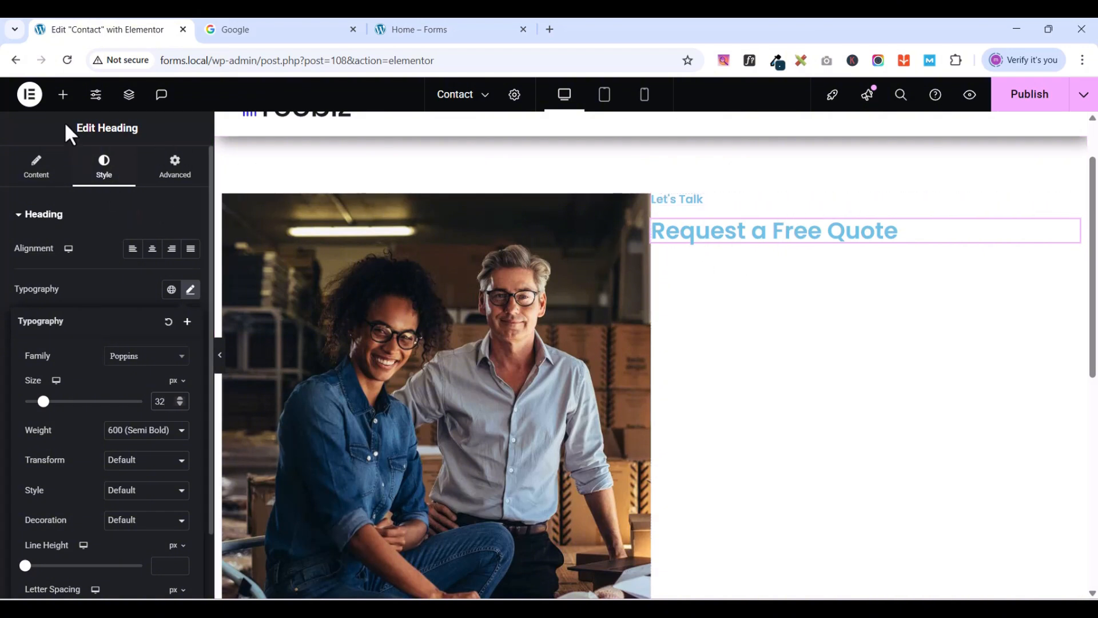
# - Add a Form widget directly below the "Request a Free Quote" heading
pyautogui.click(60, 100)
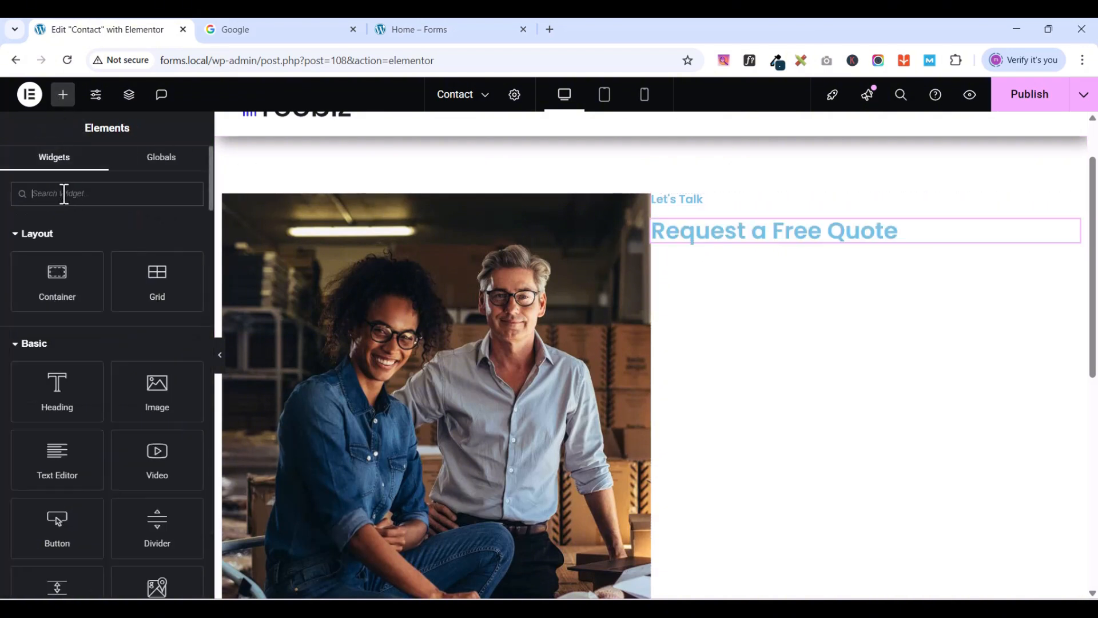
pyautogui.click(64, 193)
pyautogui.write('form')
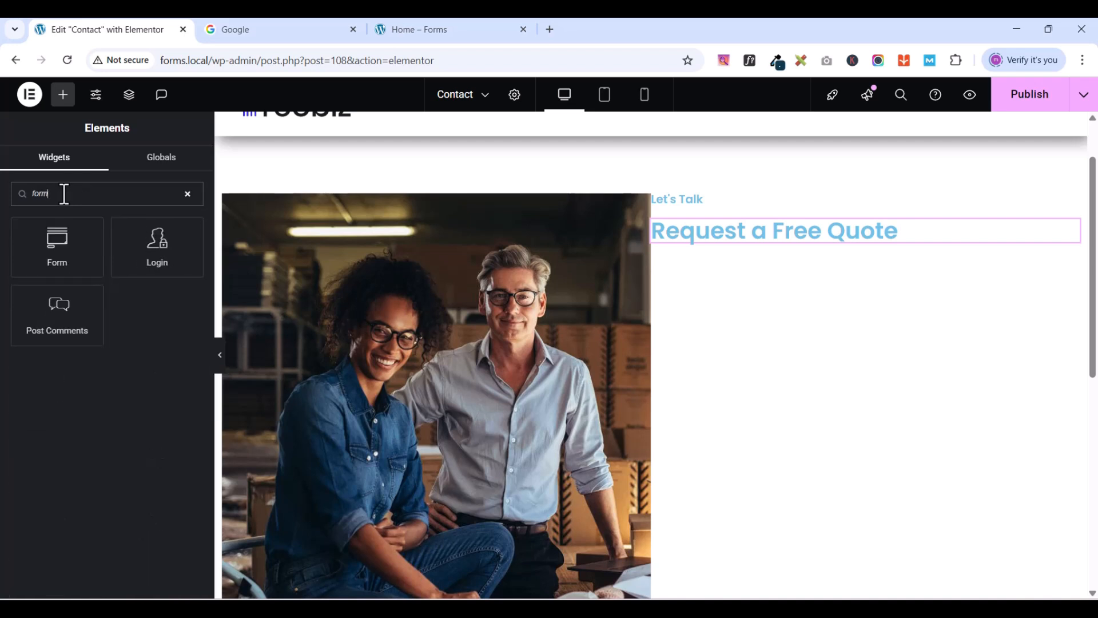
pyautogui.click(52, 246)
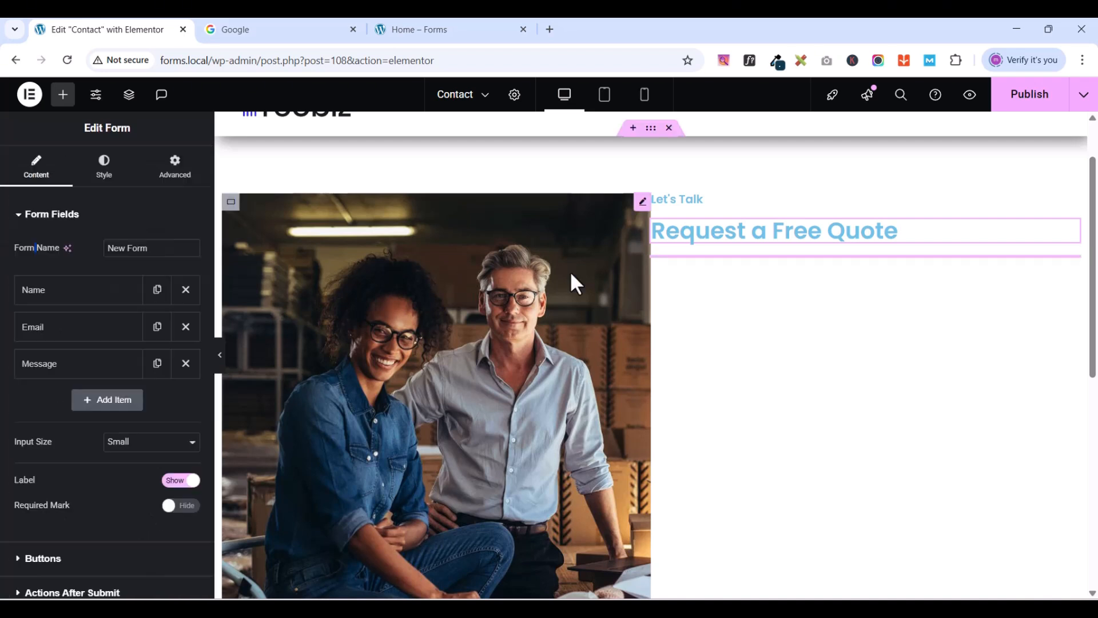
pyautogui.click(703, 271)
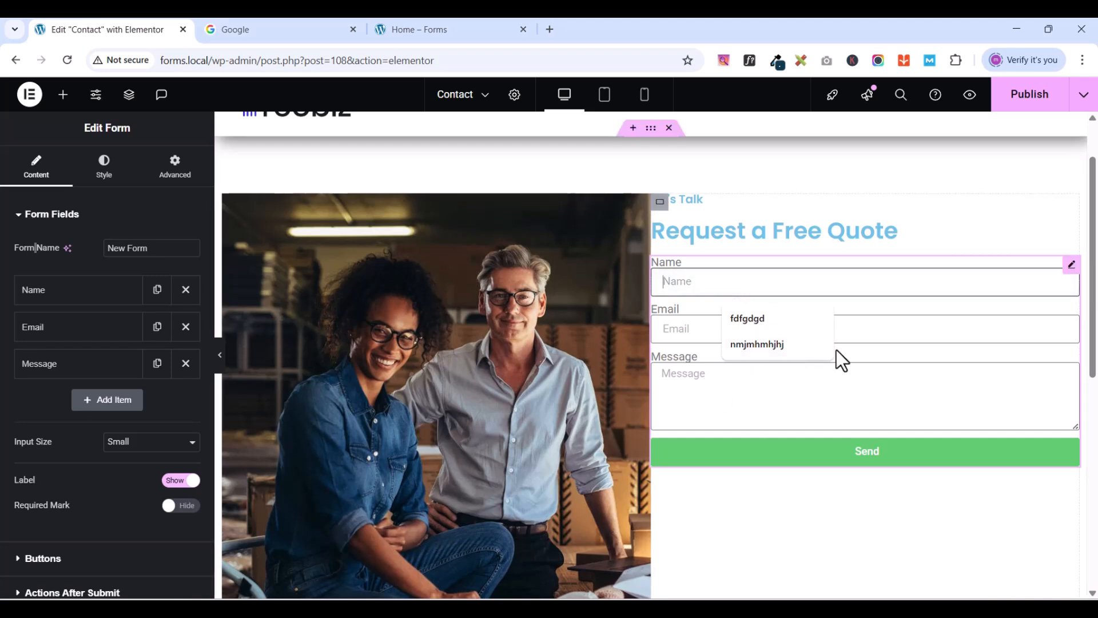
pyautogui.click(819, 517)
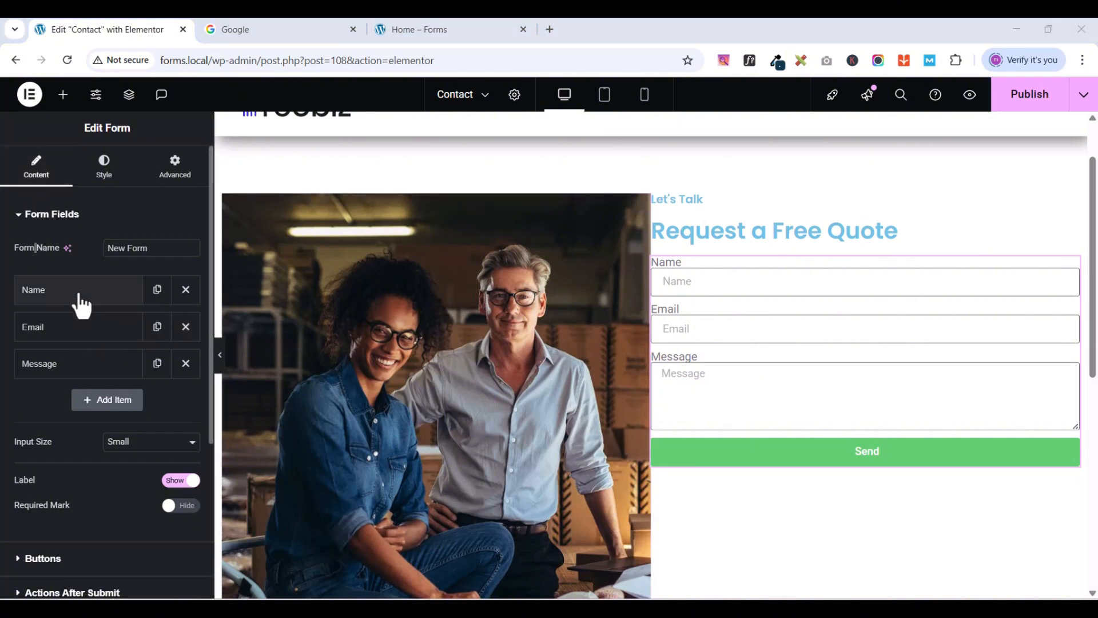
# - Duplicate the form's Email field and set the copy's type to Tel
pyautogui.click(159, 337)
pyautogui.click(92, 369)
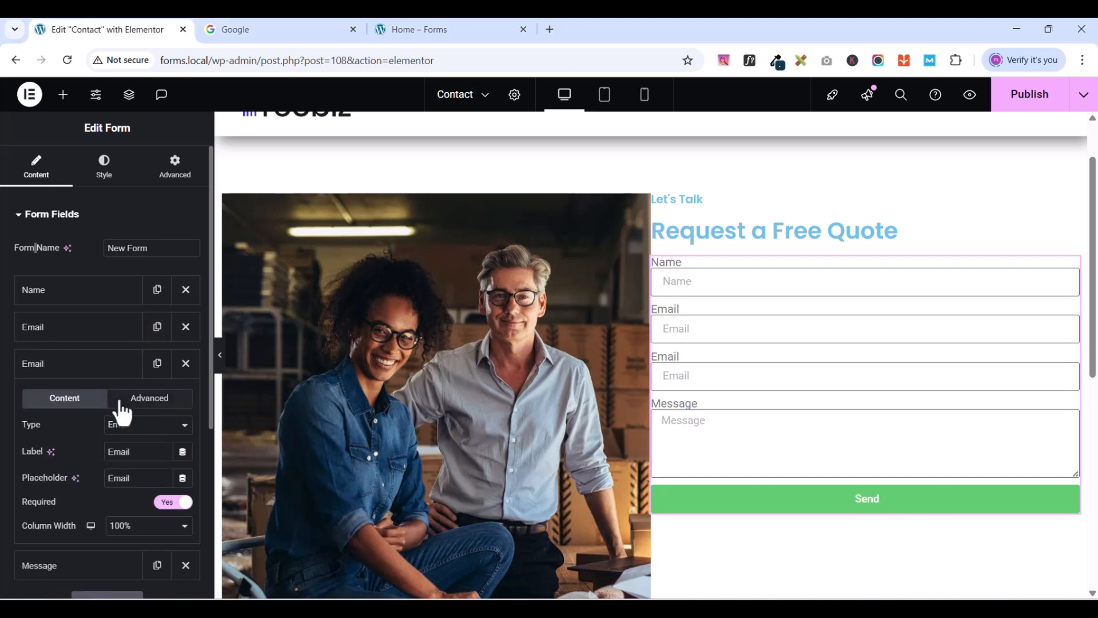
pyautogui.click(123, 426)
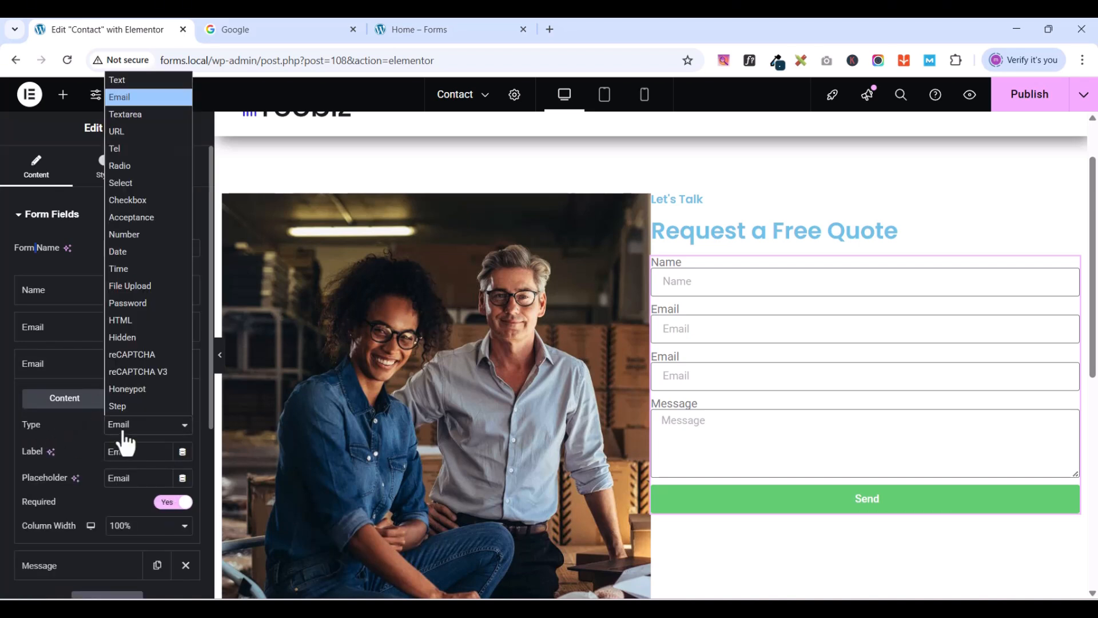
pyautogui.click(119, 148)
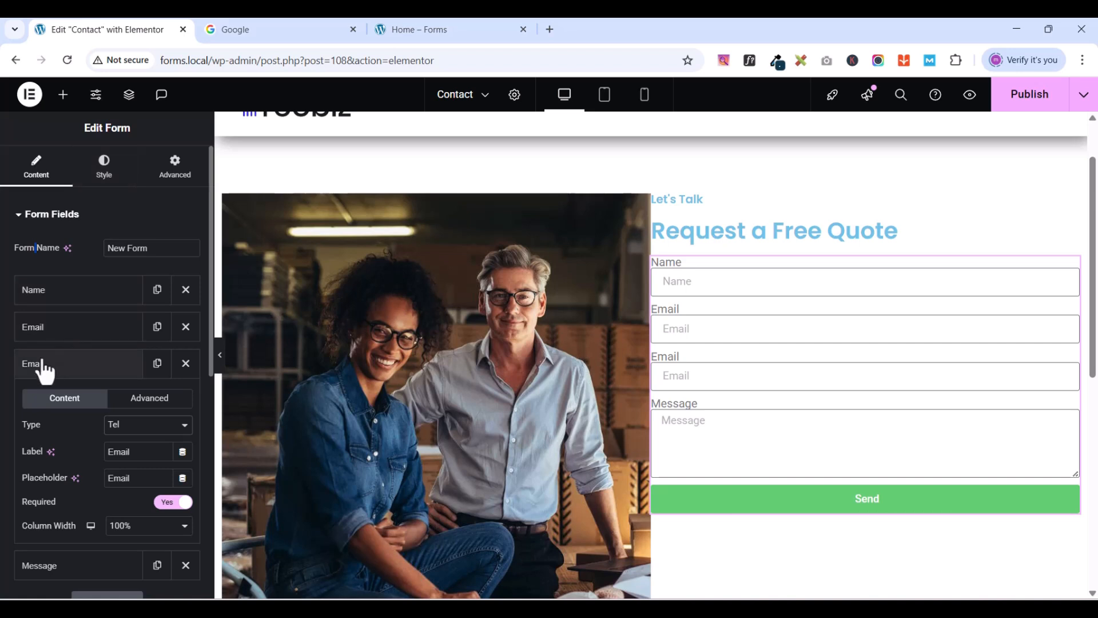
# - Change the duplicated Email field's label and placeholder to "Phone"
pyautogui.click(39, 369)
pyautogui.click(48, 369)
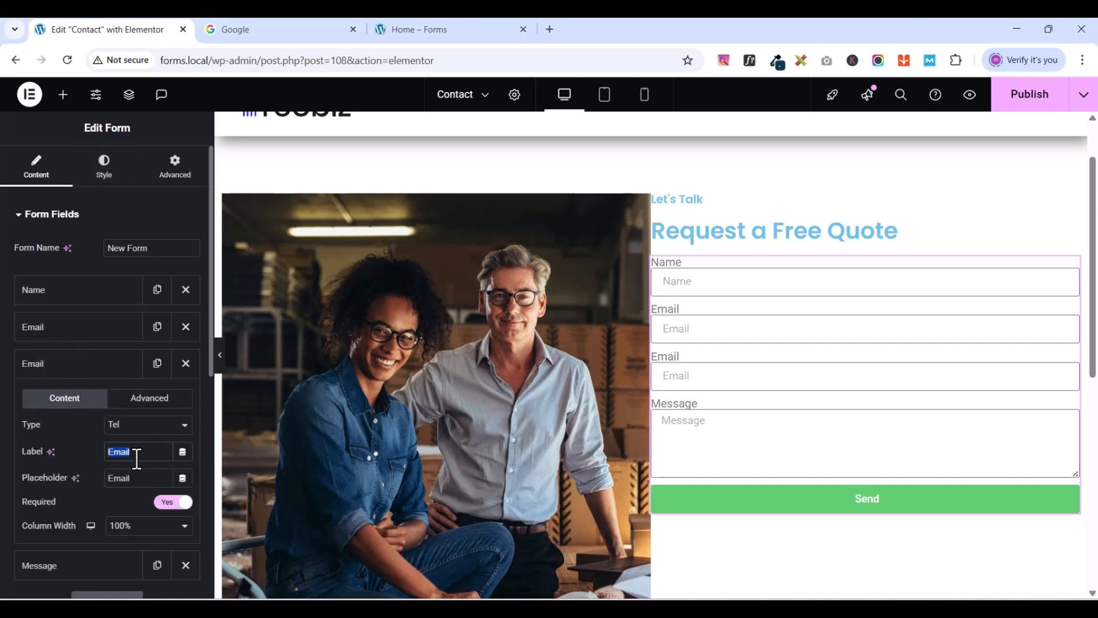
pyautogui.write('Ph')
pyautogui.doubleClick(138, 483)
pyautogui.write('Phone')
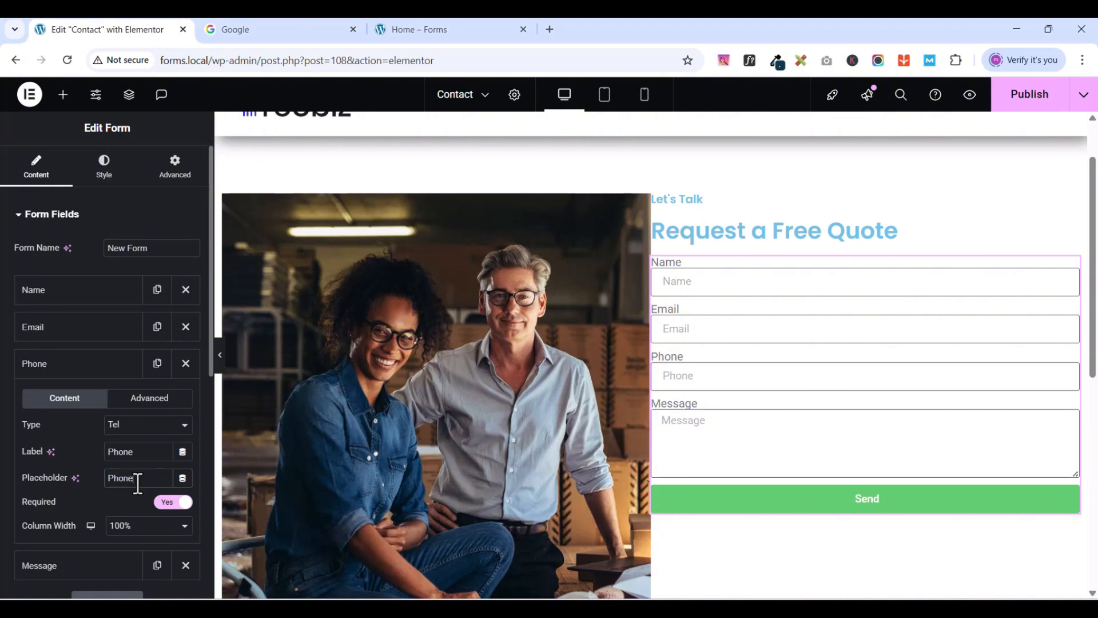
pyautogui.click(41, 378)
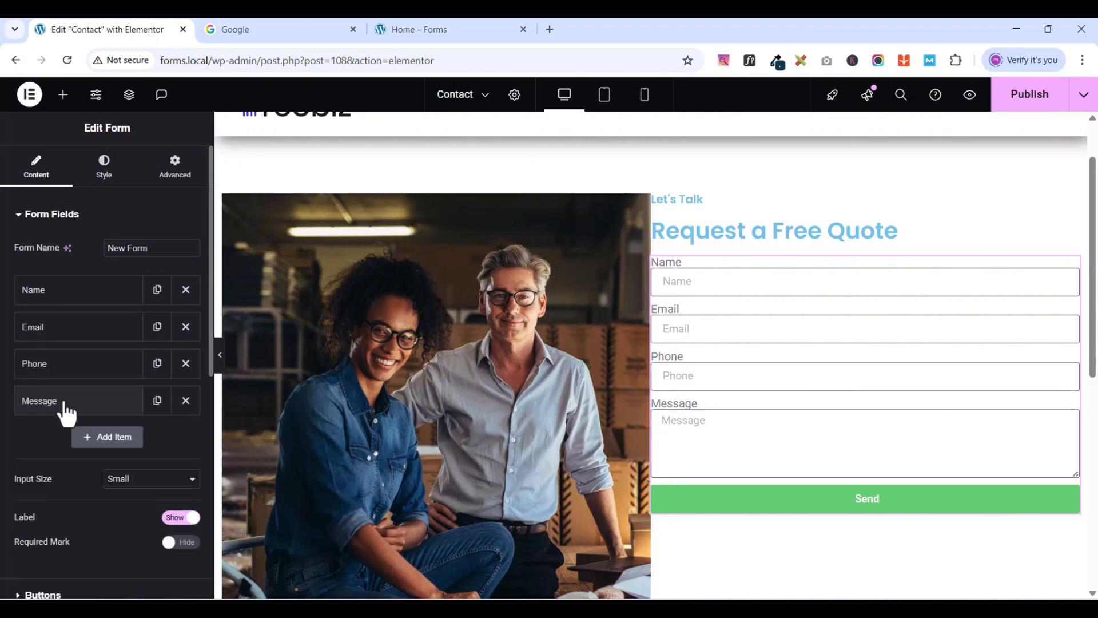
# - Set the column width of the form's Name and Email fields to 50% each
pyautogui.click(51, 299)
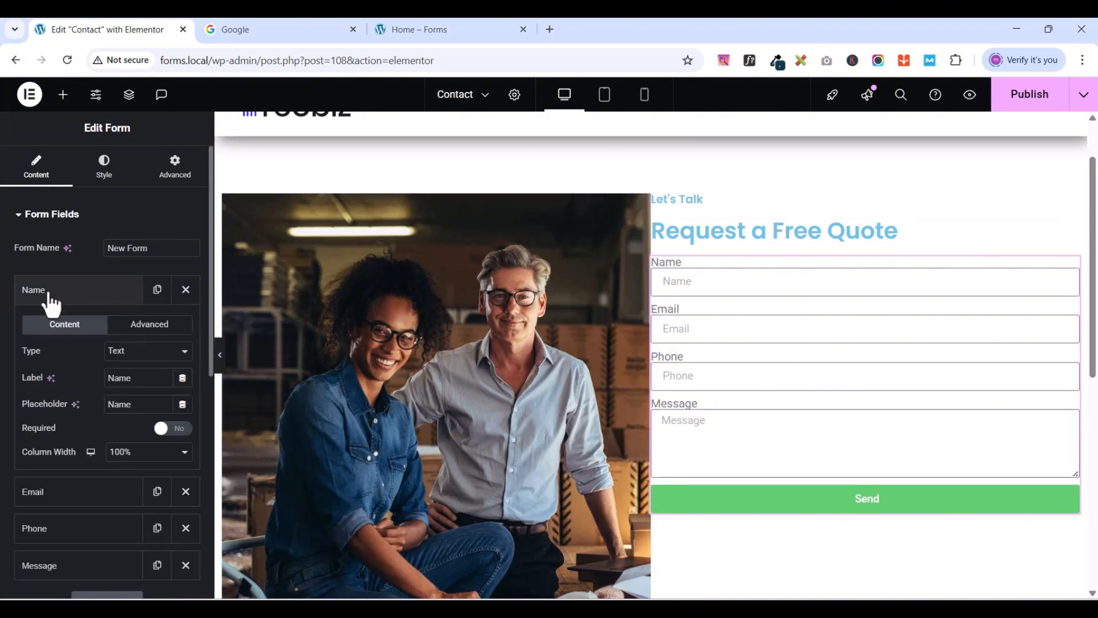
pyautogui.click(138, 463)
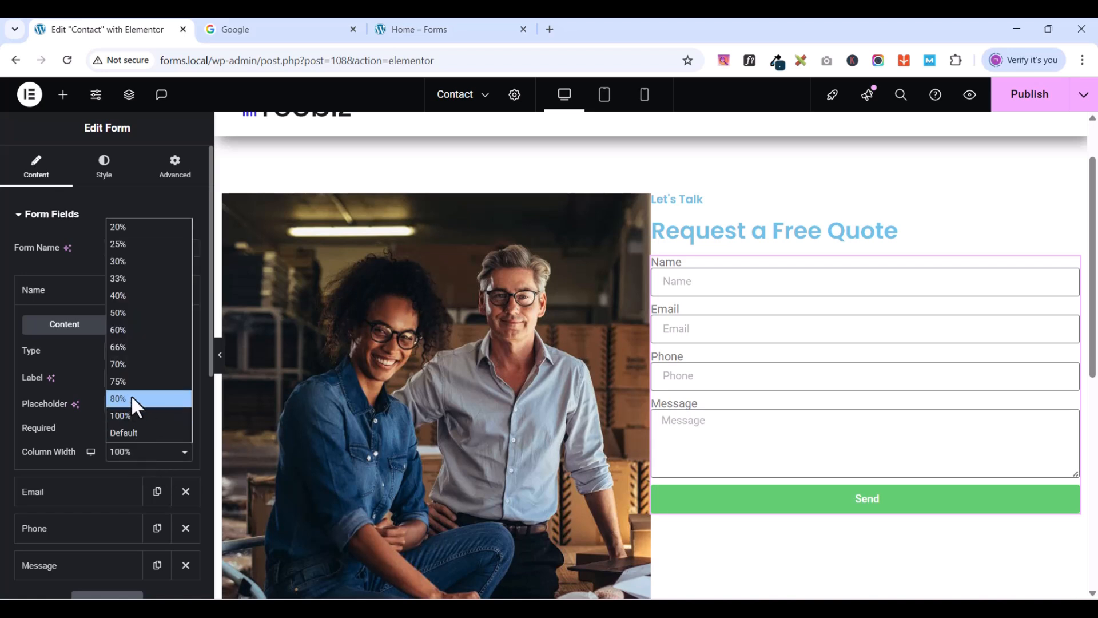
pyautogui.click(139, 322)
pyautogui.click(44, 293)
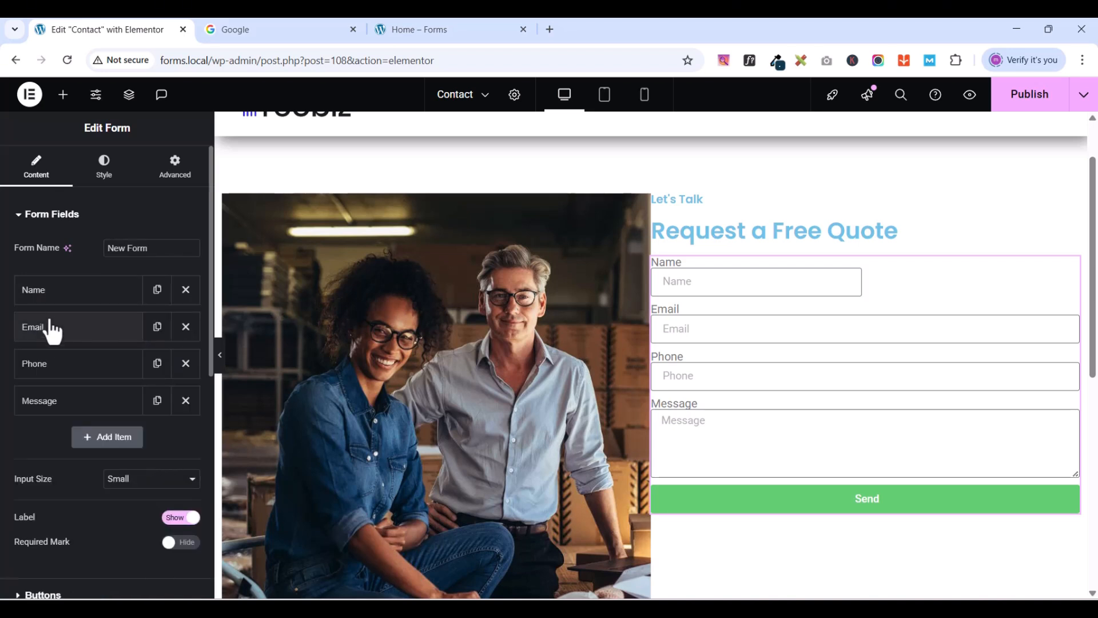
pyautogui.click(44, 326)
pyautogui.click(136, 489)
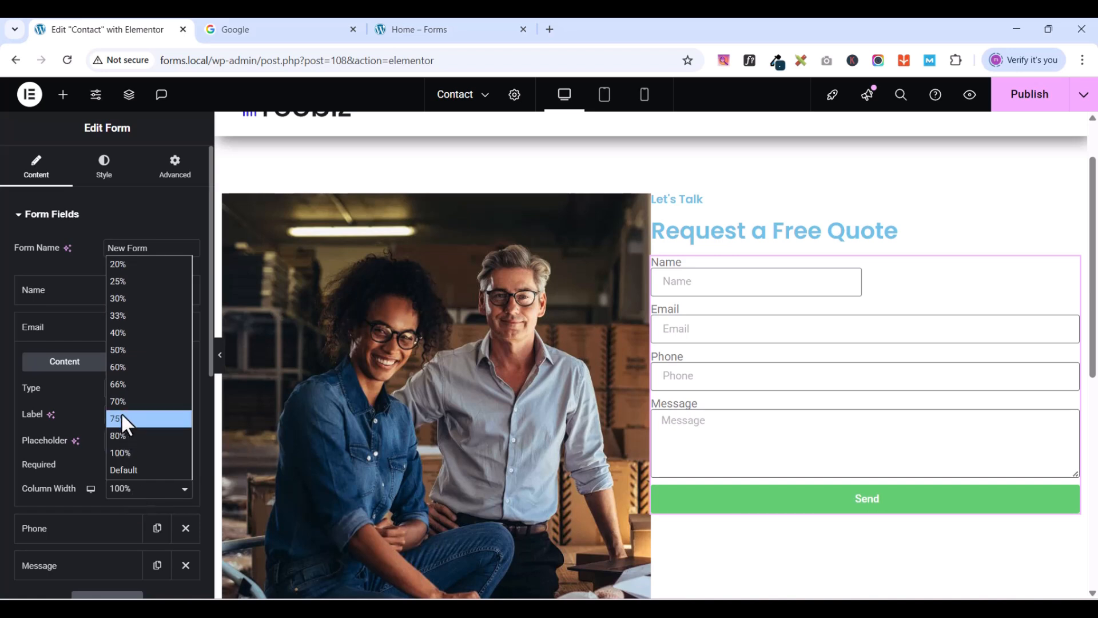
pyautogui.click(116, 334)
pyautogui.click(46, 329)
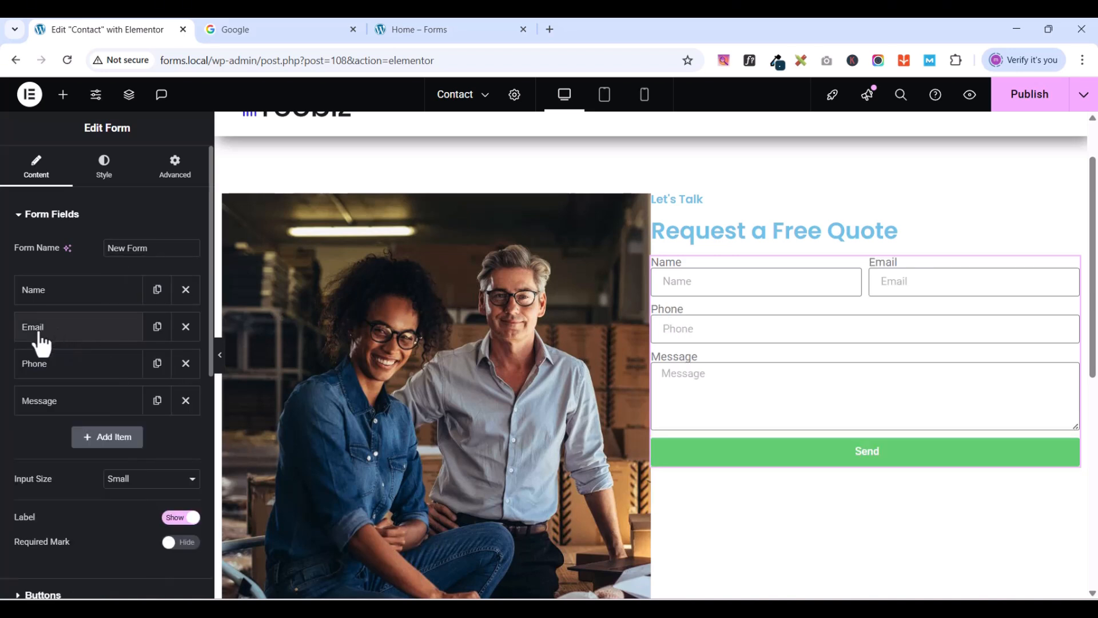
# - Set the Phone field's column width to 50% and publish the Contact page
pyautogui.click(35, 366)
pyautogui.click(149, 518)
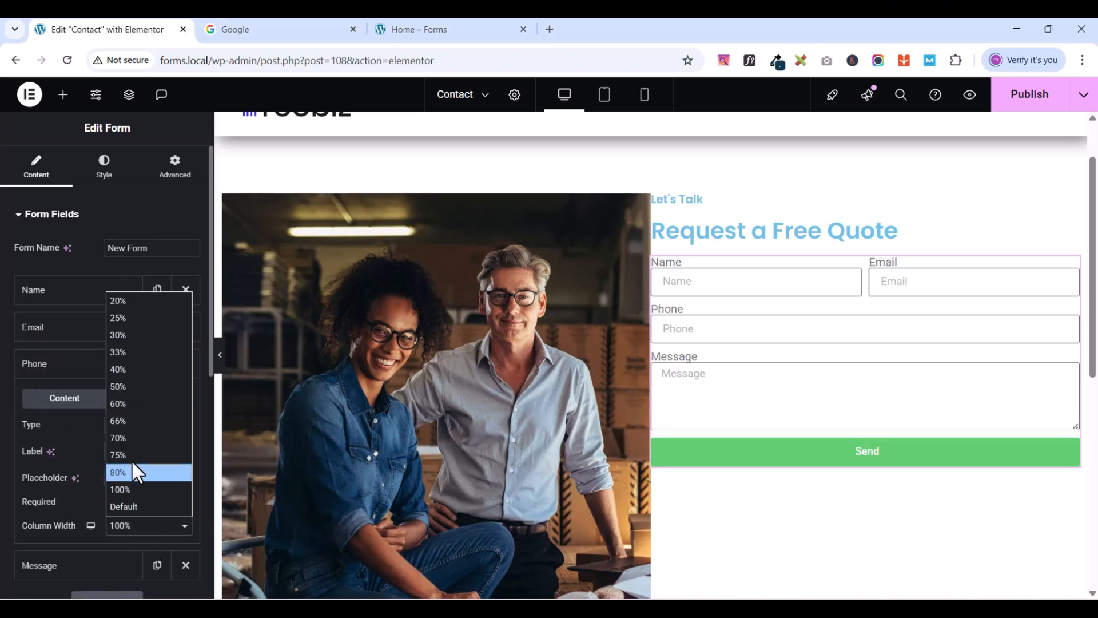
pyautogui.click(121, 387)
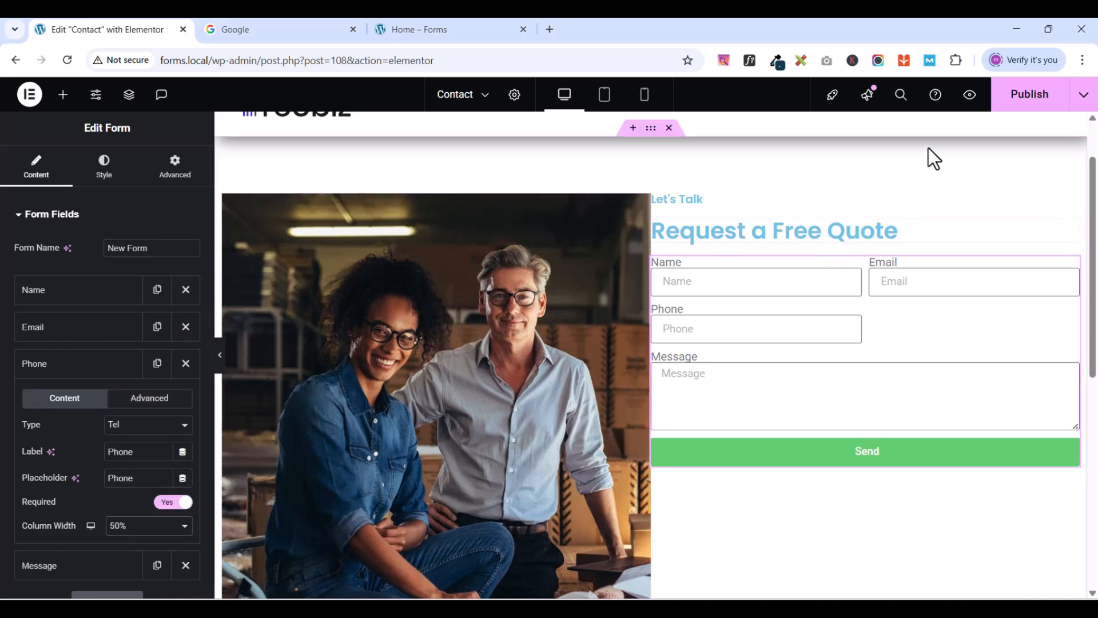
pyautogui.click(1010, 102)
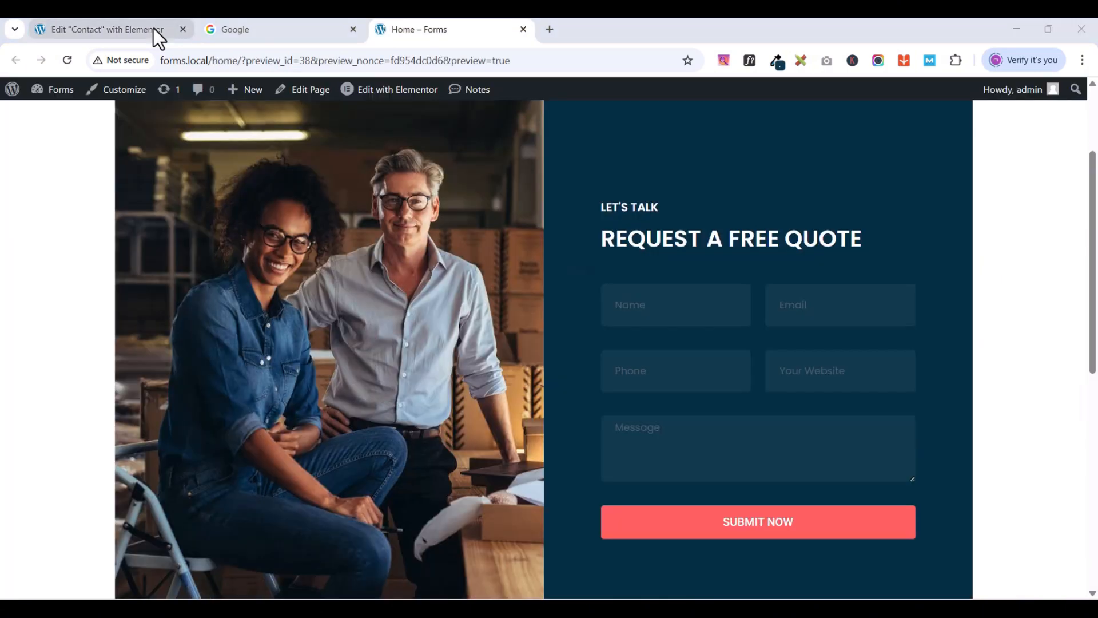
pyautogui.click(157, 34)
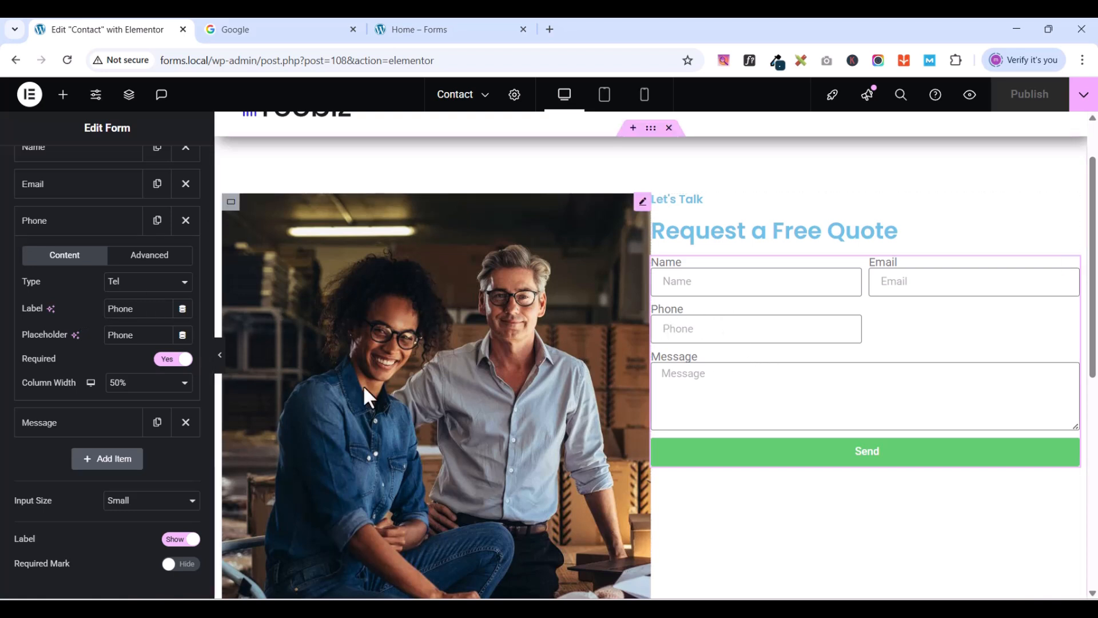
# - Duplicate the Phone field and set the copy's type to Text
pyautogui.click(62, 228)
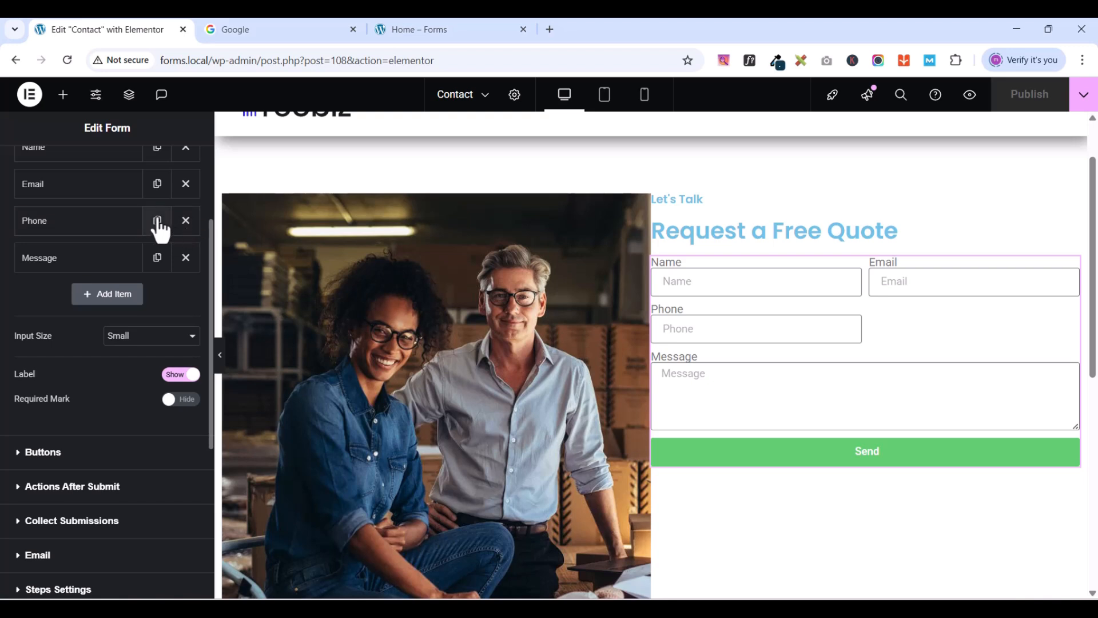
pyautogui.click(159, 227)
pyautogui.click(78, 264)
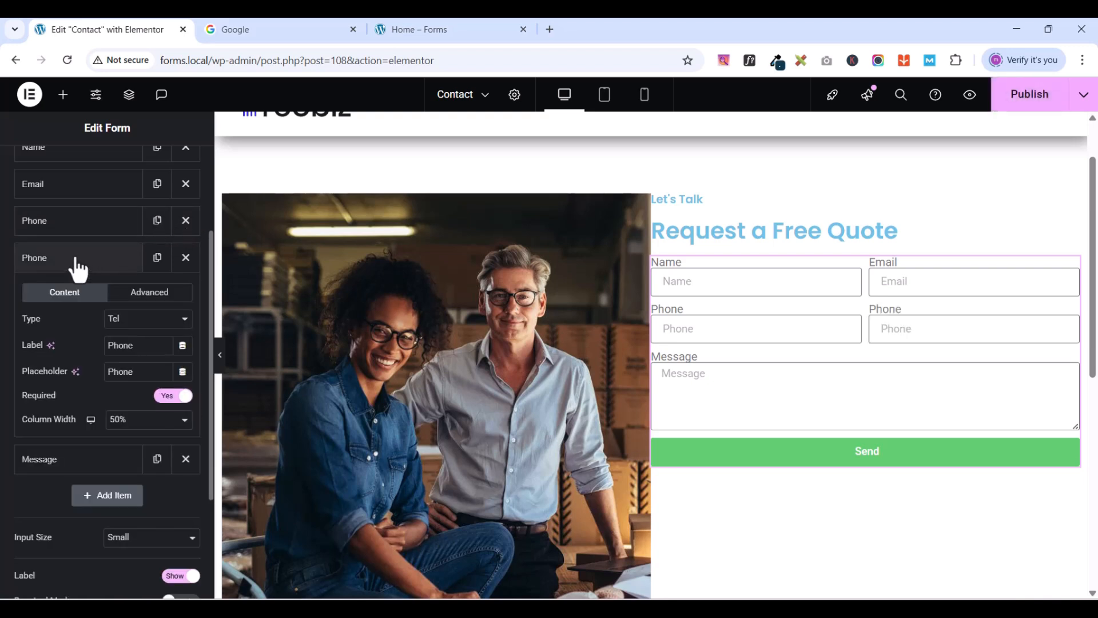
pyautogui.click(120, 321)
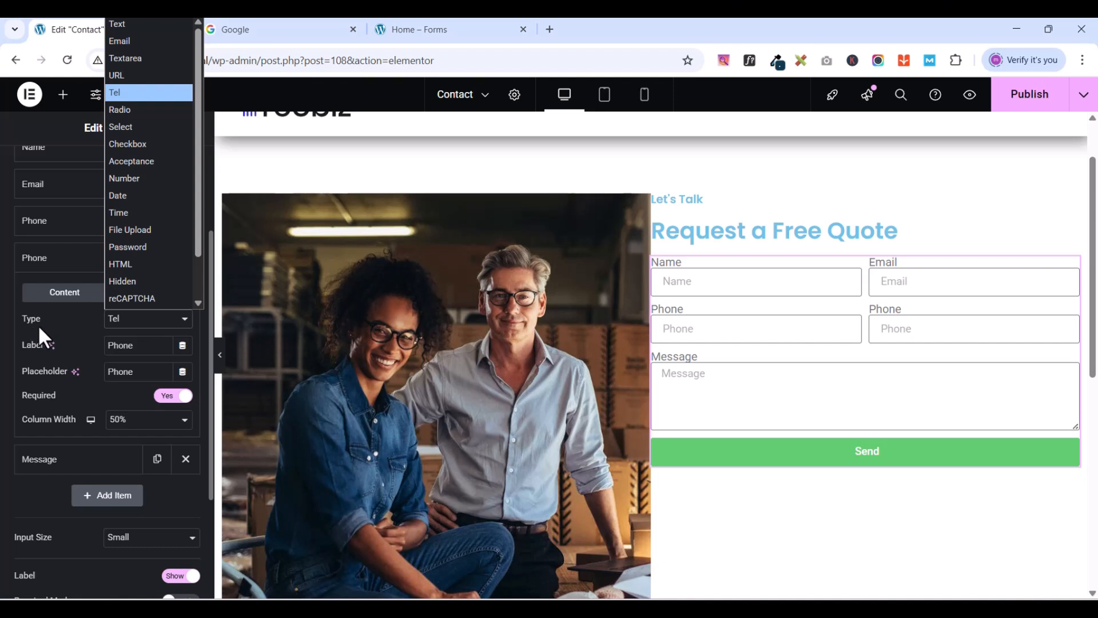
pyautogui.click(132, 23)
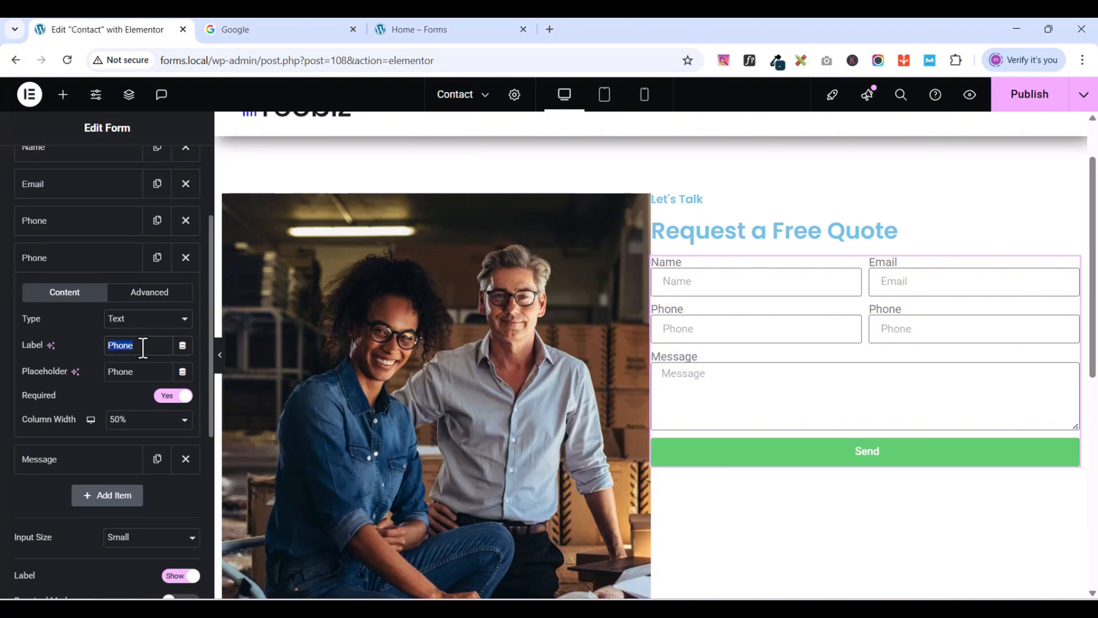
# - Change the duplicated Phone field's label and placeholder to "Your Website"
pyautogui.write('Your Website')
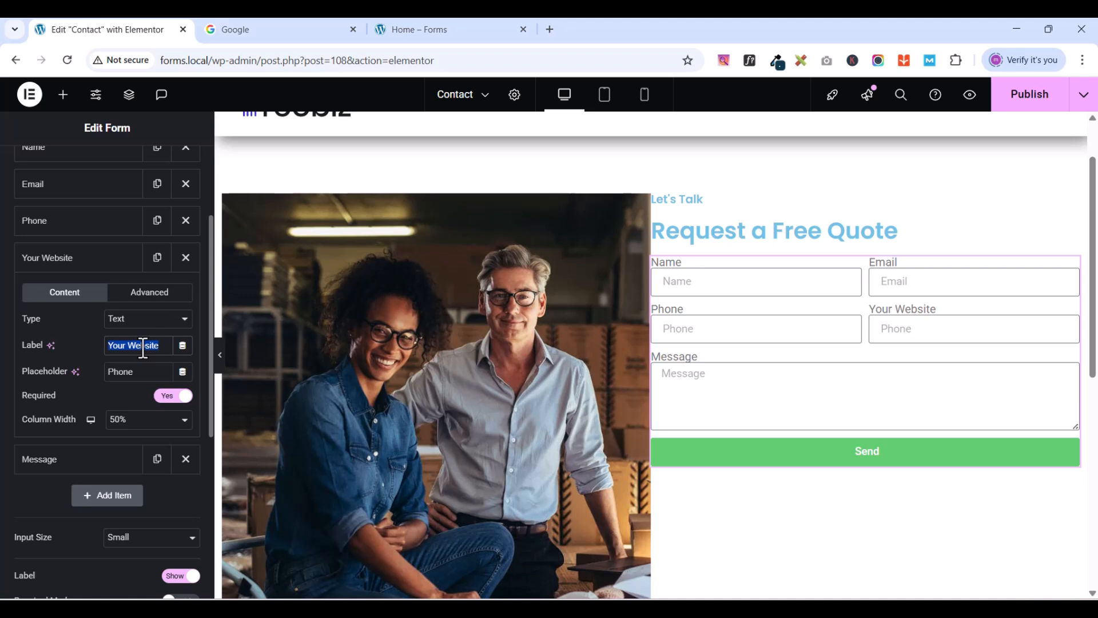
pyautogui.doubleClick(142, 369)
pyautogui.write('Your Website')
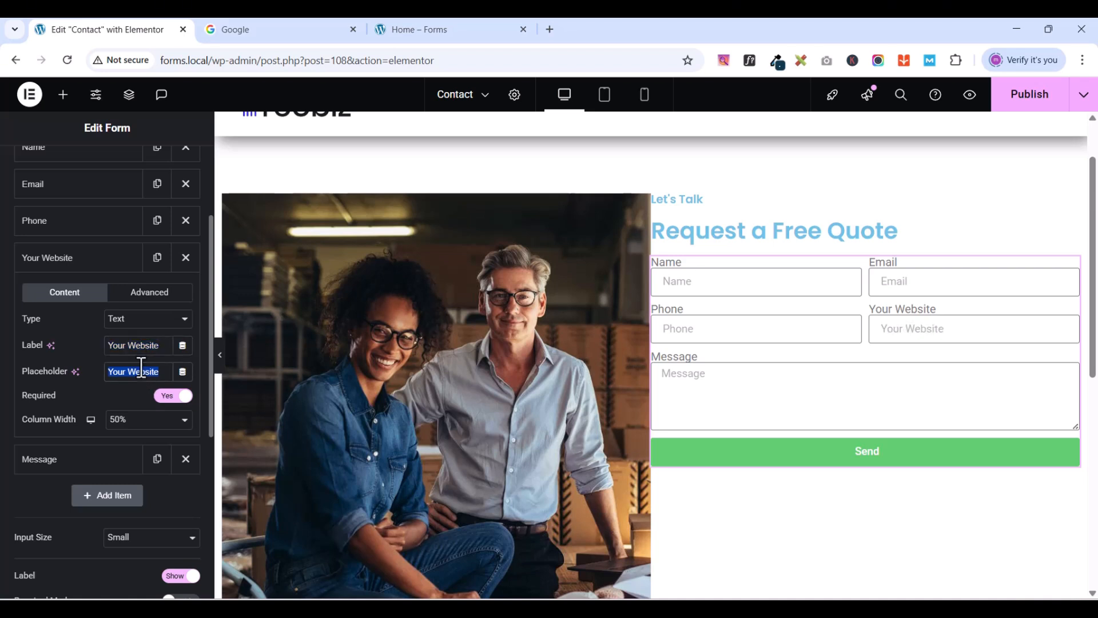
pyautogui.write('Your Website')
pyautogui.click(61, 262)
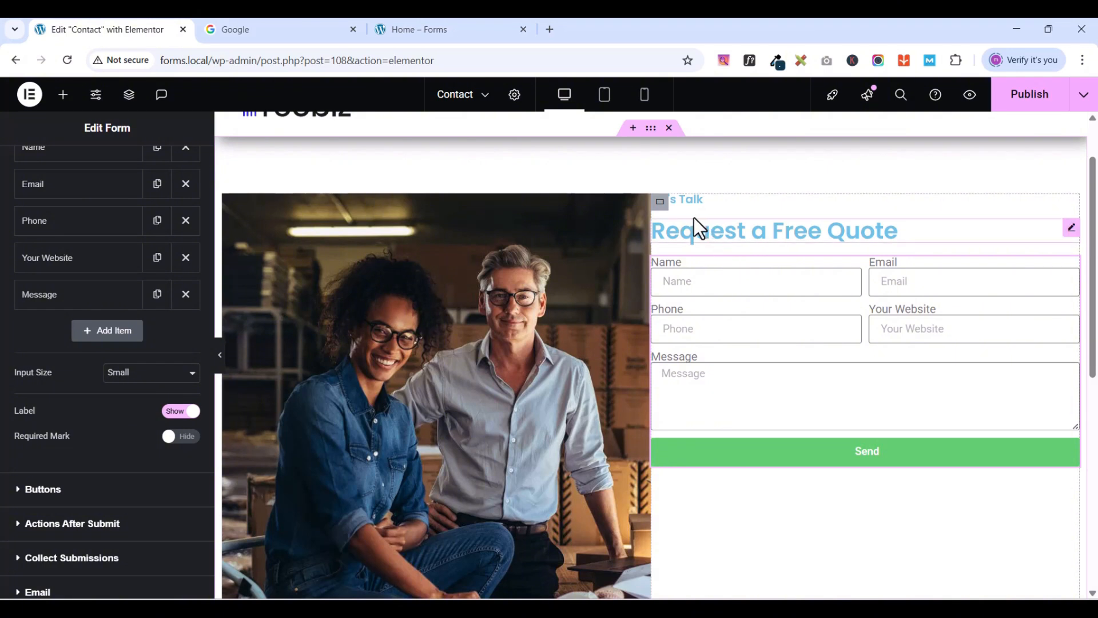
pyautogui.click(1071, 228)
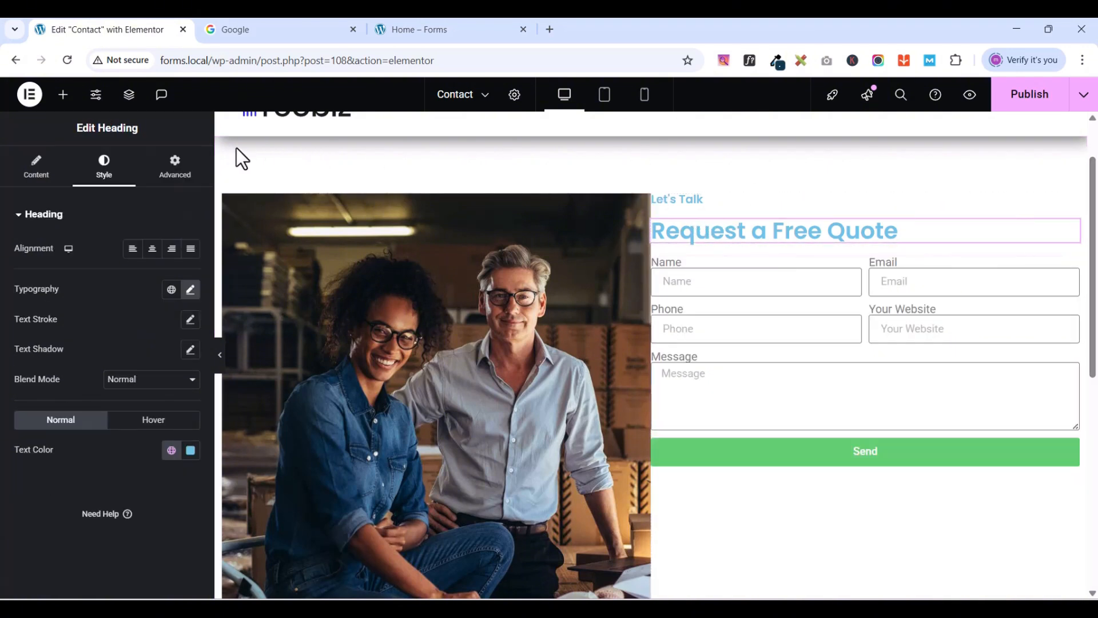
pyautogui.click(191, 290)
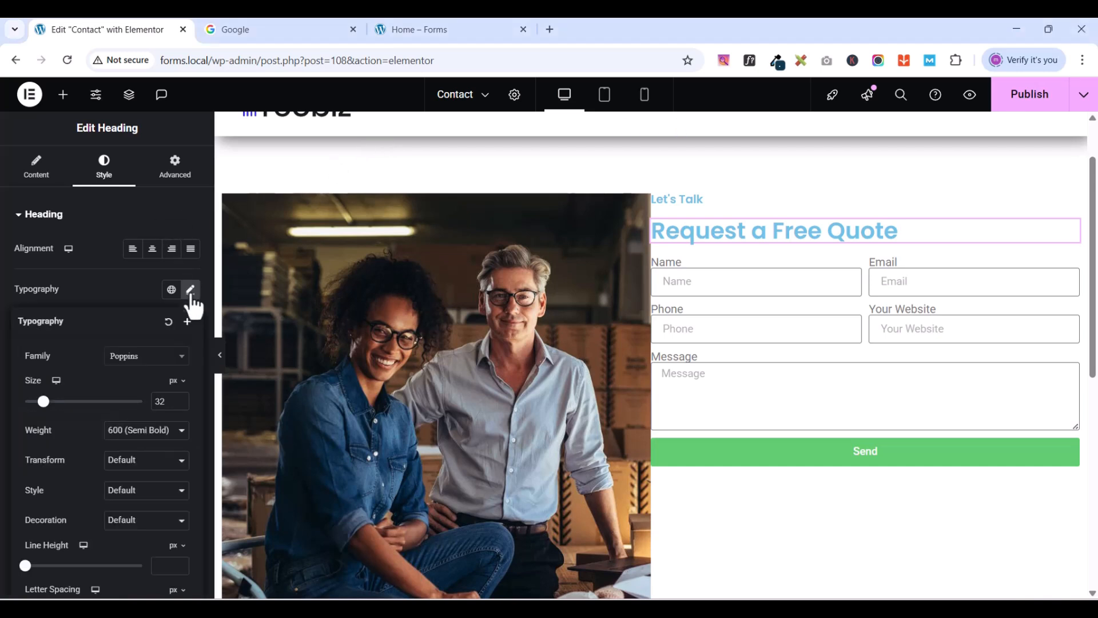
pyautogui.click(192, 297)
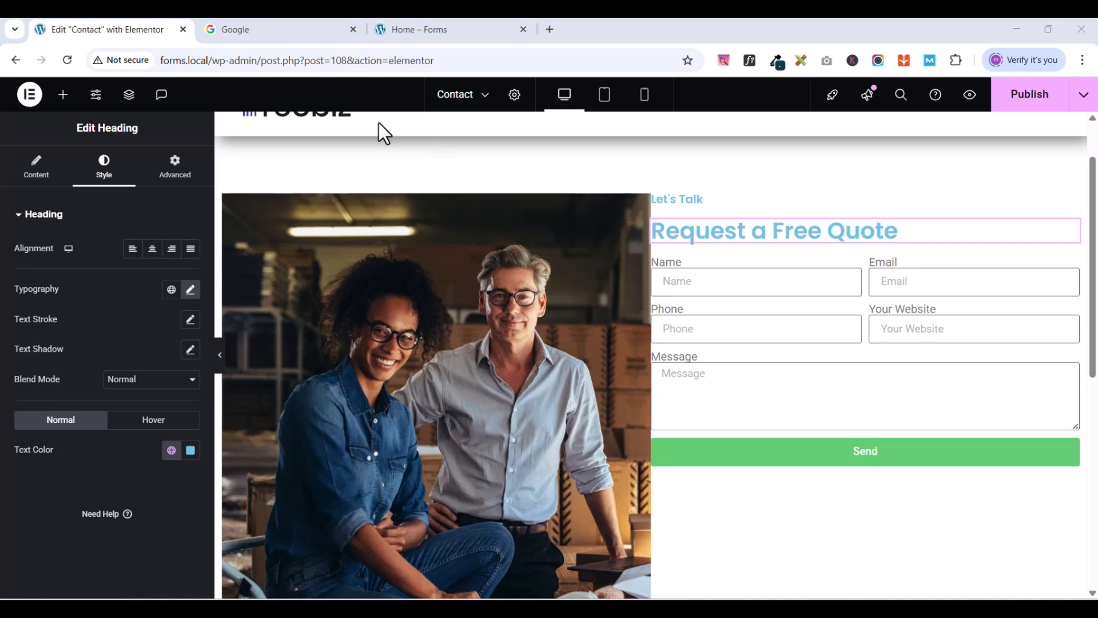
# - Set the padding of the container holding the headings and form to 80 px on all sides
pyautogui.click(663, 205)
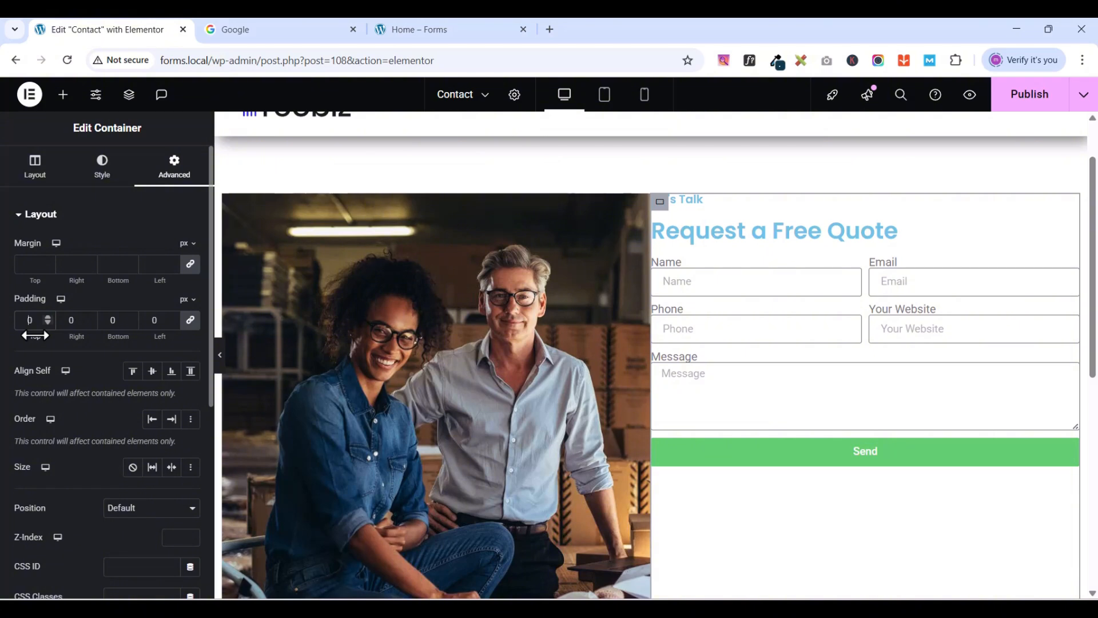
pyautogui.moveTo(36, 335); pyautogui.dragTo(81, 335)
pyautogui.scroll(-5, 958, 363)
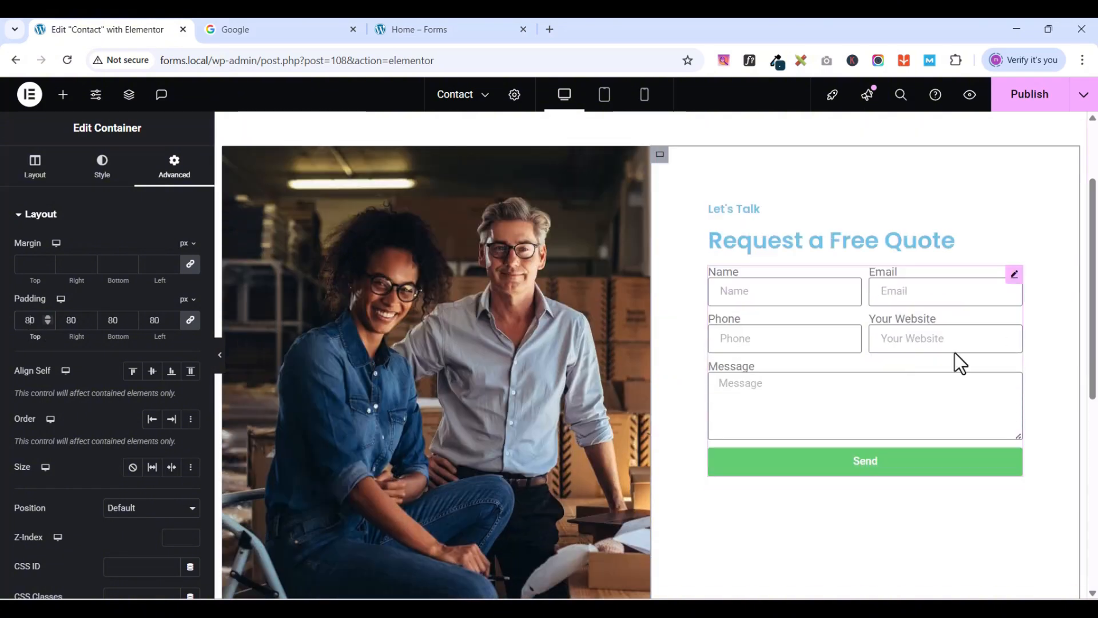
pyautogui.scroll(1, 961, 364)
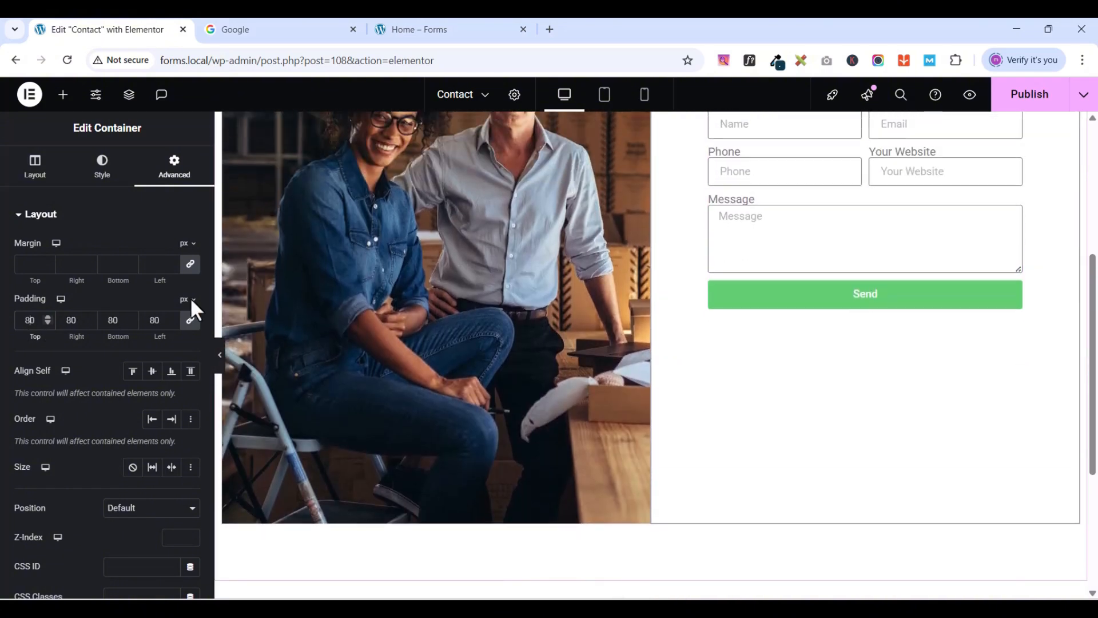
# - Give the container holding the headings and form a classic background in the global color "dark"
pyautogui.click(92, 175)
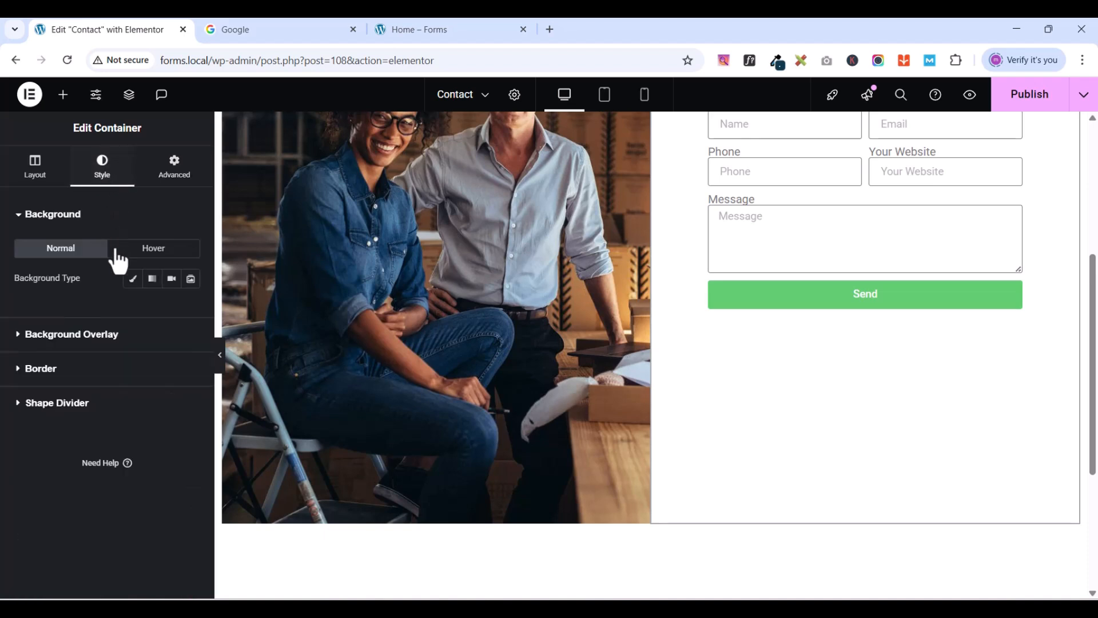
pyautogui.click(134, 280)
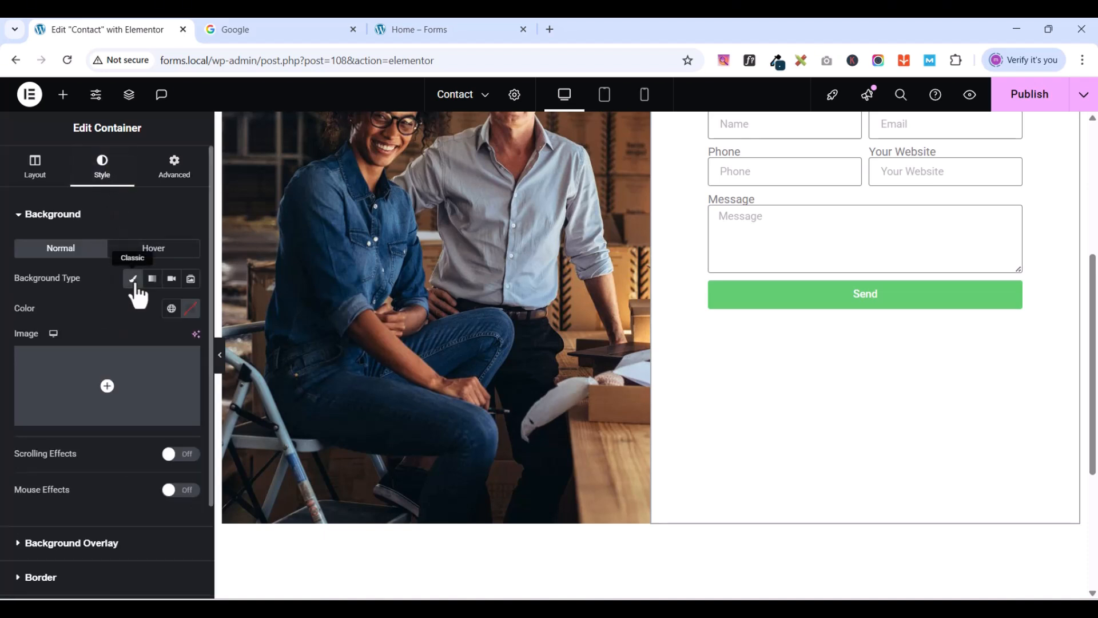
pyautogui.click(172, 309)
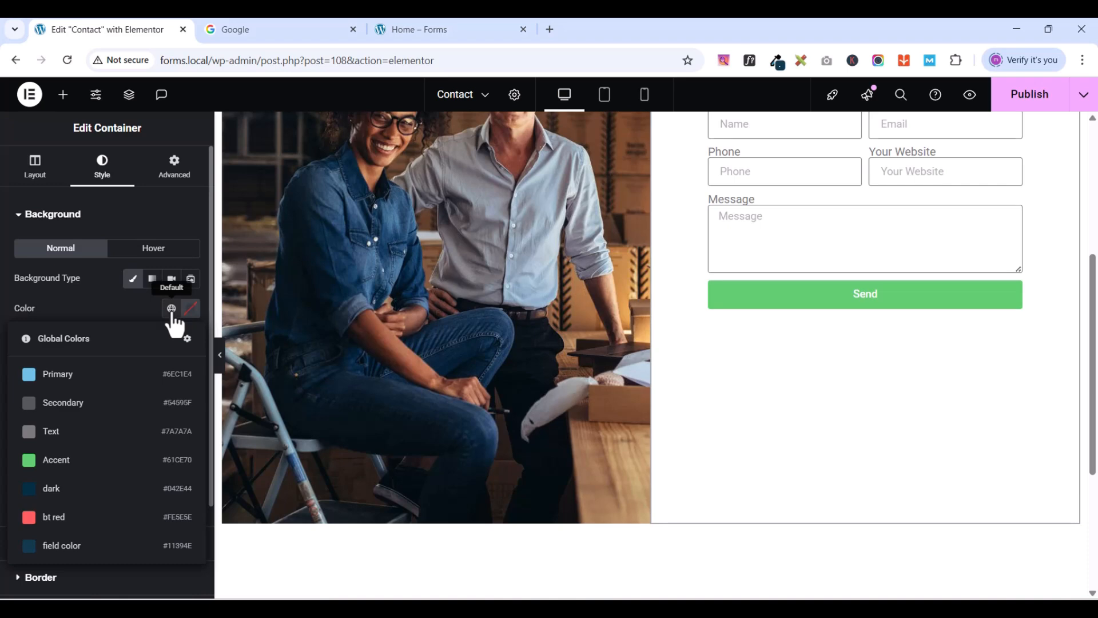
pyautogui.click(57, 494)
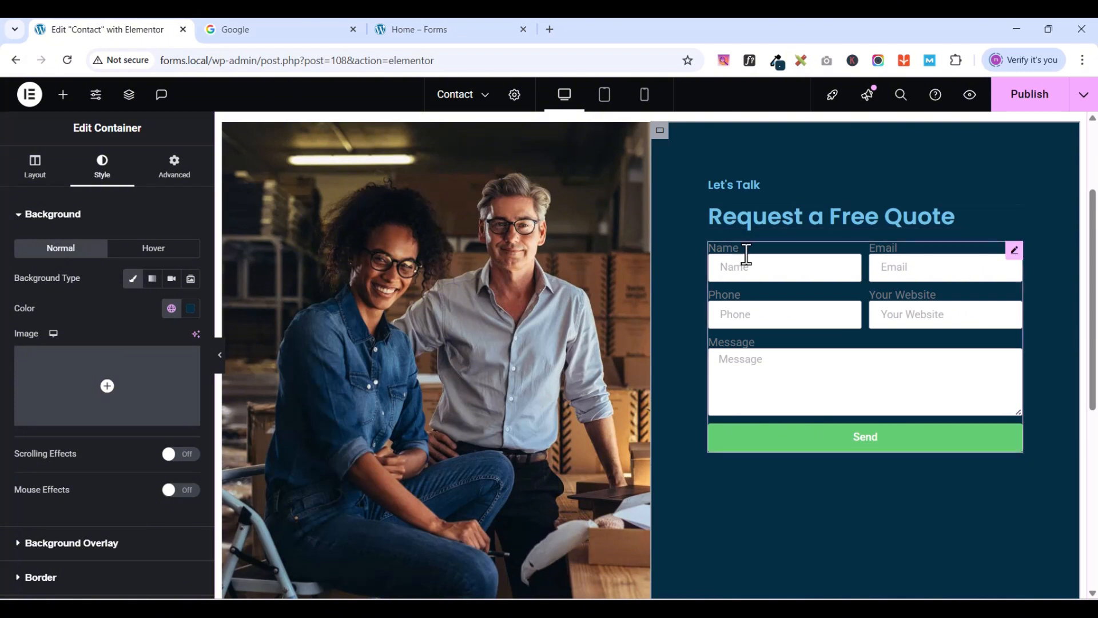
# - Set the input size of the quote request form's fields to Large
pyautogui.click(1015, 250)
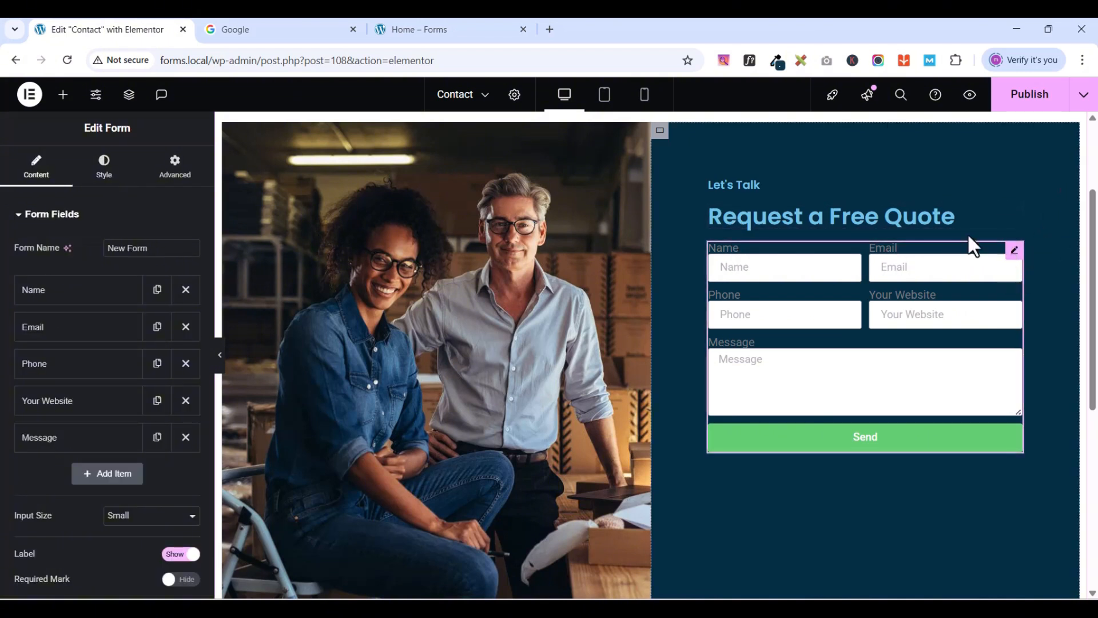
pyautogui.click(26, 216)
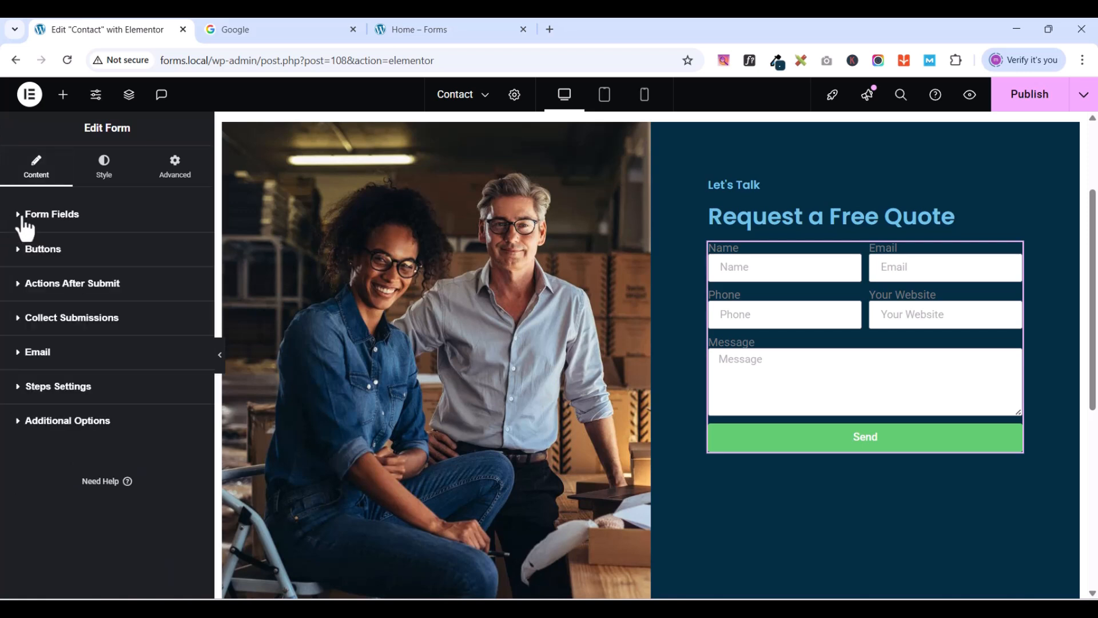
pyautogui.click(24, 219)
pyautogui.scroll(-1, 44, 478)
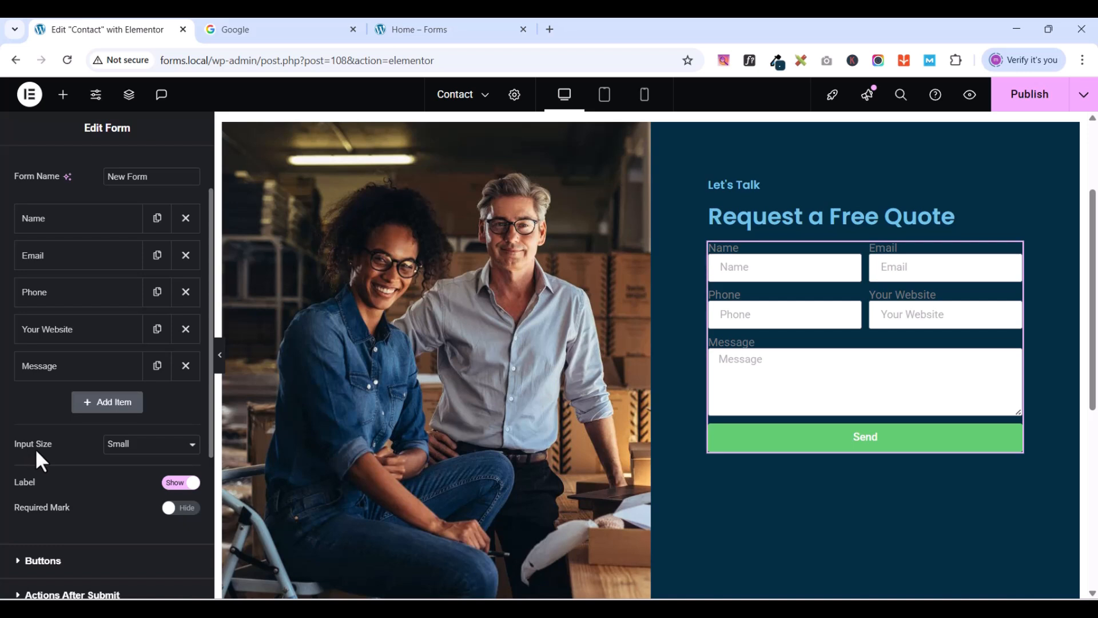
pyautogui.click(121, 449)
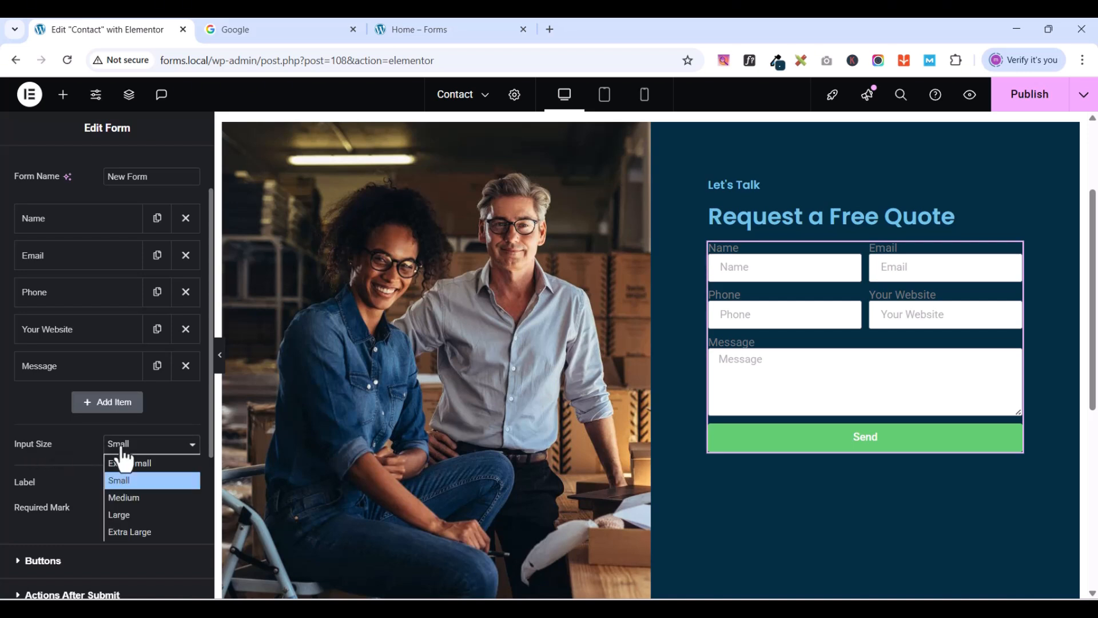
pyautogui.click(136, 515)
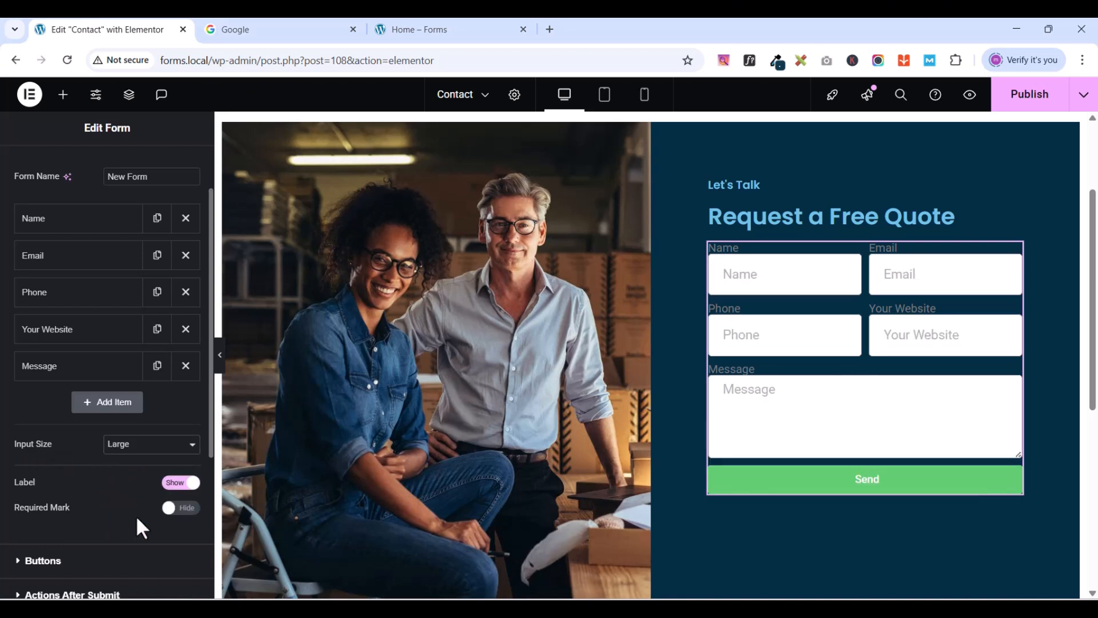
pyautogui.scroll(-1, 1012, 229)
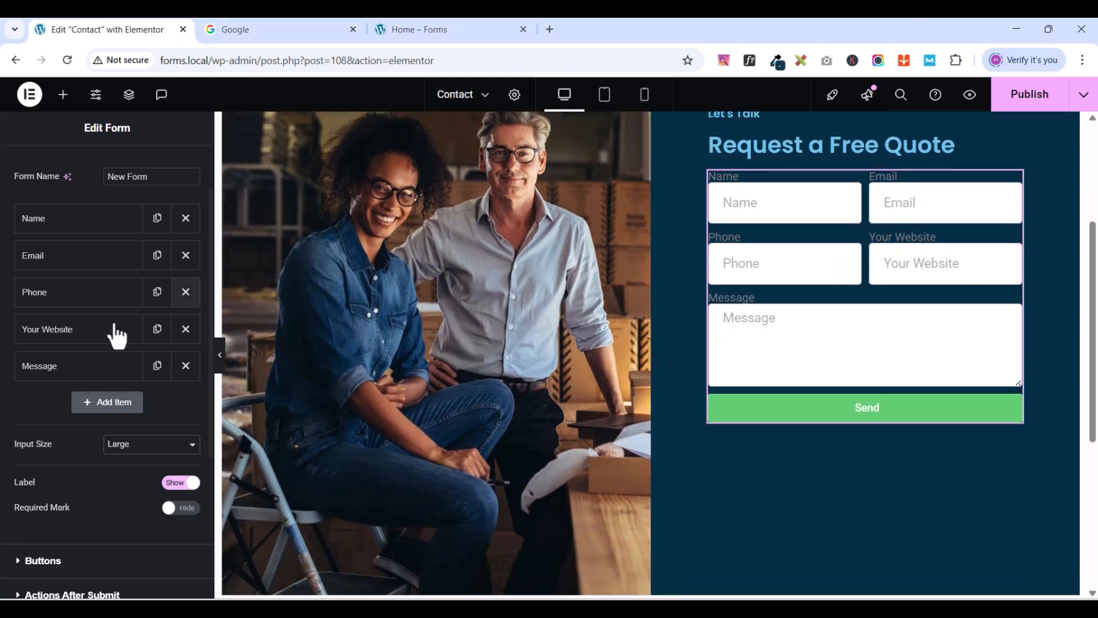
# - Hide the form's field labels, review the Name field's label and placeholder settings, and show the labels again
pyautogui.scroll(-1, 82, 480)
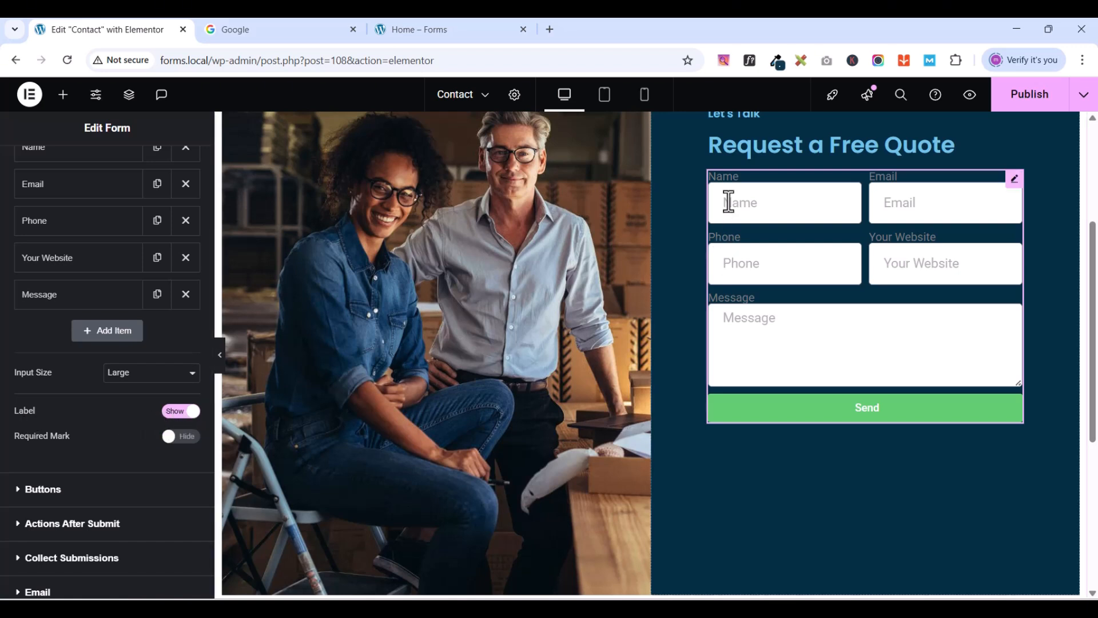
pyautogui.click(173, 412)
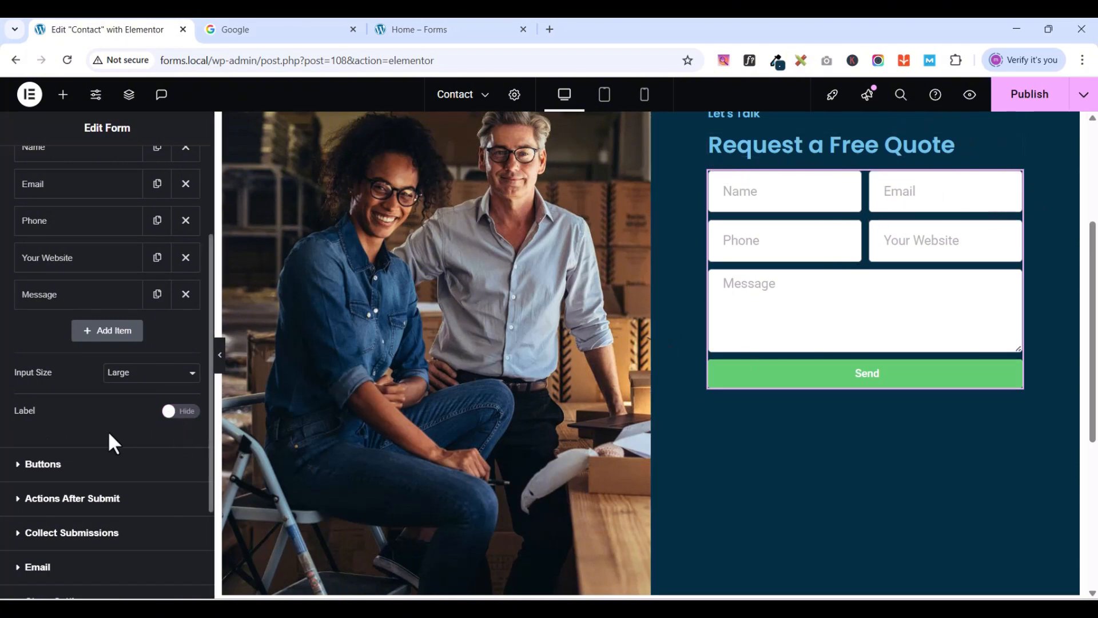
pyautogui.scroll(-2, 143, 429)
pyautogui.scroll(4, 140, 436)
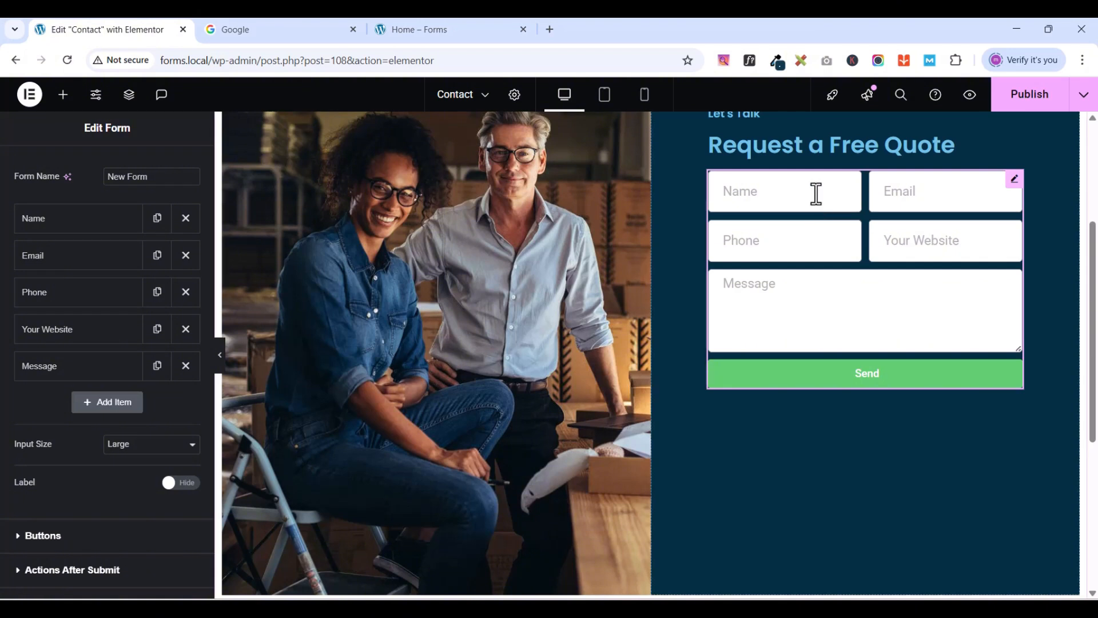
pyautogui.click(67, 219)
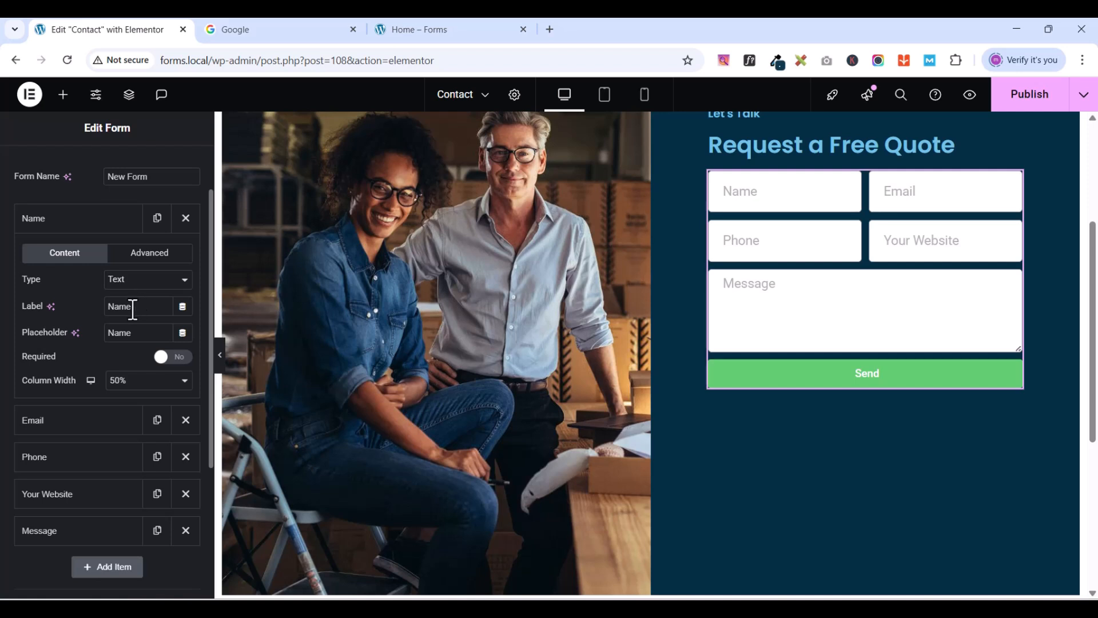
pyautogui.click(51, 222)
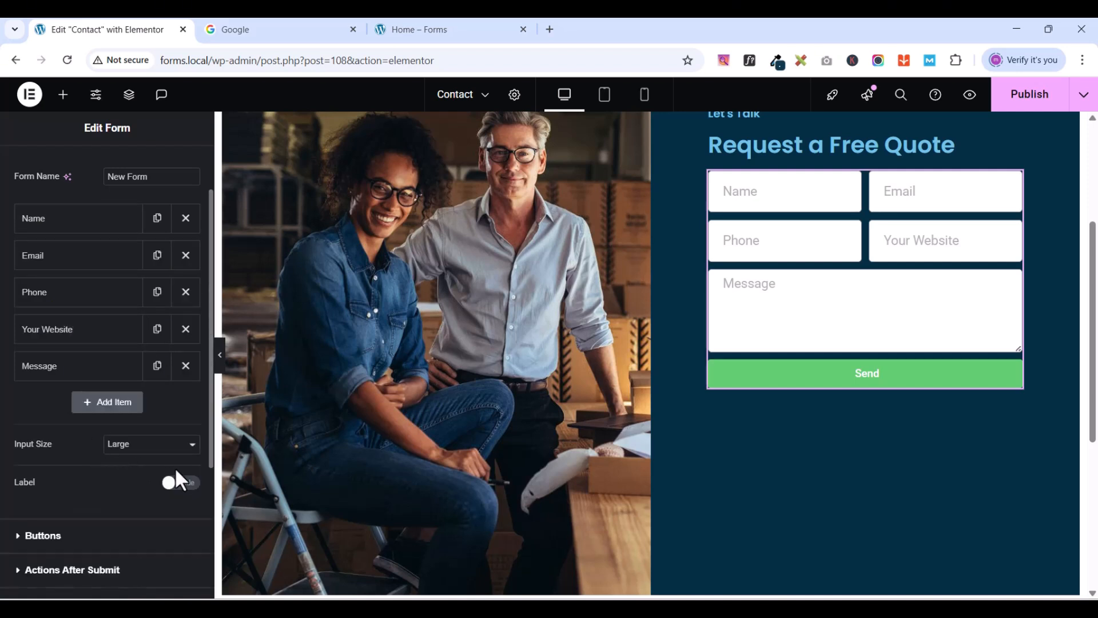
pyautogui.click(182, 483)
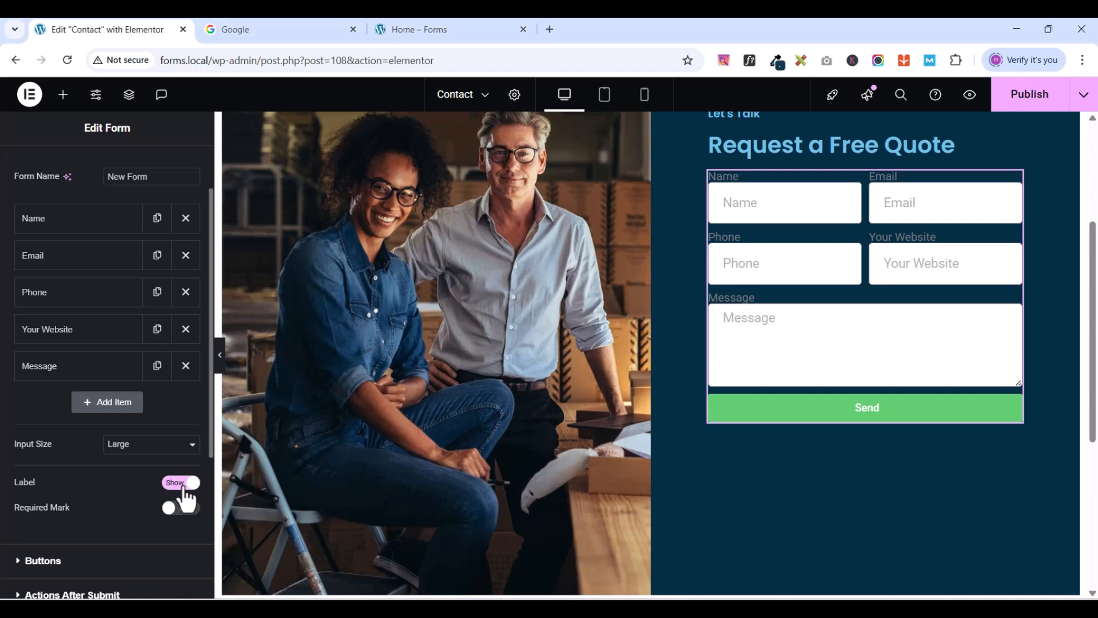
# - Review the Phone field's label and placeholder settings and look over the form's remaining content options
pyautogui.click(64, 229)
pyautogui.click(44, 222)
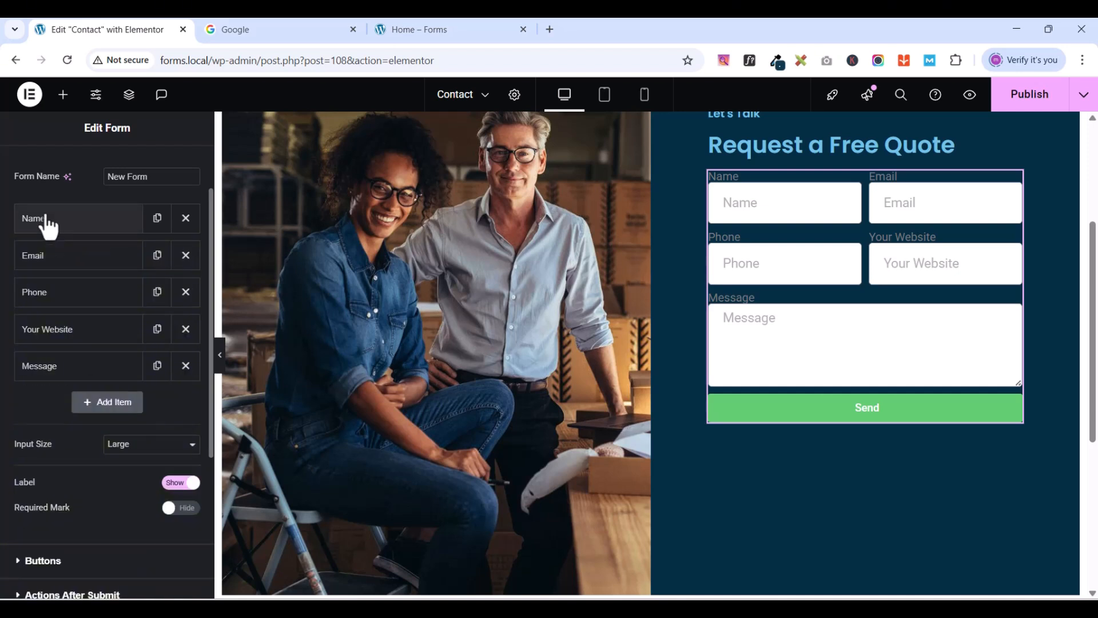
pyautogui.click(56, 295)
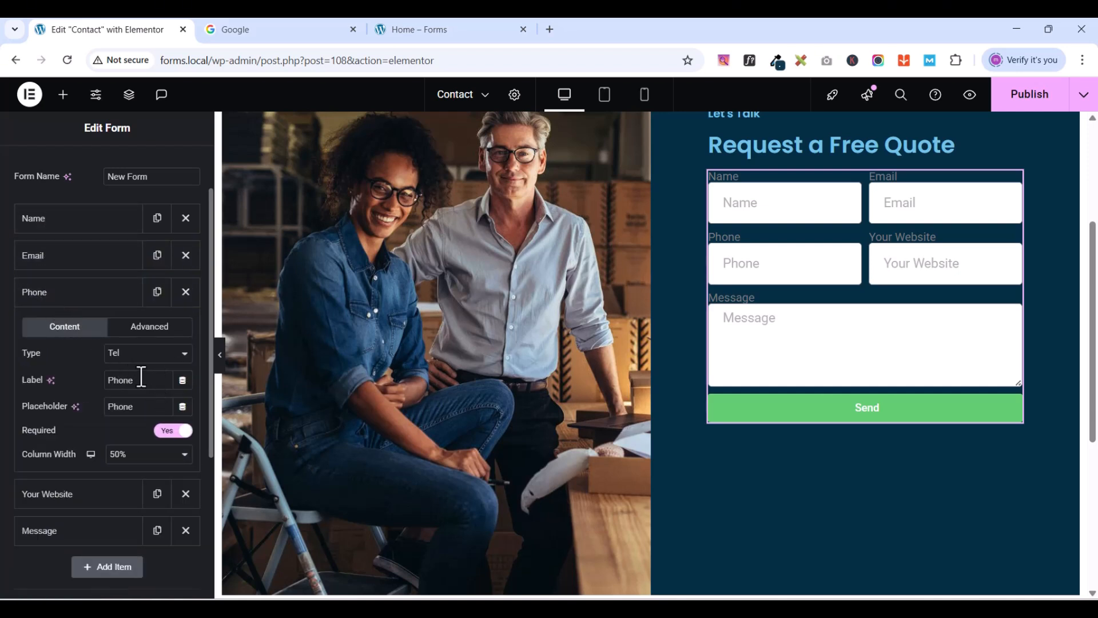
pyautogui.click(51, 295)
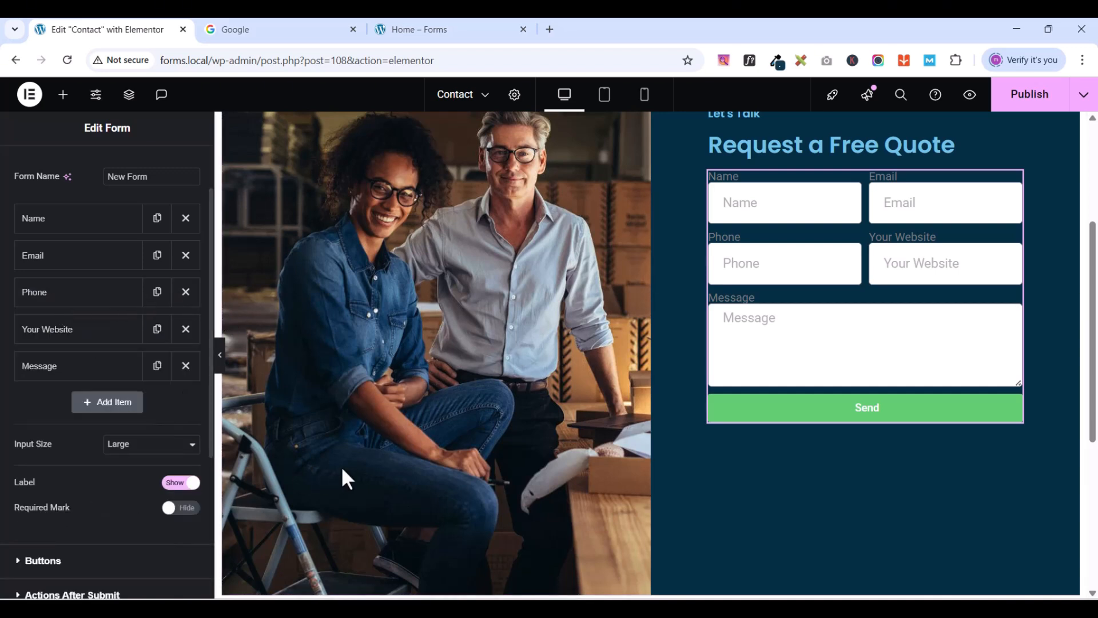
pyautogui.scroll(-4, 61, 456)
pyautogui.scroll(5, 62, 456)
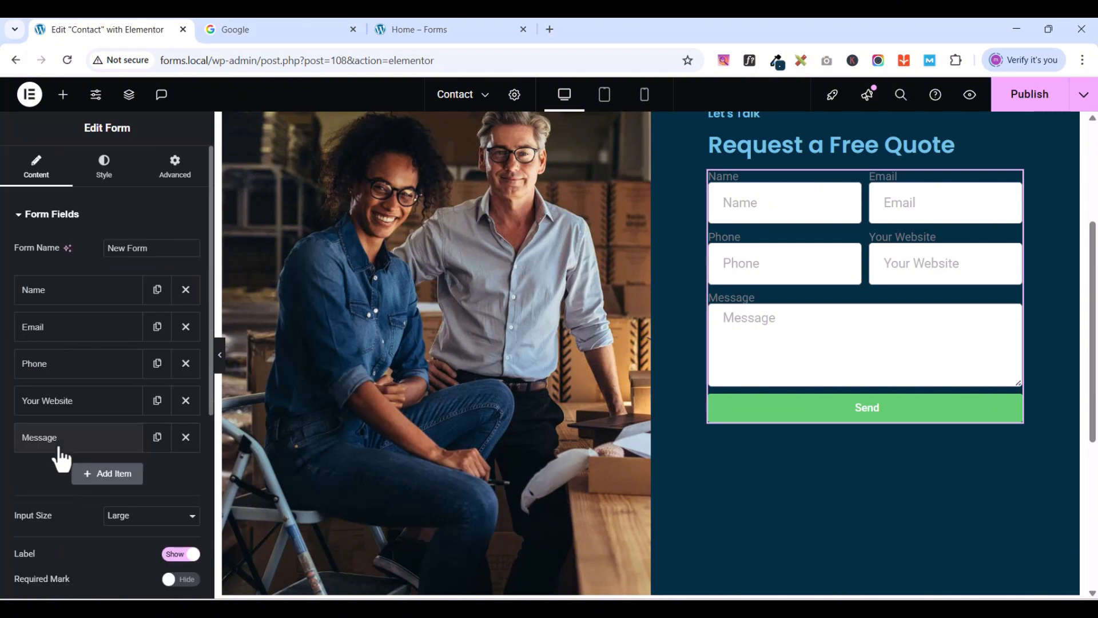
pyautogui.click(18, 220)
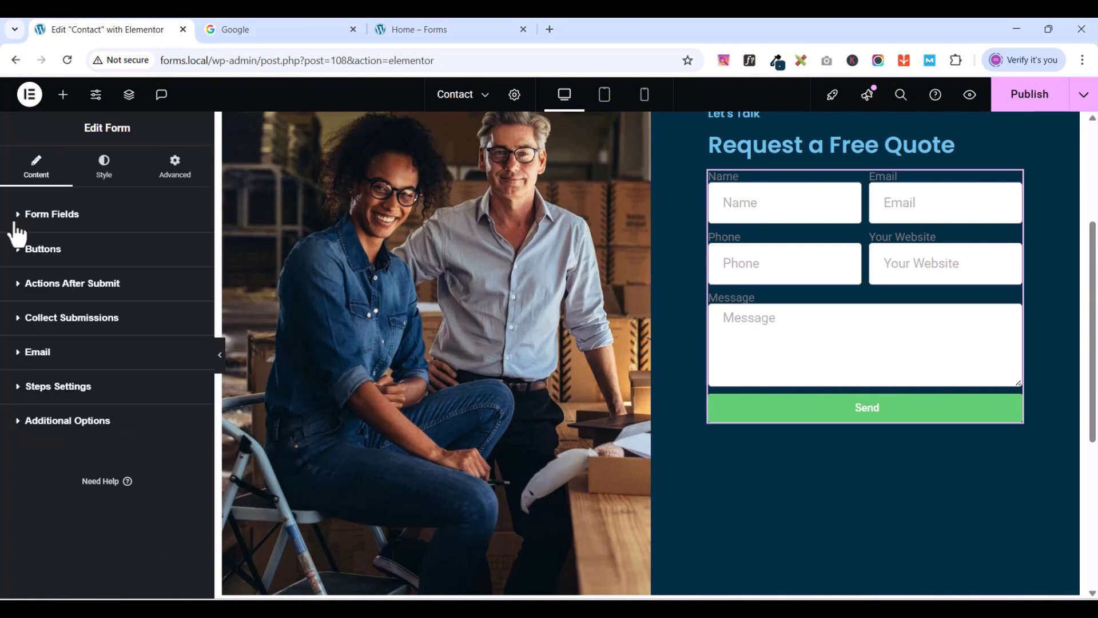
# - Set the form's columns gap and rows gap to 20 px each
pyautogui.click(111, 178)
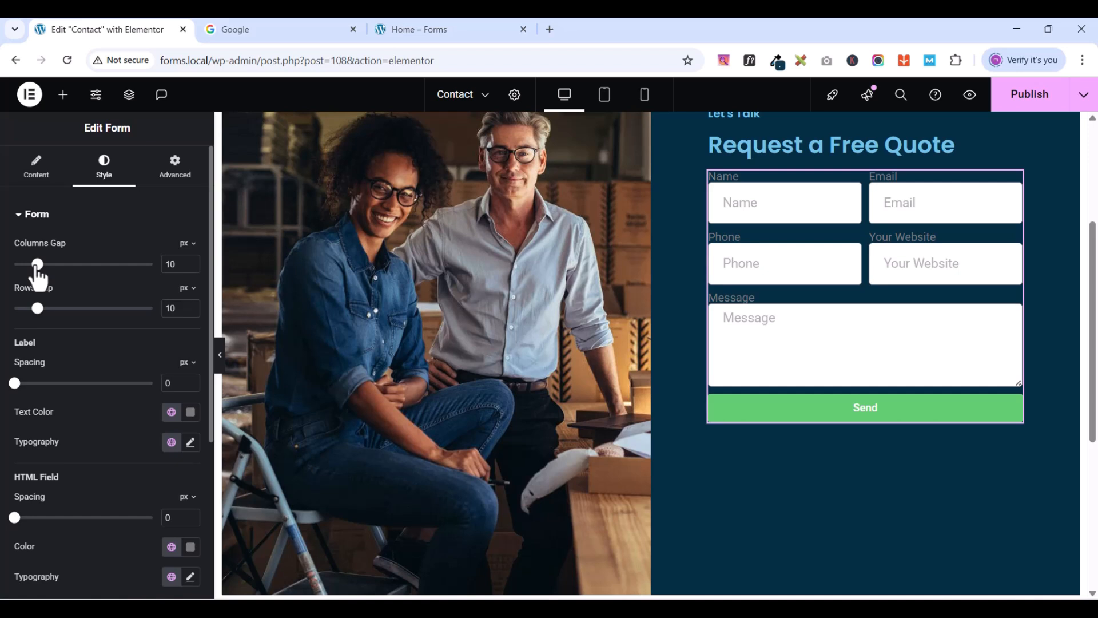
pyautogui.moveTo(38, 273); pyautogui.dragTo(58, 277)
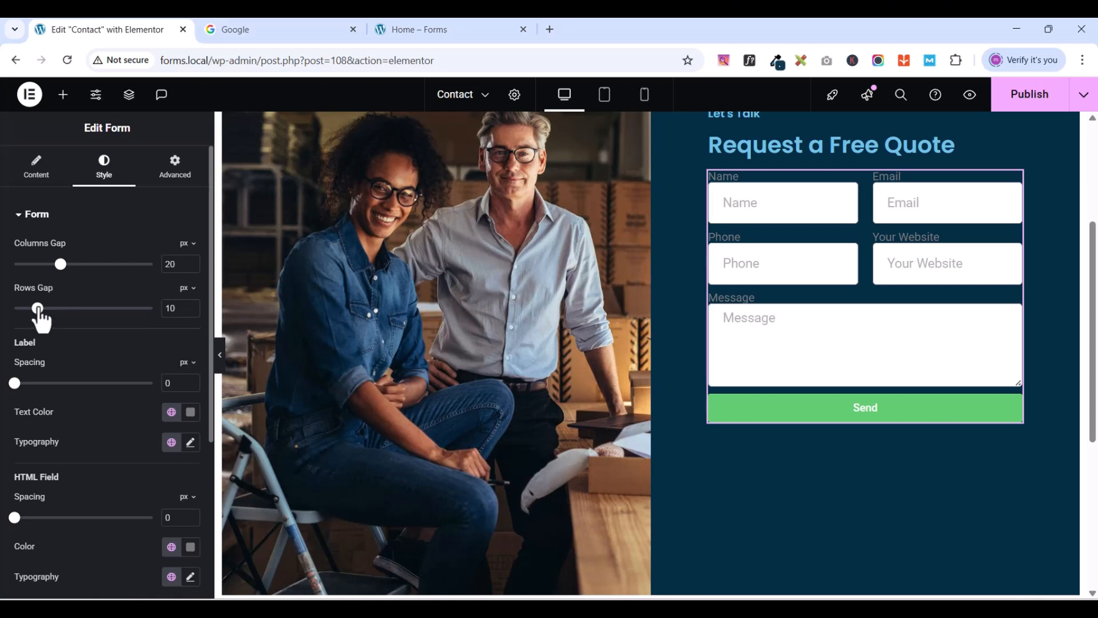
pyautogui.moveTo(40, 318); pyautogui.dragTo(65, 331)
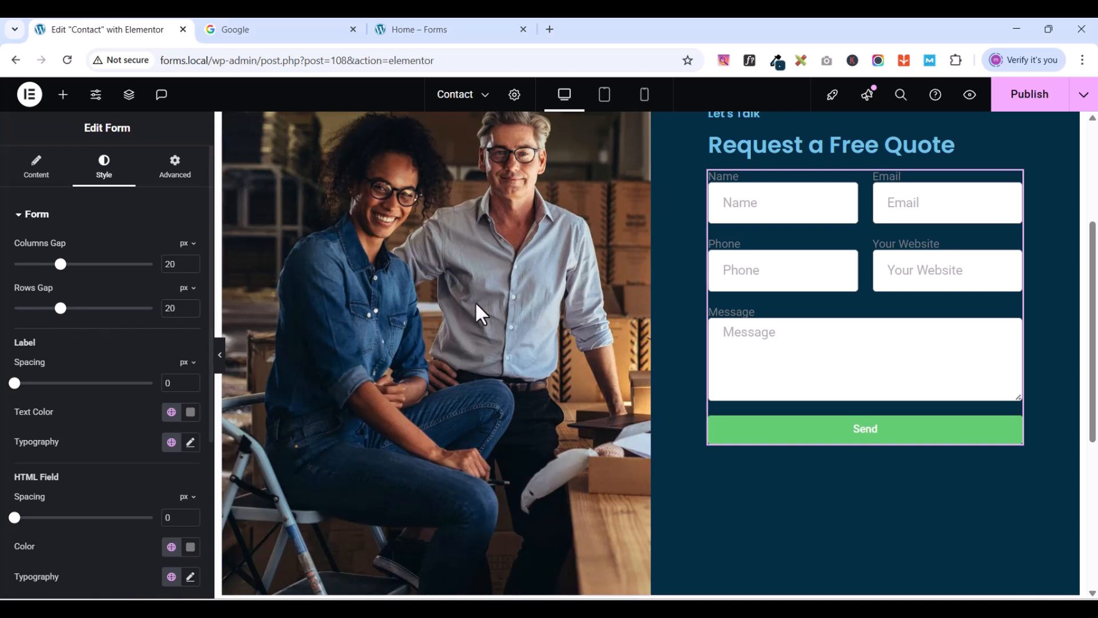
pyautogui.scroll(-4, 128, 492)
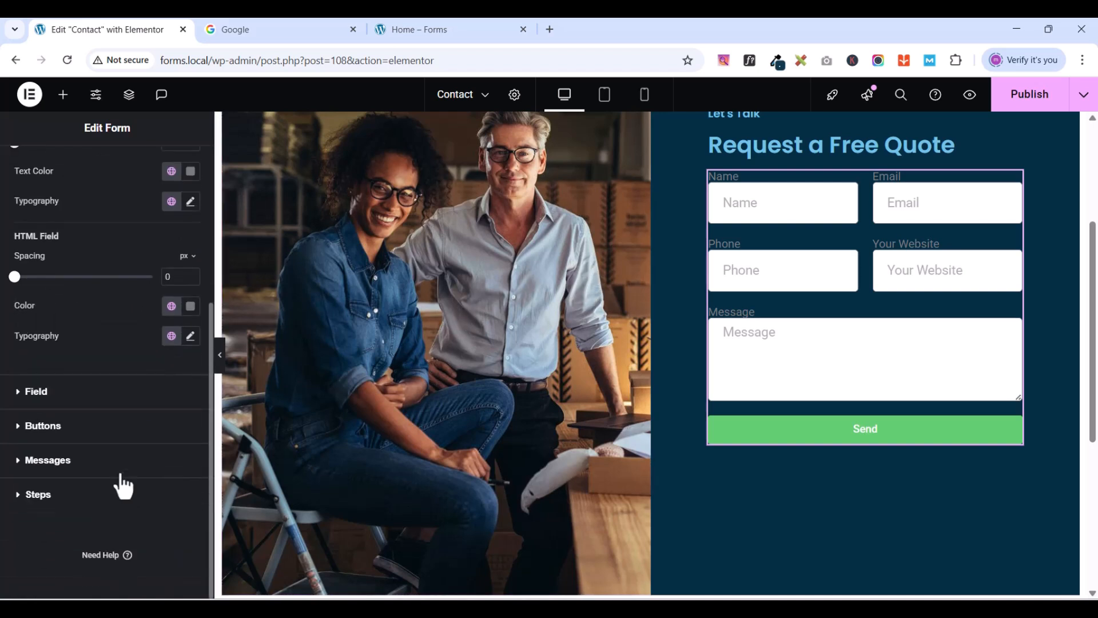
pyautogui.scroll(4, 123, 486)
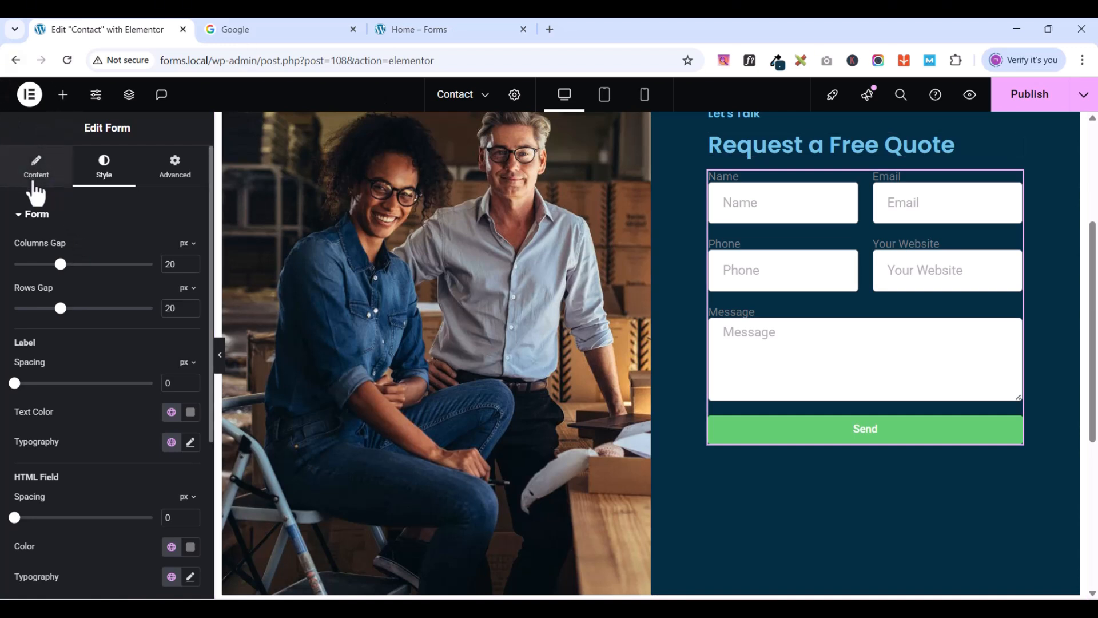
# - Hide the labels of all fields in the quote request form
pyautogui.click(35, 171)
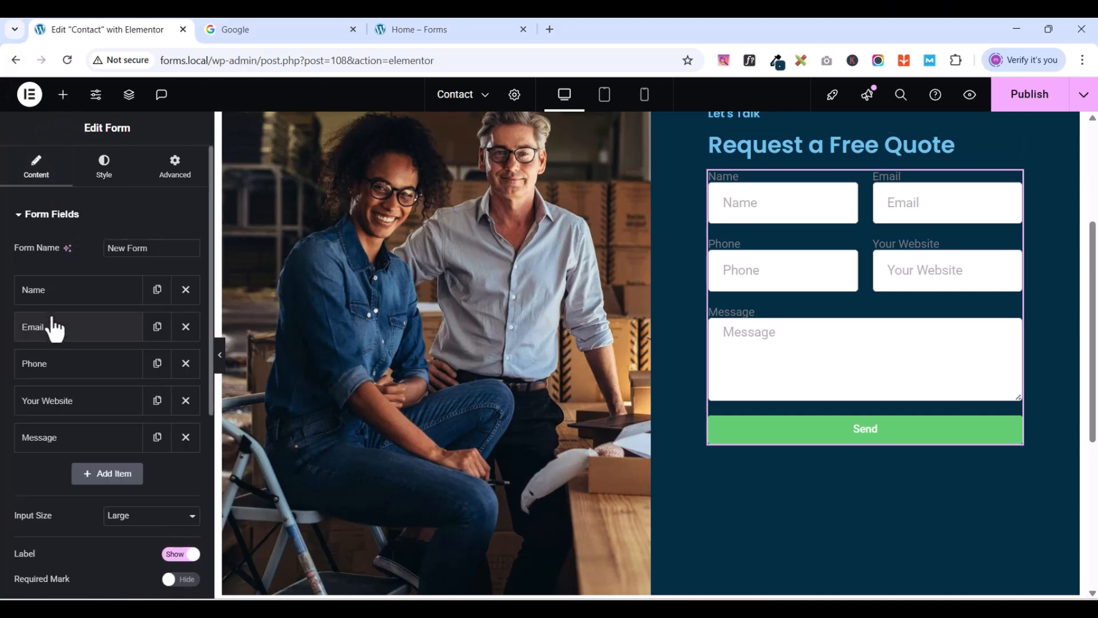
pyautogui.click(177, 556)
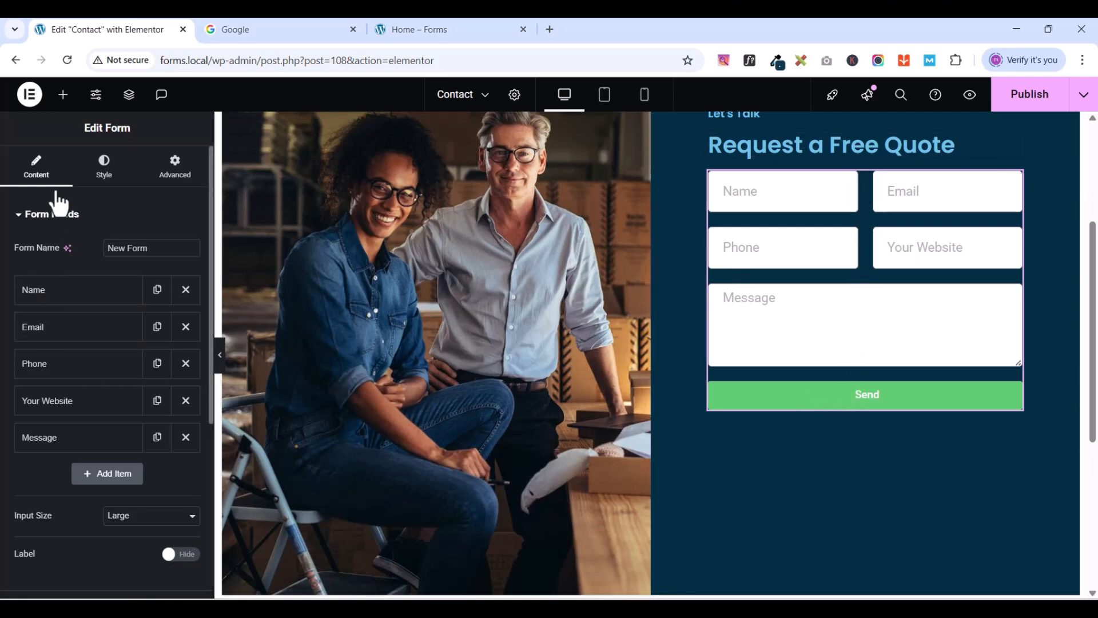
pyautogui.scroll(3, 829, 300)
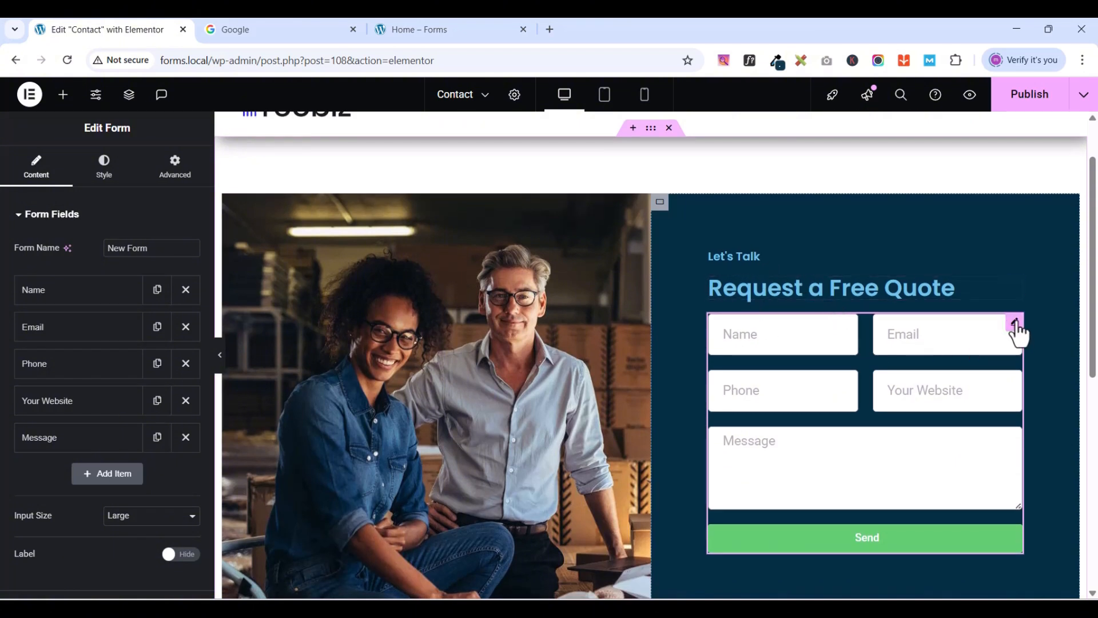
# - Unlink the form's margin values and set only its top margin to 21 px
pyautogui.click(175, 167)
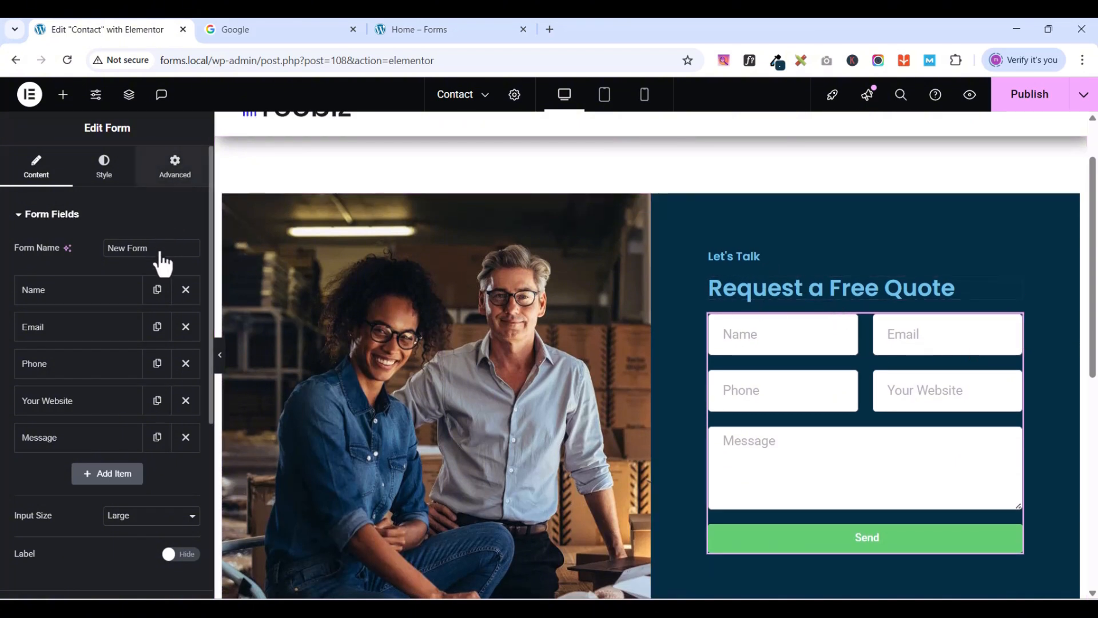
pyautogui.click(190, 263)
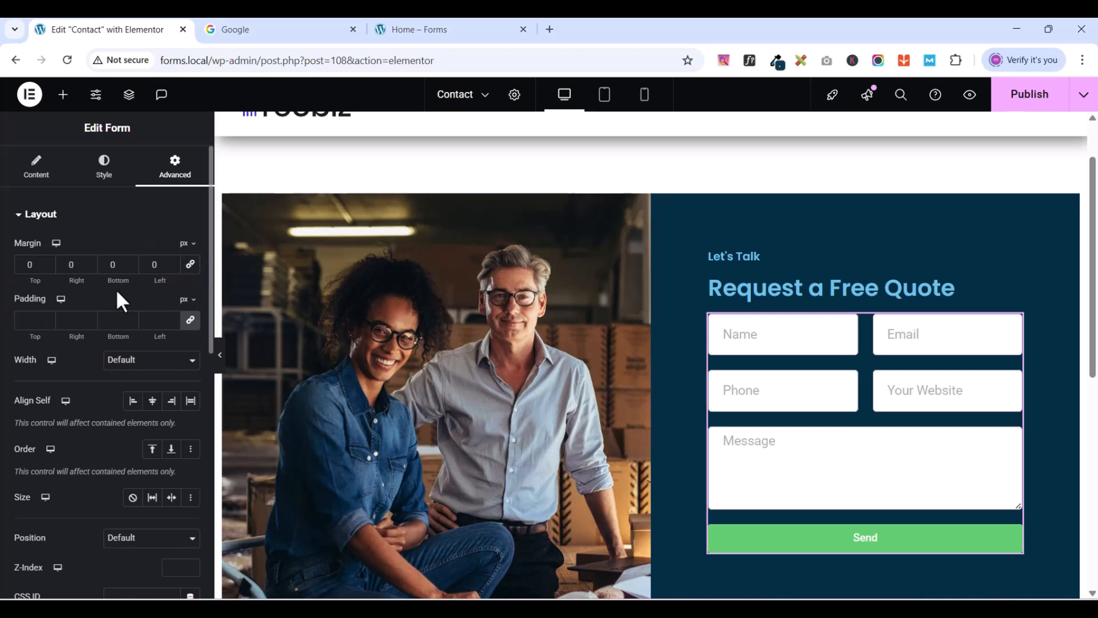
pyautogui.click(49, 261)
pyautogui.click(49, 260)
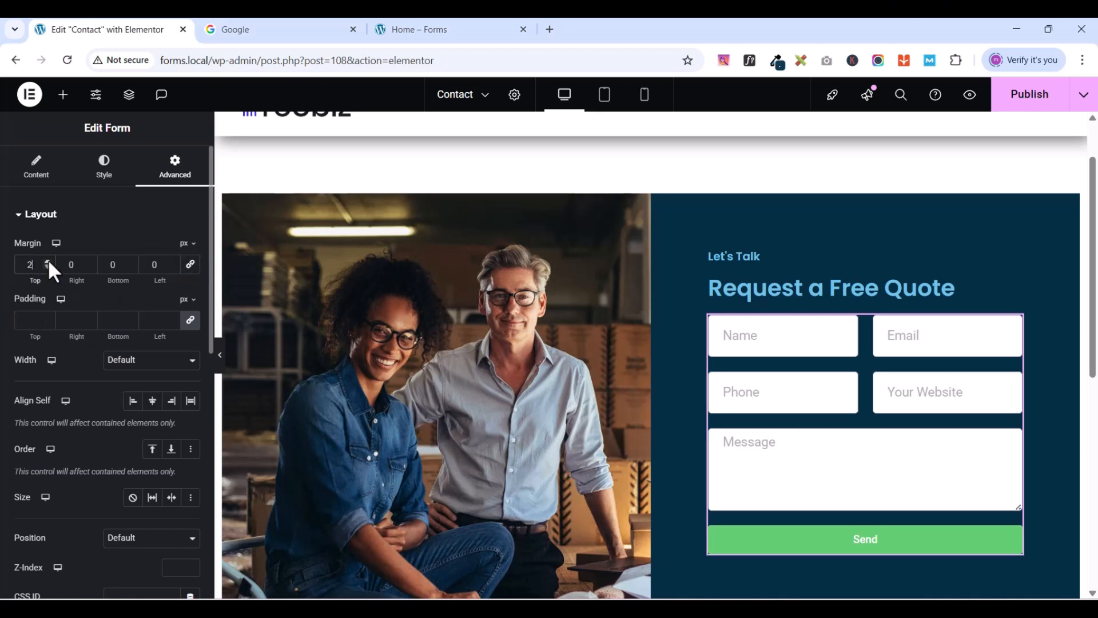
pyautogui.click(49, 261)
pyautogui.click(49, 260)
pyautogui.click(49, 261)
pyautogui.click(49, 261)
pyautogui.click(49, 261)
pyautogui.click(49, 261)
pyautogui.click(49, 260)
pyautogui.click(49, 261)
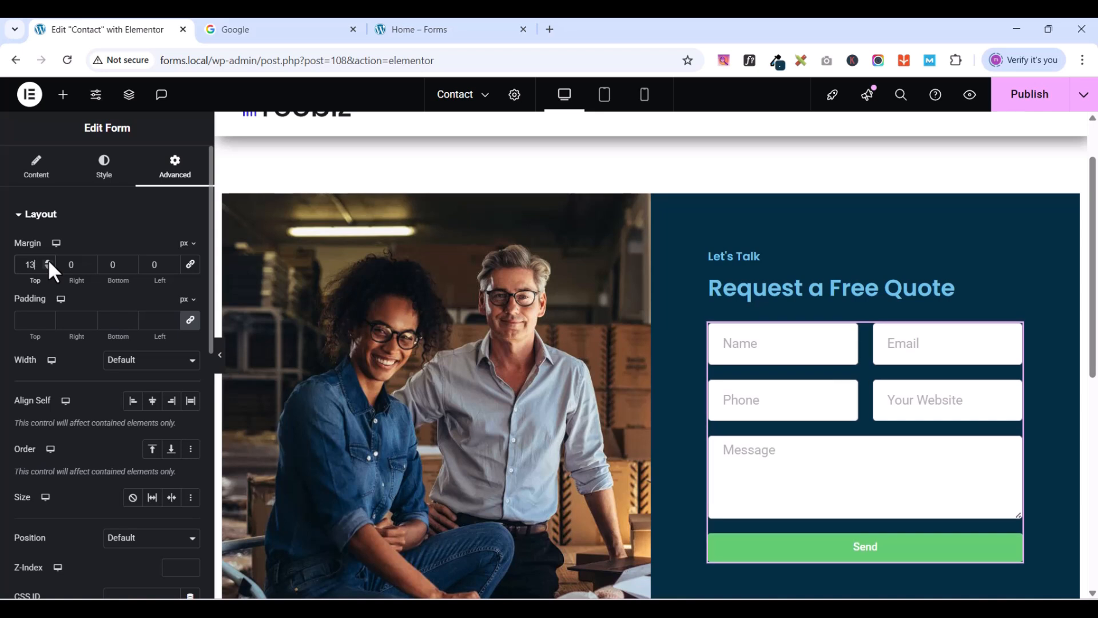
pyautogui.click(49, 261)
pyautogui.click(49, 261)
pyautogui.click(49, 261)
pyautogui.click(49, 261)
pyautogui.click(49, 261)
pyautogui.click(48, 261)
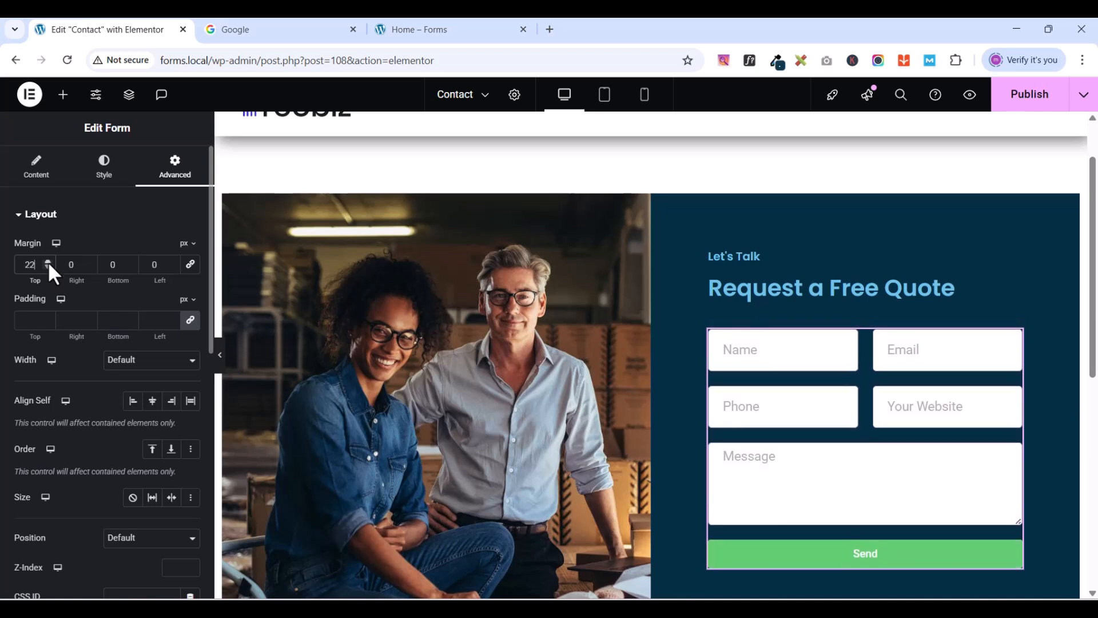
pyautogui.click(48, 267)
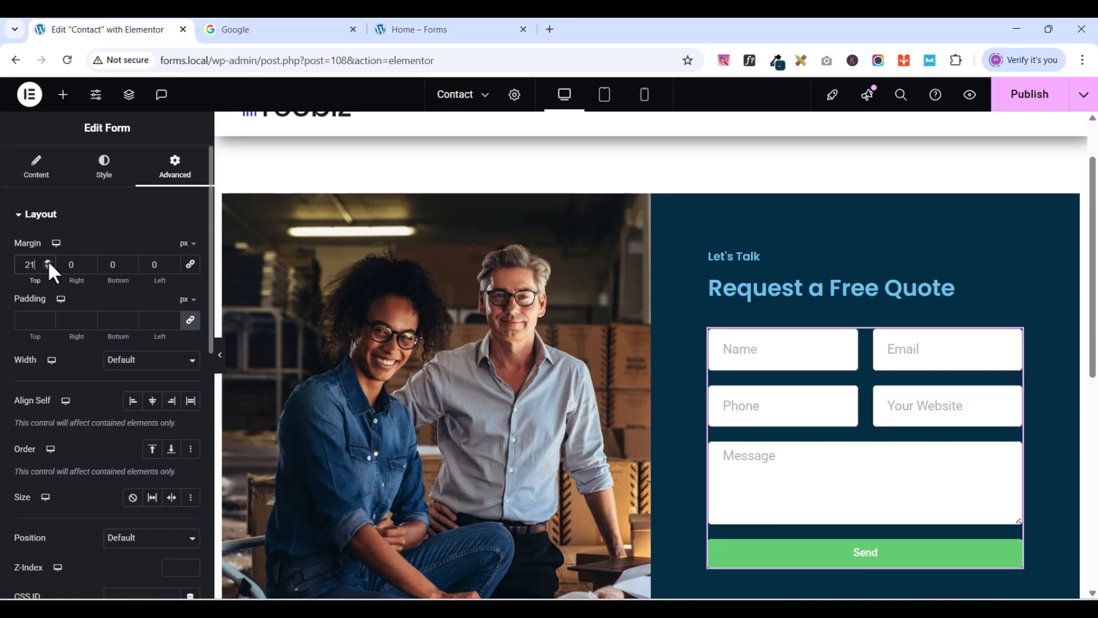
# - Set the quote request form's top margin to 25 px
pyautogui.click(48, 261)
pyautogui.click(48, 261)
pyautogui.click(48, 261)
pyautogui.click(48, 261)
pyautogui.click(48, 260)
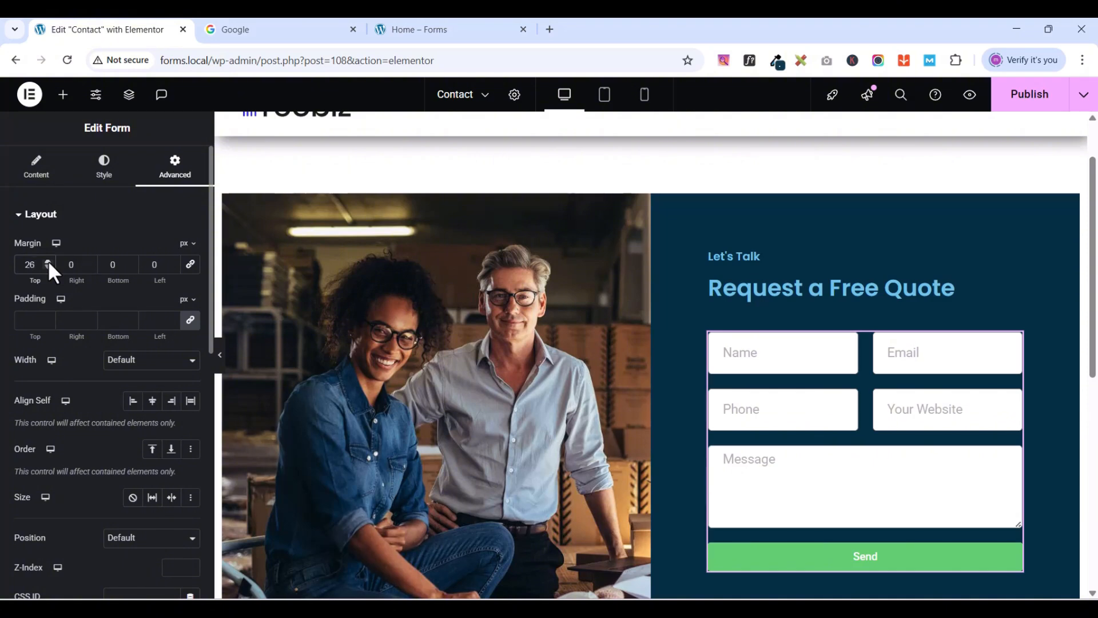
pyautogui.click(48, 267)
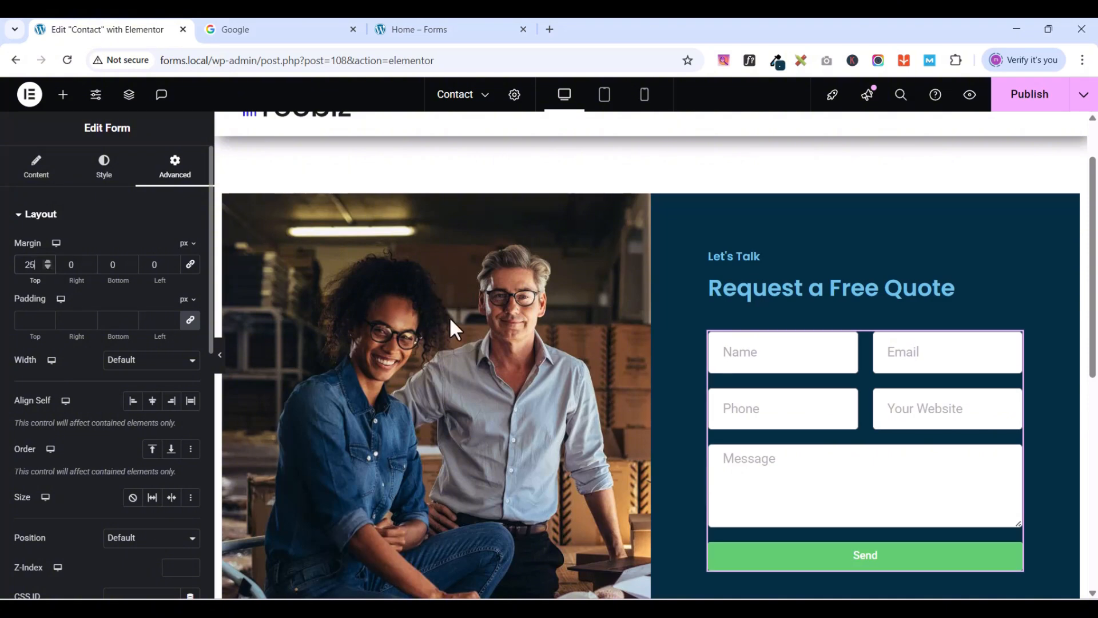
pyautogui.scroll(-5, 878, 417)
pyautogui.scroll(6, 876, 414)
pyautogui.scroll(-2, 876, 414)
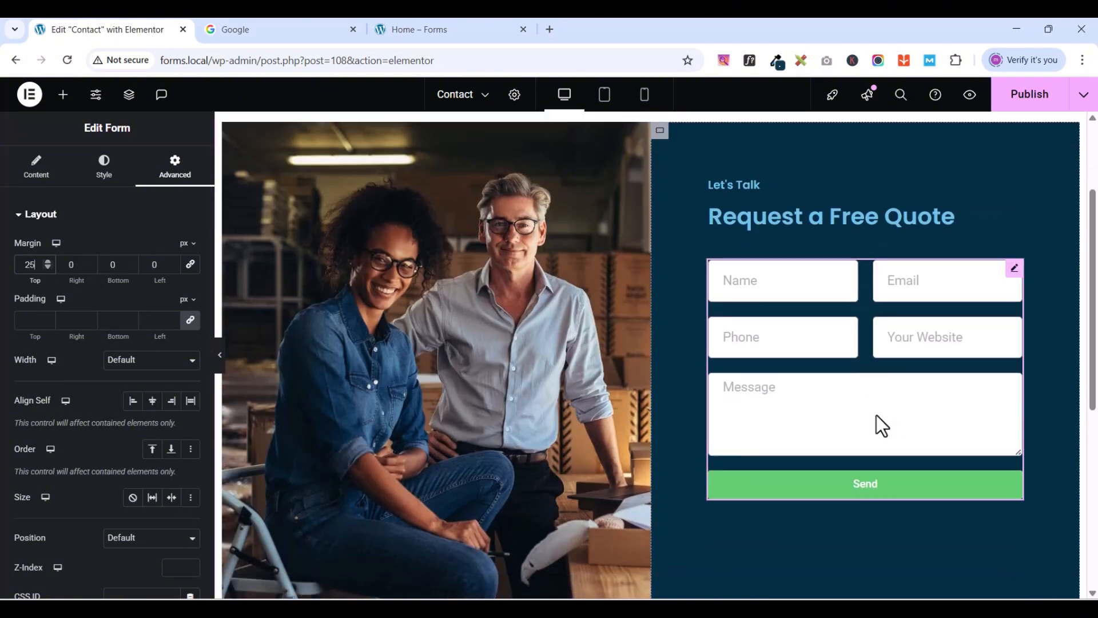
# - Centre the contents of the container holding the headings and form vertically, trying centred item alignment and clearing it again
pyautogui.click(661, 132)
pyautogui.click(34, 167)
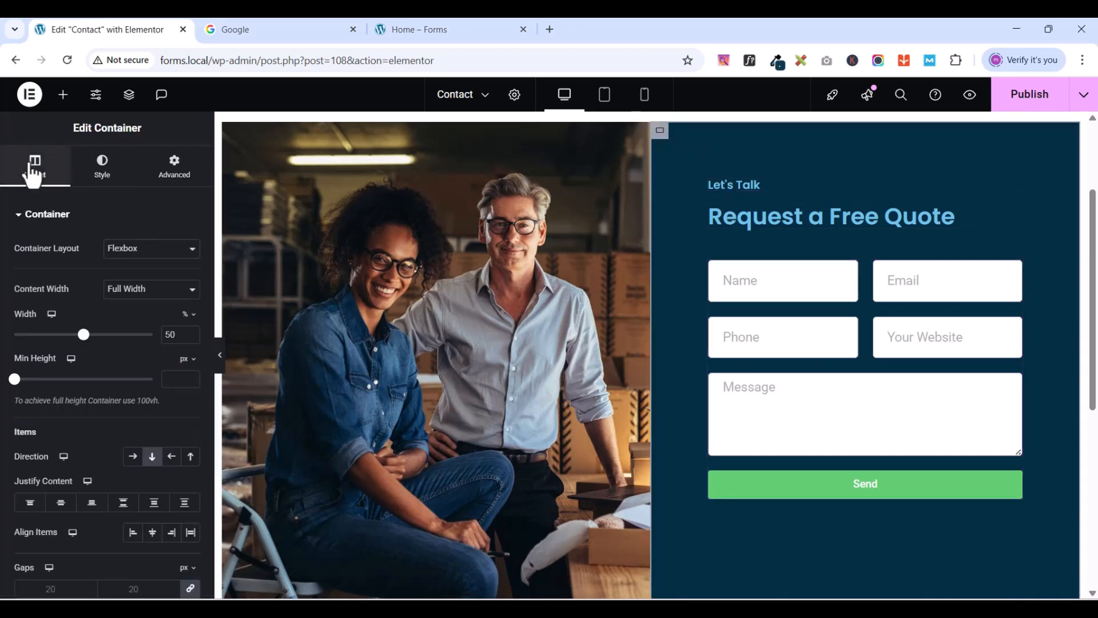
pyautogui.click(59, 511)
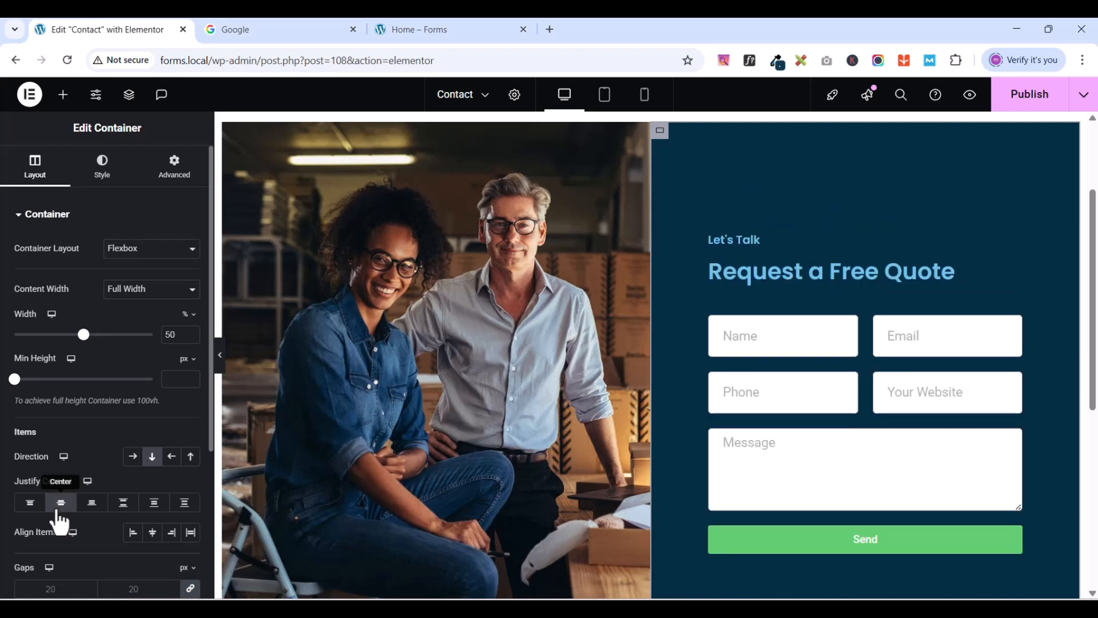
pyautogui.click(154, 538)
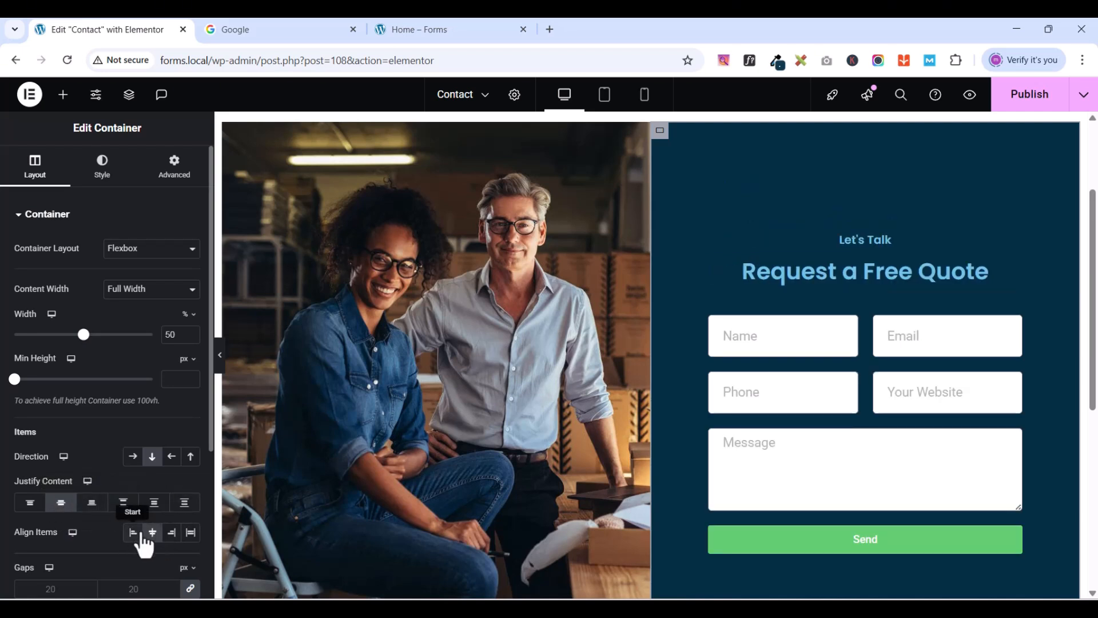
pyautogui.click(151, 533)
# - Look over the quote request section, checking the spacing around its headings, form and lower edge
pyautogui.scroll(-3, 954, 163)
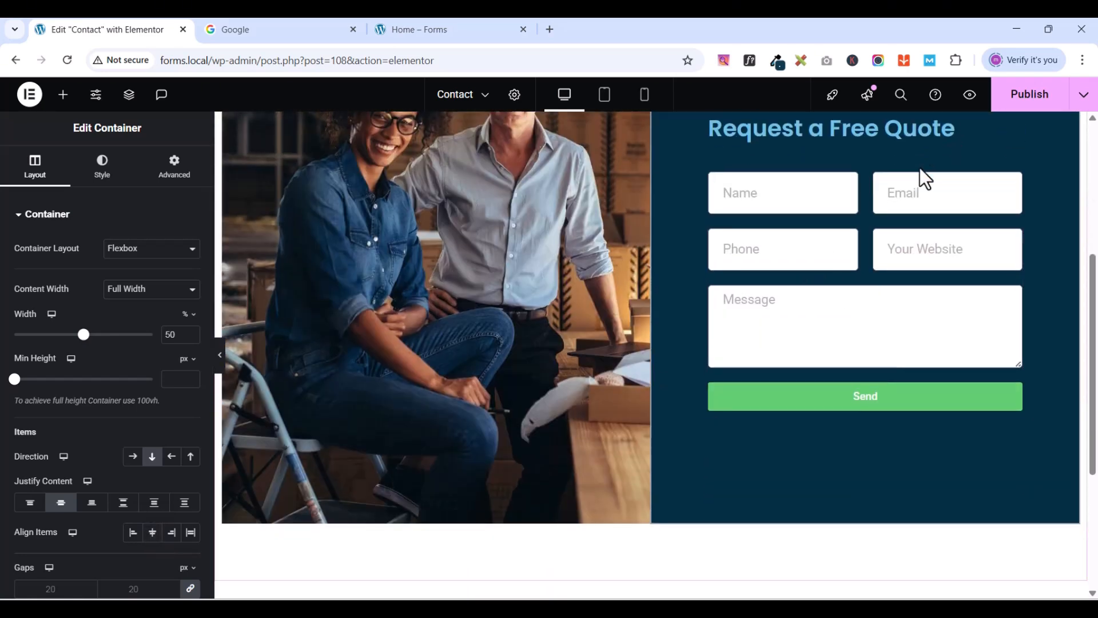
pyautogui.scroll(4, 921, 176)
pyautogui.scroll(-1, 913, 228)
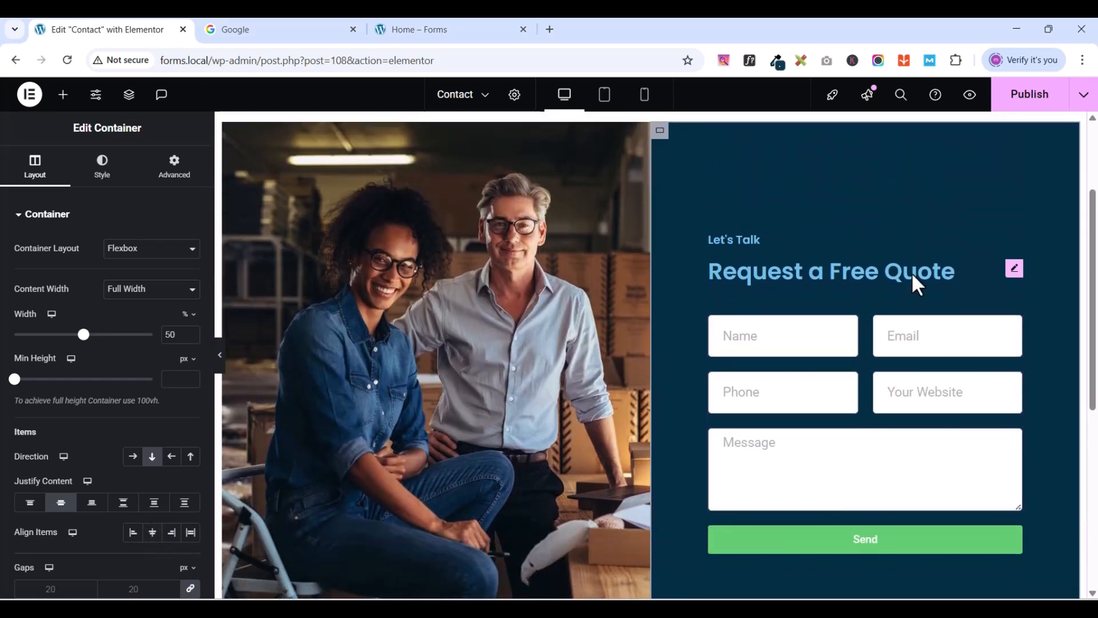
pyautogui.scroll(-5, 1029, 314)
pyautogui.scroll(3, 1026, 308)
pyautogui.scroll(2, 1025, 307)
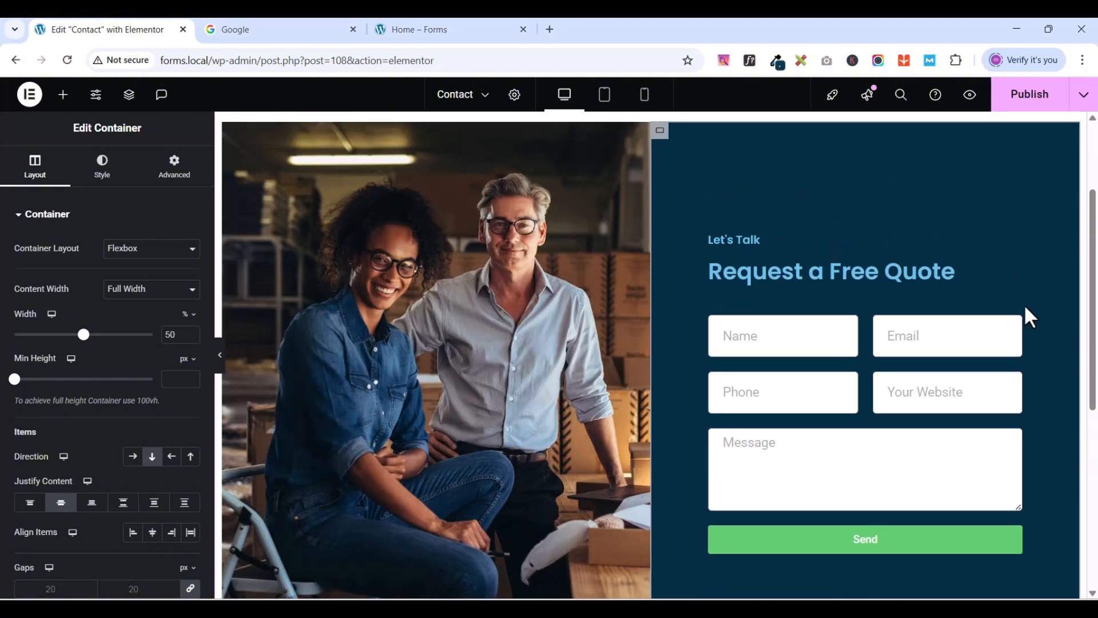
pyautogui.scroll(-4, 1026, 308)
pyautogui.scroll(3, 1025, 308)
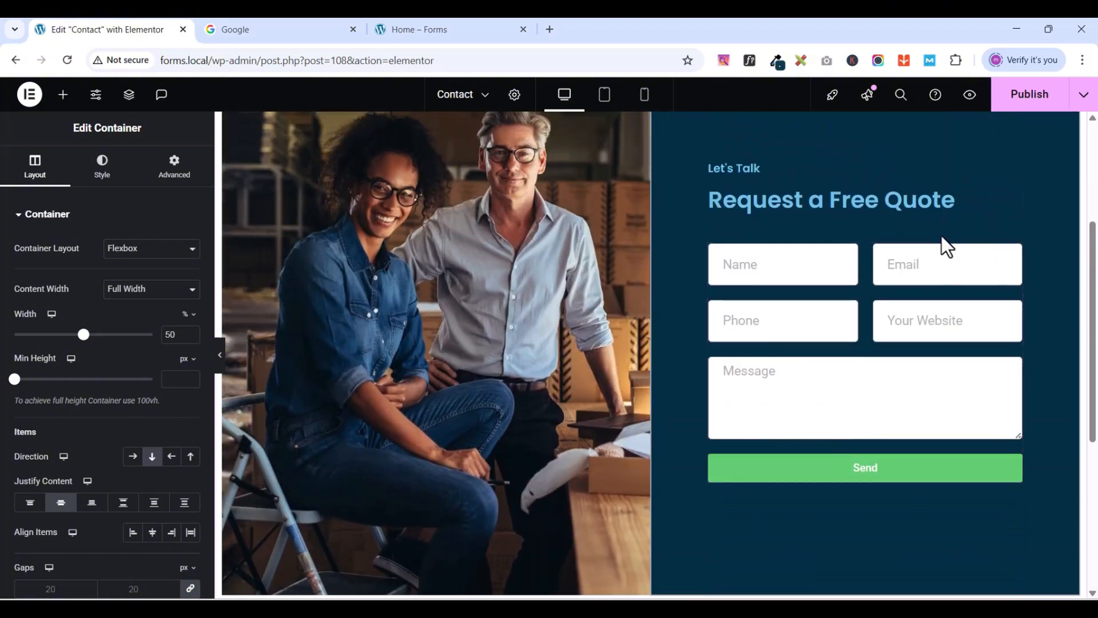
pyautogui.scroll(-5, 942, 236)
pyautogui.scroll(3, 944, 252)
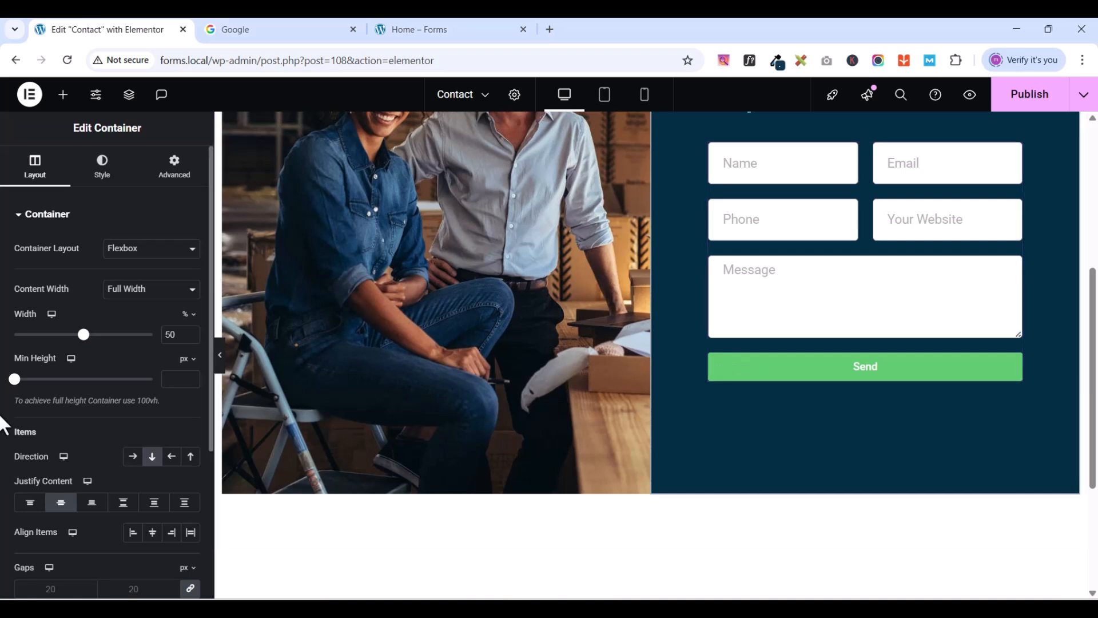
# - Set the background color of the form's Next & Submit button to the global color "bt red"
pyautogui.click(102, 166)
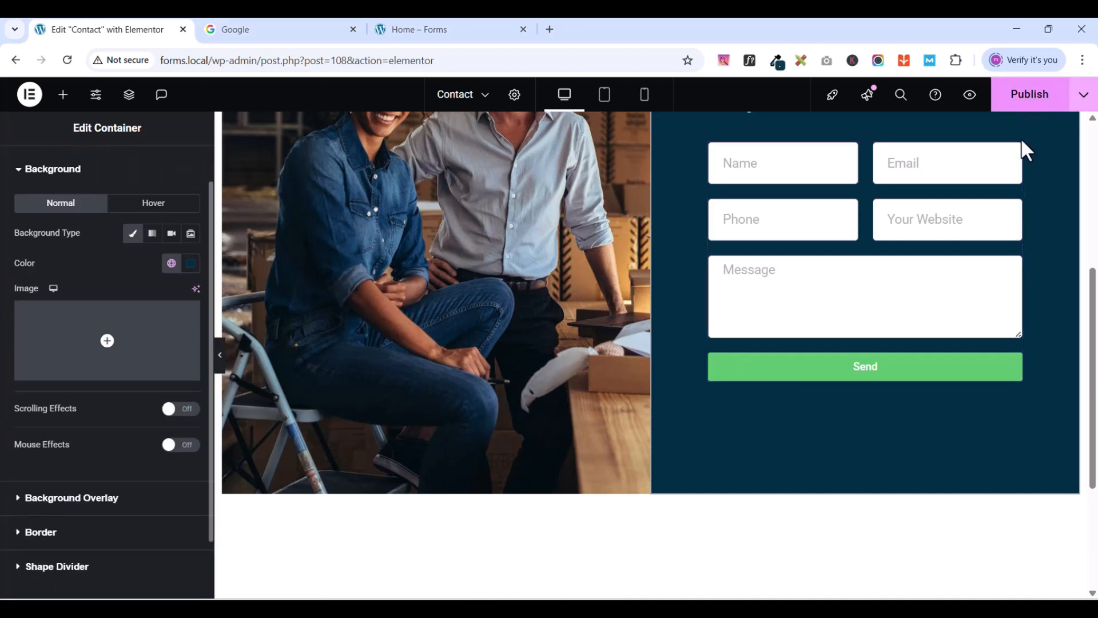
pyautogui.click(1016, 153)
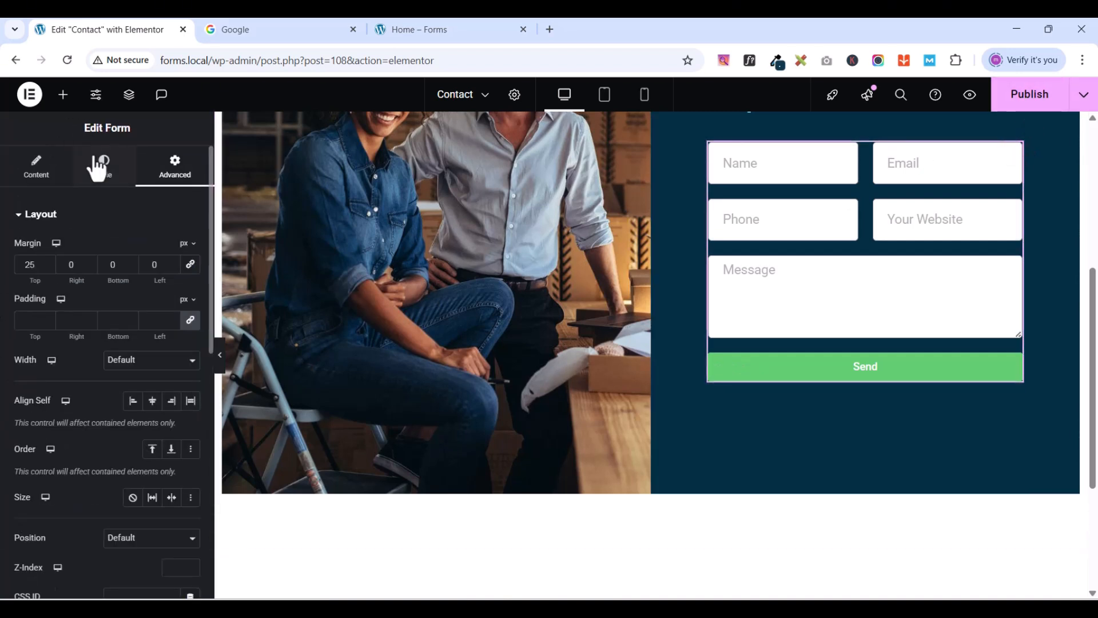
pyautogui.click(101, 178)
pyautogui.scroll(-4, 93, 500)
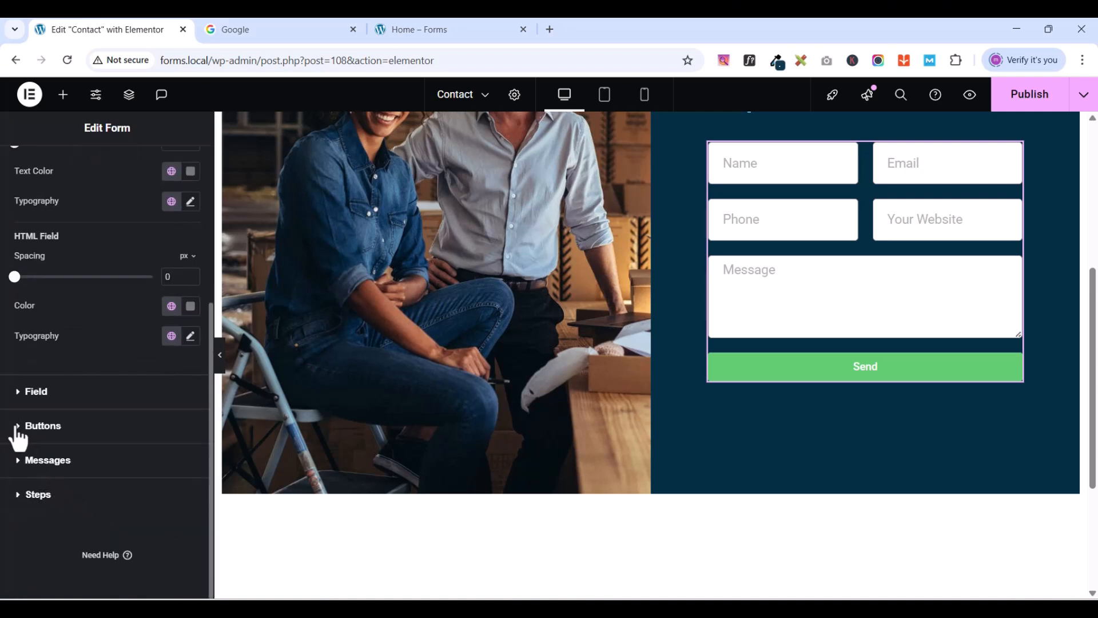
pyautogui.click(19, 438)
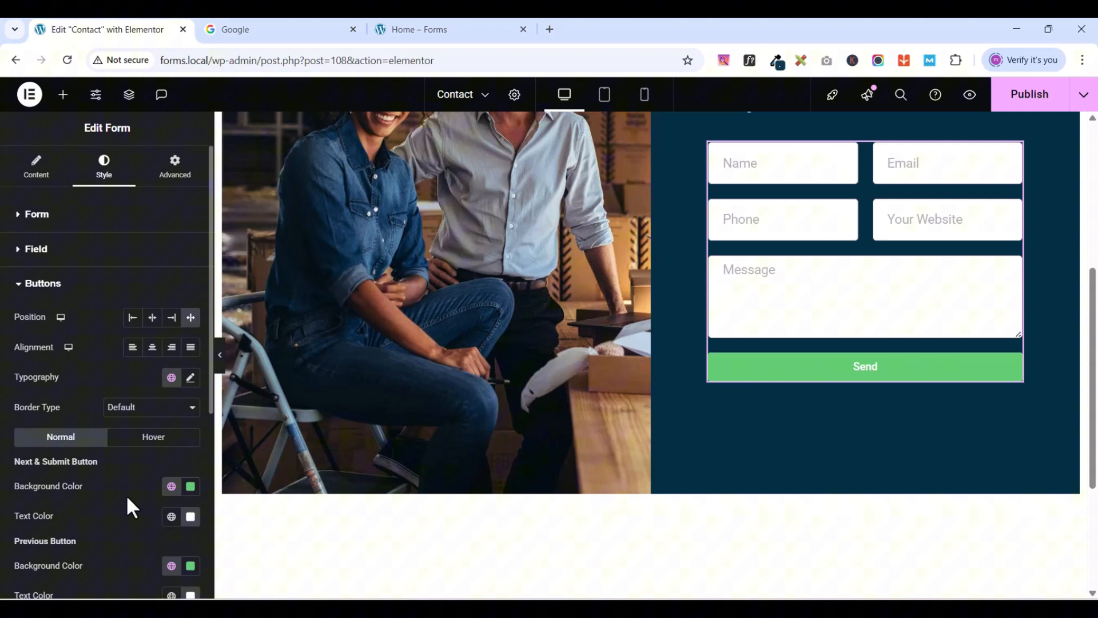
pyautogui.click(171, 487)
pyautogui.click(53, 439)
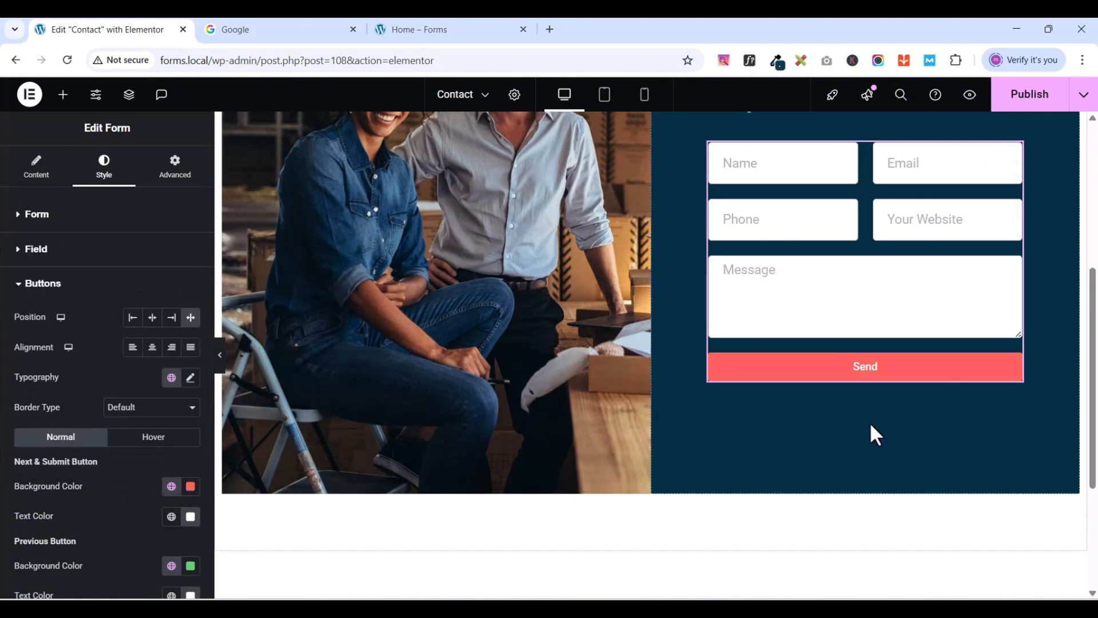
pyautogui.scroll(3, 870, 421)
pyautogui.scroll(-3, 878, 423)
pyautogui.scroll(1, 891, 418)
pyautogui.click(19, 286)
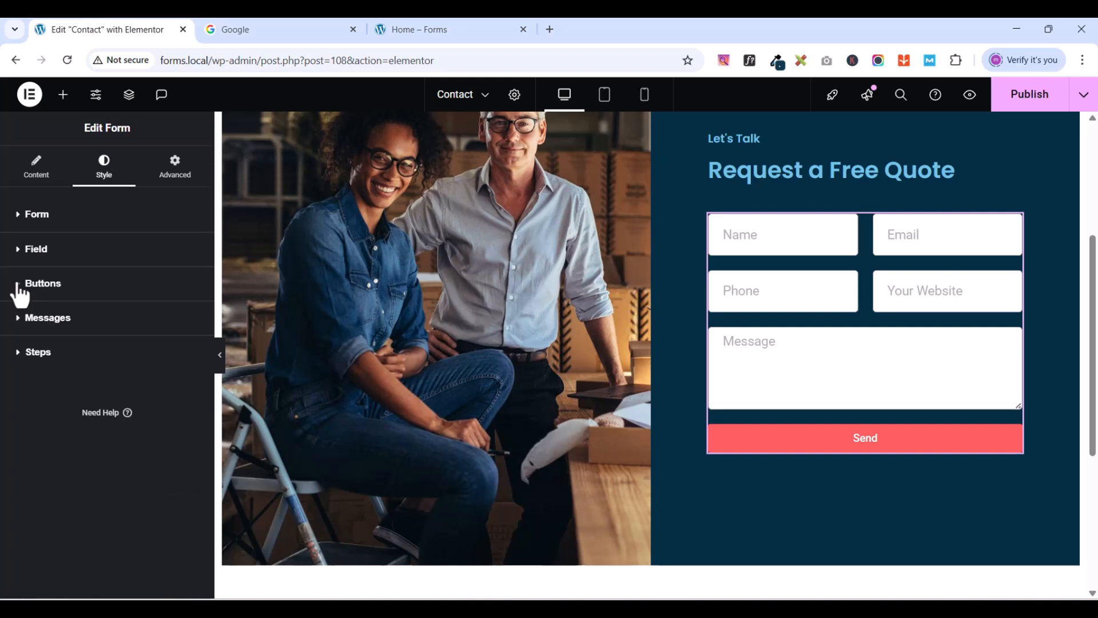
# - Set the size of the form's buttons to Medium
pyautogui.click(59, 191)
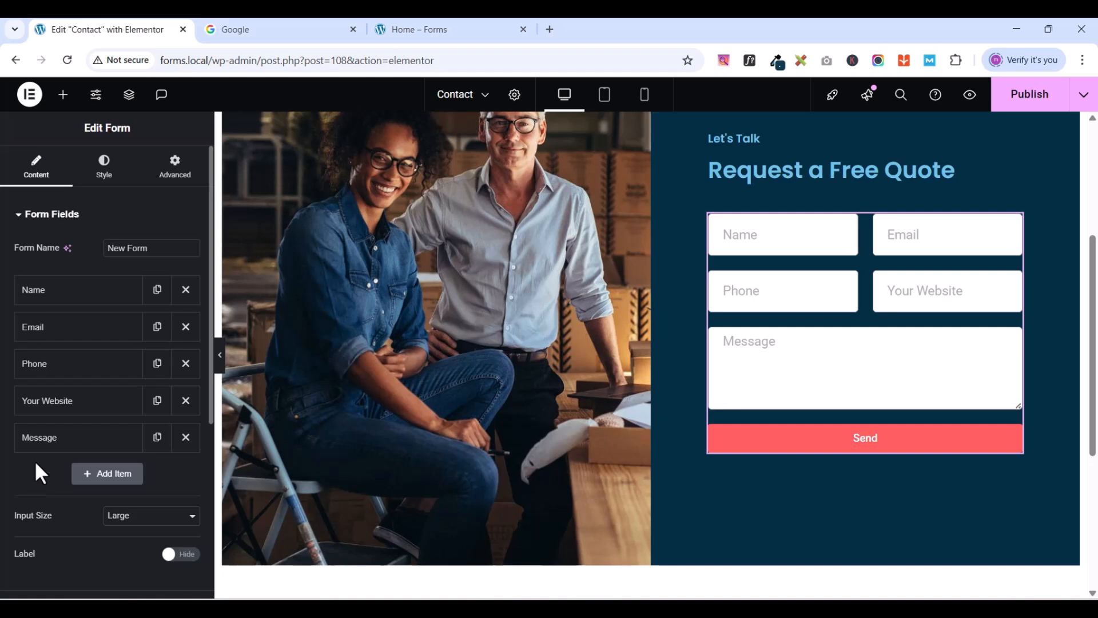
pyautogui.scroll(-5, 35, 457)
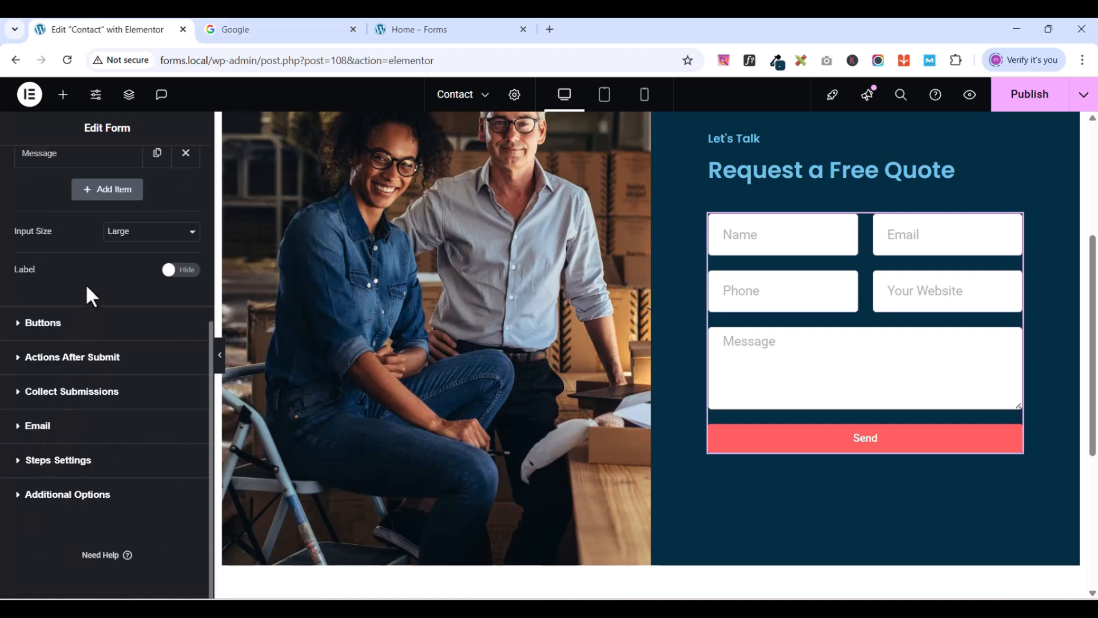
pyautogui.scroll(1, 91, 377)
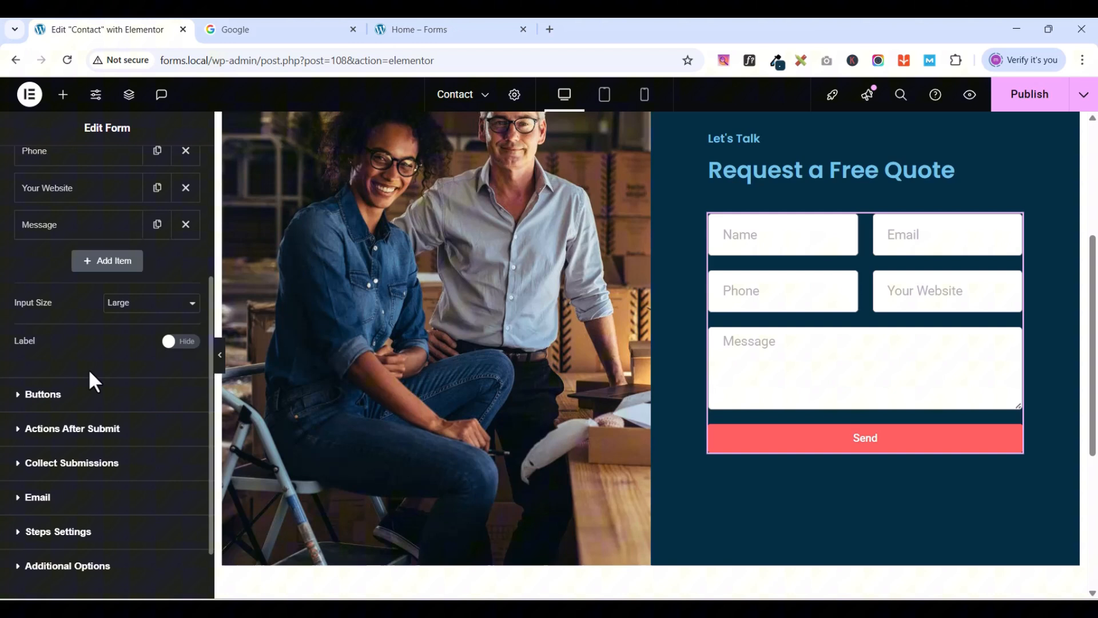
pyautogui.click(18, 397)
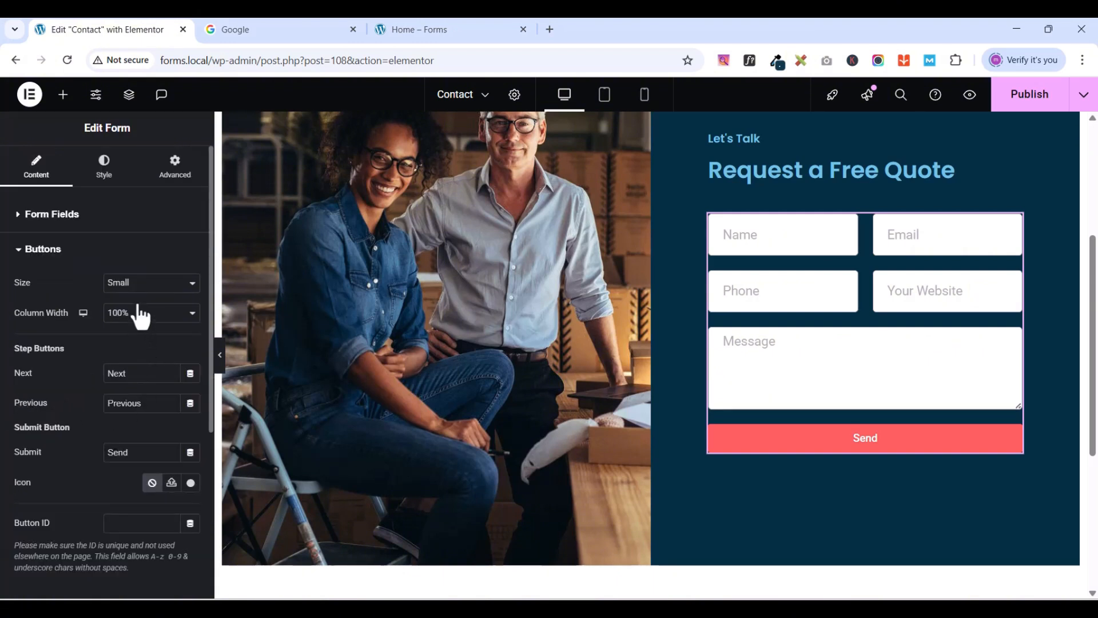
pyautogui.click(142, 283)
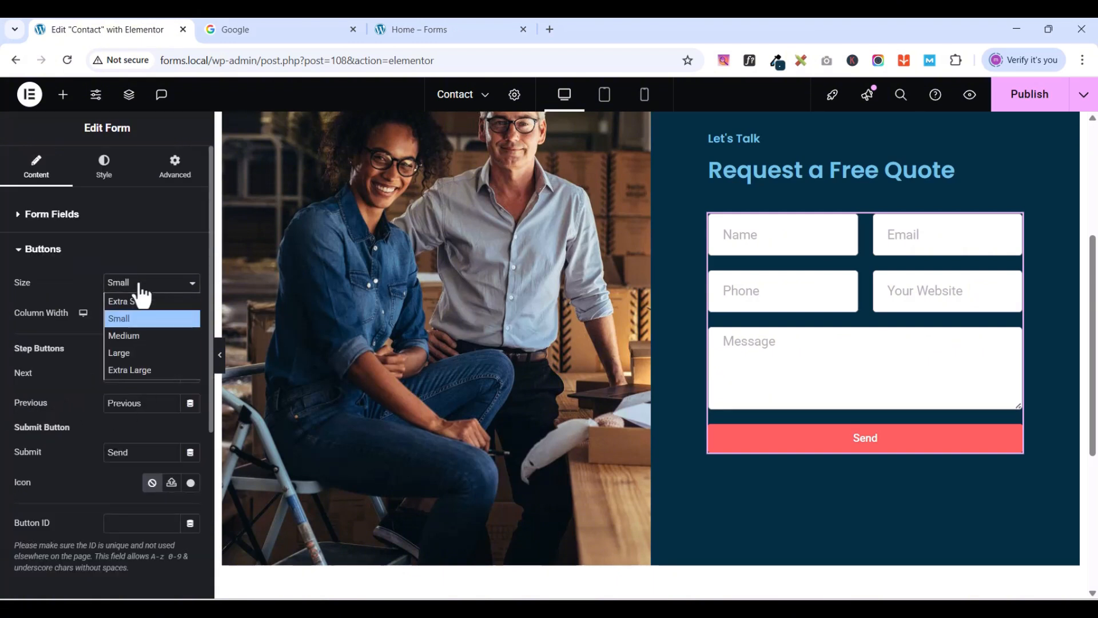
pyautogui.click(125, 336)
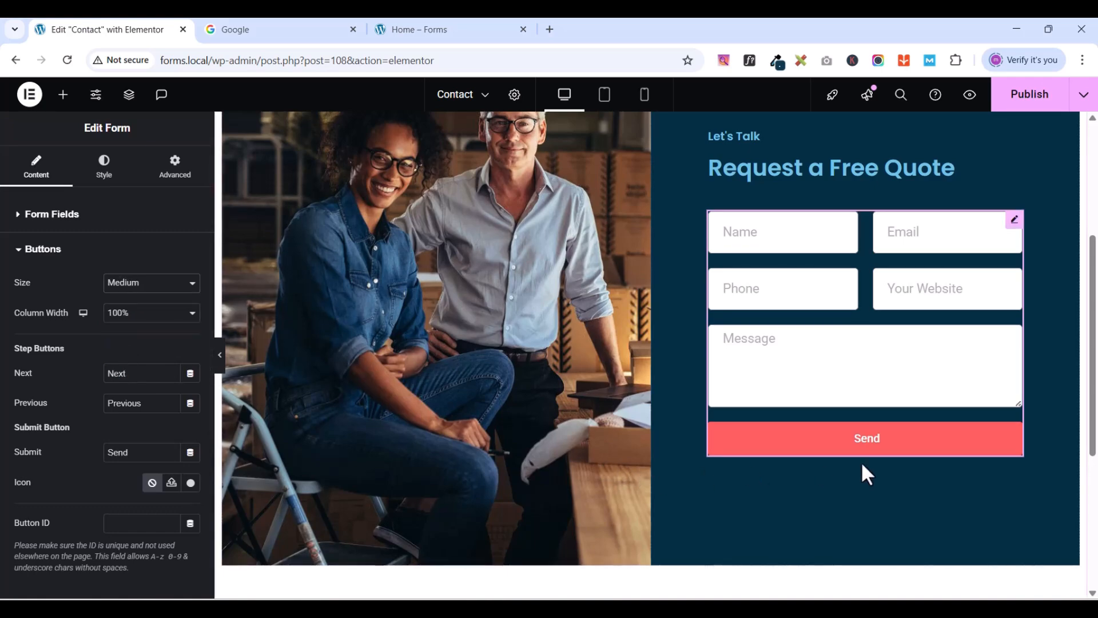
pyautogui.scroll(-4, 927, 376)
pyautogui.scroll(5, 928, 387)
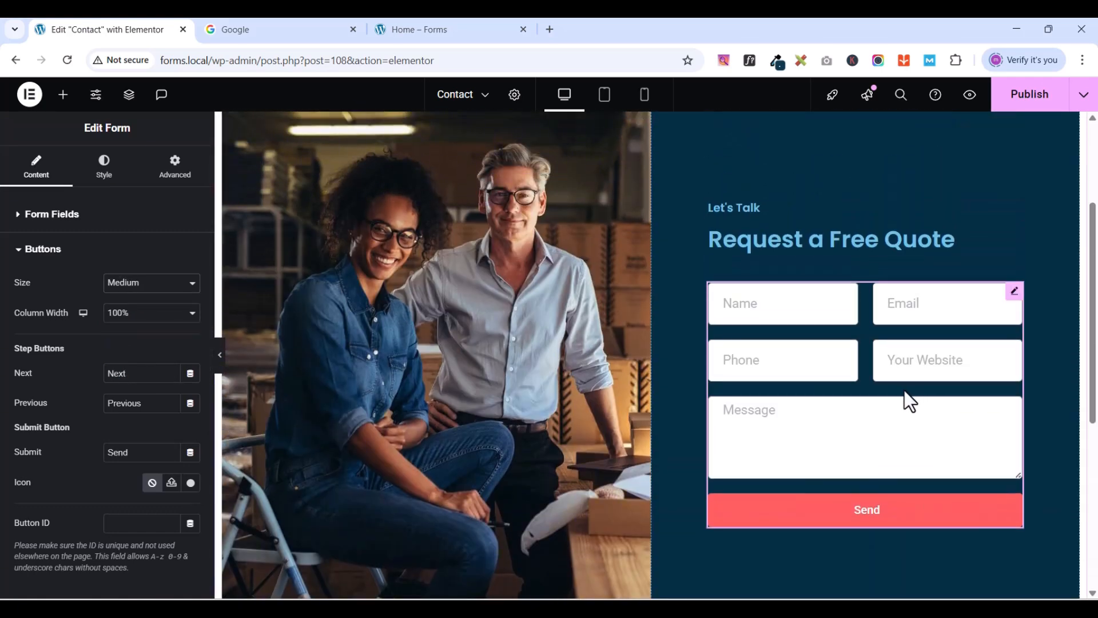
# - Change the text color of the "Request a Free Quote" heading to white, #FFFFFF
pyautogui.scroll(3, 892, 399)
pyautogui.scroll(-4, 878, 399)
pyautogui.scroll(4, 879, 400)
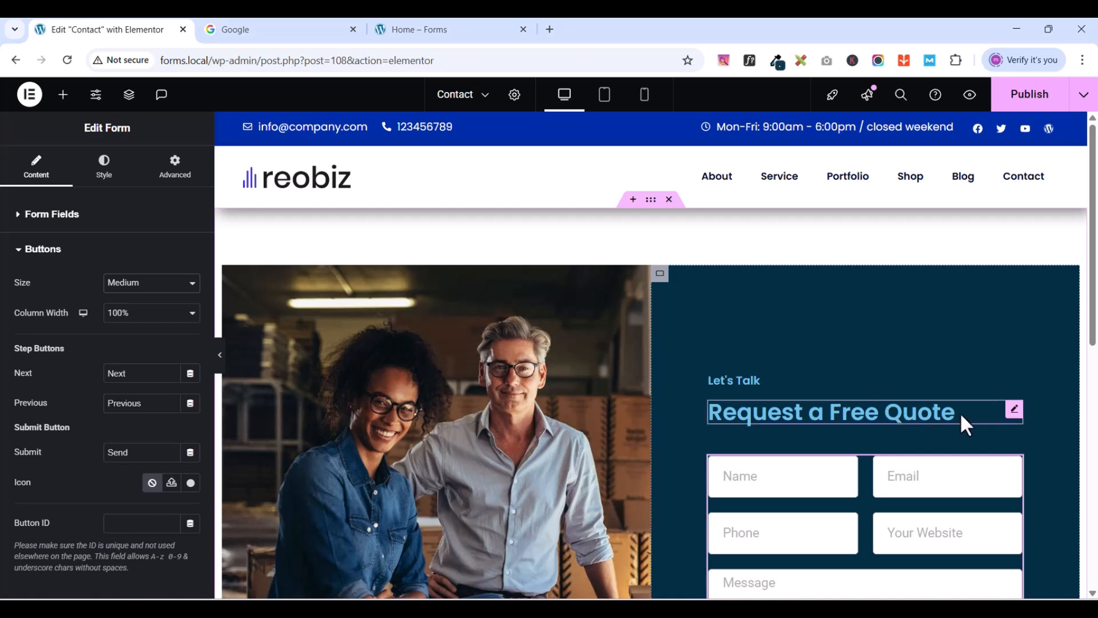
pyautogui.click(1015, 408)
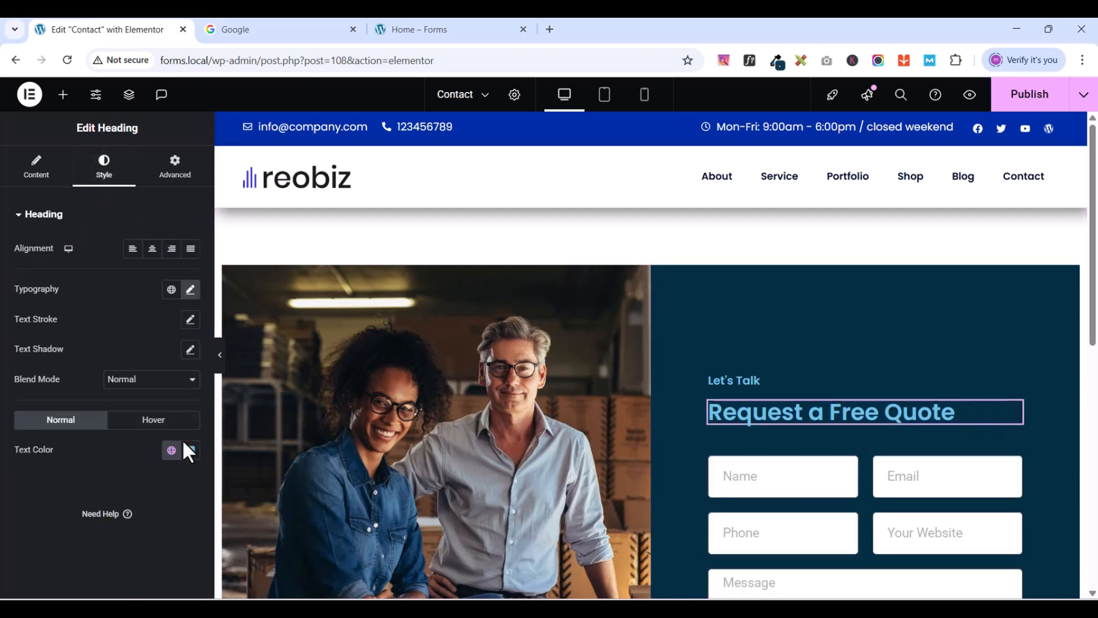
pyautogui.click(172, 452)
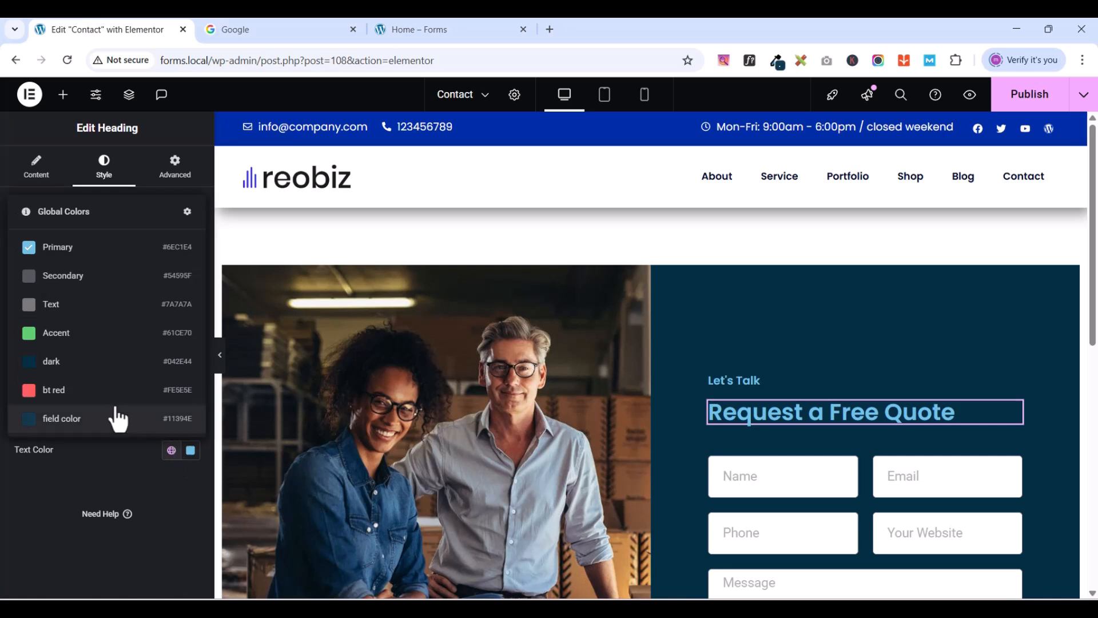
pyautogui.click(191, 451)
pyautogui.moveTo(151, 318); pyautogui.dragTo(108, 242)
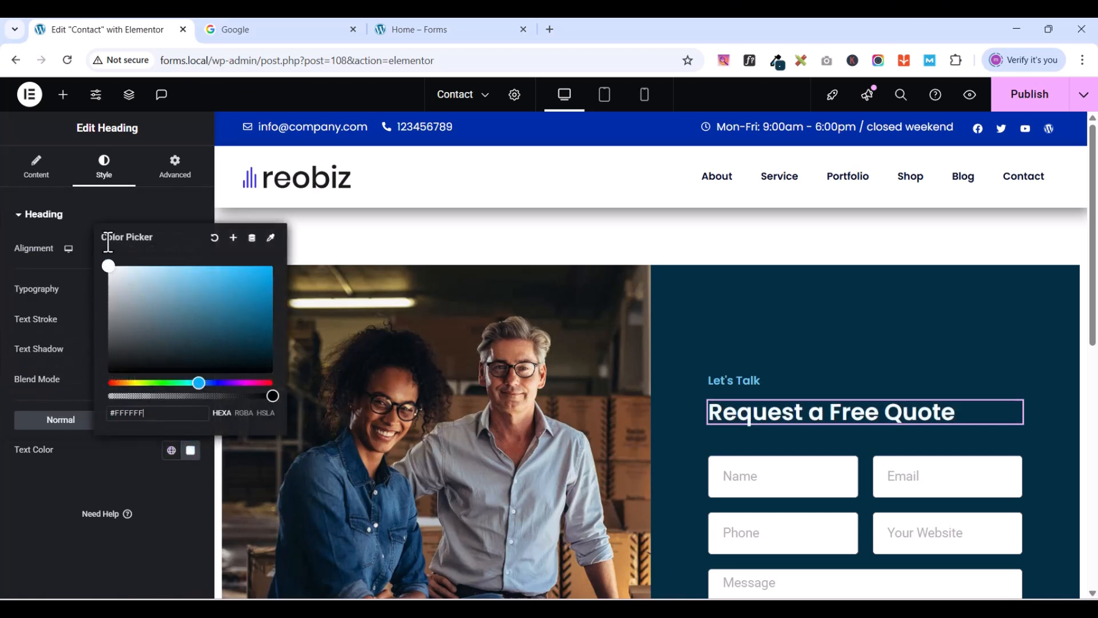
pyautogui.click(111, 457)
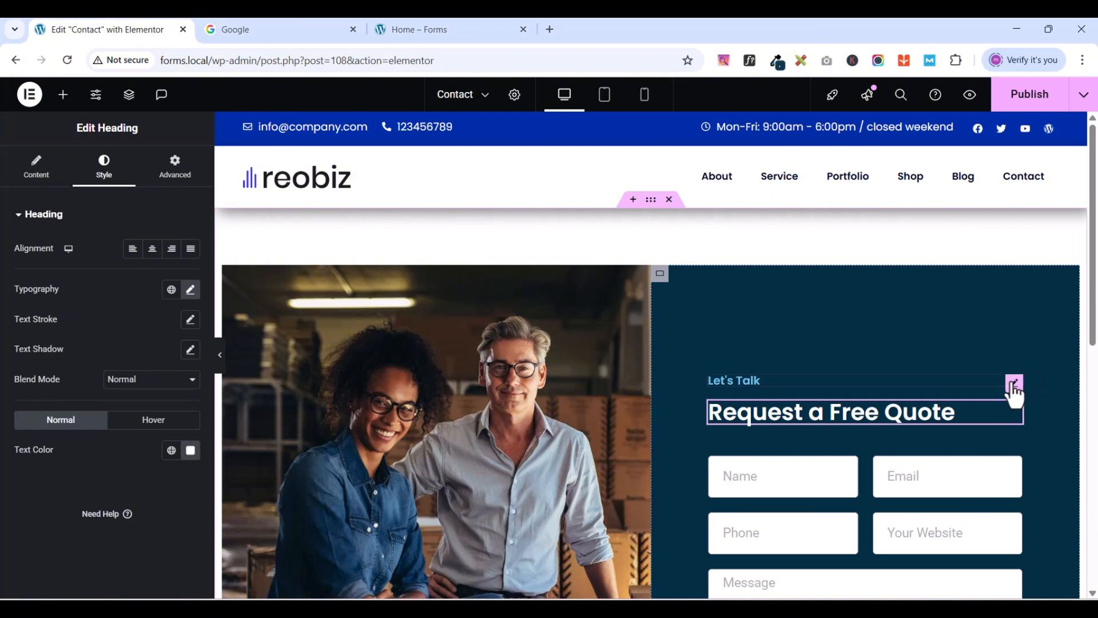
# - Change the text color of the "Let's Talk" heading to #FFFFFF
pyautogui.click(1013, 383)
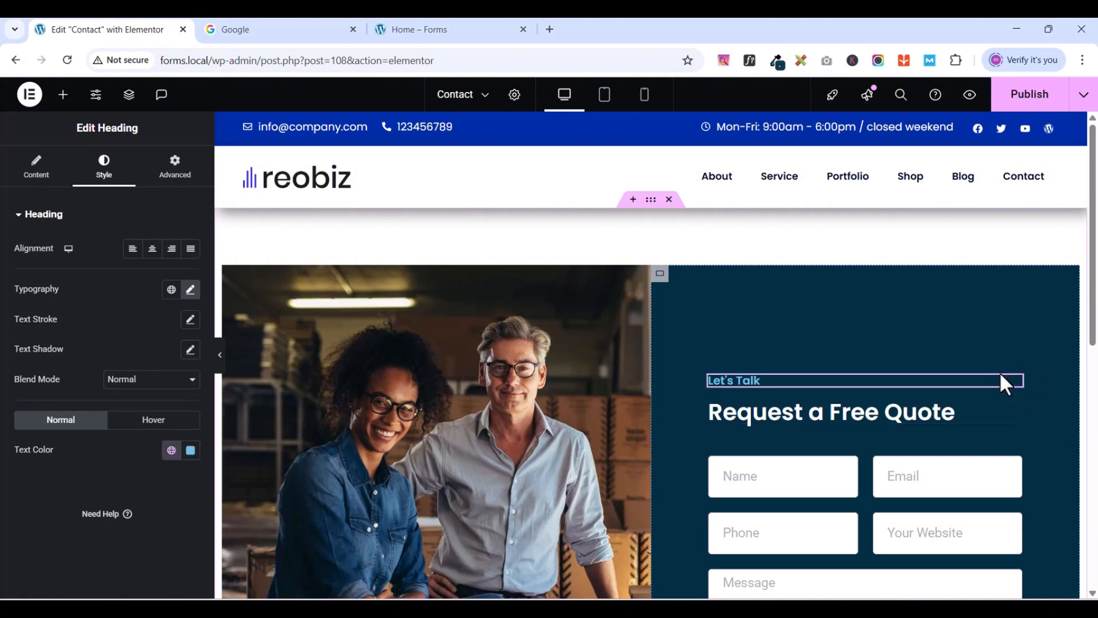
pyautogui.click(191, 451)
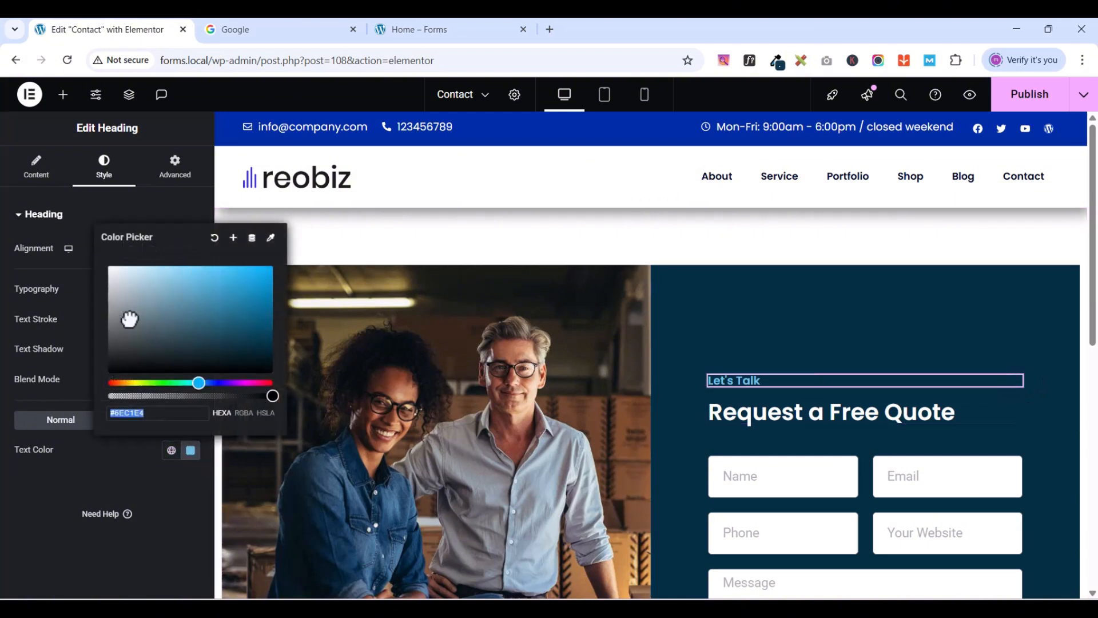
pyautogui.write('#FFFFFF')
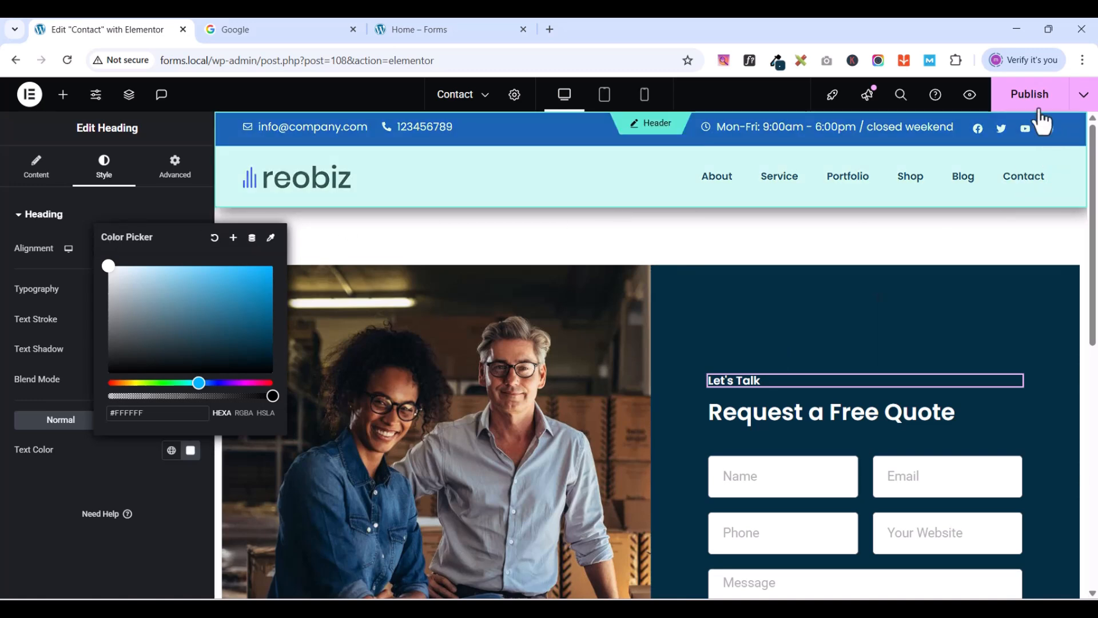
# - Publish the Contact page and open its preview
pyautogui.click(1019, 103)
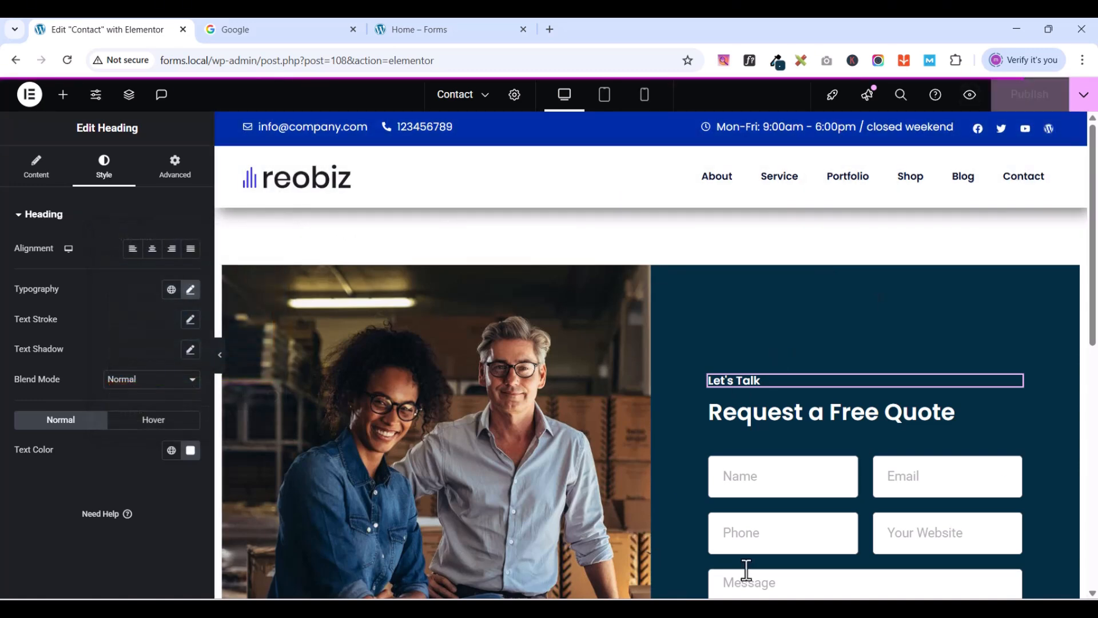
pyautogui.scroll(-4, 893, 479)
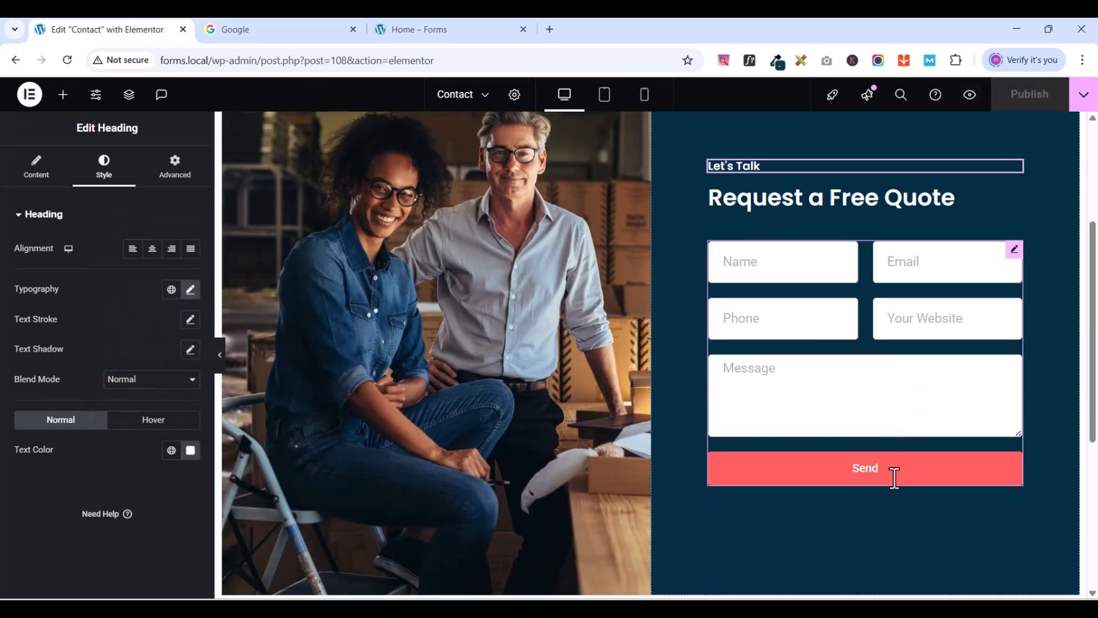
pyautogui.click(969, 96)
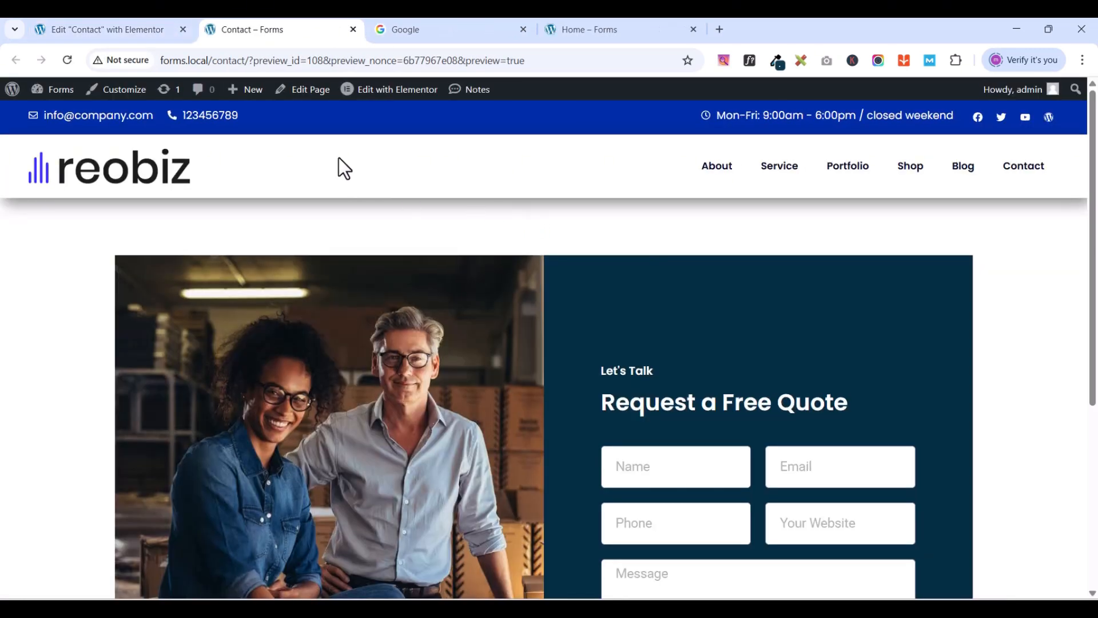
# - Examine the quote request section's layout, headings and form fields in the Contact page preview
pyautogui.scroll(-4, 746, 271)
pyautogui.scroll(4, 748, 282)
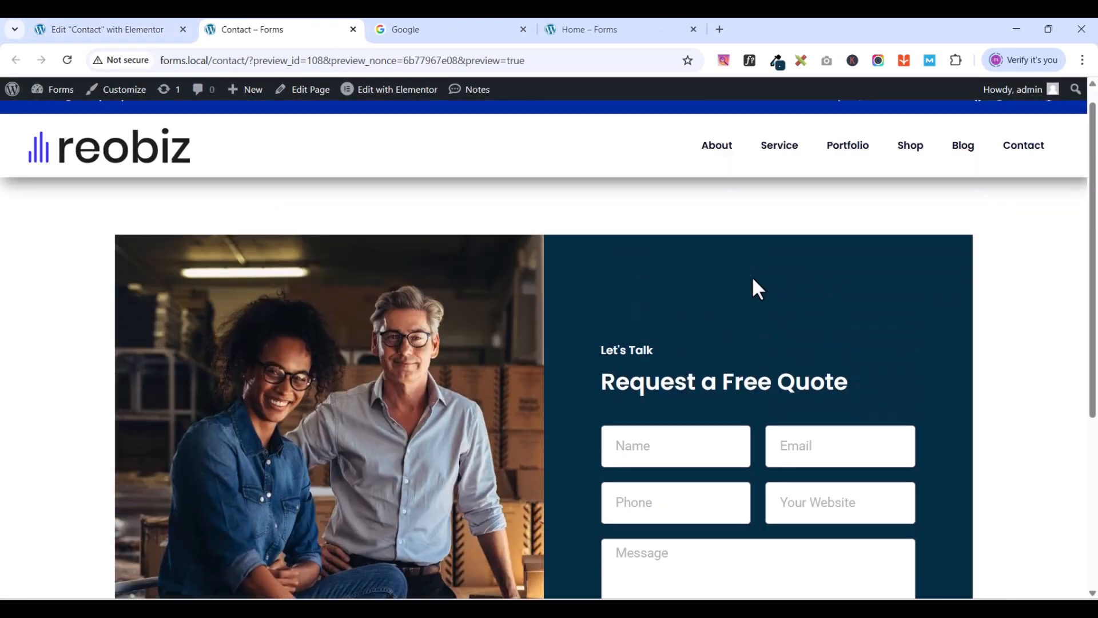
pyautogui.scroll(-5, 753, 279)
pyautogui.scroll(3, 754, 279)
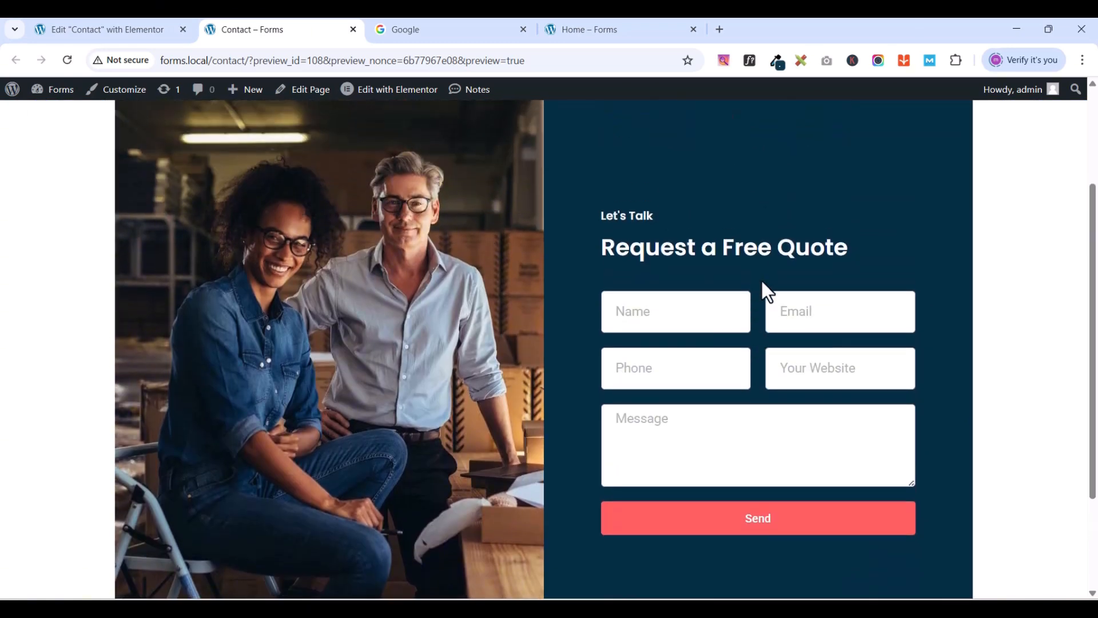
pyautogui.scroll(-3, 593, 372)
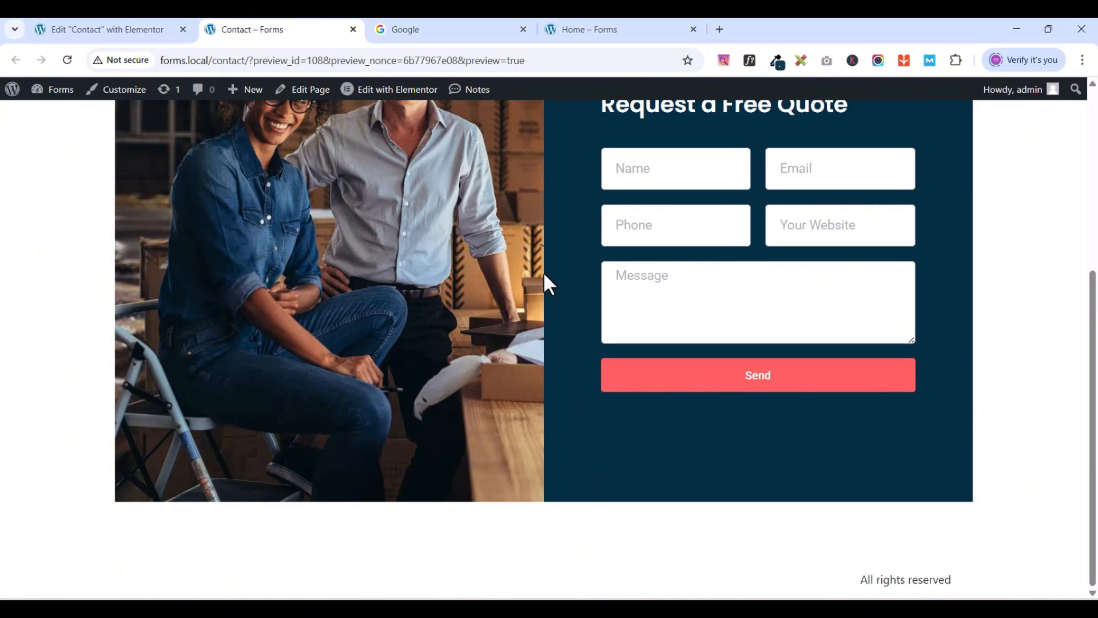
pyautogui.scroll(3, 542, 421)
pyautogui.scroll(-3, 792, 441)
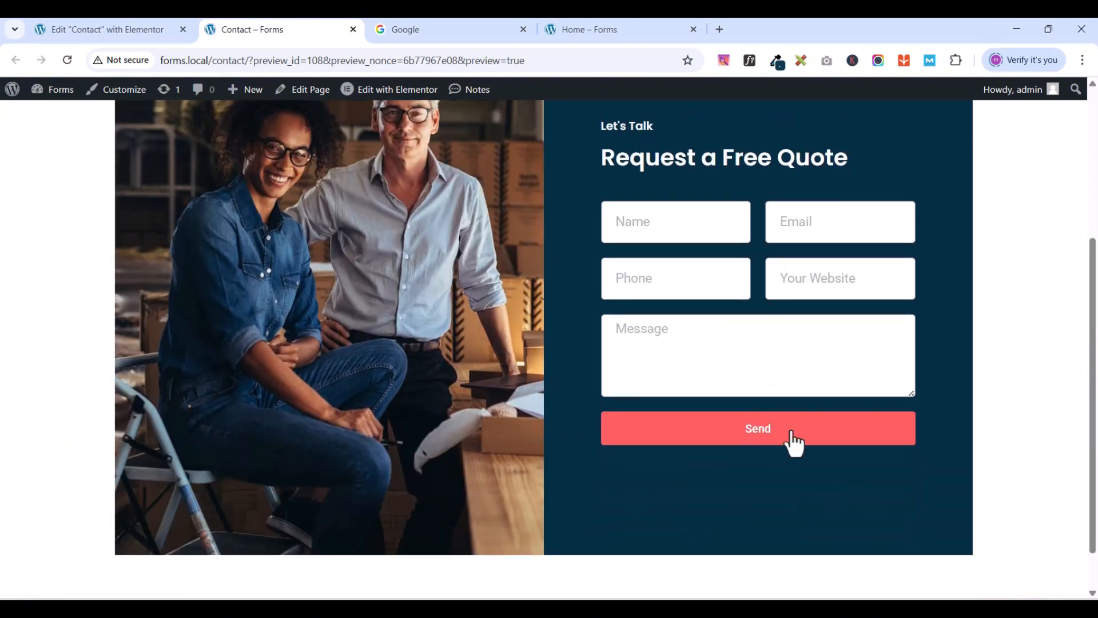
# - Return to the page editor, change the quote form's submit button text to "SUBMIT NOW" and publish the page
pyautogui.hotkey('ctrl', 'shift', 'Tab')
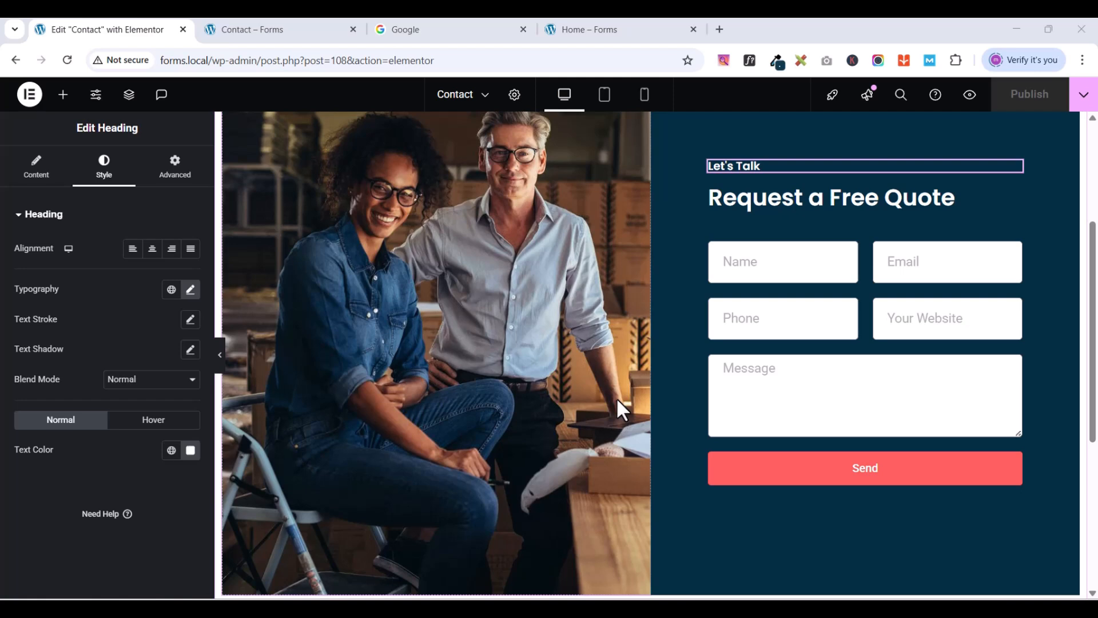
pyautogui.scroll(-4, 617, 407)
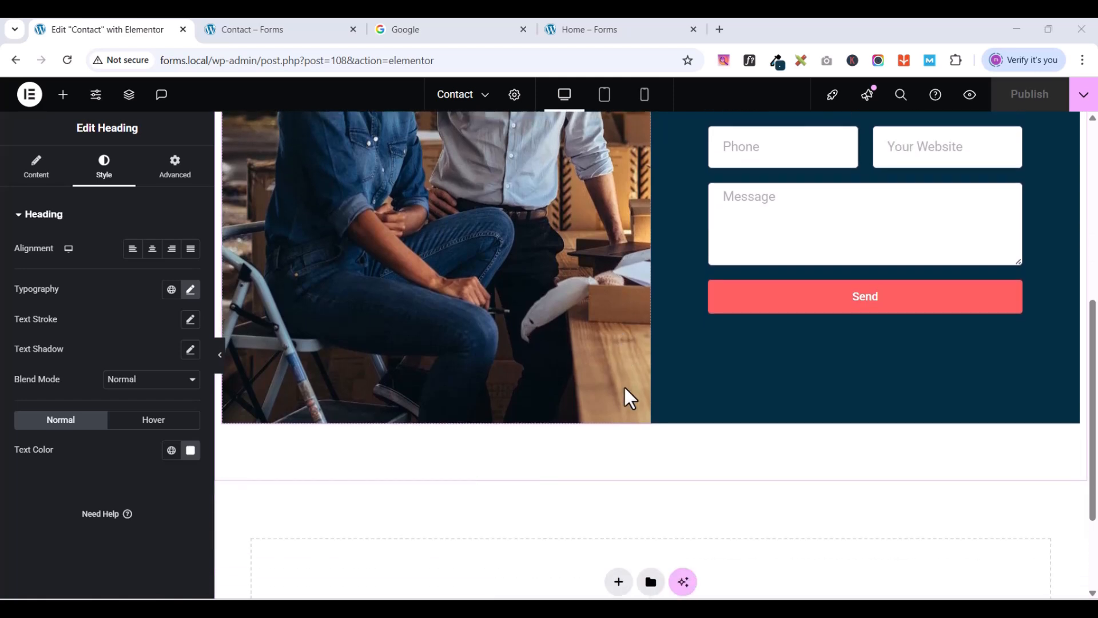
pyautogui.scroll(-2, 670, 454)
pyautogui.scroll(3, 800, 395)
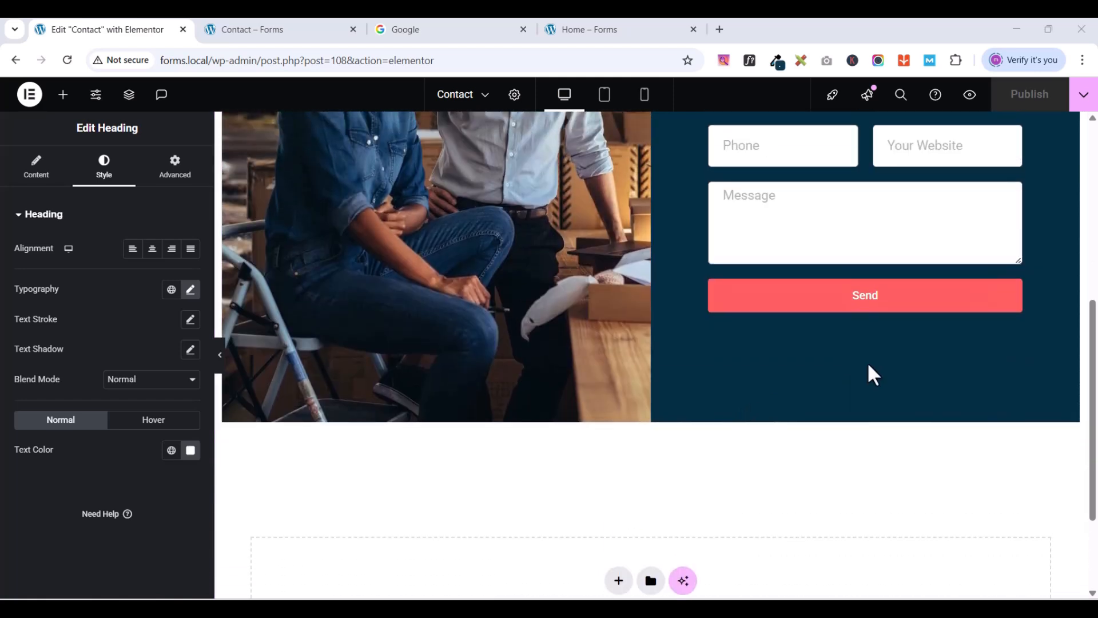
pyautogui.scroll(5, 797, 343)
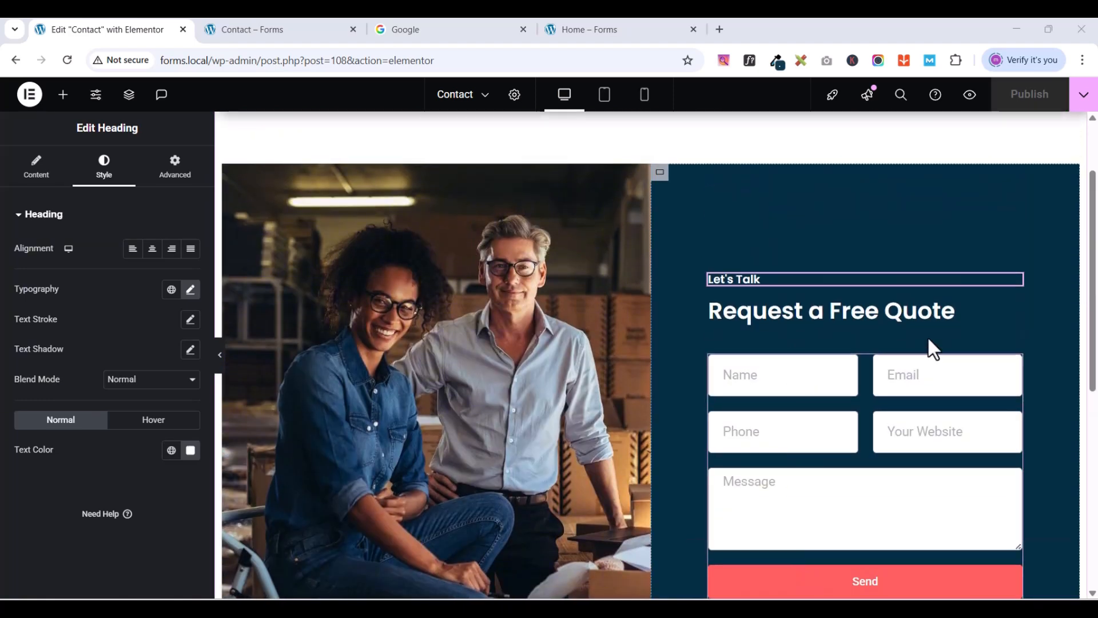
pyautogui.click(852, 584)
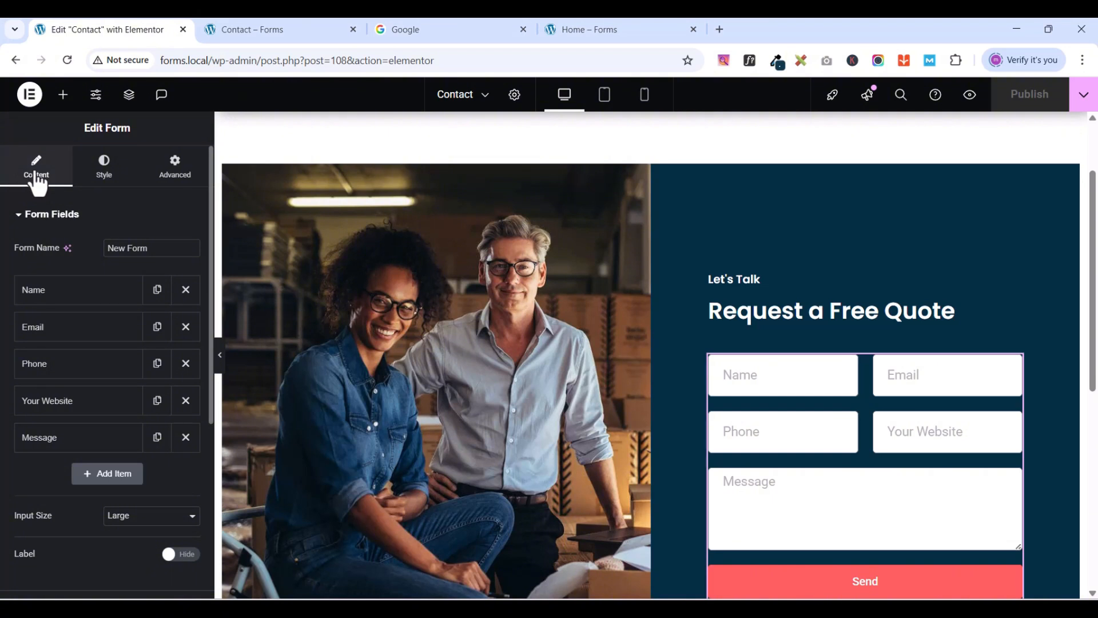
pyautogui.scroll(-3, 29, 249)
pyautogui.scroll(-3, 31, 343)
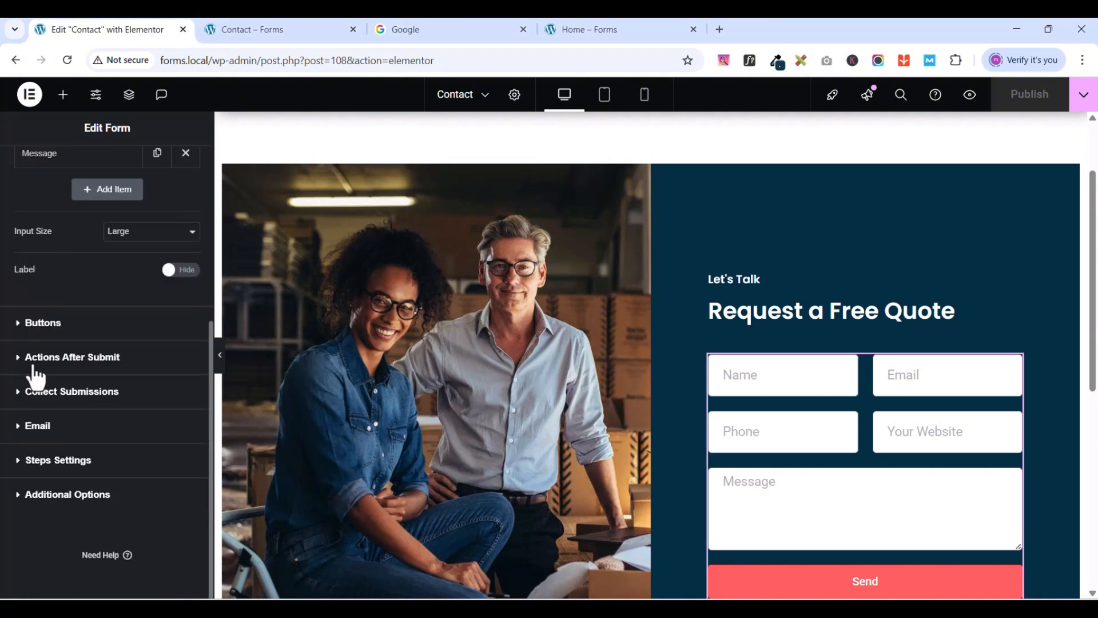
pyautogui.click(20, 321)
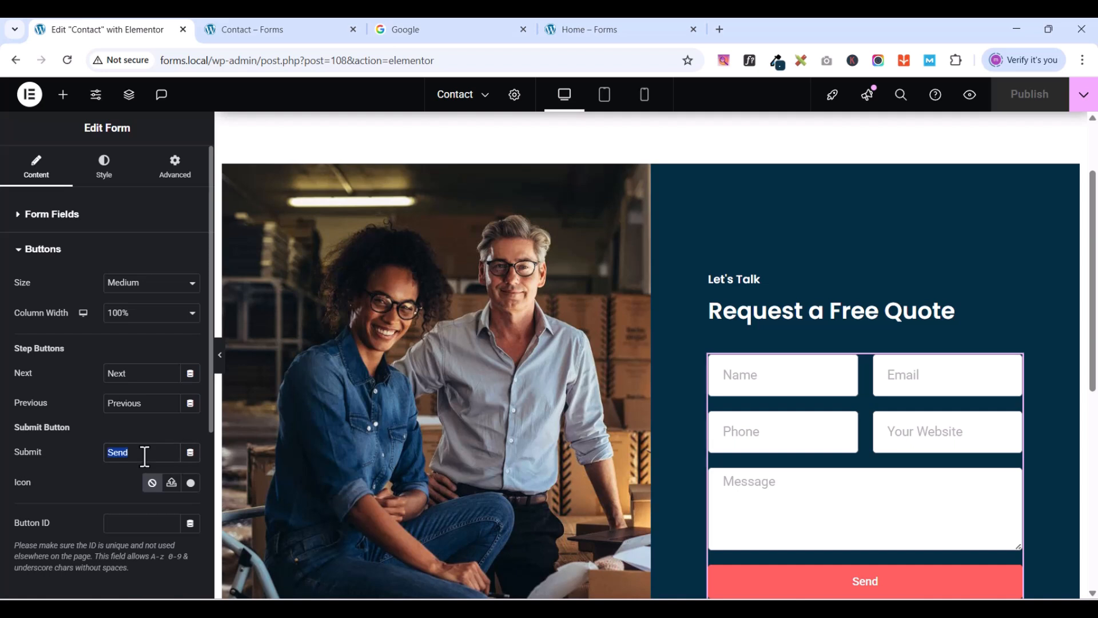
pyautogui.write('SUBMI')
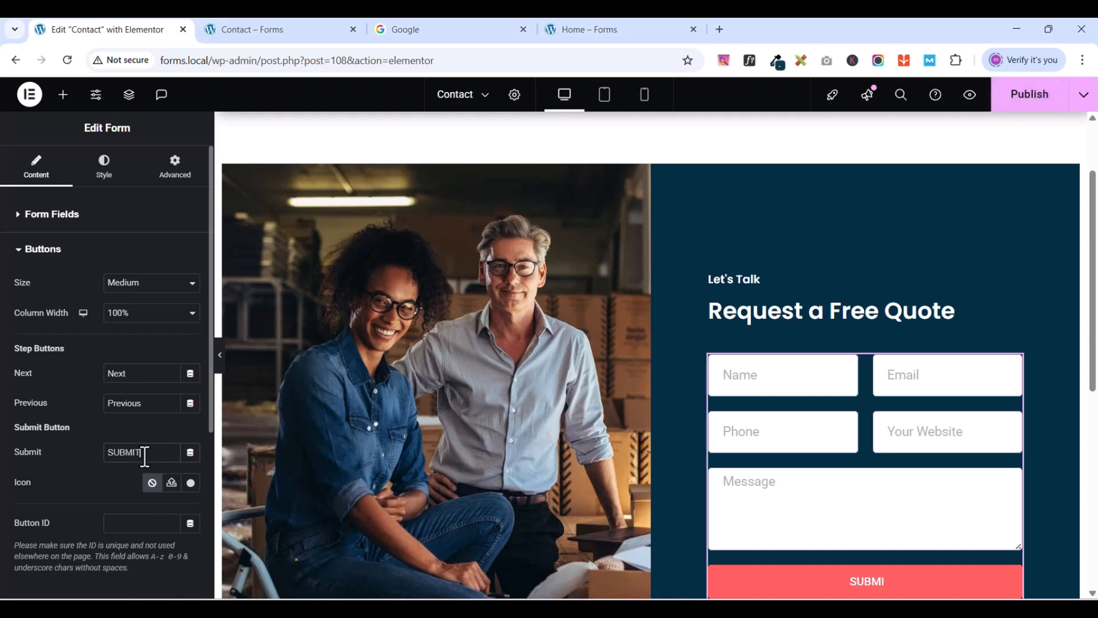
pyautogui.write('T NOW')
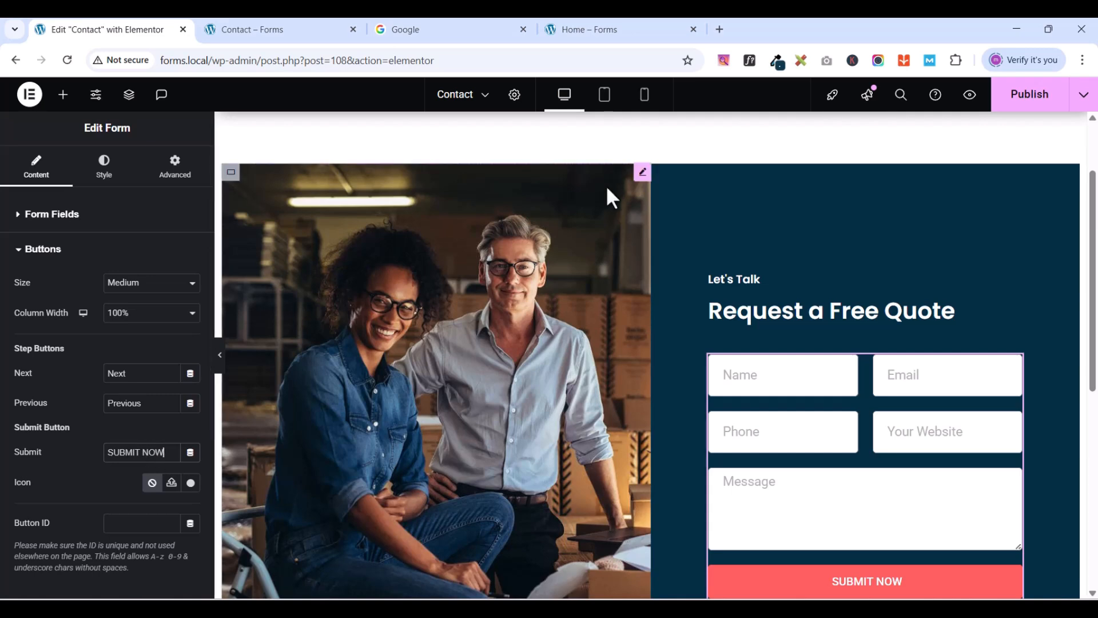
pyautogui.click(1027, 102)
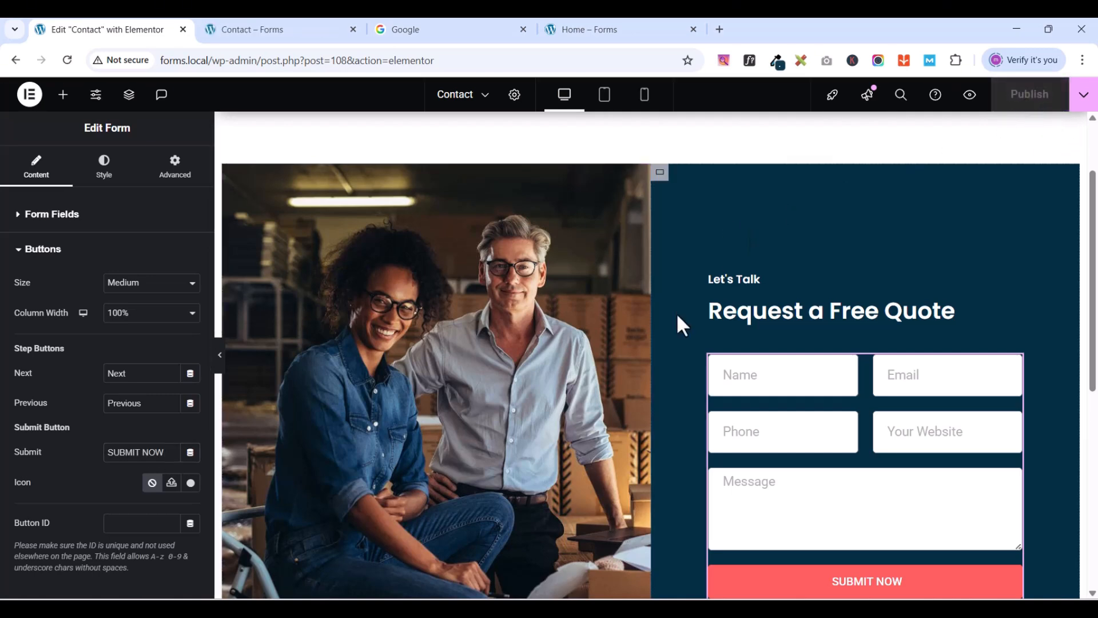
# - Add a new single-column Flexbox container with downward direction below the quote request section
pyautogui.scroll(-3, 679, 321)
pyautogui.scroll(-3, 679, 320)
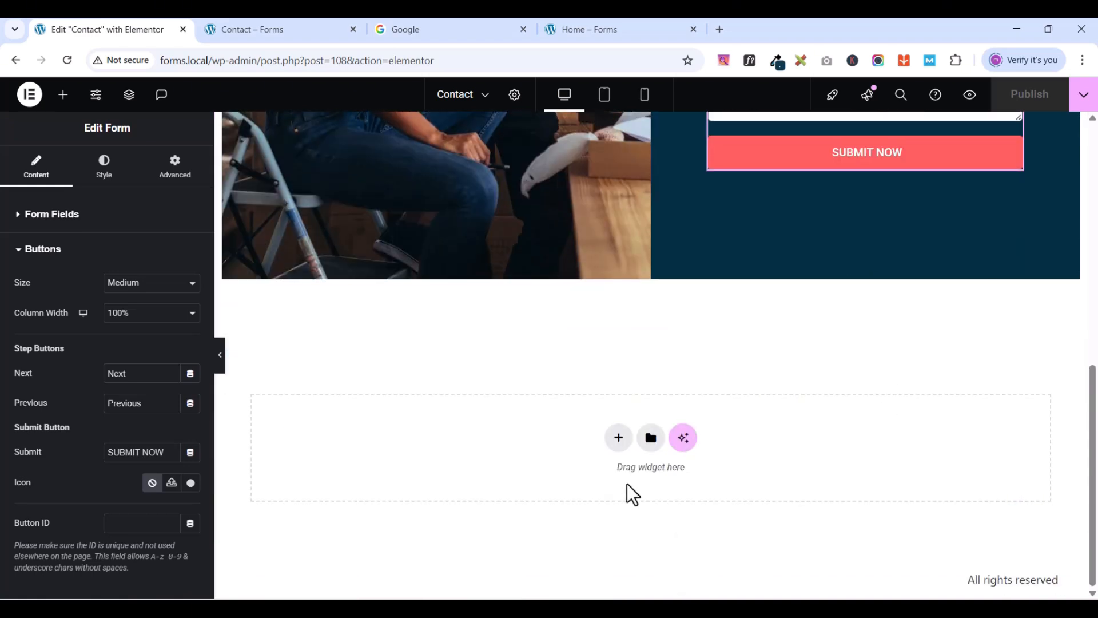
pyautogui.click(618, 438)
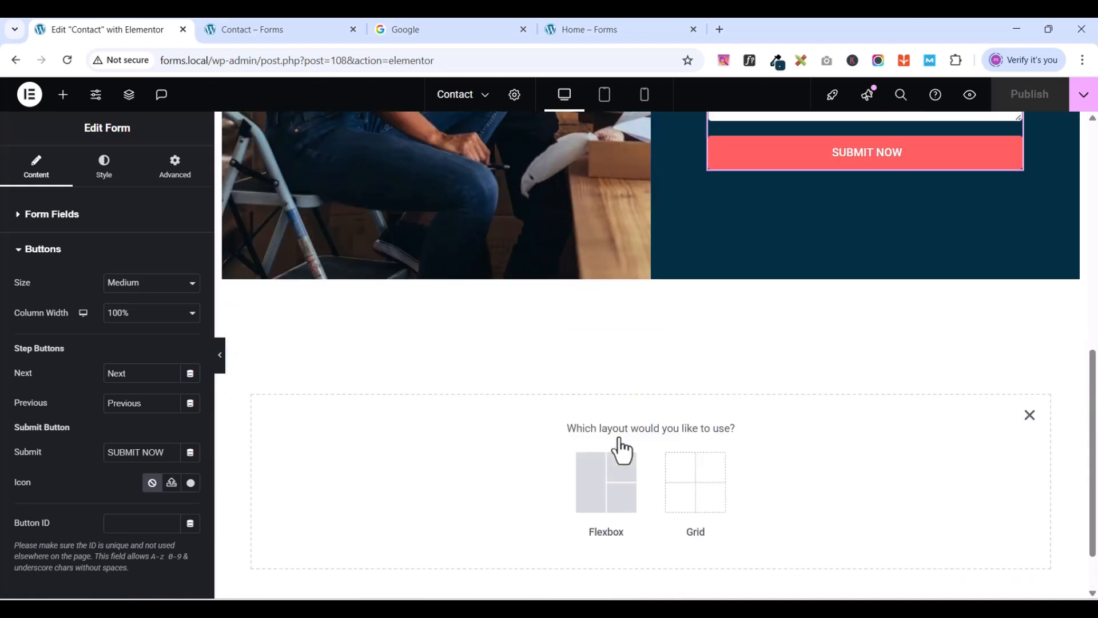
pyautogui.click(603, 504)
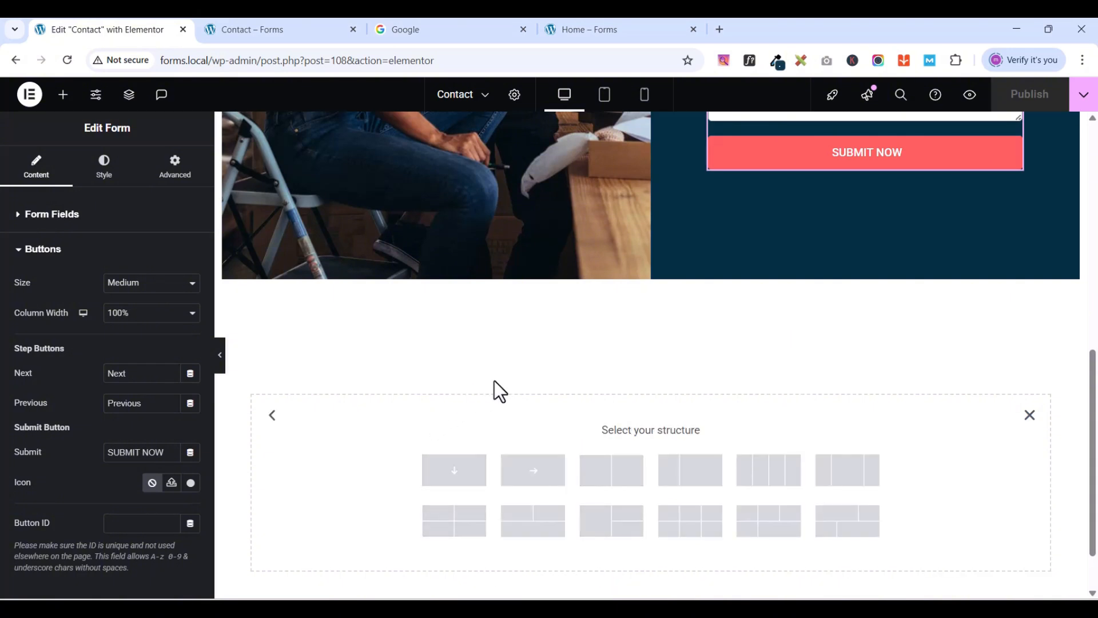
pyautogui.scroll(-1, 839, 420)
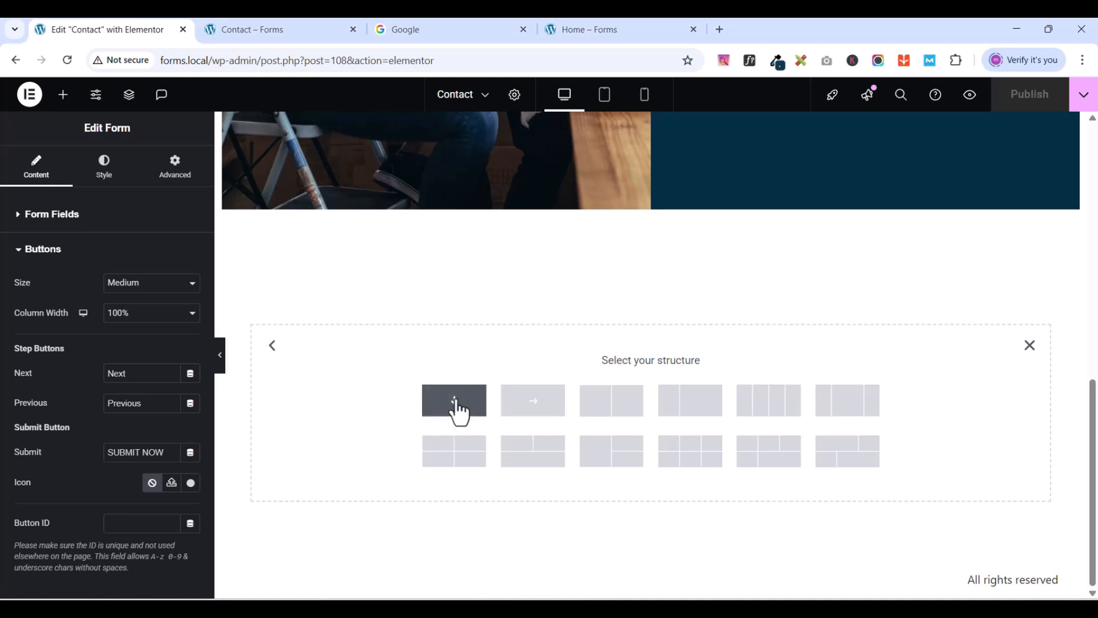
pyautogui.click(456, 402)
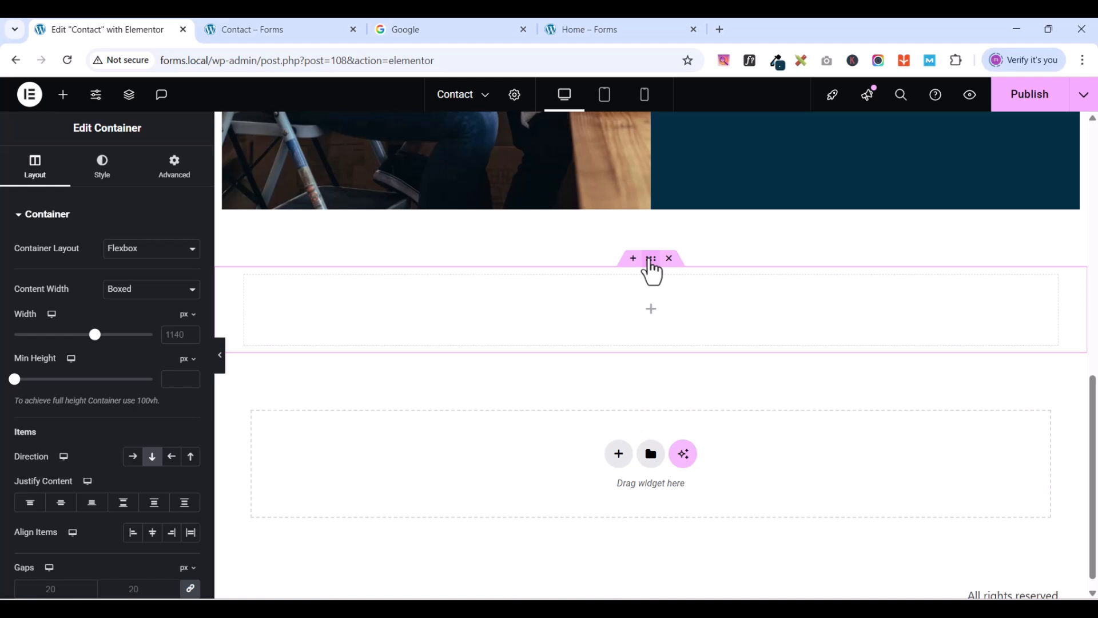
# - Set the new container's padding to 0 on all sides and its boxed content width to 1200 px
pyautogui.click(171, 177)
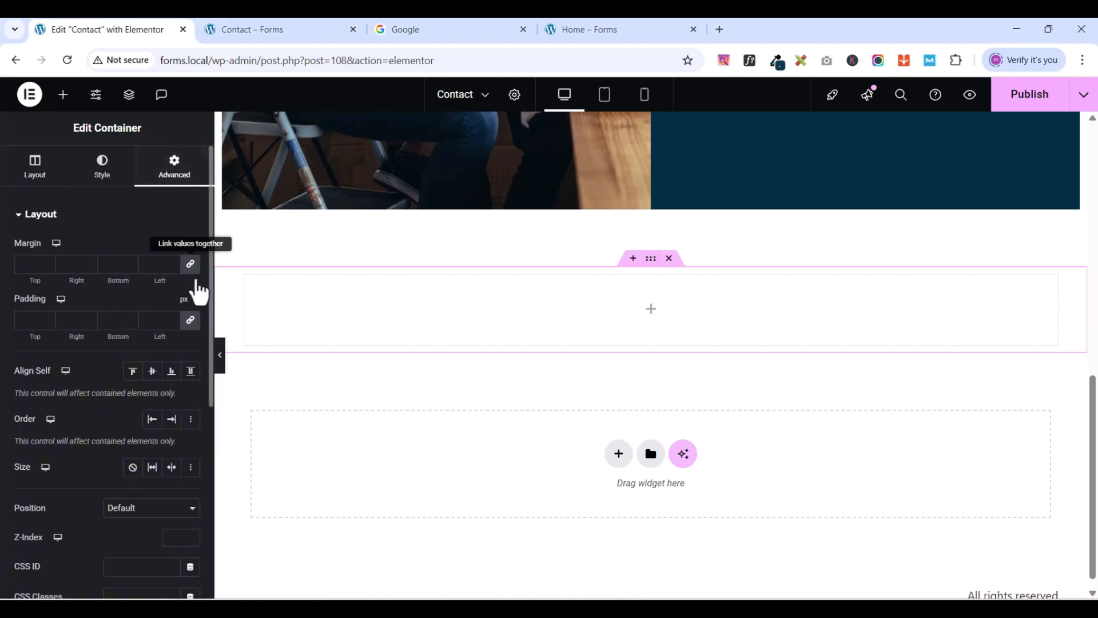
pyautogui.click(191, 321)
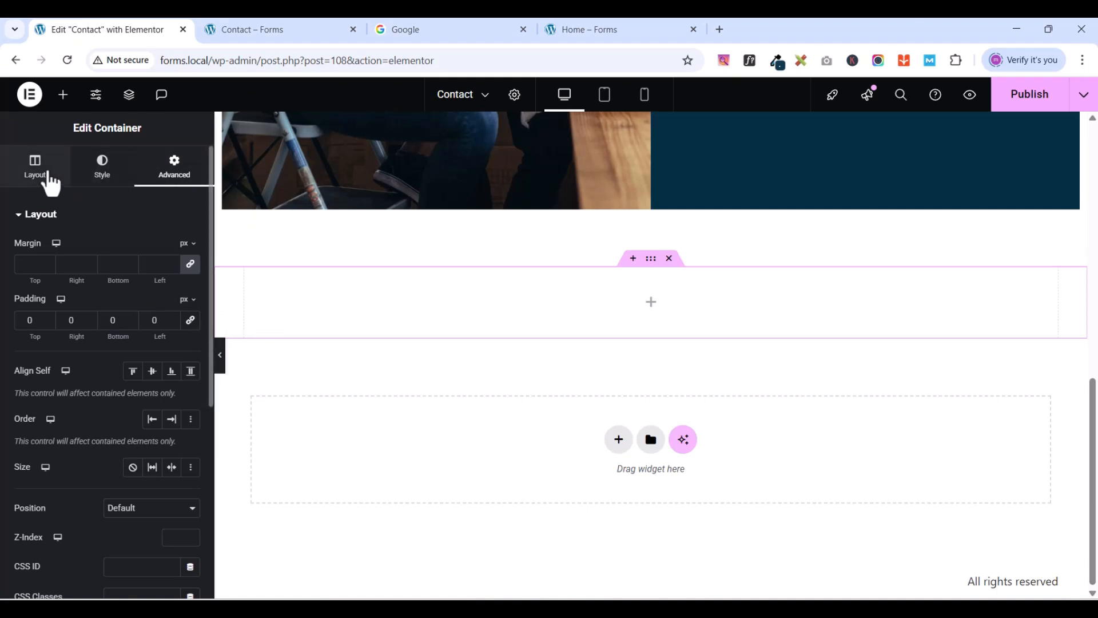
pyautogui.click(49, 173)
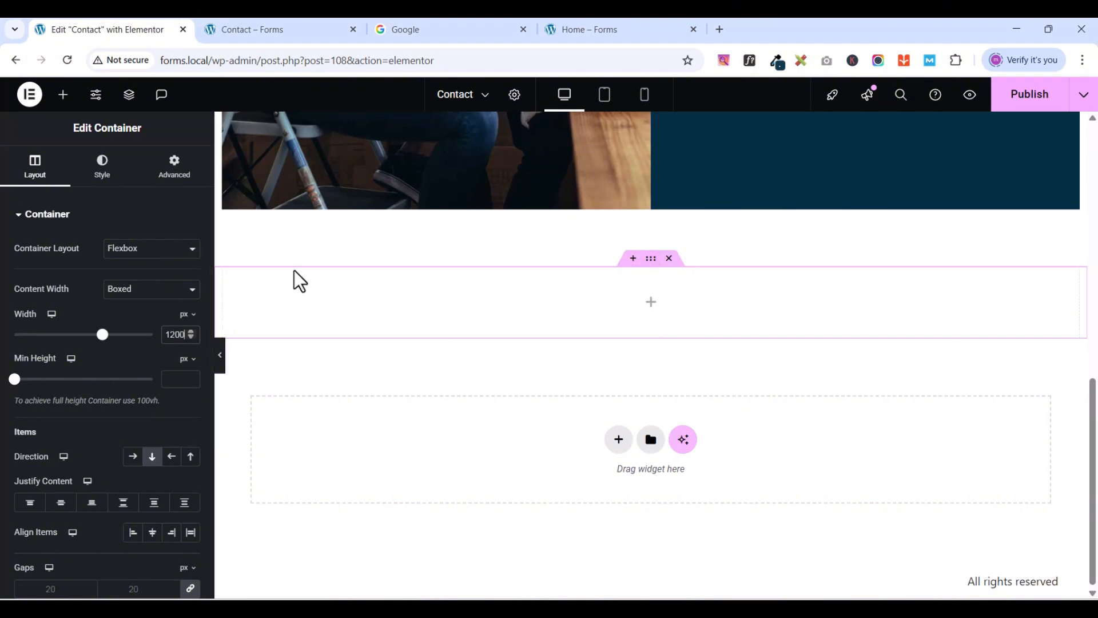
# - Add a Heading widget to the new container and set its title to "MULTI STEPS FORMS"
pyautogui.scroll(3, 433, 346)
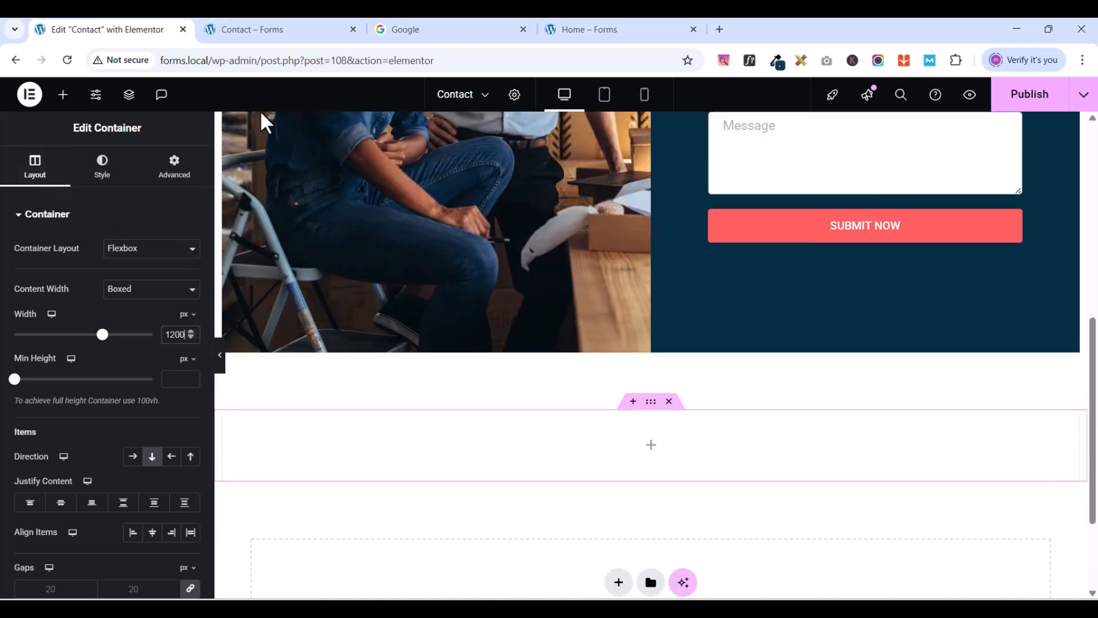
pyautogui.click(64, 95)
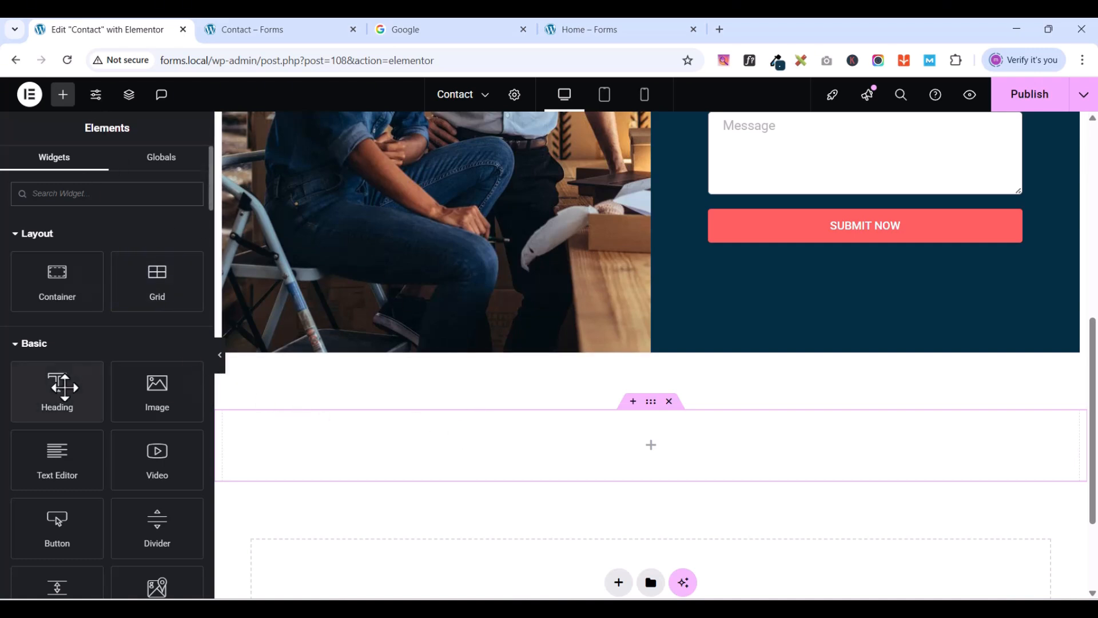
pyautogui.moveTo(61, 387); pyautogui.dragTo(685, 438)
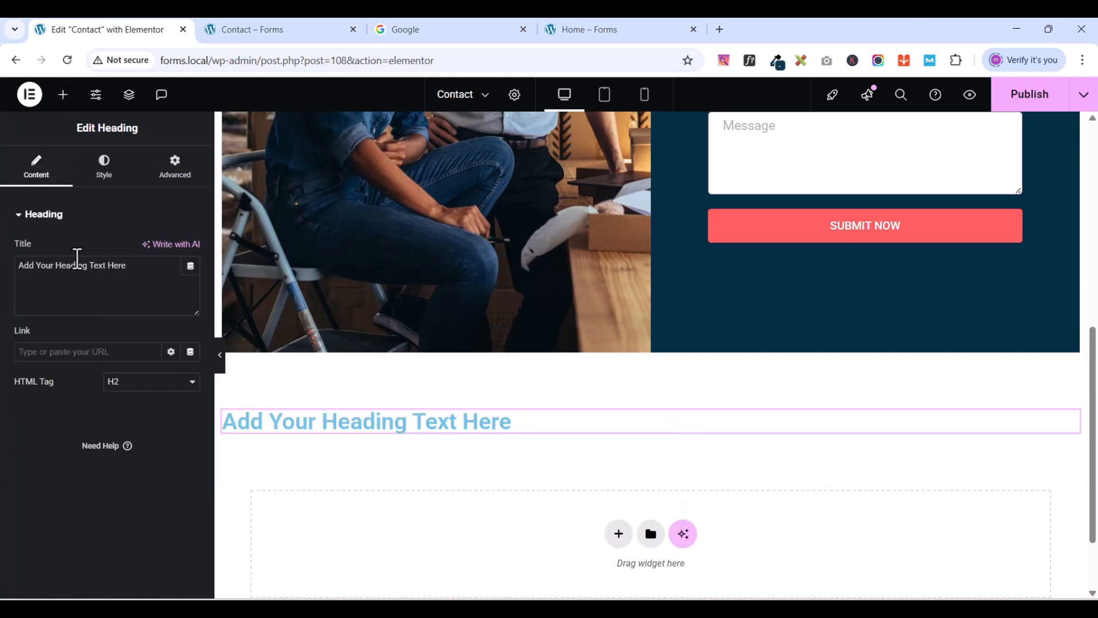
pyautogui.tripleClick(70, 270)
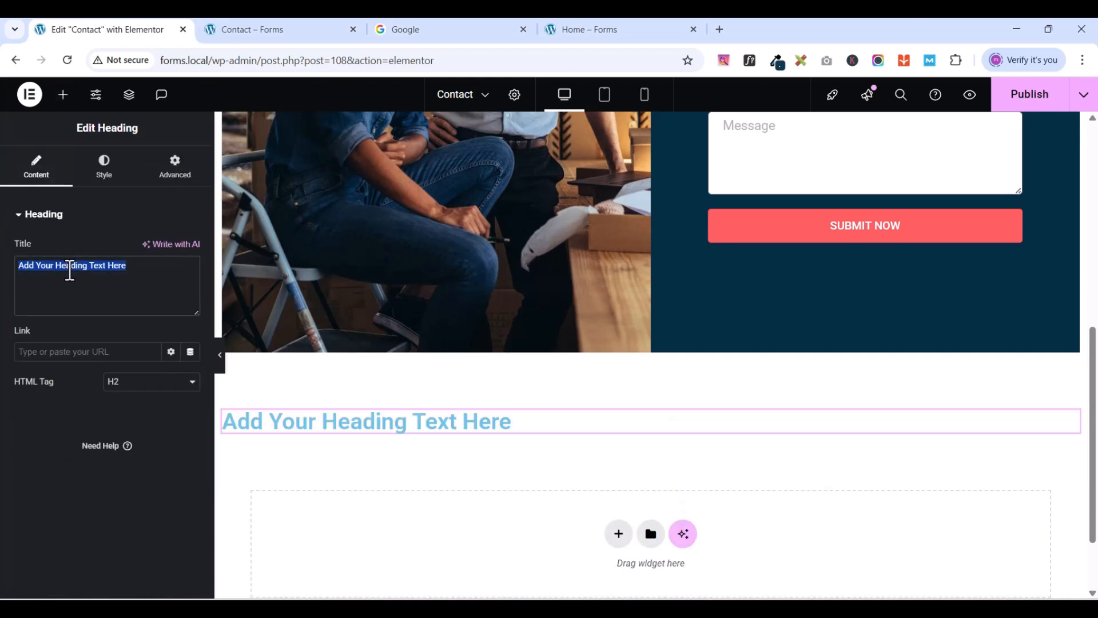
pyautogui.write('multi steps fors')
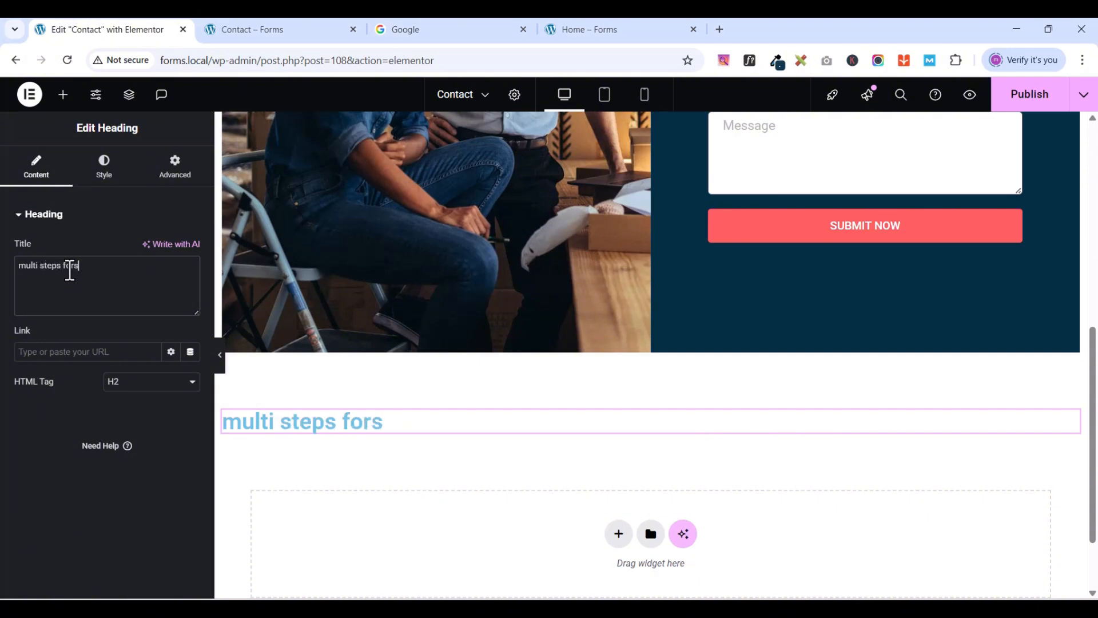
pyautogui.tripleClick(69, 270)
pyautogui.write('MULTI STEPS FORMS')
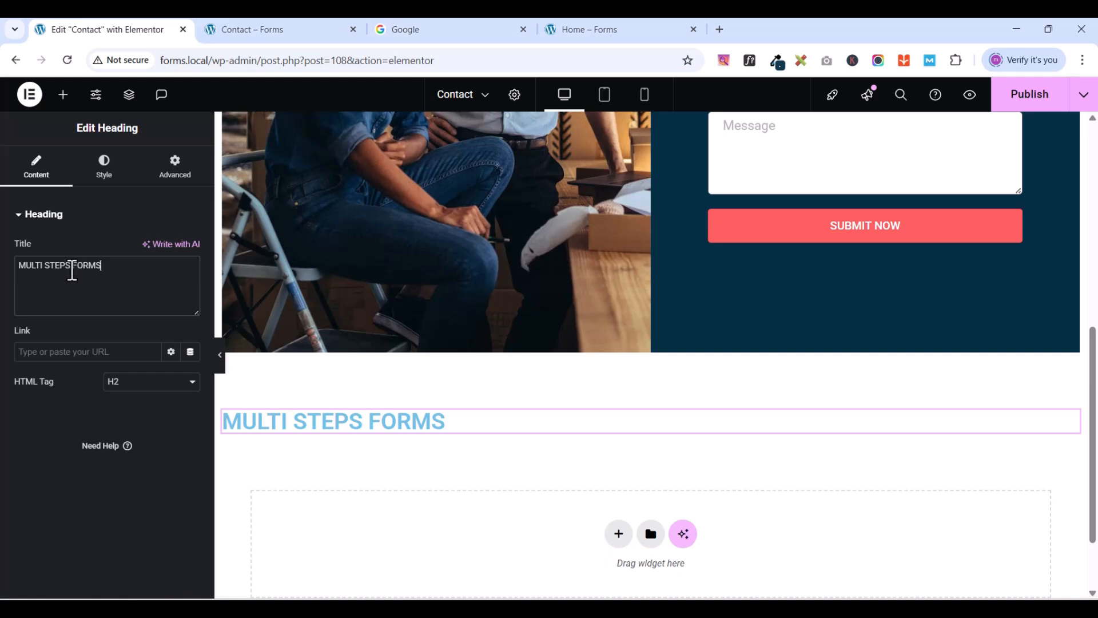
# - Set the "MULTI STEPS FORMS" heading's typography to the Poppins font family at 30 px
pyautogui.click(107, 171)
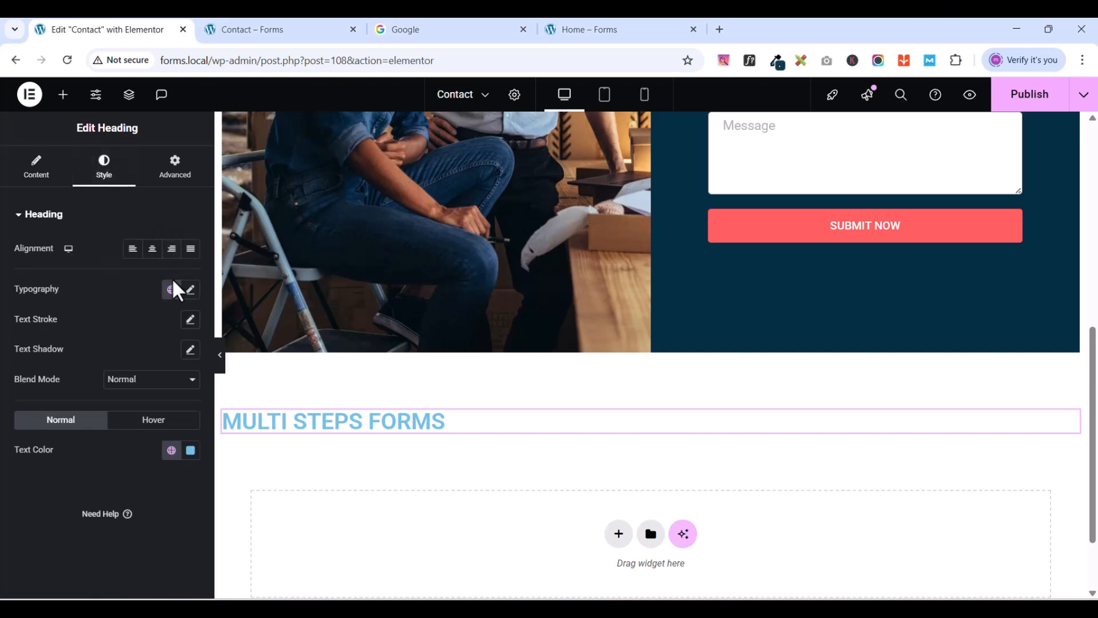
pyautogui.click(189, 291)
pyautogui.click(144, 357)
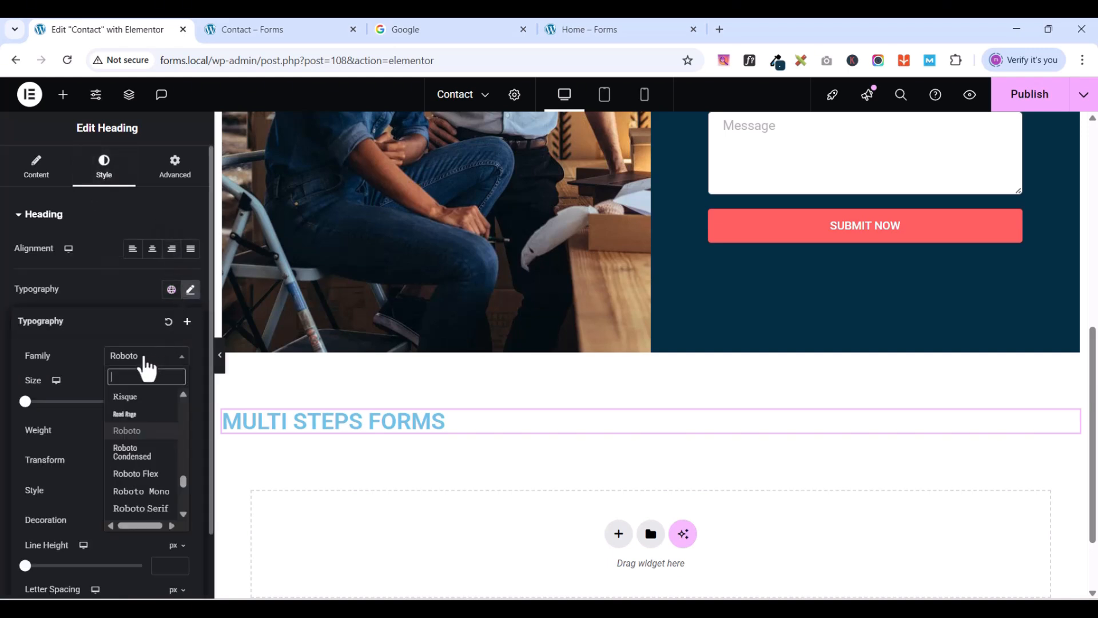
pyautogui.write('POPP')
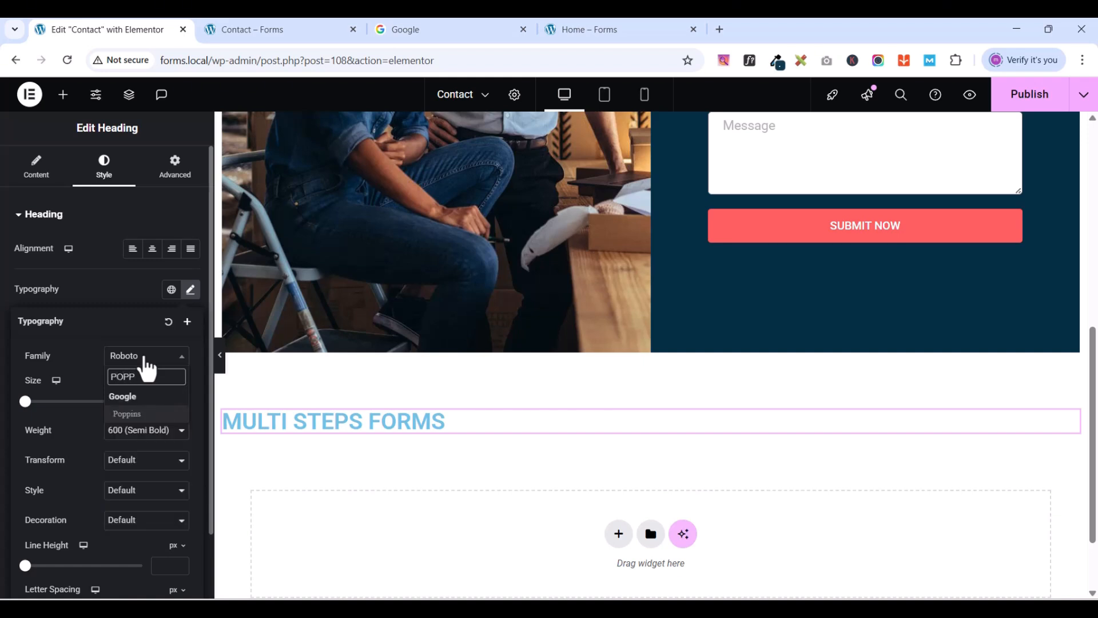
pyautogui.click(141, 414)
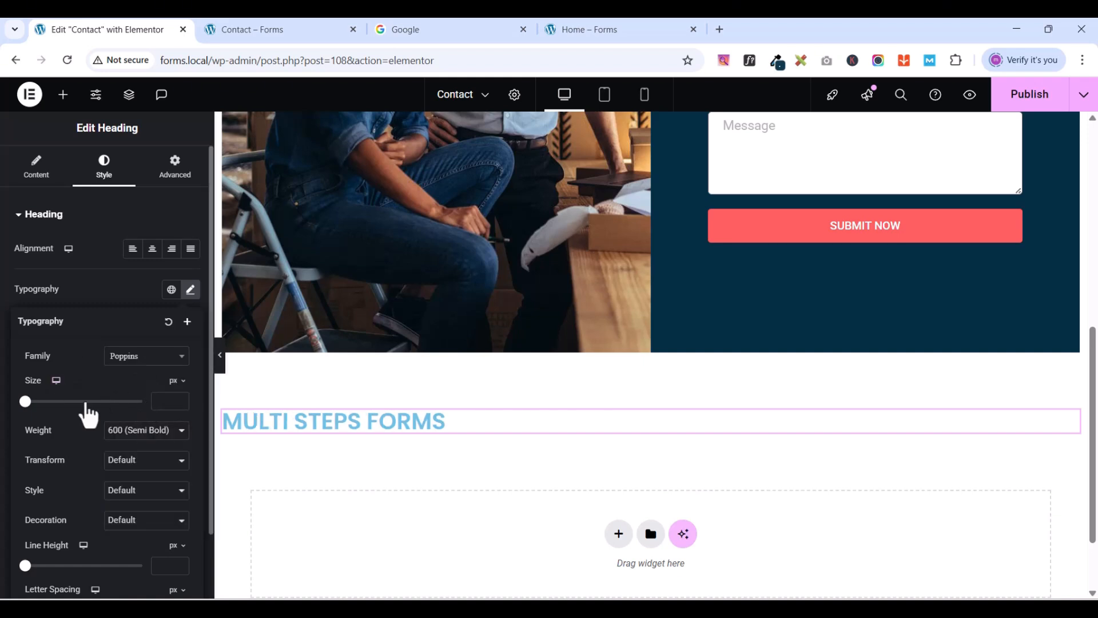
pyautogui.click(180, 399)
pyautogui.moveTo(180, 400); pyautogui.dragTo(180, 401)
pyautogui.click(180, 400)
pyautogui.click(181, 400)
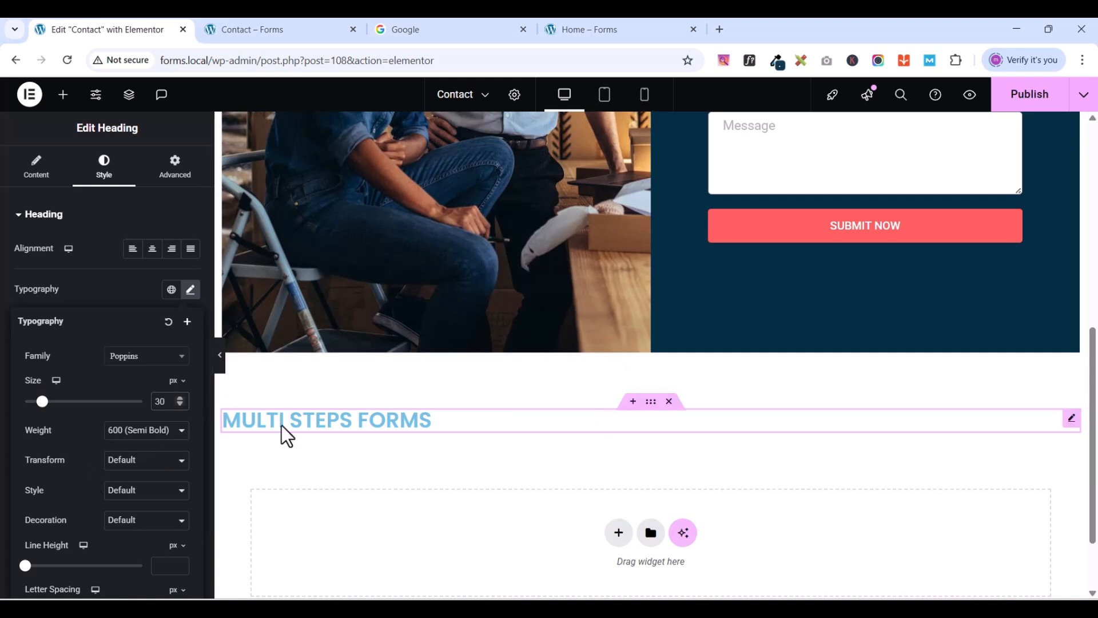
# - Add a Form widget below the "MULTI STEPS FORMS" heading
pyautogui.scroll(-2, 652, 392)
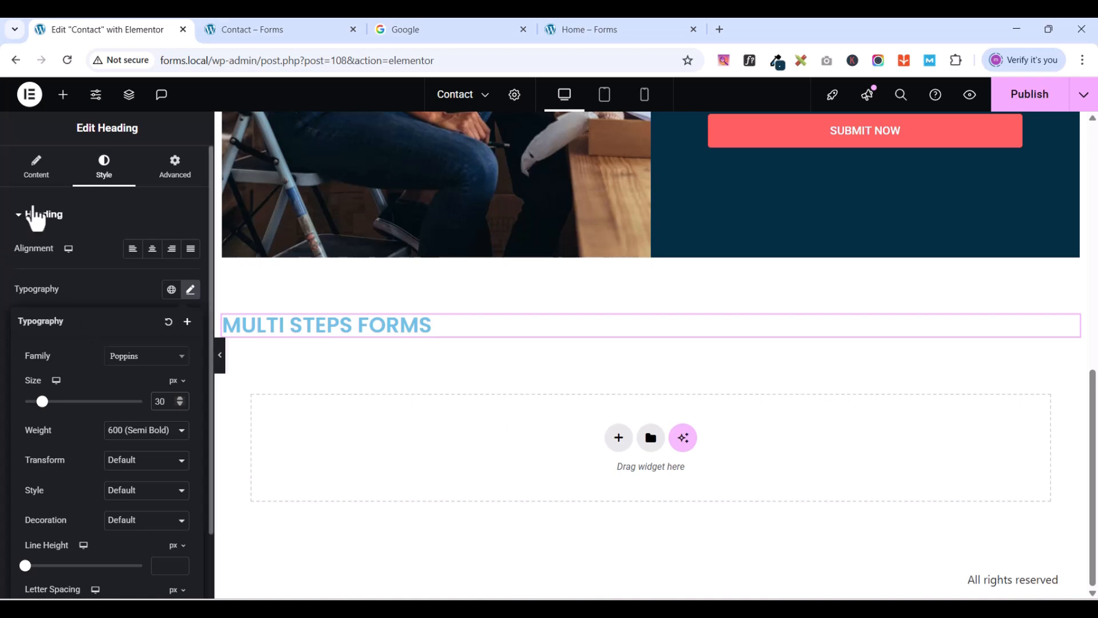
pyautogui.click(55, 97)
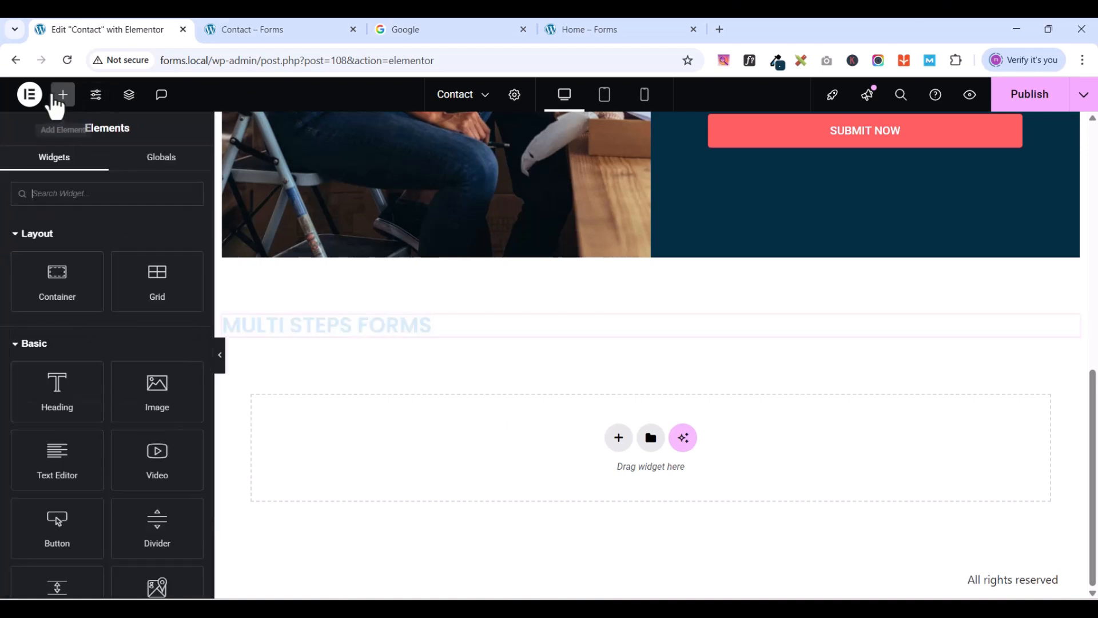
pyautogui.write('FORM')
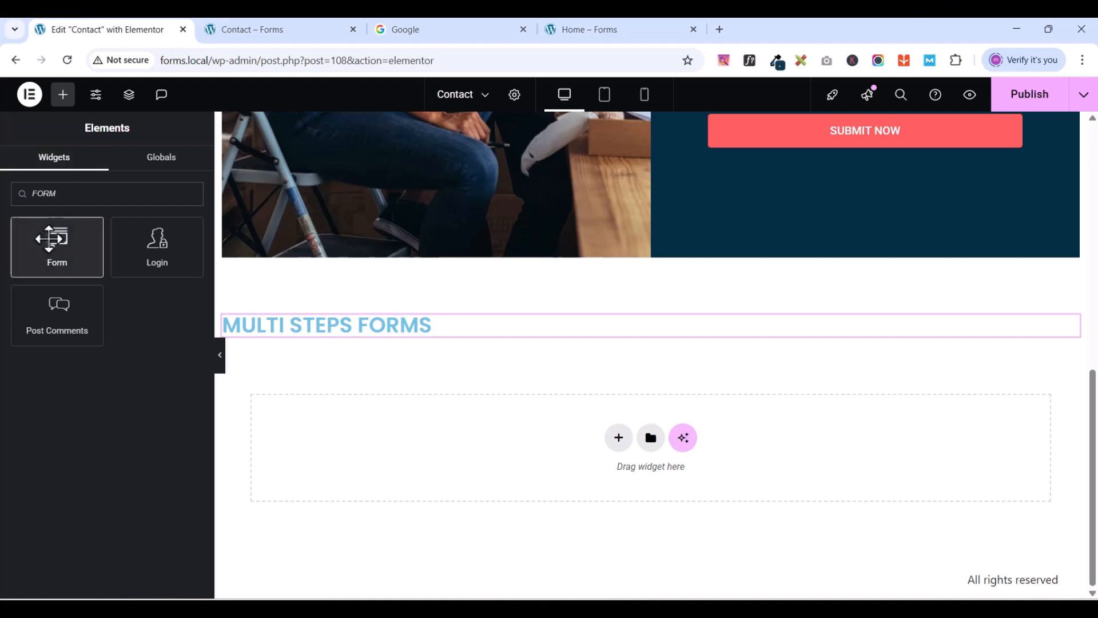
pyautogui.moveTo(55, 239); pyautogui.dragTo(587, 331)
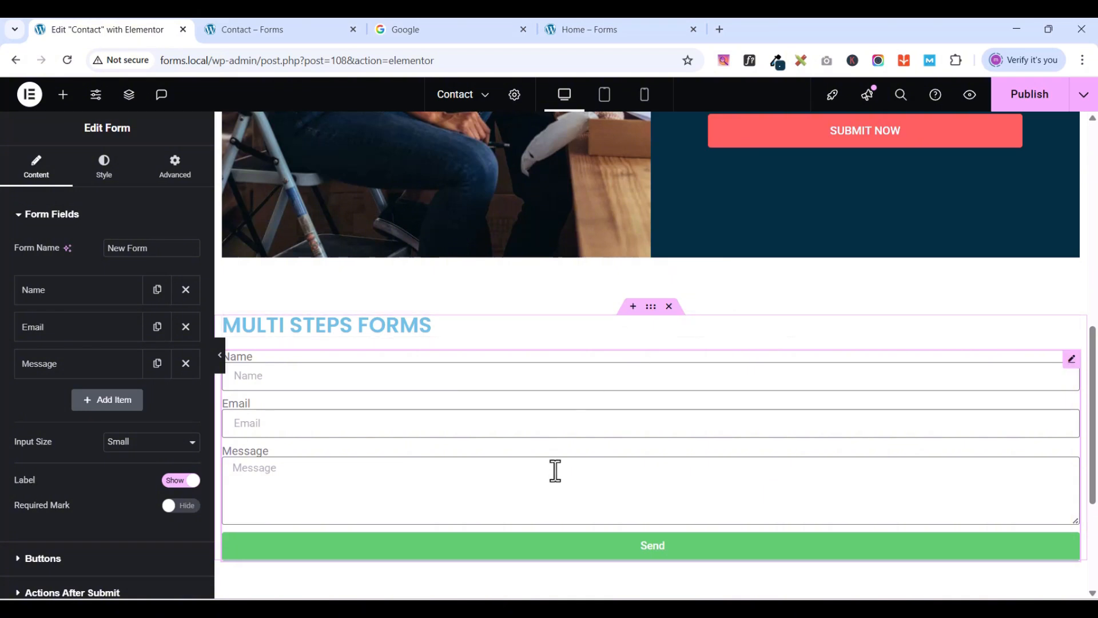
# - Set the padding of the container holding the heading and form to 80 px on all sides
pyautogui.scroll(-1, 553, 469)
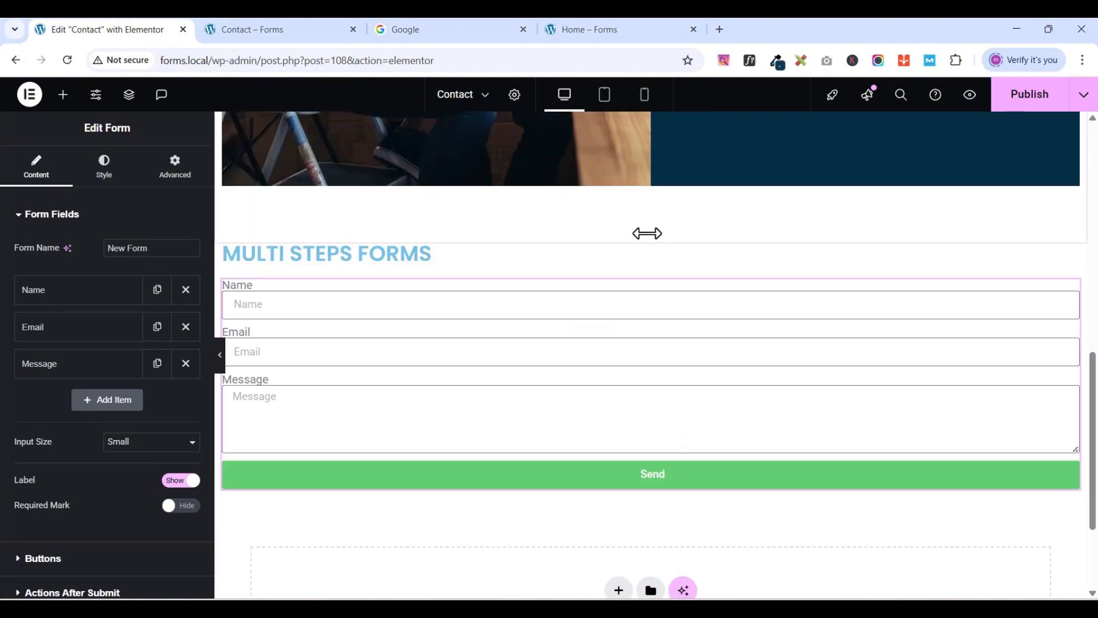
pyautogui.click(652, 238)
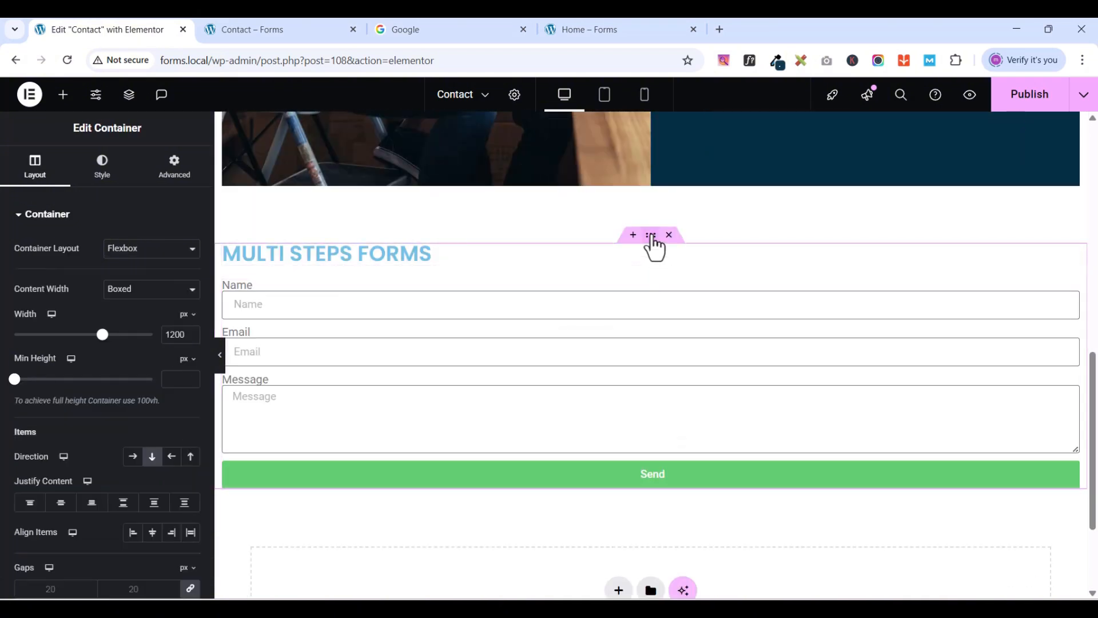
pyautogui.click(174, 179)
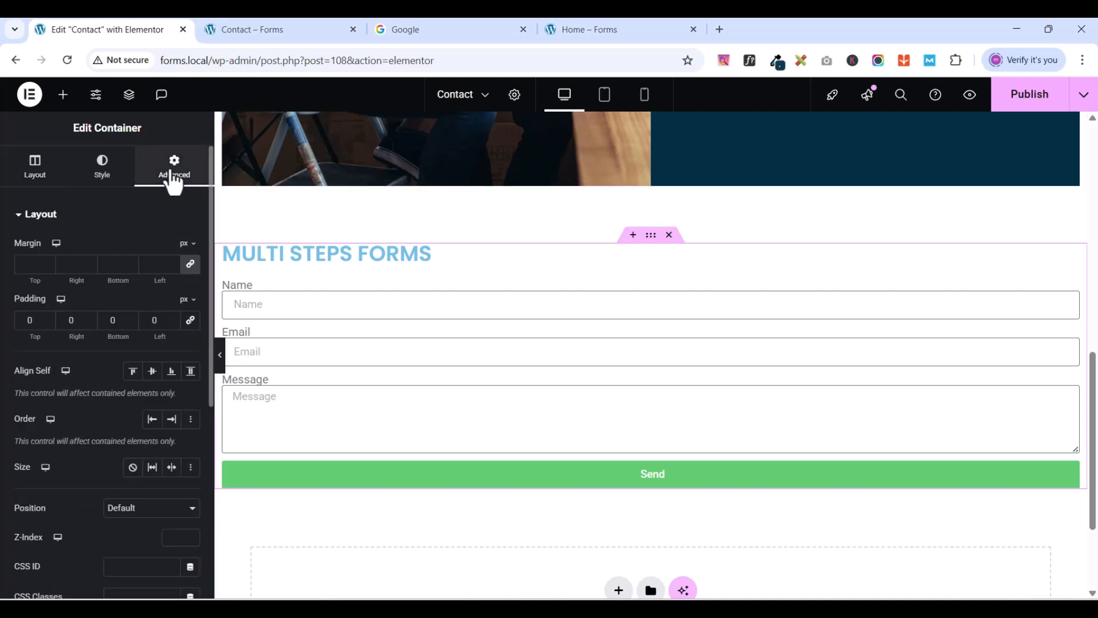
pyautogui.click(192, 322)
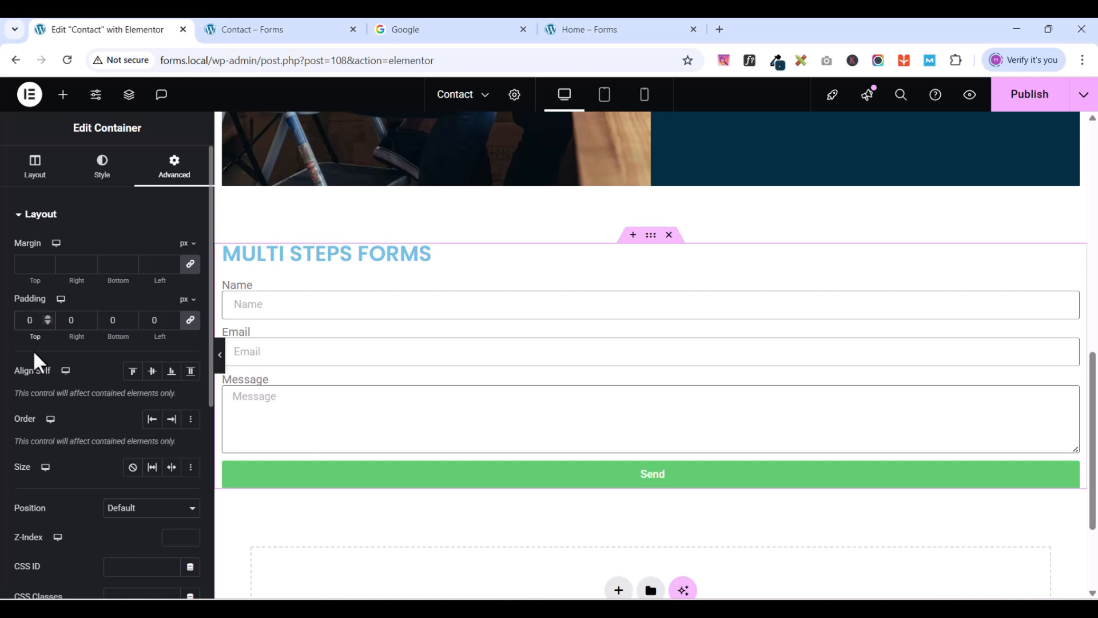
pyautogui.write('8')
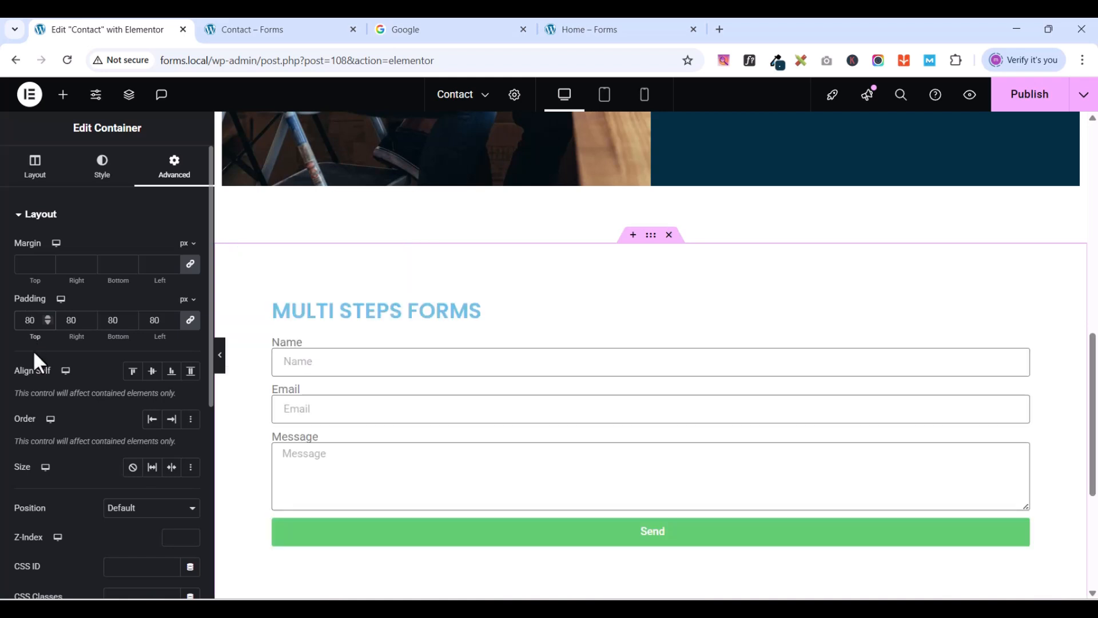
# - Give the "MULTI STEPS FORMS" container a classic background in the dark navy global color
pyautogui.click(102, 187)
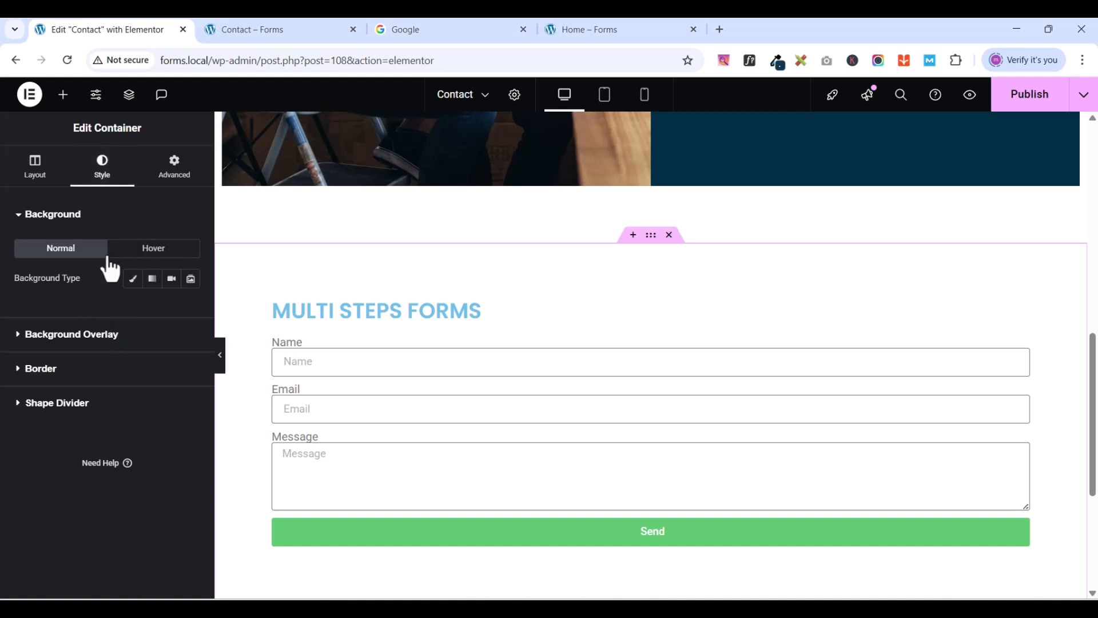
pyautogui.click(133, 281)
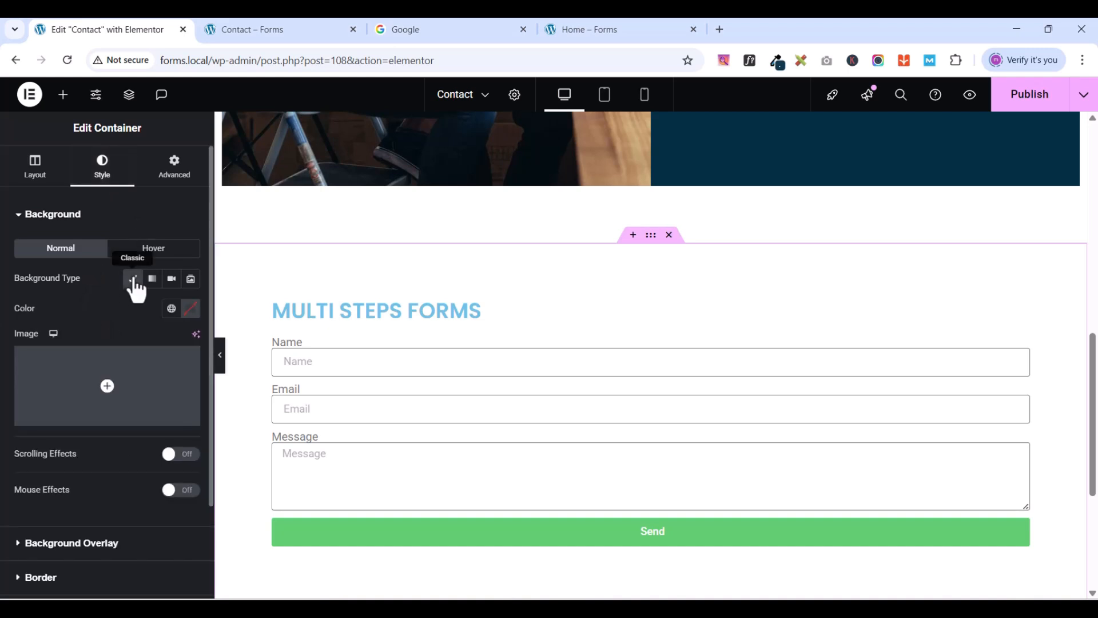
pyautogui.click(171, 309)
pyautogui.click(49, 489)
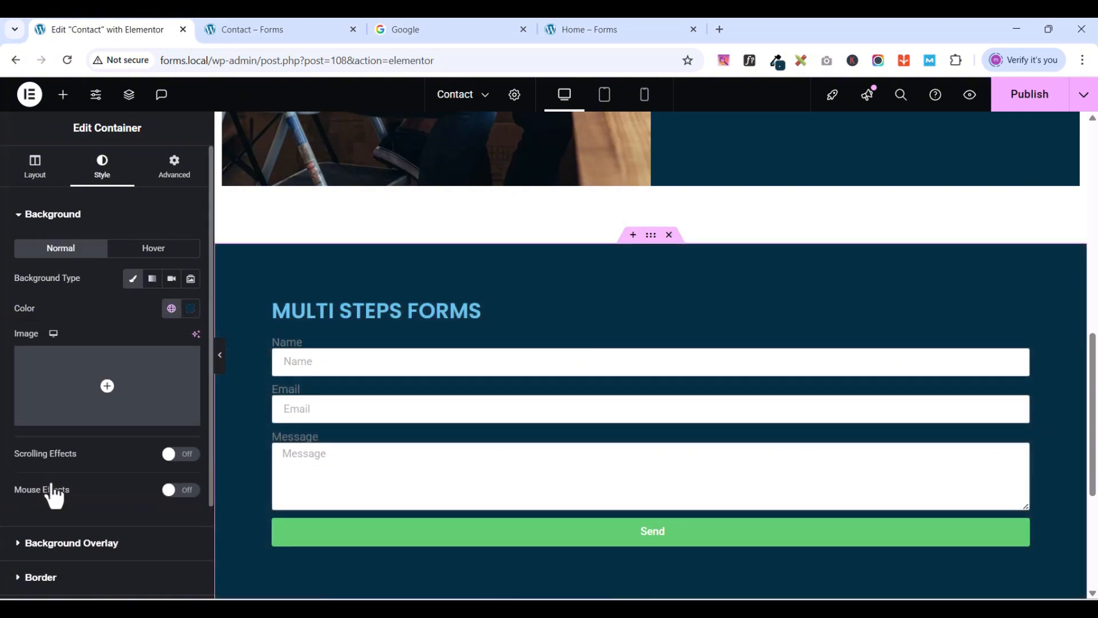
pyautogui.scroll(-4, 877, 436)
pyautogui.scroll(1, 878, 434)
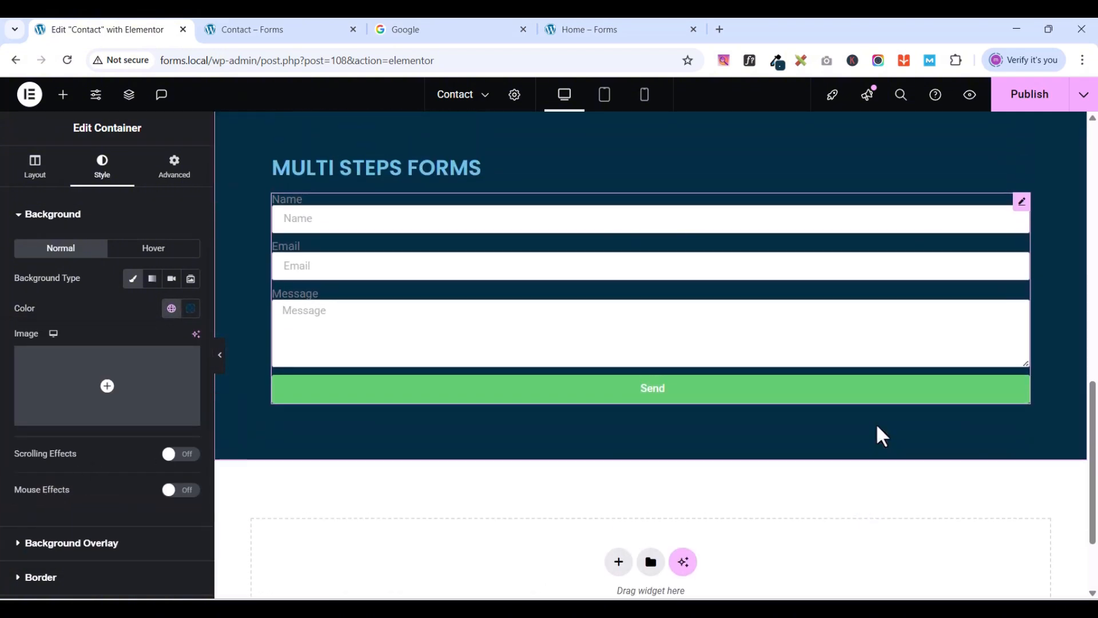
pyautogui.scroll(3, 860, 421)
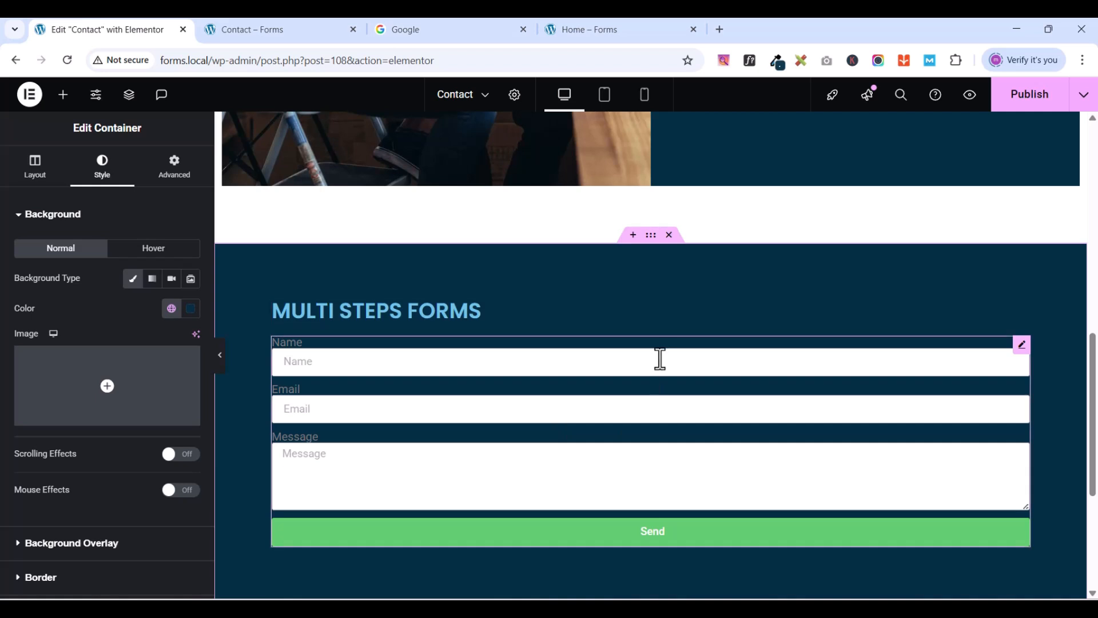
# - Using the Home page's multi-step form as reference, remove the Message field from the new form on the Contact page
pyautogui.click(586, 33)
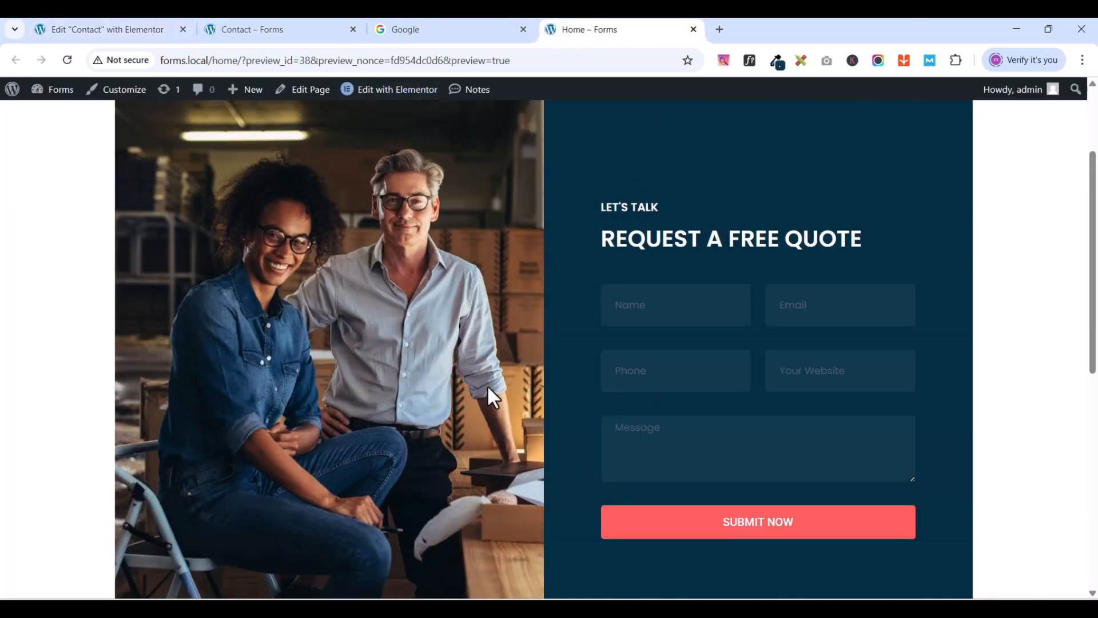
pyautogui.scroll(-8, 575, 440)
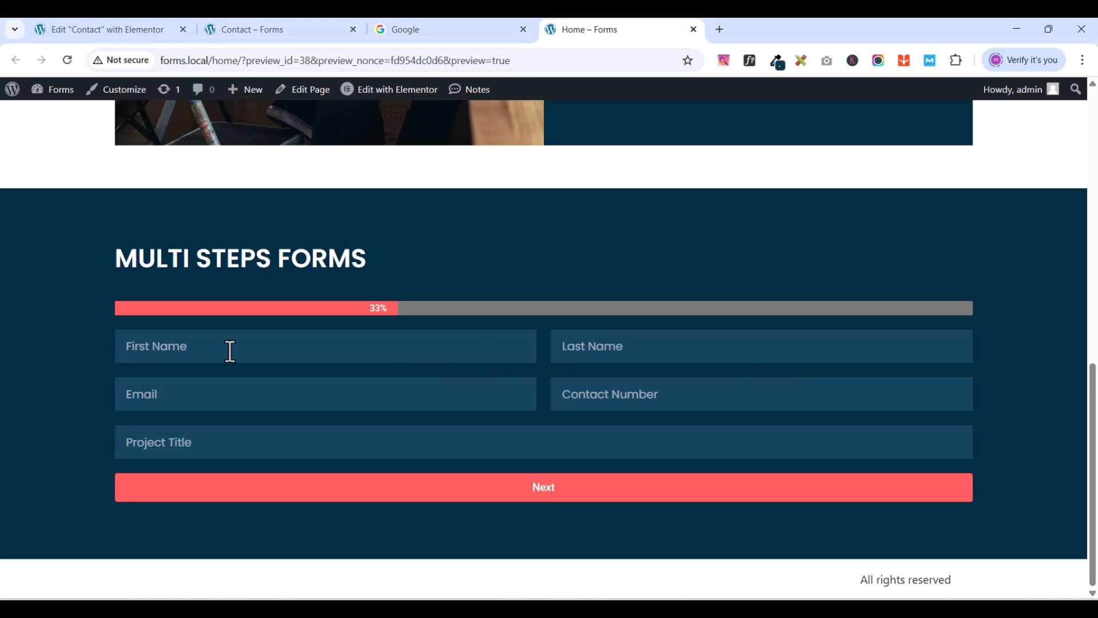
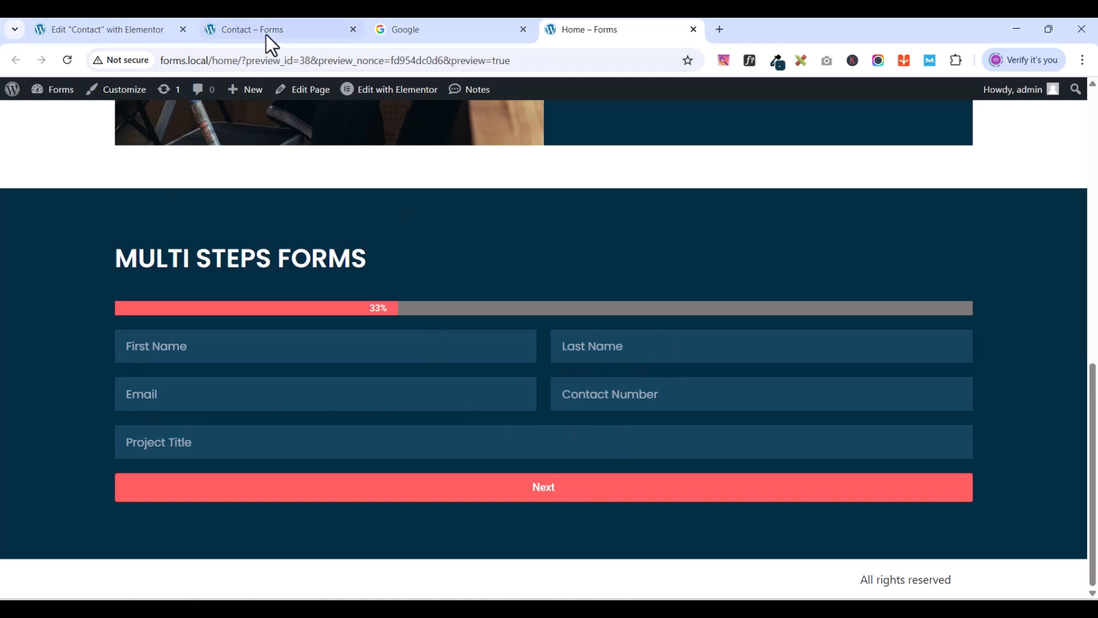
pyautogui.click(140, 36)
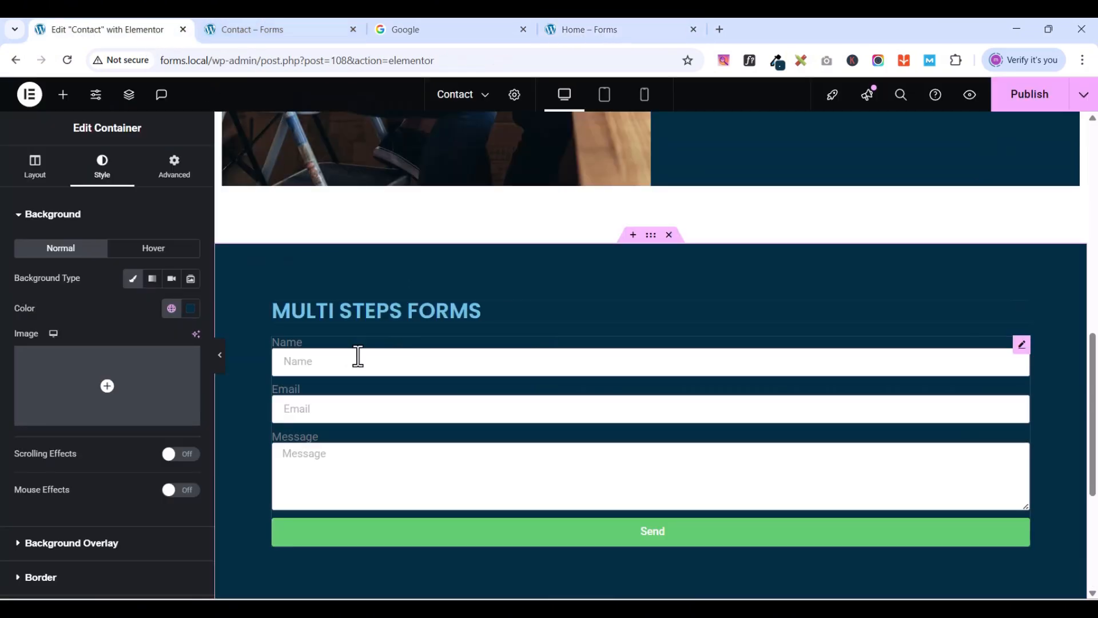
pyautogui.click(1021, 347)
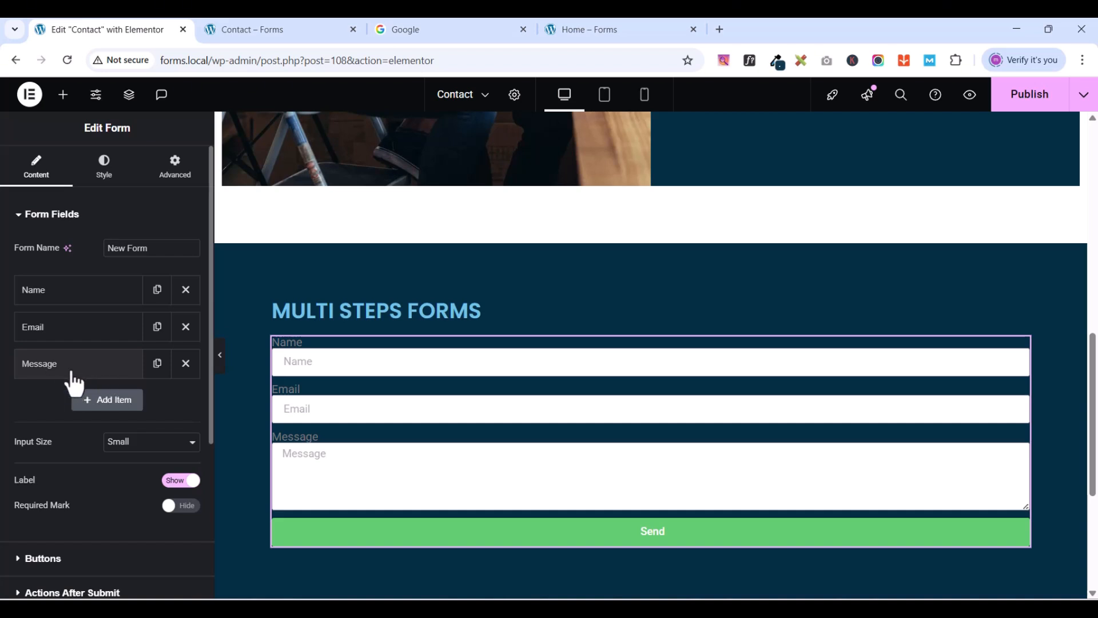
pyautogui.click(186, 363)
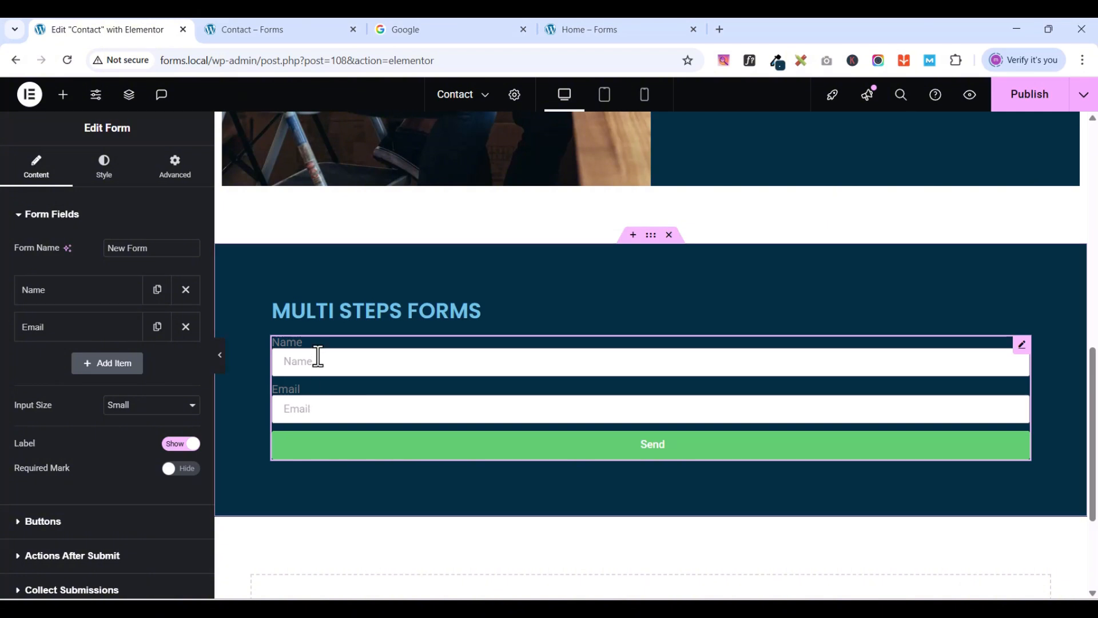
# - Change the label of the form's Name field to "First Name"
pyautogui.click(94, 296)
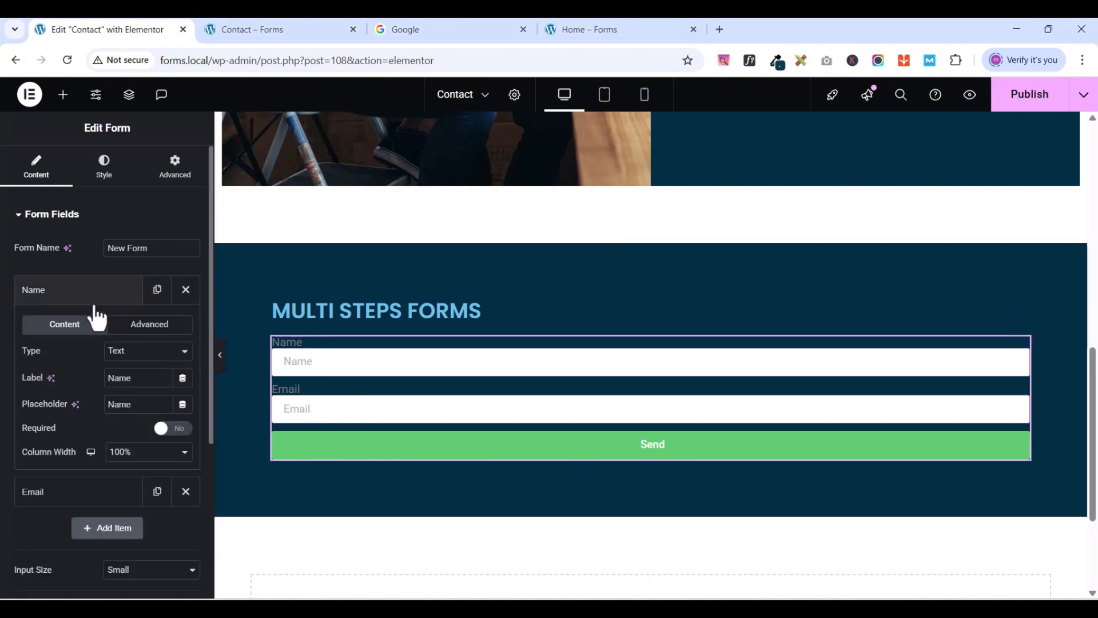
pyautogui.doubleClick(144, 383)
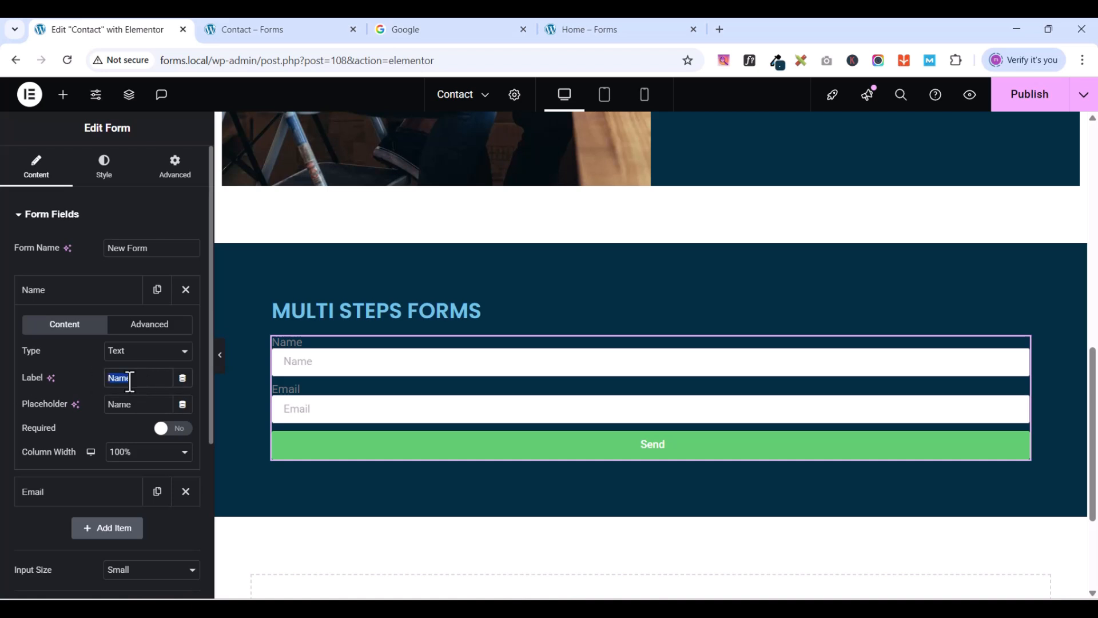
pyautogui.write('fI')
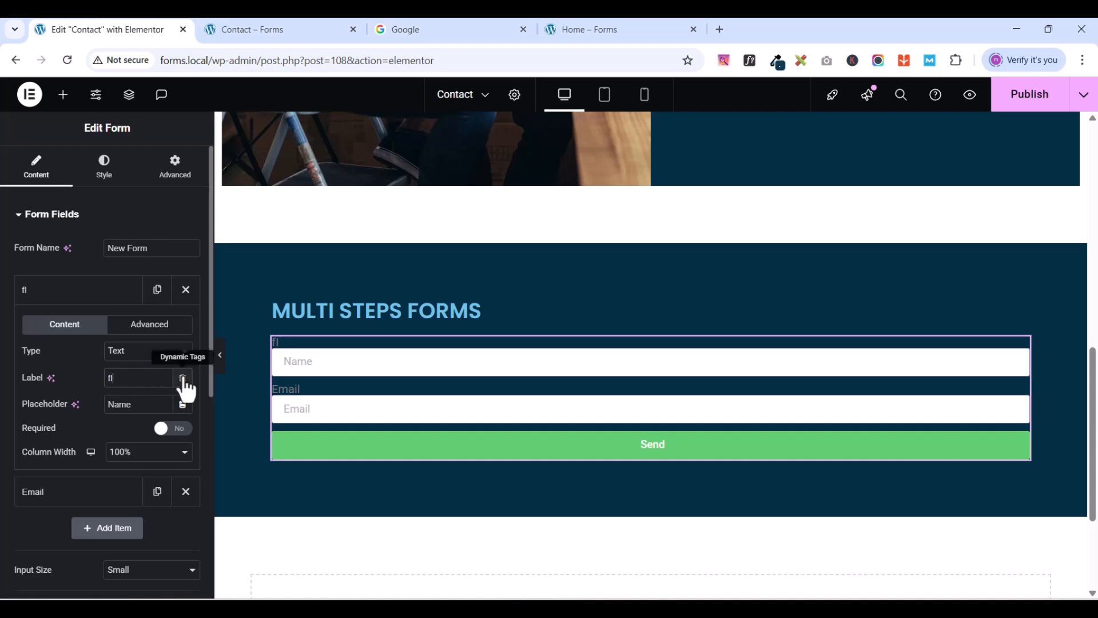
pyautogui.write('RST')
pyautogui.write('f')
pyautogui.press('BackSpace')
pyautogui.write('f')
pyautogui.write('F')
pyautogui.write('irst Name')
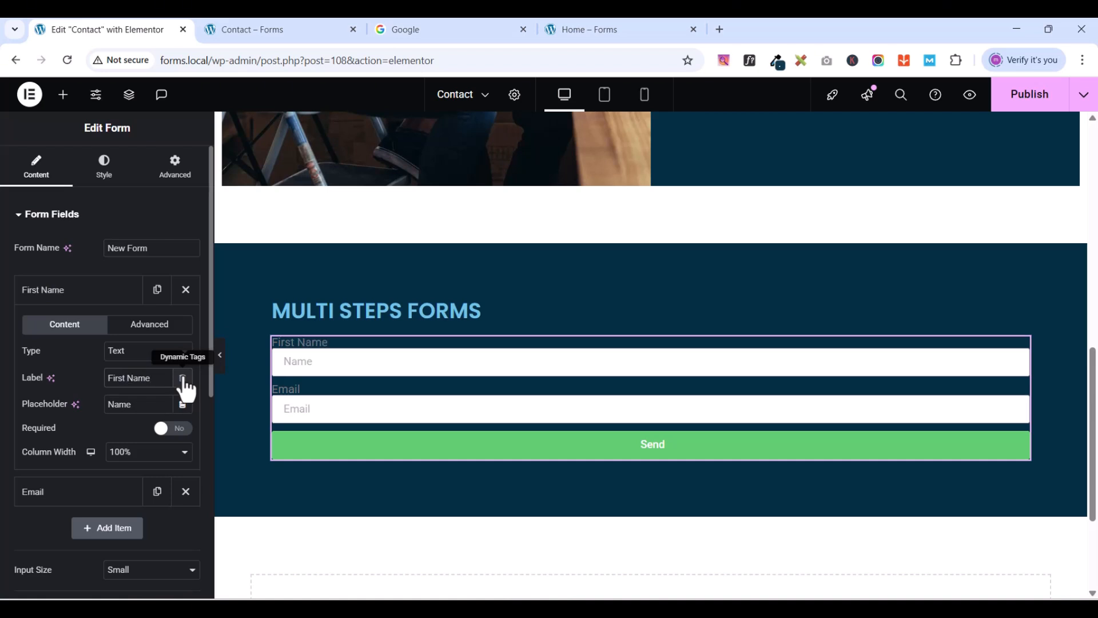
# - Copy the "First Name" label text into the same field's placeholder
pyautogui.hotkey('ctrl', 'a')
pyautogui.hotkey('ctrl', 'c')
pyautogui.click(145, 404)
pyautogui.hotkey('ctrl', 'a')
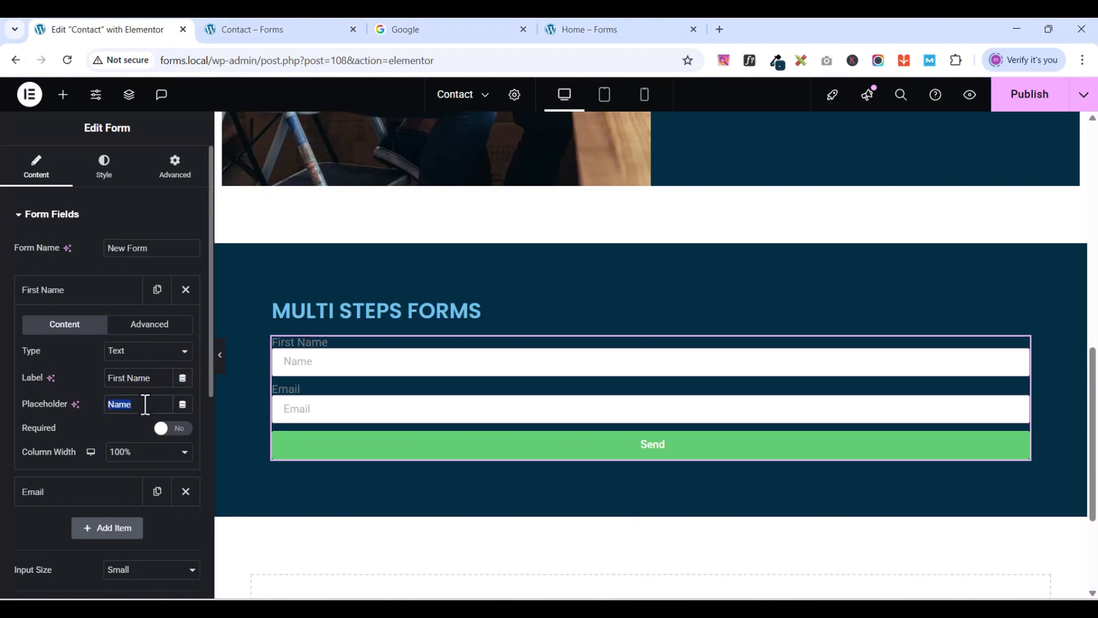
pyautogui.hotkey('ctrl', 'v')
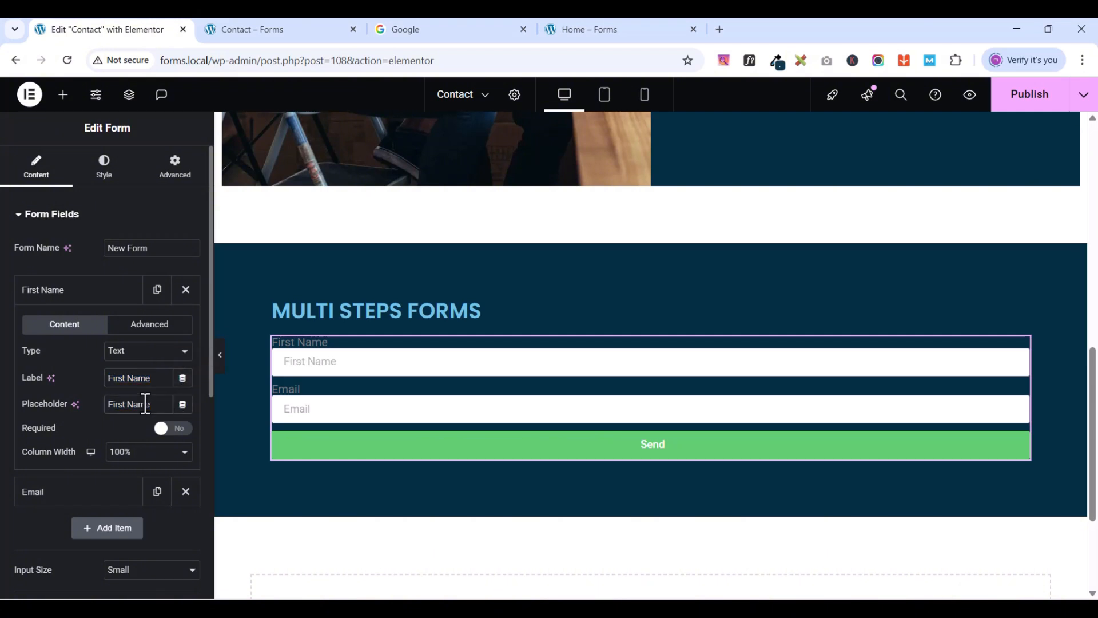
# - Set the First Name field's column width to 50%
pyautogui.click(86, 292)
pyautogui.click(89, 291)
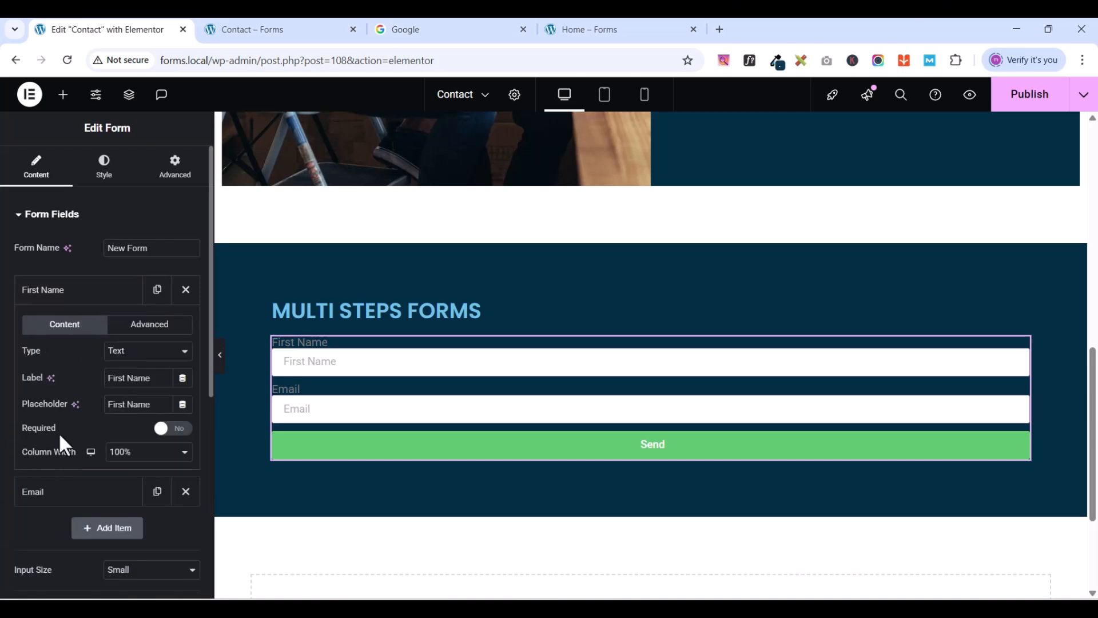
pyautogui.click(114, 455)
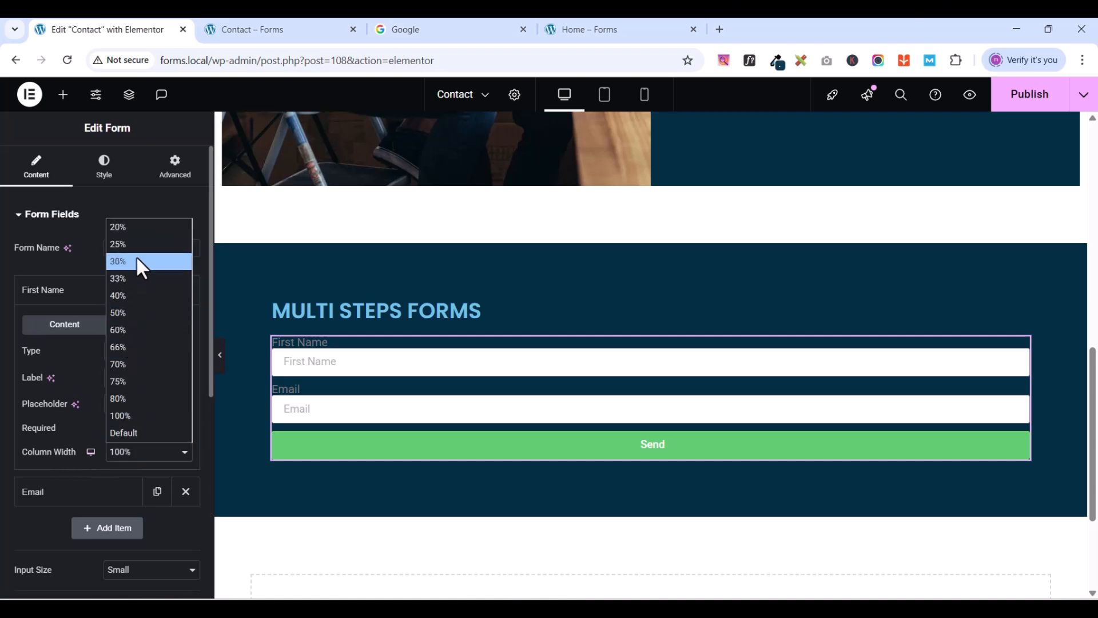
pyautogui.click(142, 323)
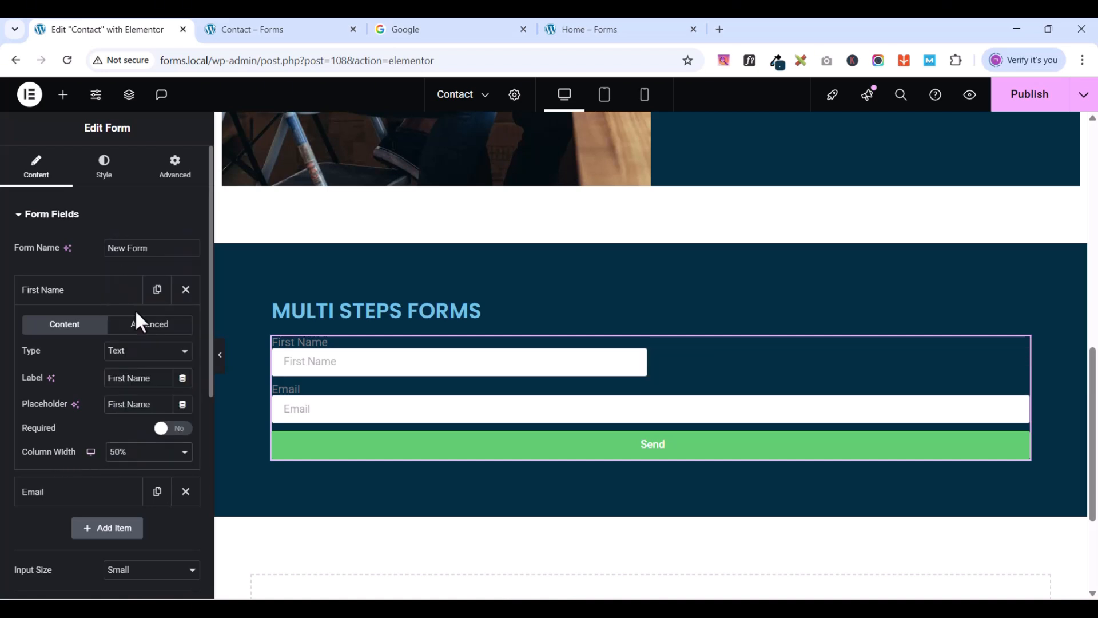
# - Duplicate the First Name field and label the copy "Last Name", following the Home page's form
pyautogui.click(580, 31)
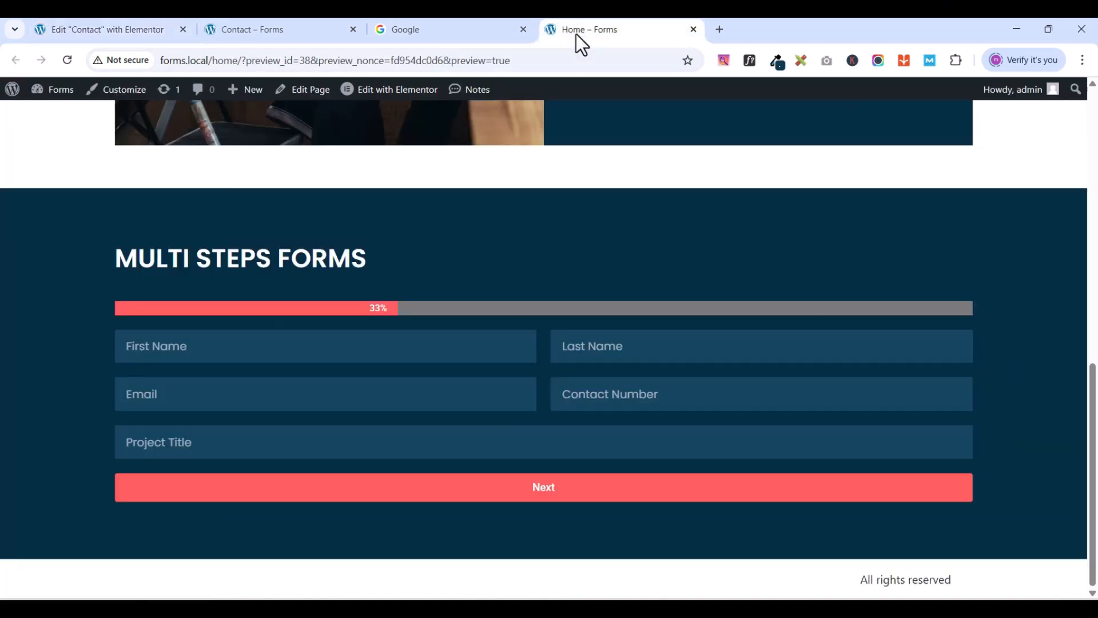
pyautogui.click(118, 30)
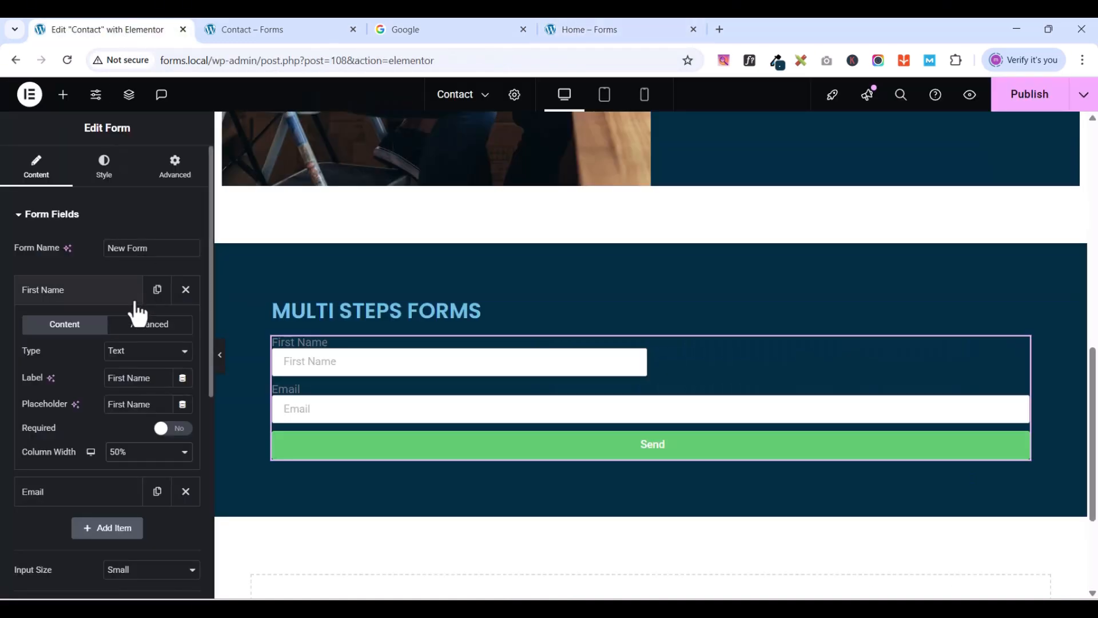
pyautogui.click(64, 298)
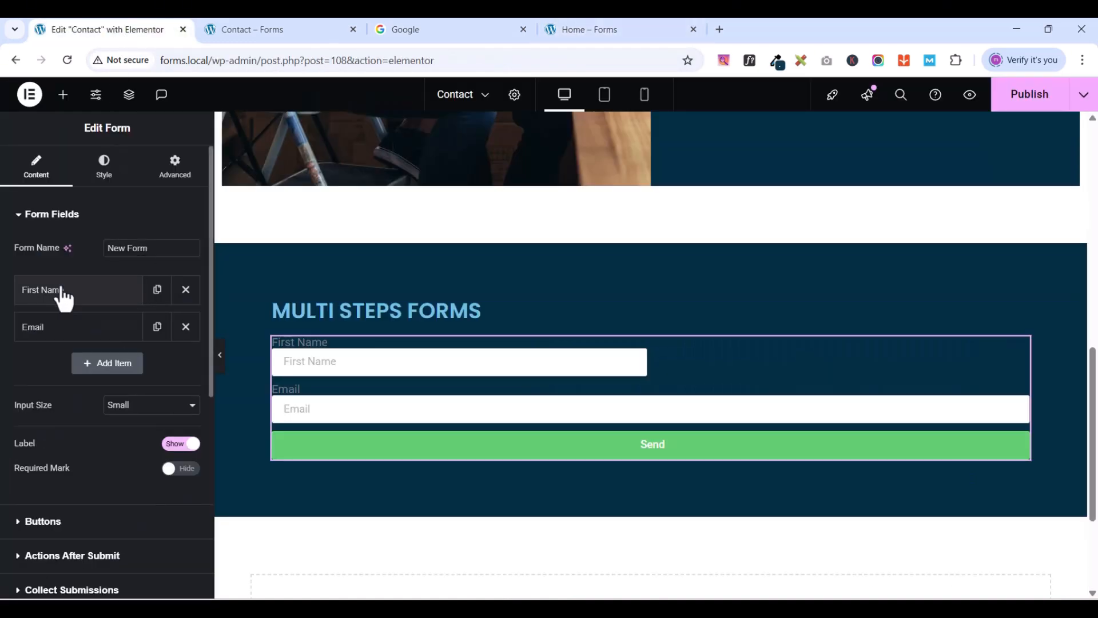
pyautogui.click(158, 291)
pyautogui.click(105, 342)
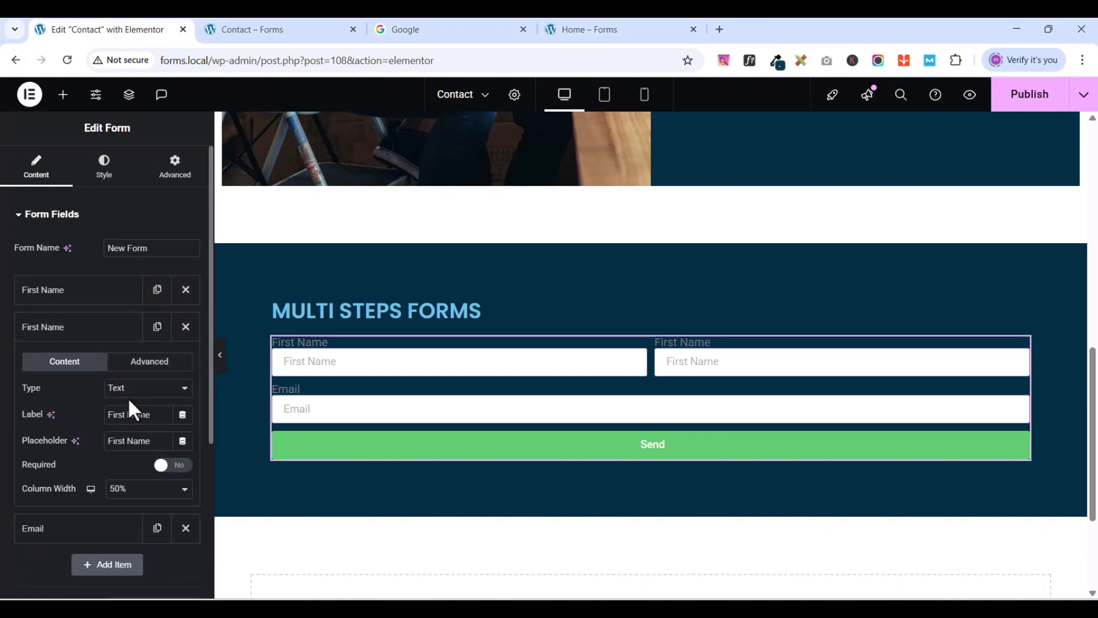
pyautogui.tripleClick(133, 415)
pyautogui.write('La')
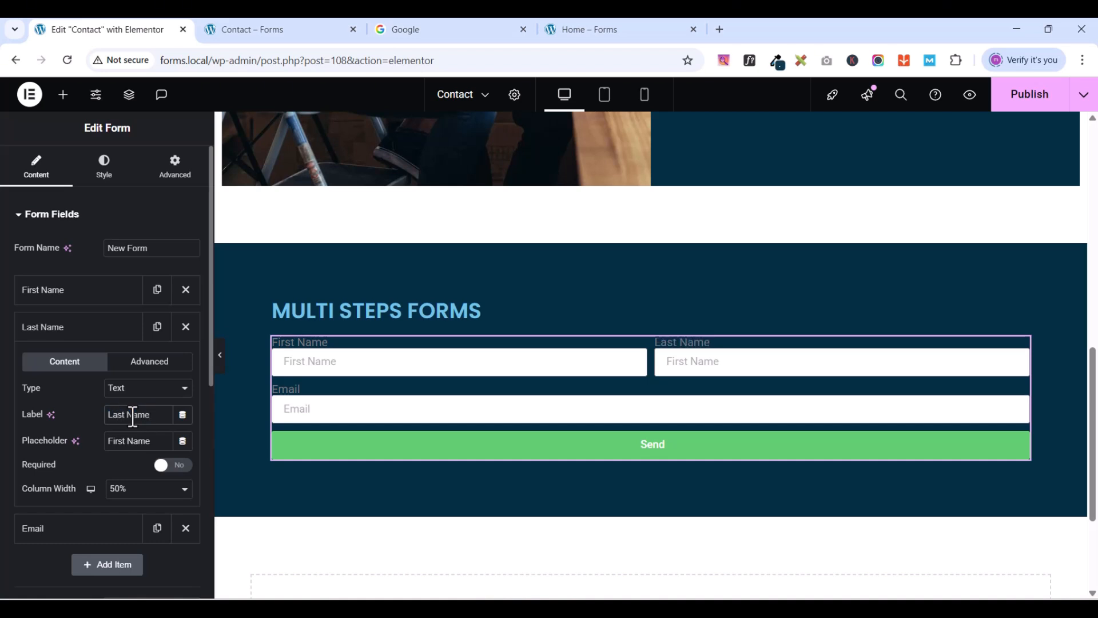
# - Copy the "Last Name" label text into the same field's placeholder and collapse the field's settings
pyautogui.tripleClick(143, 417)
pyautogui.hotkey('ctrl', 'c')
pyautogui.click(142, 442)
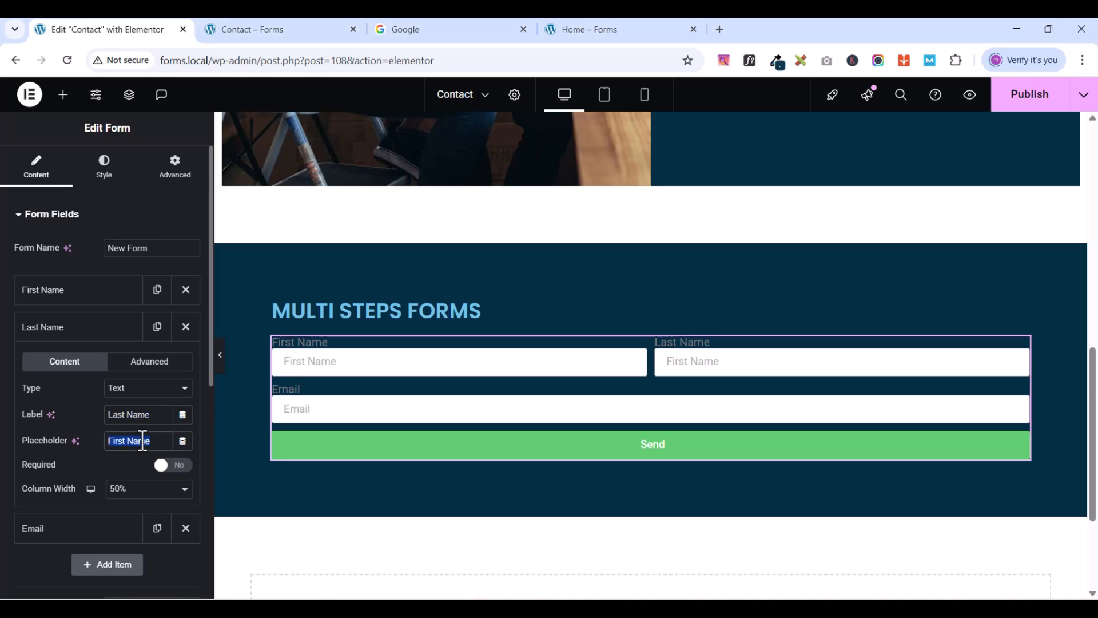
pyautogui.hotkey('ctrl', 'v')
pyautogui.click(74, 335)
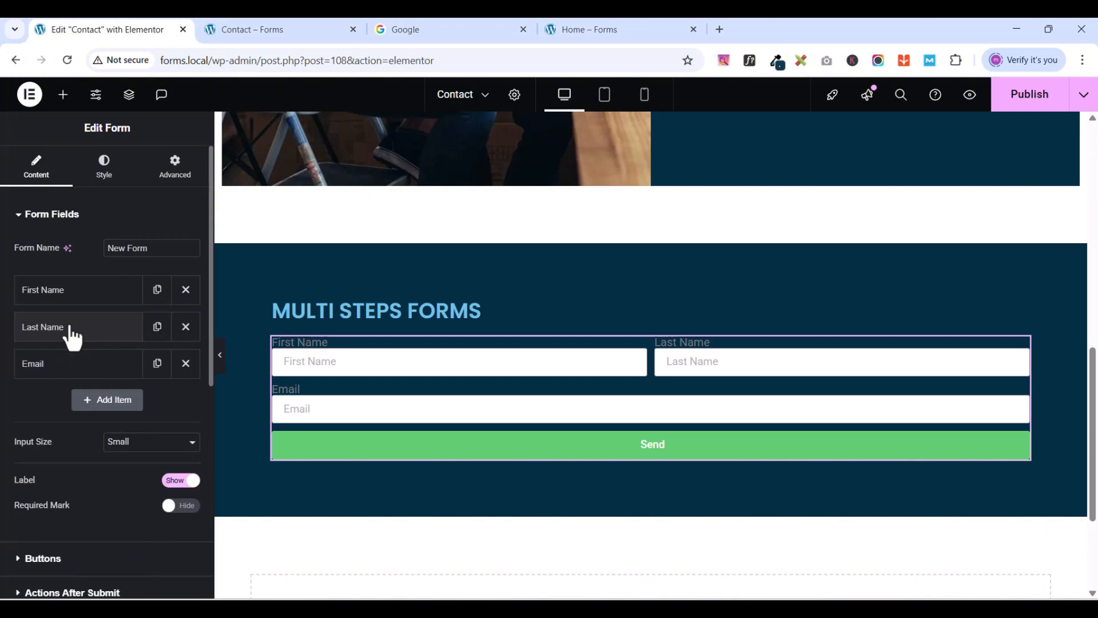
# - Set the Email field's column width to 50% and collapse its settings
pyautogui.click(46, 371)
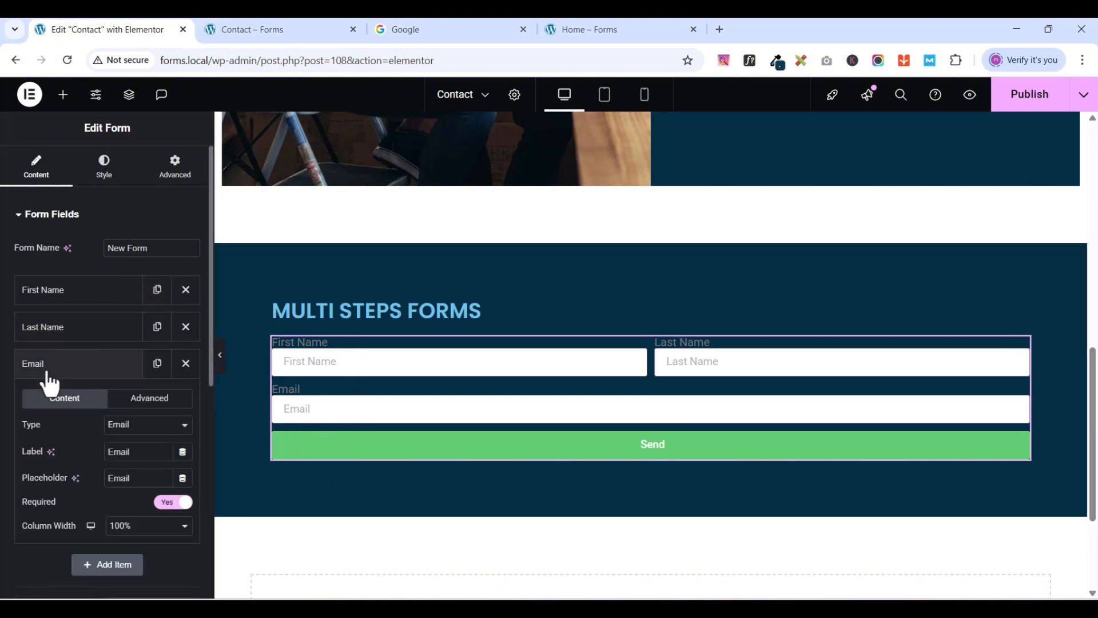
pyautogui.doubleClick(127, 453)
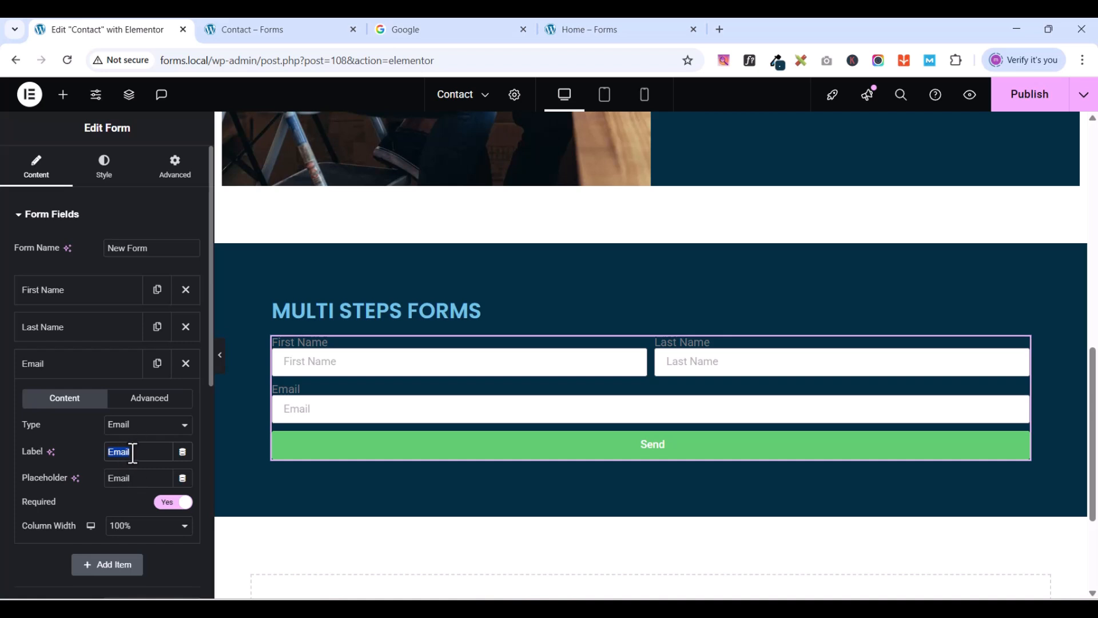
pyautogui.click(137, 525)
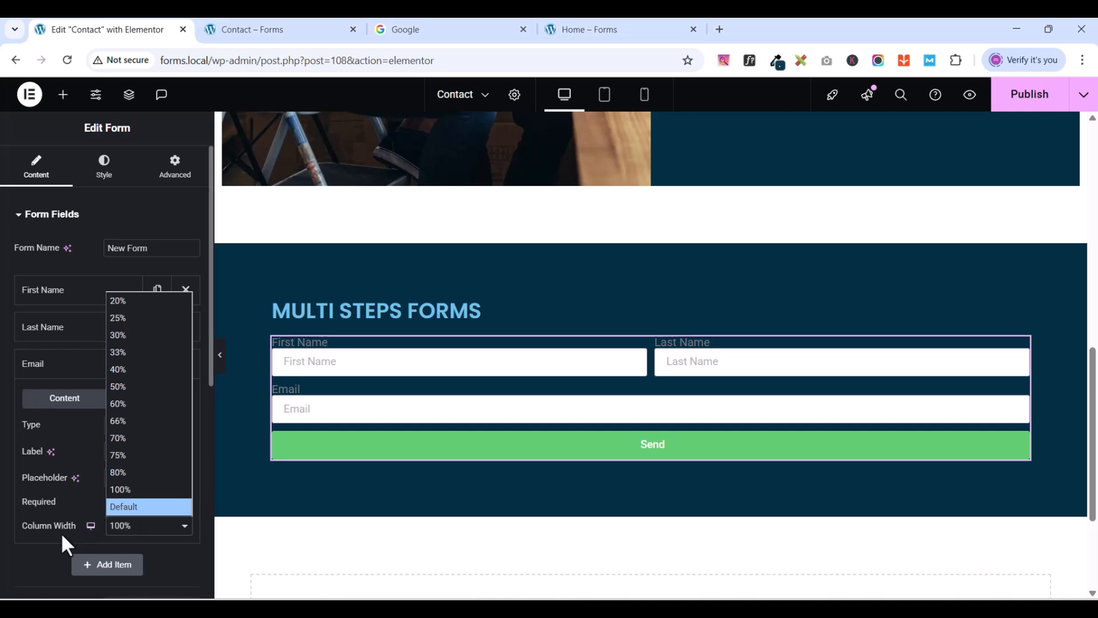
pyautogui.click(139, 386)
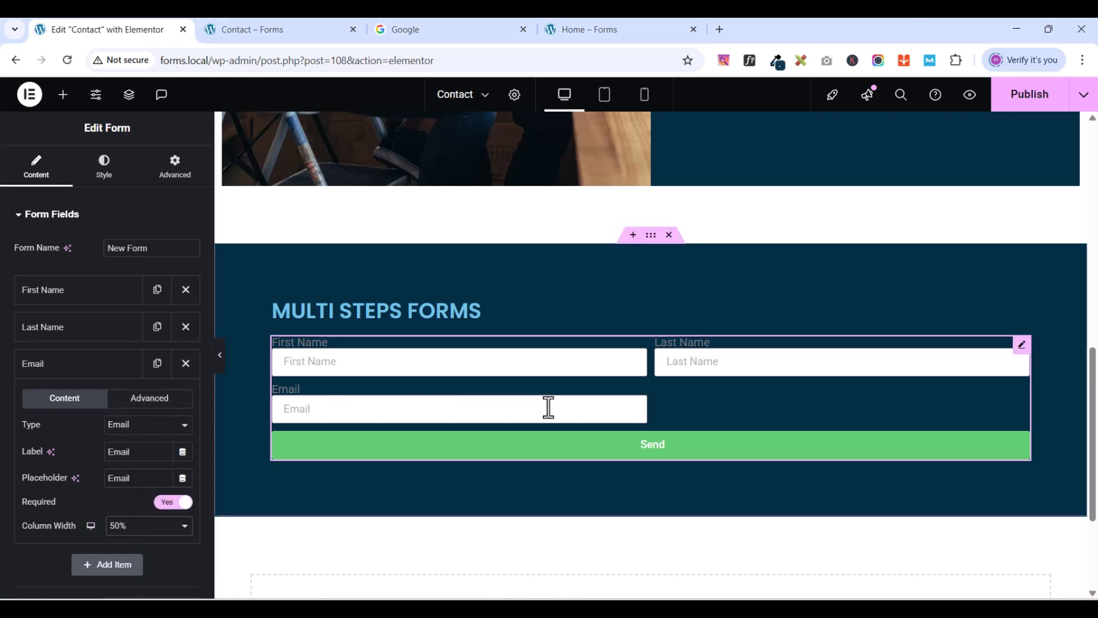
pyautogui.click(75, 373)
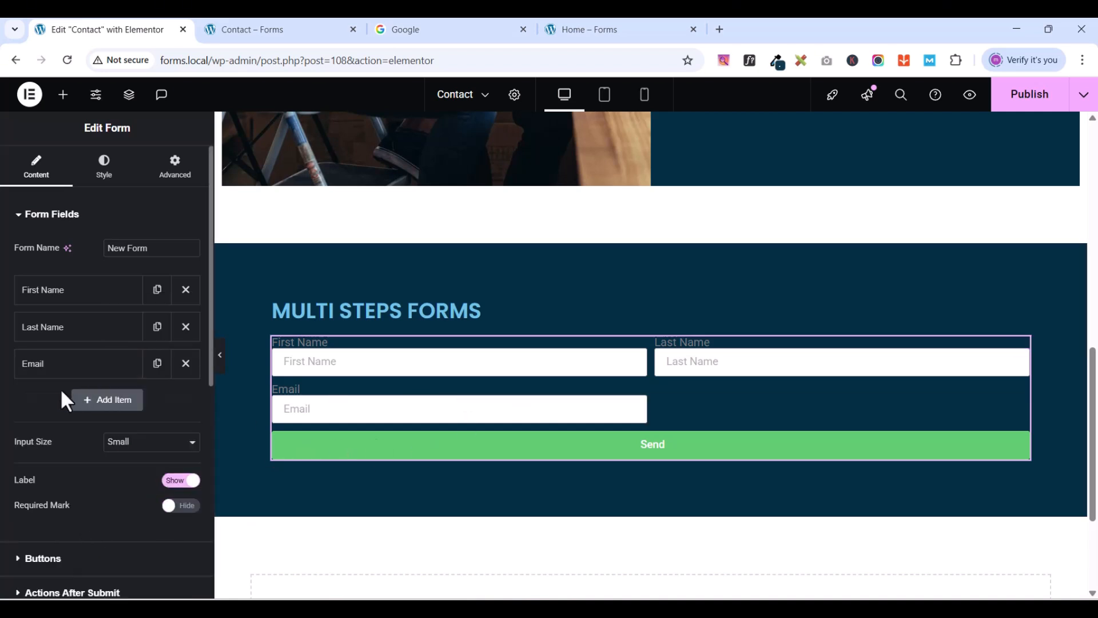
# - Following the Home page's form, duplicate the Email field and change the copy's type to Tel
pyautogui.click(652, 40)
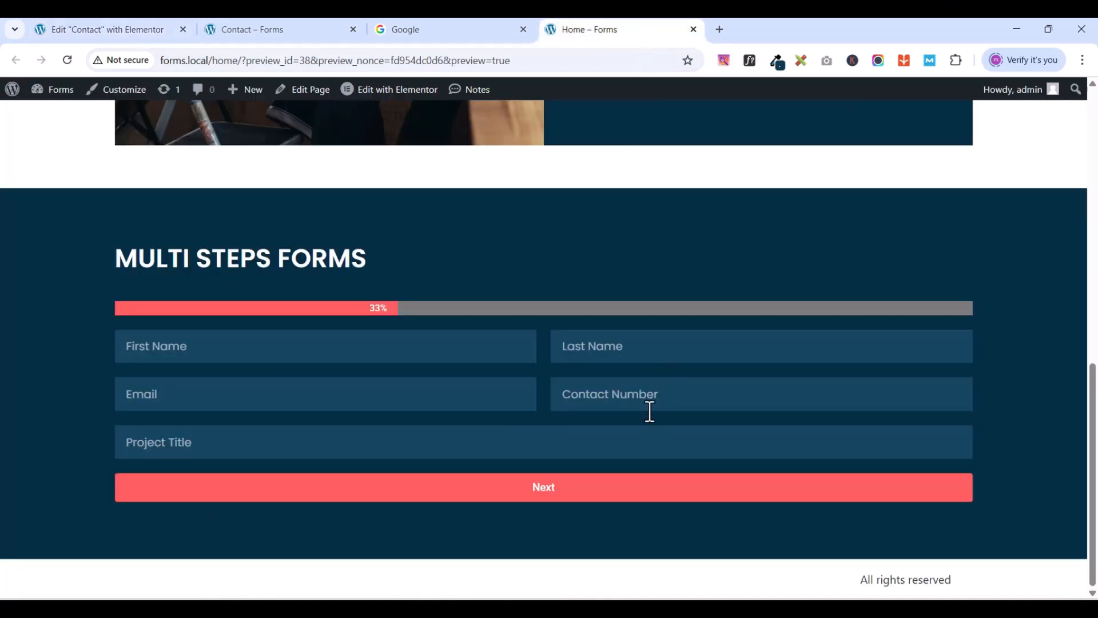
pyautogui.click(140, 28)
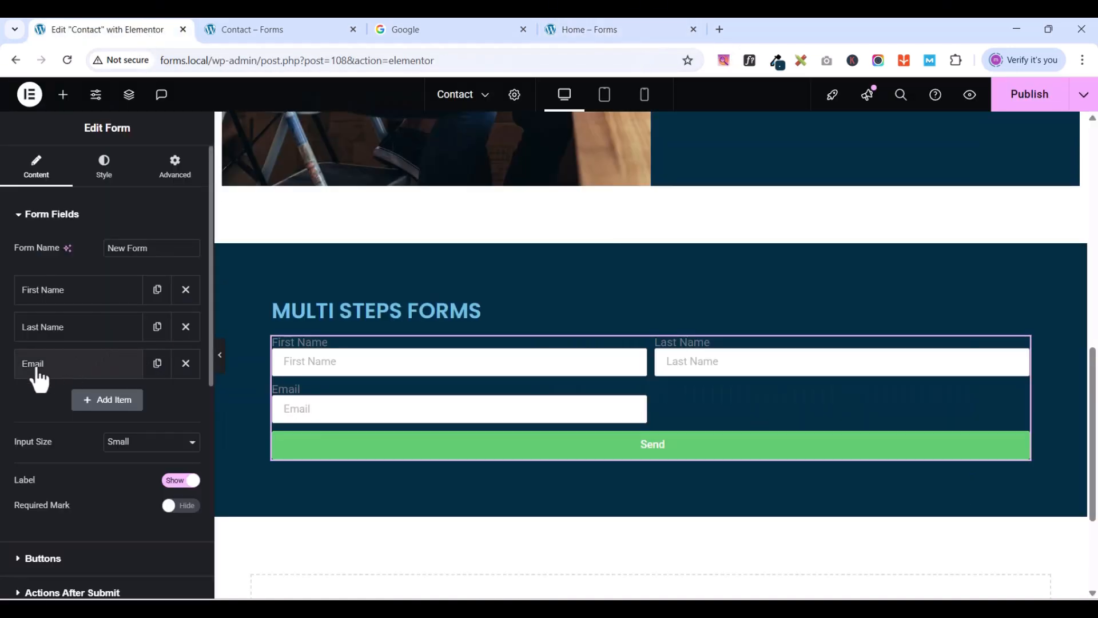
pyautogui.click(157, 364)
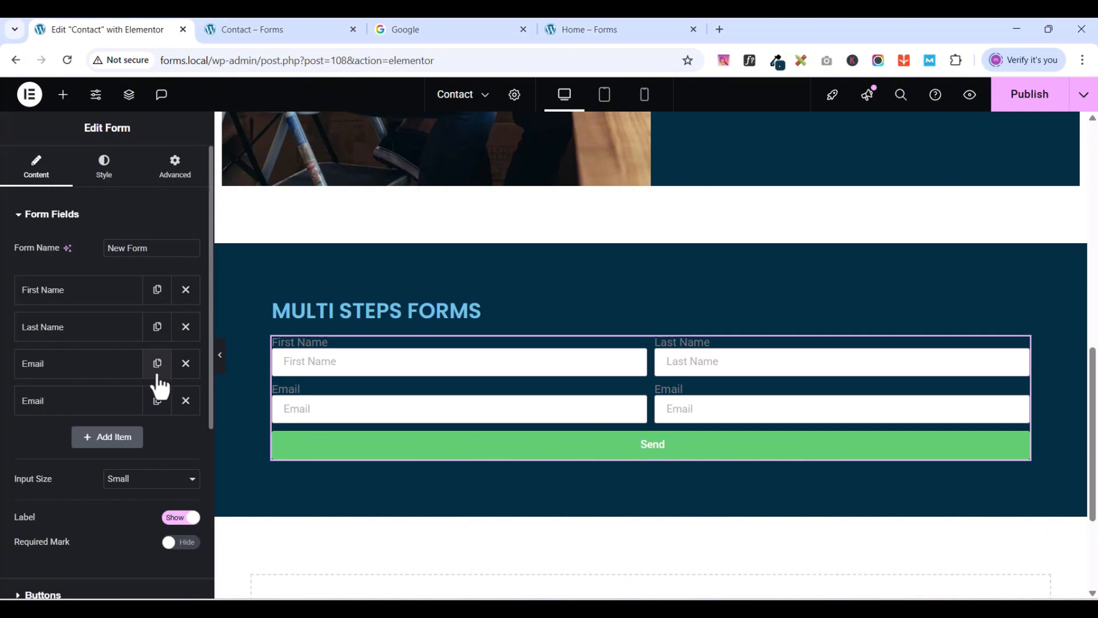
pyautogui.click(89, 404)
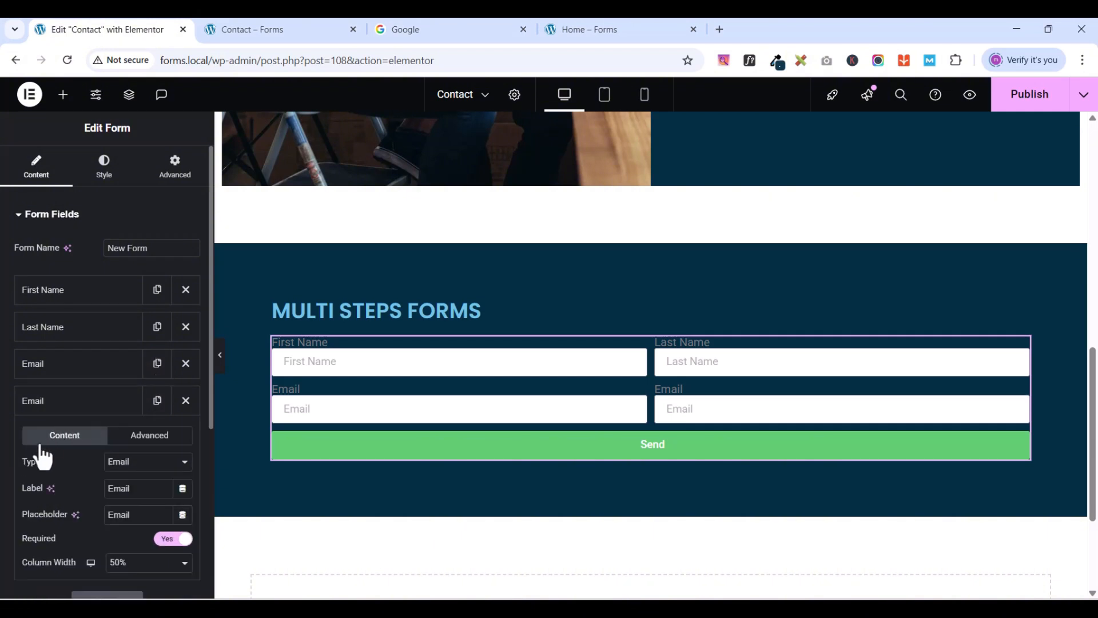
pyautogui.click(124, 463)
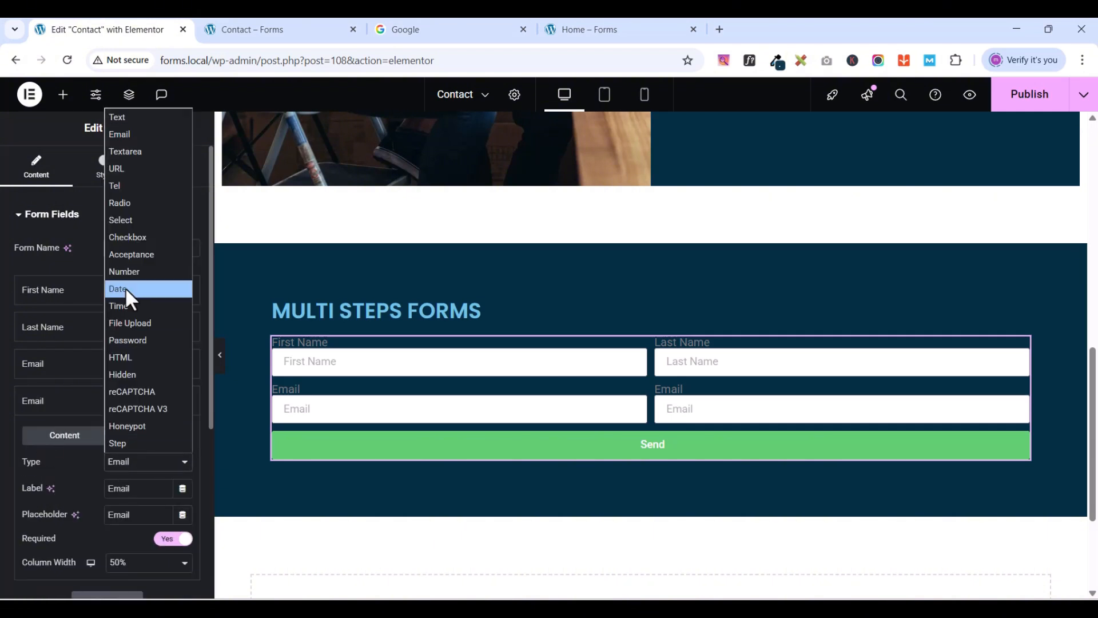
pyautogui.click(122, 187)
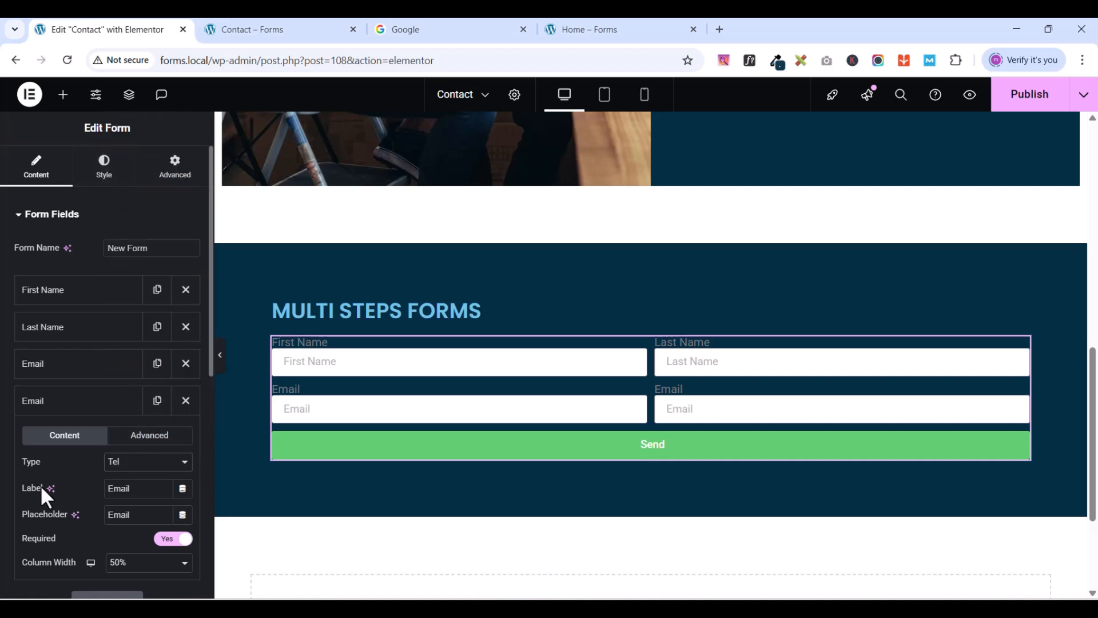
# - Set the Tel field's label and placeholder to "Contact Number" and collapse its settings
pyautogui.doubleClick(143, 491)
pyautogui.write('Contact')
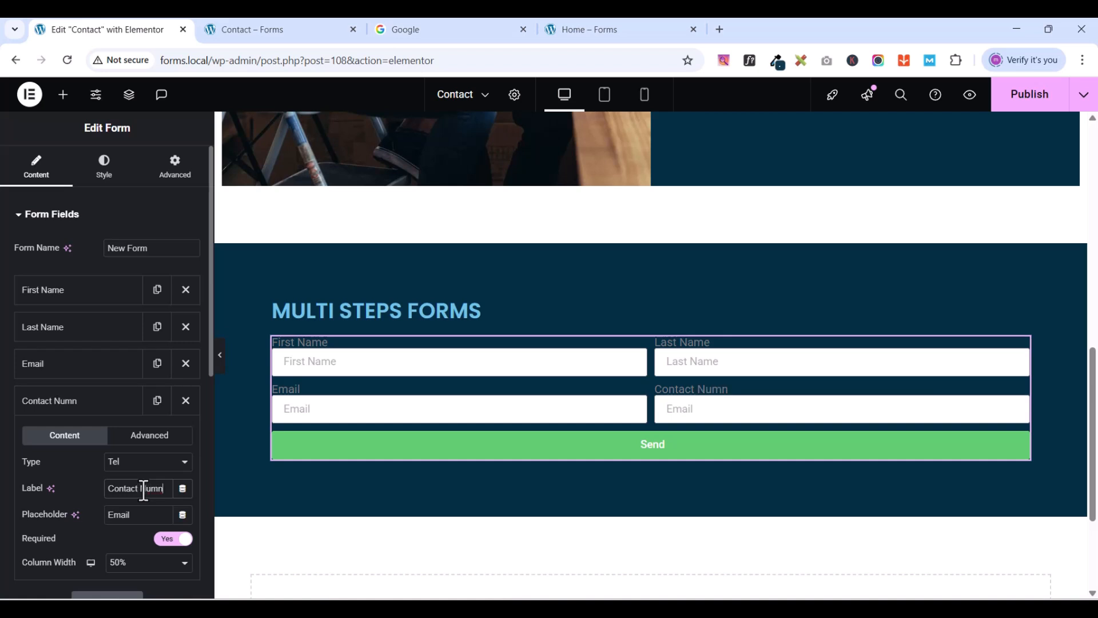
pyautogui.write(' Number')
pyautogui.hotkey('ctrl', 'a')
pyautogui.hotkey('ctrl', 'c')
pyautogui.click(141, 515)
pyautogui.hotkey('ctrl', 'v')
pyautogui.scroll(-3, 140, 503)
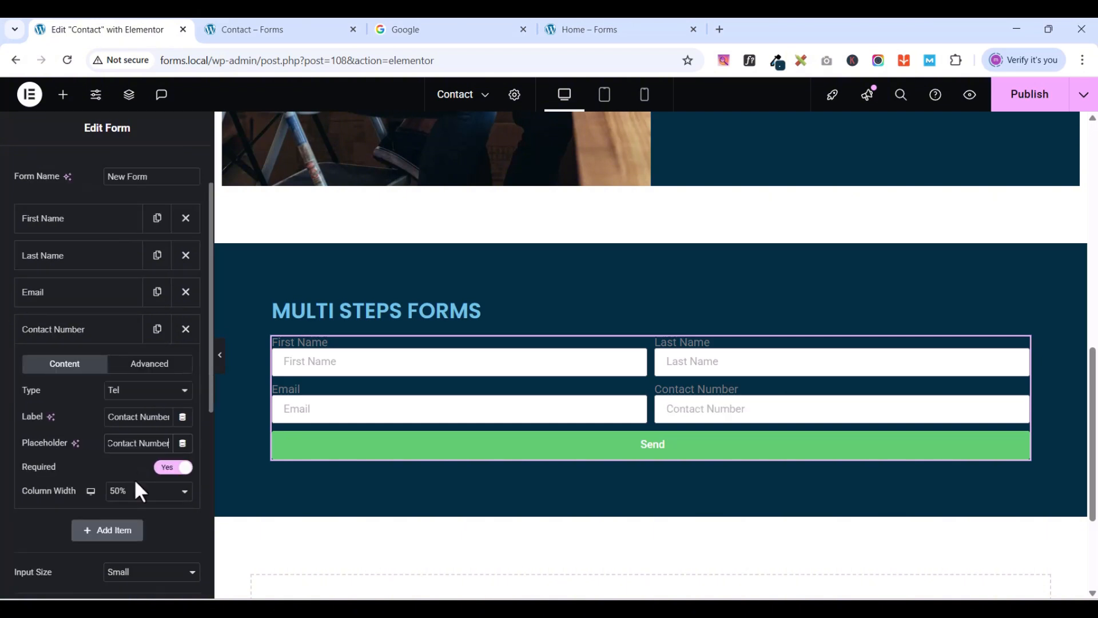
pyautogui.click(34, 259)
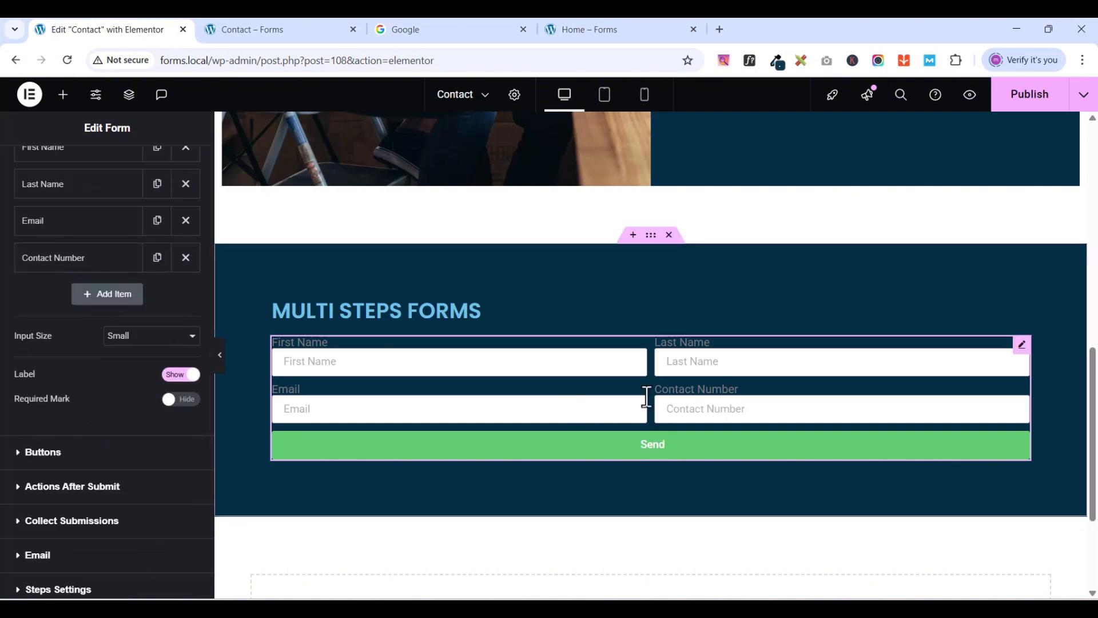
# - Add a Text field after Contact Number and label it "Project Title"
pyautogui.scroll(1, 118, 426)
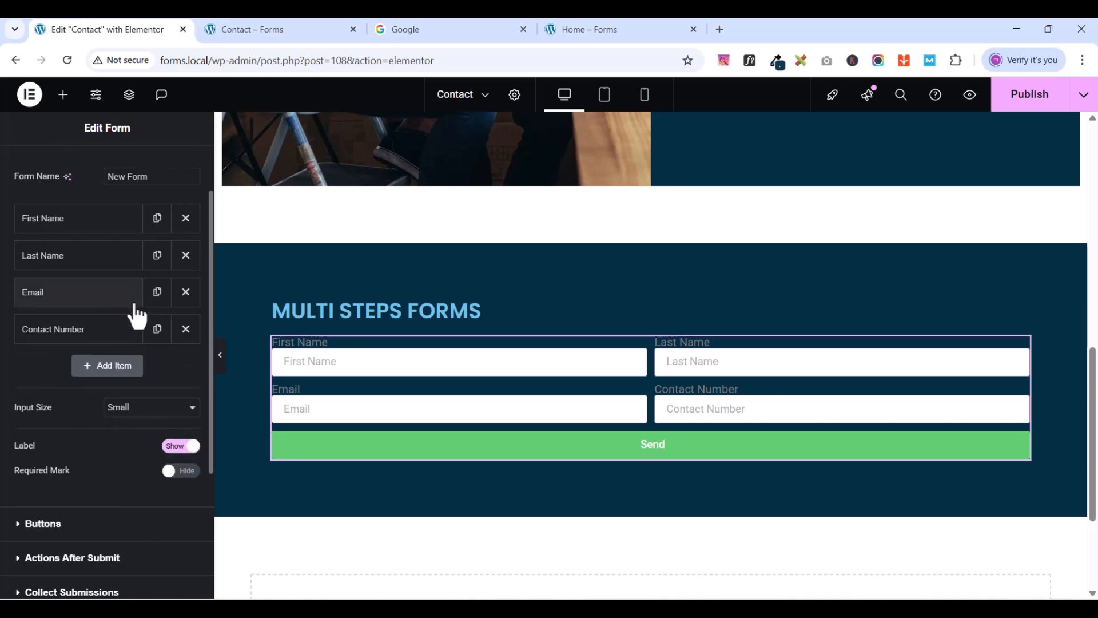
pyautogui.click(112, 369)
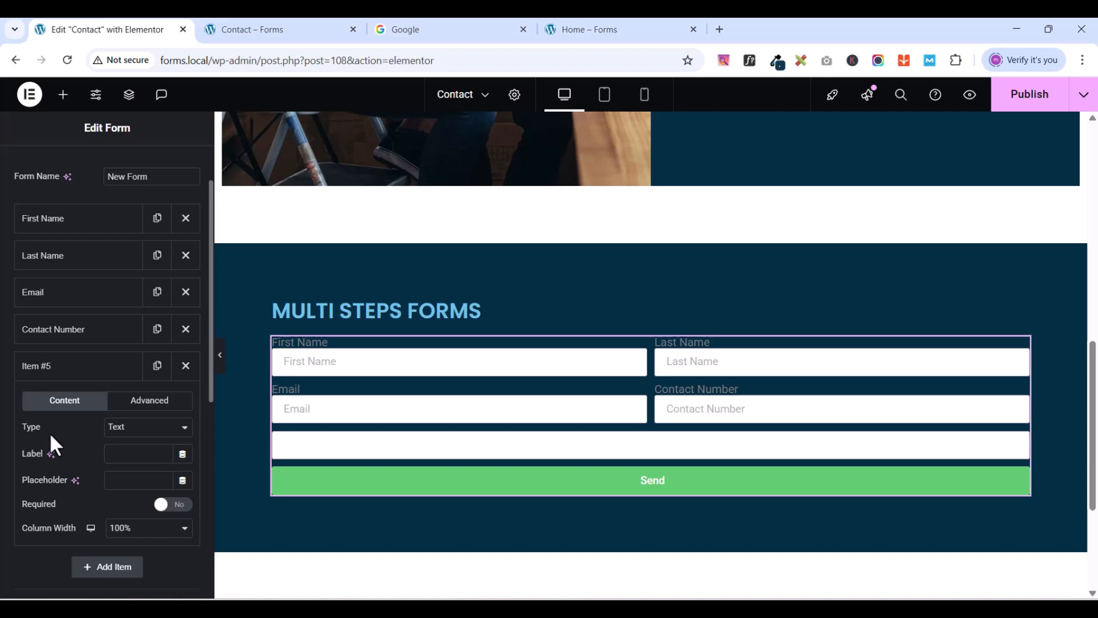
pyautogui.click(118, 429)
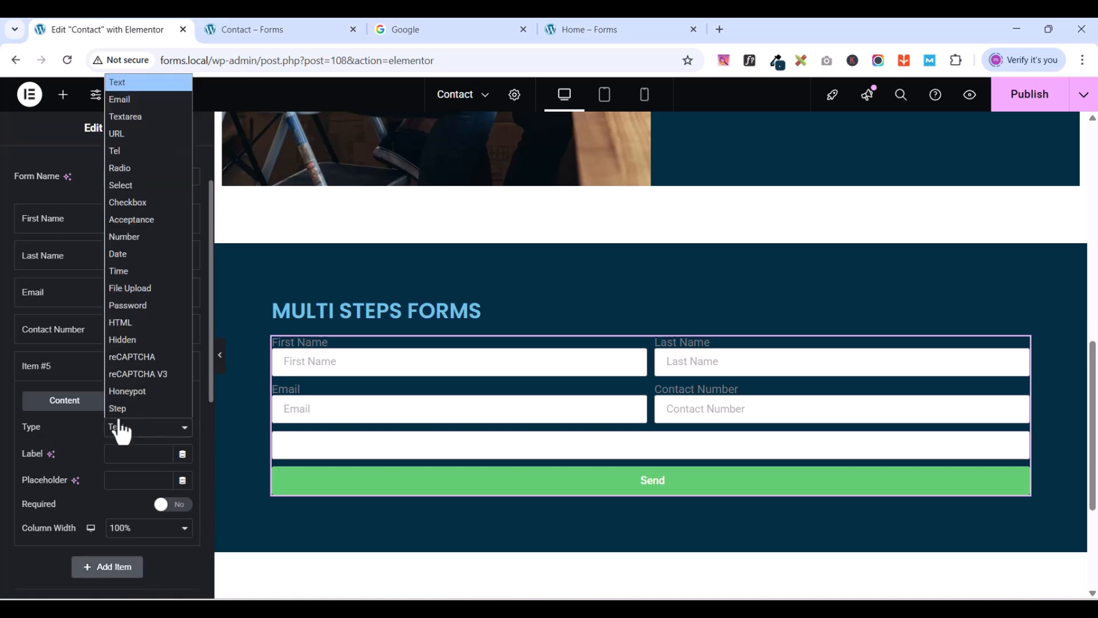
pyautogui.click(134, 83)
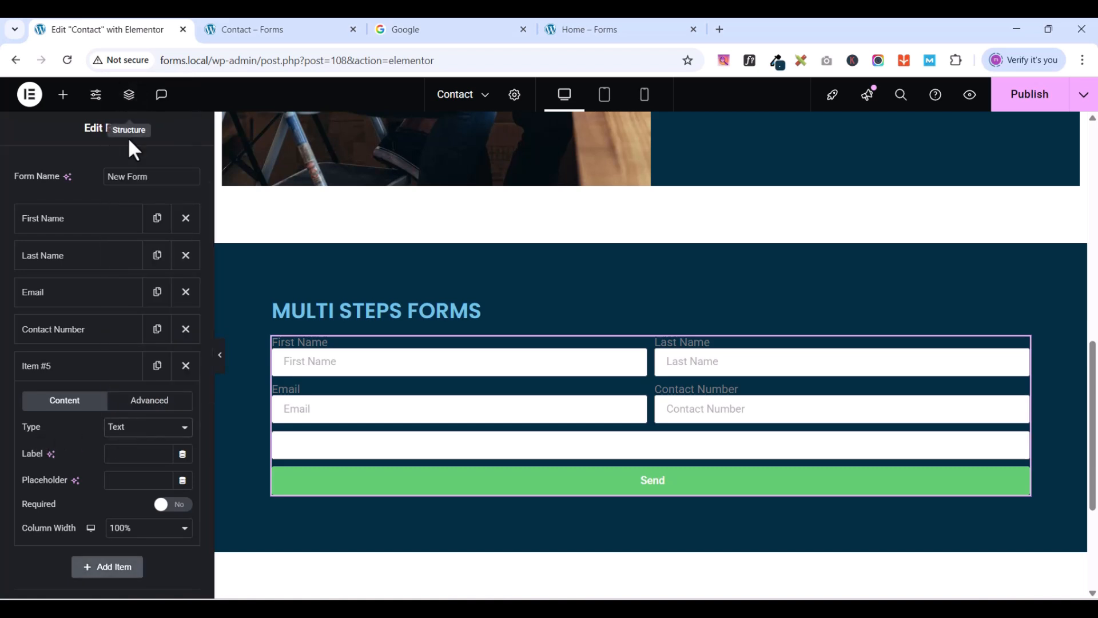
pyautogui.click(121, 450)
pyautogui.write('P')
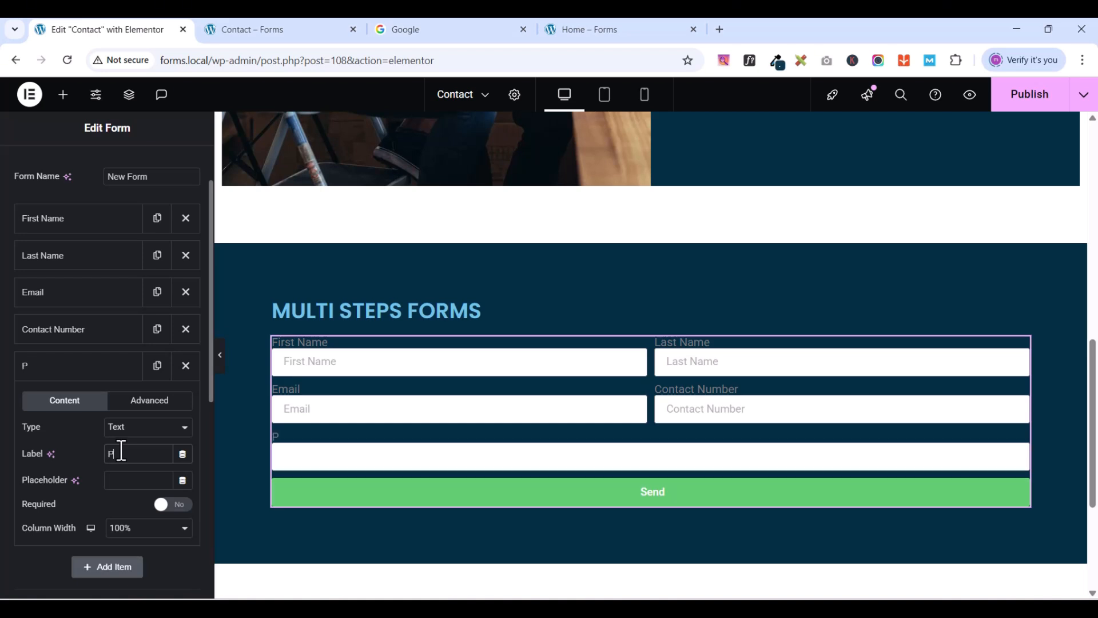
pyautogui.write('roject')
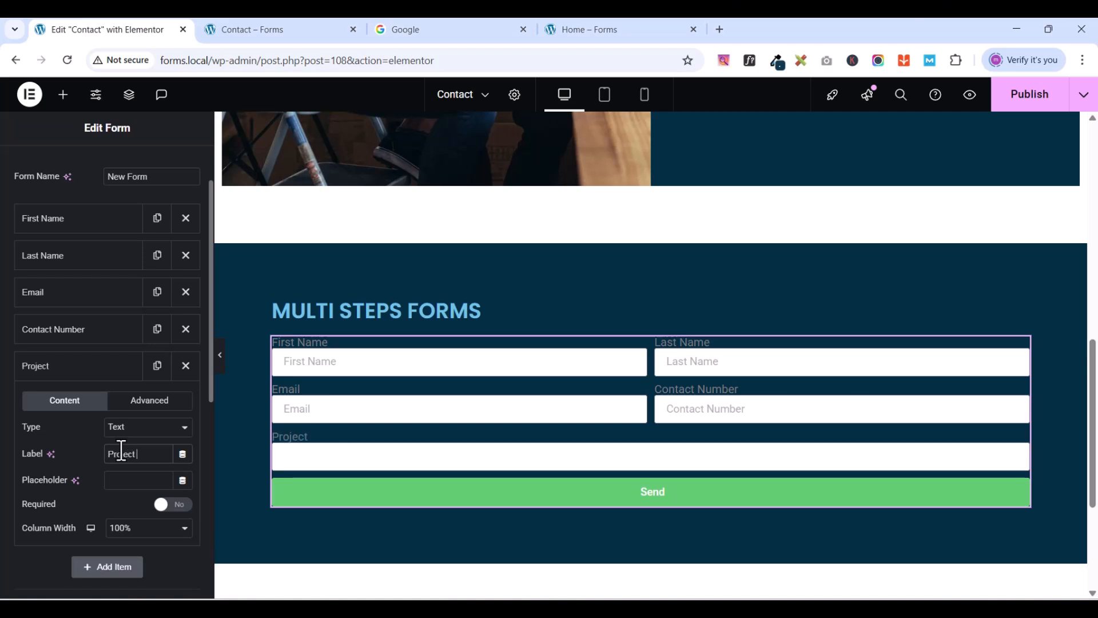
pyautogui.write(' Title')
# - Copy the "Project Title" label text into the same field's placeholder and collapse the field's settings
pyautogui.hotkey('ctrl', 'a')
pyautogui.hotkey('ctrl', 'c')
pyautogui.click(131, 486)
pyautogui.hotkey('ctrl', 'v')
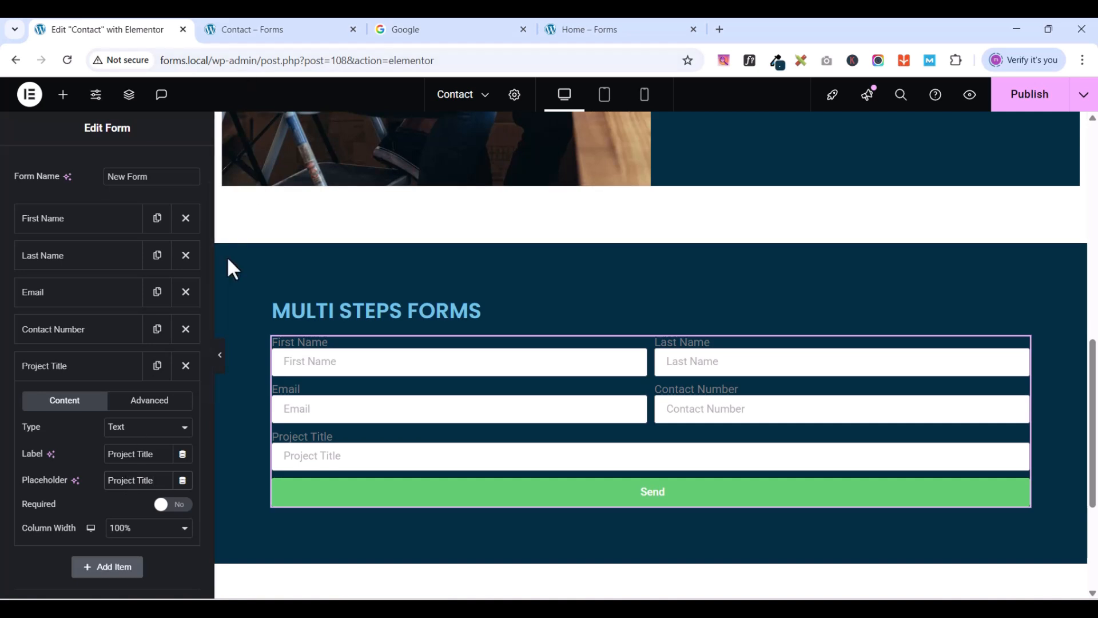
pyautogui.scroll(2, 522, 399)
pyautogui.scroll(5, 530, 441)
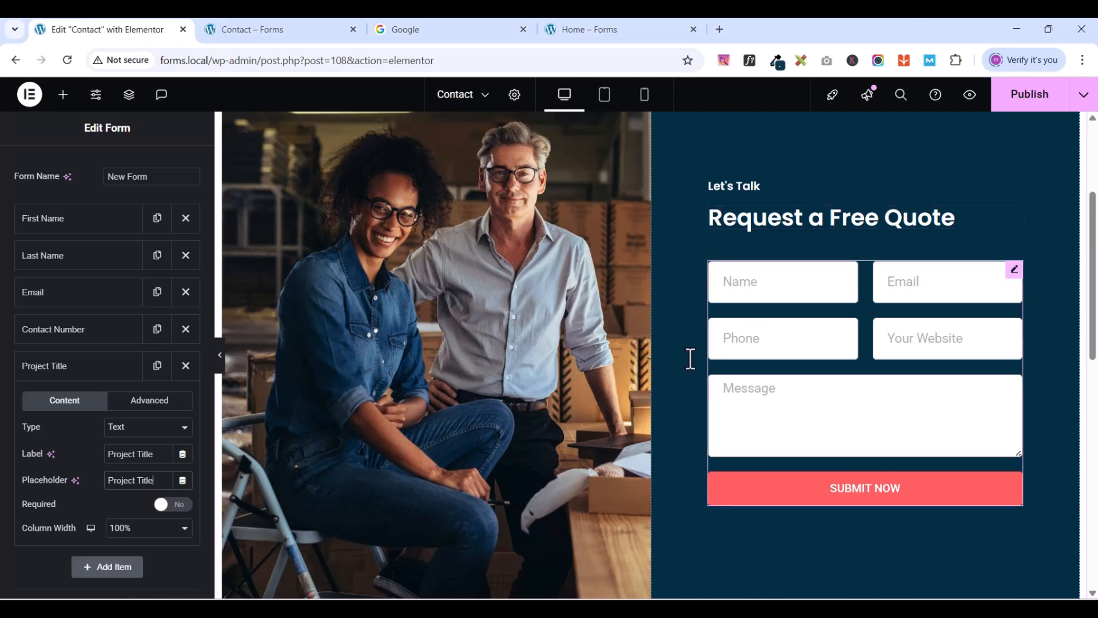
pyautogui.scroll(-9, 521, 423)
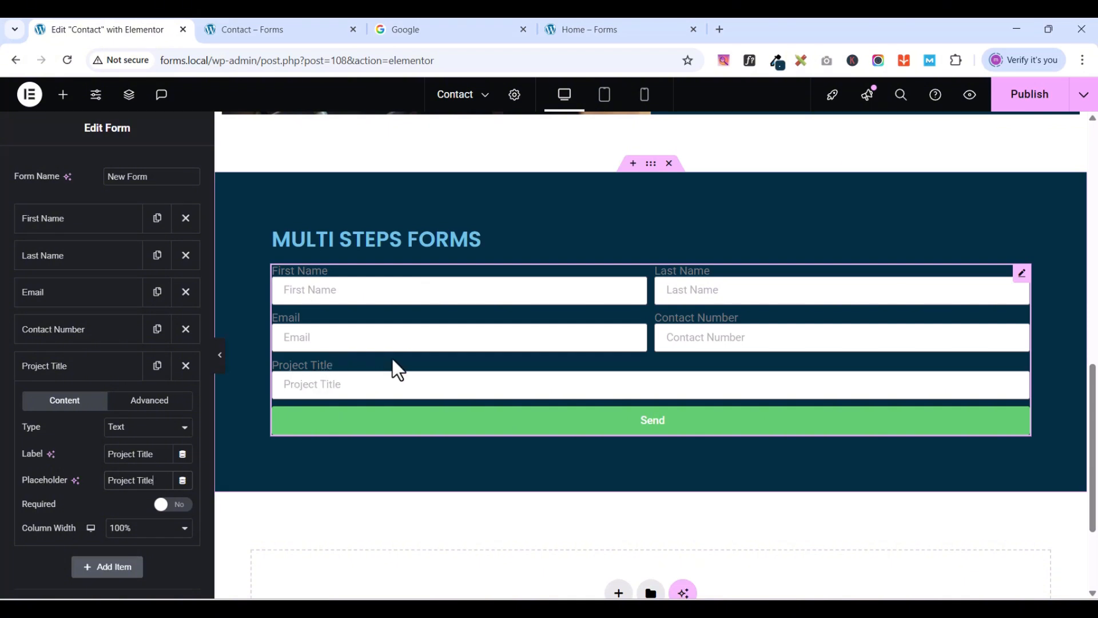
pyautogui.click(70, 384)
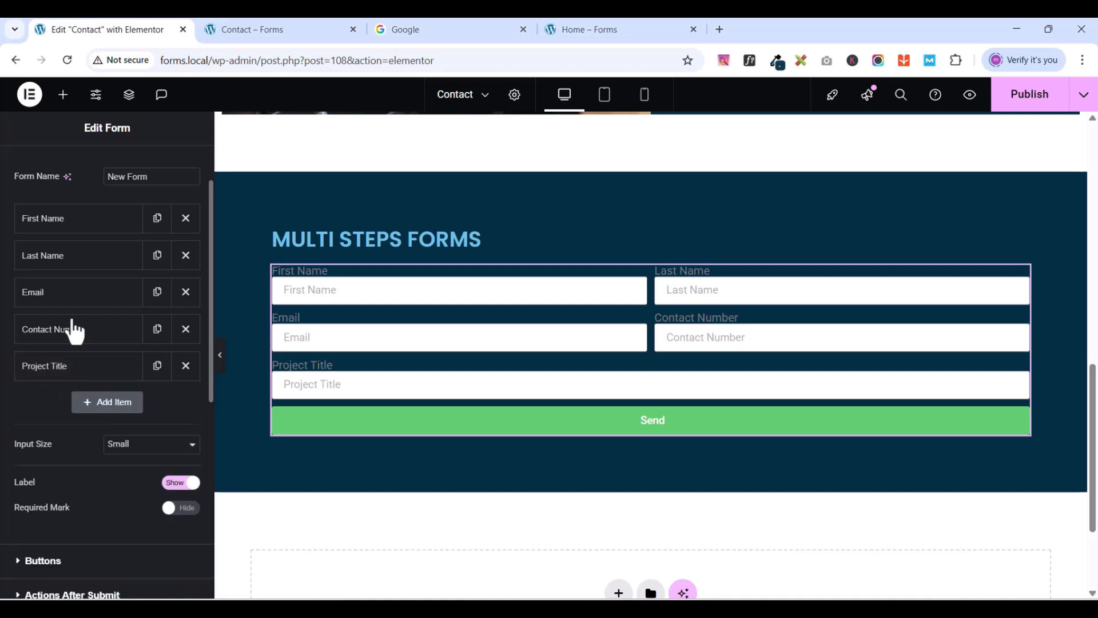
# - Check the second step of the Home page's form, and add a Radio field after Project Title in the Contact form
pyautogui.click(614, 33)
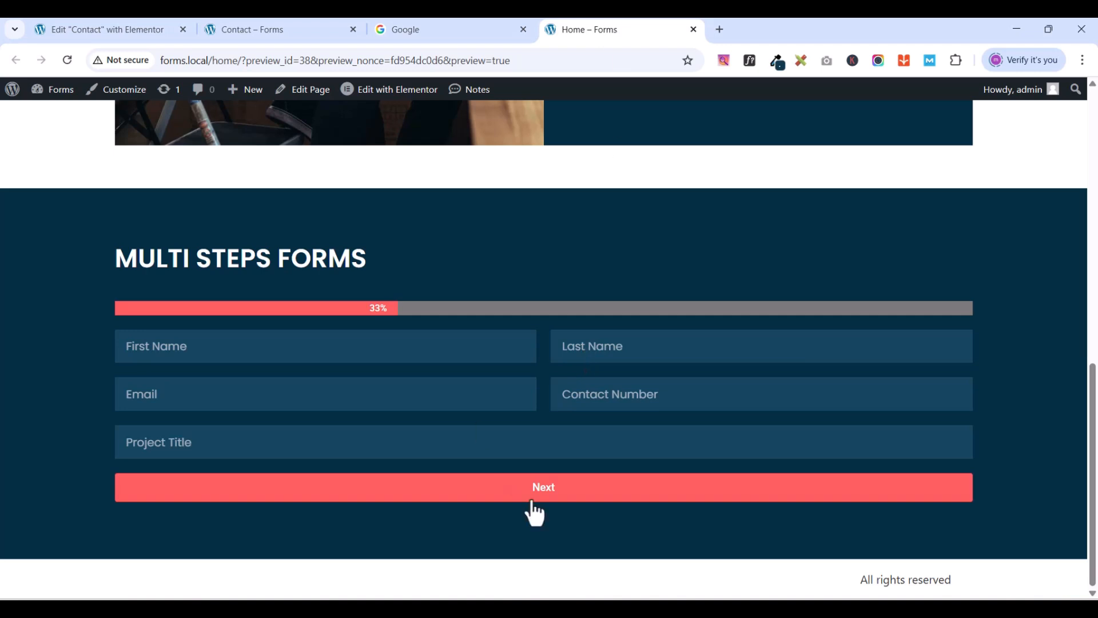
pyautogui.click(563, 496)
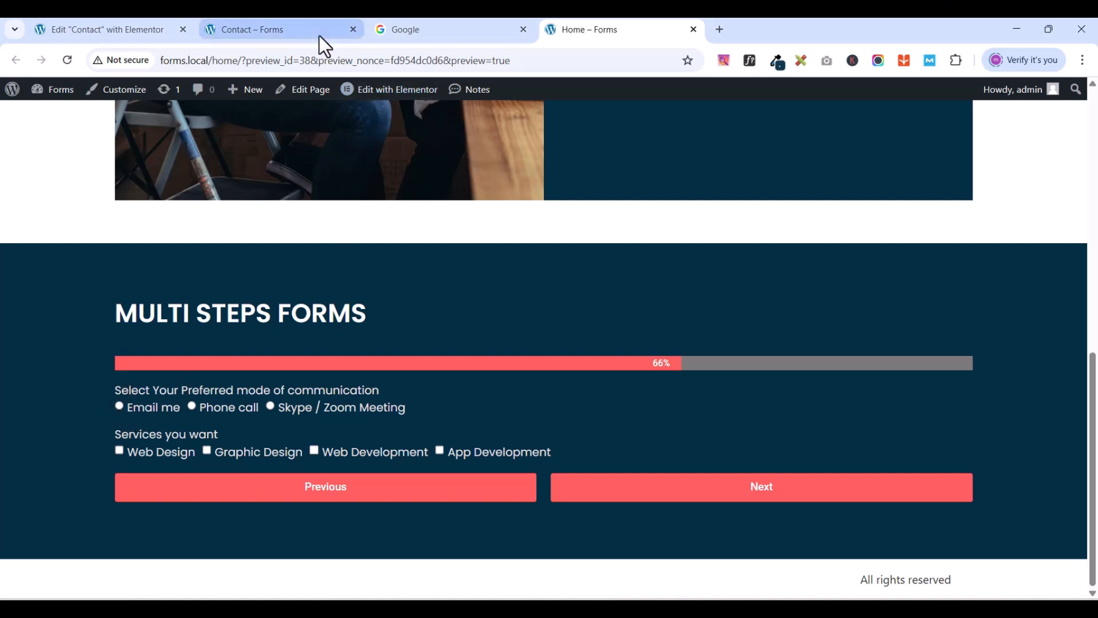
pyautogui.click(102, 33)
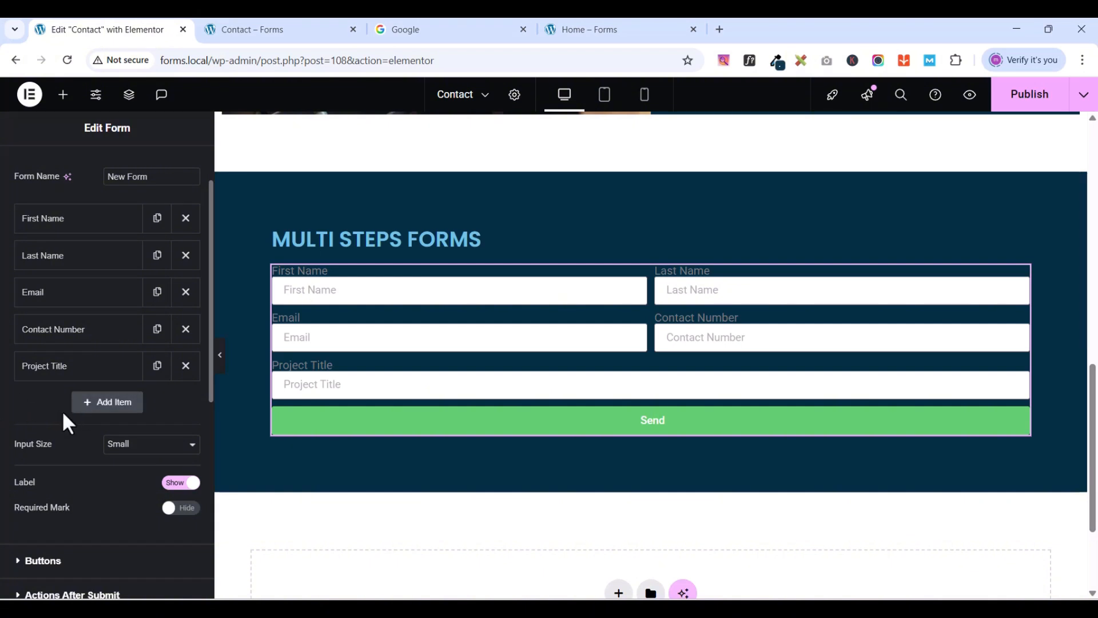
pyautogui.click(102, 405)
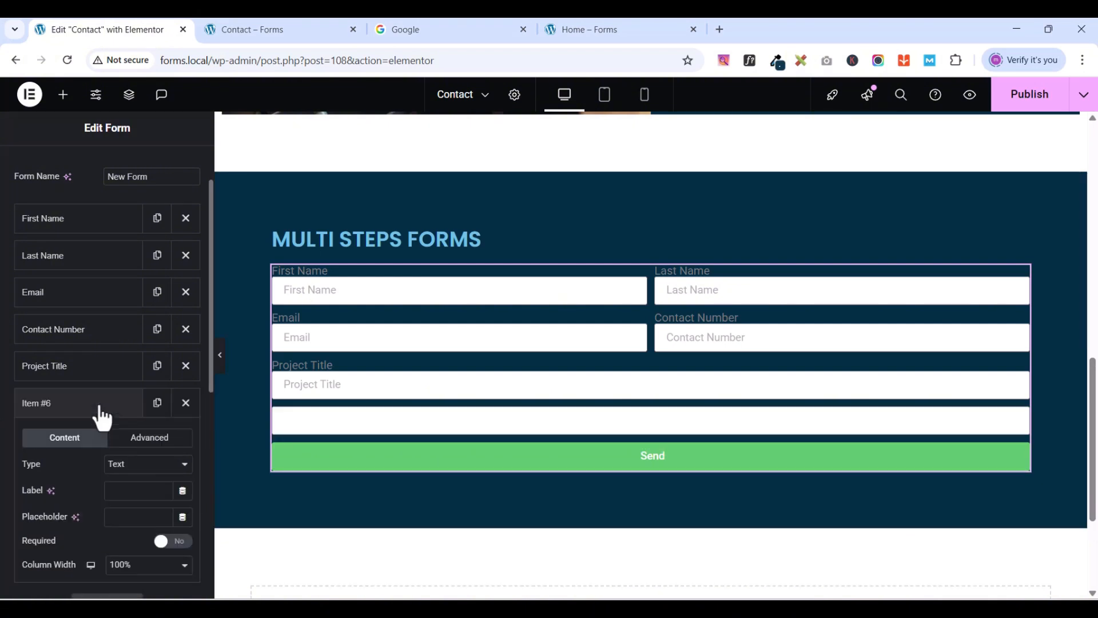
pyautogui.click(143, 465)
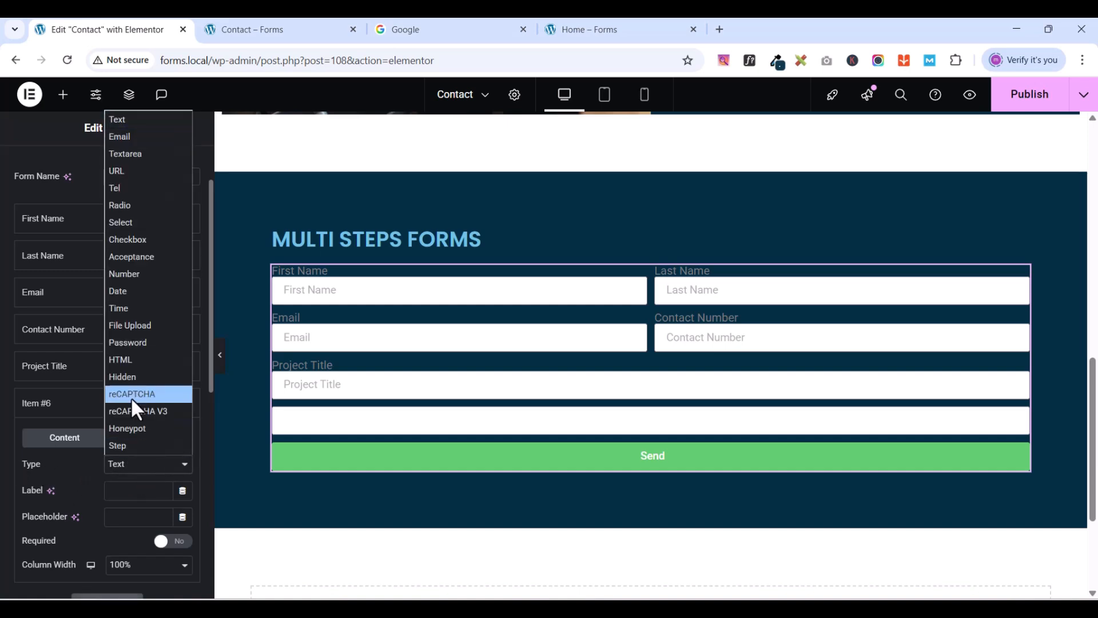
pyautogui.click(125, 207)
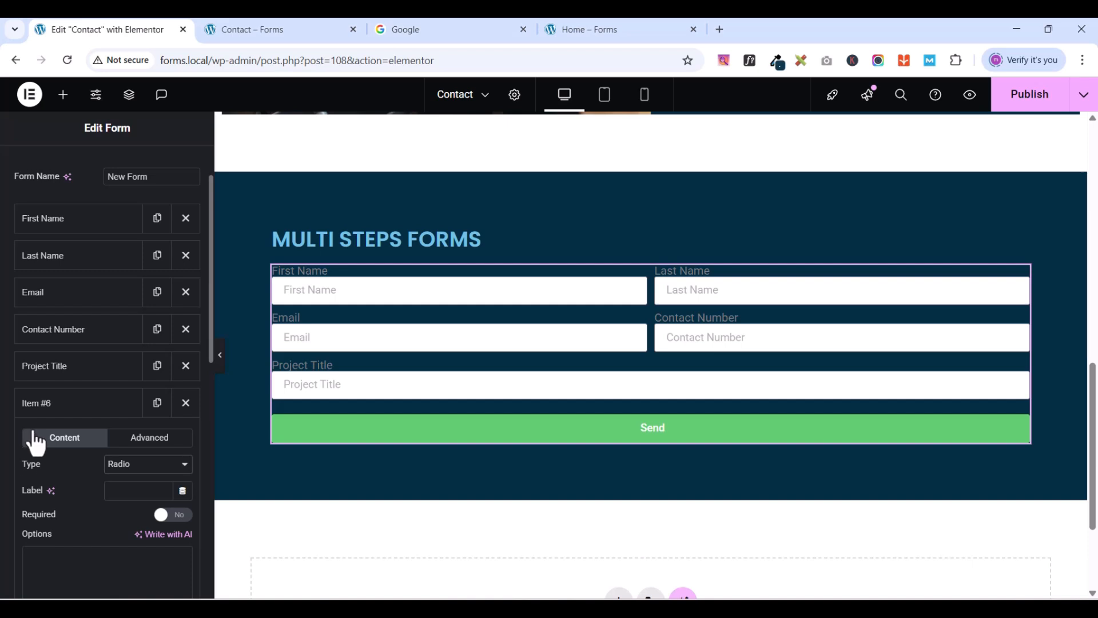
# - Label the Radio field "Select Your Preferred mode of communication", copying the text from the Home page's form
pyautogui.scroll(-3, 75, 496)
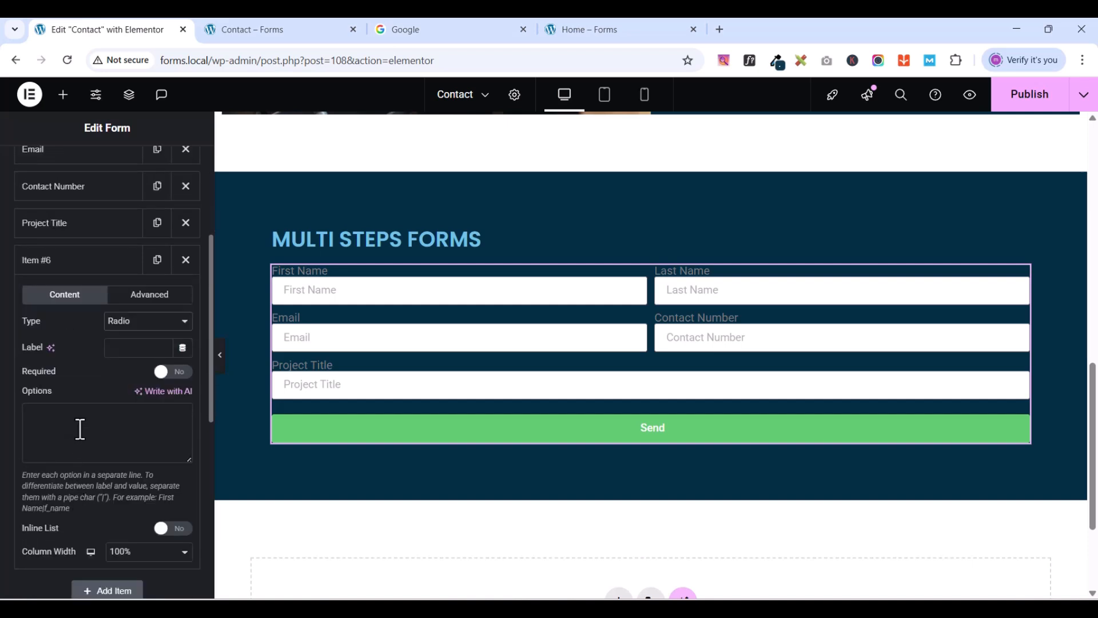
pyautogui.click(118, 347)
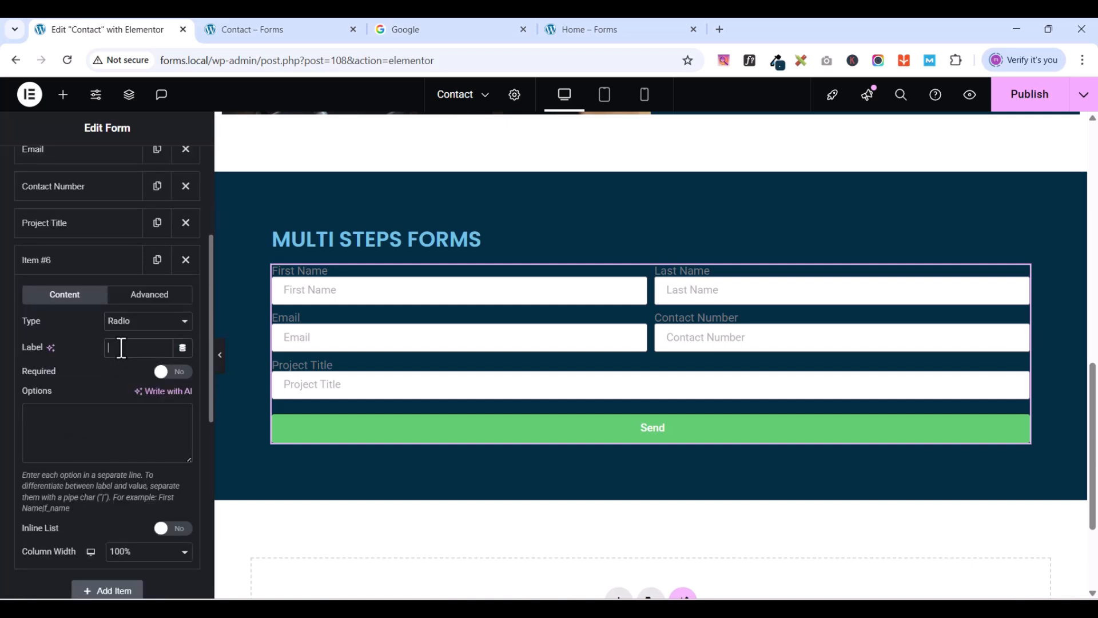
pyautogui.click(587, 31)
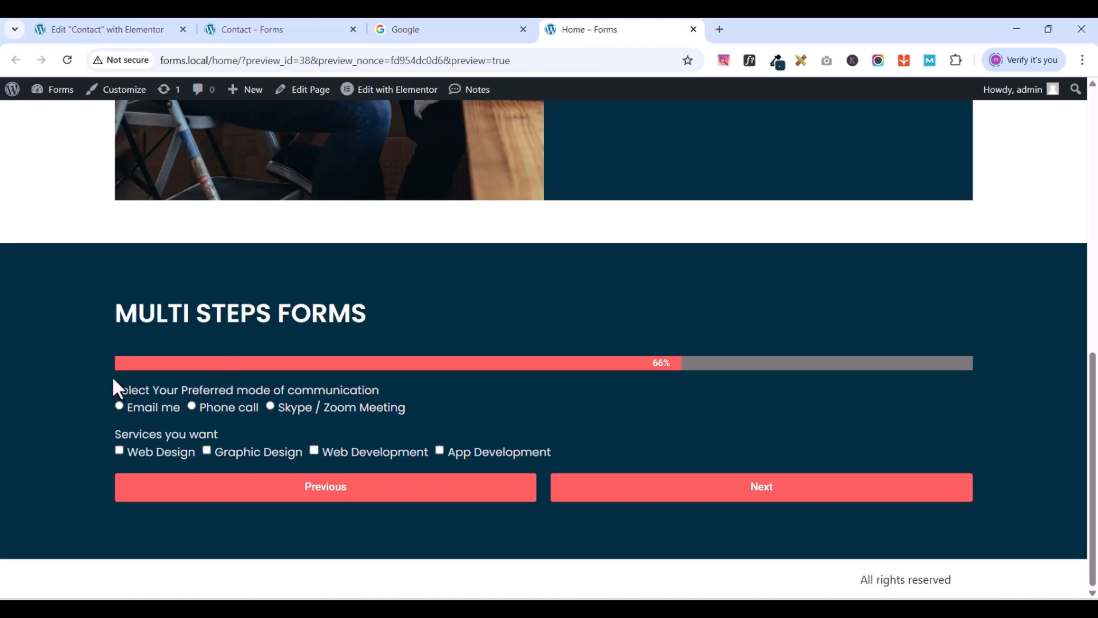
pyautogui.moveTo(113, 383); pyautogui.dragTo(385, 403)
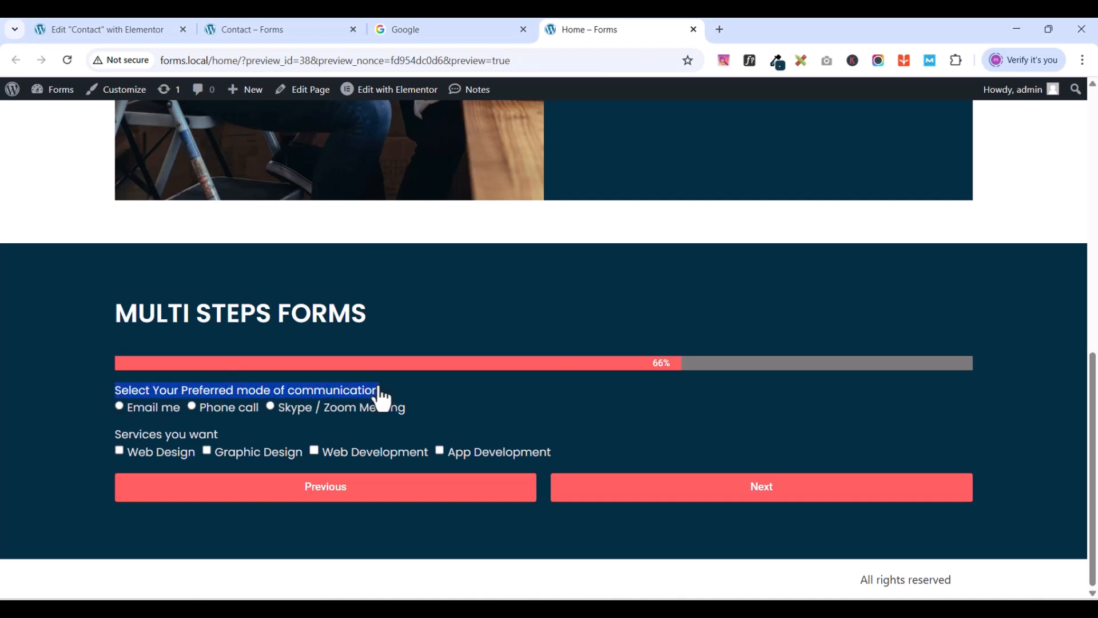
pyautogui.rightClick(382, 397)
pyautogui.click(430, 179)
pyautogui.click(80, 28)
pyautogui.click(120, 341)
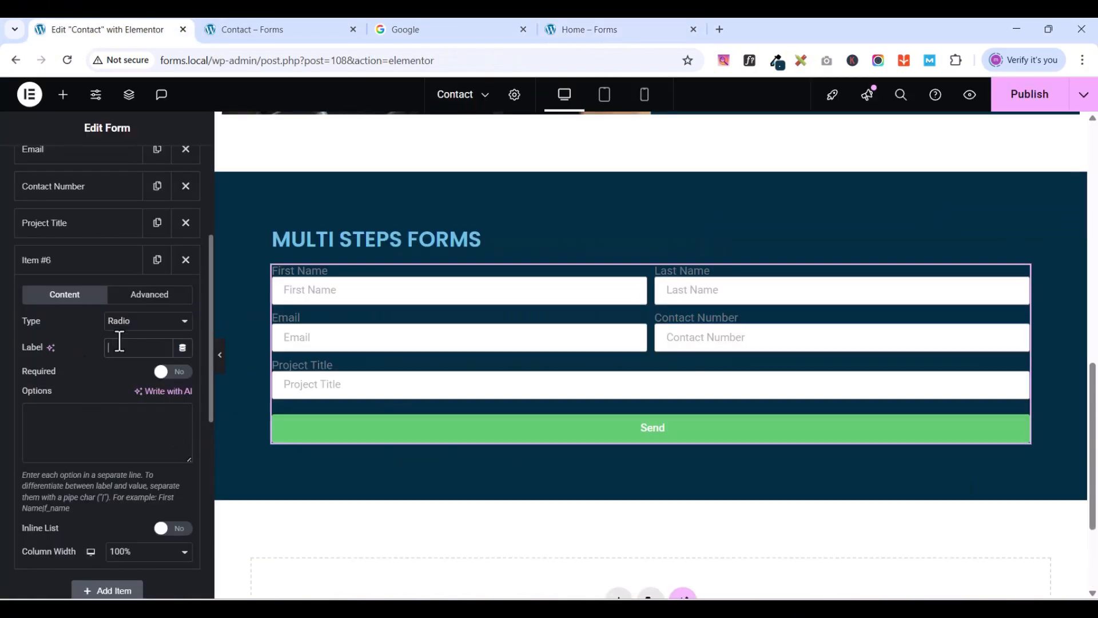
pyautogui.hotkey('ctrl', 'v')
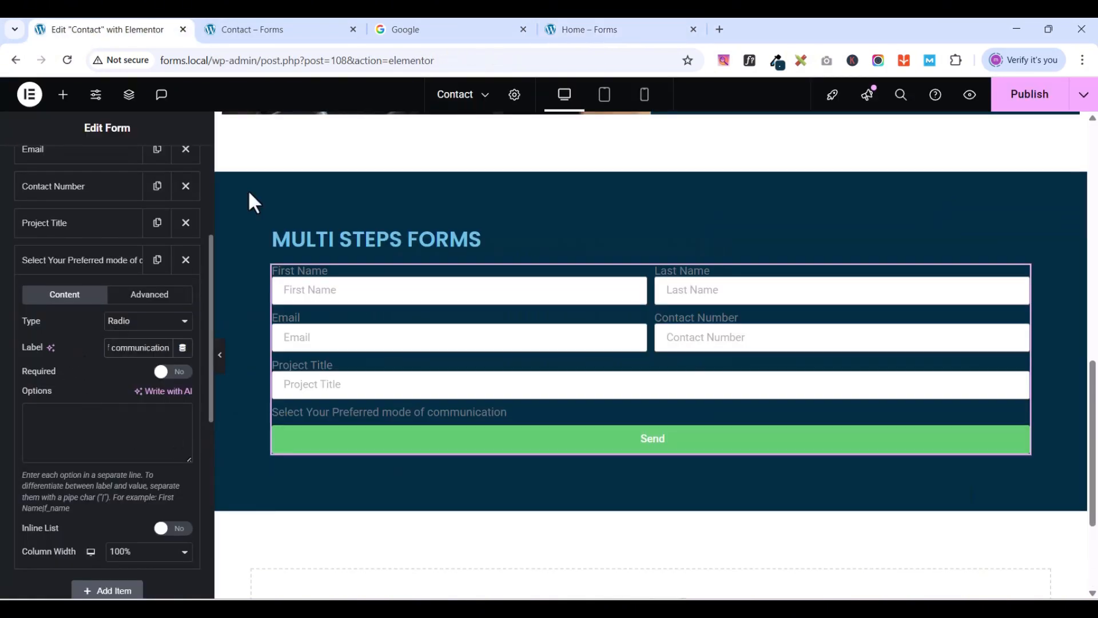
# - Check the Home page form's options for the preferred mode of communication and return to the Radio field's settings
pyautogui.click(638, 31)
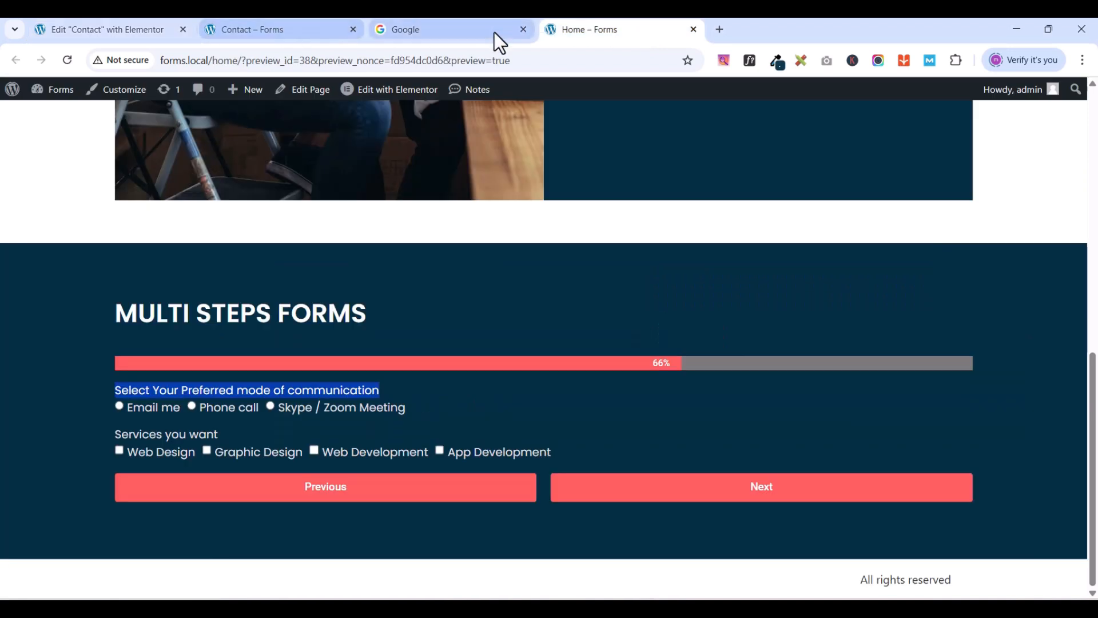
pyautogui.click(138, 28)
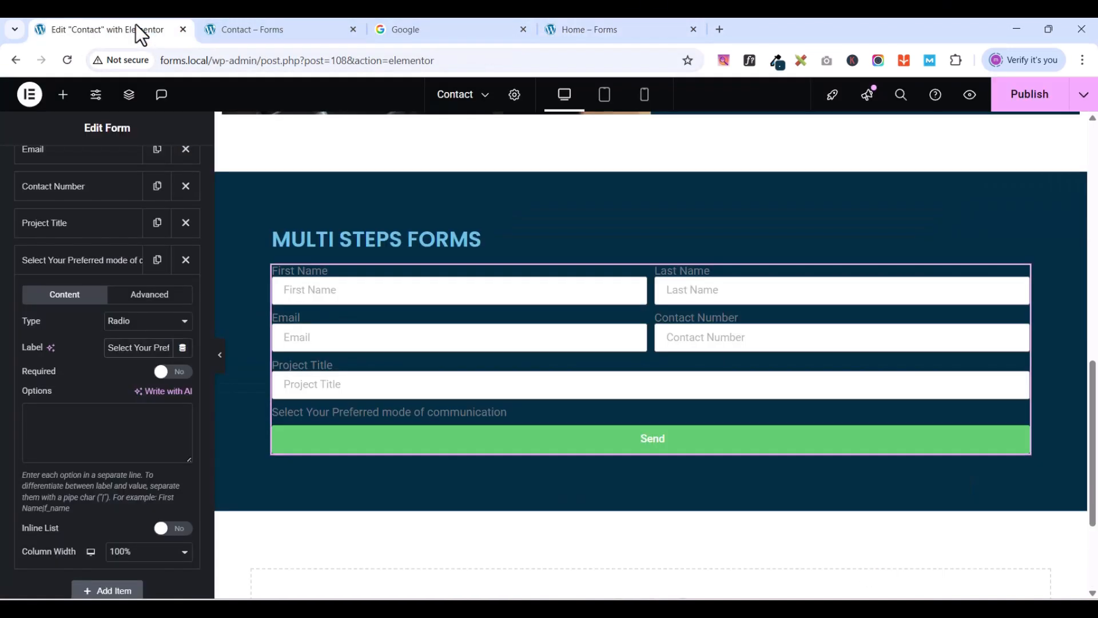
# - Enter "Email me", "Phone call" and "Skype / Zoom Metting" as the options of the preferred mode of communication field
pyautogui.click(84, 438)
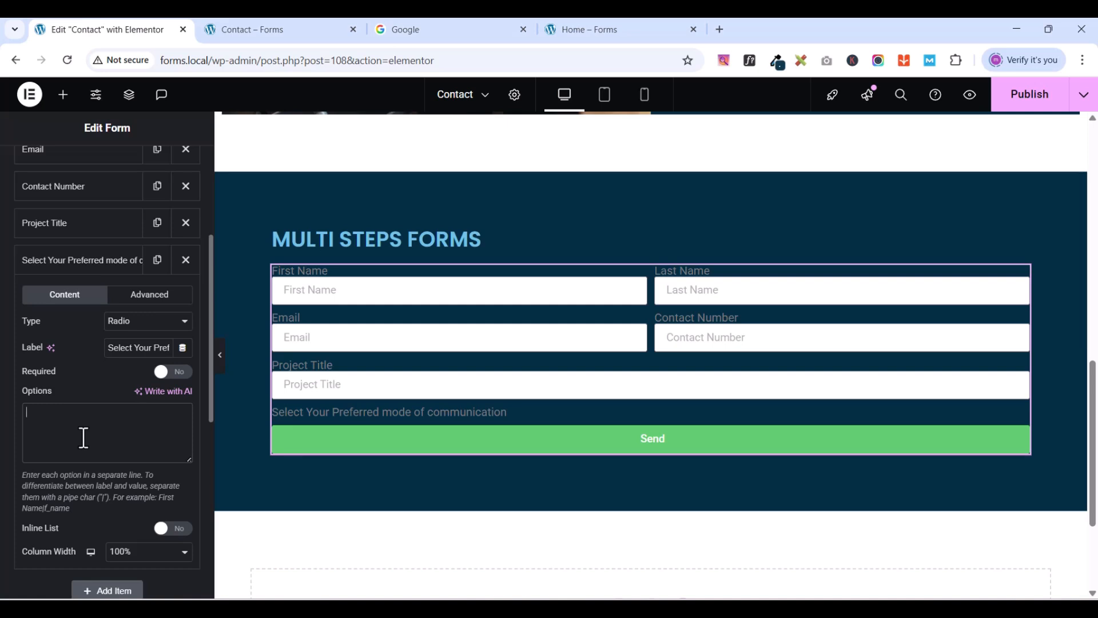
pyautogui.write('Email m')
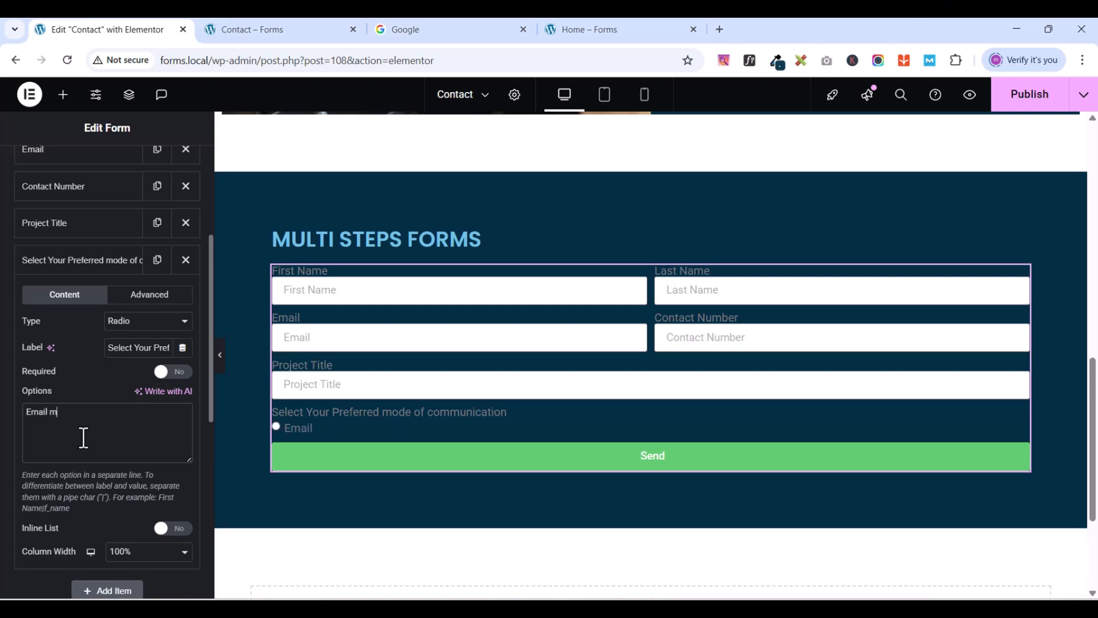
pyautogui.write('e')
pyautogui.press('Return')
pyautogui.write('P')
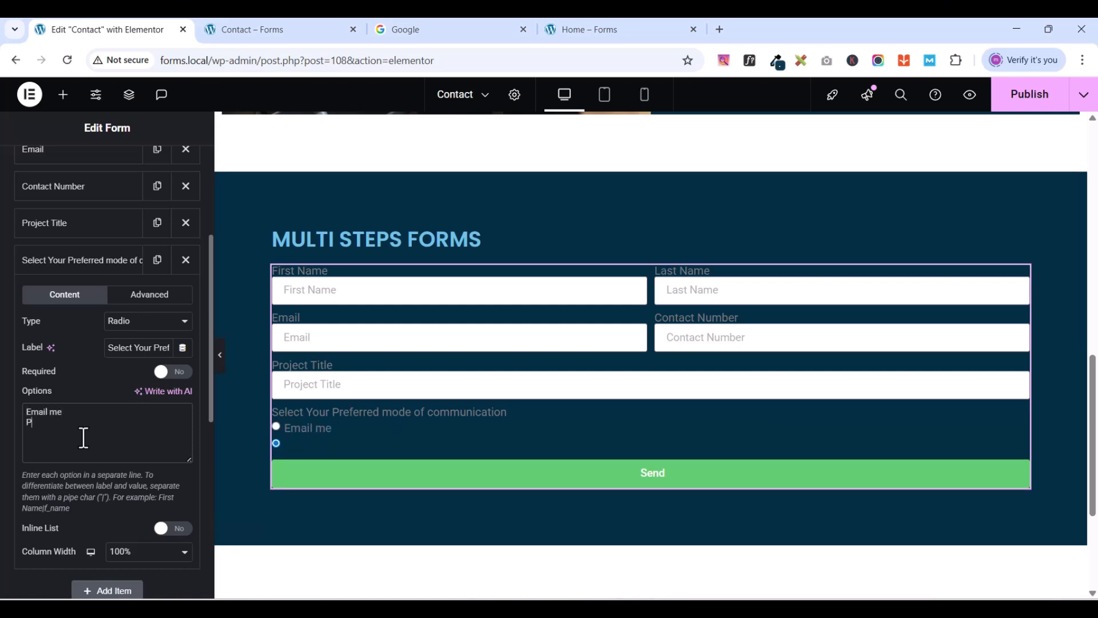
pyautogui.write('hone call')
pyautogui.press('Return')
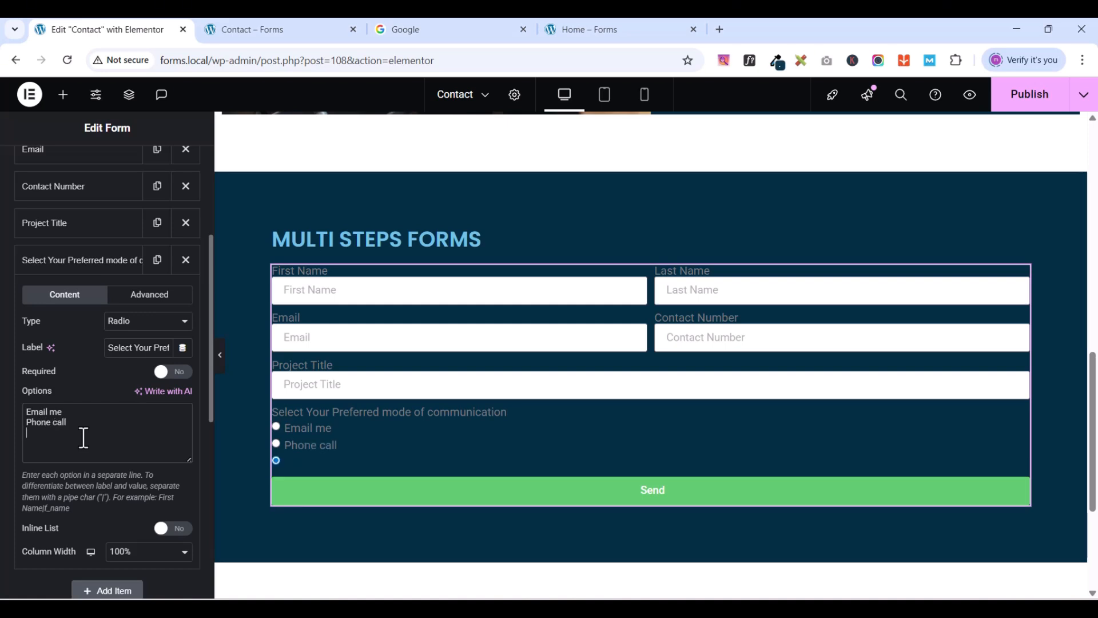
pyautogui.write('Skype / Zoom')
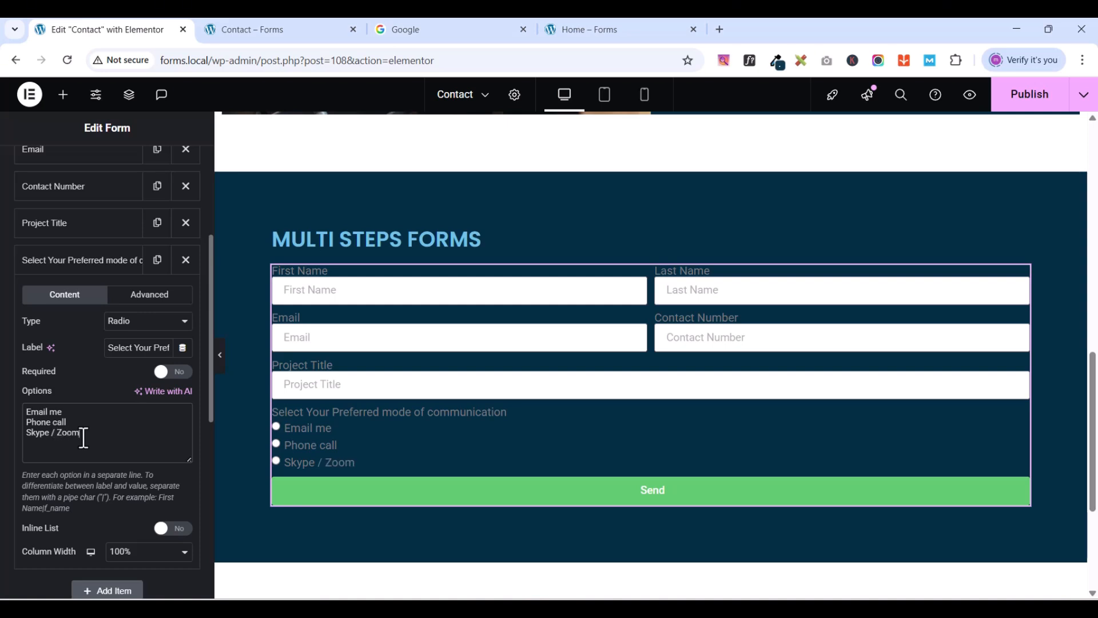
pyautogui.write(' Metting')
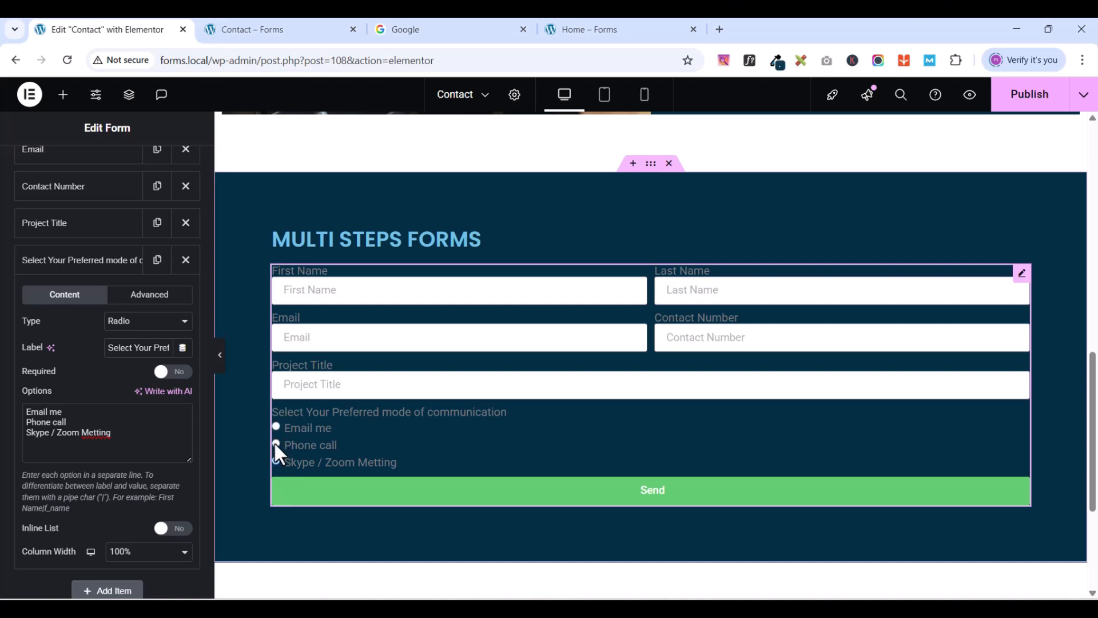
# - Compare the radio options with the reference form on the Home page and display them as an inline list
pyautogui.click(275, 445)
pyautogui.click(601, 34)
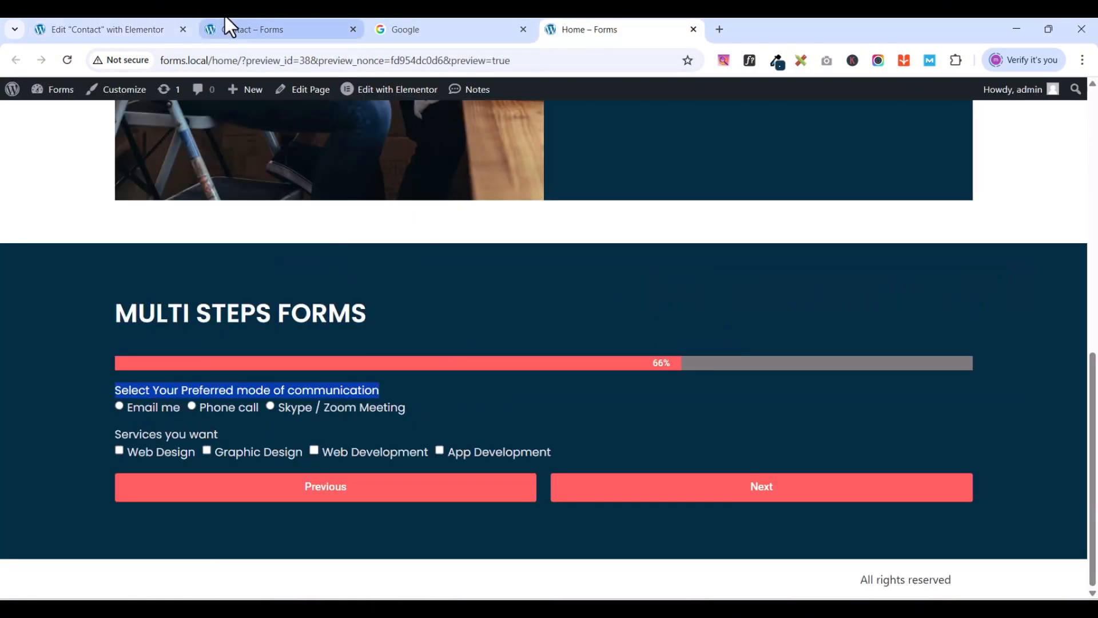
pyautogui.click(133, 32)
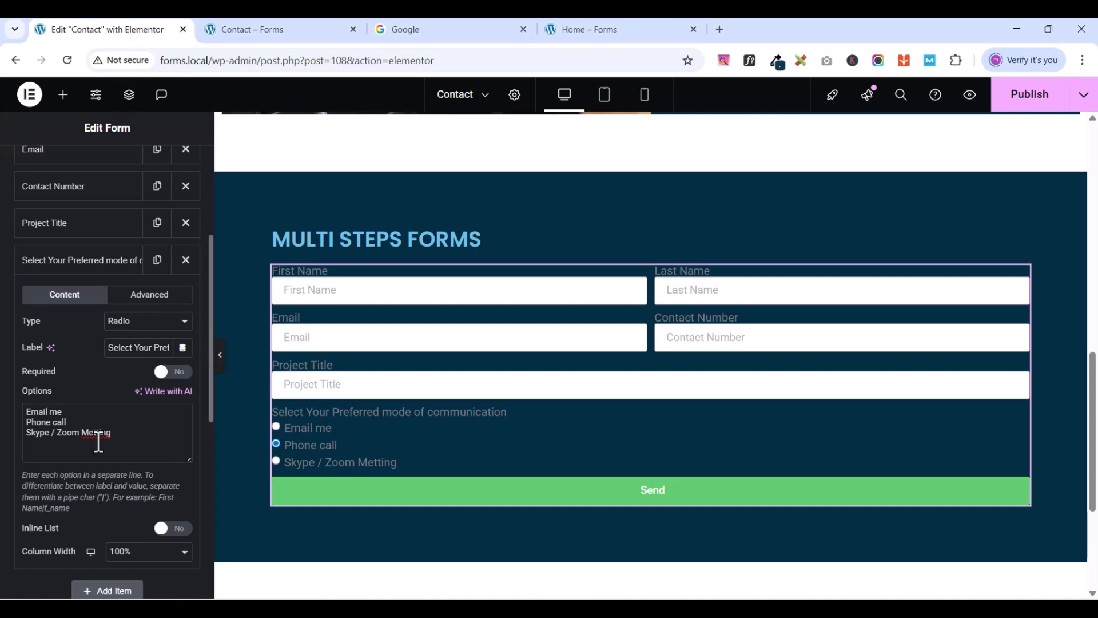
pyautogui.scroll(-1, 115, 452)
pyautogui.click(182, 461)
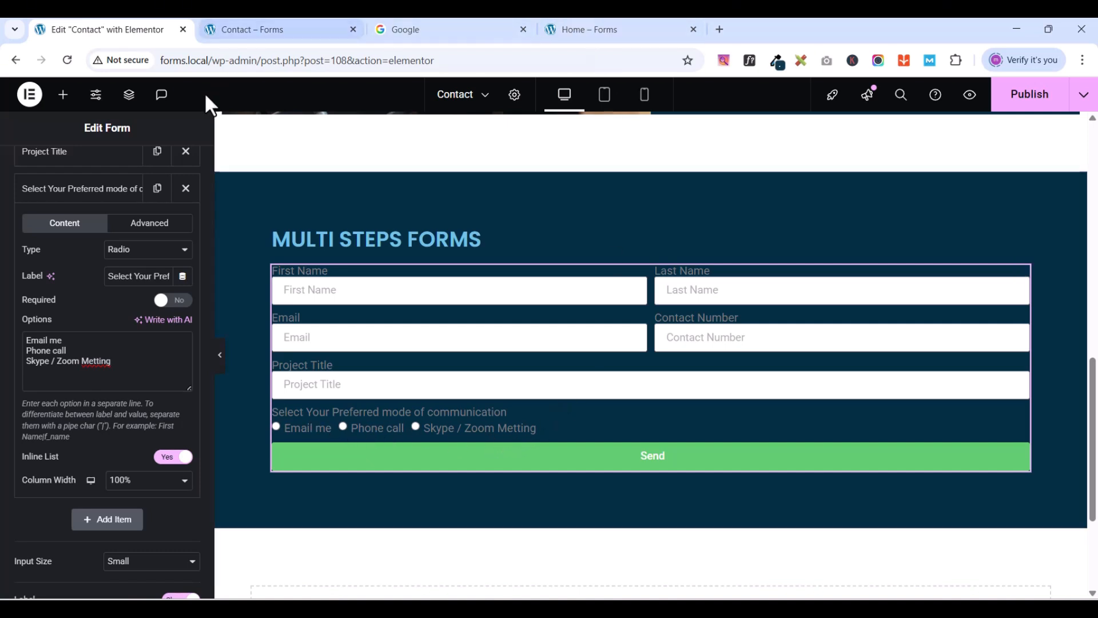
# - Add a new form field below the communication options and set its type to Checkbox
pyautogui.click(86, 519)
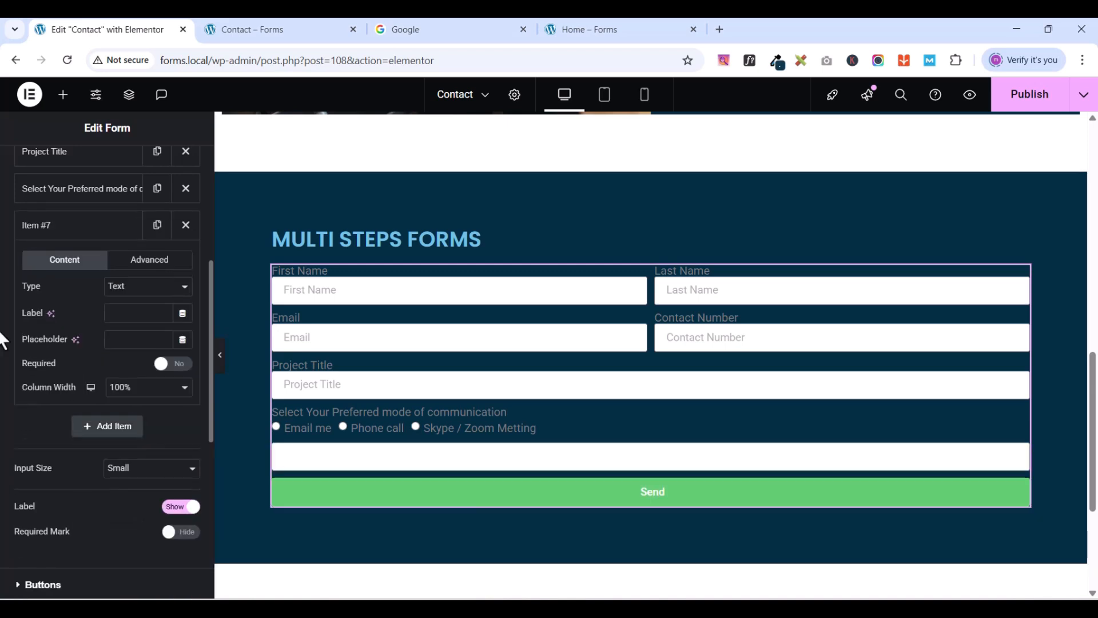
pyautogui.click(119, 287)
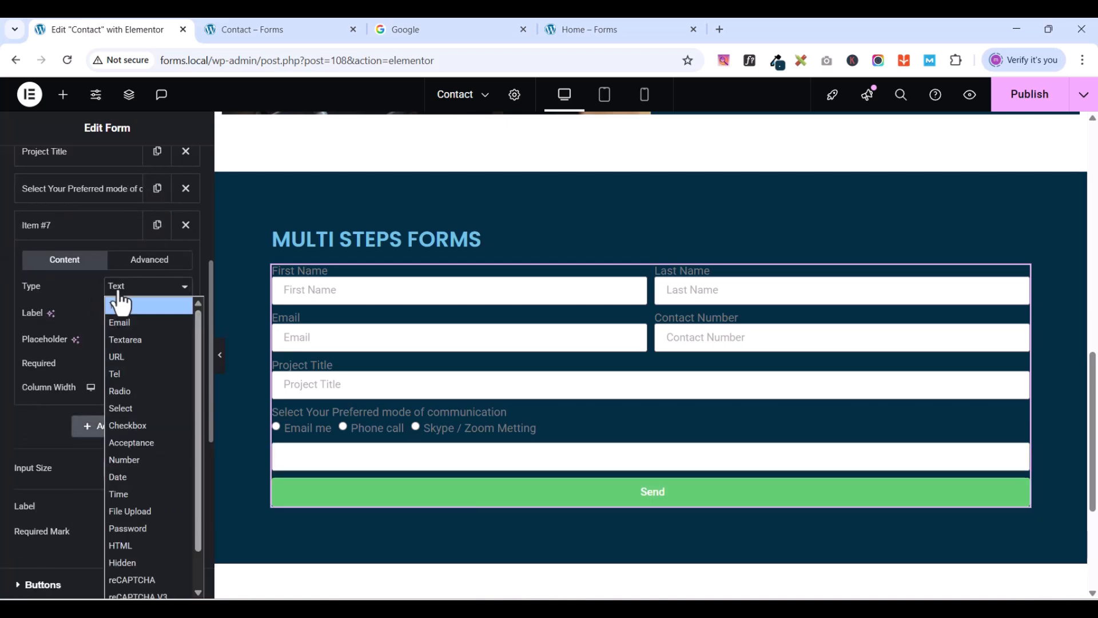
pyautogui.click(128, 425)
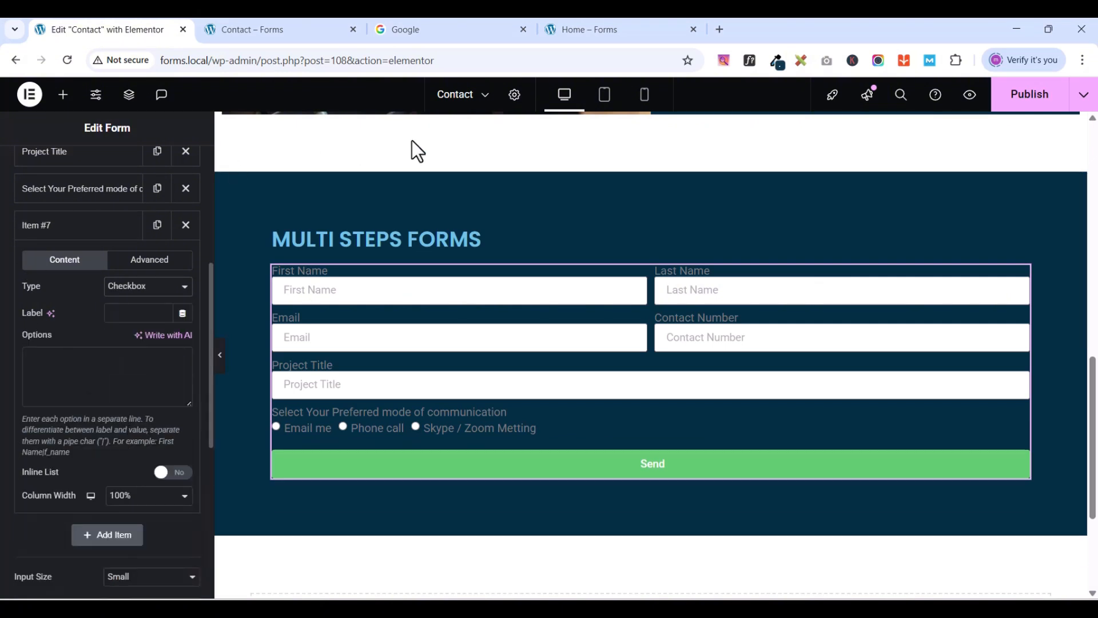
pyautogui.click(603, 26)
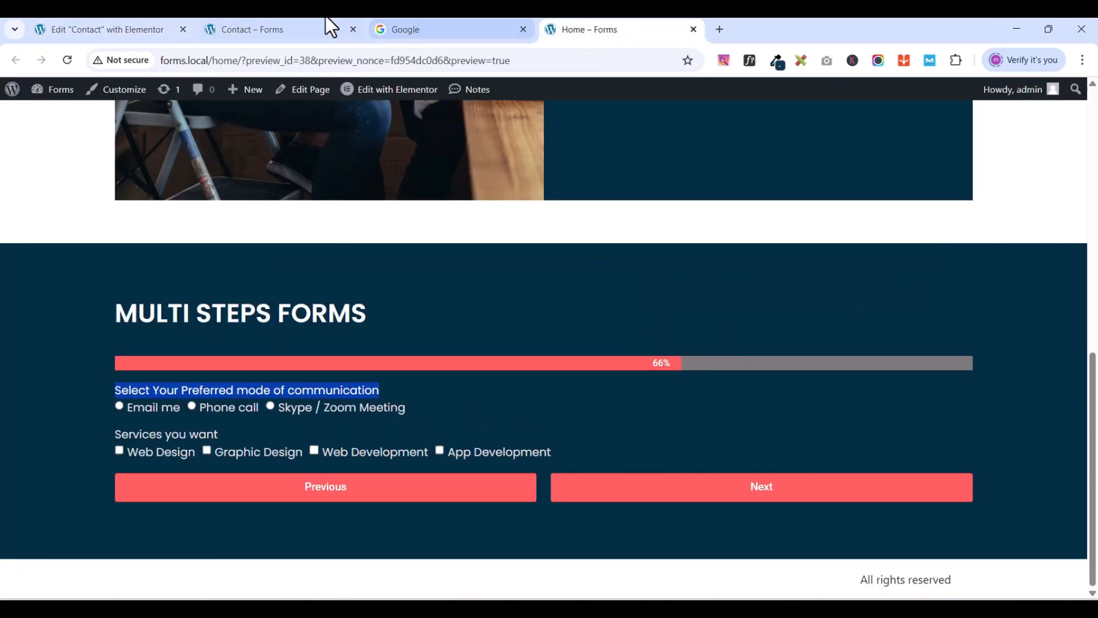
pyautogui.click(136, 30)
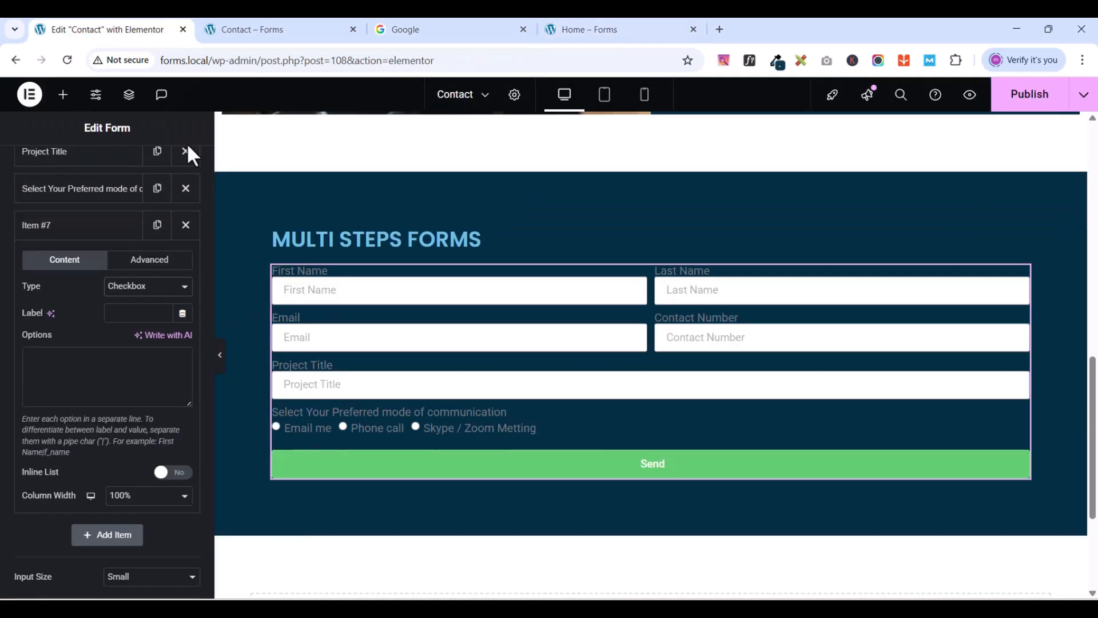
# - Copy "Services you want" from the reference form on the Home page and paste it as the checkbox field's label
pyautogui.click(611, 32)
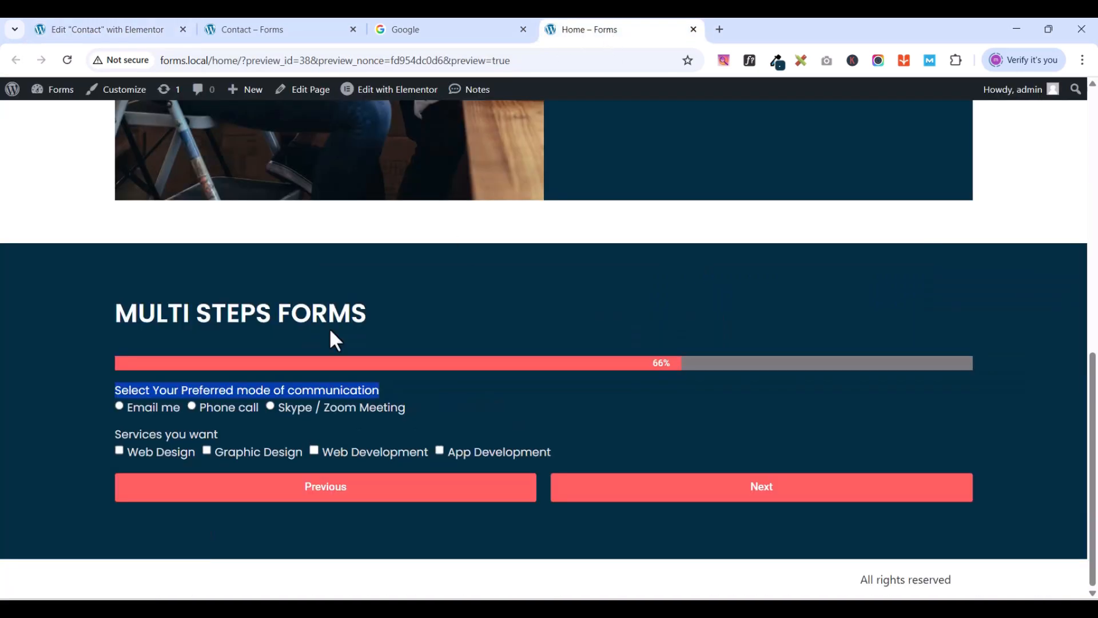
pyautogui.moveTo(113, 436); pyautogui.dragTo(219, 441)
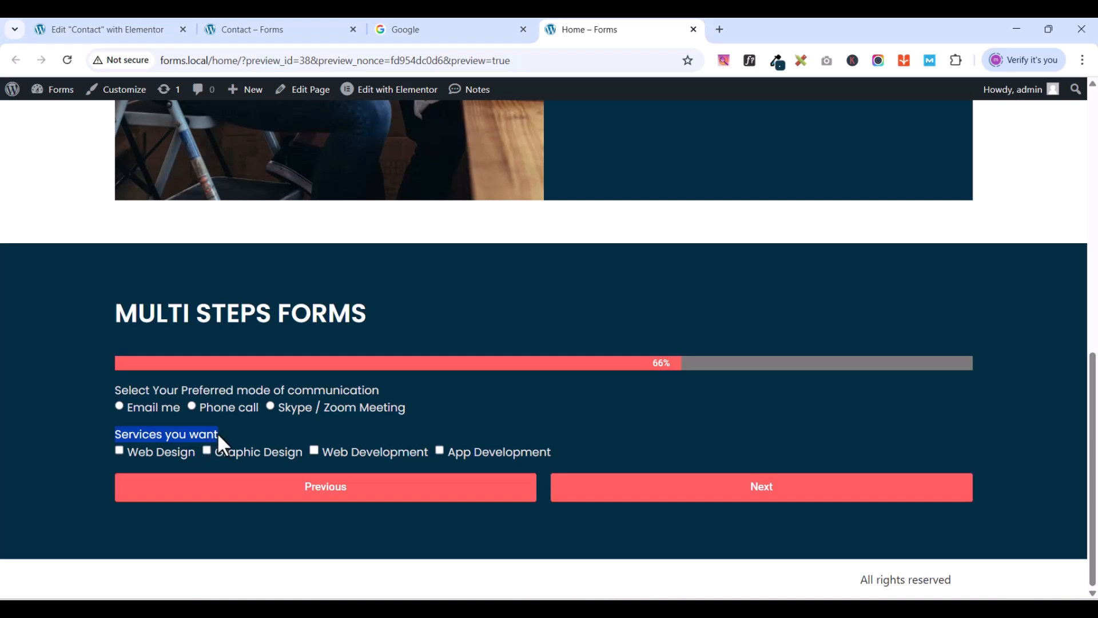
pyautogui.rightClick(213, 438)
pyautogui.click(262, 227)
pyautogui.click(102, 20)
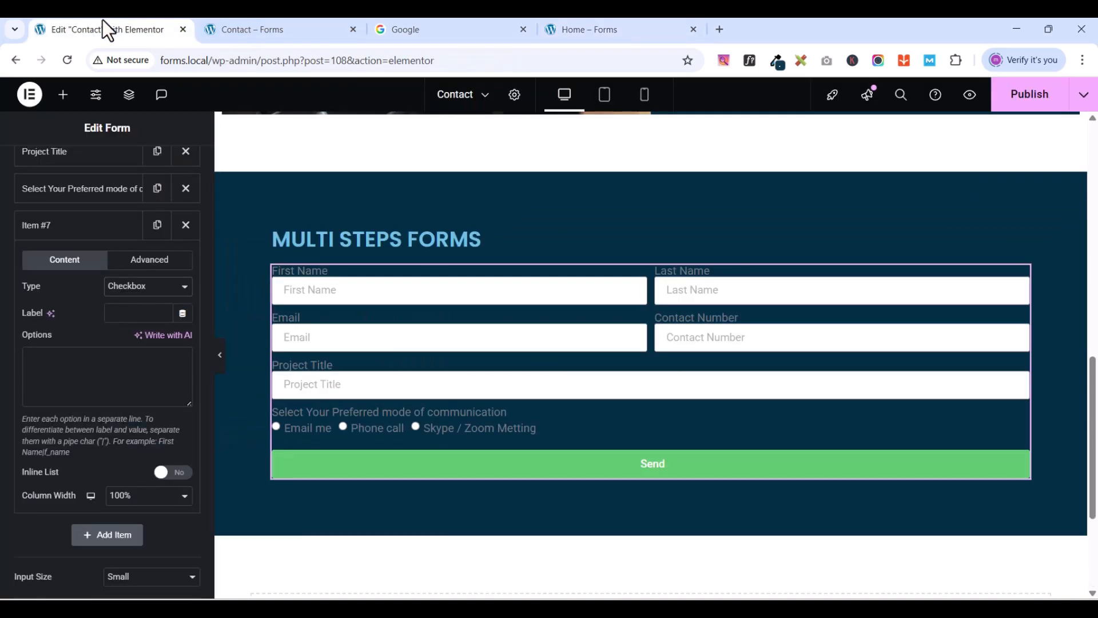
pyautogui.click(127, 313)
pyautogui.hotkey('ctrl', 'v')
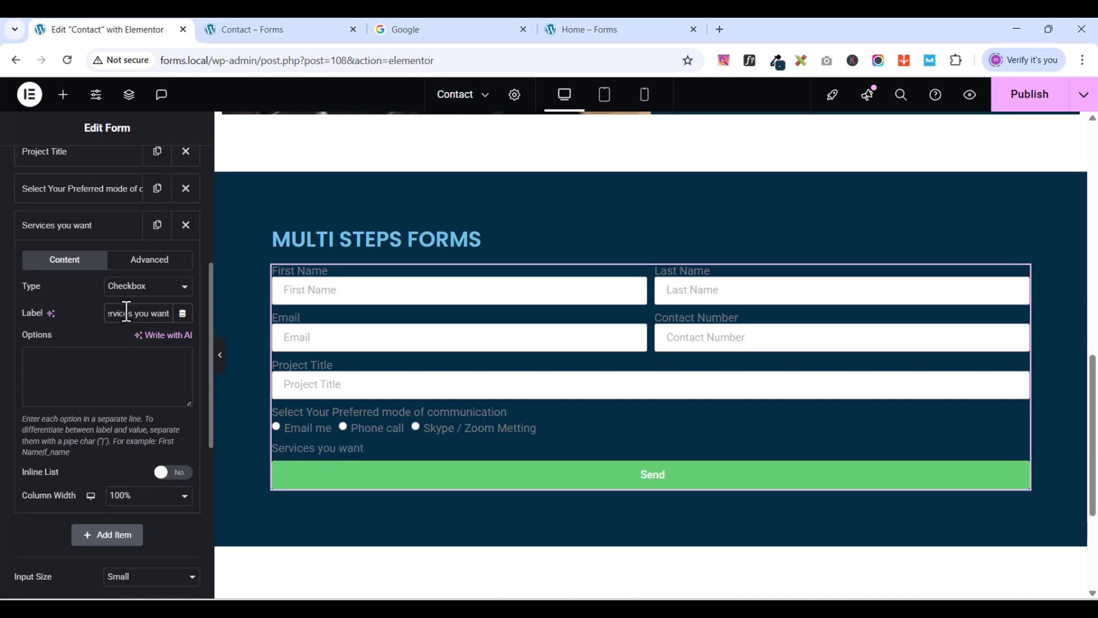
# - Enter Web Design, Web Development, Graphic Design and App Development as the services options and display them as an inline list
pyautogui.click(585, 33)
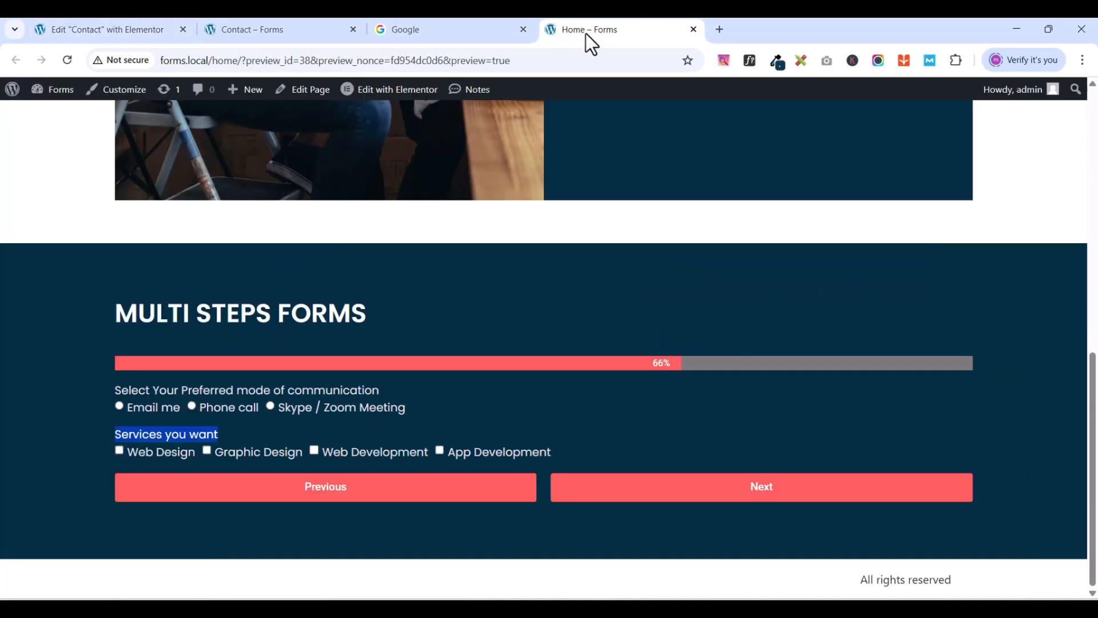
pyautogui.click(147, 29)
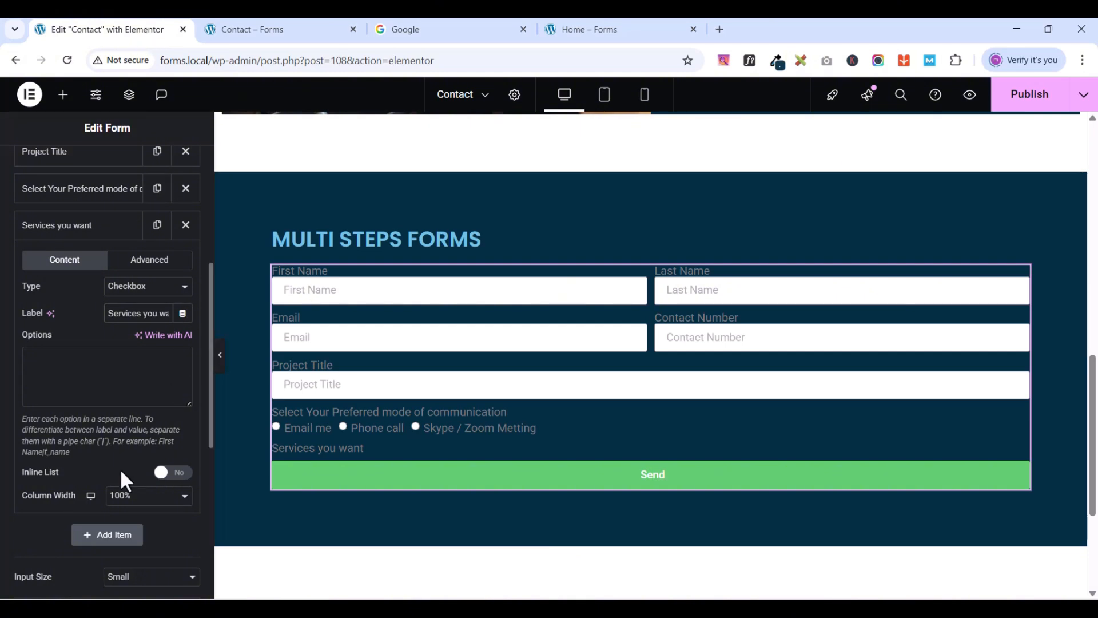
pyautogui.click(86, 375)
pyautogui.write('We')
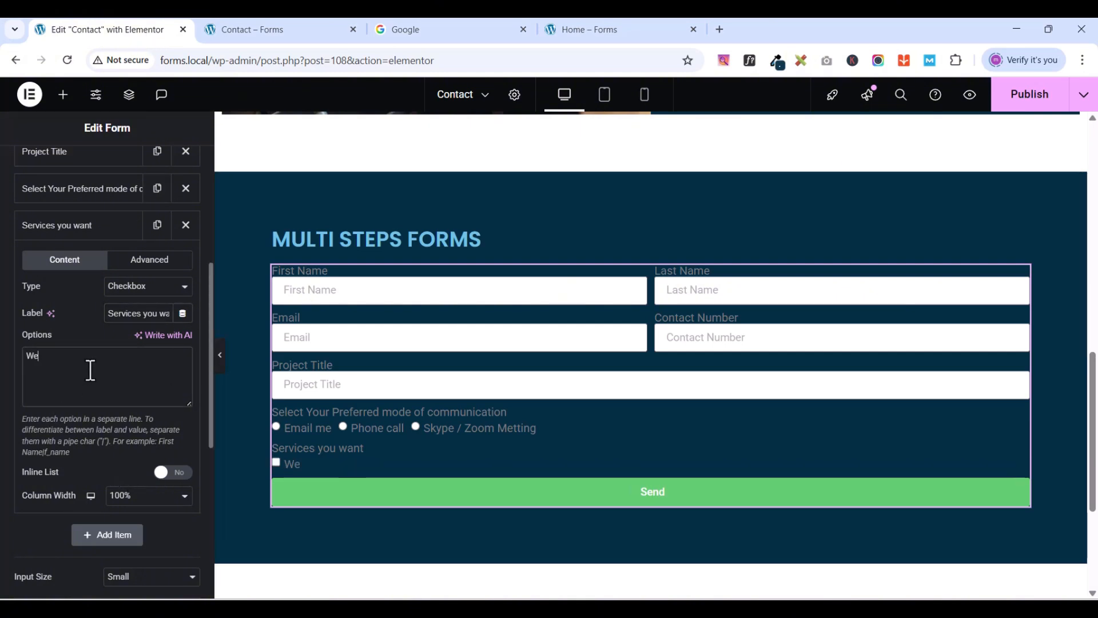
pyautogui.write('b Design')
pyautogui.press('Return')
pyautogui.write('We')
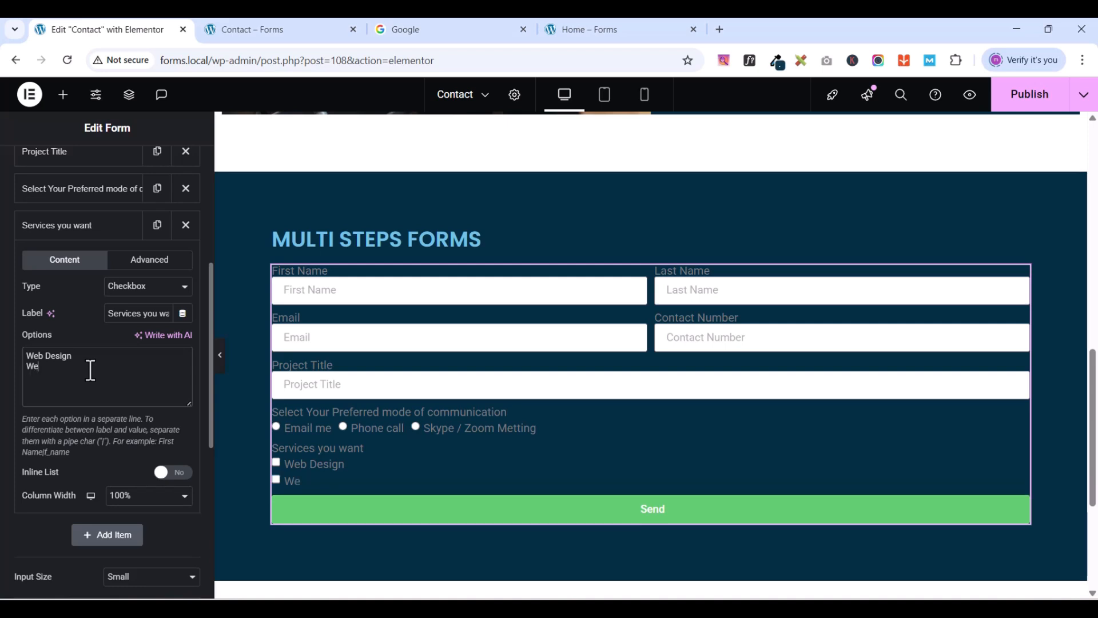
pyautogui.write('b Development')
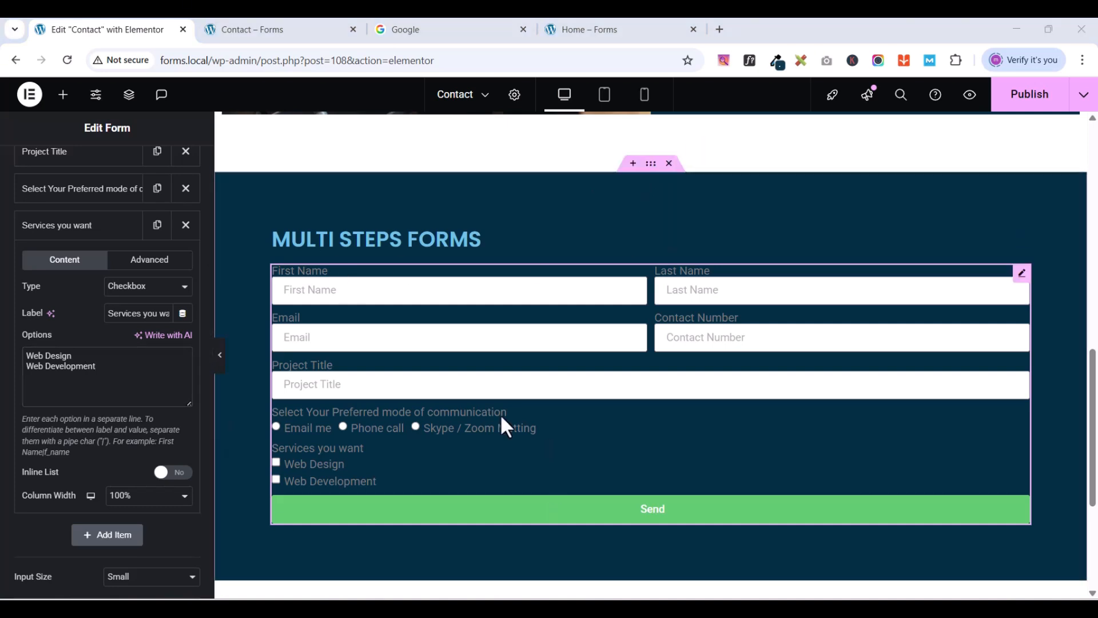
pyautogui.press('Return')
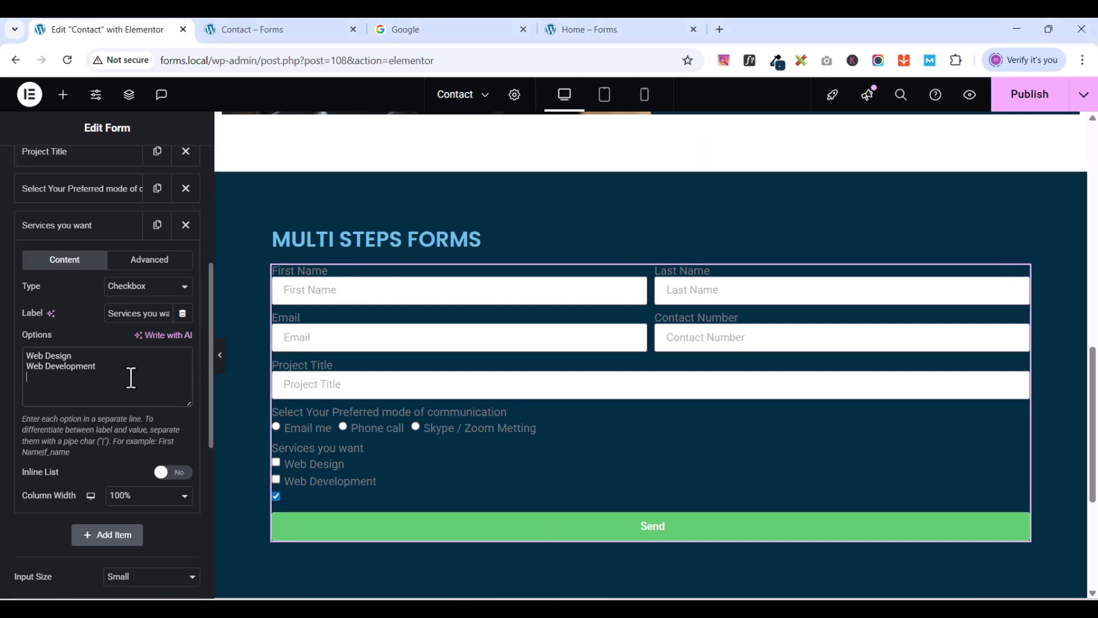
pyautogui.write('Graphic')
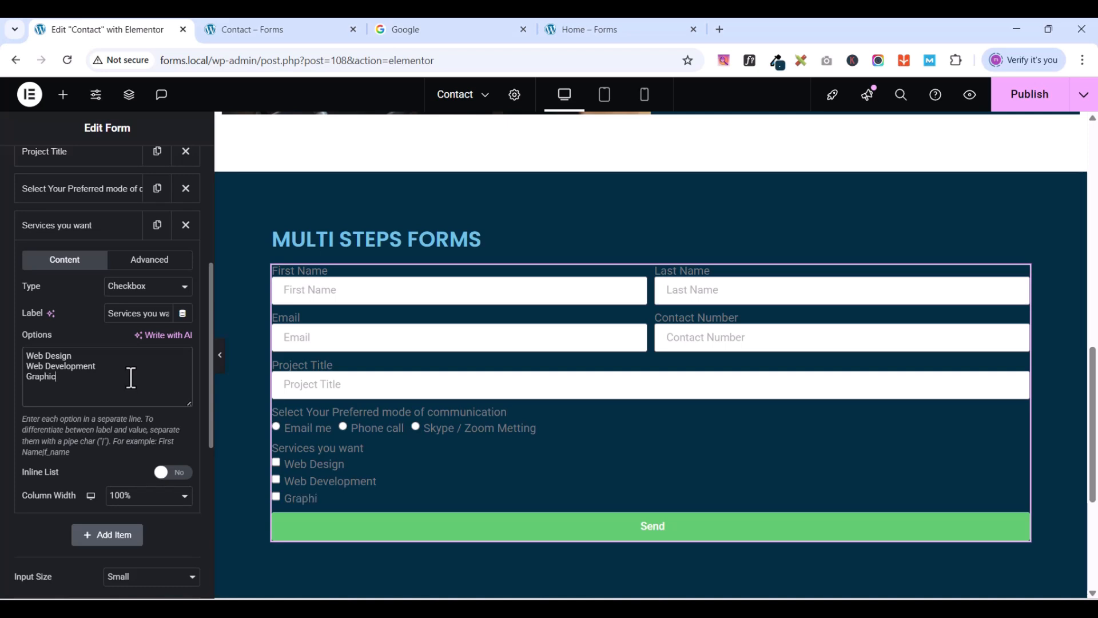
pyautogui.write(' Design')
pyautogui.press('Return')
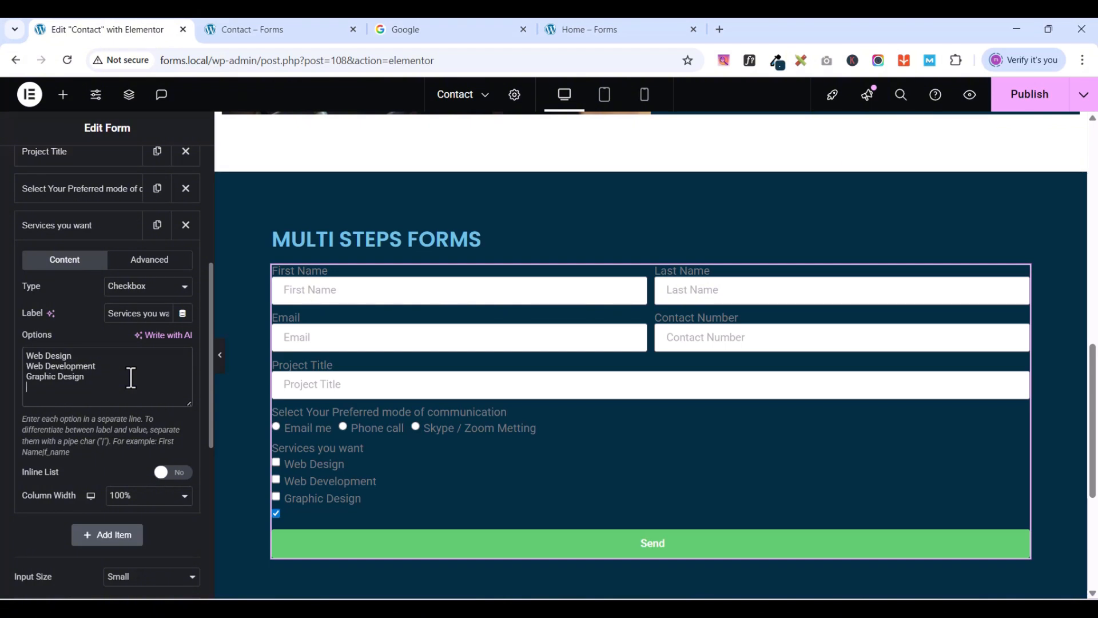
pyautogui.write('App Development')
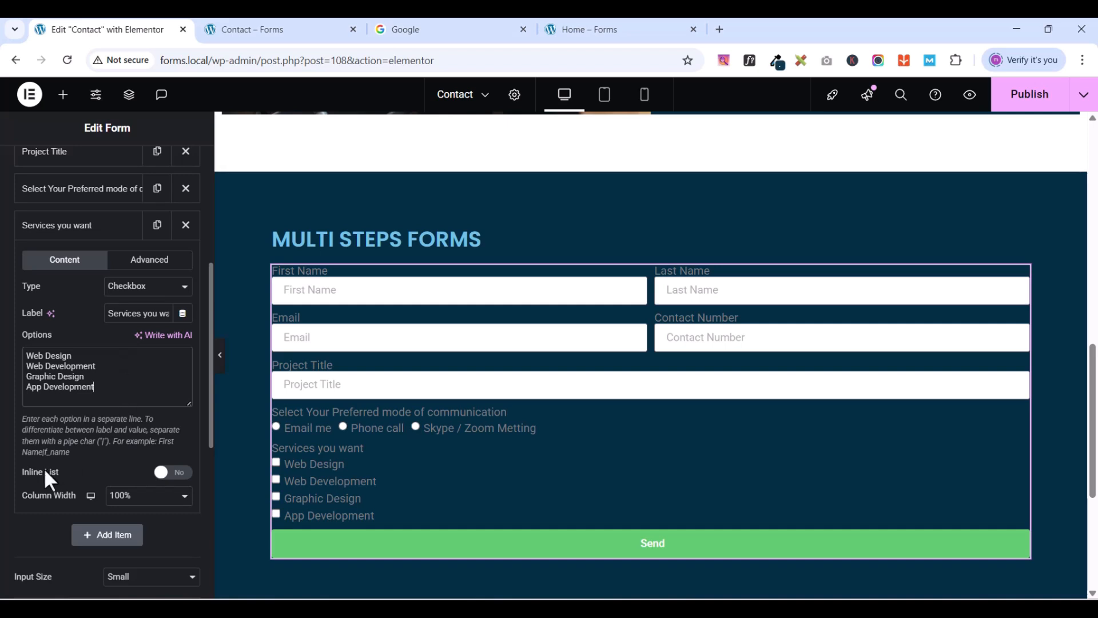
pyautogui.click(170, 473)
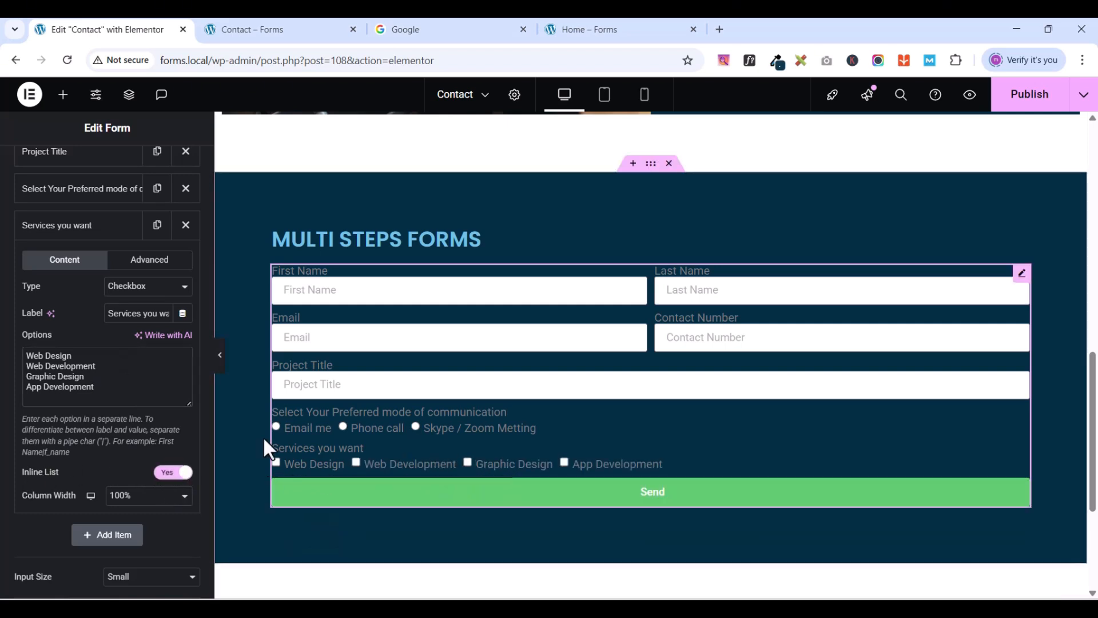
# - Copy the label "Brief Explain Your Project Requirement" from the last step of the Home page's reference form and return to the Contact editor
pyautogui.click(585, 32)
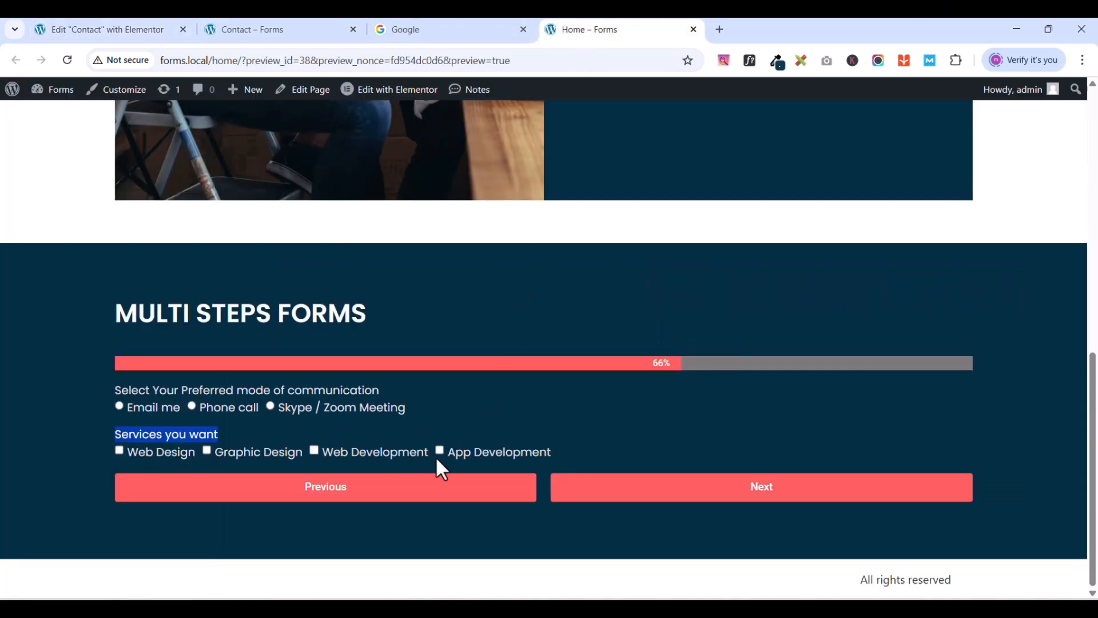
pyautogui.click(747, 492)
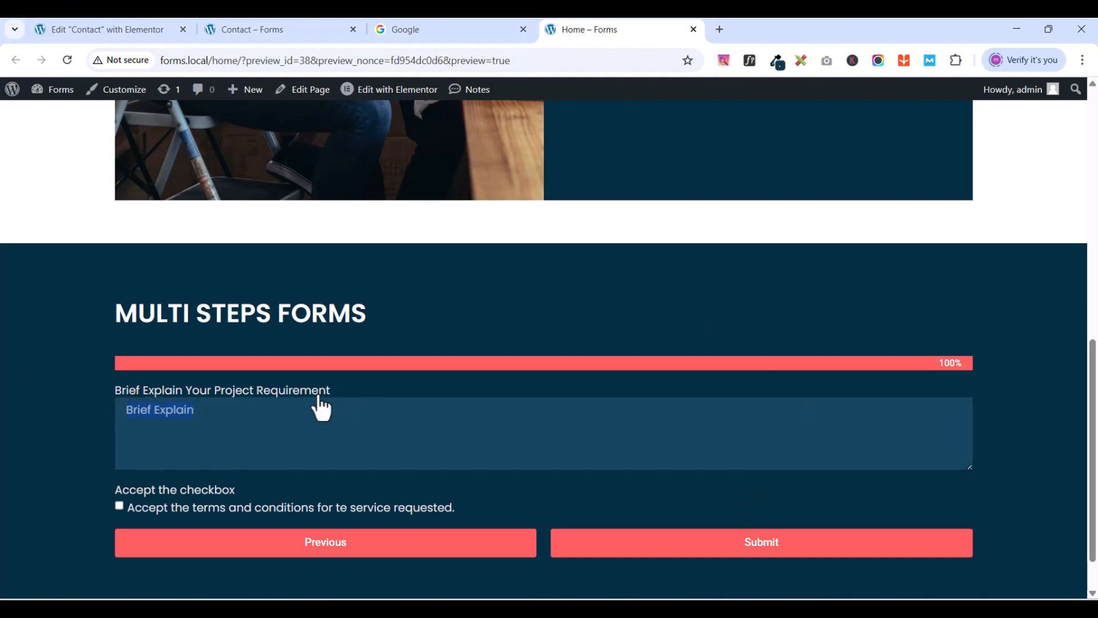
pyautogui.moveTo(116, 392); pyautogui.dragTo(339, 394)
pyautogui.rightClick(280, 393)
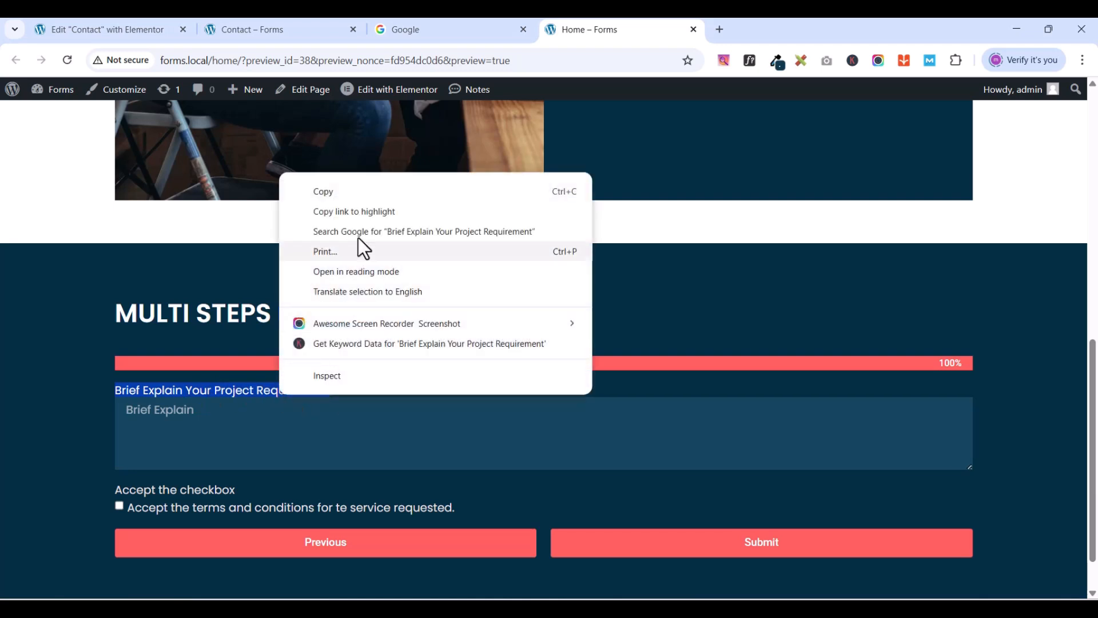
pyautogui.click(349, 194)
pyautogui.click(114, 30)
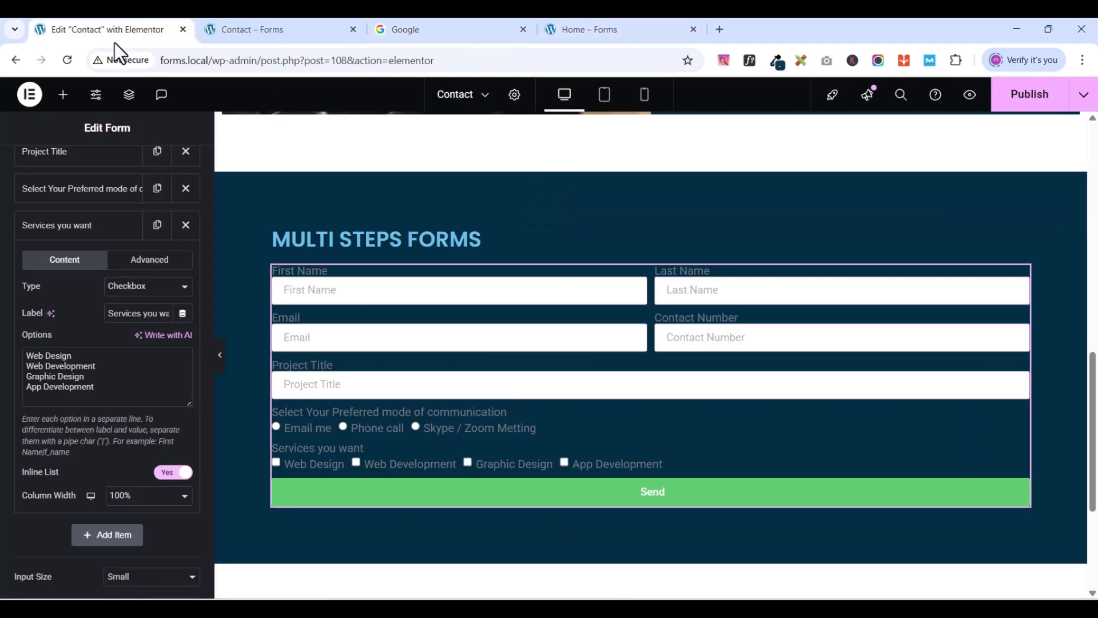
# - Add a new form field below "Services you want" and set its type to Textarea
pyautogui.click(74, 232)
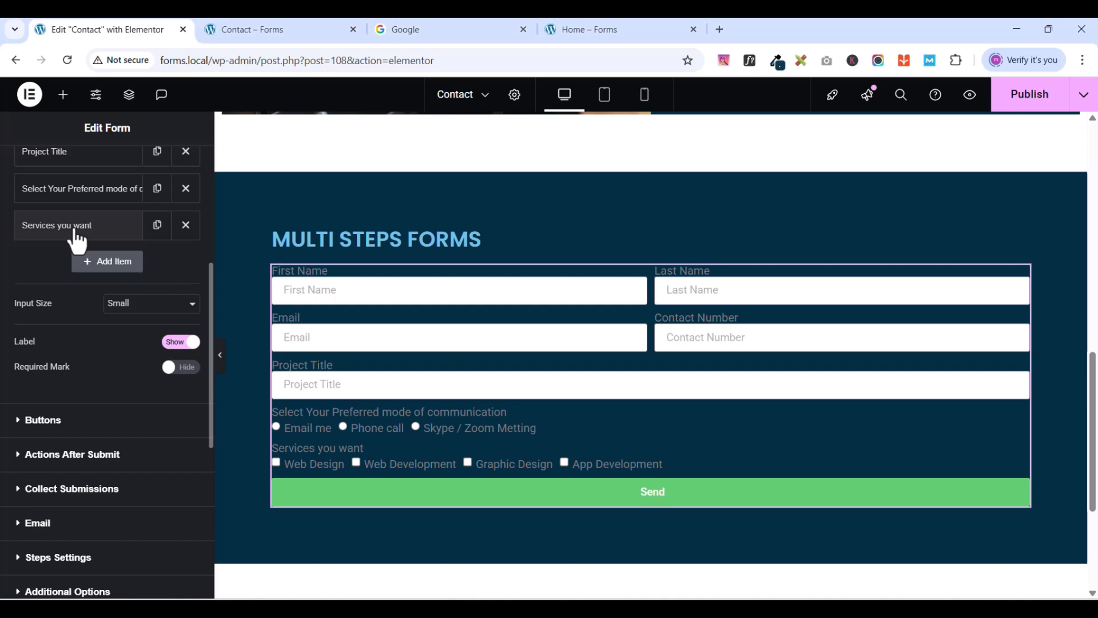
pyautogui.click(107, 269)
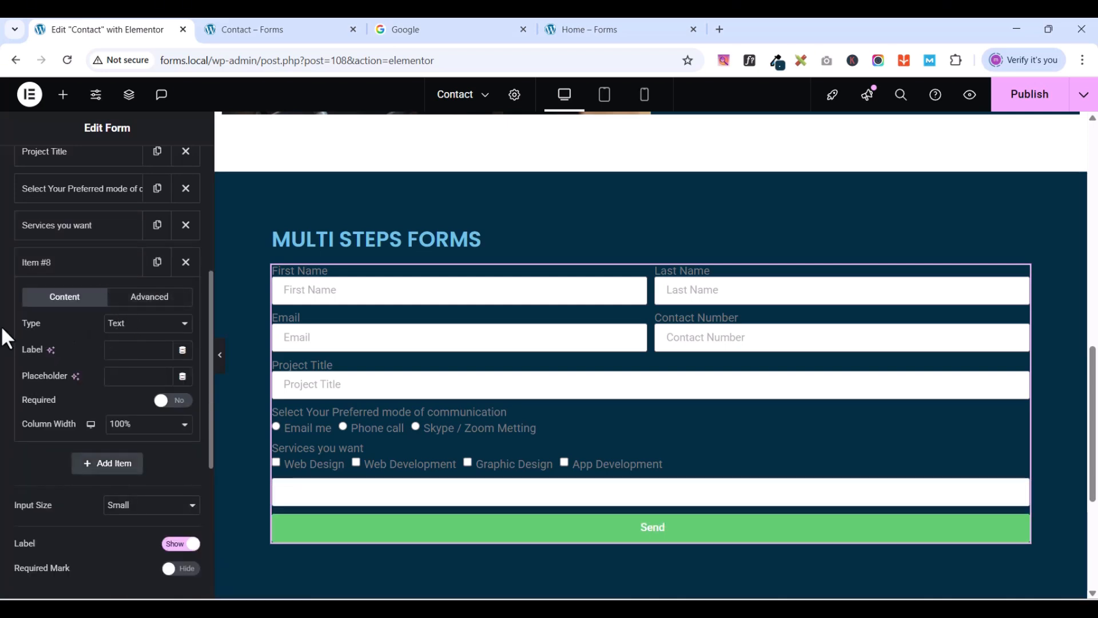
pyautogui.click(146, 324)
pyautogui.scroll(-1, 150, 309)
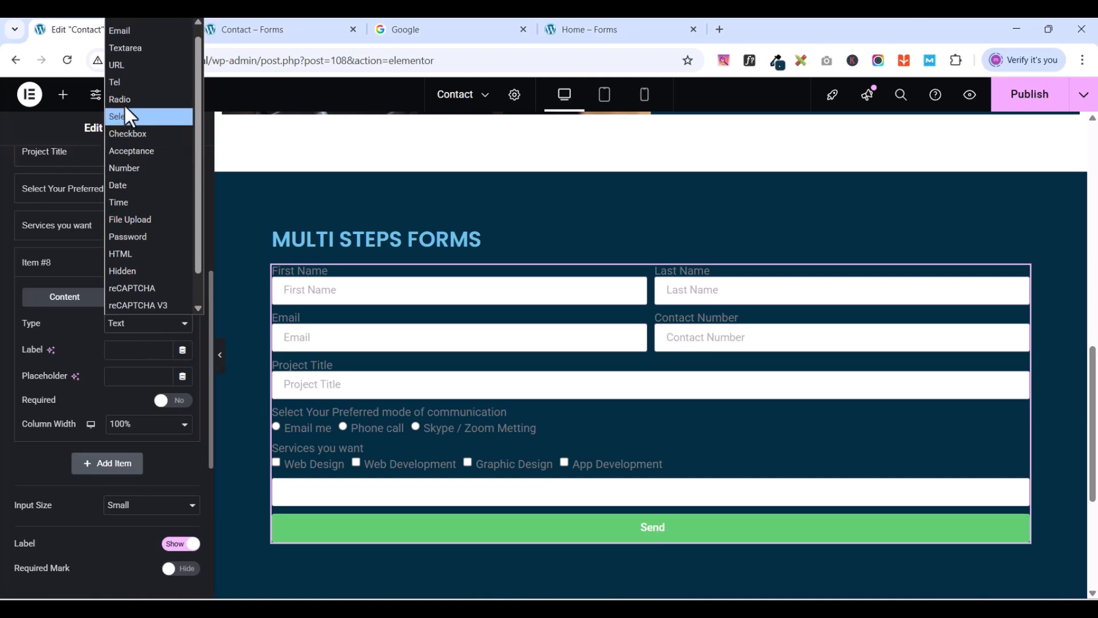
pyautogui.click(135, 50)
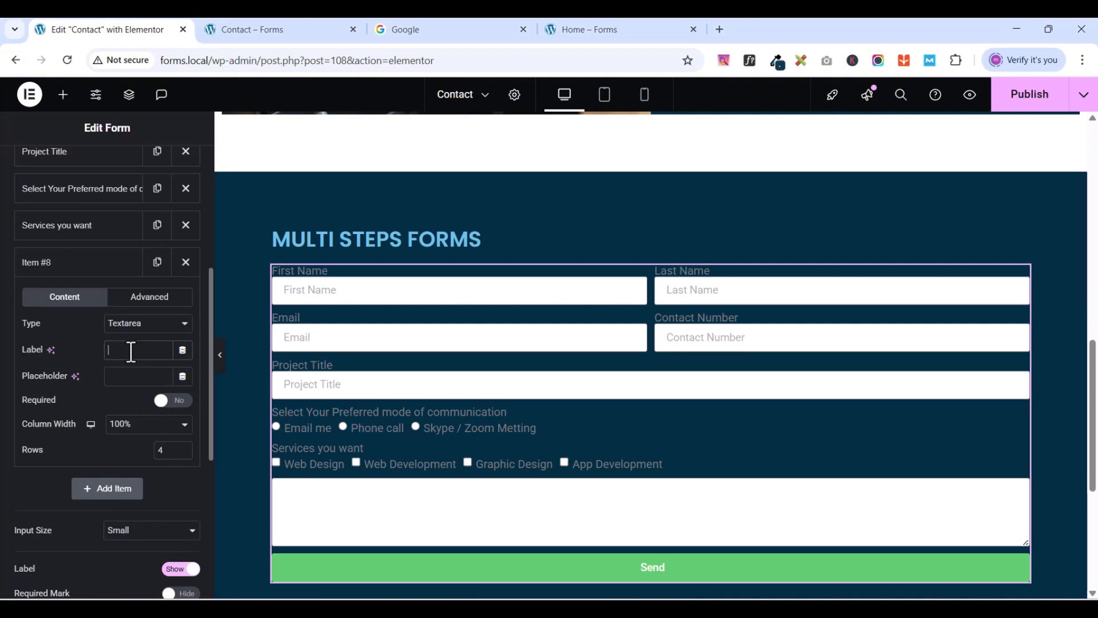
# - Paste "Brief Explain Your Project Requirement" as the textarea's label and set its placeholder to "Brief Explain"
pyautogui.hotkey('ctrl', 'v')
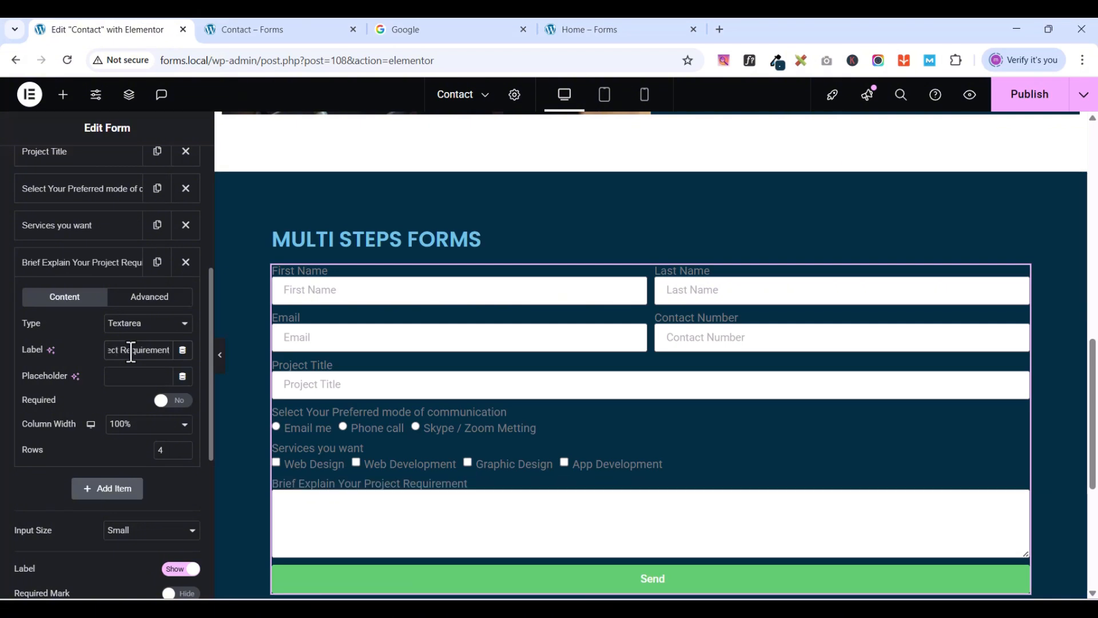
pyautogui.click(126, 383)
pyautogui.hotkey('ctrl', 'v')
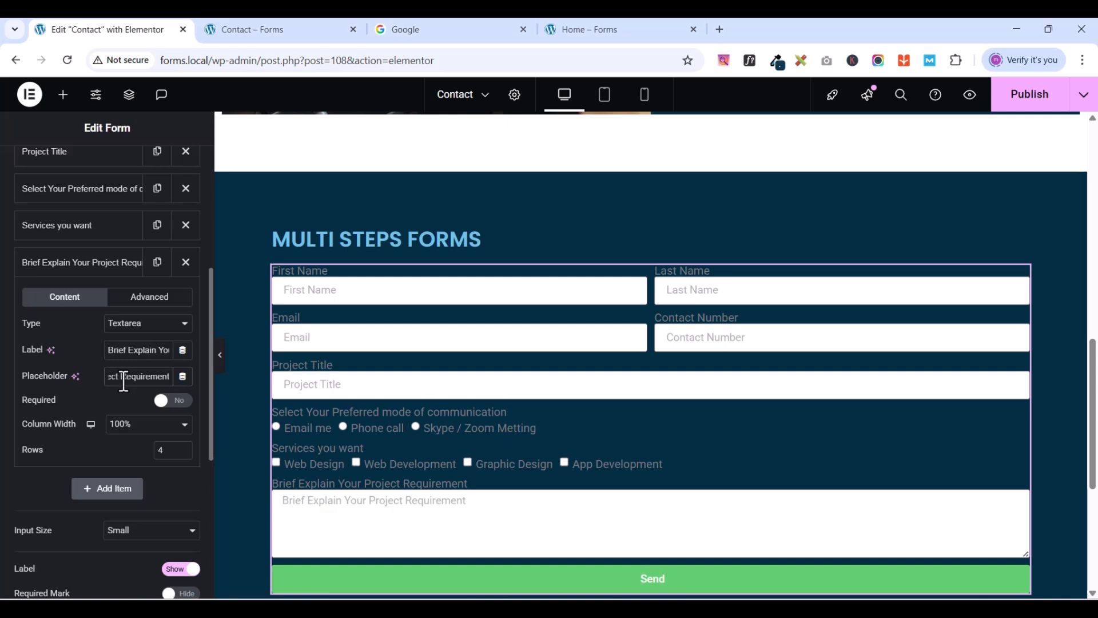
pyautogui.press('BackSpace')
pyautogui.press('BackSpace')
pyautogui.press('BackSpace')
pyautogui.press('BackSpace')
pyautogui.press('BackSpace')
pyautogui.press('BackSpace')
pyautogui.press('BackSpace')
pyautogui.press('BackSpace')
pyautogui.press('BackSpace')
pyautogui.press('BackSpace')
pyautogui.press('BackSpace')
pyautogui.press('BackSpace')
pyautogui.press('BackSpace')
pyautogui.press('BackSpace')
pyautogui.press('BackSpace')
pyautogui.press('BackSpace')
pyautogui.press('BackSpace')
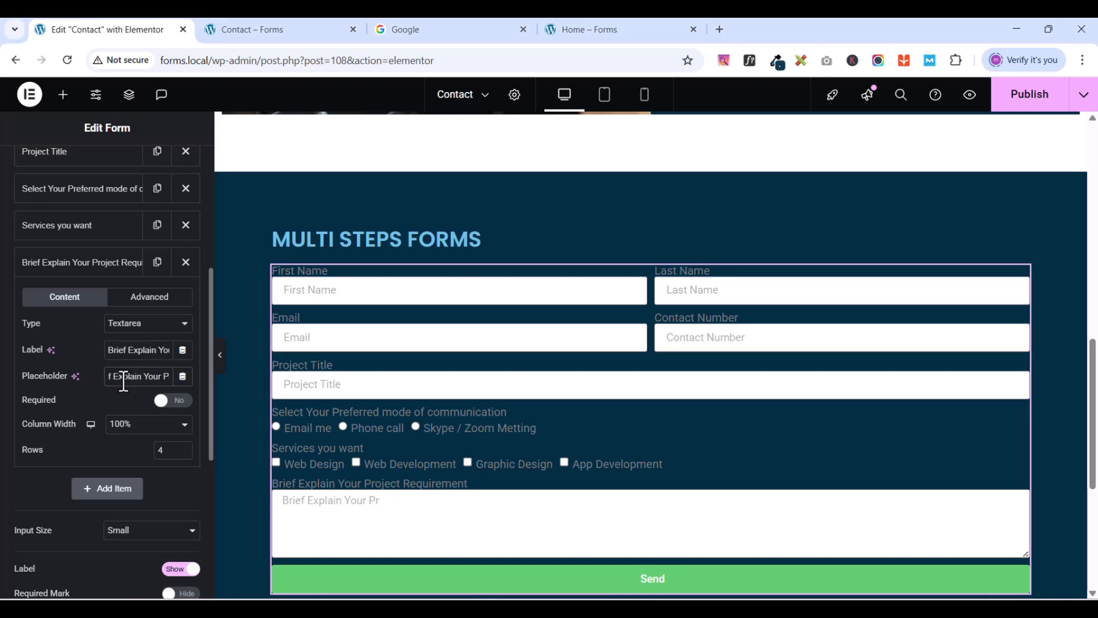
pyautogui.press('BackSpace')
pyautogui.press('BackSpace')
pyautogui.press('BackSpace')
pyautogui.press('BackSpace')
pyautogui.press('BackSpace')
# - Publish the Contact page and review the multi-step form section in the page preview
pyautogui.click(1022, 103)
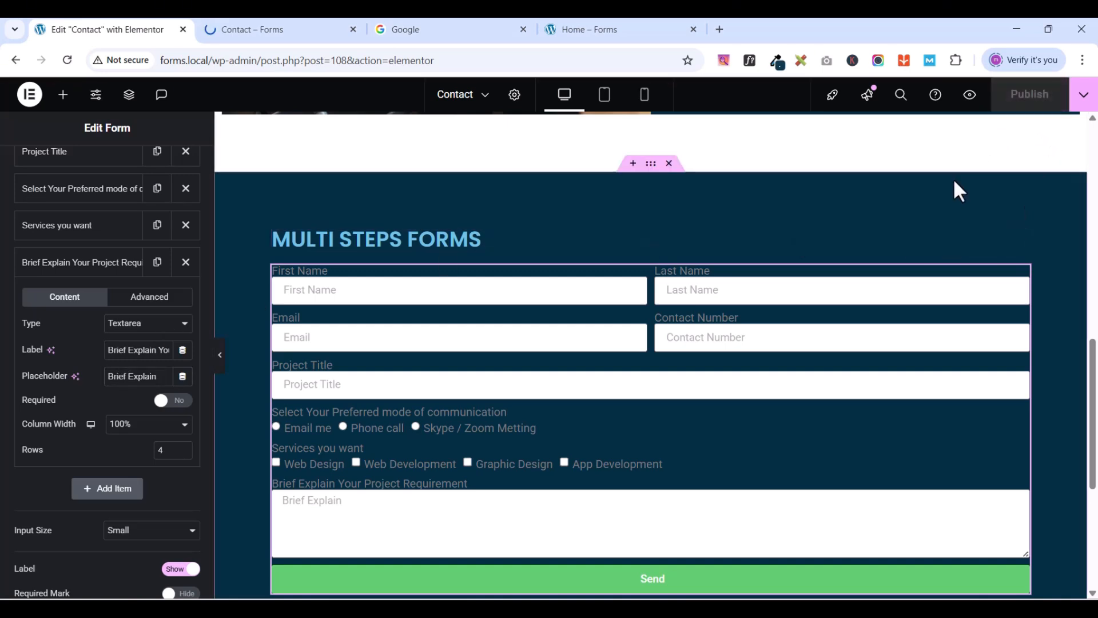
pyautogui.click(970, 96)
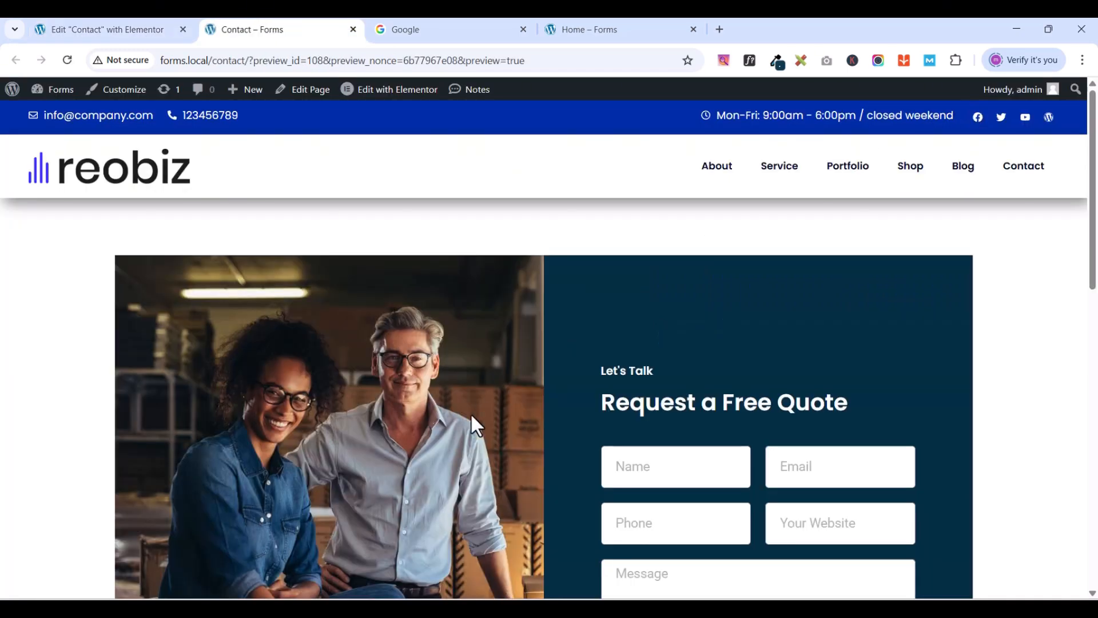
pyautogui.scroll(-15, 478, 410)
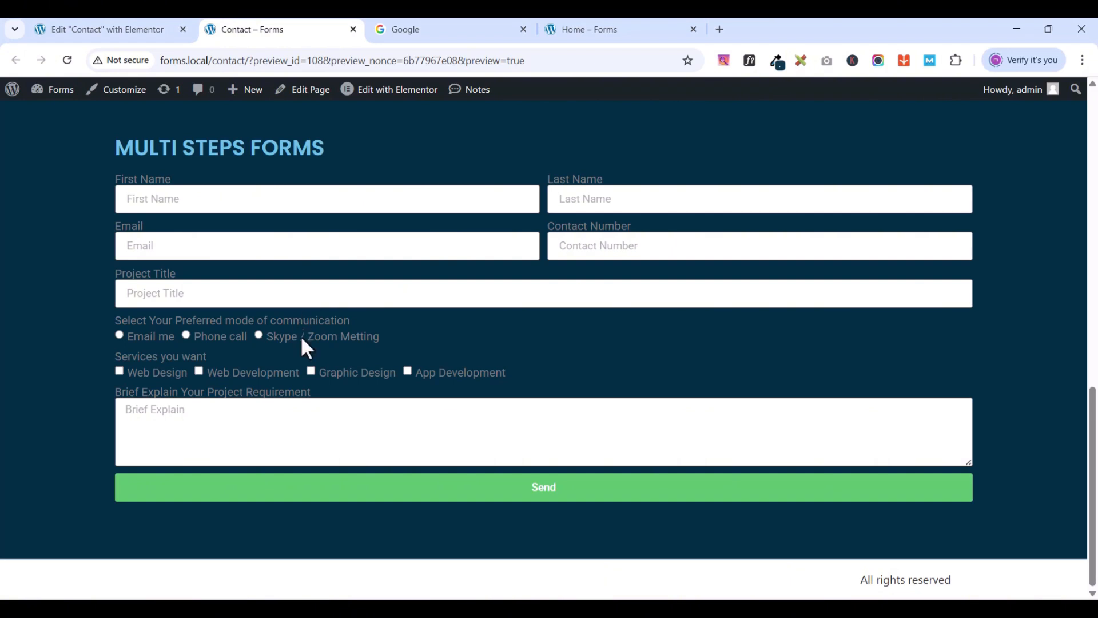
pyautogui.scroll(1, 420, 390)
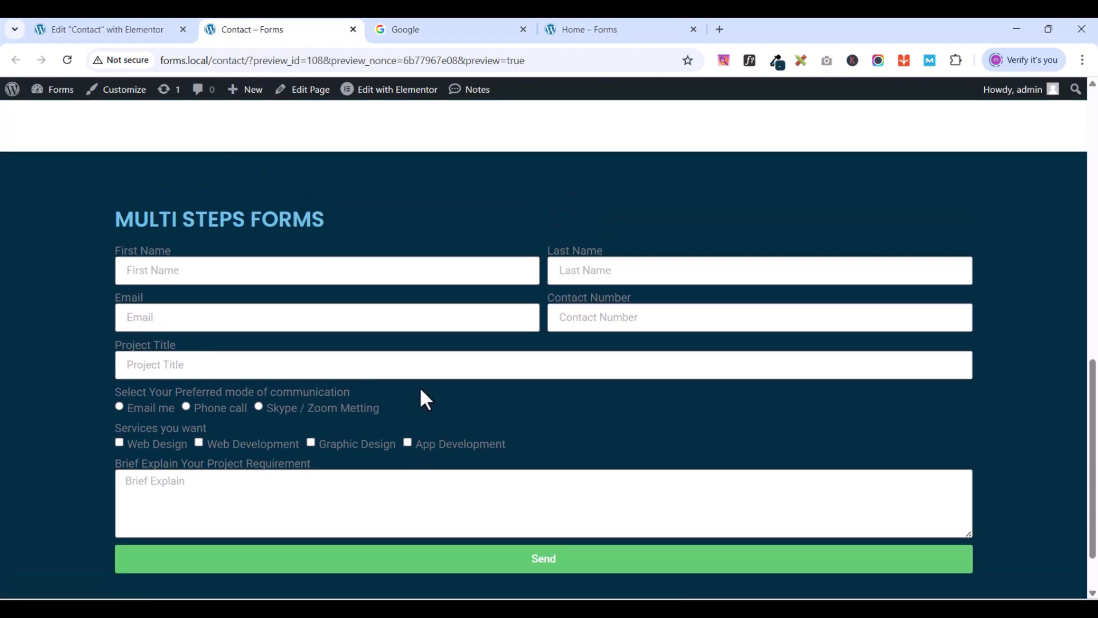
pyautogui.scroll(-1, 421, 390)
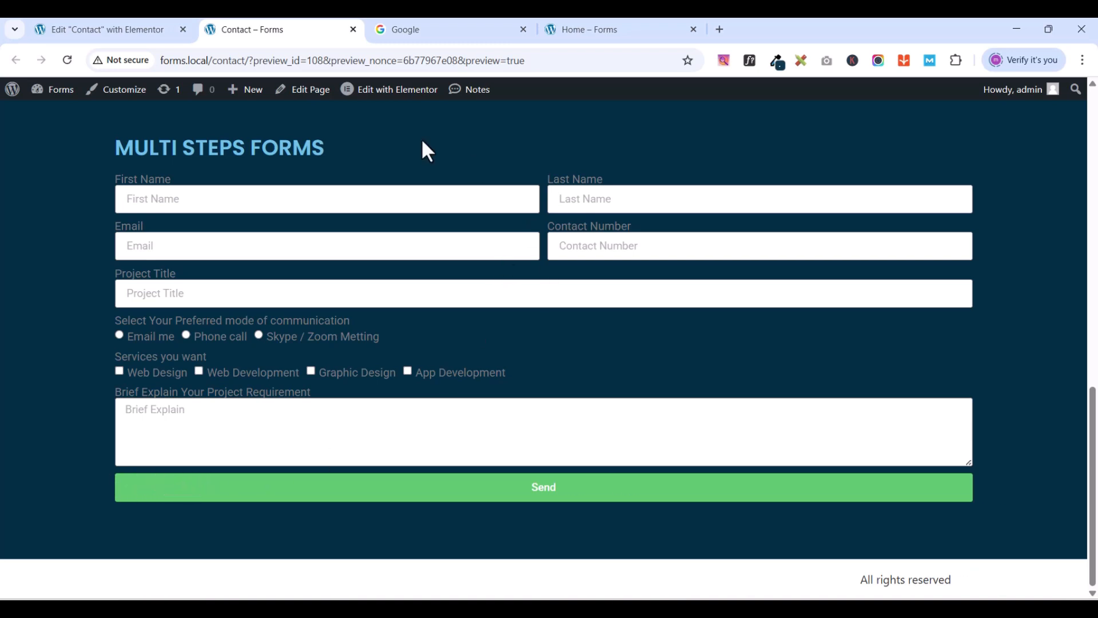
# - Check the Home page's reference form for the next field, and add an Acceptance field below the project requirement textarea in the Contact editor
pyautogui.click(123, 26)
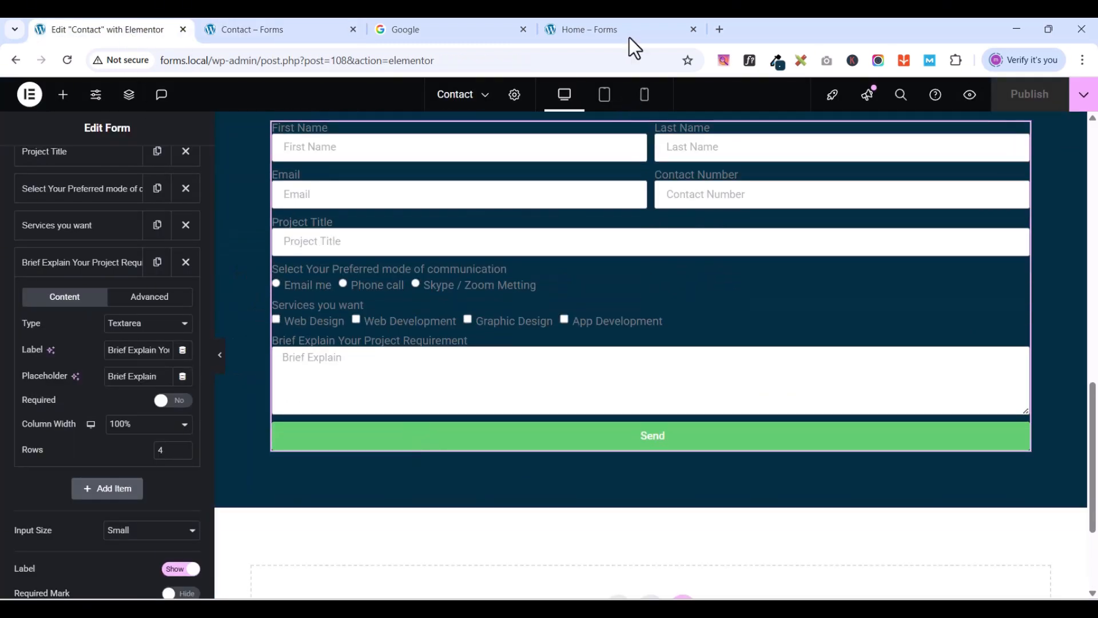
pyautogui.click(629, 35)
pyautogui.scroll(-1, 490, 515)
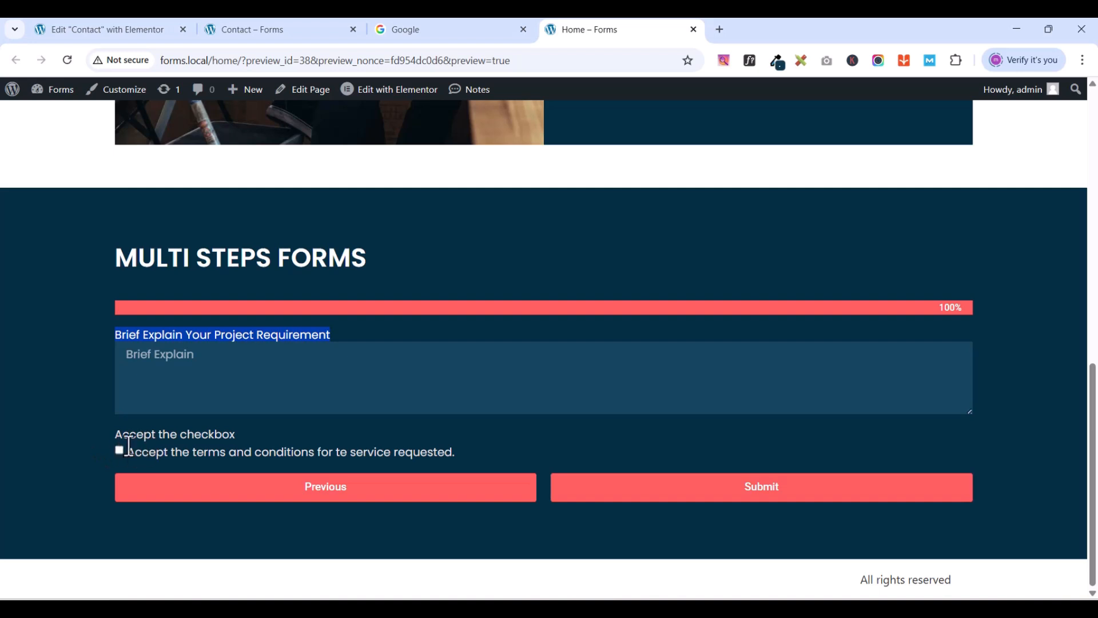
pyautogui.click(104, 36)
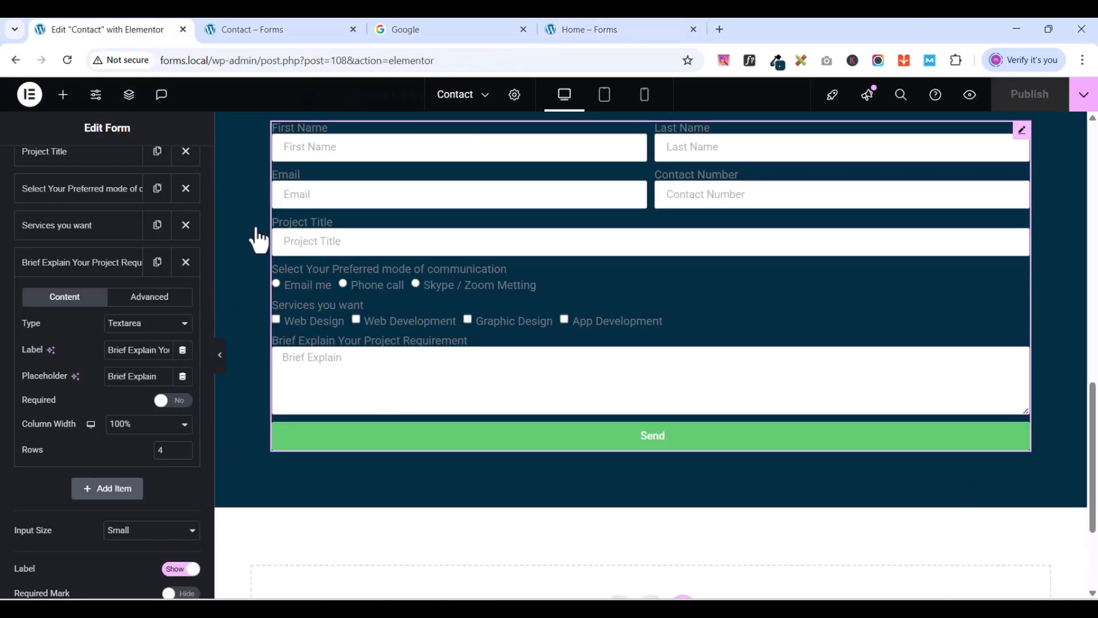
pyautogui.click(97, 493)
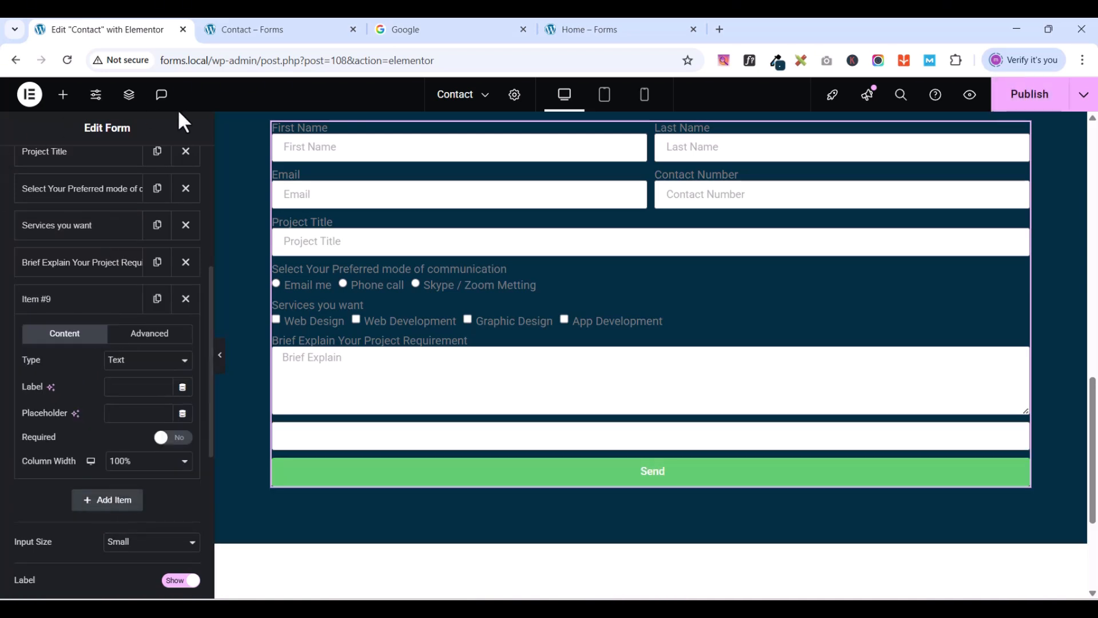
pyautogui.click(128, 366)
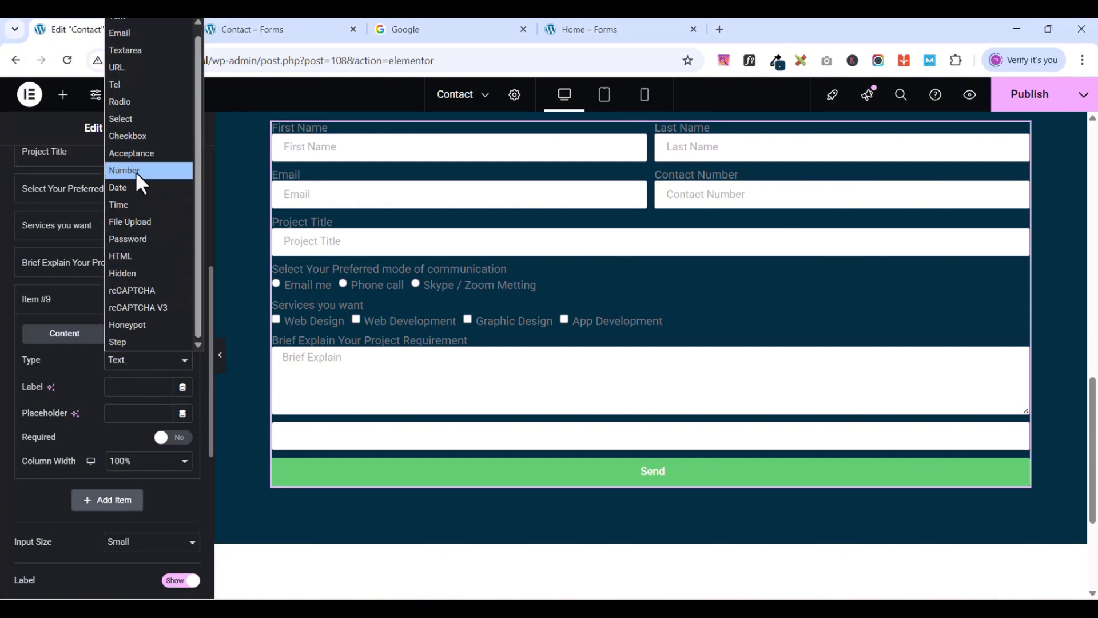
pyautogui.click(128, 154)
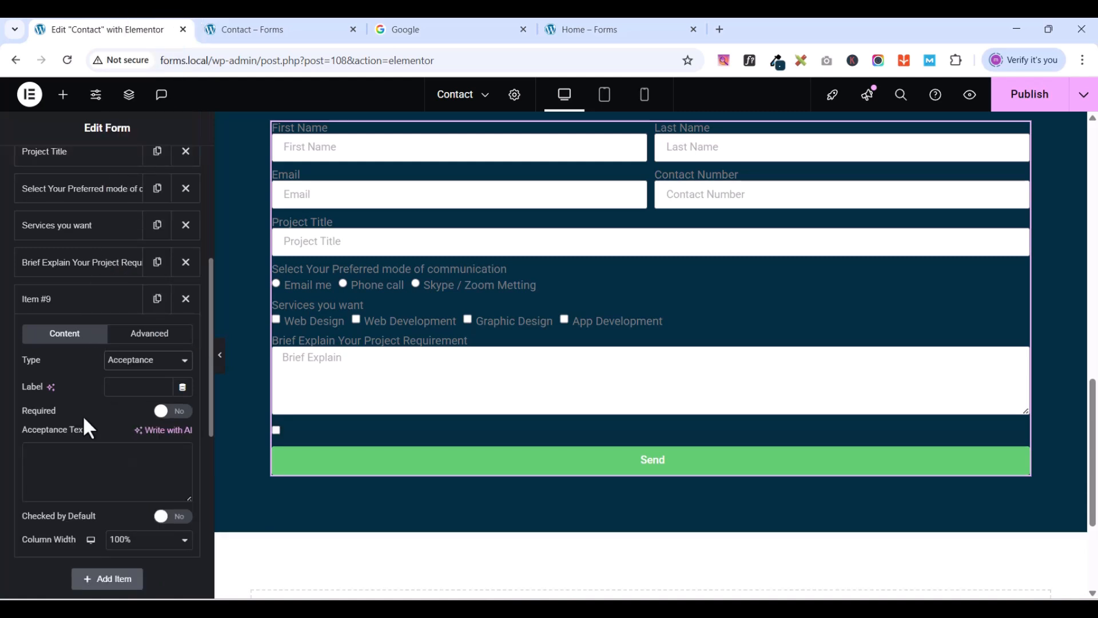
# - Copy "Accept the checkbox" from the Home page's reference form and paste it as the acceptance field's label
pyautogui.click(584, 35)
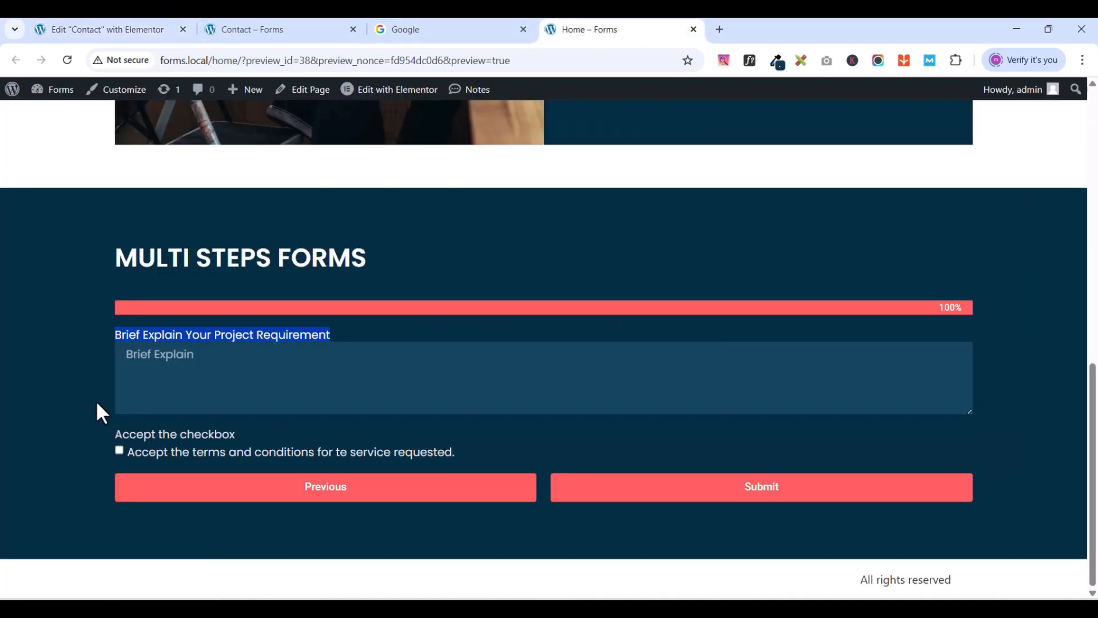
pyautogui.moveTo(237, 433); pyautogui.dragTo(120, 449)
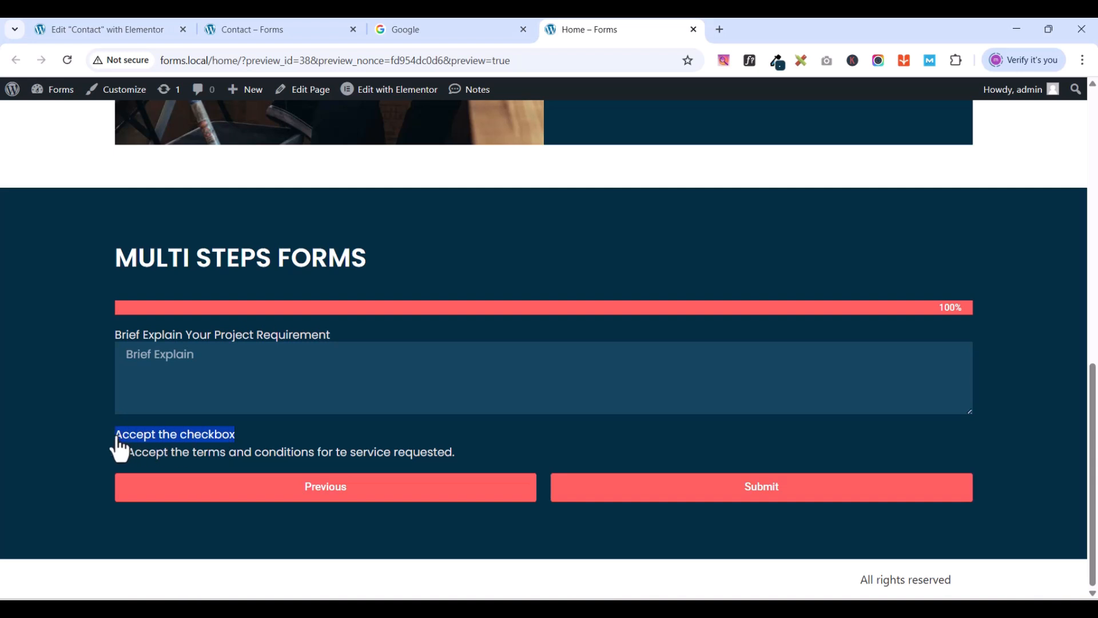
pyautogui.rightClick(150, 447)
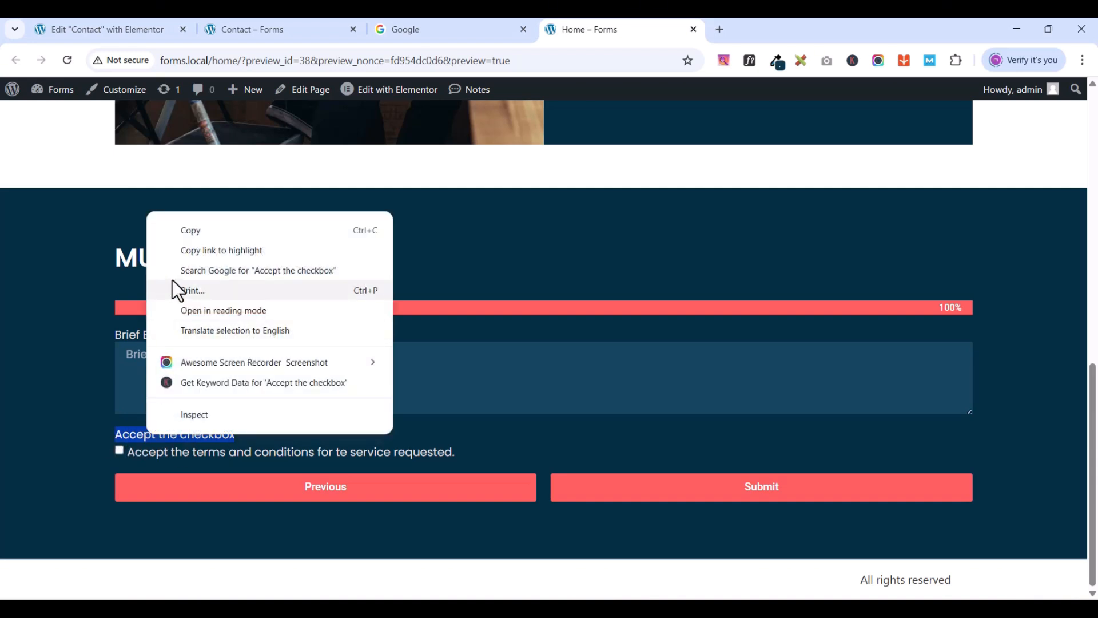
pyautogui.click(191, 231)
pyautogui.click(105, 26)
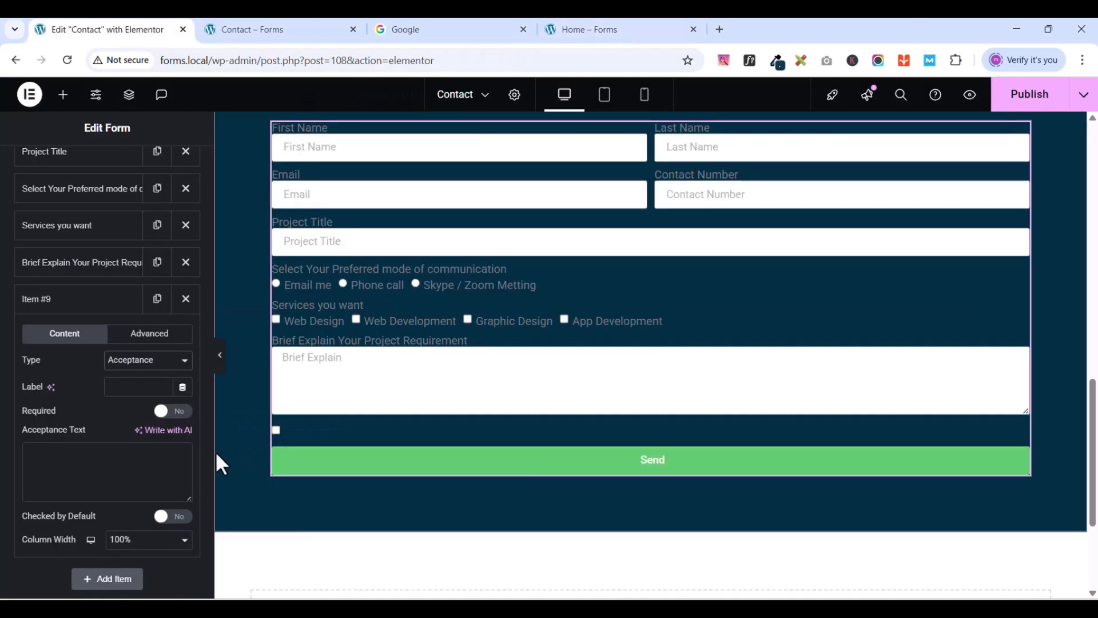
pyautogui.click(122, 386)
pyautogui.hotkey('ctrl', 'v')
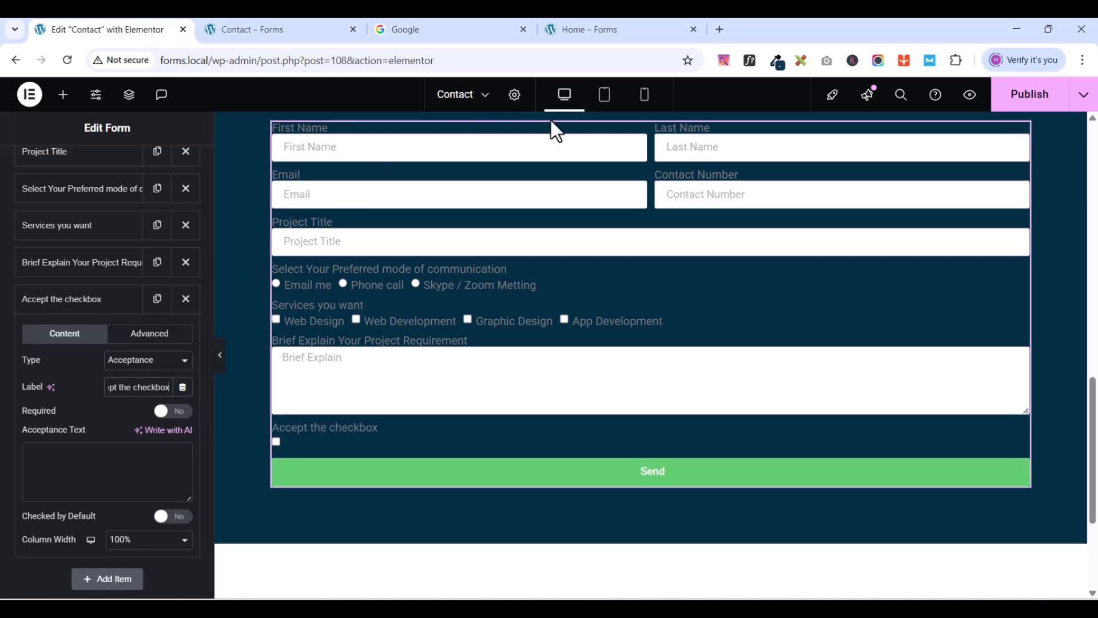
# - Copy "Accept the terms and conditions for te service requested." from the Home page's form and paste it as the field's acceptance text
pyautogui.click(577, 32)
pyautogui.moveTo(464, 457); pyautogui.dragTo(150, 459)
pyautogui.rightClick(131, 455)
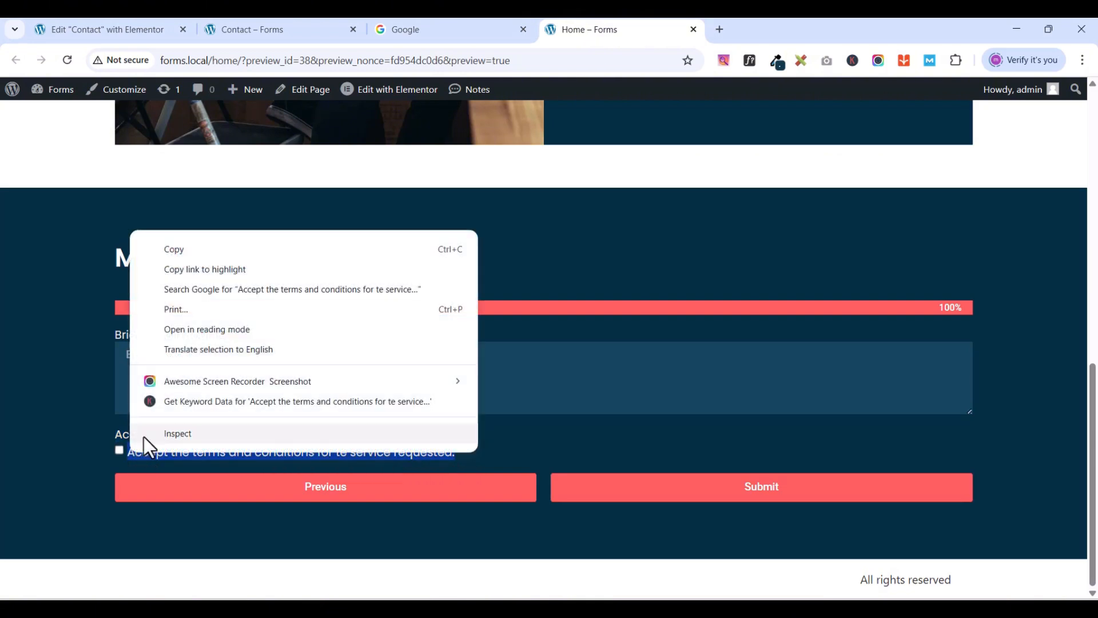
pyautogui.click(189, 250)
pyautogui.click(122, 31)
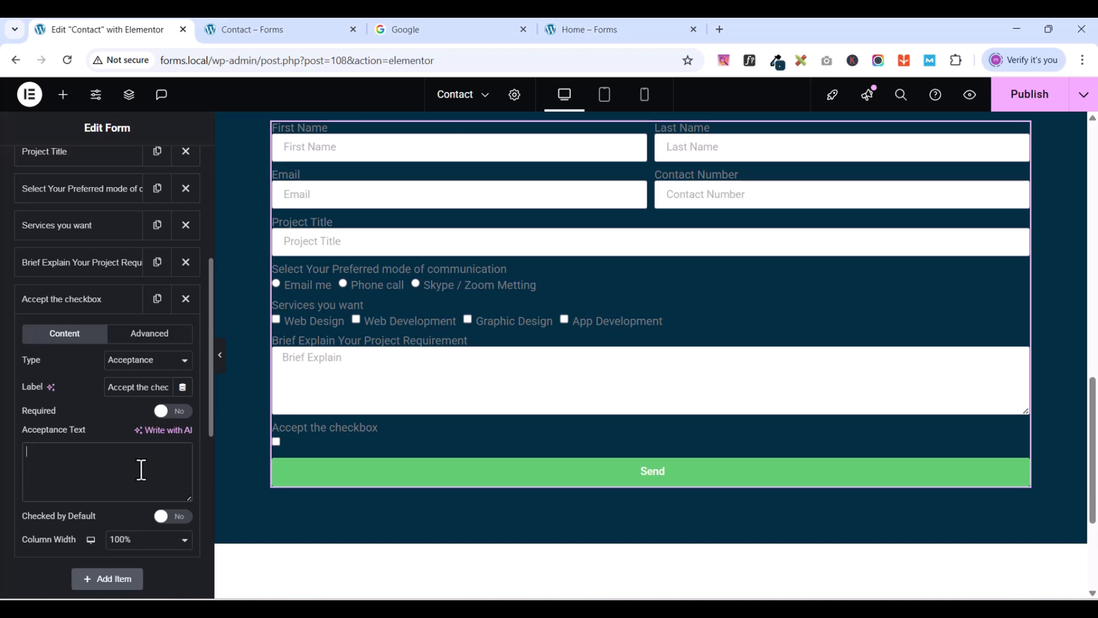
pyautogui.hotkey('ctrl', 'v')
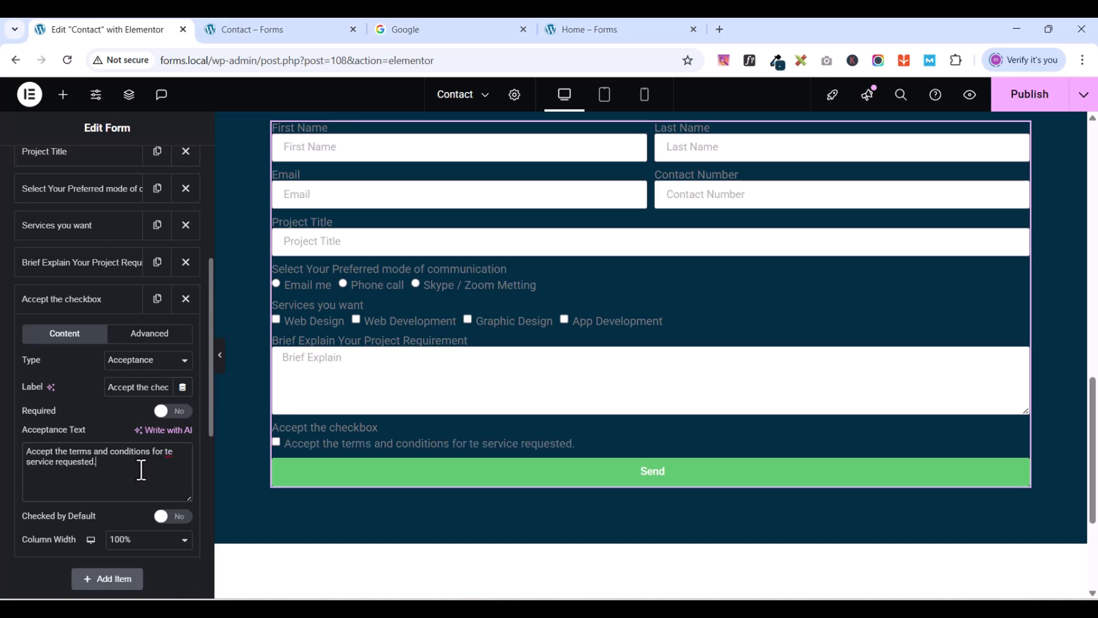
pyautogui.click(277, 443)
# - Publish the Contact page with the acceptance field and review the whole form in the page preview
pyautogui.click(1031, 94)
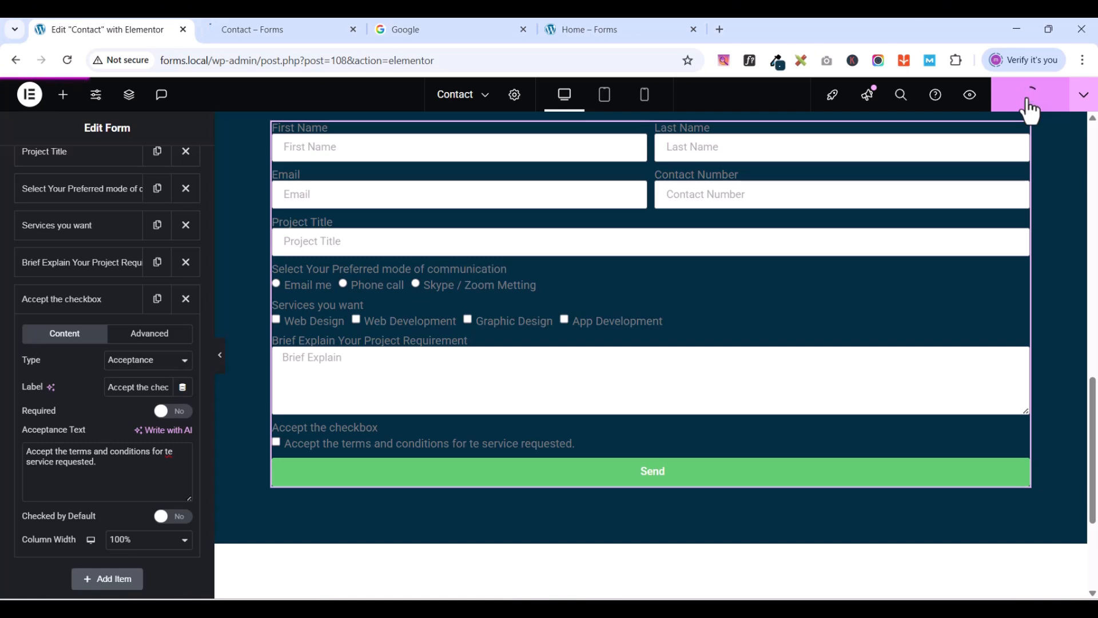
pyautogui.click(249, 24)
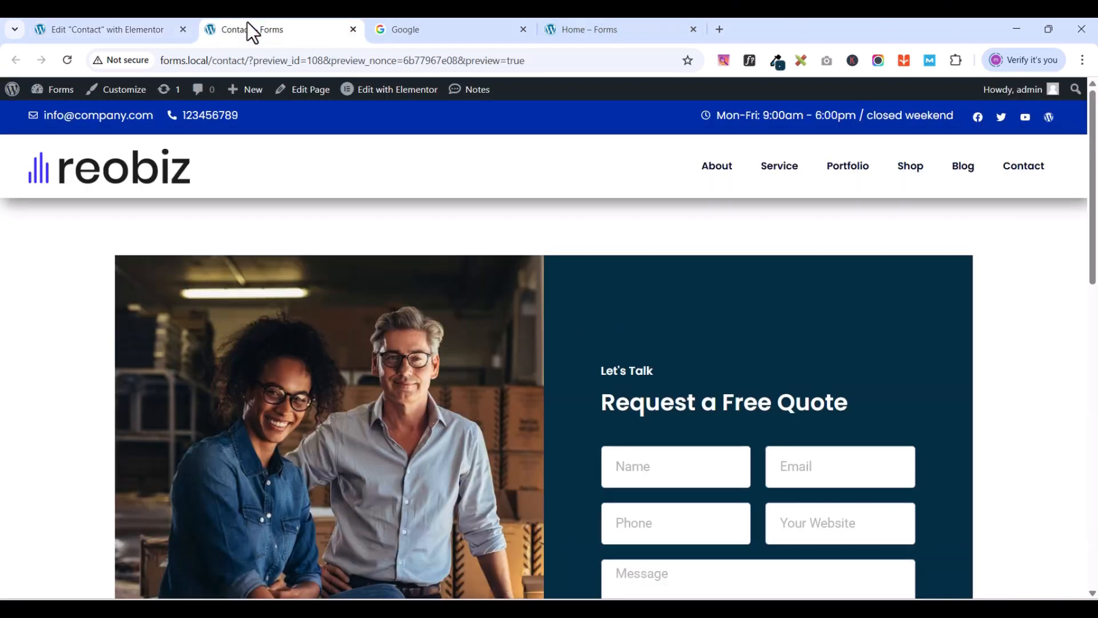
pyautogui.scroll(-12, 627, 353)
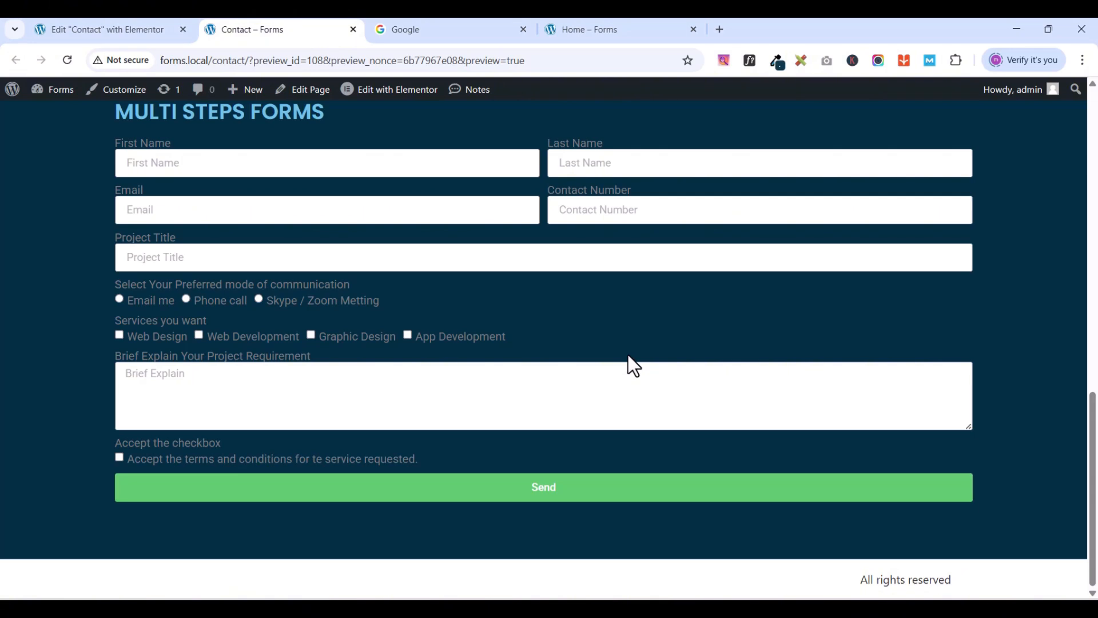
pyautogui.scroll(3, 628, 355)
pyautogui.scroll(-3, 628, 354)
pyautogui.scroll(3, 628, 354)
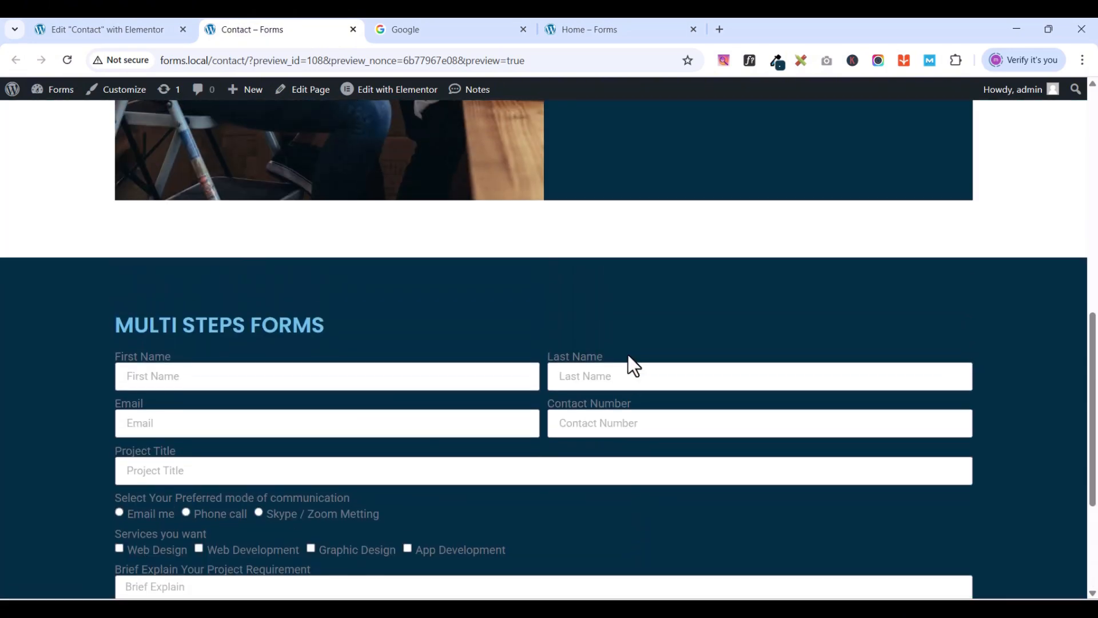
pyautogui.scroll(-3, 426, 350)
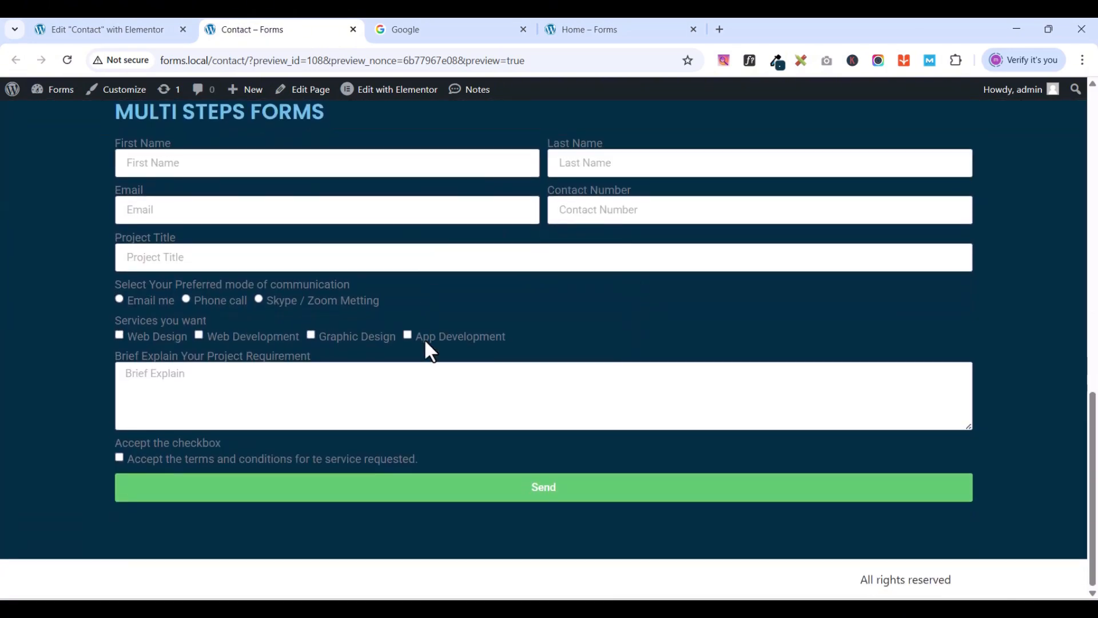
pyautogui.scroll(3, 401, 518)
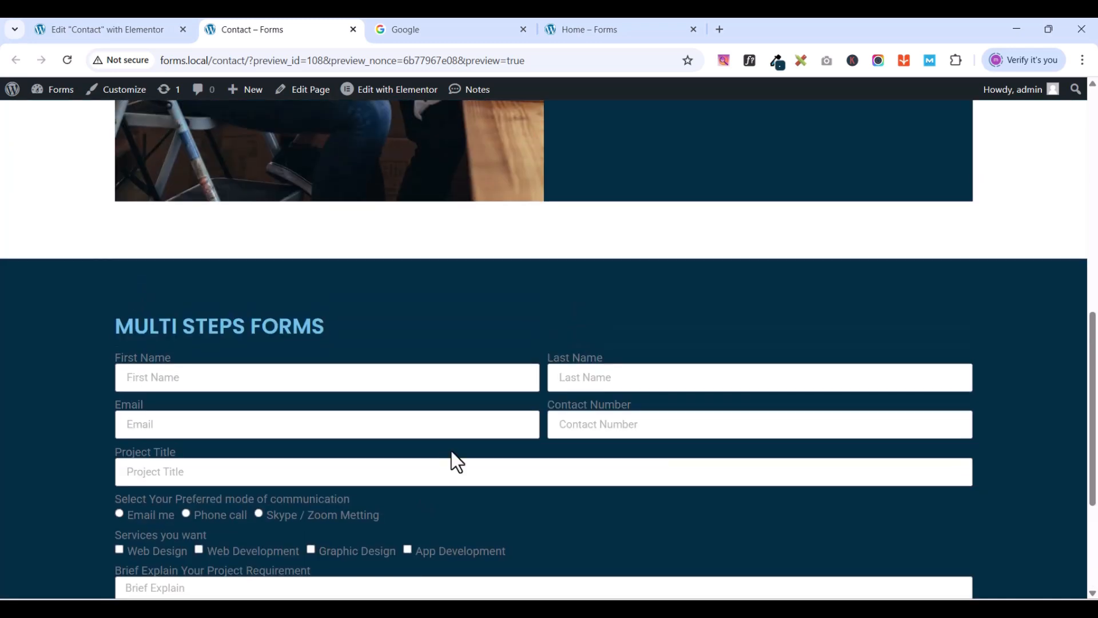
pyautogui.scroll(-3, 451, 451)
# - Return to the Contact editor and collapse the form's field settings to show the remaining settings sections
pyautogui.click(132, 29)
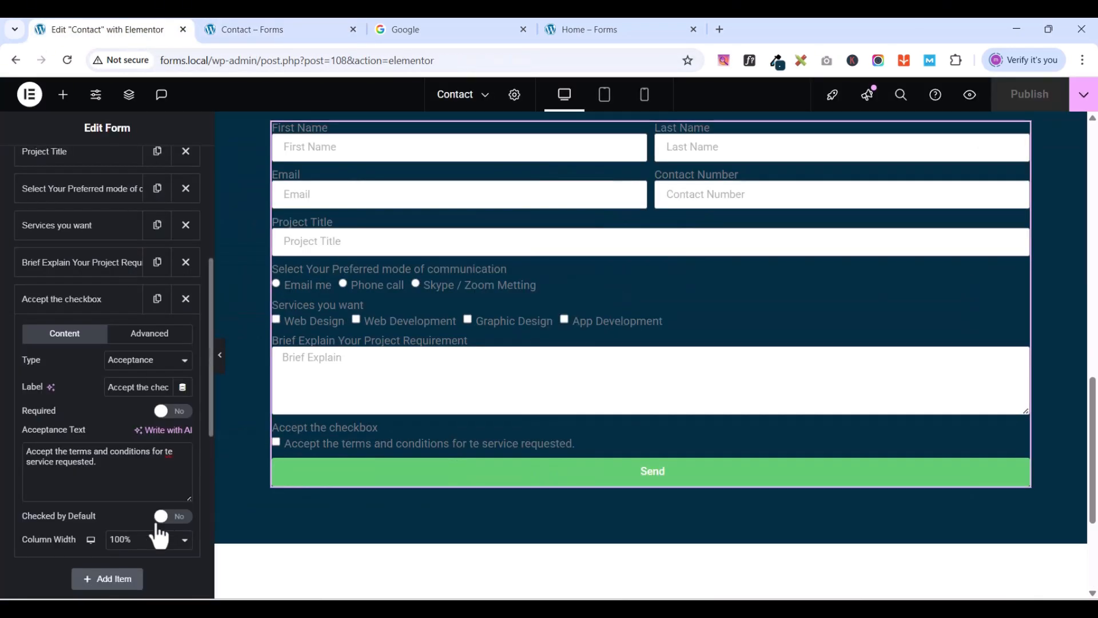
pyautogui.scroll(10, 113, 505)
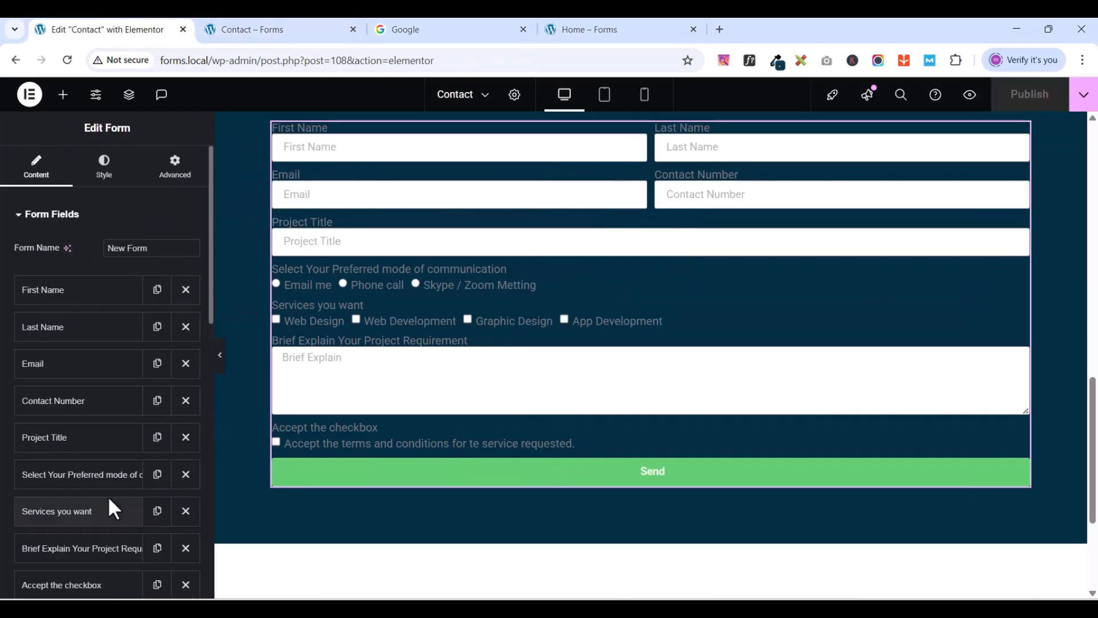
pyautogui.click(19, 217)
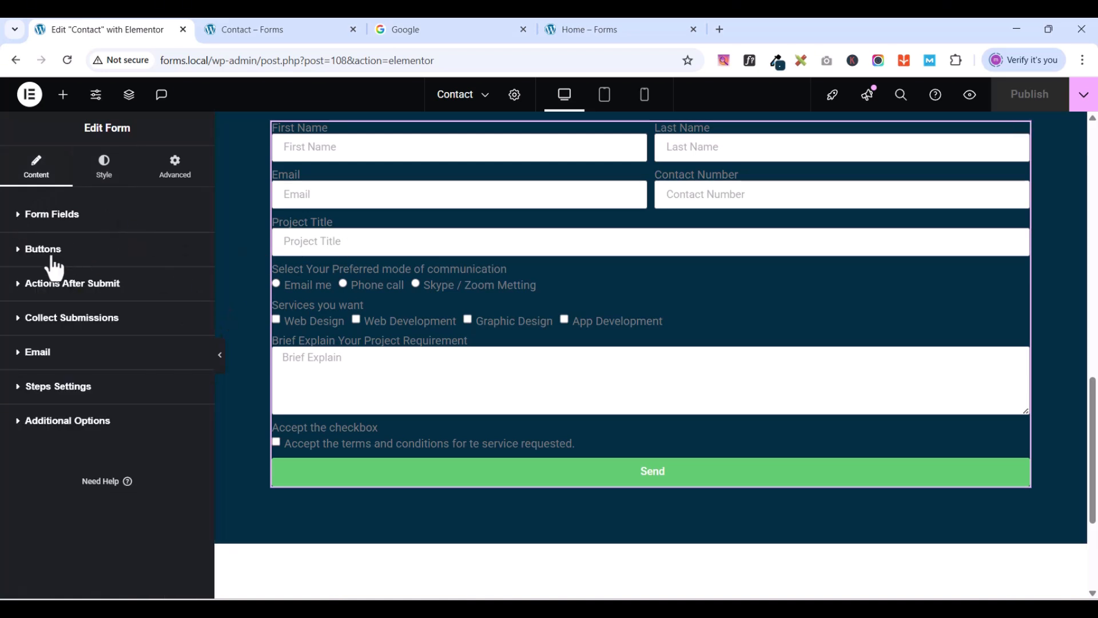
# - Change the multi-step form's submit button text to "Submit"
pyautogui.click(22, 258)
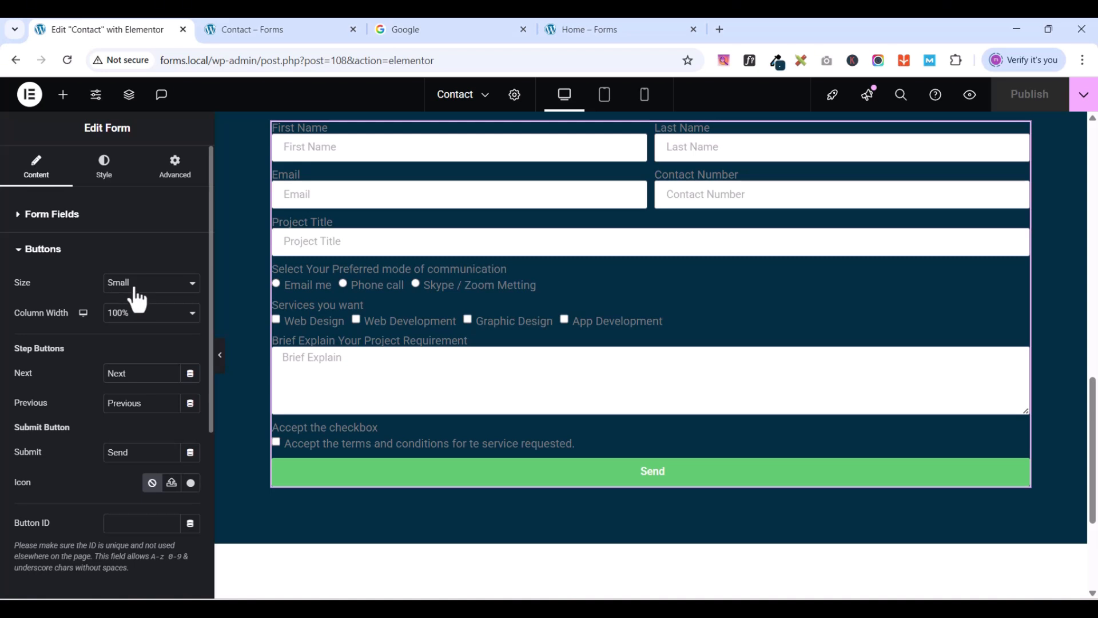
pyautogui.scroll(2, 681, 478)
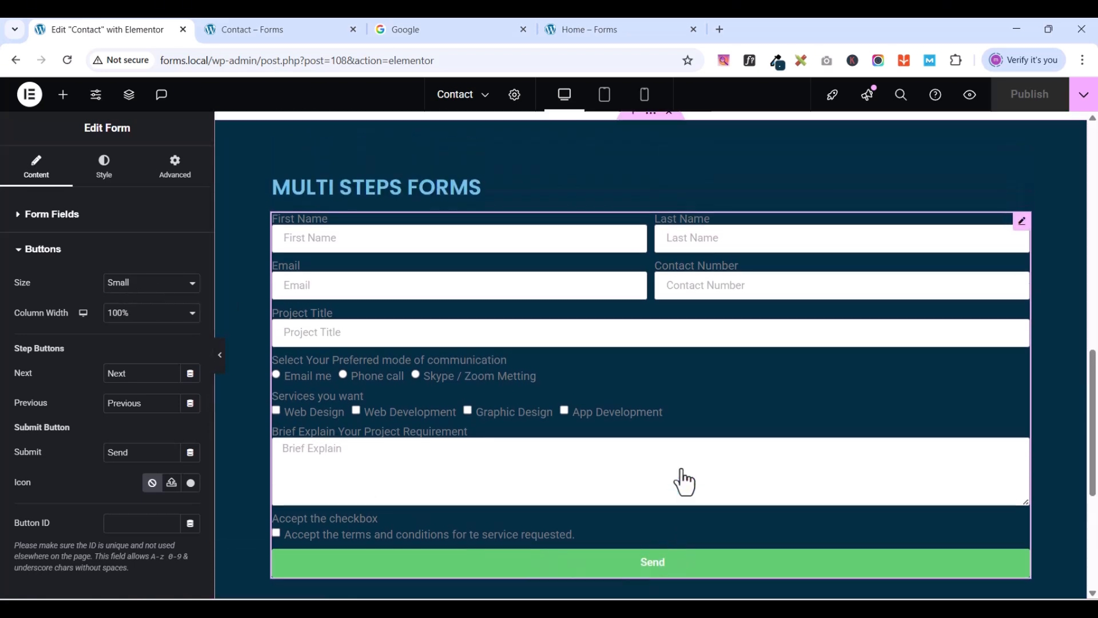
pyautogui.scroll(2, 685, 482)
pyautogui.scroll(-3, 684, 482)
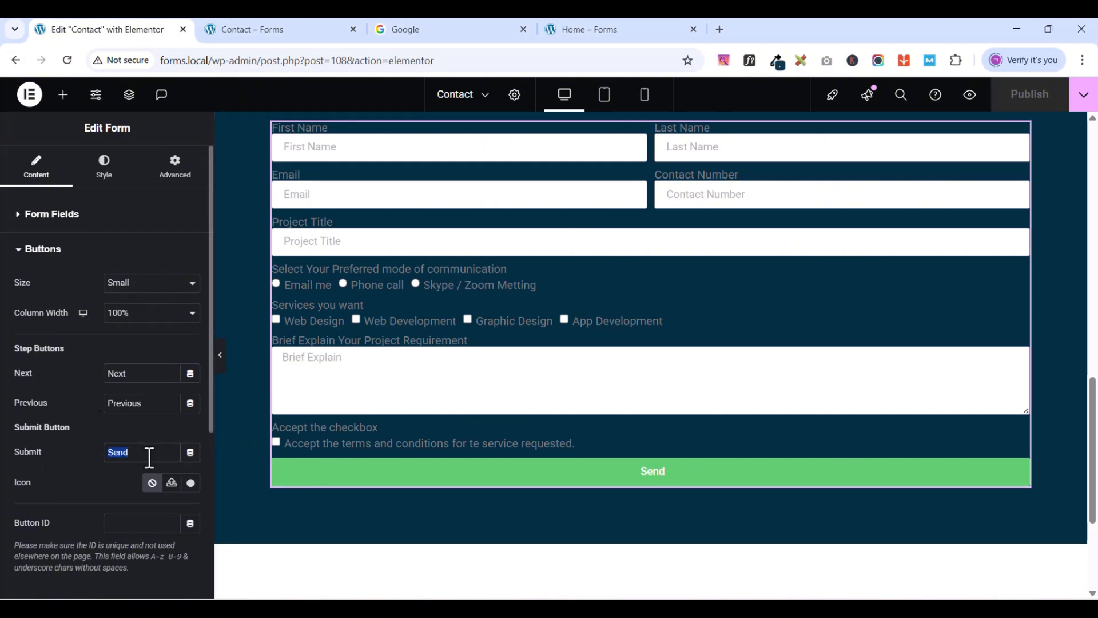
pyautogui.write('Submi')
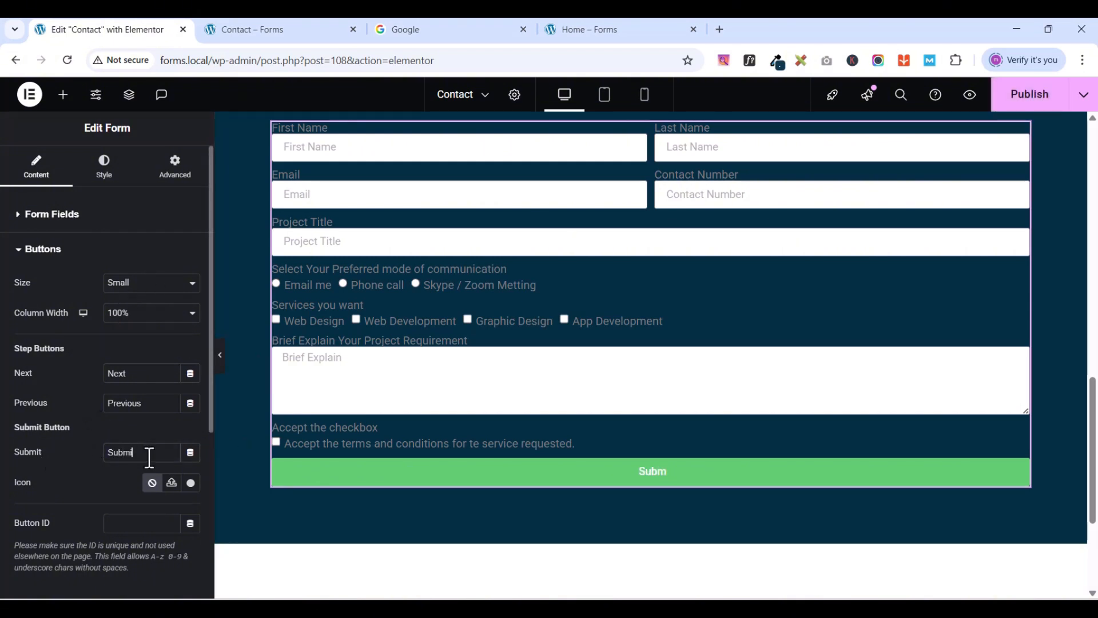
pyautogui.write('t')
pyautogui.click(25, 255)
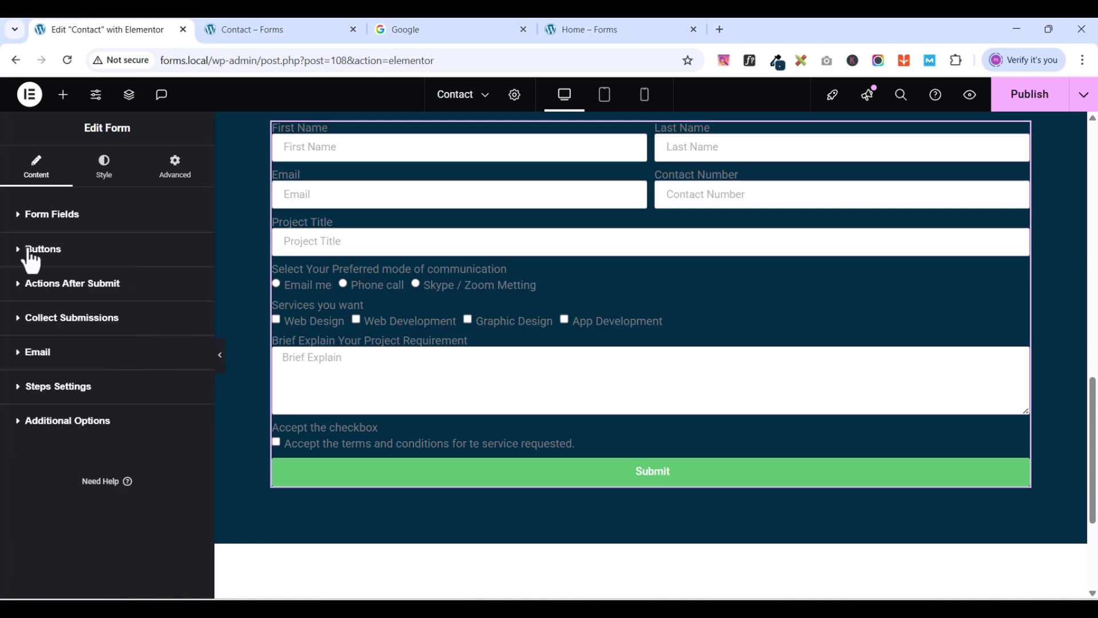
# - Examine the typography settings of the "MULTI STEPS FORMS" heading above the form
pyautogui.click(104, 172)
pyautogui.scroll(5, 633, 539)
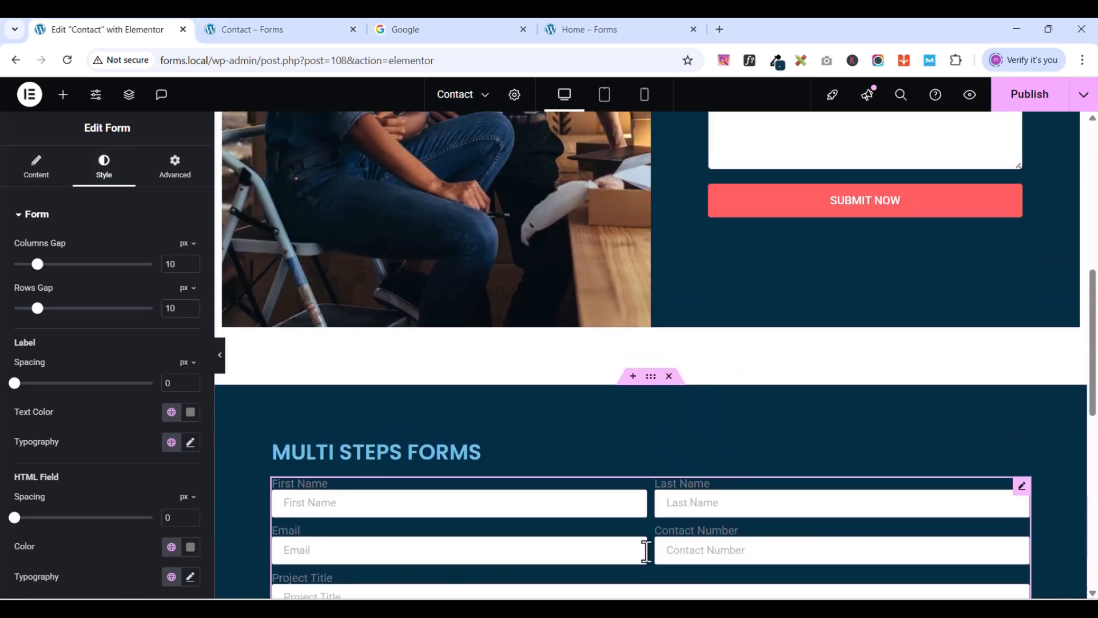
pyautogui.scroll(-3, 646, 552)
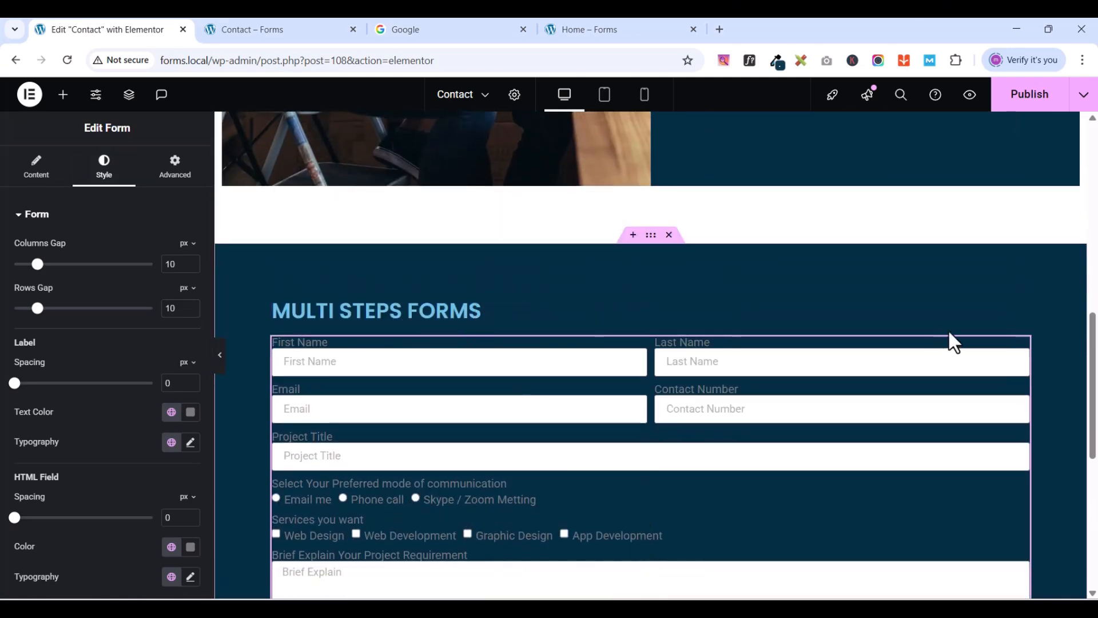
pyautogui.click(1022, 311)
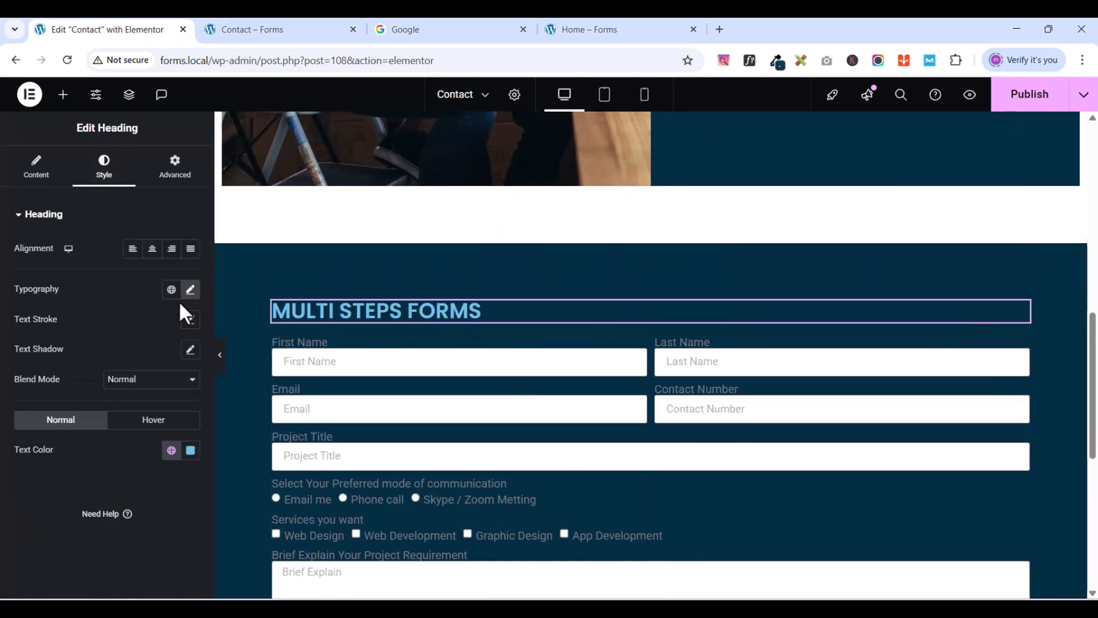
pyautogui.click(192, 291)
pyautogui.click(191, 290)
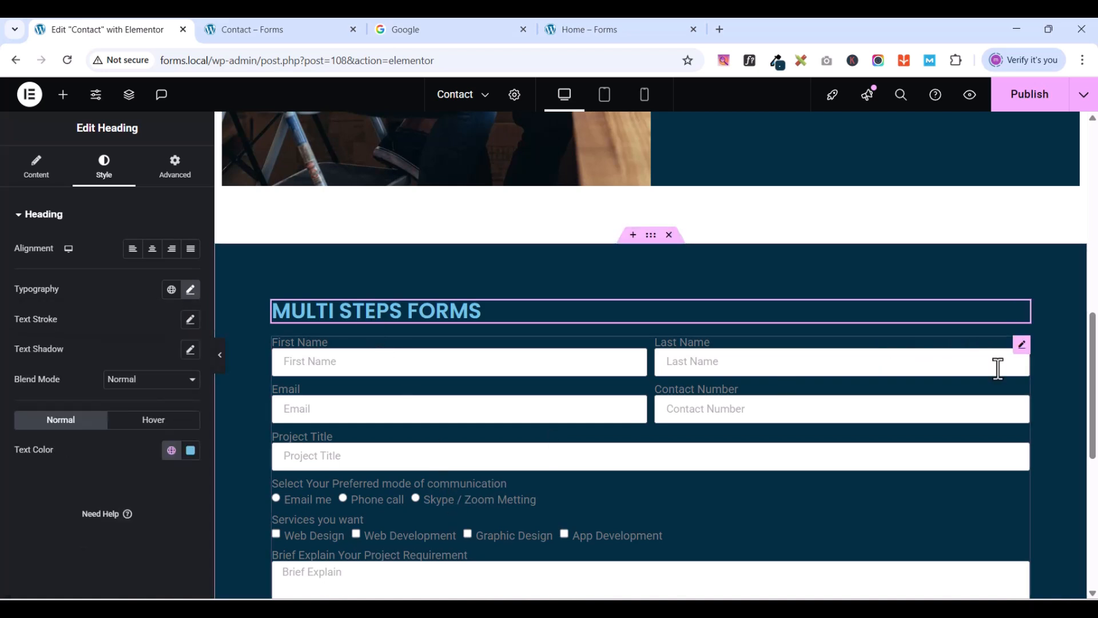
# - Set both the columns gap and the rows gap of the multi-step form to 20 px
pyautogui.click(1022, 345)
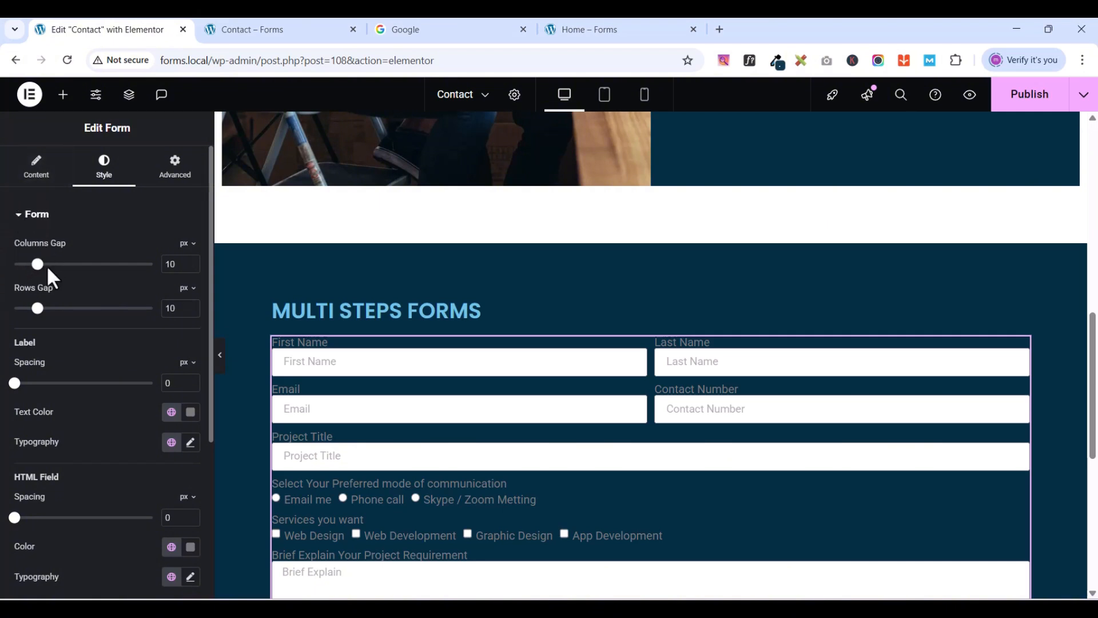
pyautogui.write('20')
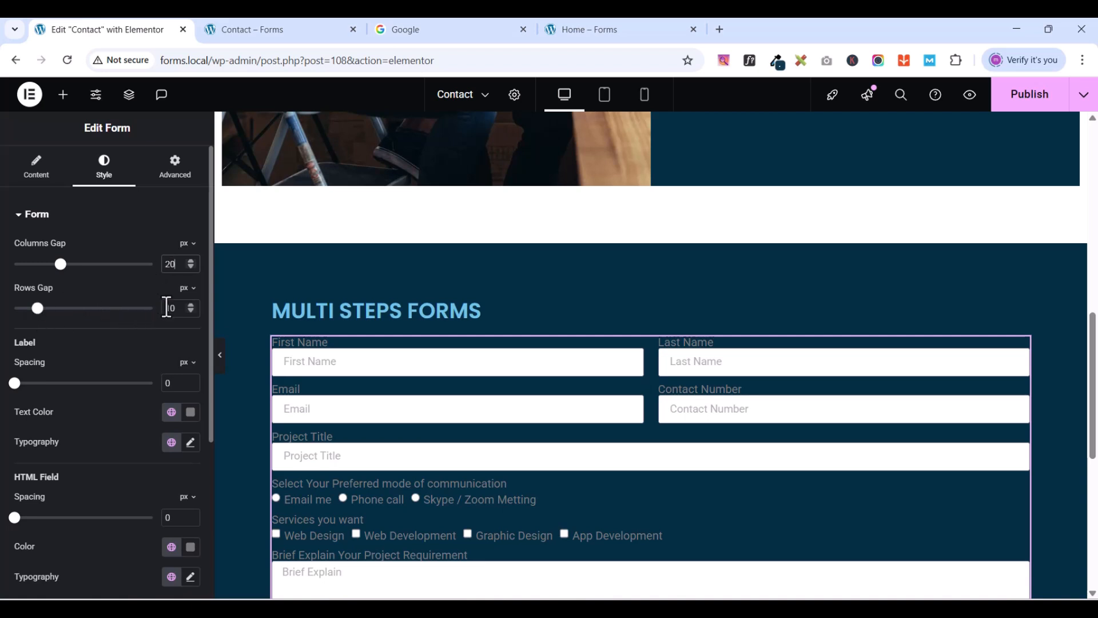
pyautogui.write('20')
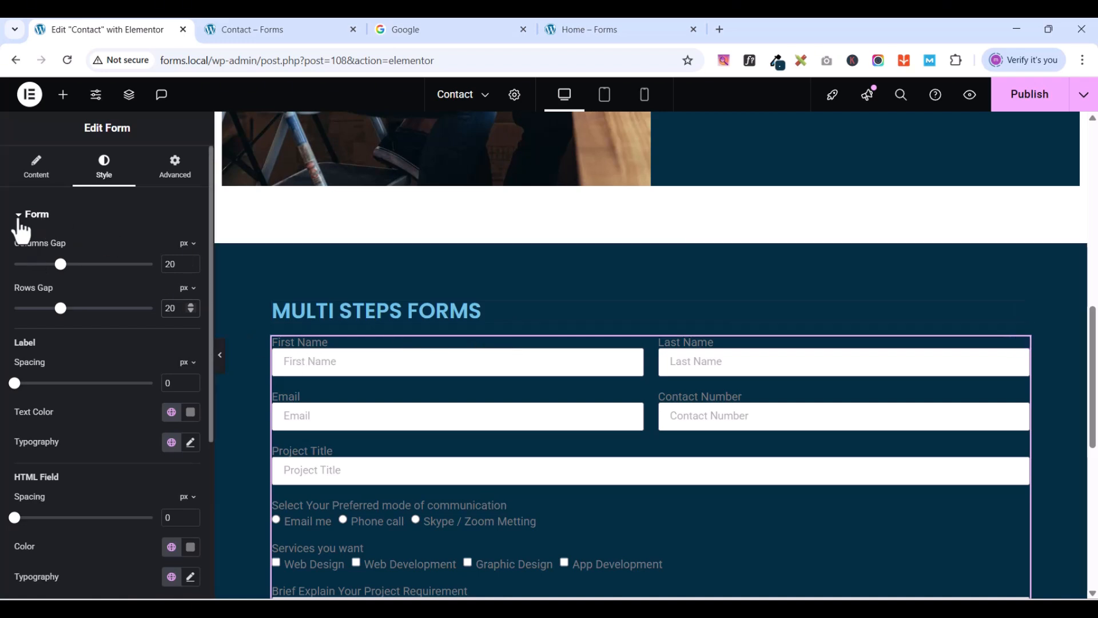
pyautogui.click(24, 216)
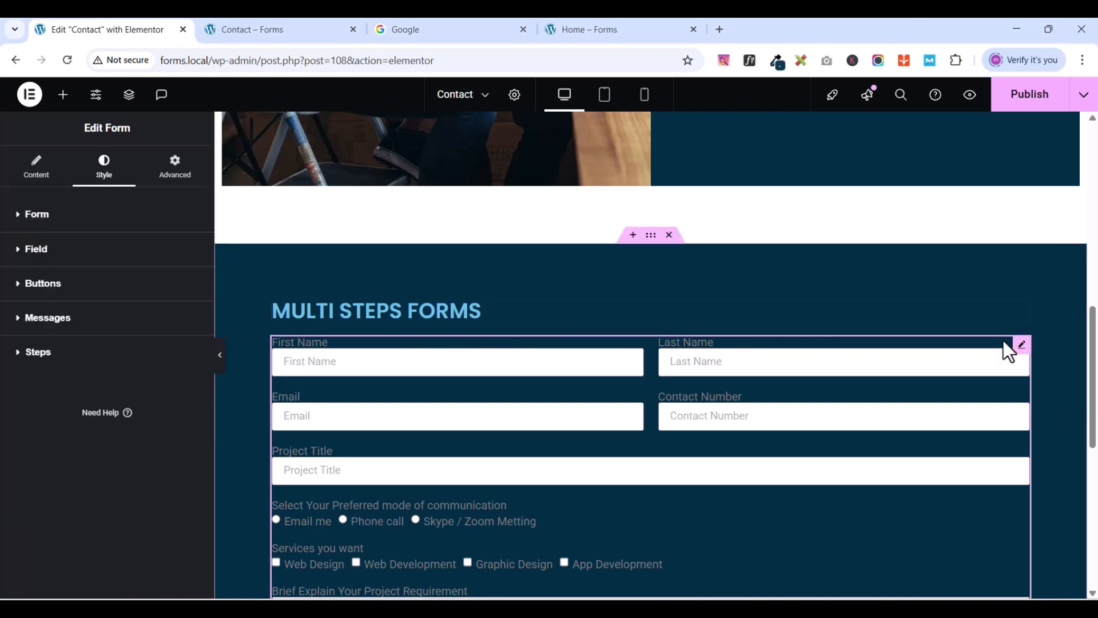
# - Set the input size of the form's fields to Medium and check the form's layout
pyautogui.click(38, 168)
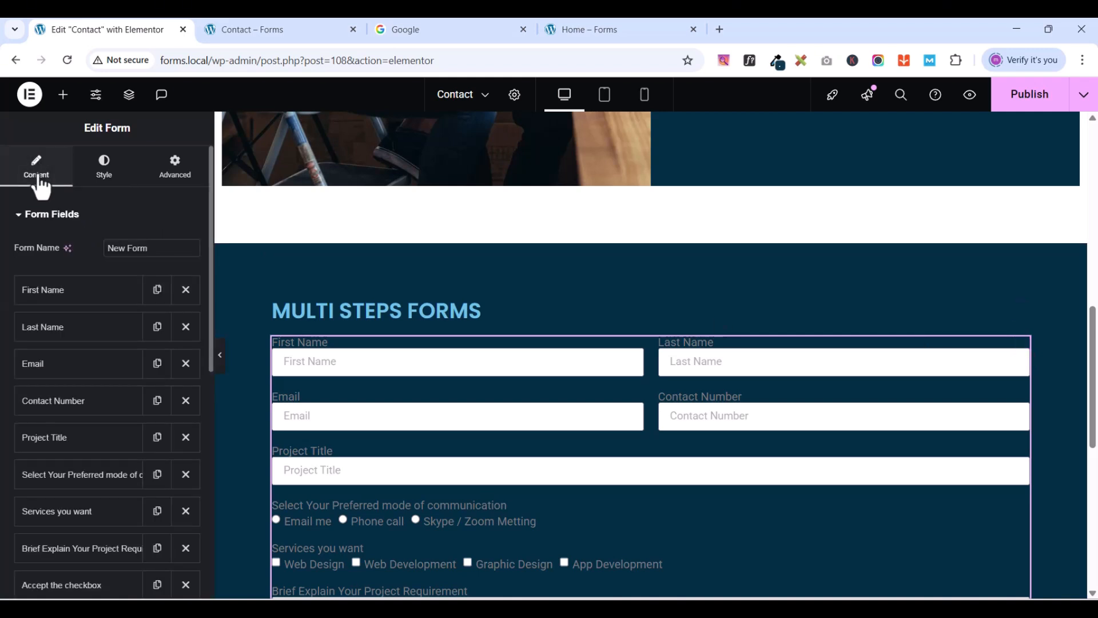
pyautogui.scroll(-5, 86, 384)
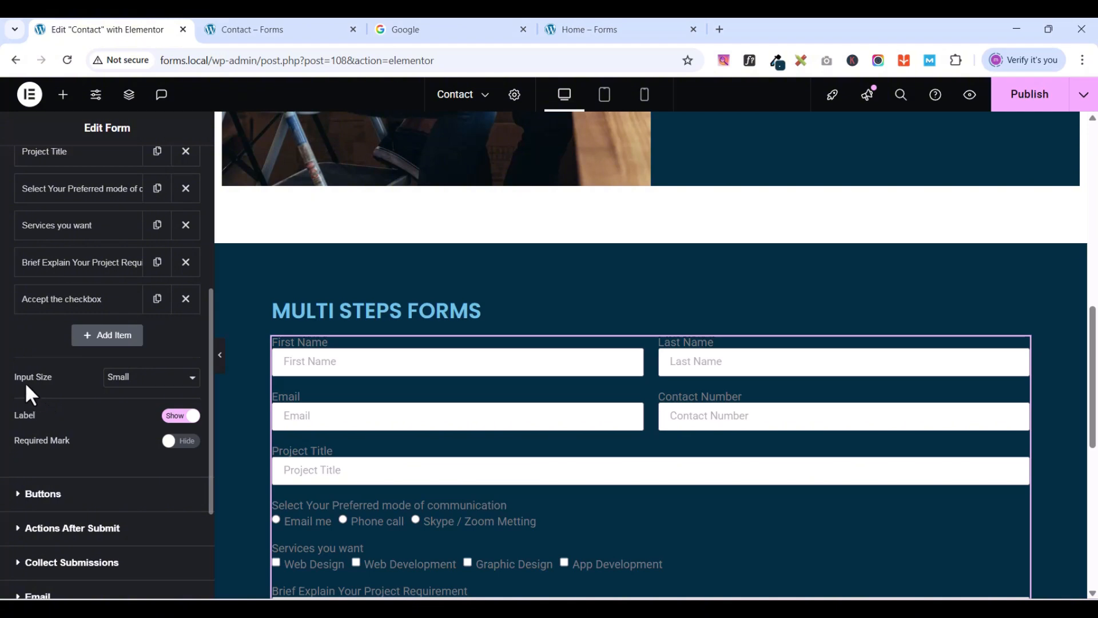
pyautogui.click(125, 378)
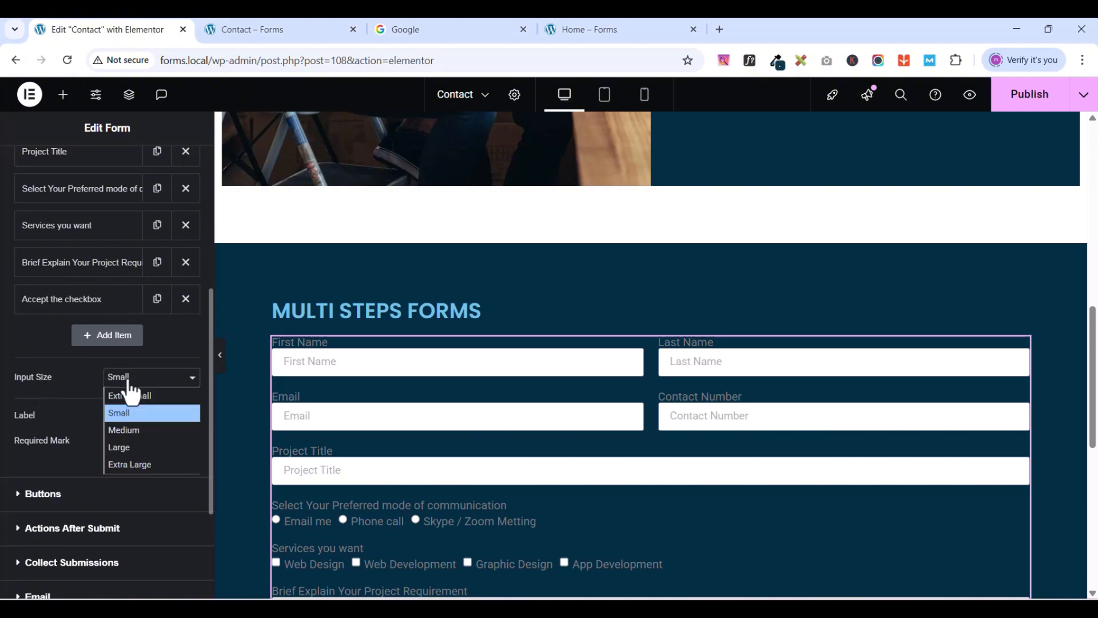
pyautogui.click(131, 428)
pyautogui.scroll(-4, 559, 363)
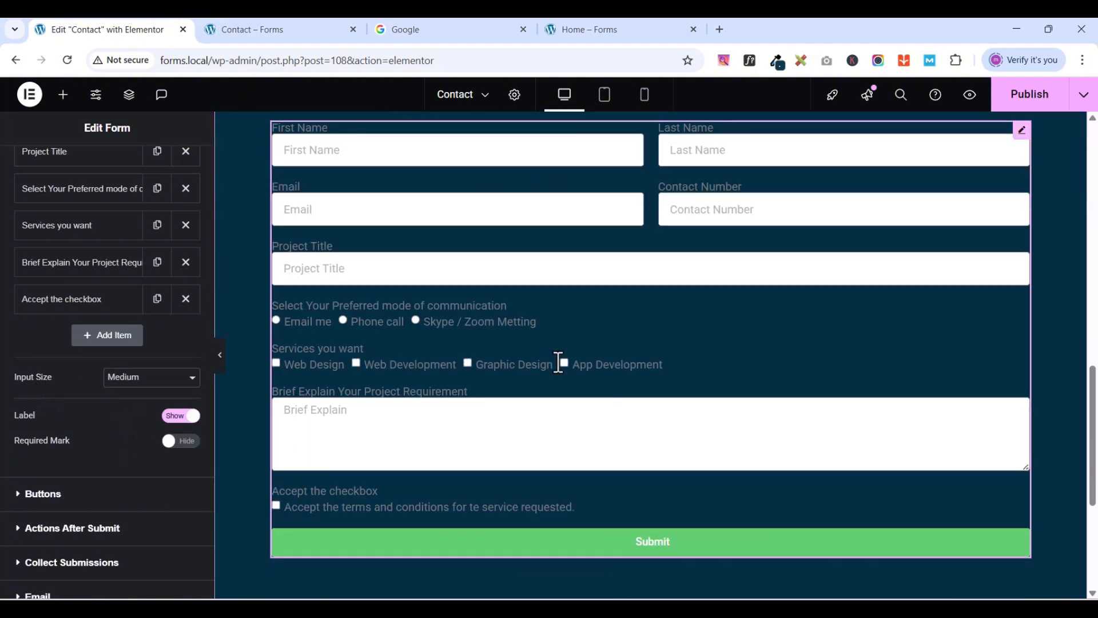
pyautogui.scroll(4, 559, 363)
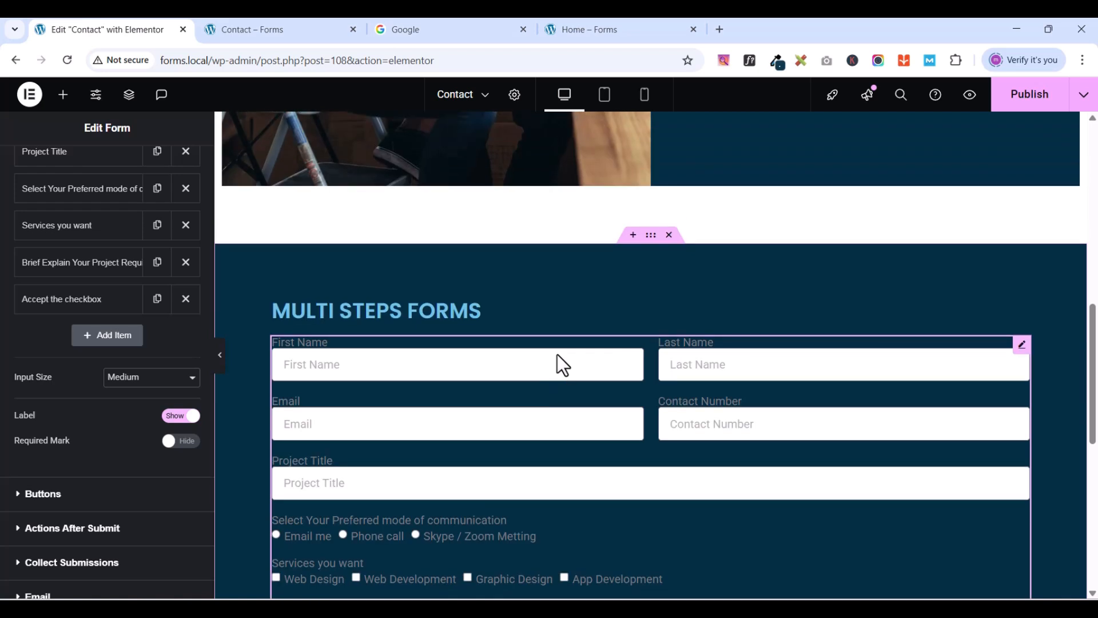
pyautogui.scroll(5, 98, 302)
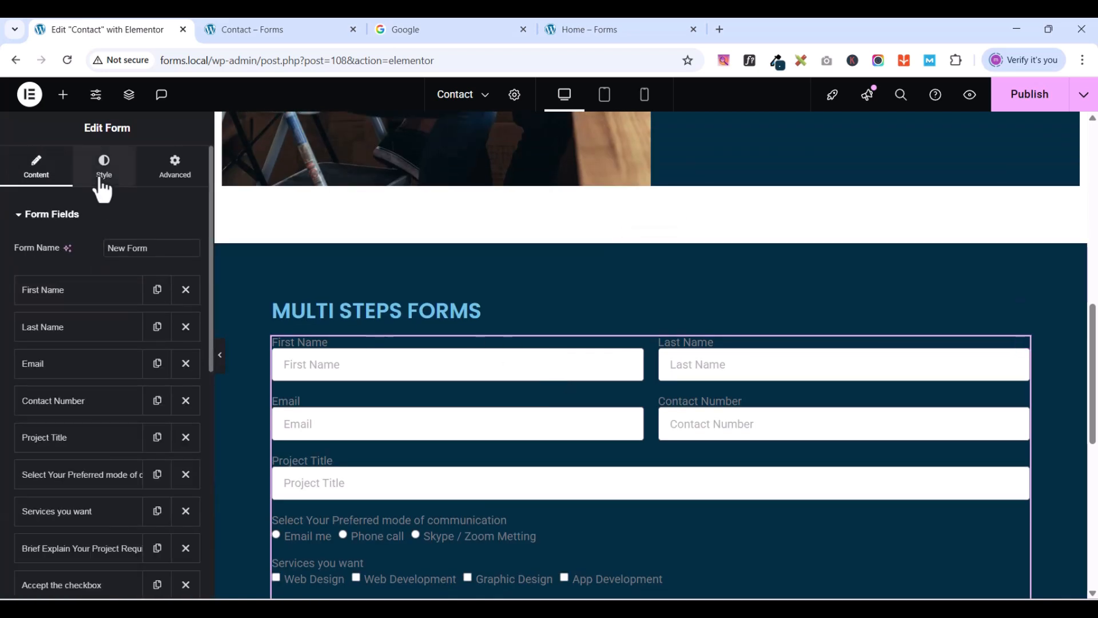
# - Set the font family of the form's labels to Poppins
pyautogui.click(103, 184)
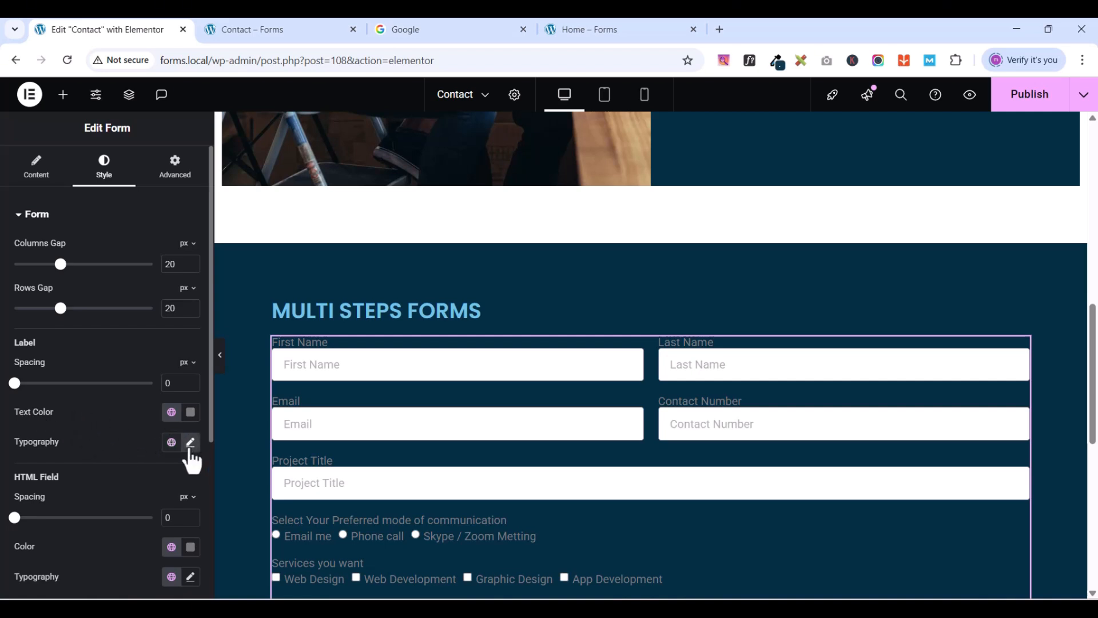
pyautogui.click(191, 449)
pyautogui.click(124, 514)
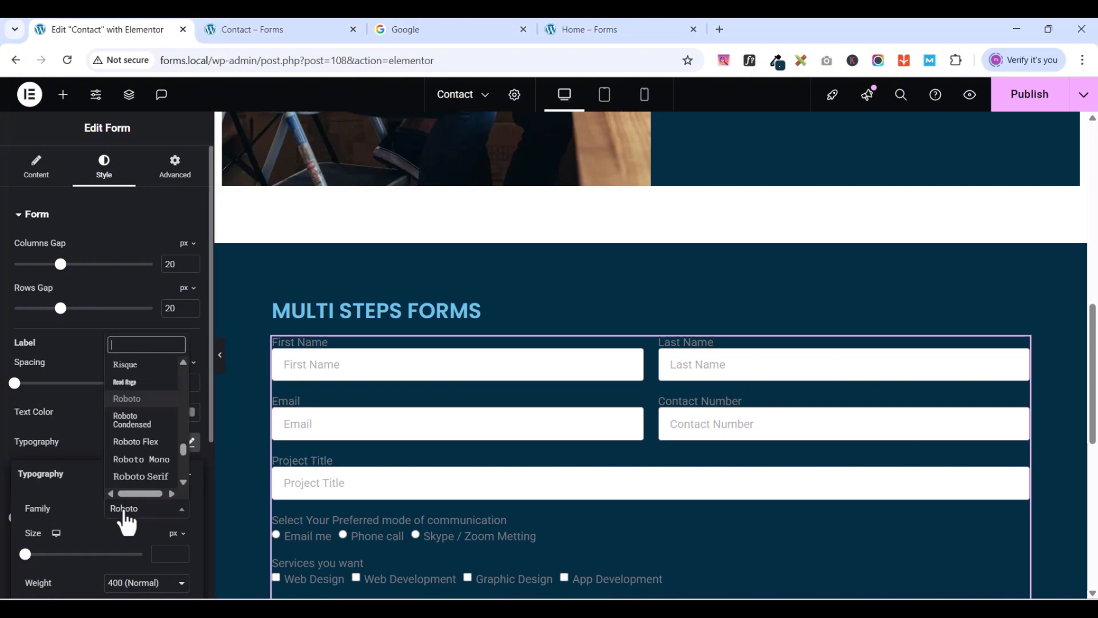
pyautogui.write('pop')
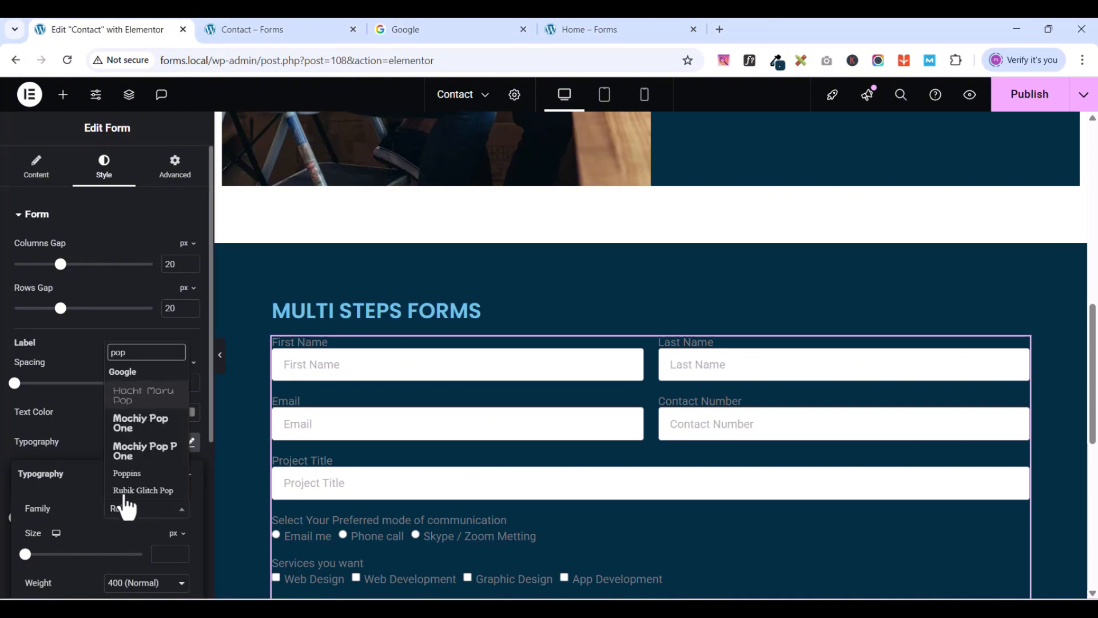
pyautogui.click(127, 473)
# - Set the font size of the form's labels to 15 px and close their typography settings
pyautogui.scroll(-1, 153, 449)
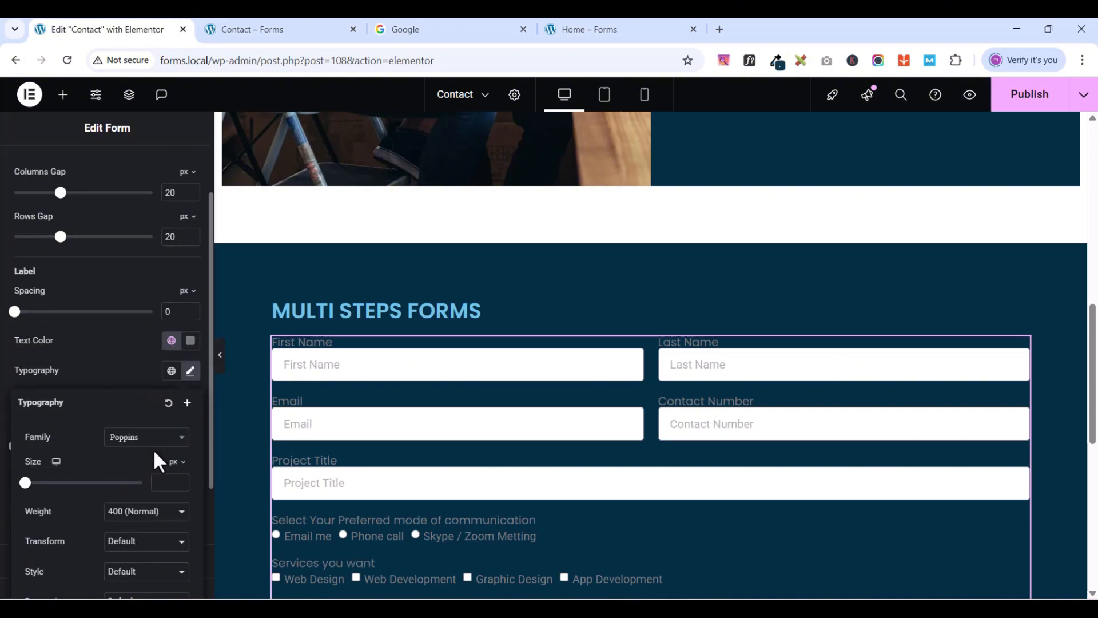
pyautogui.click(180, 479)
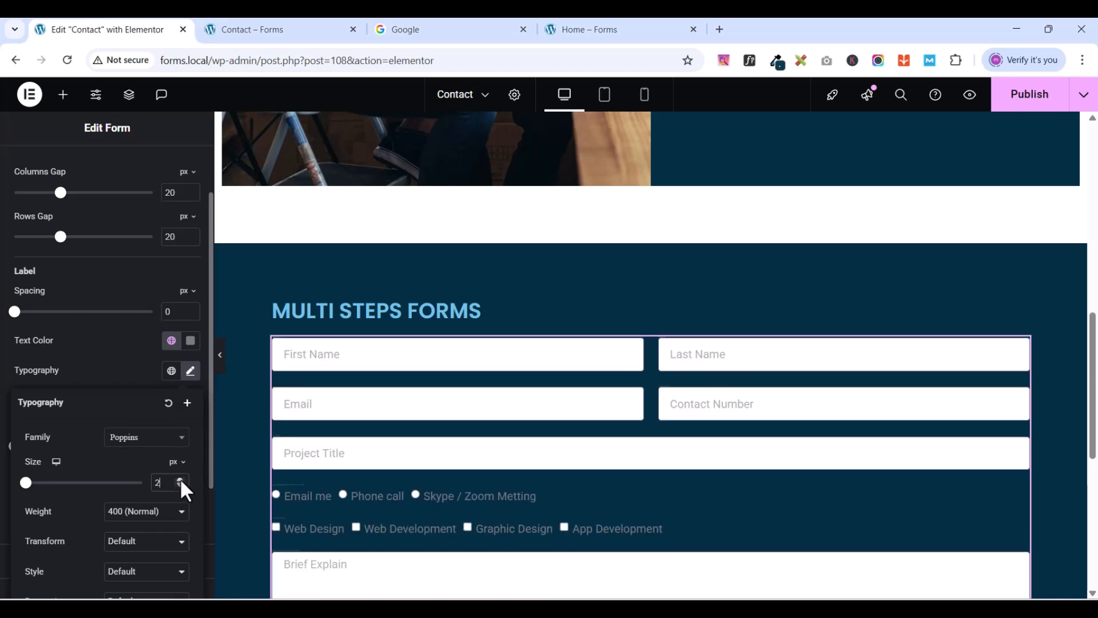
pyautogui.click(180, 479)
pyautogui.click(180, 479)
pyautogui.click(180, 480)
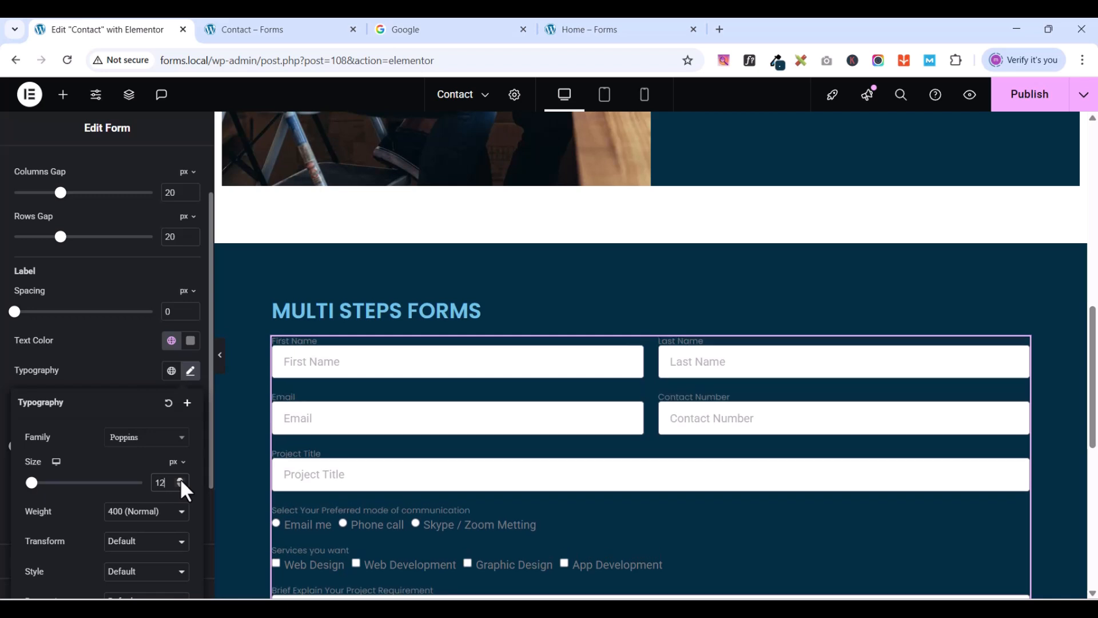
pyautogui.click(180, 479)
pyautogui.click(180, 479)
pyautogui.click(181, 479)
pyautogui.click(180, 479)
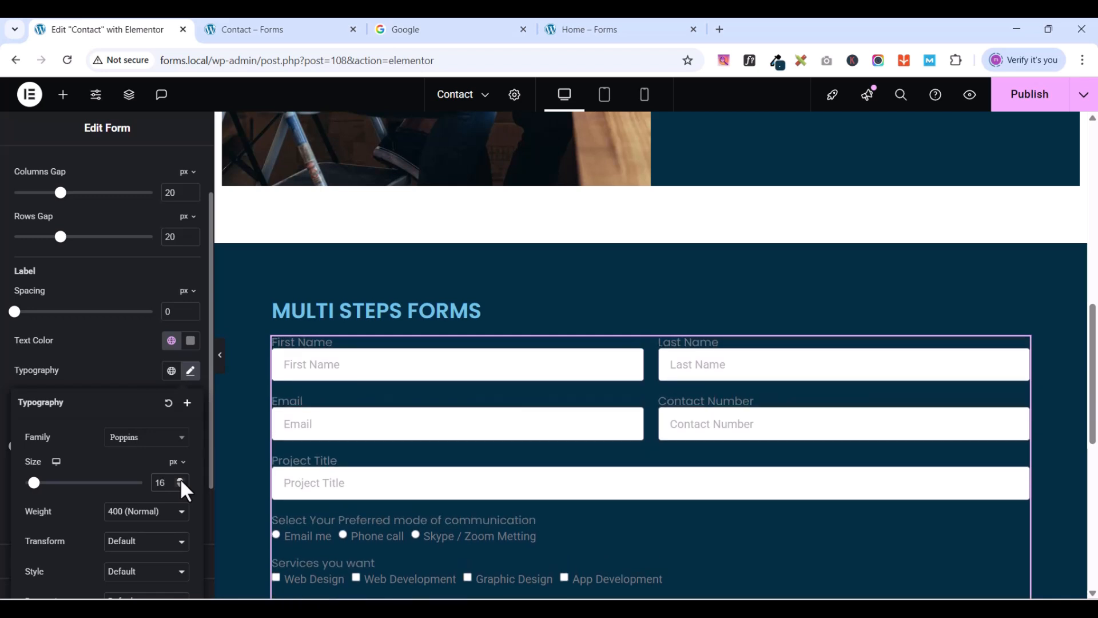
pyautogui.click(180, 486)
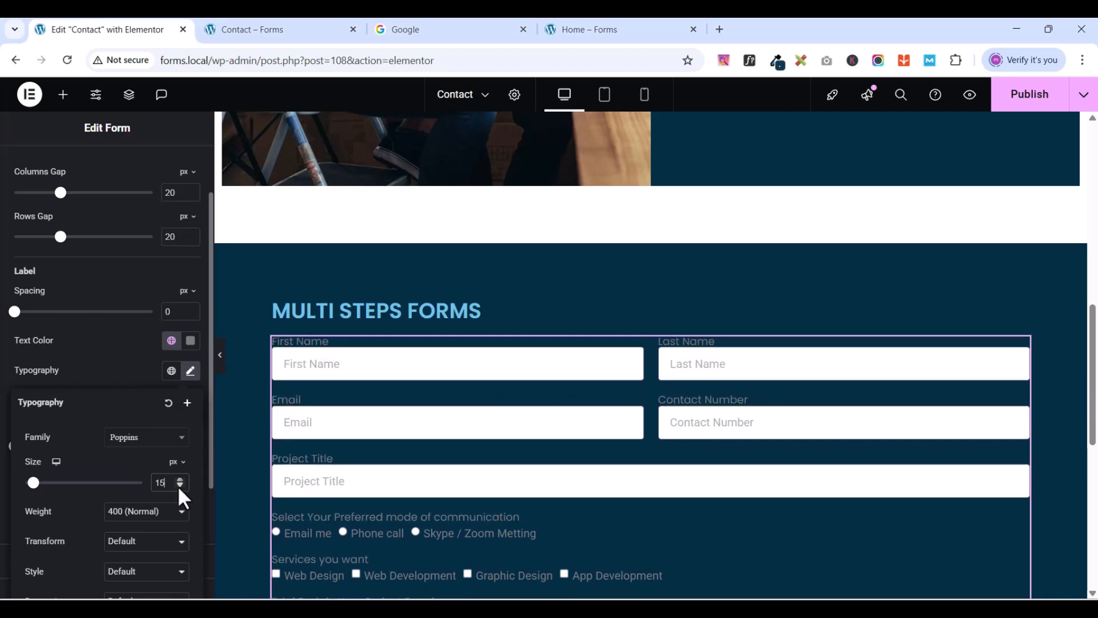
pyautogui.scroll(-1, 80, 454)
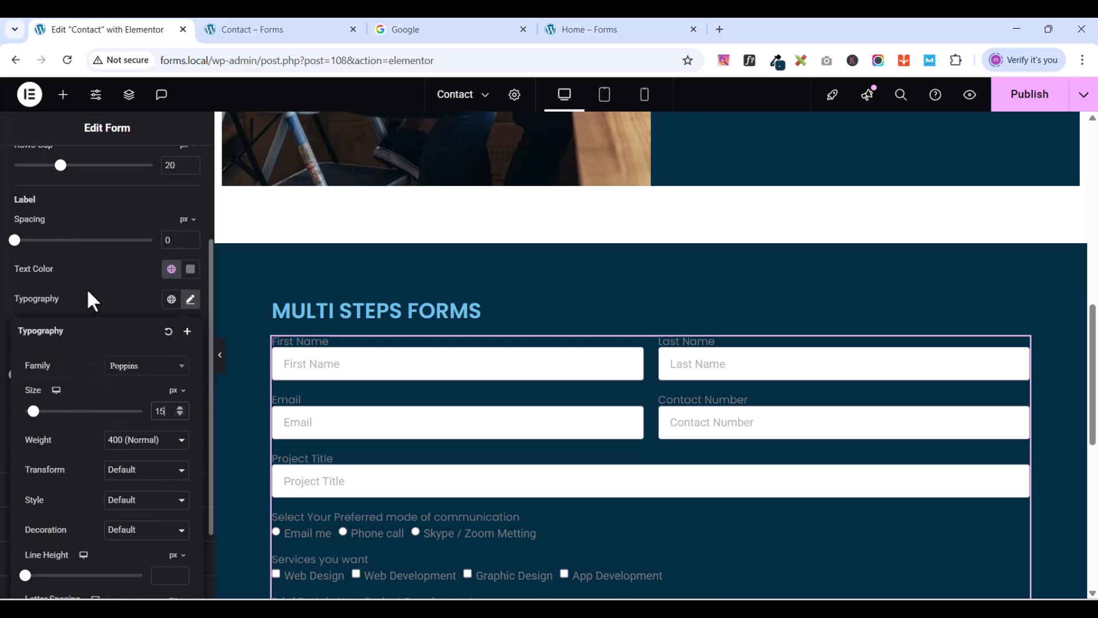
pyautogui.click(83, 310)
pyautogui.scroll(-1, 102, 322)
pyautogui.scroll(3, 102, 322)
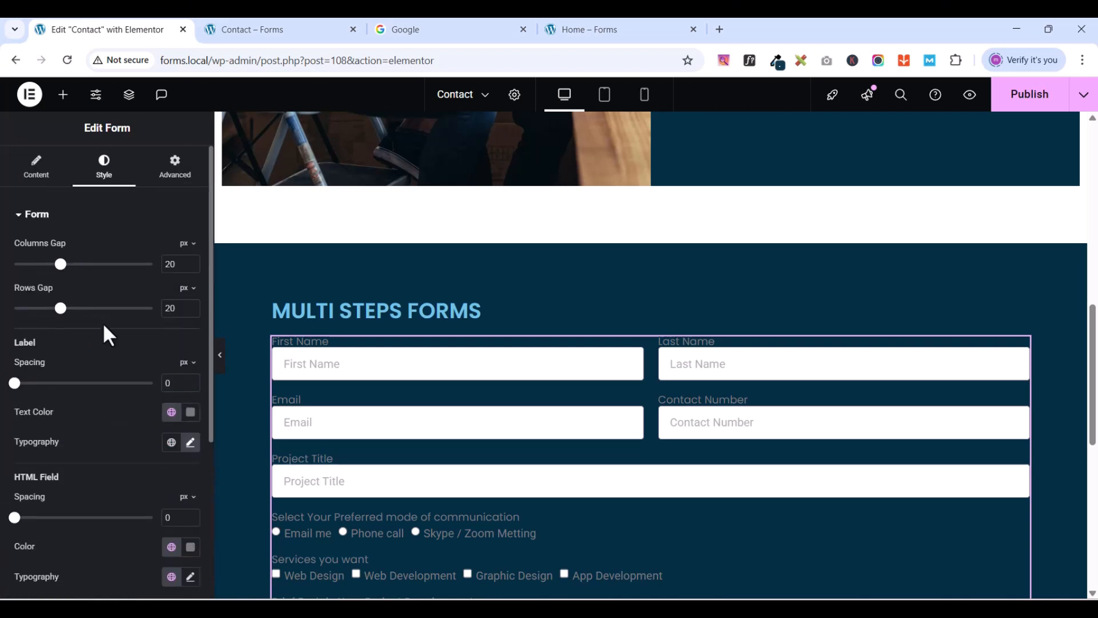
# - Set the font family of the form's field text to Poppins
pyautogui.click(20, 217)
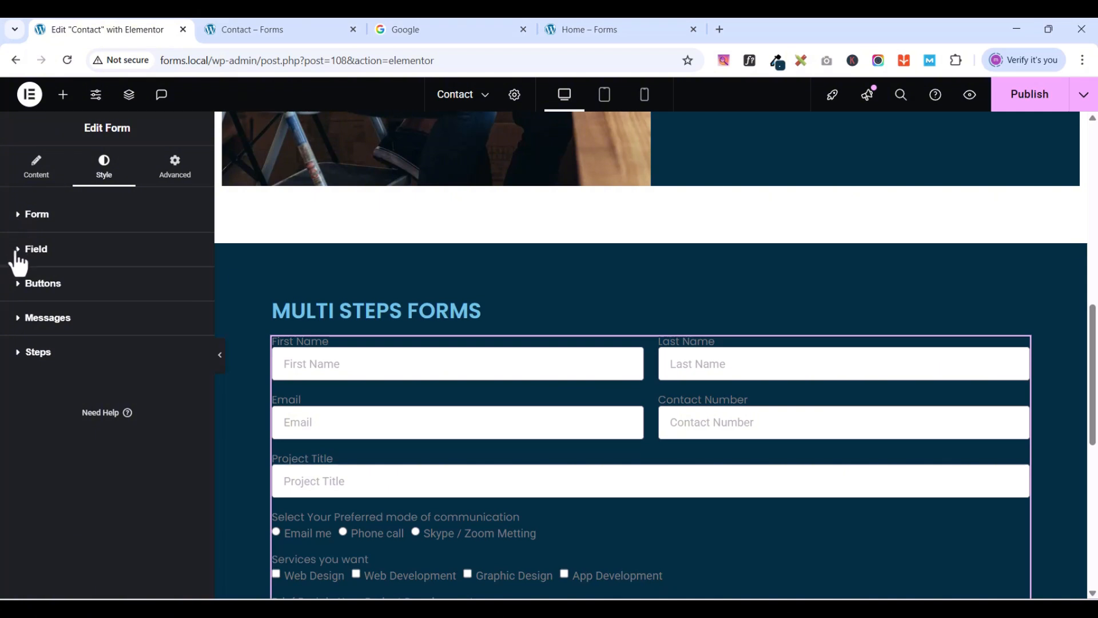
pyautogui.click(14, 252)
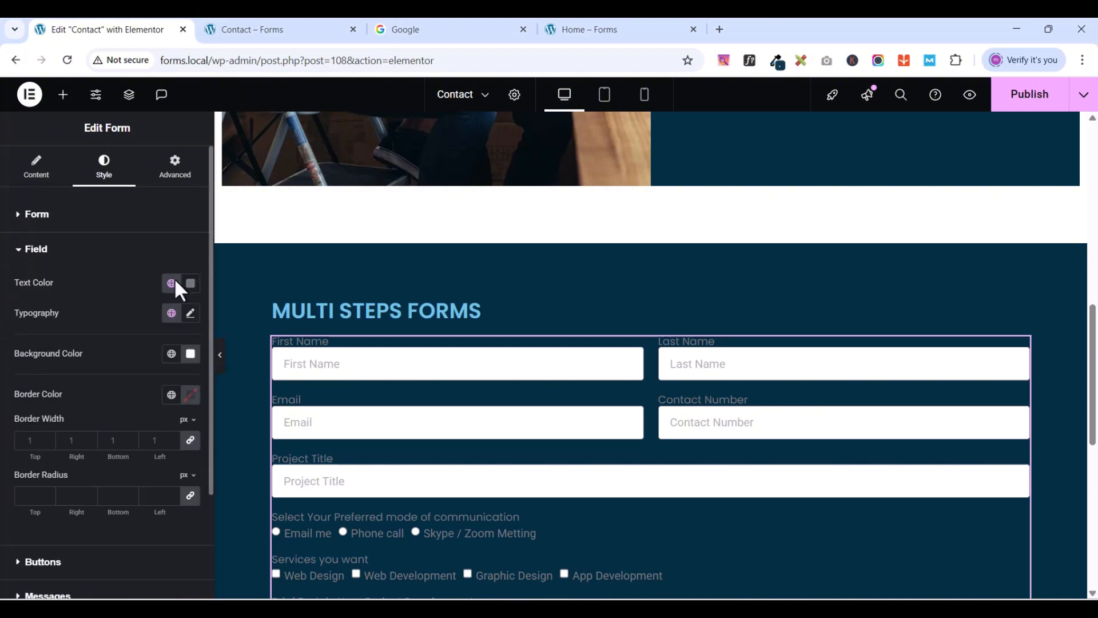
pyautogui.click(190, 313)
pyautogui.click(147, 381)
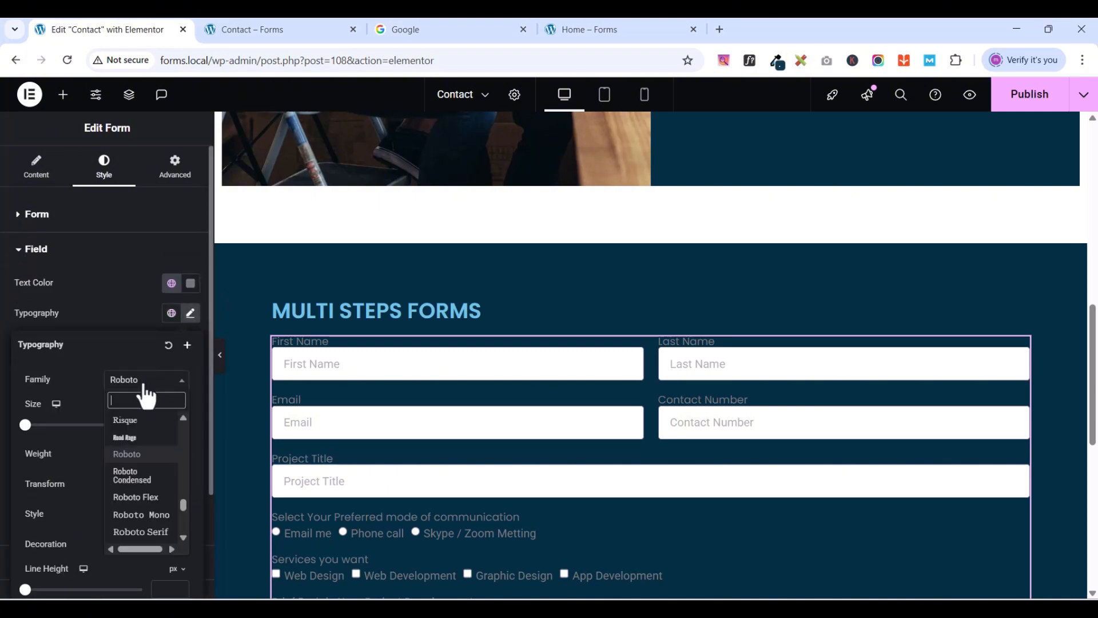
pyautogui.write('oo')
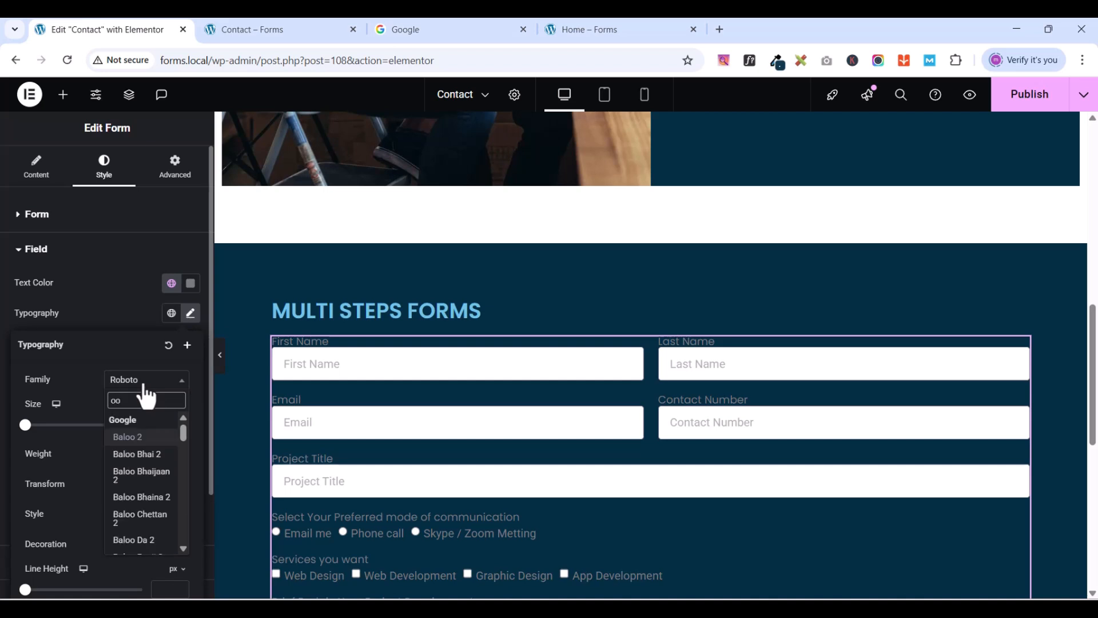
pyautogui.press('BackSpace')
pyautogui.press('BackSpace')
pyautogui.write('pop')
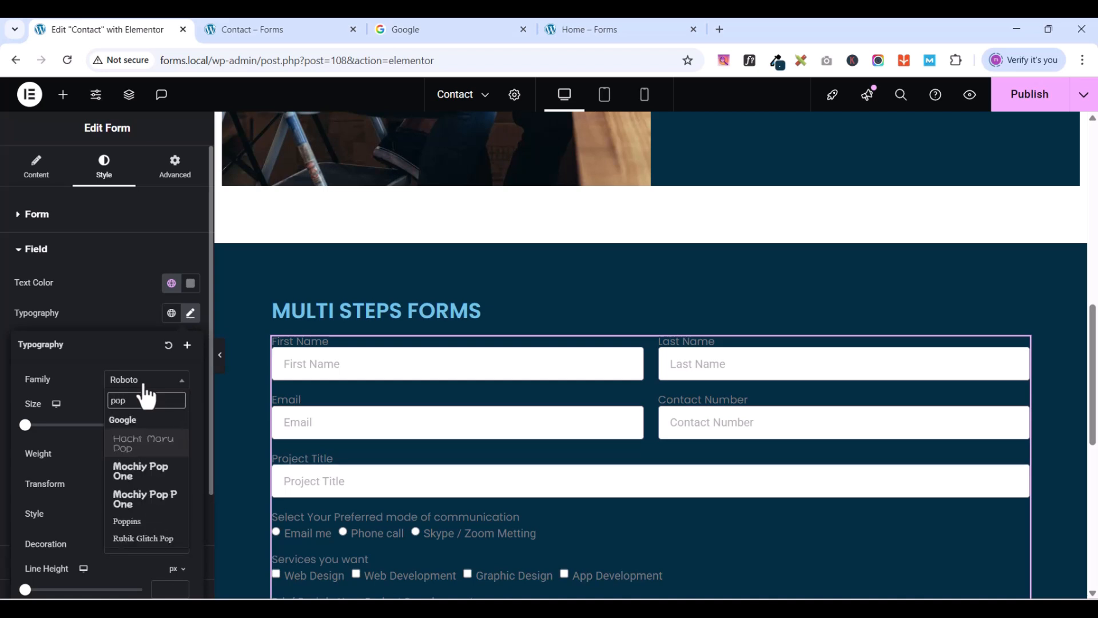
pyautogui.click(133, 521)
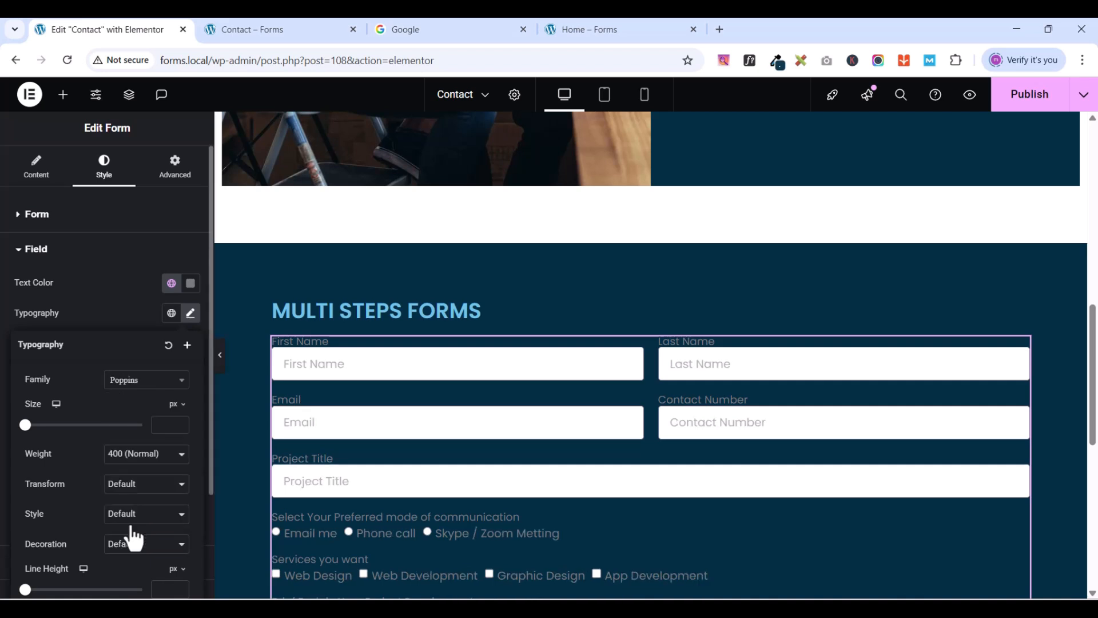
# - Set the font size of the form's field text to 15 px and close its typography settings
pyautogui.click(180, 422)
pyautogui.click(180, 422)
pyautogui.click(180, 421)
pyautogui.click(180, 421)
pyautogui.click(180, 421)
pyautogui.click(180, 421)
pyautogui.click(180, 421)
pyautogui.click(180, 421)
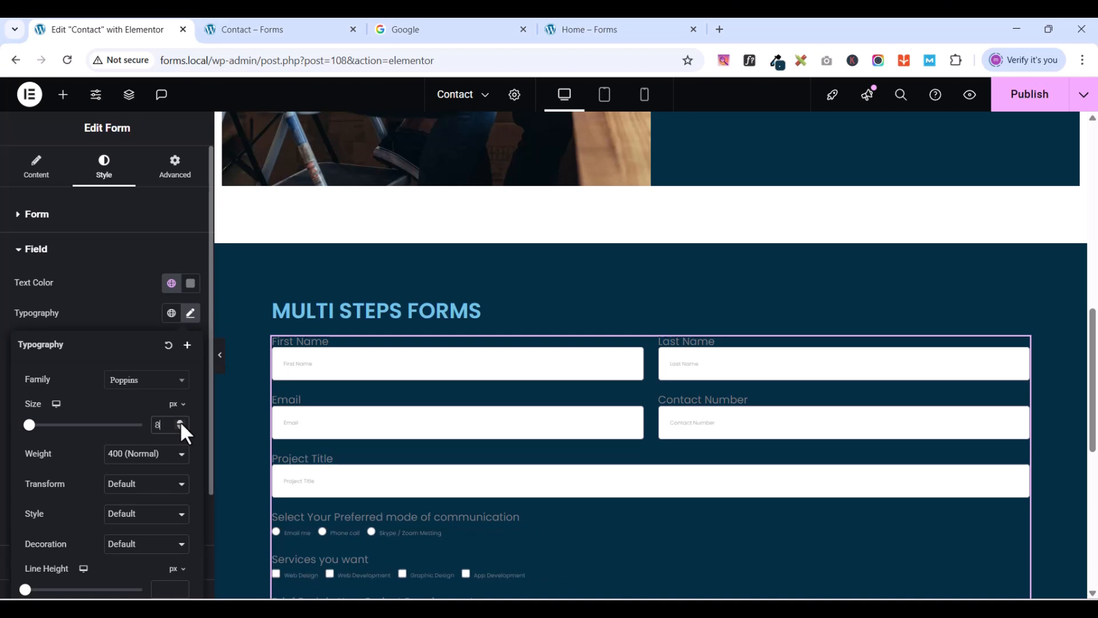
pyautogui.click(181, 422)
pyautogui.click(180, 421)
pyautogui.click(180, 422)
pyautogui.click(180, 421)
pyautogui.click(181, 421)
pyautogui.click(180, 421)
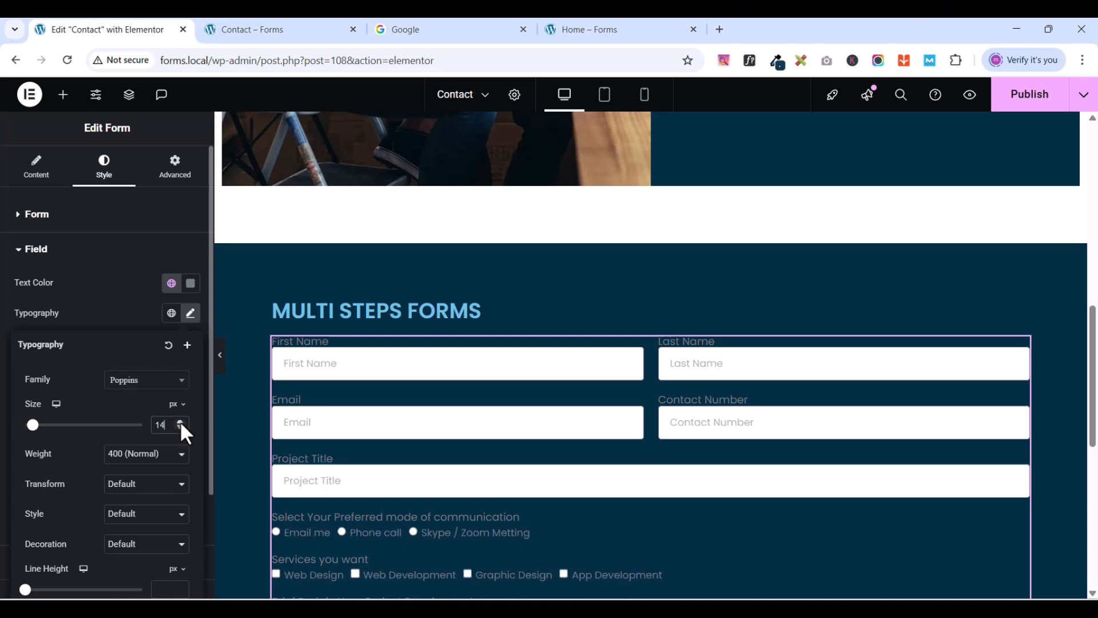
pyautogui.click(181, 421)
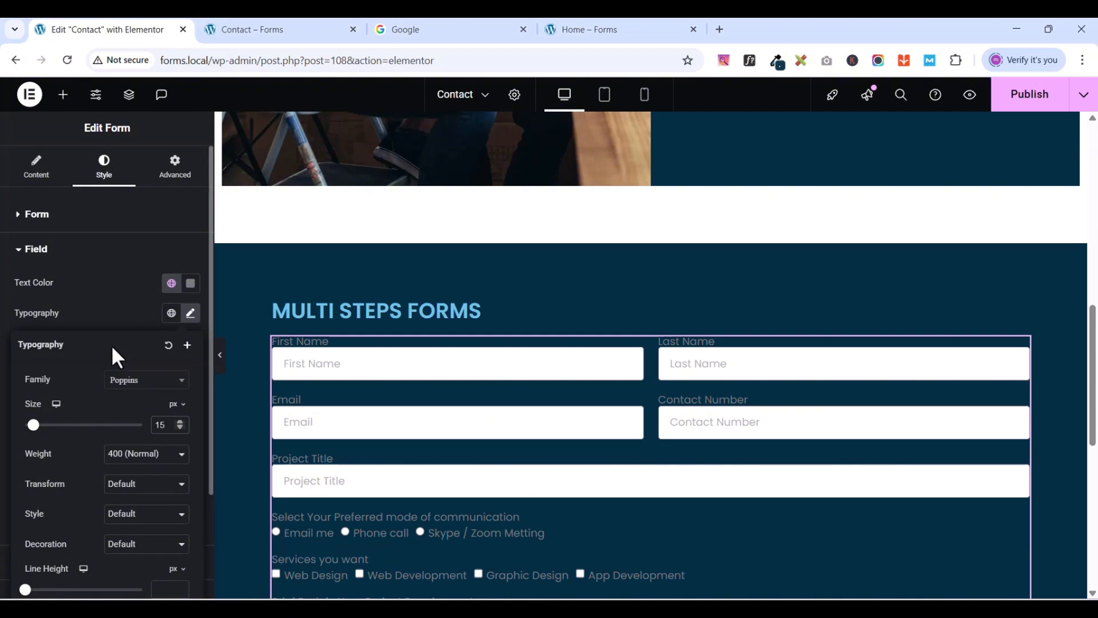
pyautogui.click(110, 314)
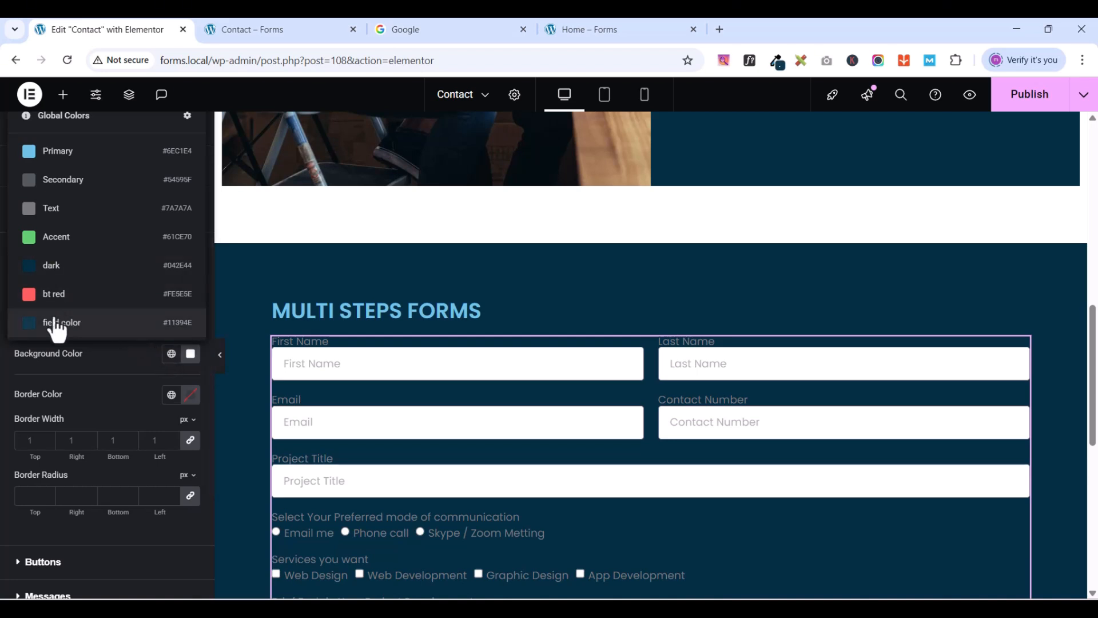
# - Apply the global "field color" as the form fields' background color and check the form's appearance
pyautogui.click(73, 325)
pyautogui.scroll(7, 375, 447)
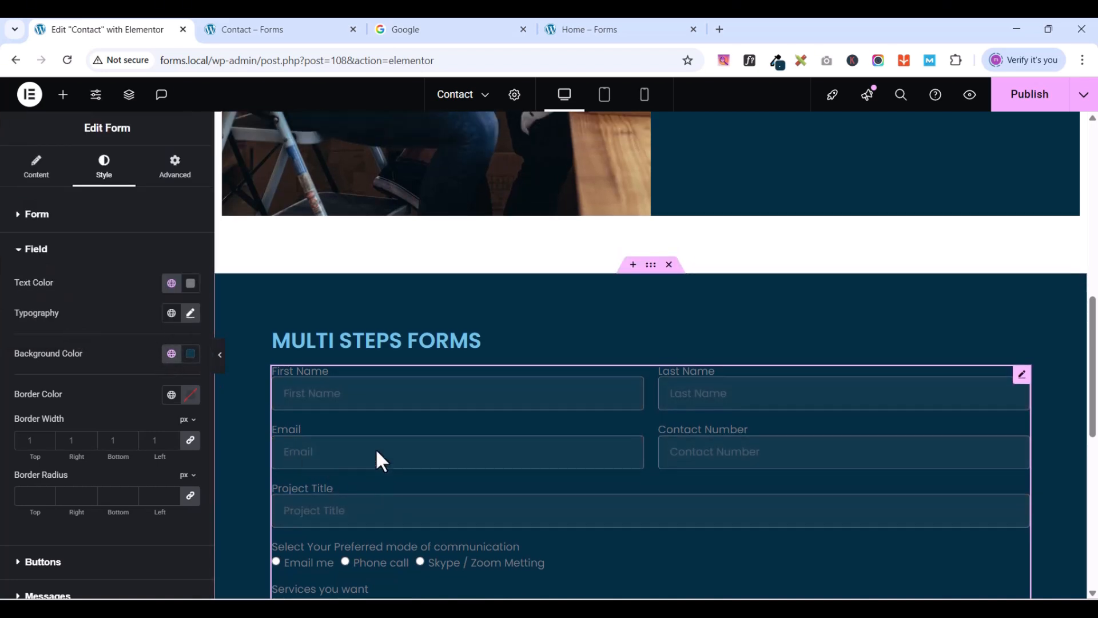
pyautogui.scroll(-5, 375, 448)
pyautogui.scroll(-5, 376, 452)
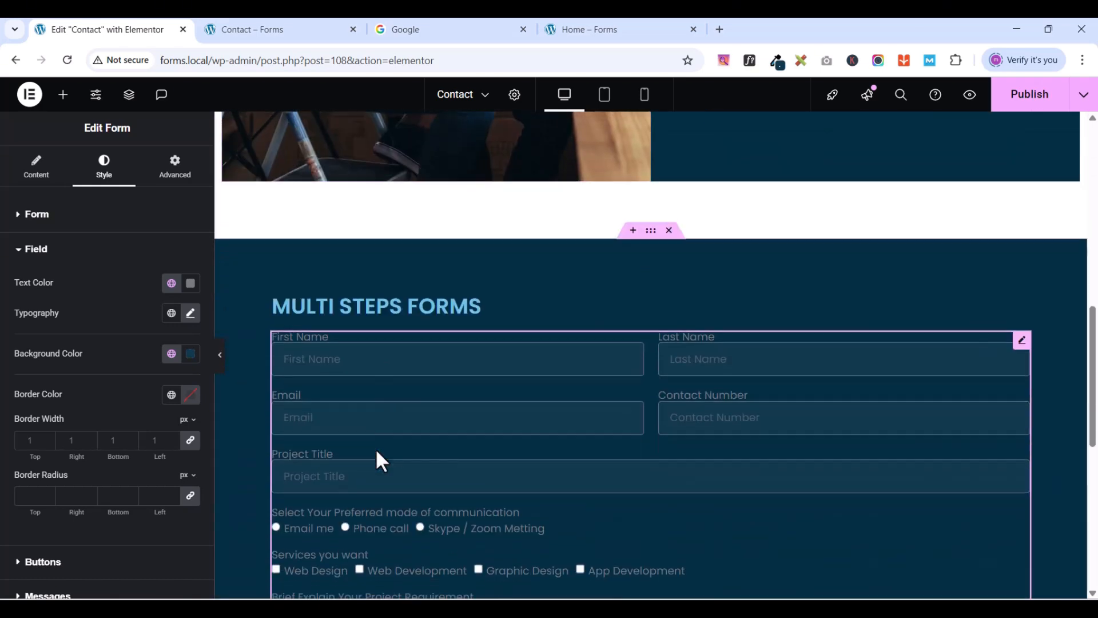
pyautogui.scroll(8, 376, 452)
pyautogui.scroll(-3, 376, 452)
pyautogui.scroll(-3, 377, 452)
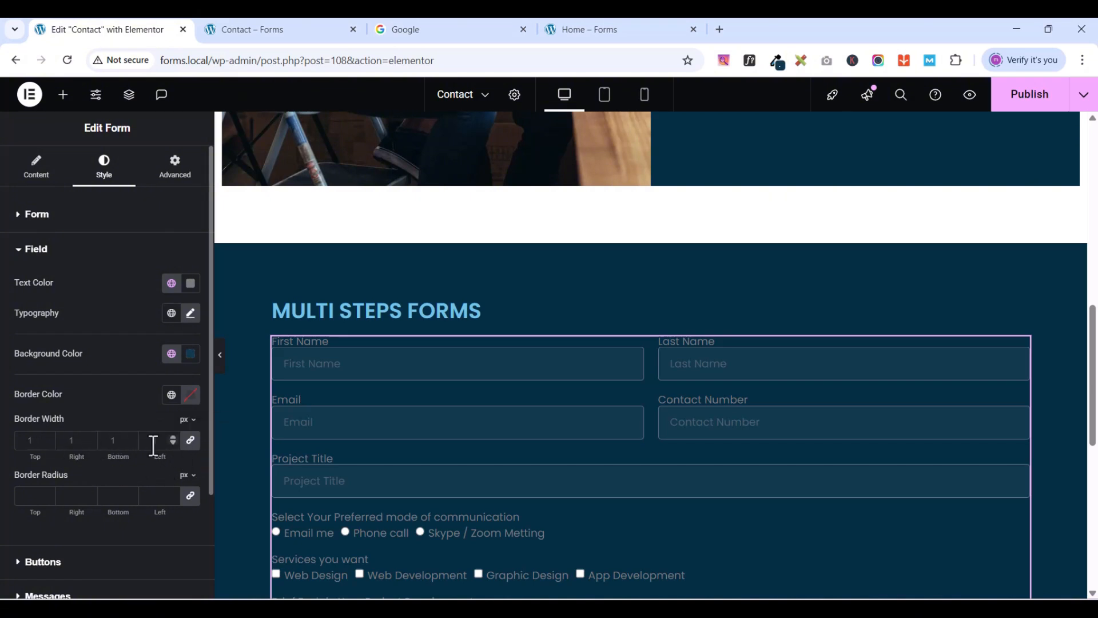
# - Set the form fields' border width and border radius to 0 px on all sides
pyautogui.click(191, 445)
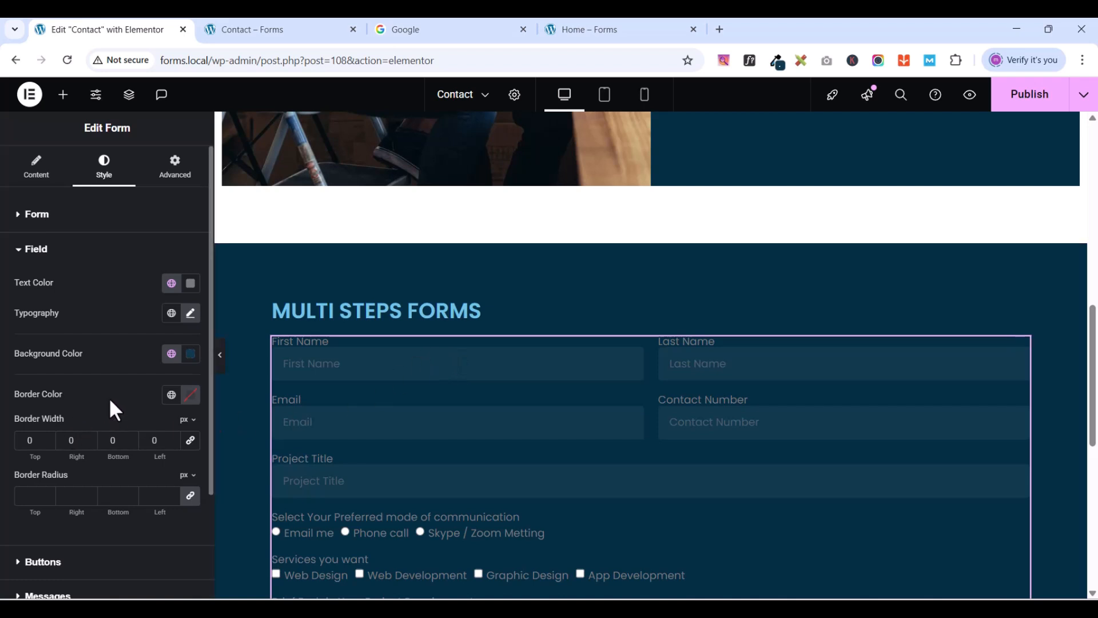
pyautogui.scroll(-3, 110, 404)
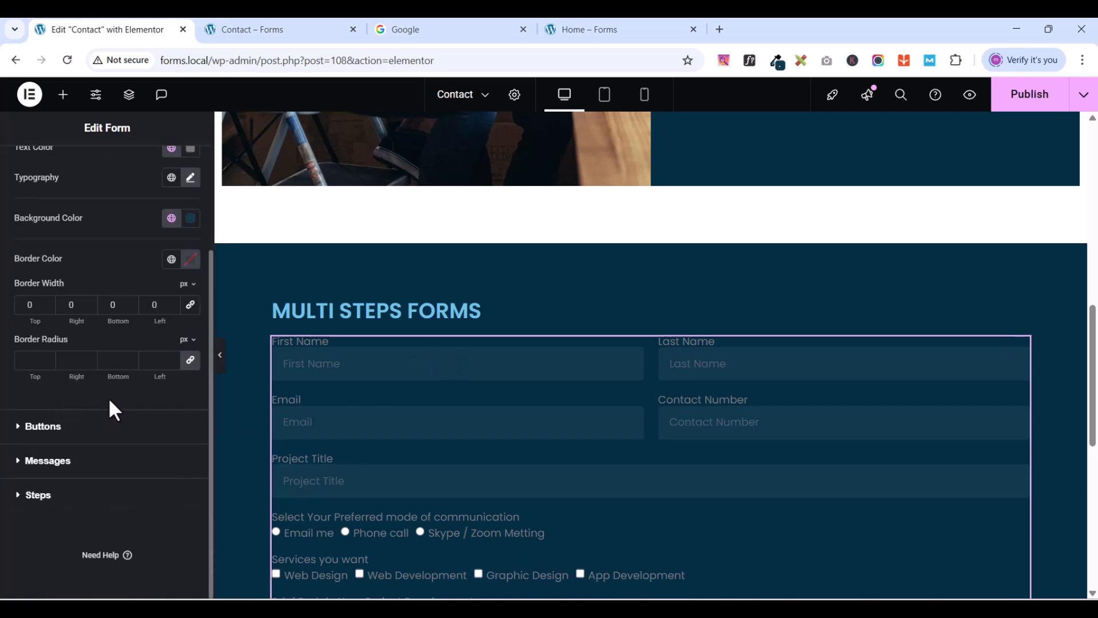
pyautogui.click(191, 362)
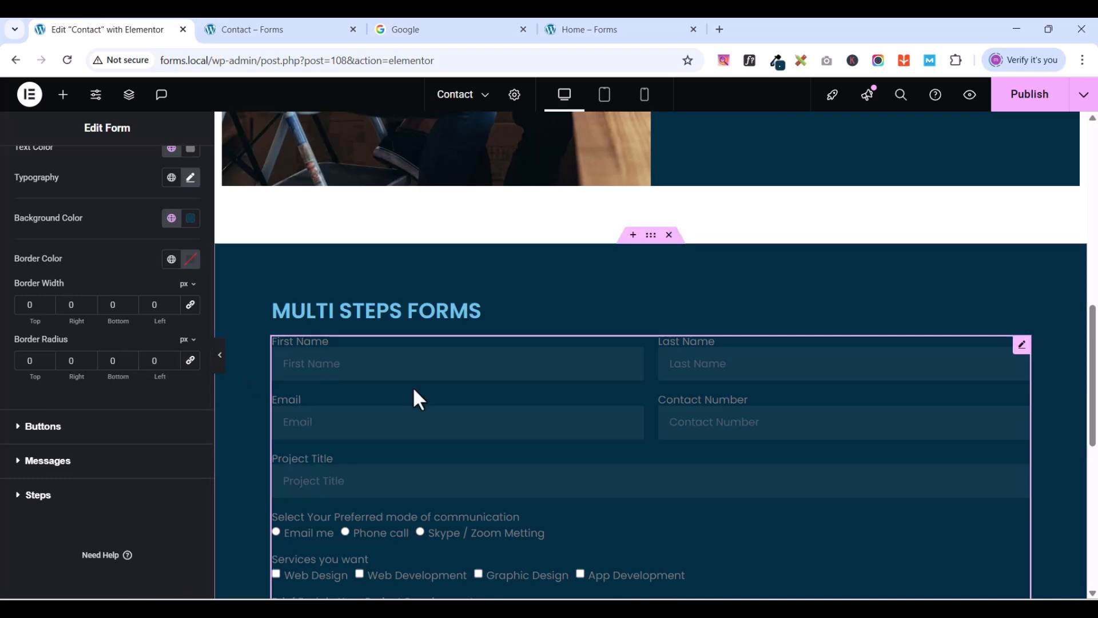
pyautogui.scroll(-4, 425, 392)
pyautogui.scroll(1, 428, 402)
pyautogui.scroll(3, 428, 402)
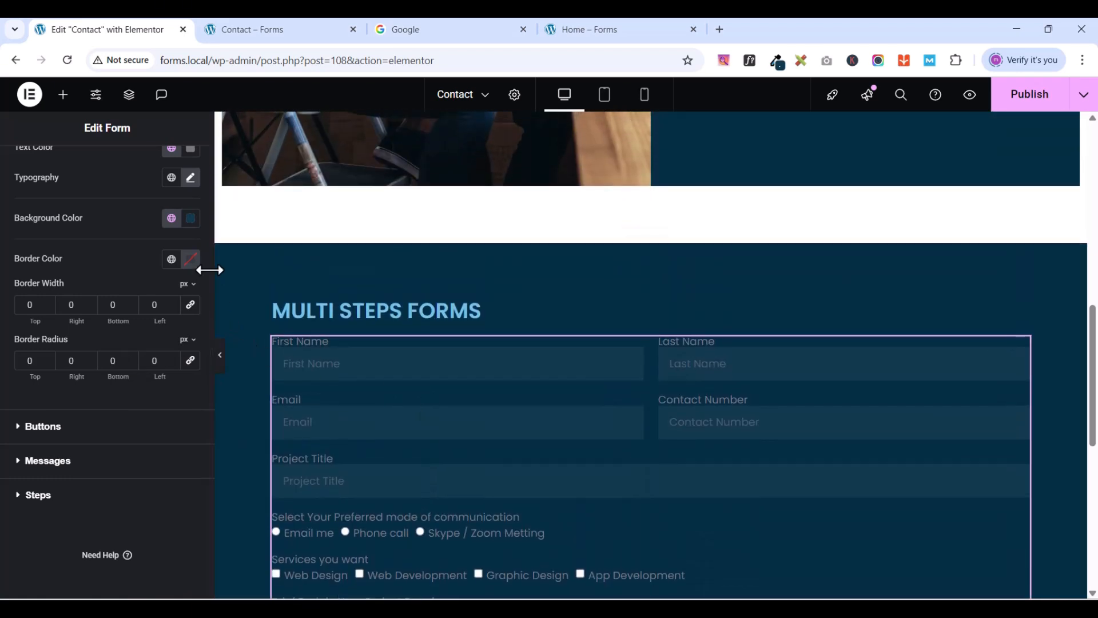
# - Lighten the form fields' background to the custom color #15465F and check it across the form
pyautogui.click(191, 218)
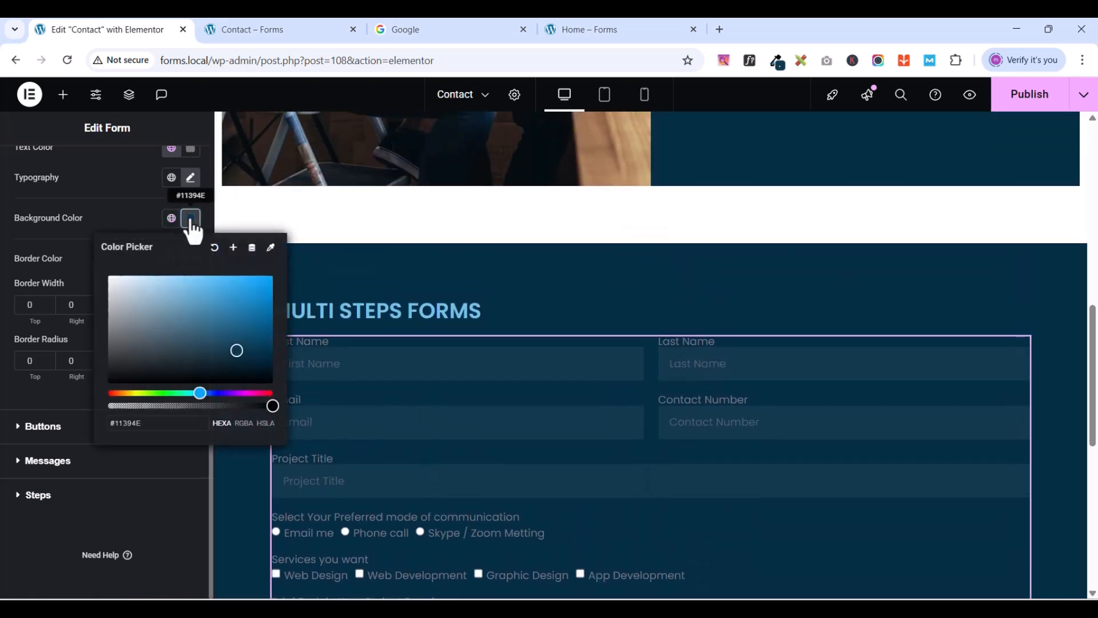
pyautogui.click(239, 342)
pyautogui.moveTo(239, 342); pyautogui.dragTo(236, 339)
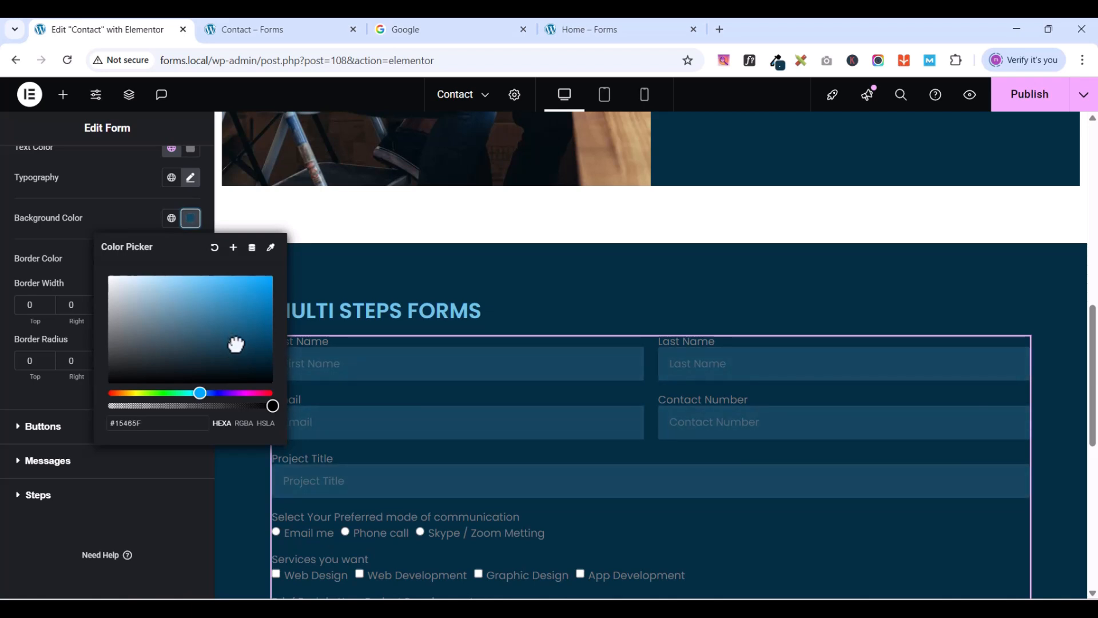
pyautogui.click(134, 216)
pyautogui.scroll(-5, 372, 458)
pyautogui.scroll(2, 373, 462)
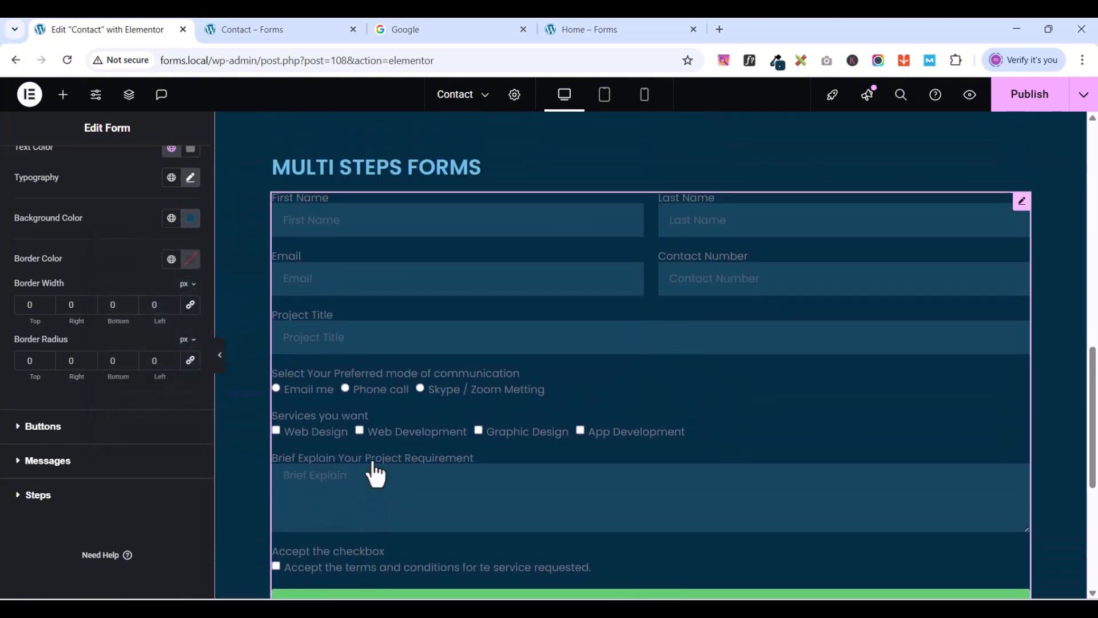
pyautogui.scroll(1, 374, 474)
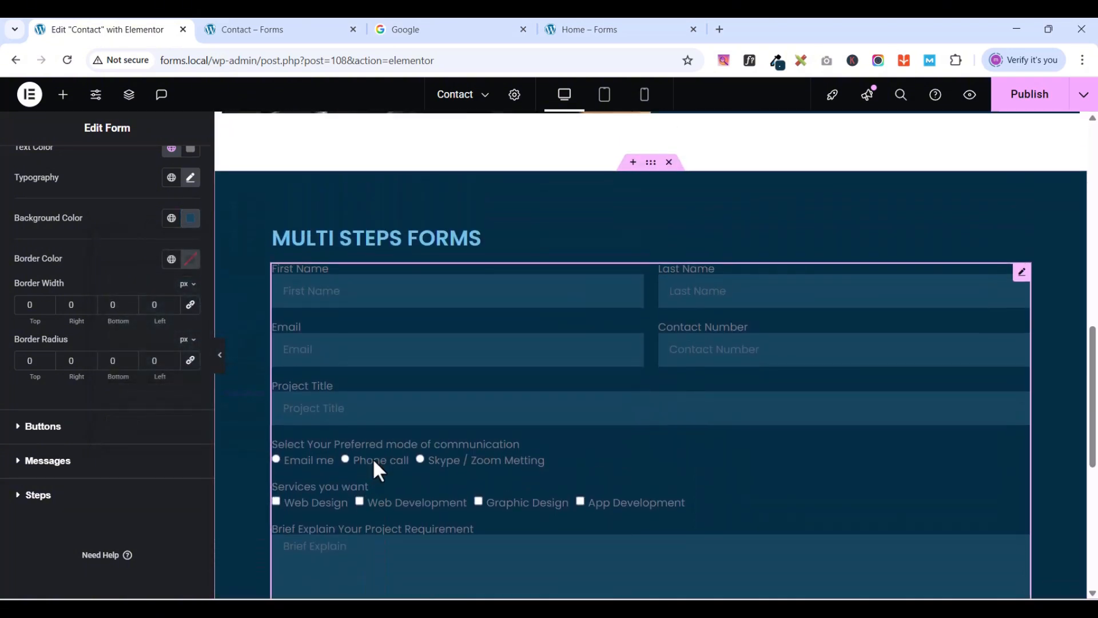
# - Set the font family of the form's button text to Poppins
pyautogui.scroll(-3, 372, 466)
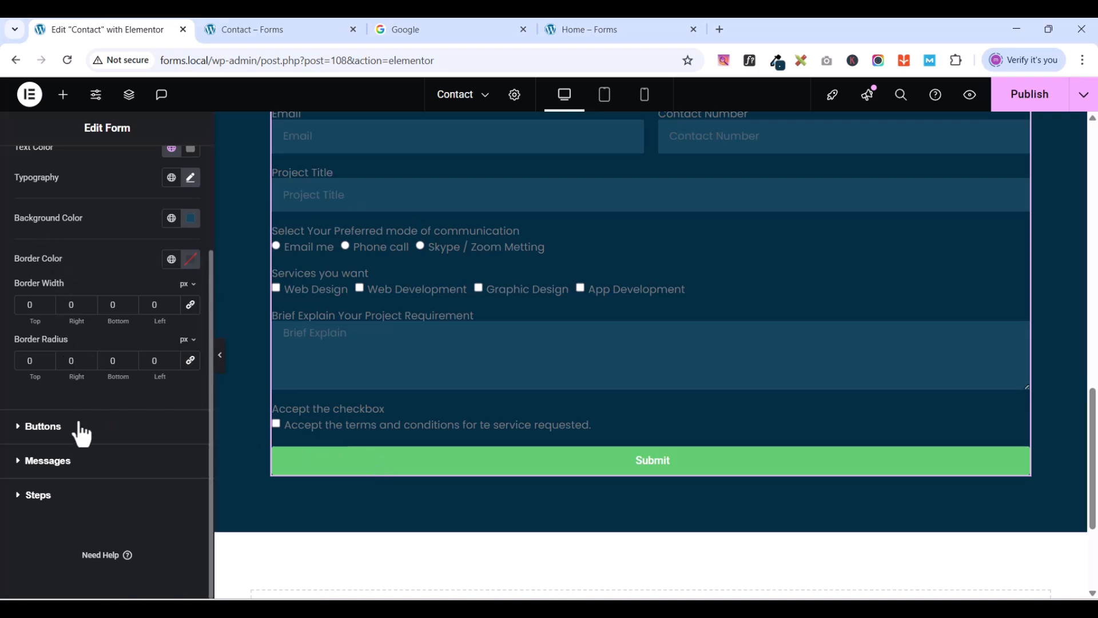
pyautogui.scroll(2, 82, 435)
pyautogui.click(24, 249)
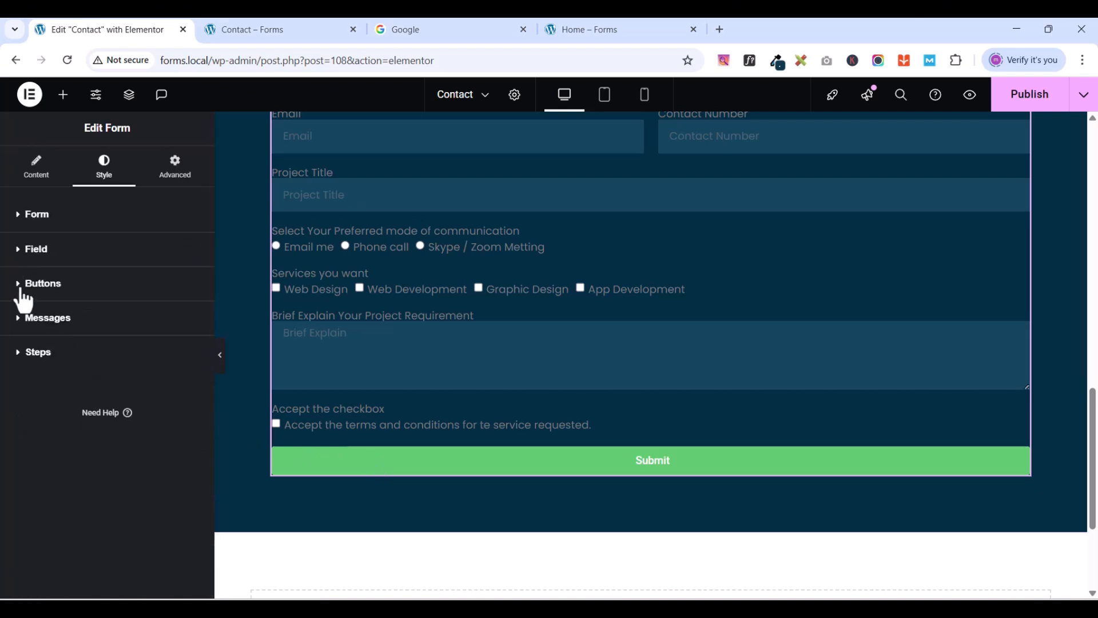
pyautogui.click(22, 298)
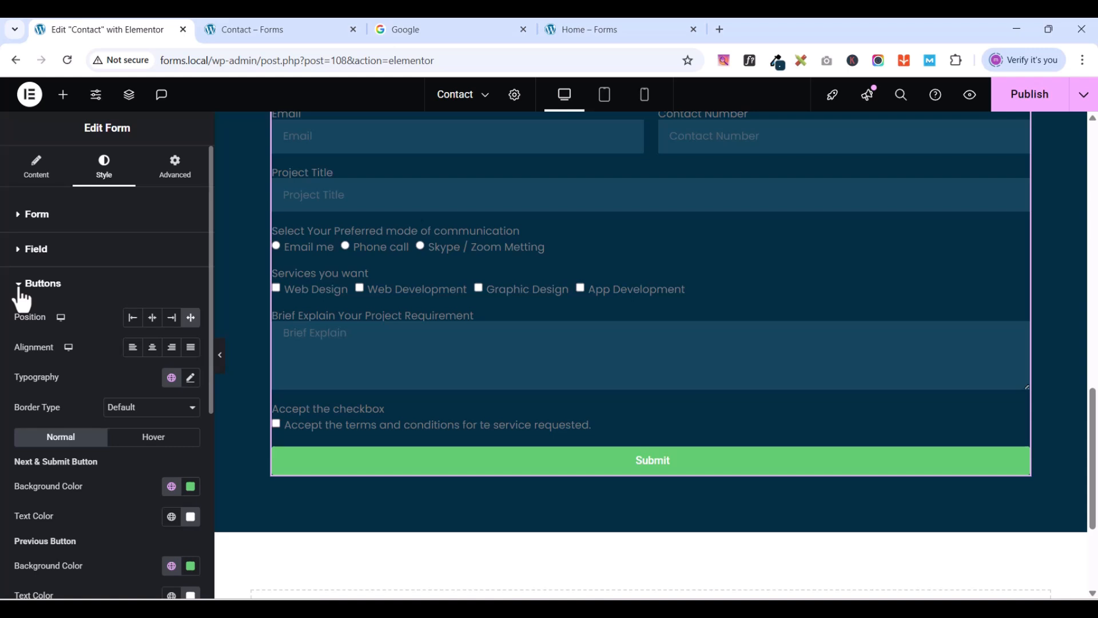
pyautogui.click(189, 386)
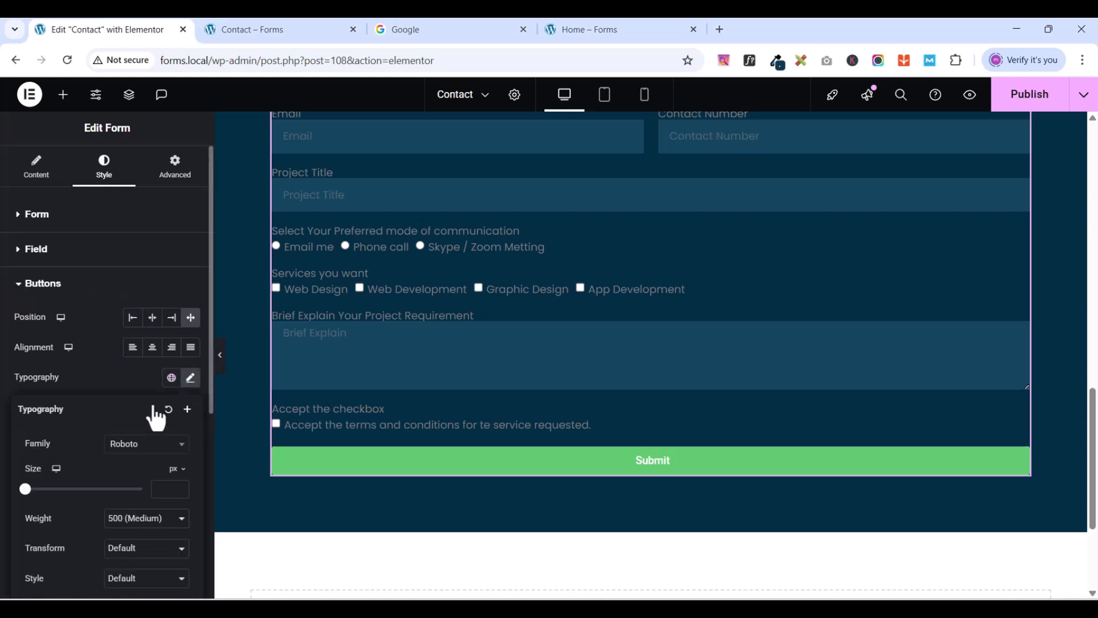
pyautogui.click(132, 452)
pyautogui.write('pop')
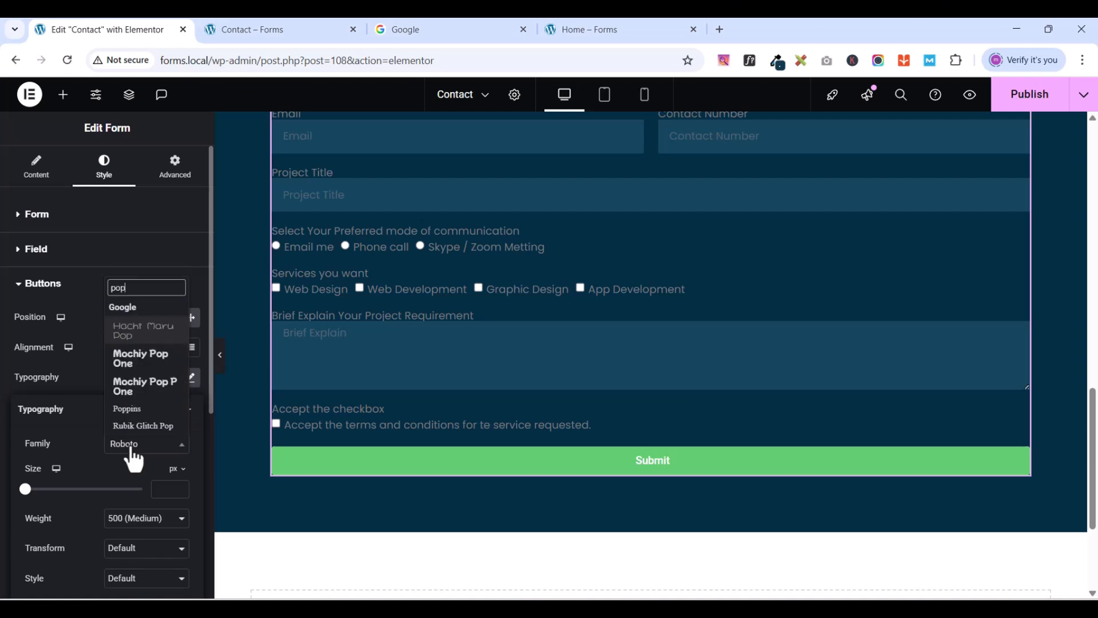
pyautogui.click(139, 409)
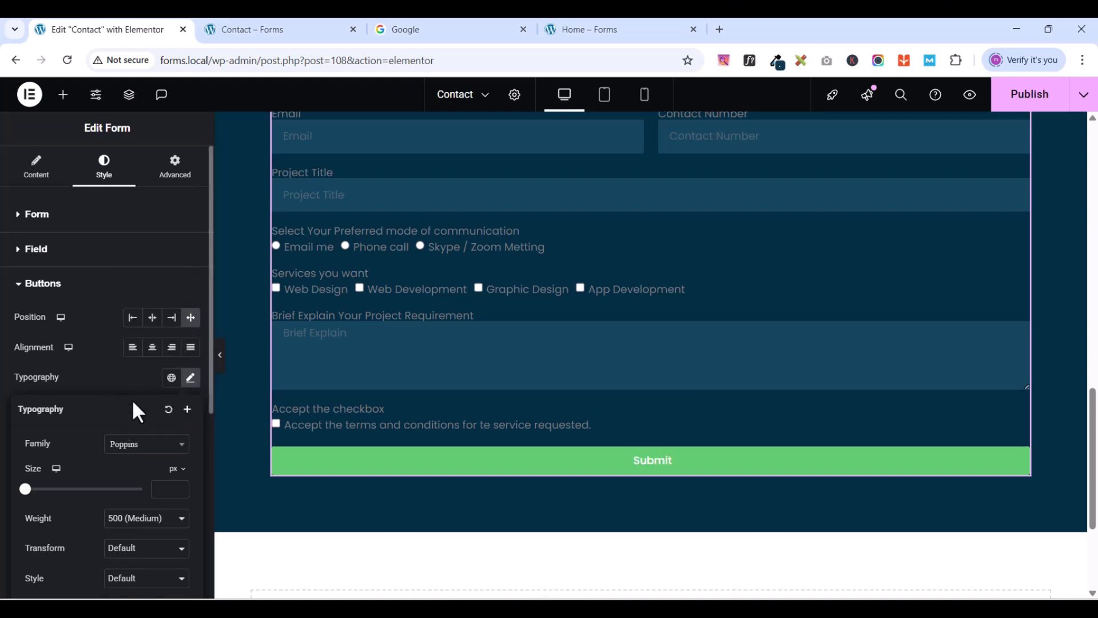
# - Adjust the font size of the form's button text and close its typography settings
pyautogui.click(179, 486)
pyautogui.click(179, 486)
pyautogui.click(180, 486)
pyautogui.click(179, 486)
pyautogui.click(180, 485)
pyautogui.click(180, 486)
pyautogui.click(180, 486)
pyautogui.click(180, 486)
pyautogui.click(180, 486)
pyautogui.click(180, 485)
pyautogui.click(102, 372)
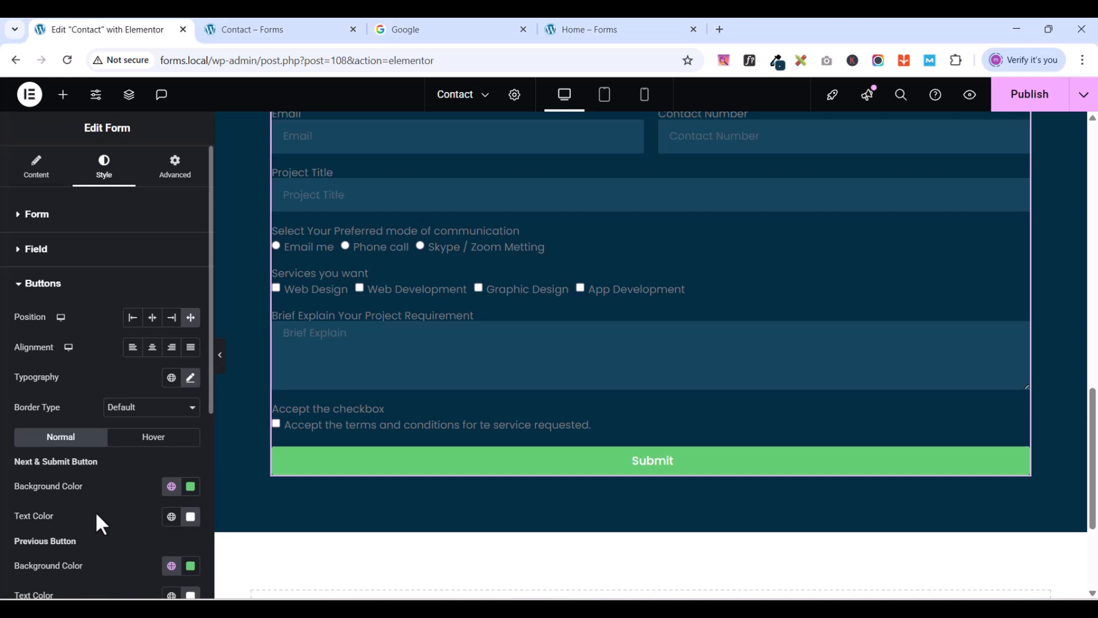
# - Apply the global "bt red" color as the Next and Submit button background and check the whole form
pyautogui.click(171, 487)
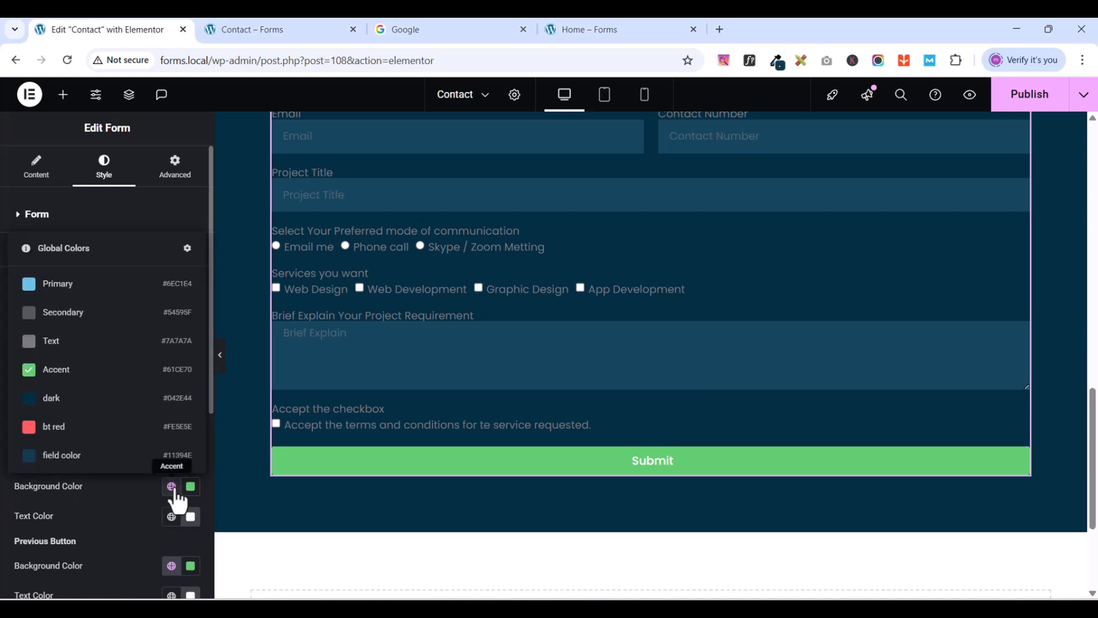
pyautogui.click(41, 440)
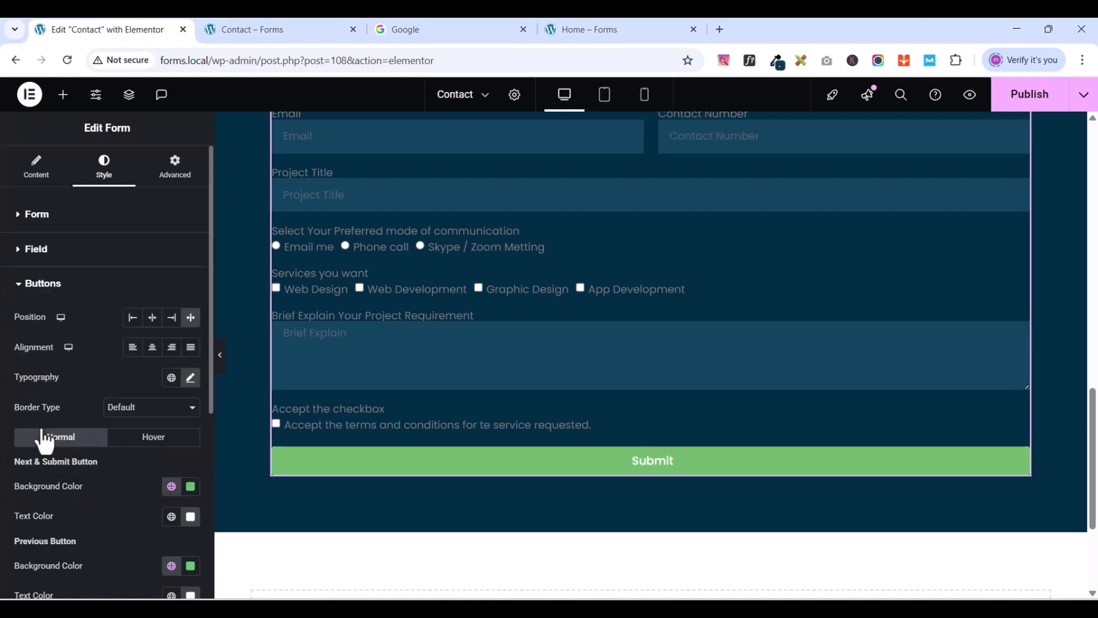
pyautogui.scroll(-1, 131, 483)
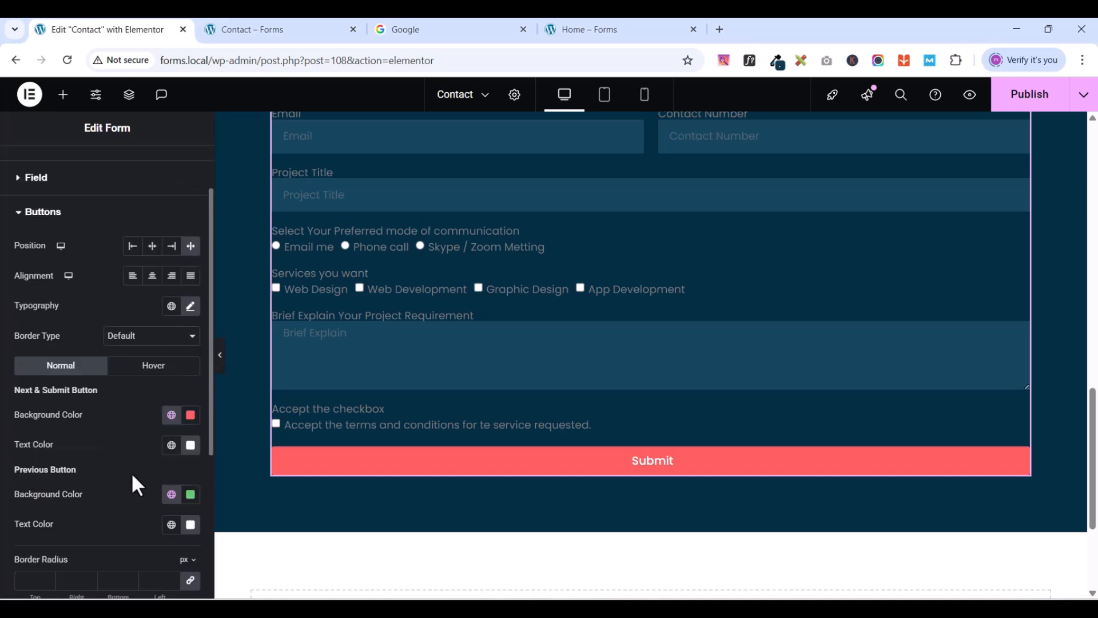
pyautogui.scroll(1, 131, 483)
pyautogui.scroll(6, 365, 487)
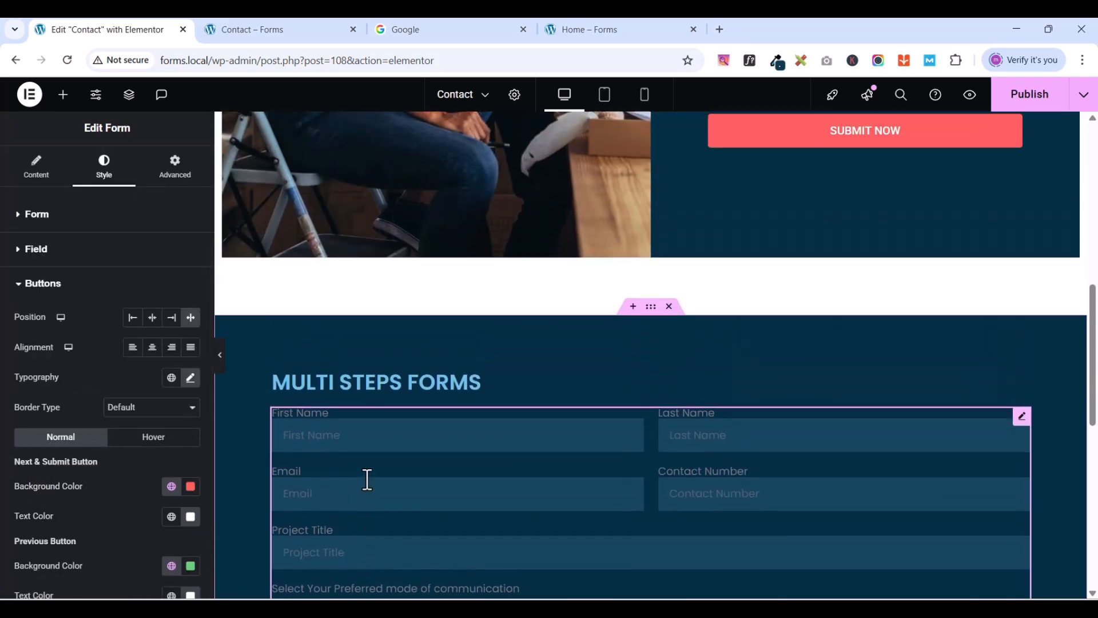
pyautogui.scroll(-8, 365, 486)
pyautogui.scroll(7, 364, 486)
pyautogui.scroll(-2, 370, 489)
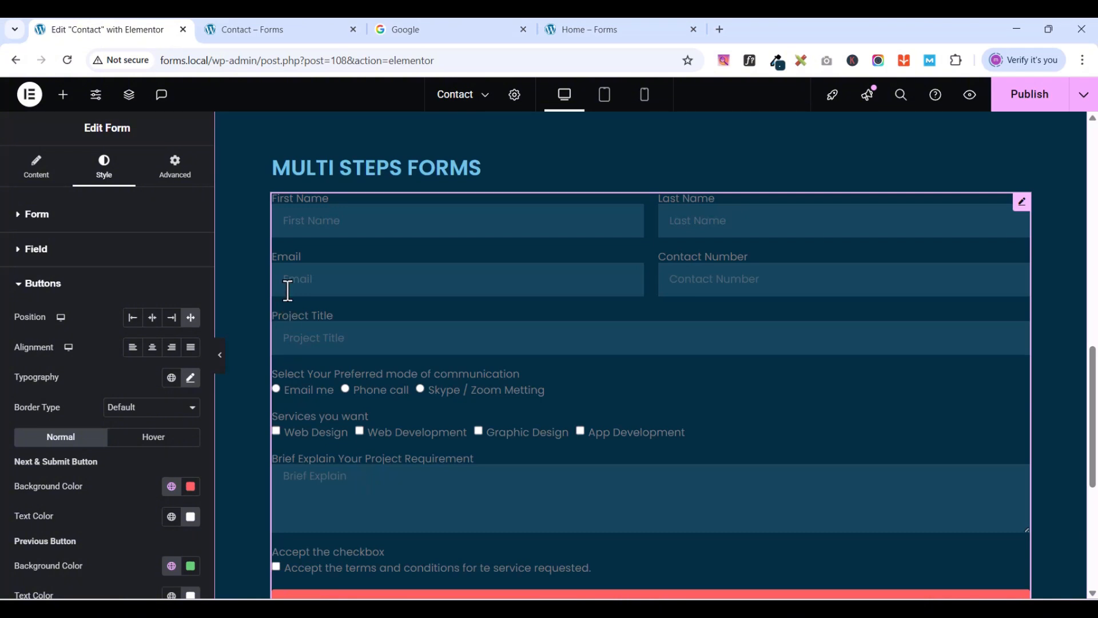
pyautogui.click(318, 227)
pyautogui.click(312, 269)
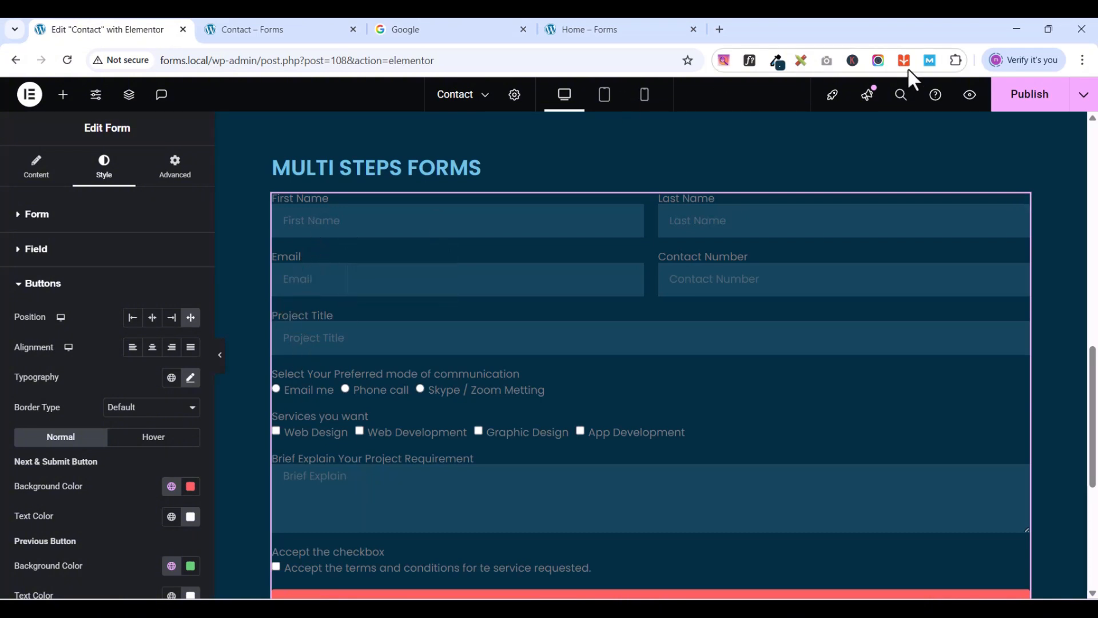
# - Publish the Contact page, review its multi-step form in the page preview, and return to the editor
pyautogui.click(1015, 105)
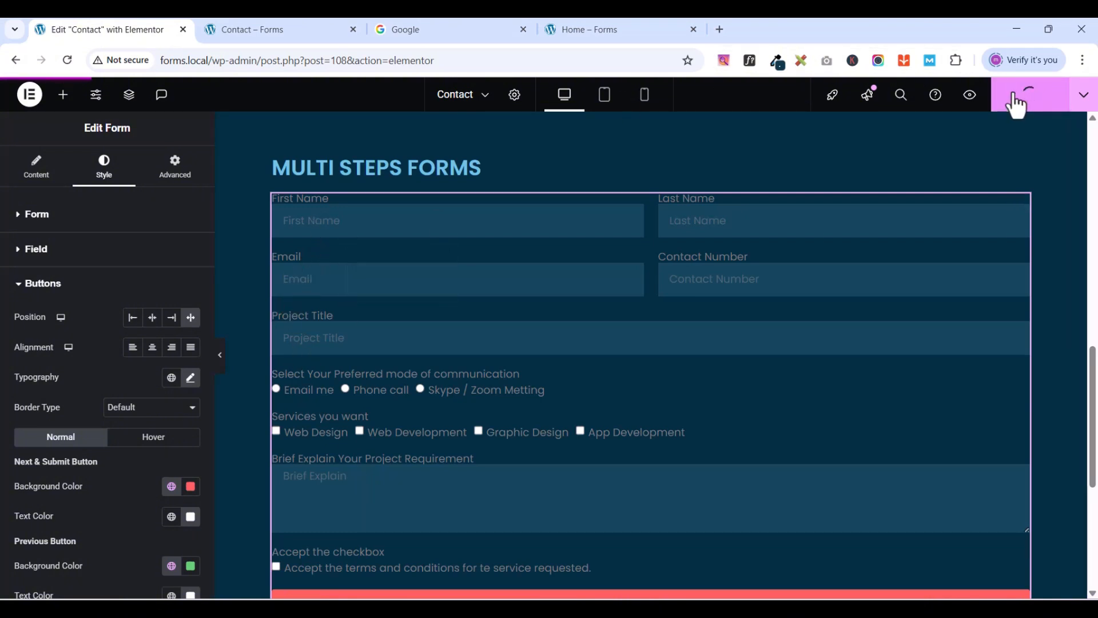
pyautogui.click(970, 95)
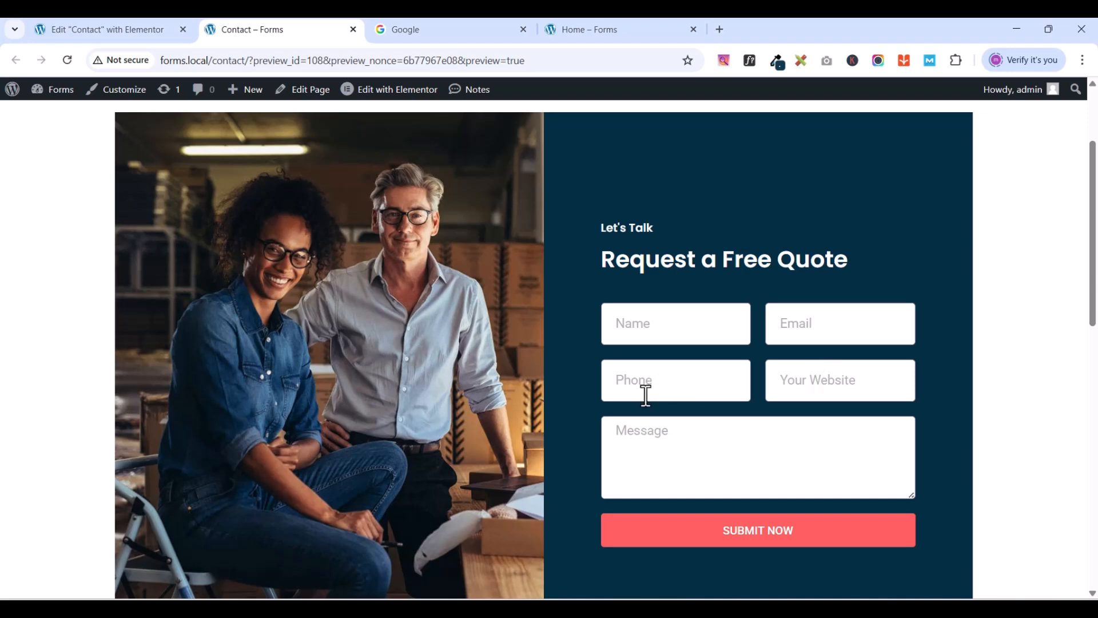
pyautogui.scroll(-10, 697, 434)
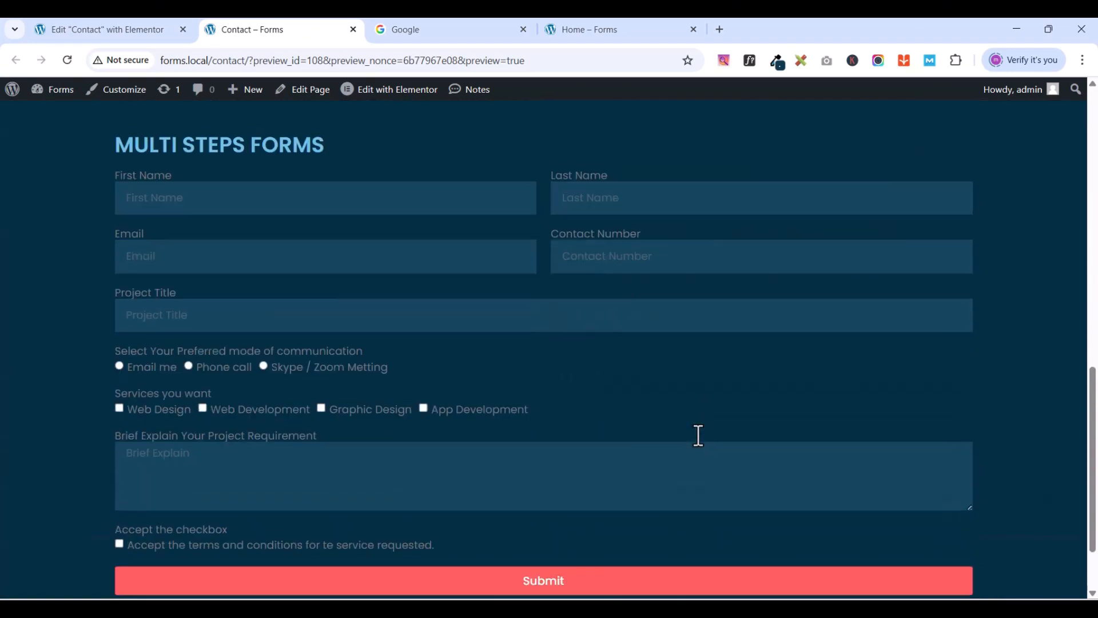
pyautogui.scroll(3, 697, 444)
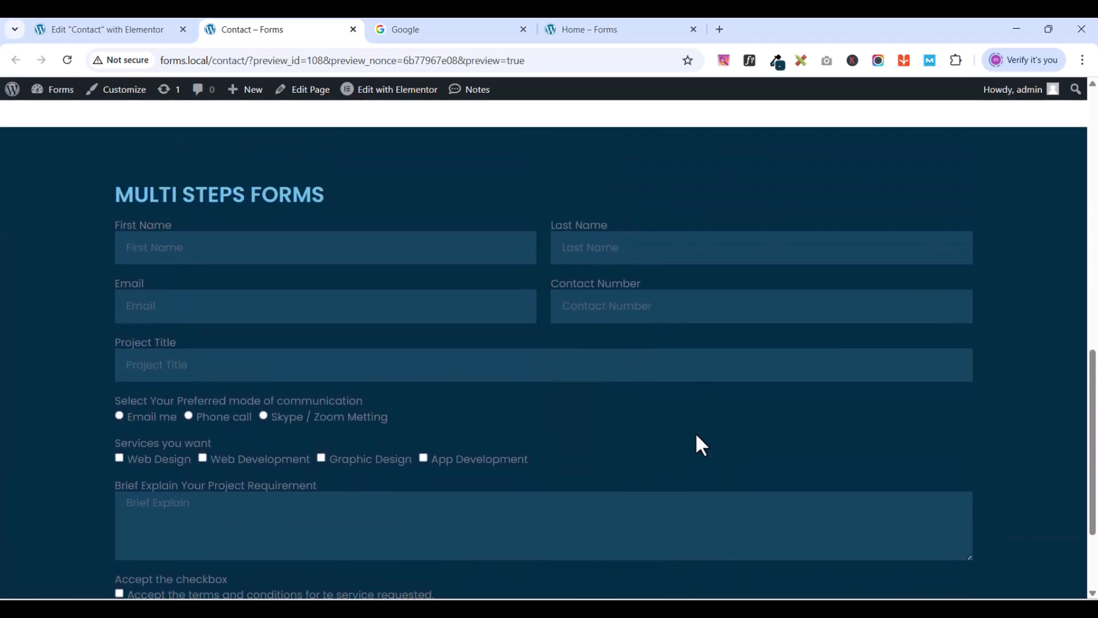
pyautogui.scroll(3, 373, 364)
pyautogui.scroll(-5, 299, 350)
pyautogui.scroll(5, 306, 378)
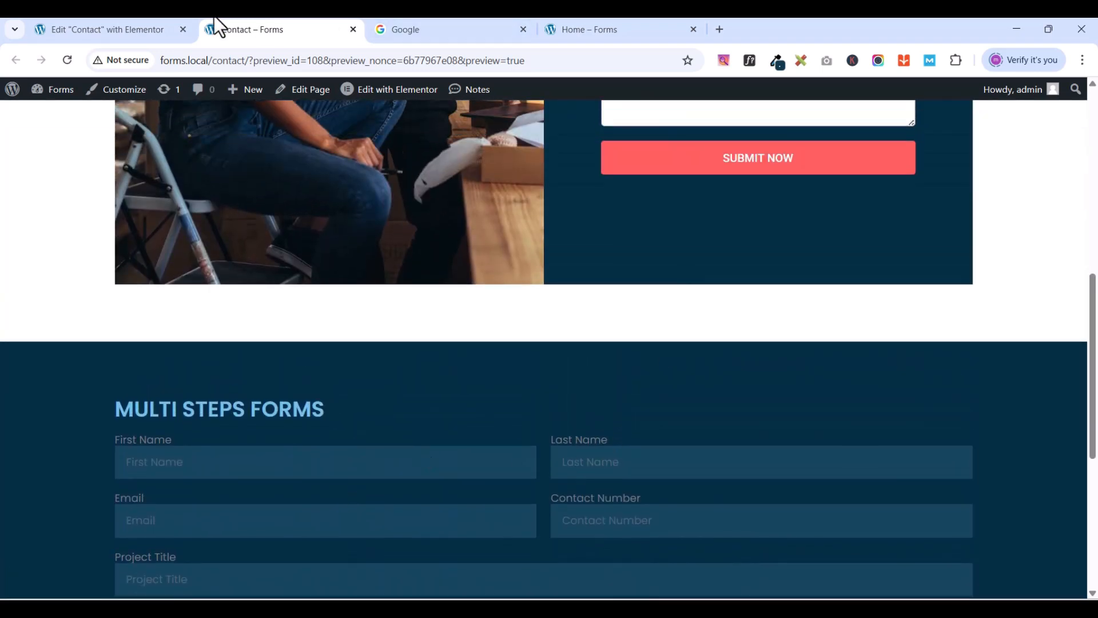
pyautogui.click(152, 32)
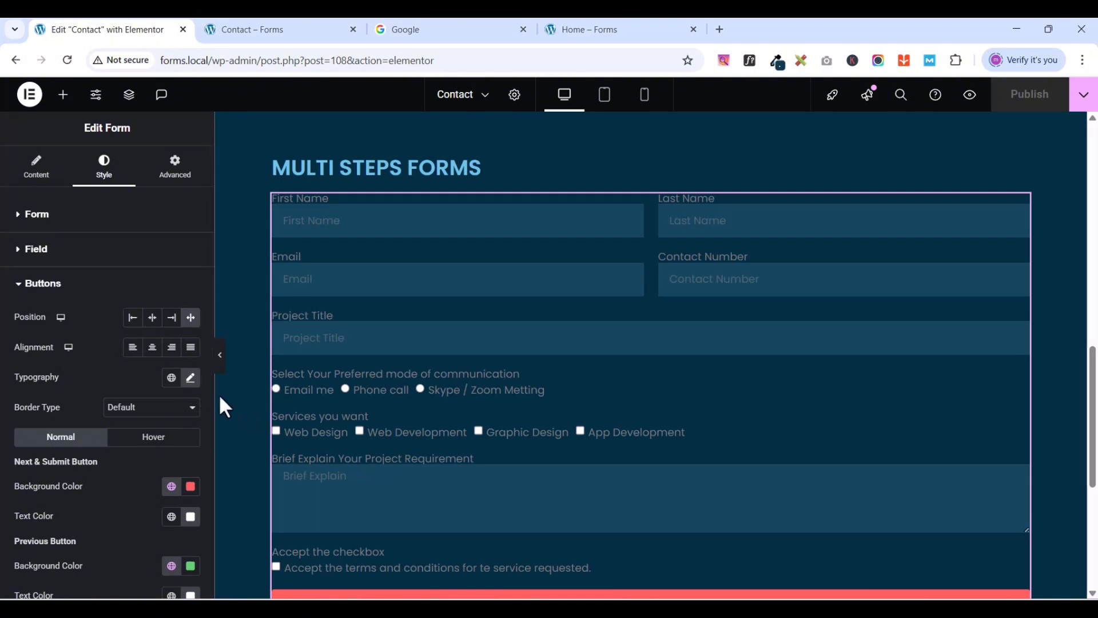
pyautogui.click(17, 286)
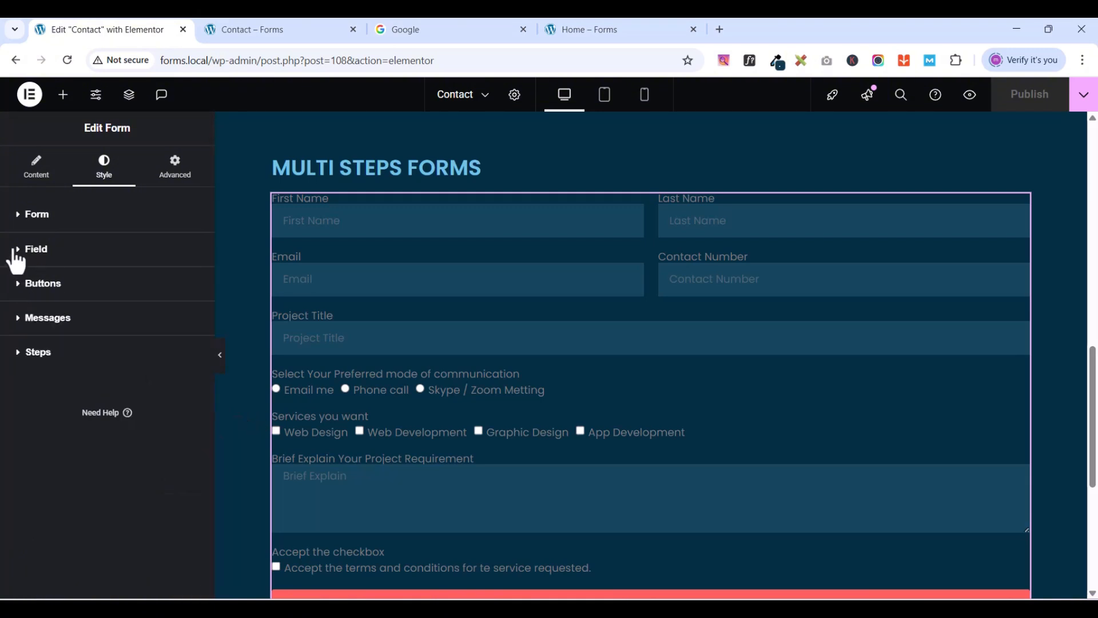
# - Copy the hex code of the multi-step form's field background color and close its field style settings
pyautogui.click(17, 252)
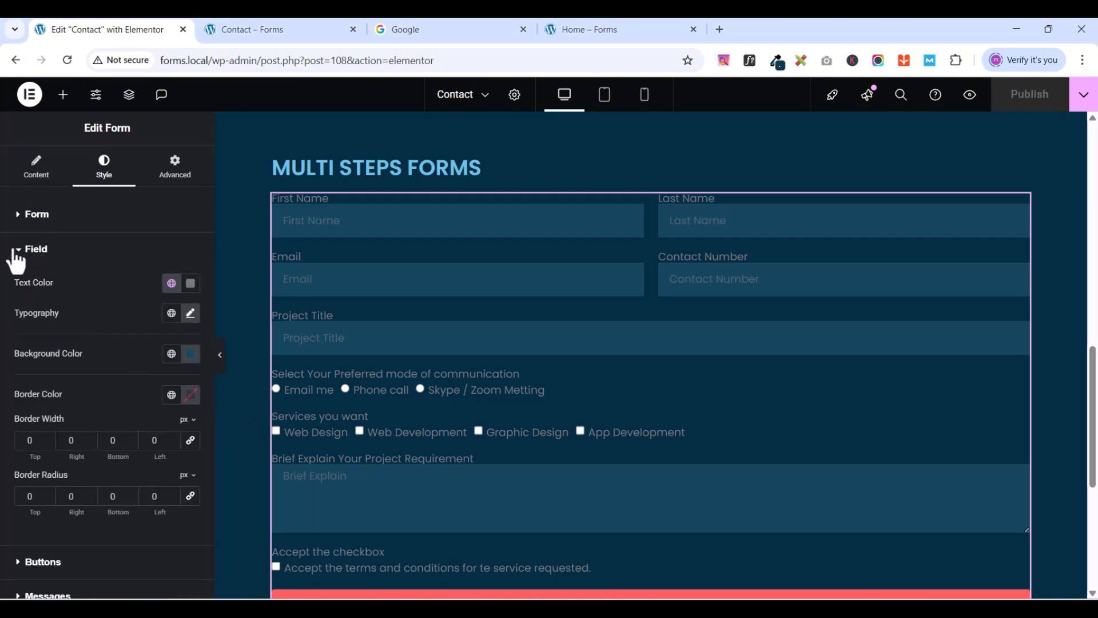
pyautogui.click(189, 358)
pyautogui.rightClick(128, 559)
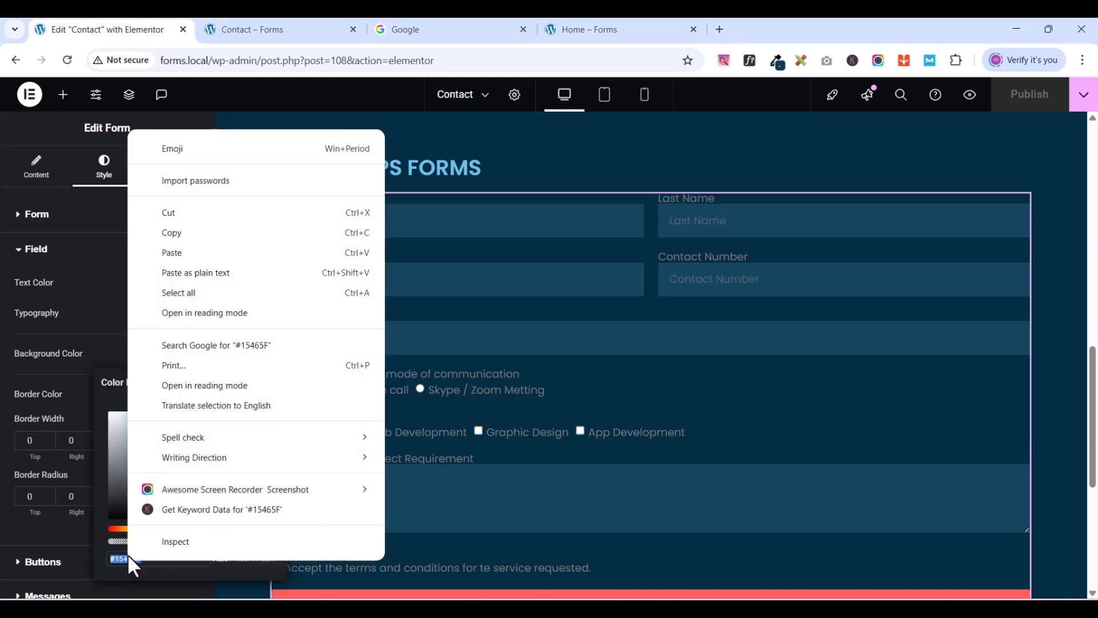
pyautogui.click(180, 231)
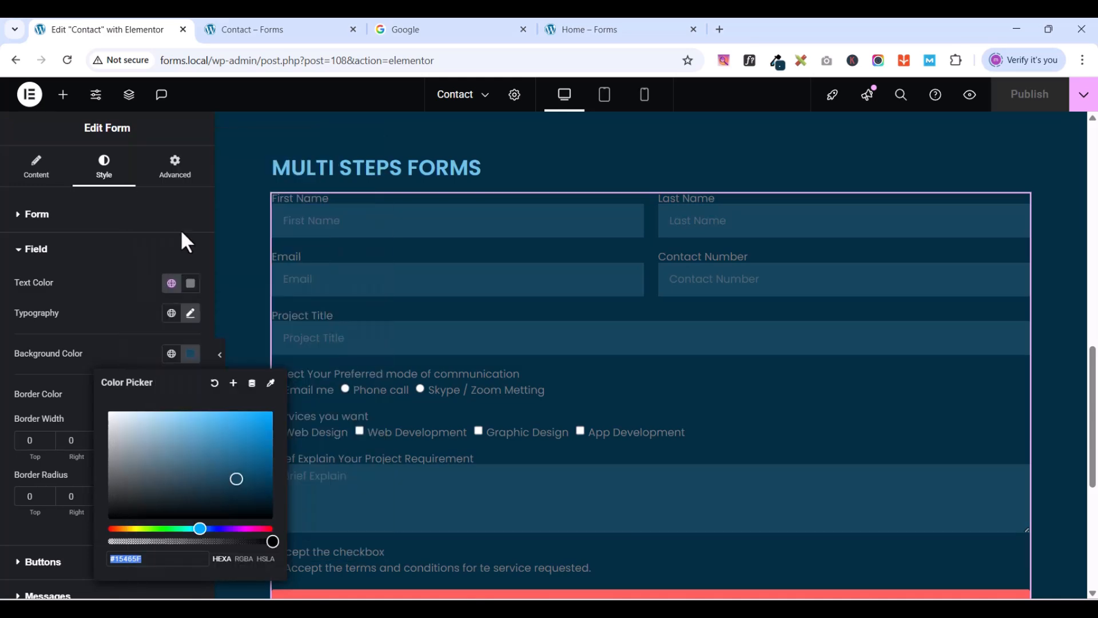
pyautogui.click(17, 254)
# - Apply a dark blue global color as the field background of the Request a Free Quote form
pyautogui.scroll(10, 733, 440)
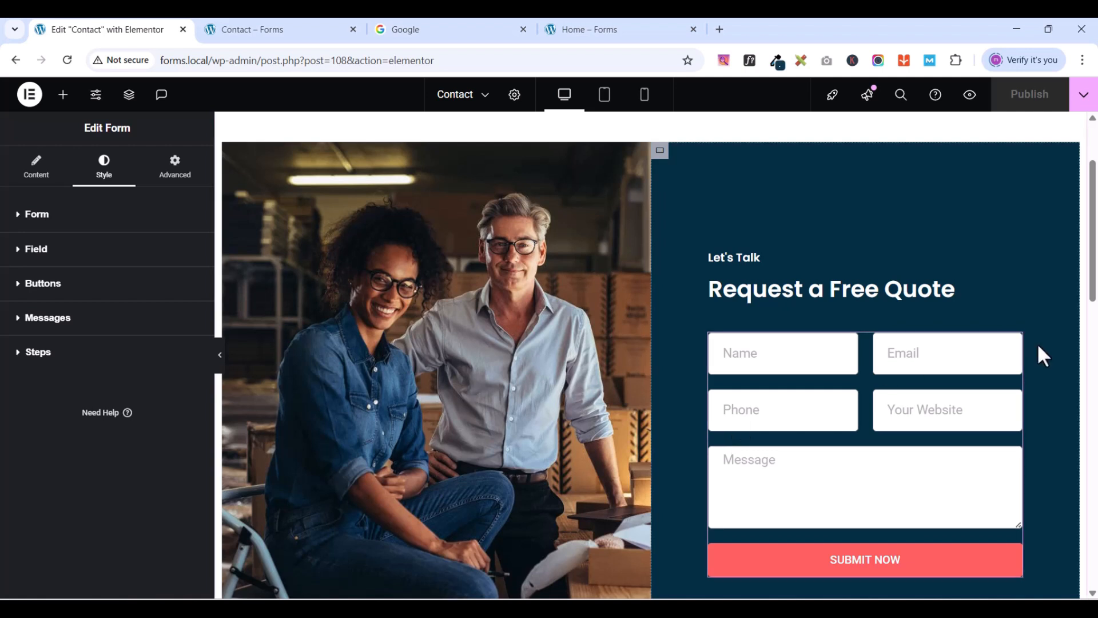
pyautogui.click(1016, 343)
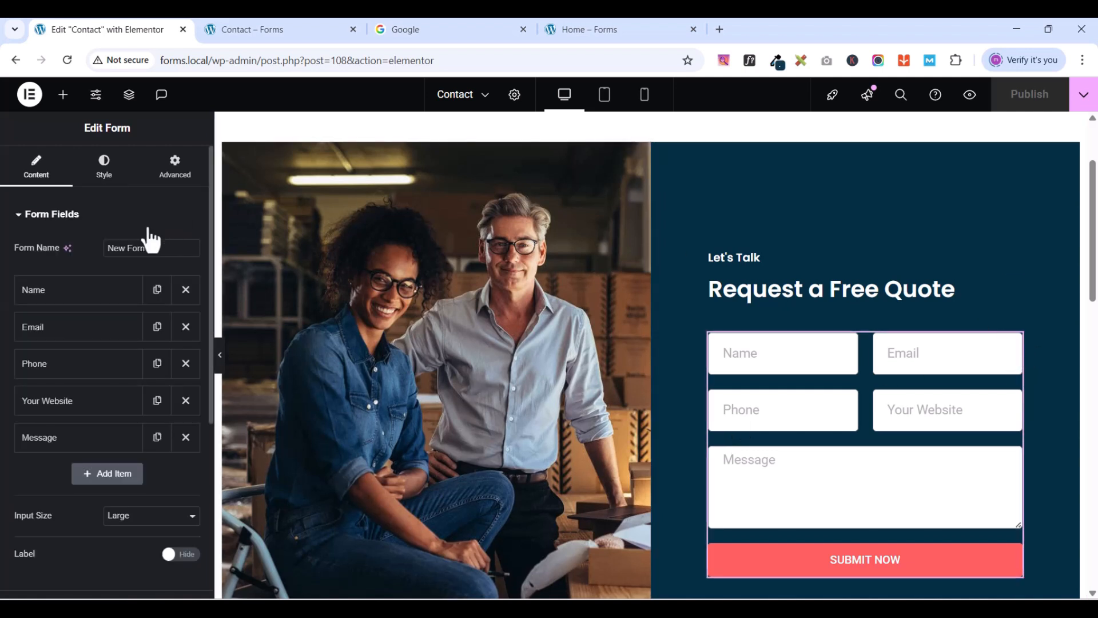
pyautogui.click(17, 216)
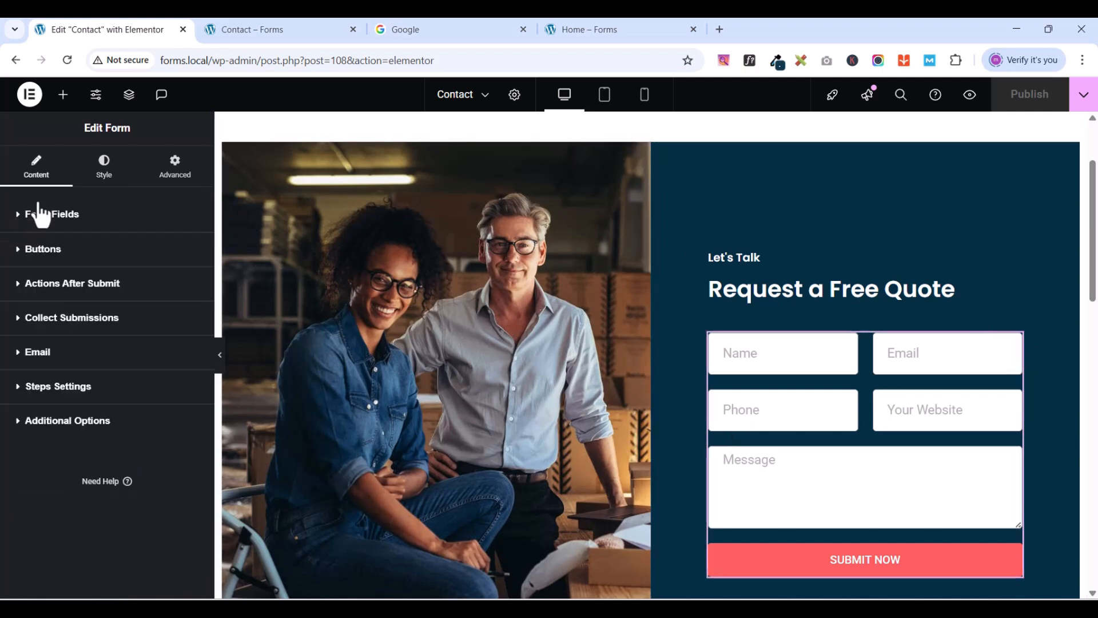
pyautogui.click(103, 171)
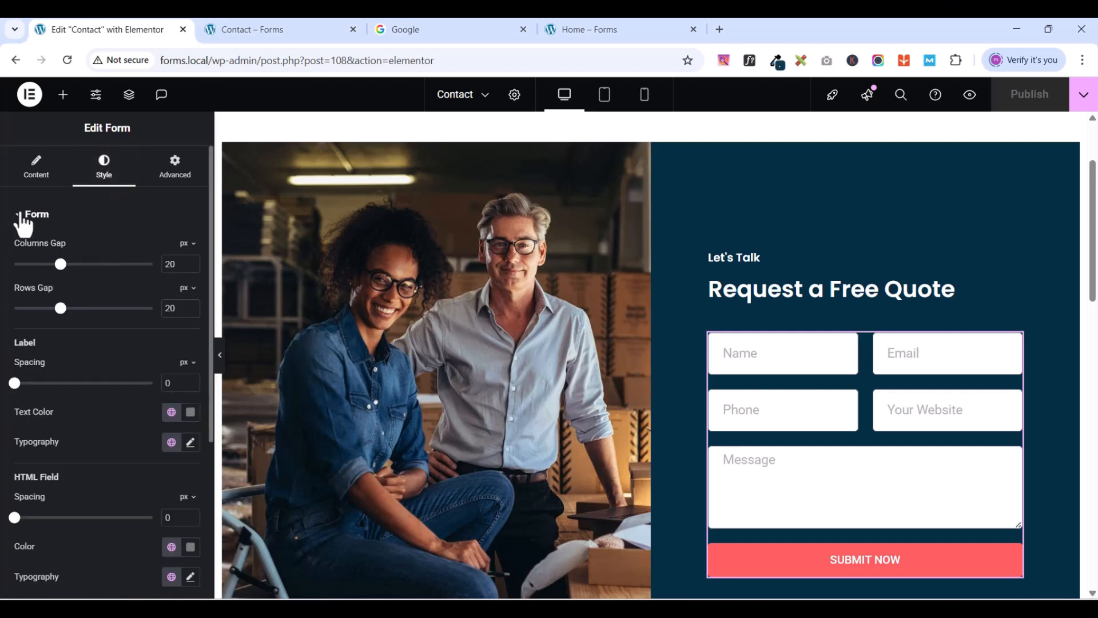
pyautogui.click(19, 216)
pyautogui.click(20, 250)
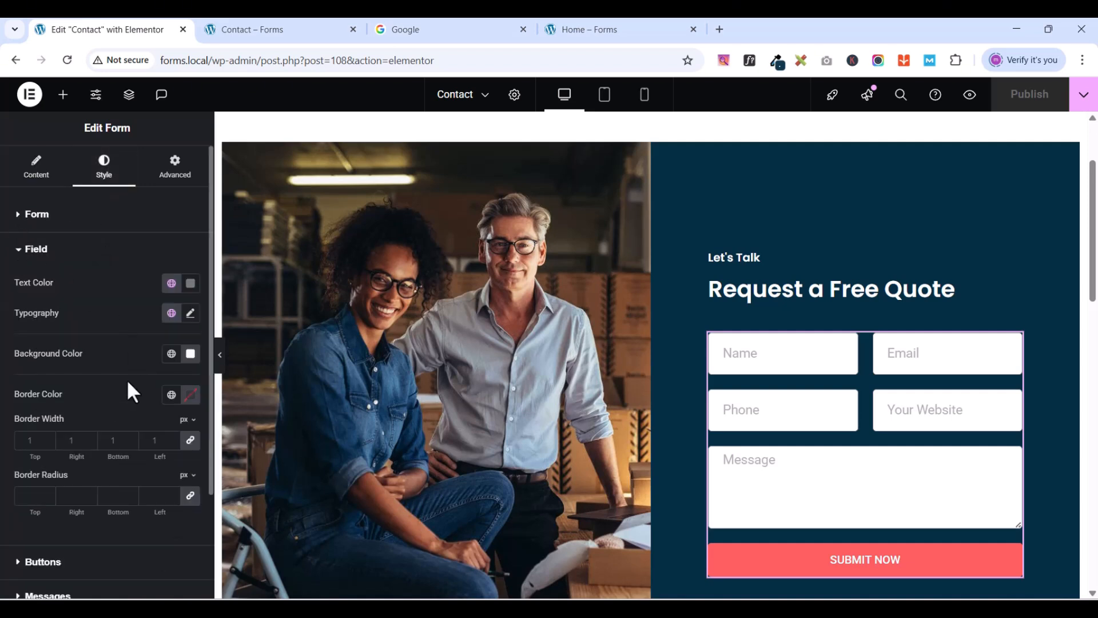
pyautogui.click(172, 362)
pyautogui.click(69, 322)
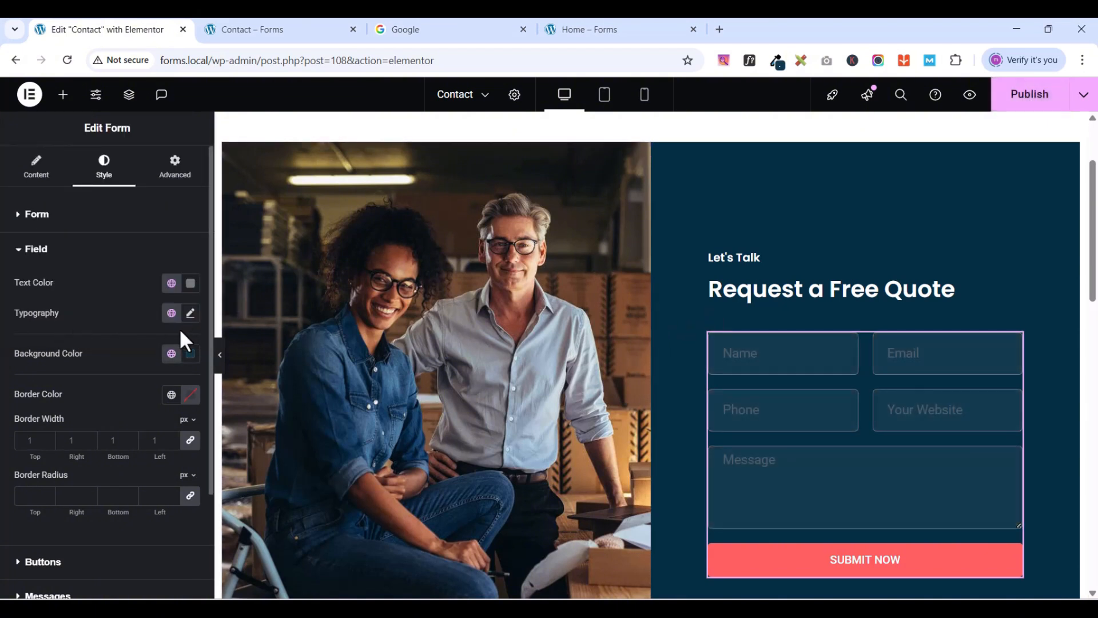
# - Set the quote form's field border width to 0 px on all sides and compare it with the multi-step form
pyautogui.click(191, 439)
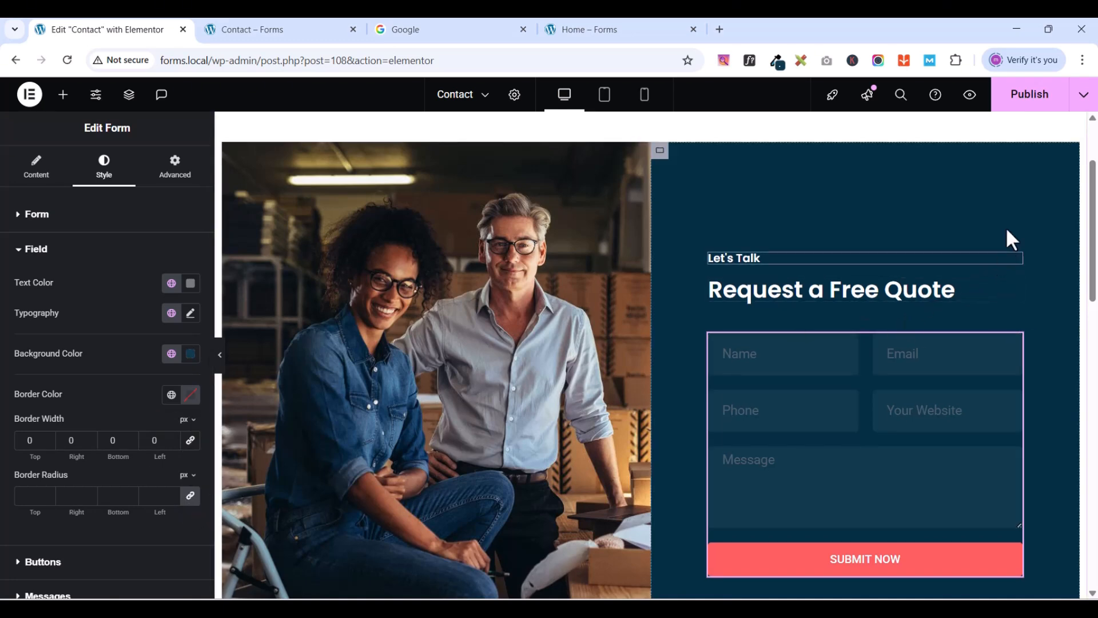
pyautogui.scroll(-9, 1016, 170)
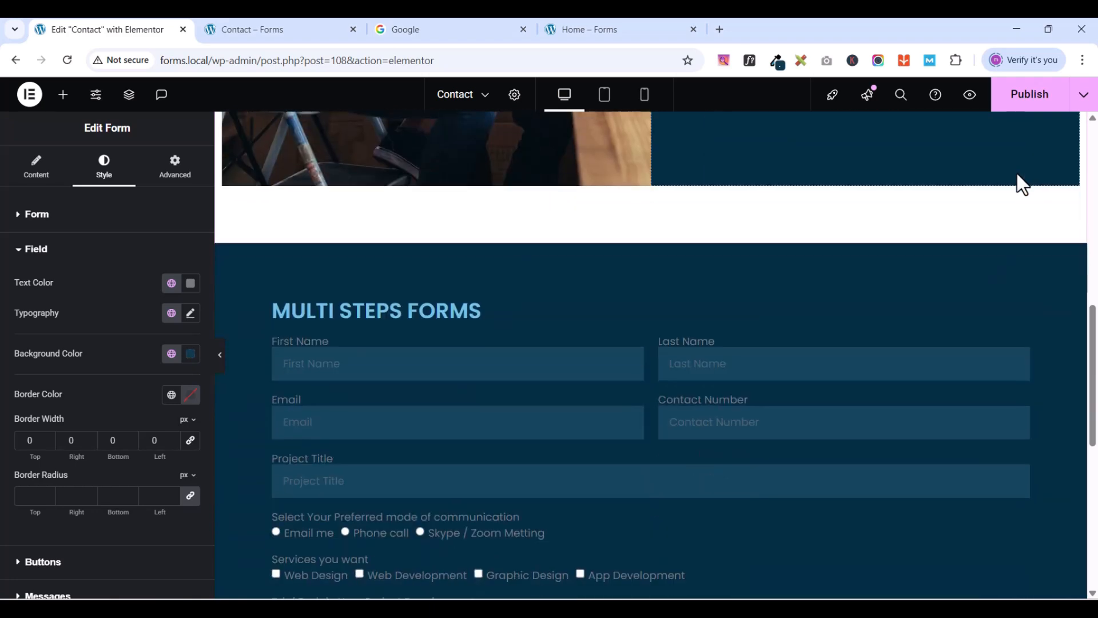
pyautogui.scroll(7, 990, 207)
pyautogui.scroll(-2, 845, 368)
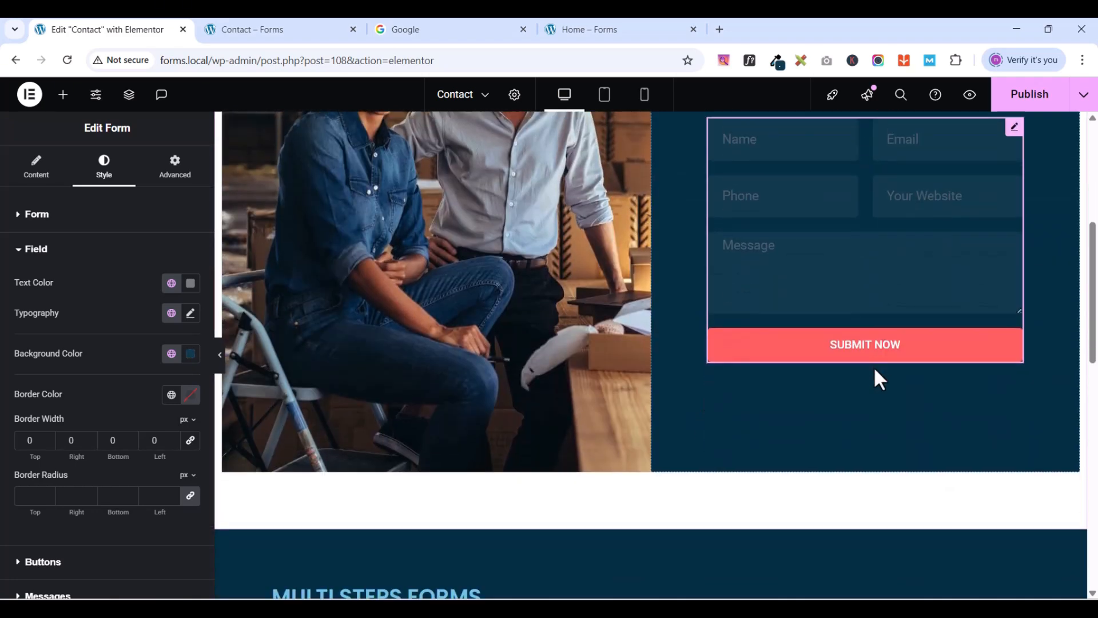
# - Publish the Contact page, review both restyled forms in the page preview, and return to the editor
pyautogui.click(1022, 103)
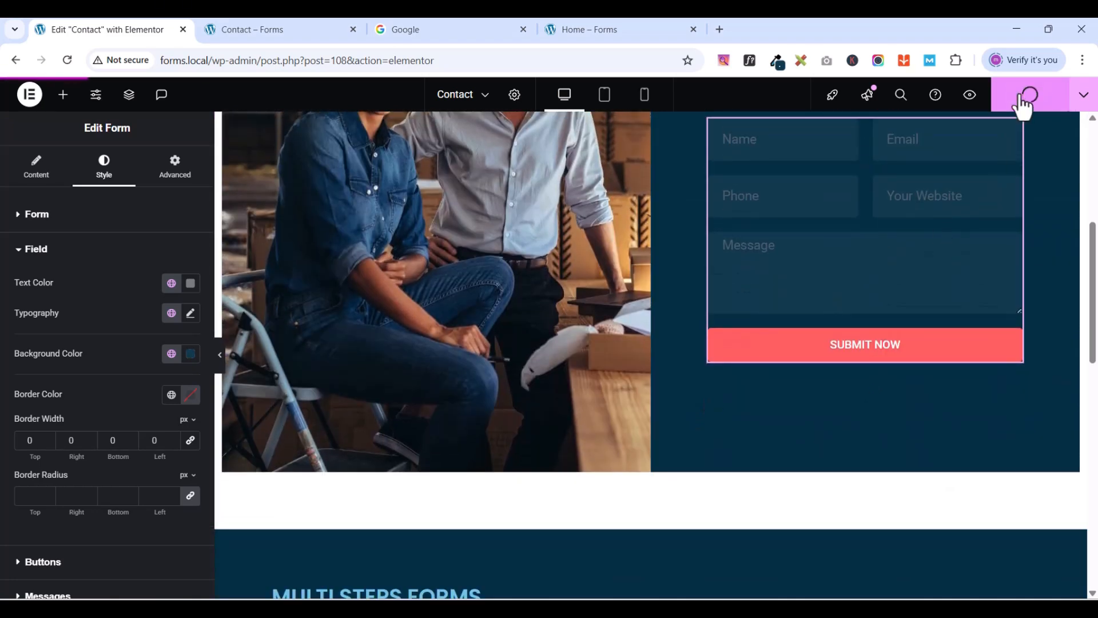
pyautogui.click(970, 96)
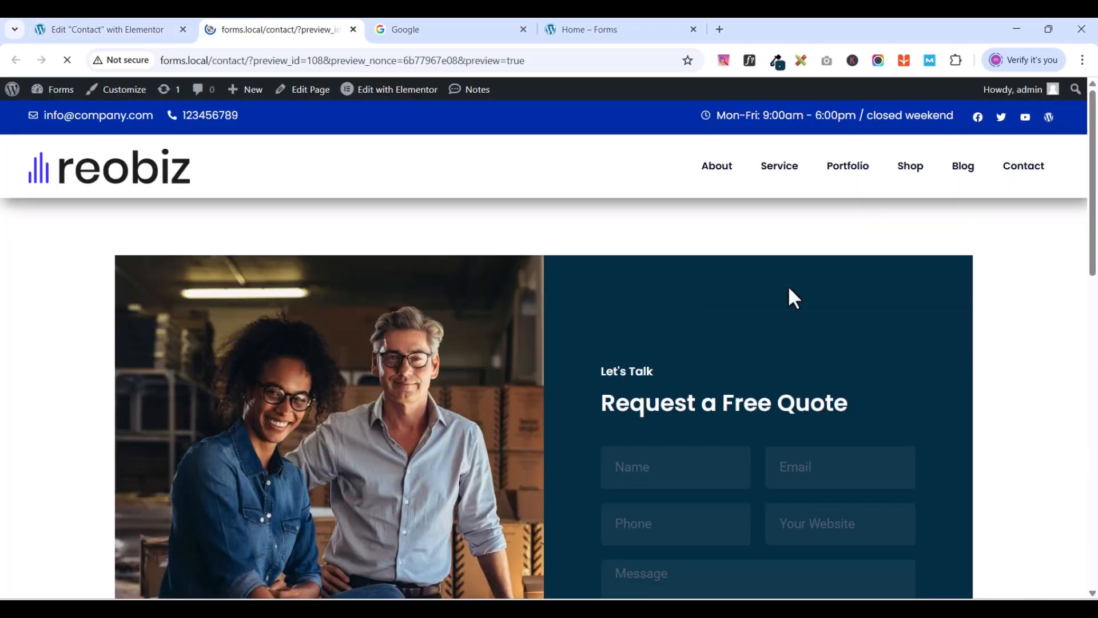
pyautogui.scroll(-6, 698, 405)
pyautogui.scroll(6, 697, 403)
pyautogui.scroll(-6, 697, 404)
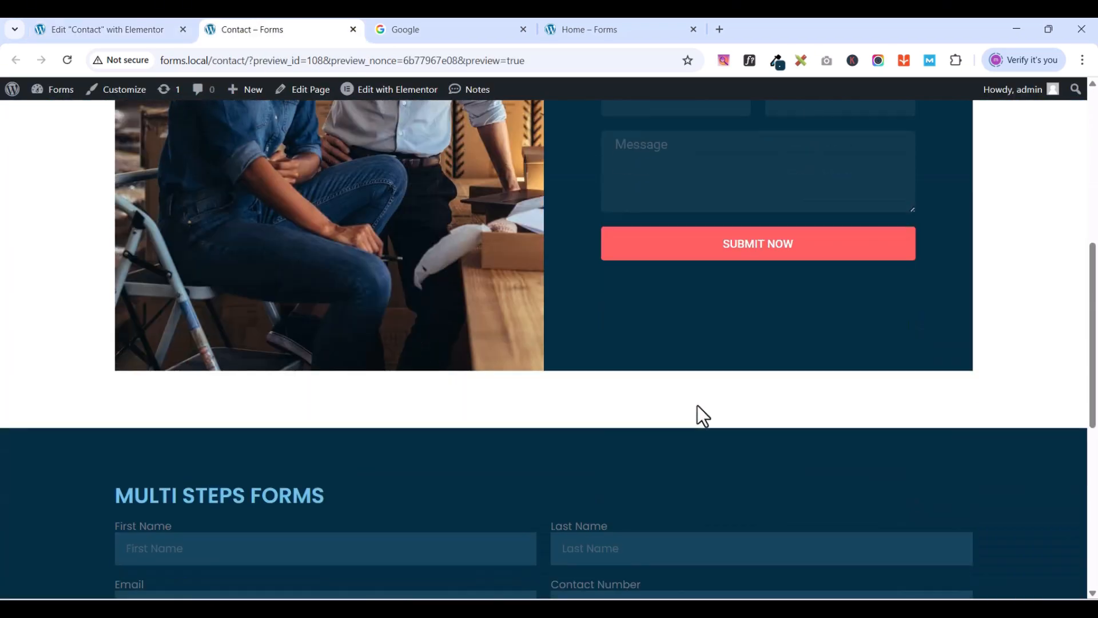
pyautogui.scroll(-6, 702, 415)
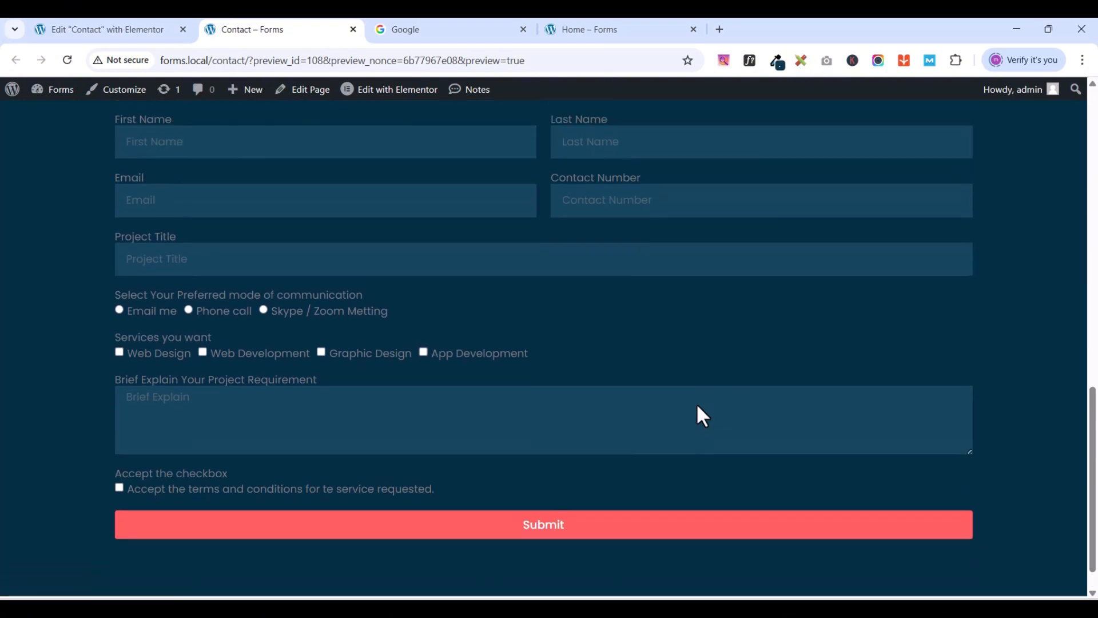
pyautogui.scroll(2, 697, 407)
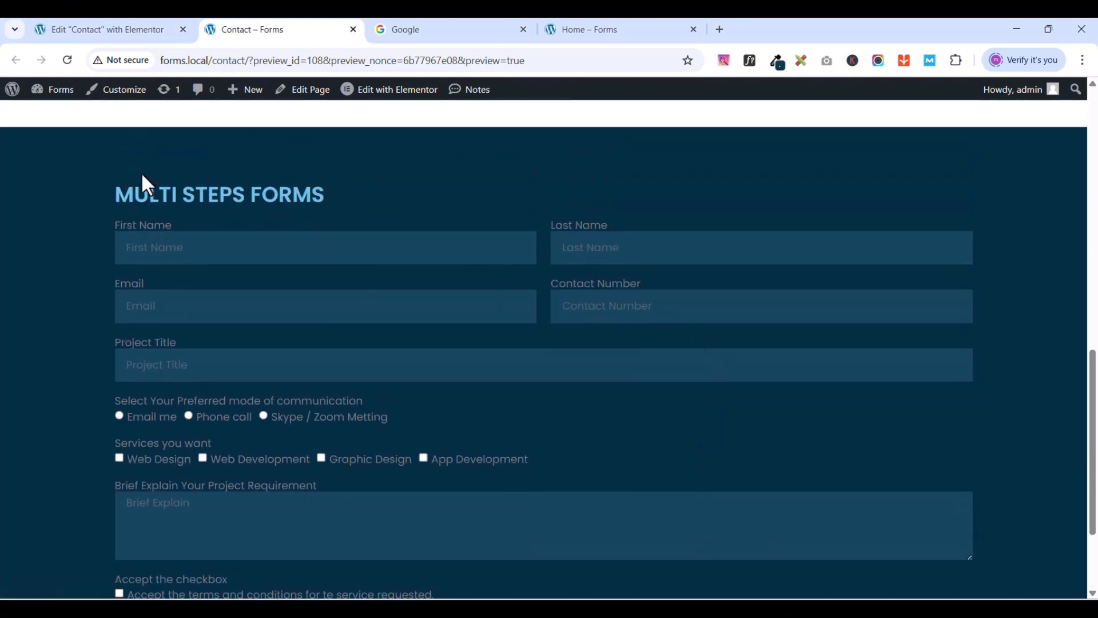
pyautogui.scroll(-3, 250, 429)
pyautogui.scroll(3, 487, 478)
pyautogui.click(124, 29)
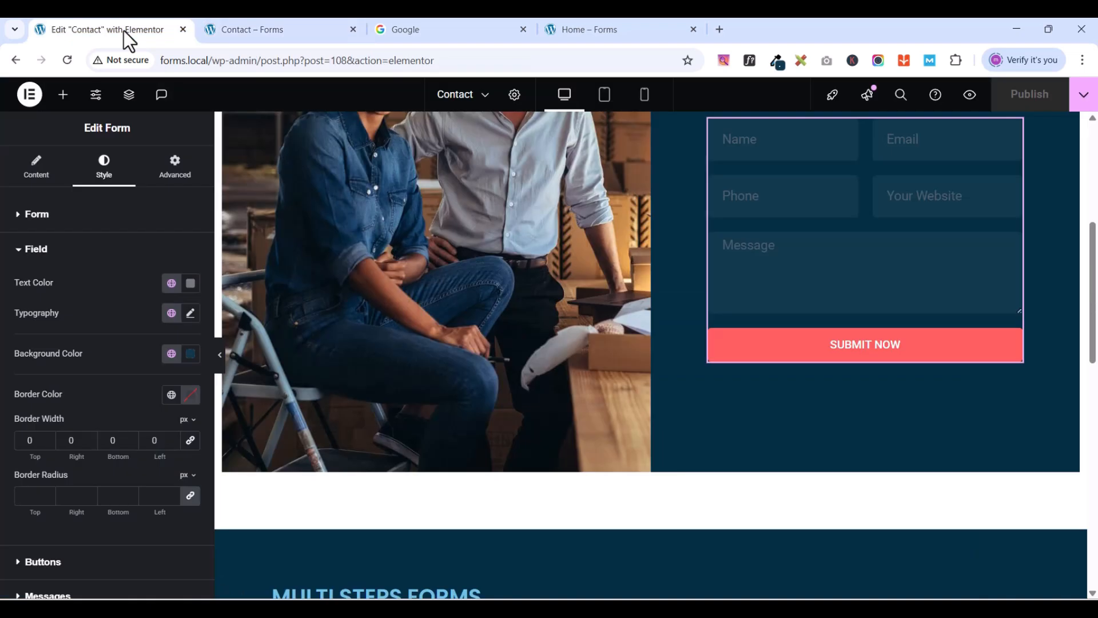
# - Clear the label of the First Name field in the multi-step form, keeping its placeholder
pyautogui.scroll(-5, 466, 400)
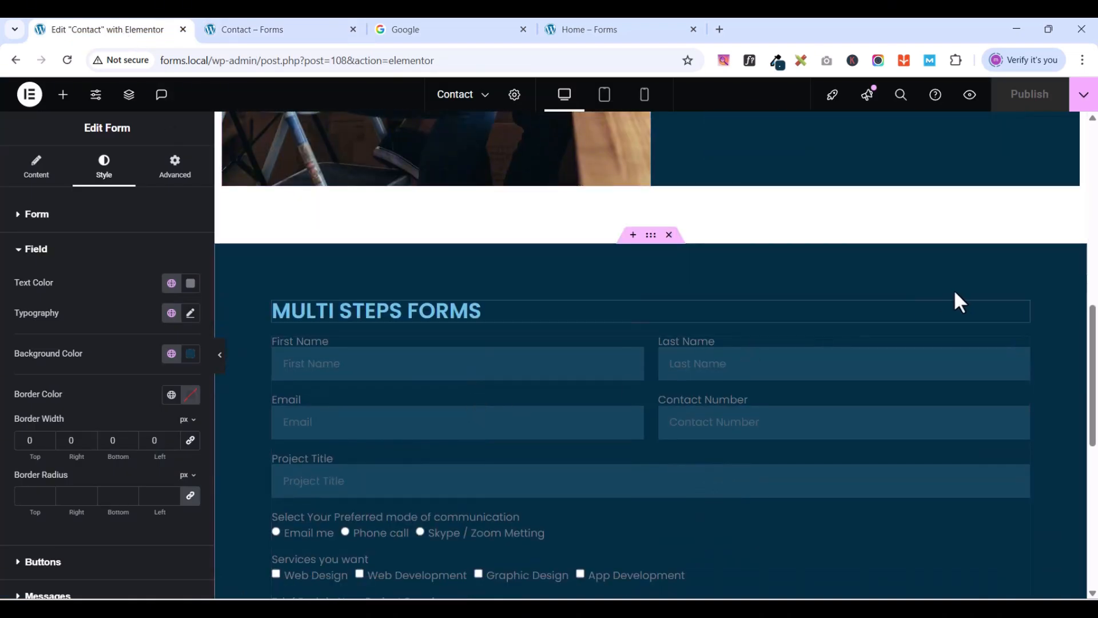
pyautogui.click(1021, 345)
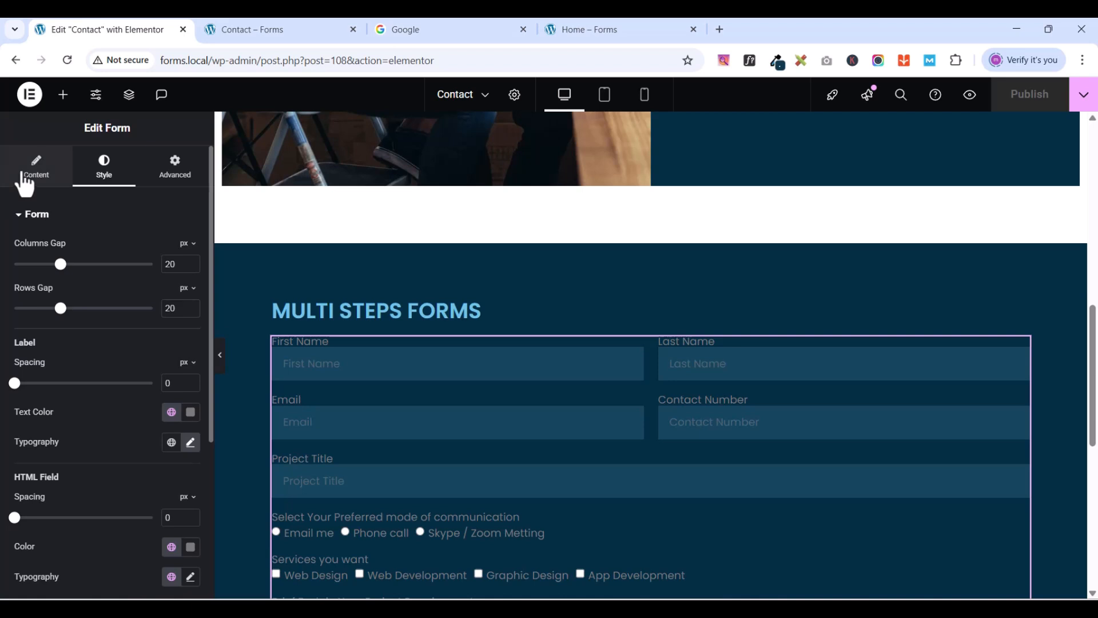
pyautogui.click(25, 184)
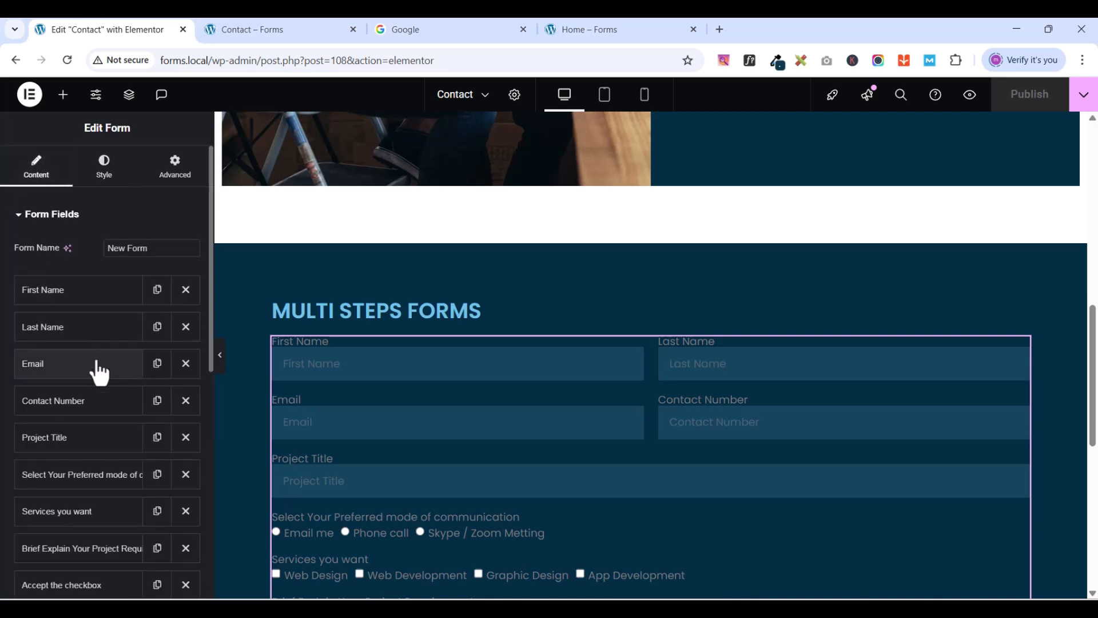
pyautogui.scroll(-1, 99, 369)
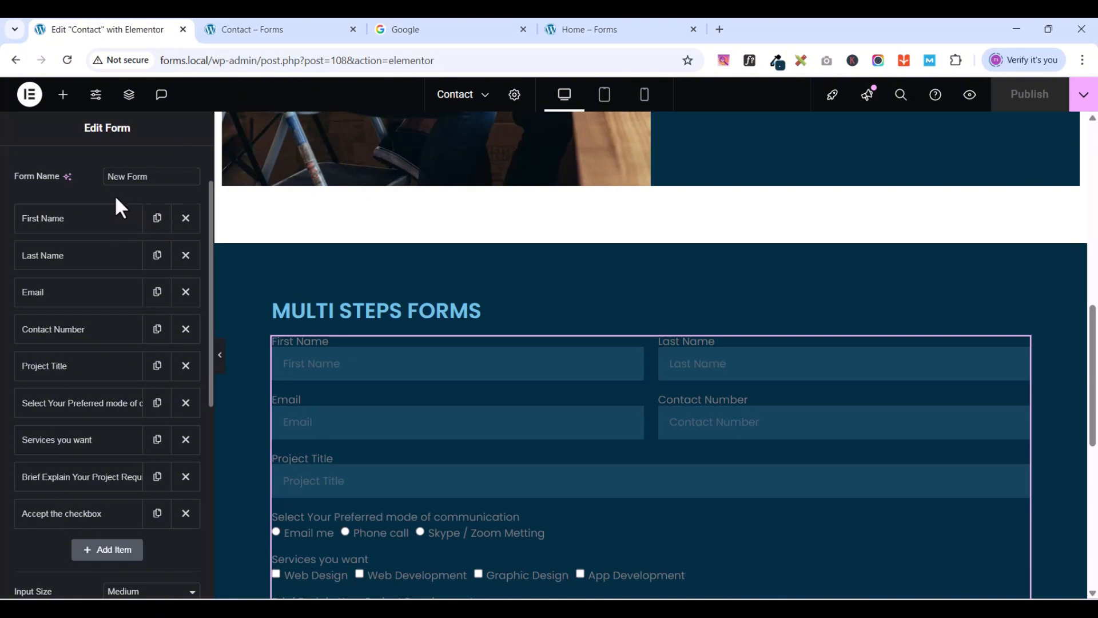
pyautogui.scroll(-1, 608, 431)
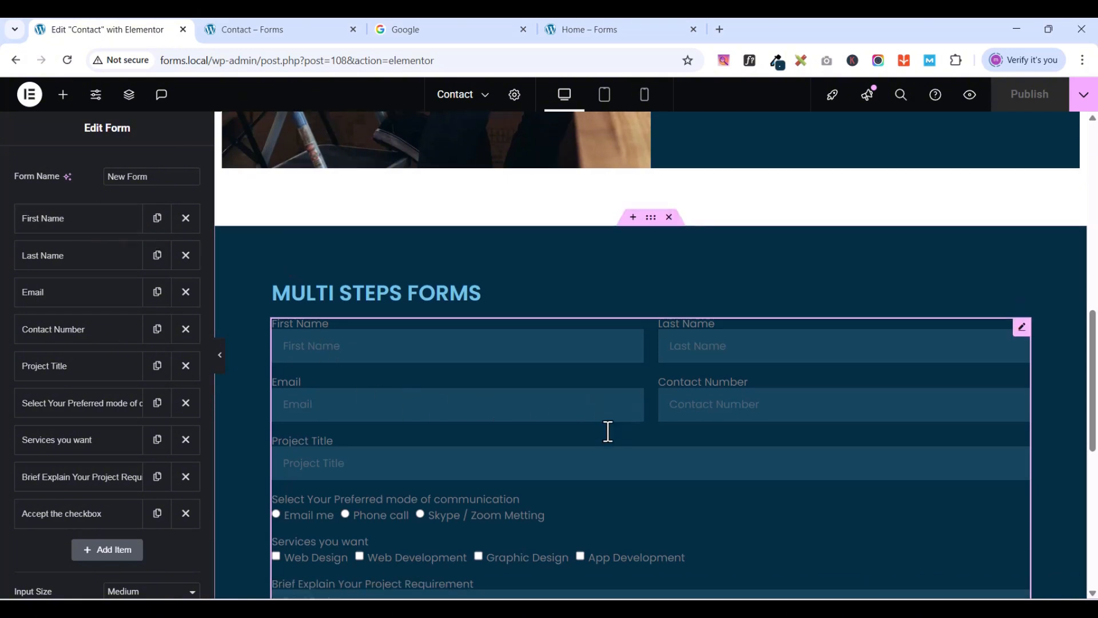
pyautogui.scroll(-1, 608, 432)
pyautogui.scroll(1, 606, 433)
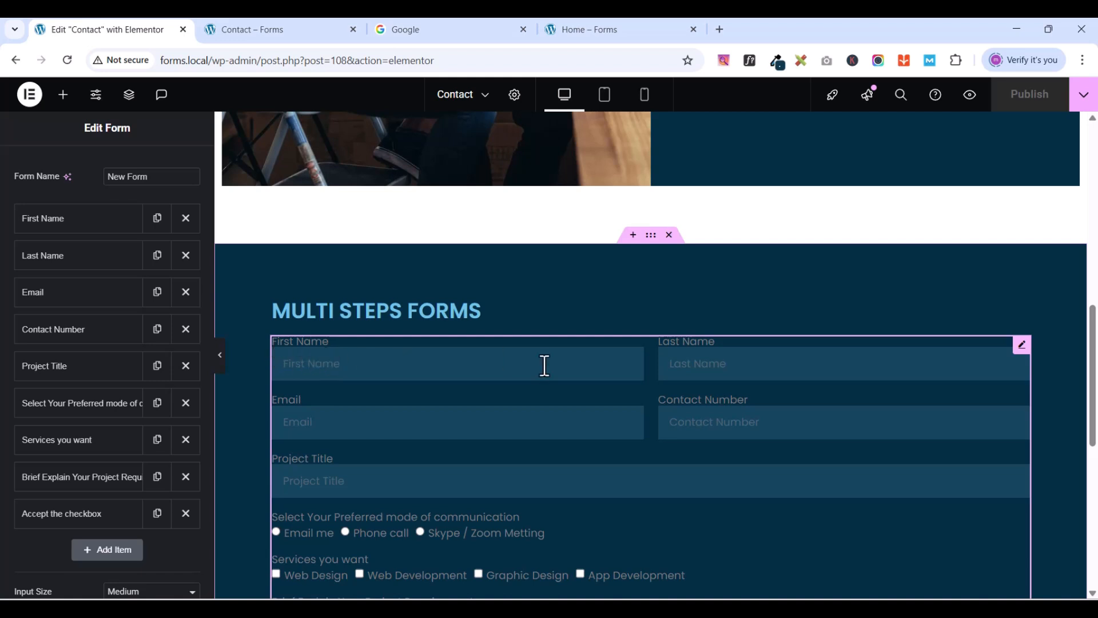
pyautogui.click(86, 220)
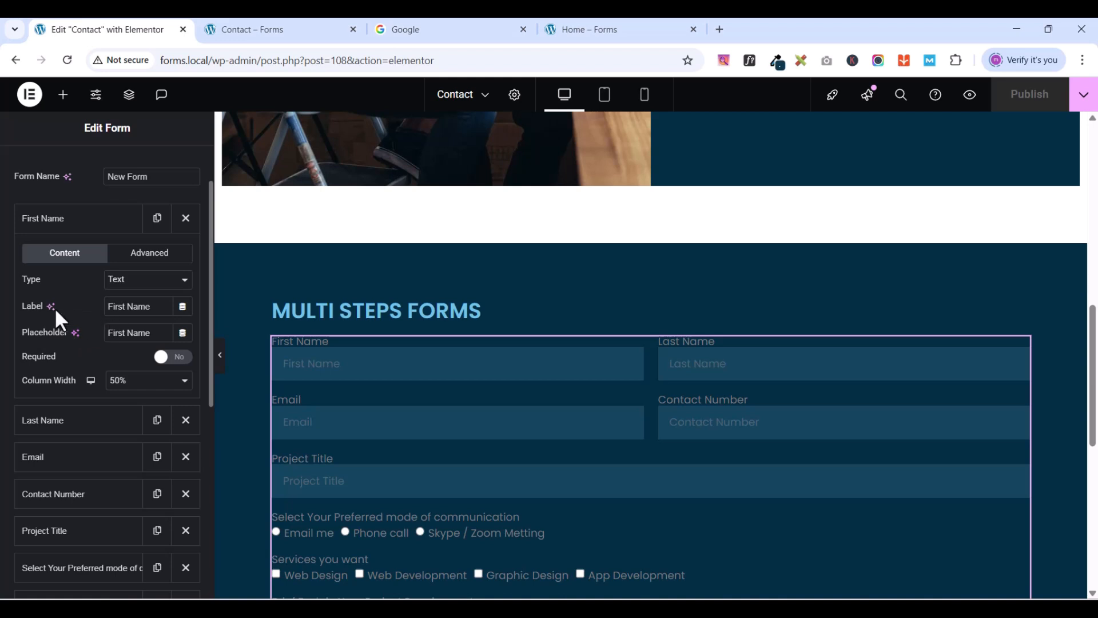
pyautogui.moveTo(159, 308); pyautogui.dragTo(56, 304)
pyautogui.press('BackSpace')
pyautogui.click(57, 226)
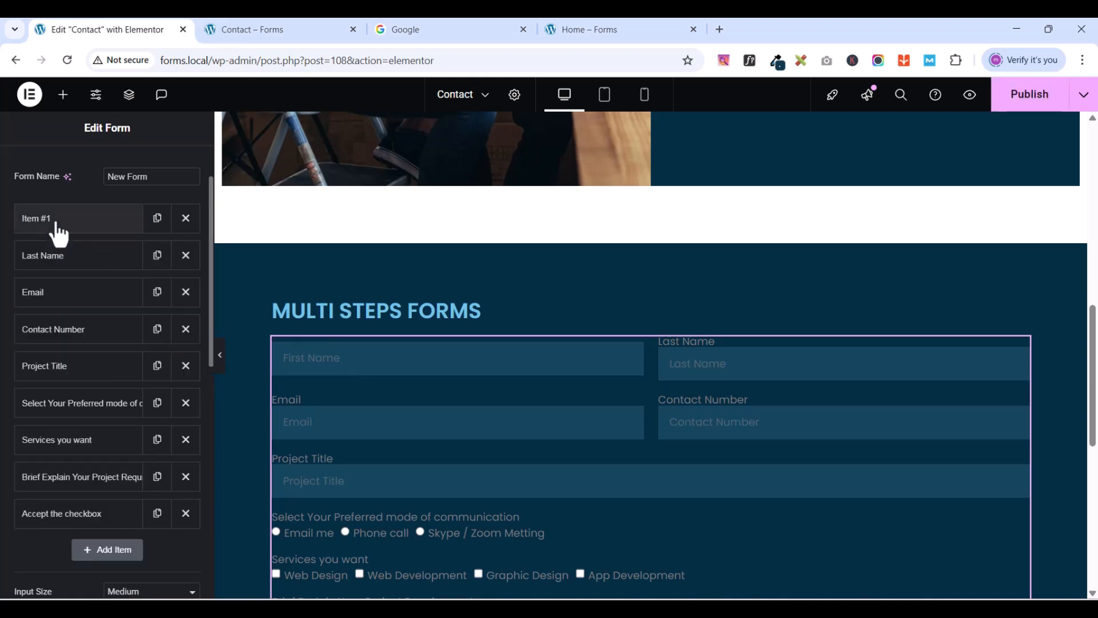
# - Clear the labels of the multi-step form's Last Name and Email fields
pyautogui.click(44, 259)
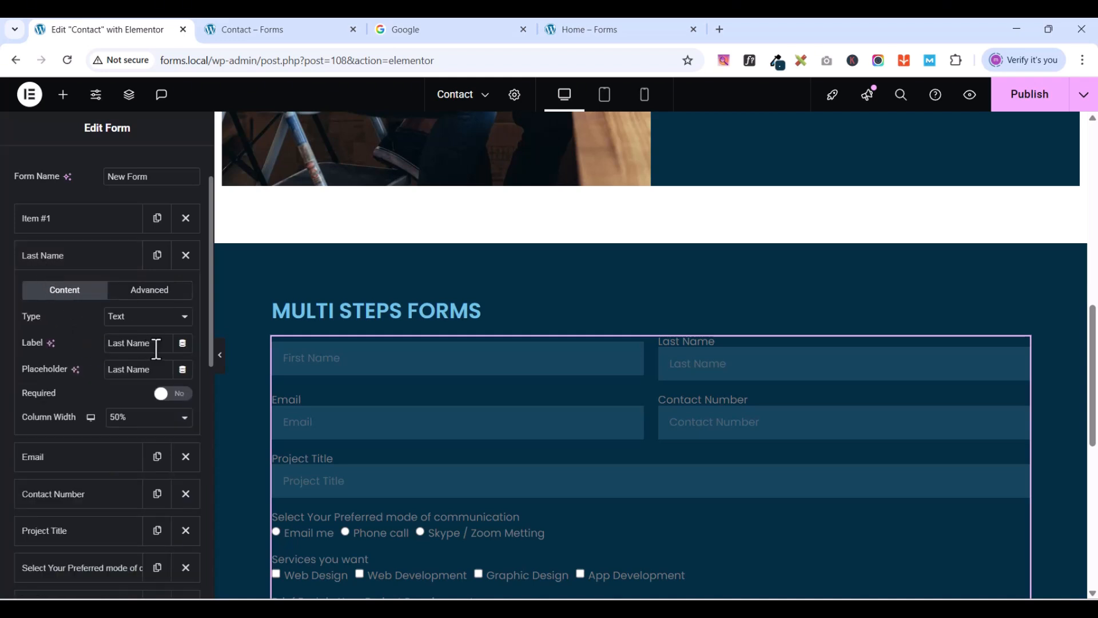
pyautogui.moveTo(155, 348); pyautogui.dragTo(56, 348)
pyautogui.press('BackSpace')
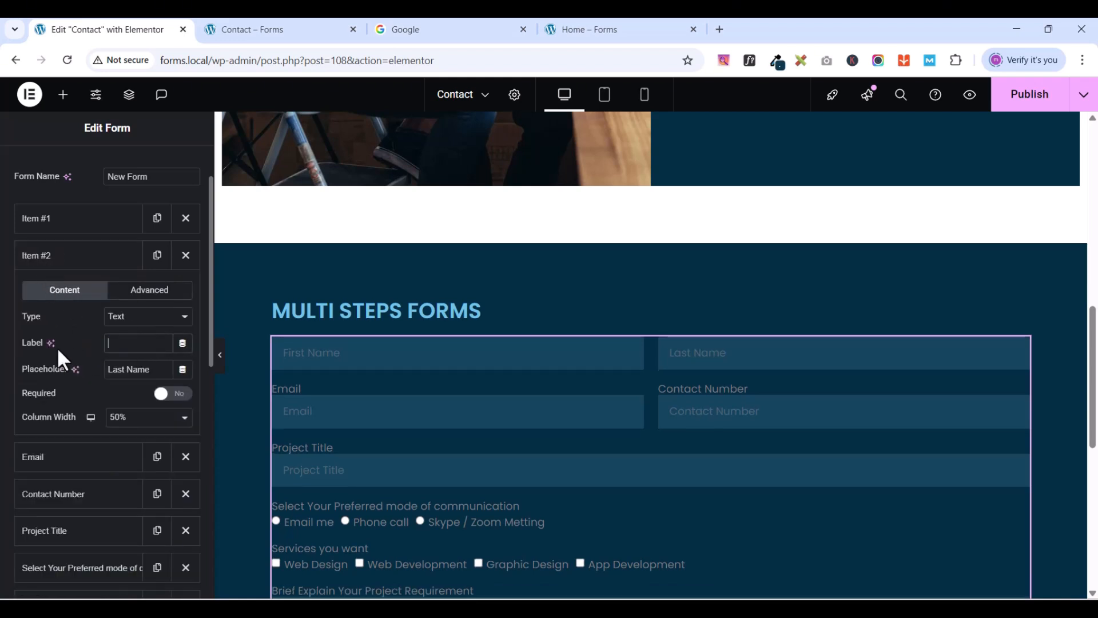
pyautogui.click(59, 263)
pyautogui.click(55, 294)
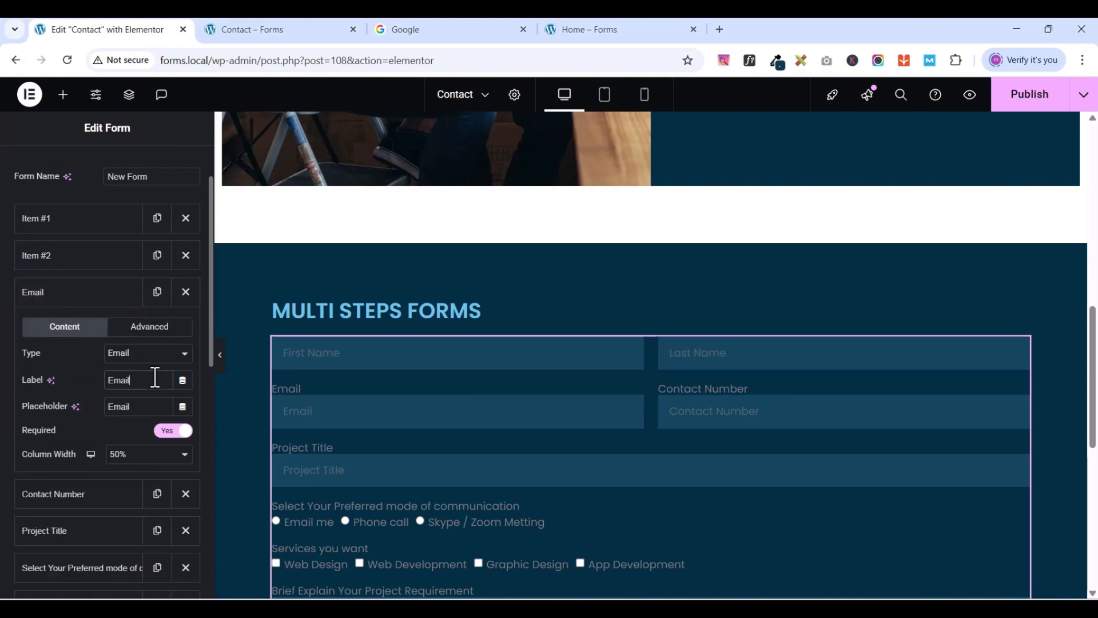
pyautogui.press('BackSpace')
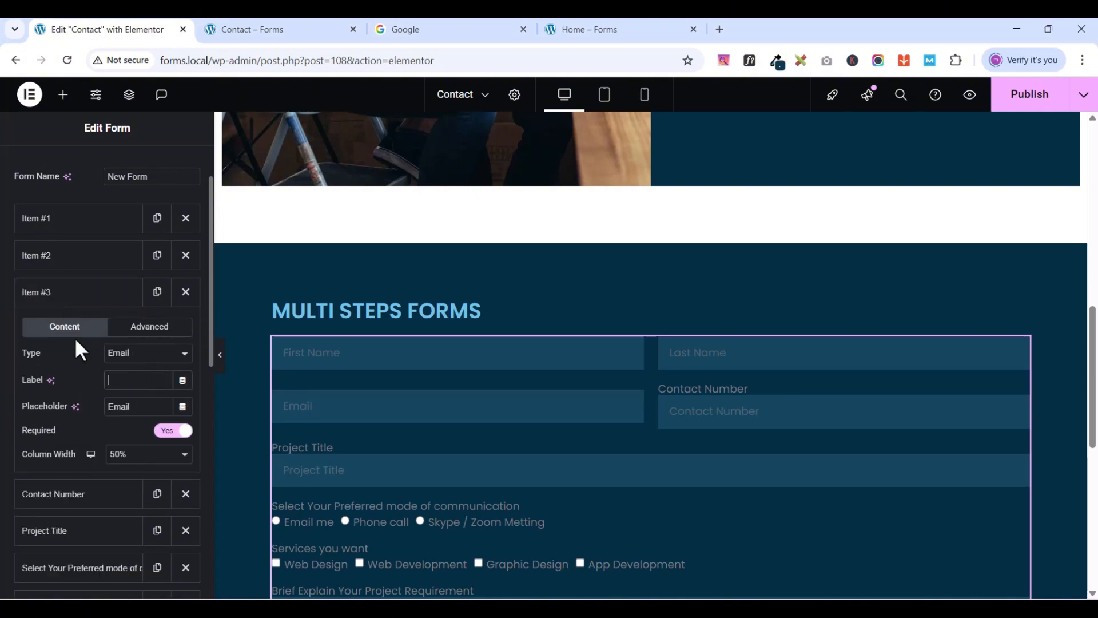
pyautogui.click(54, 298)
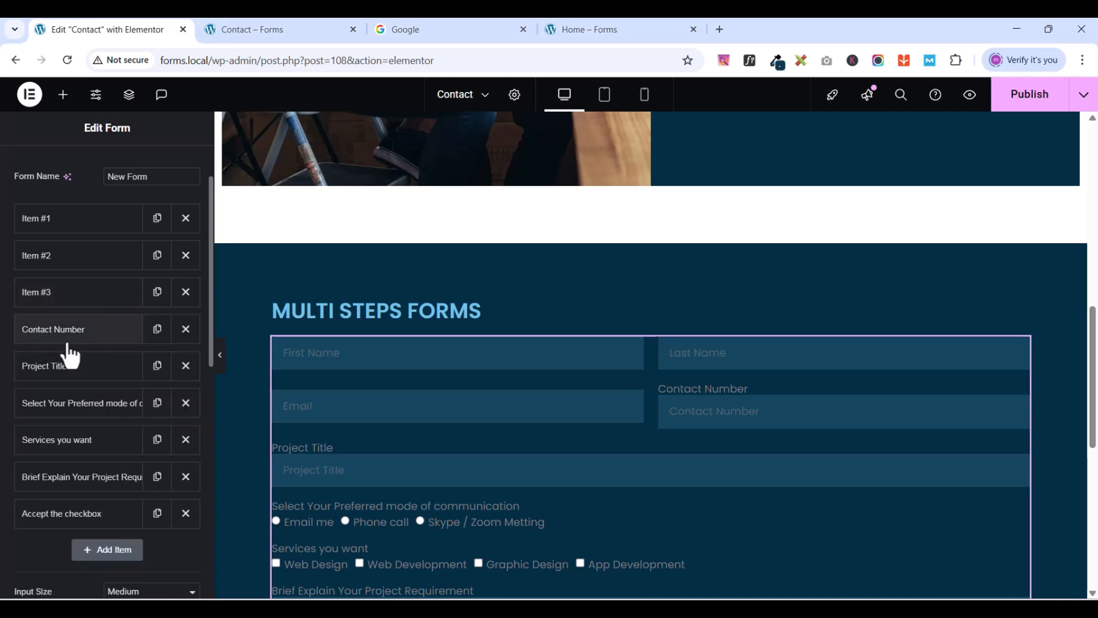
# - Clear the labels of the multi-step form's Contact Number and Project Title fields
pyautogui.click(107, 336)
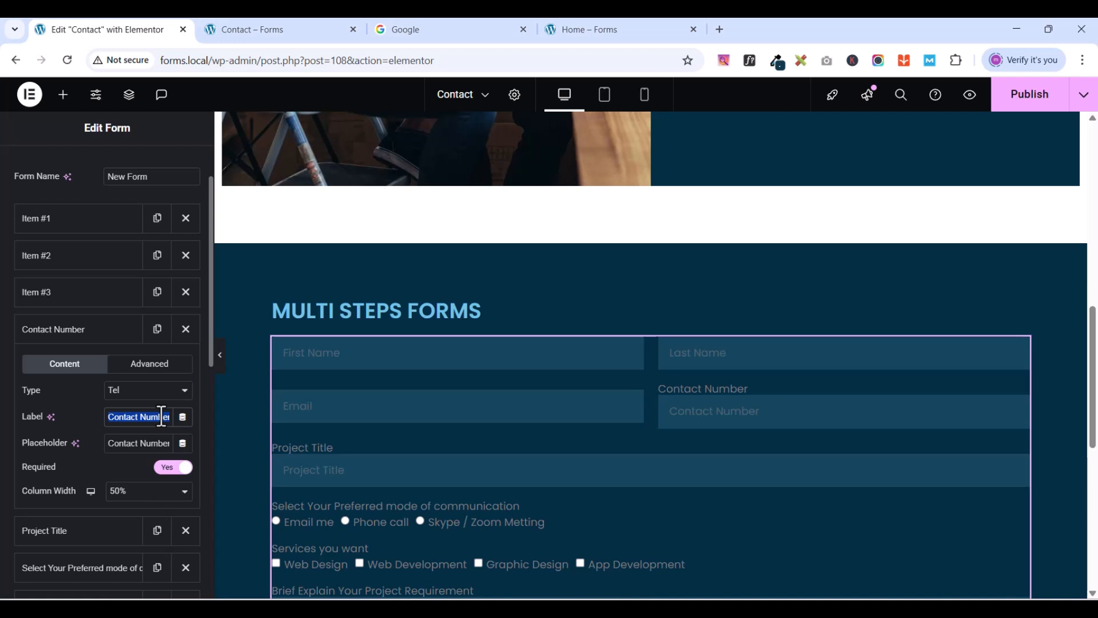
pyautogui.press('BackSpace')
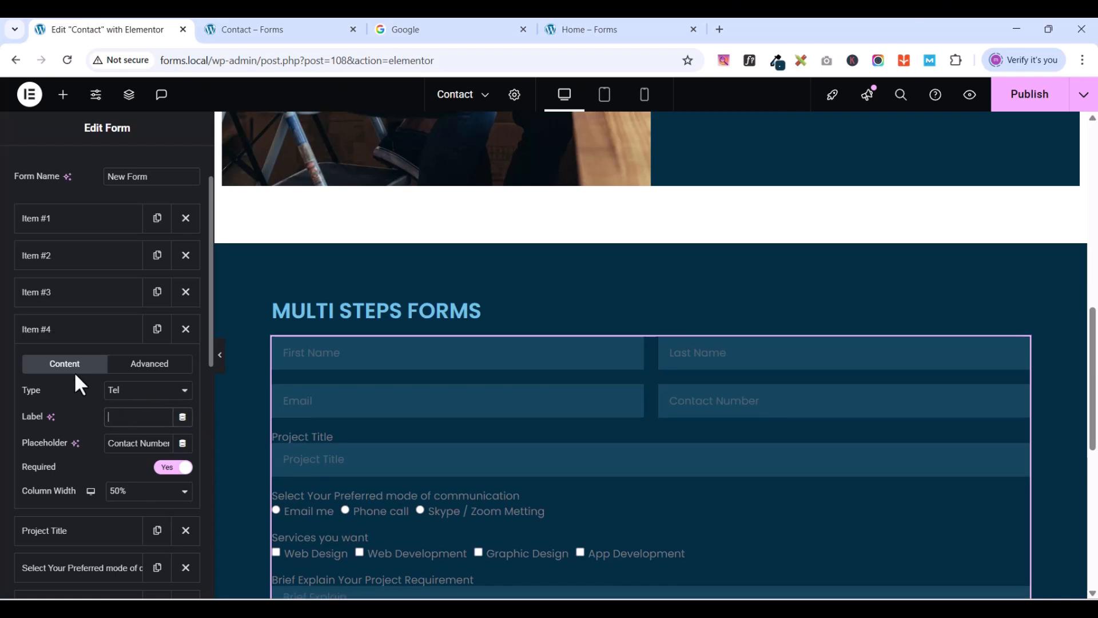
pyautogui.click(52, 335)
pyautogui.click(41, 372)
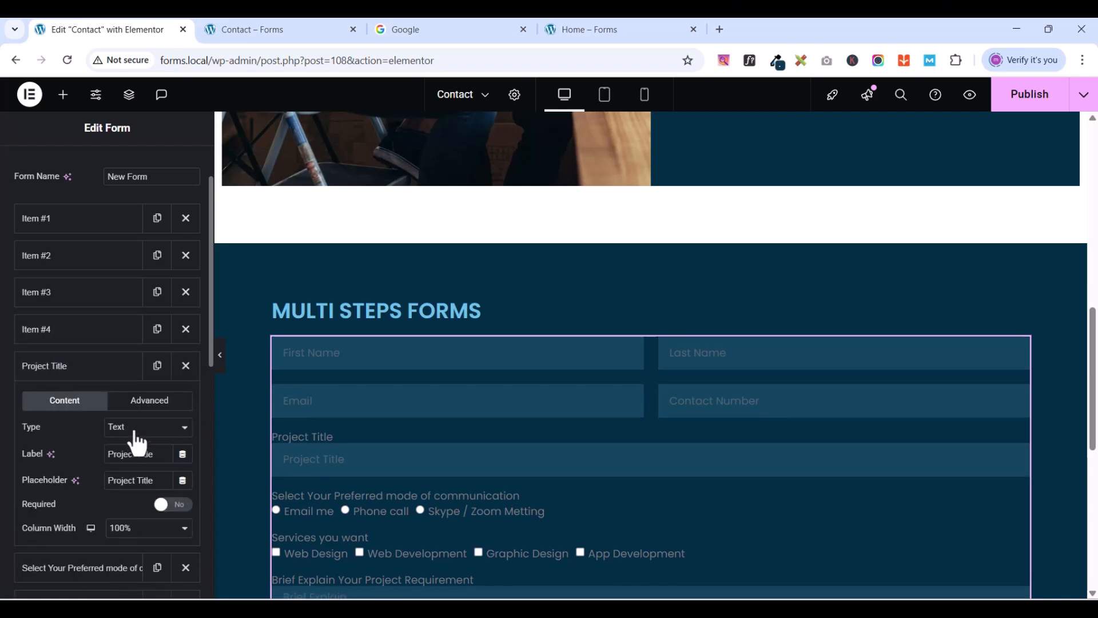
pyautogui.tripleClick(152, 455)
pyautogui.press('BackSpace')
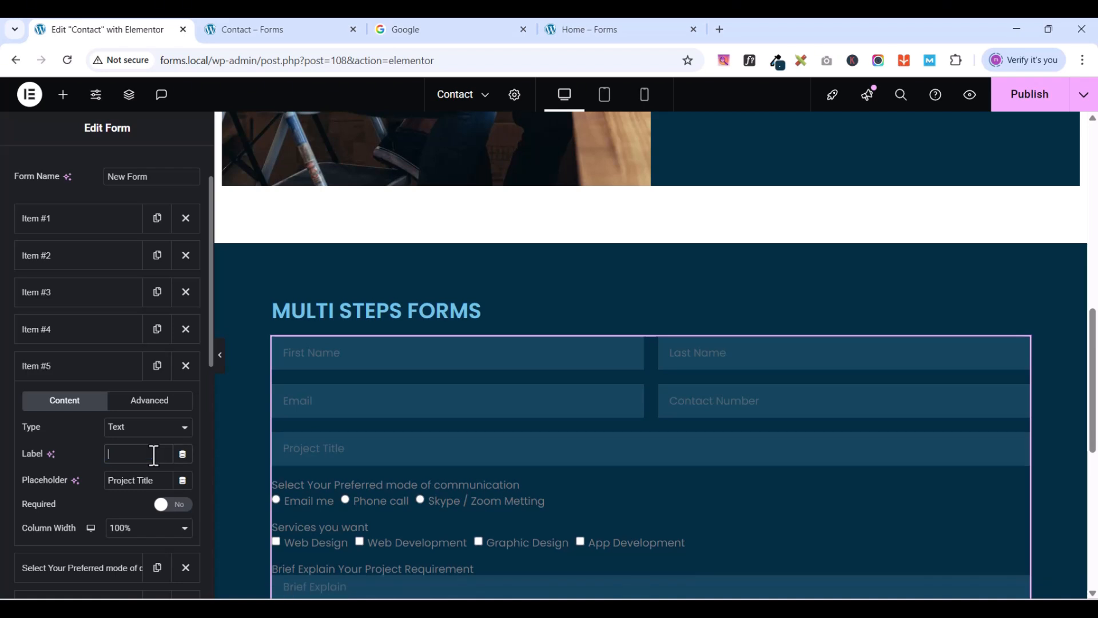
# - Try hiding all field labels of the multi-step form
pyautogui.click(90, 378)
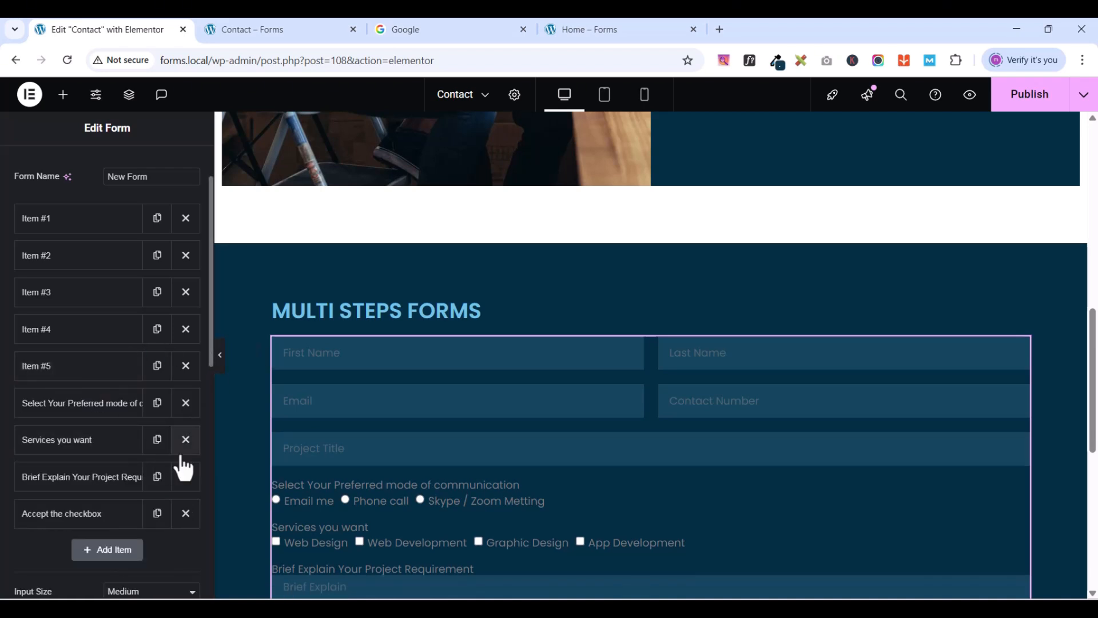
pyautogui.scroll(-4, 131, 446)
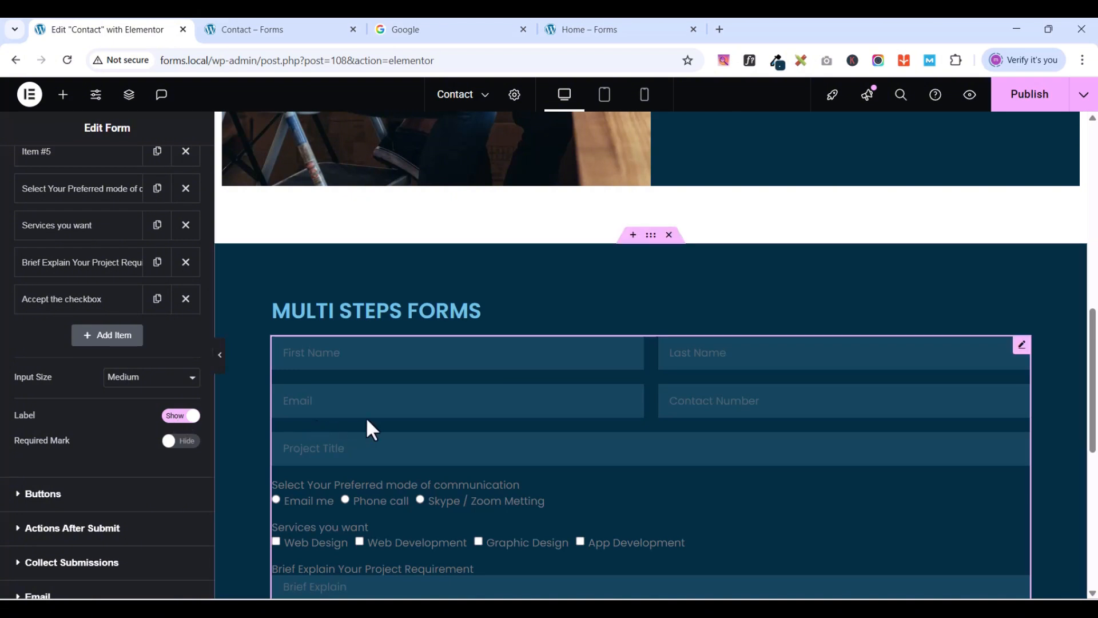
pyautogui.click(181, 416)
pyautogui.scroll(-3, 539, 442)
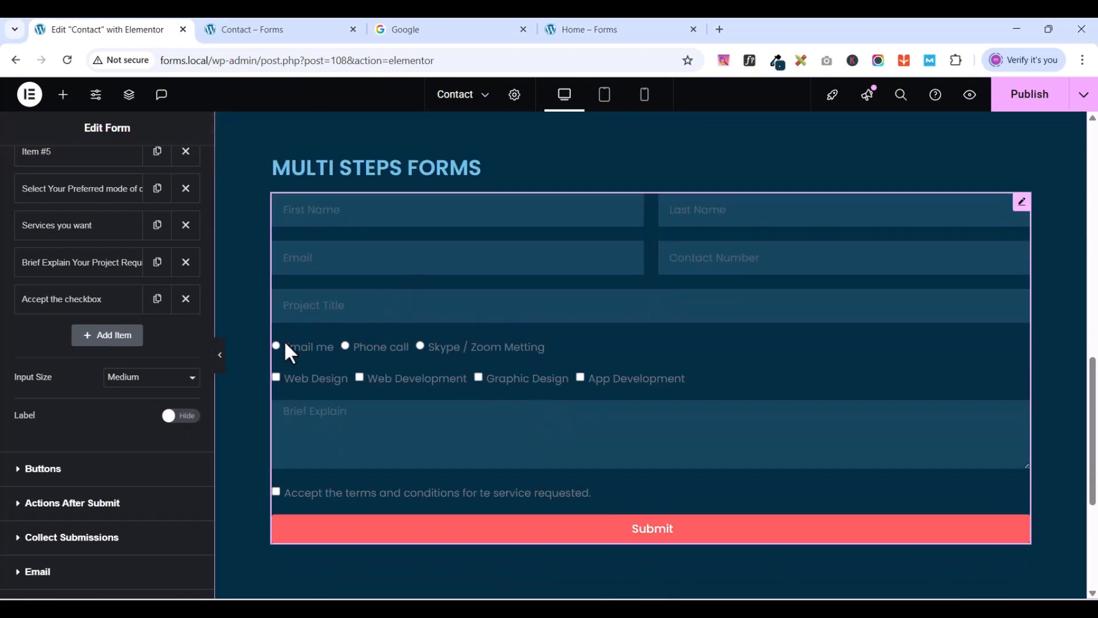
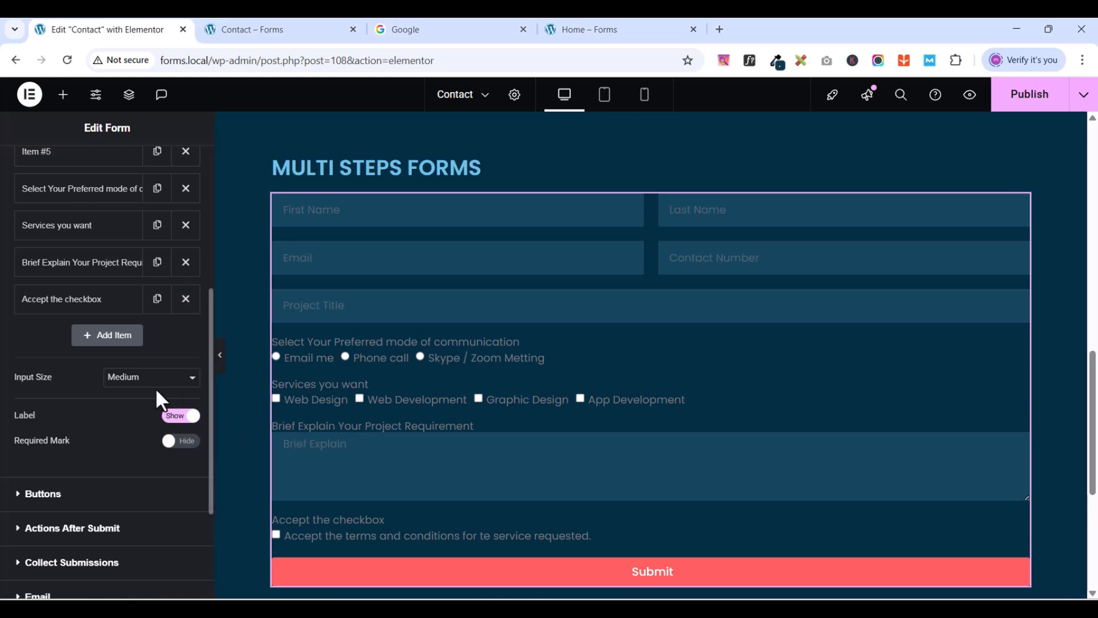
# - Duplicate the Project Title field of the multi-step form twice
pyautogui.scroll(-3, 386, 391)
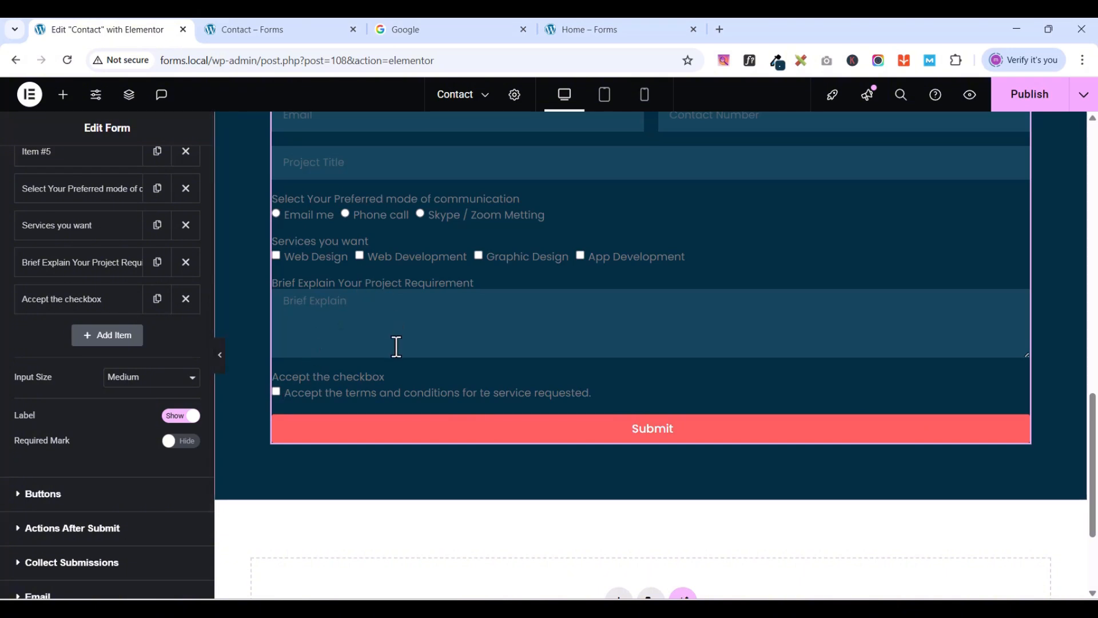
pyautogui.scroll(4, 396, 346)
pyautogui.scroll(-3, 564, 368)
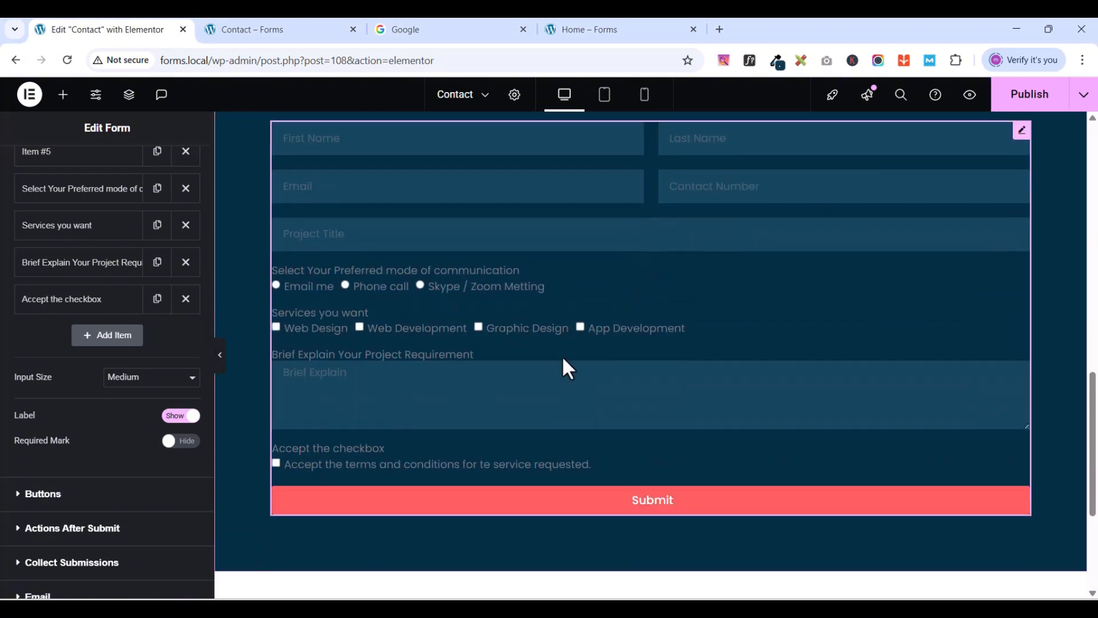
pyautogui.scroll(3, 561, 360)
pyautogui.scroll(1, 49, 341)
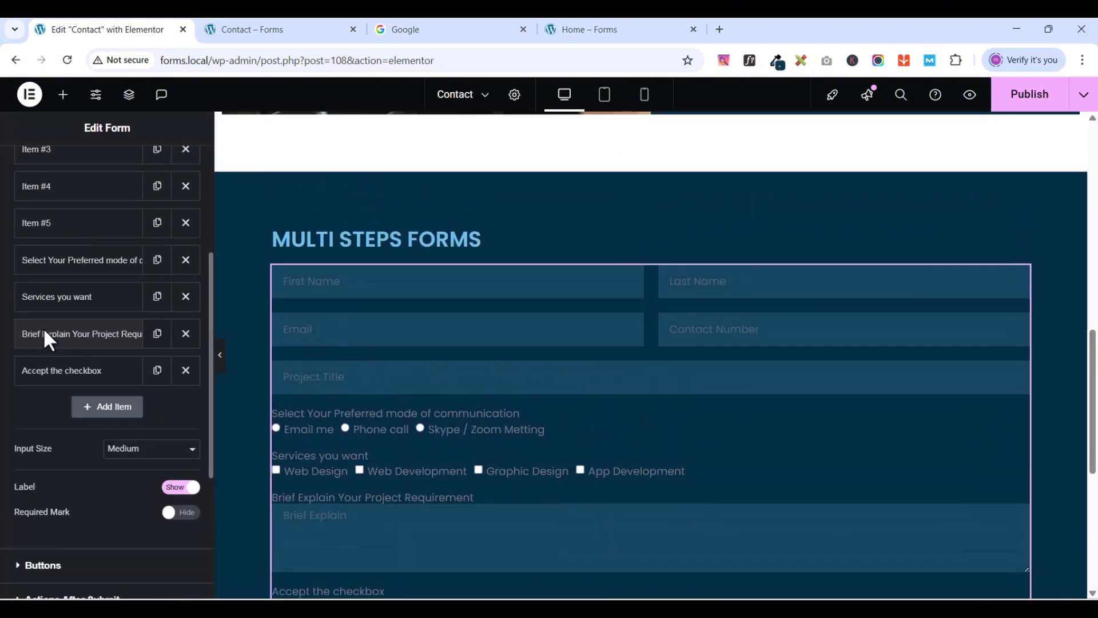
pyautogui.scroll(3, 46, 337)
pyautogui.scroll(-1, 91, 355)
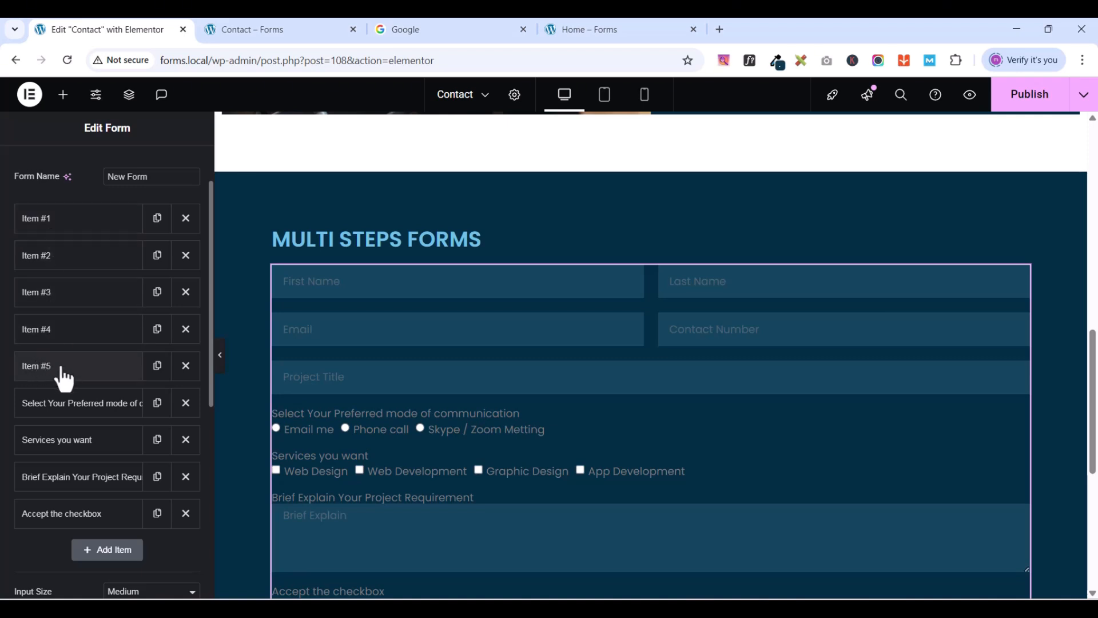
pyautogui.doubleClick(156, 373)
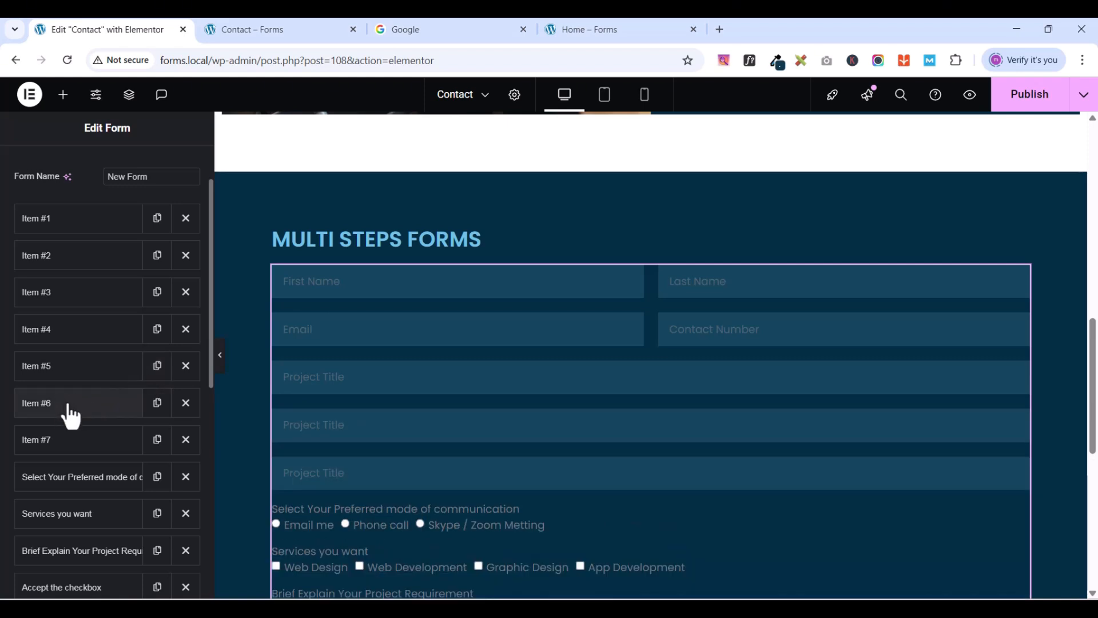
# - Change the field type of the Project Title duplicate to Step to split the form after the project title
pyautogui.click(67, 418)
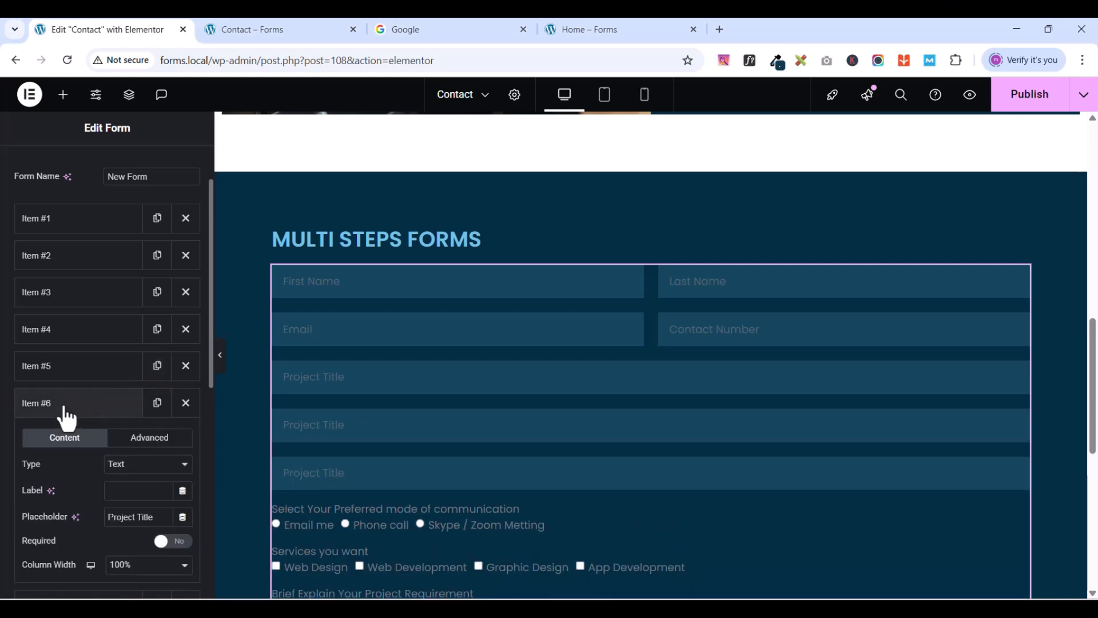
pyautogui.click(132, 471)
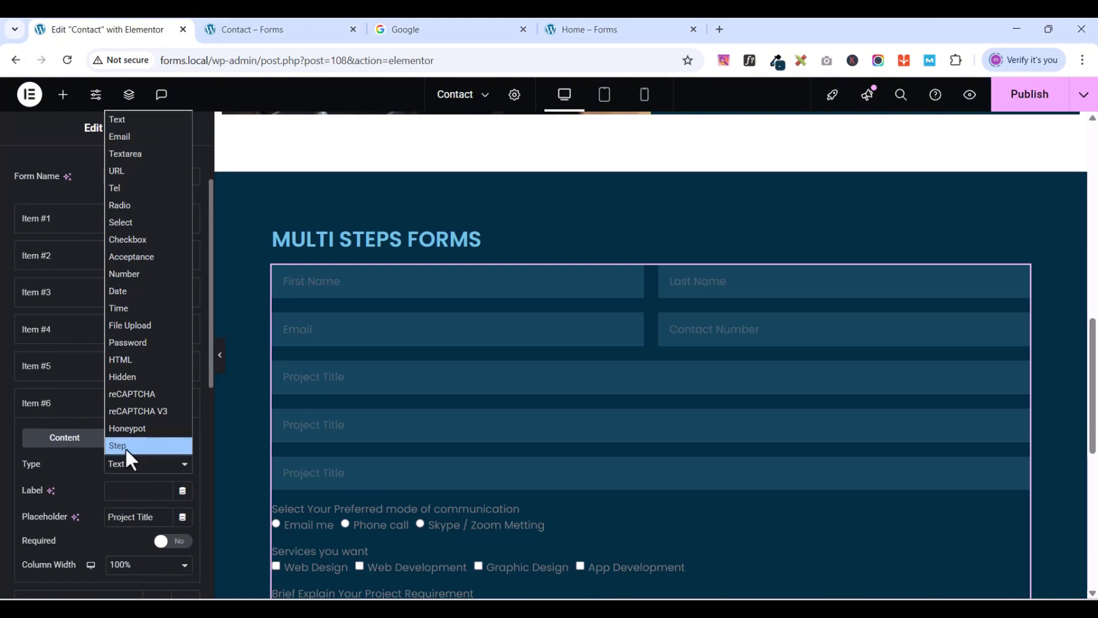
pyautogui.click(118, 444)
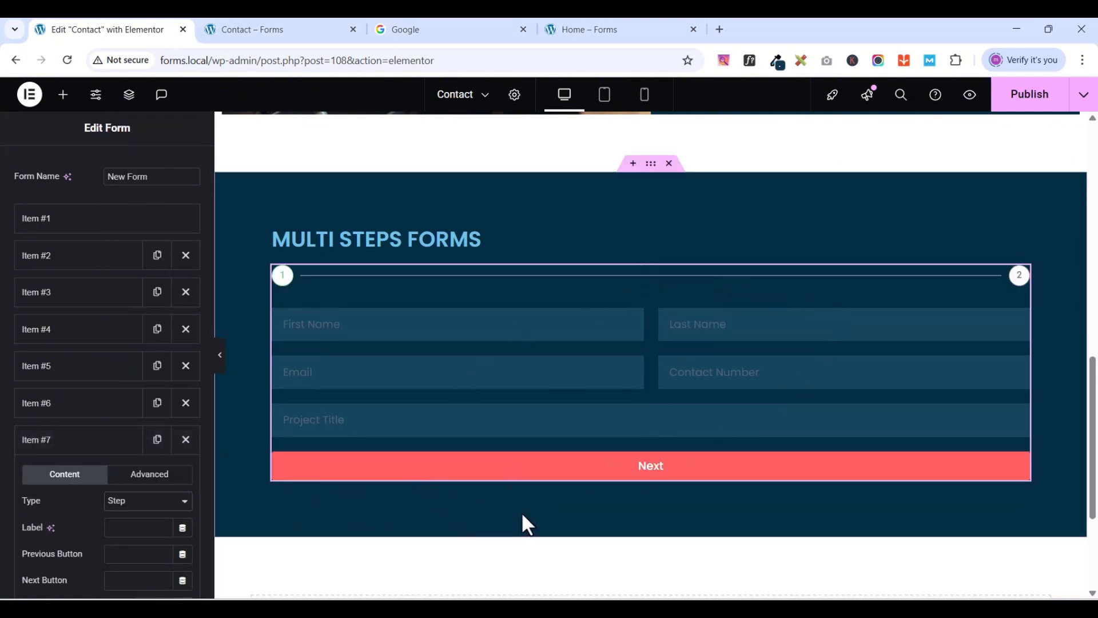
pyautogui.scroll(-3, 100, 385)
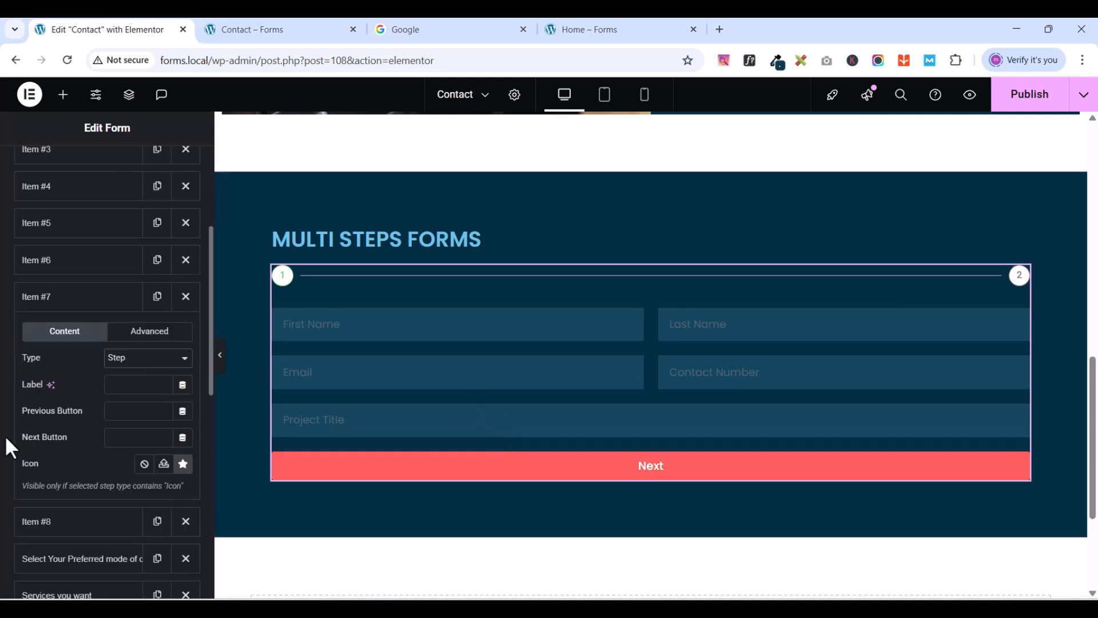
pyautogui.click(67, 300)
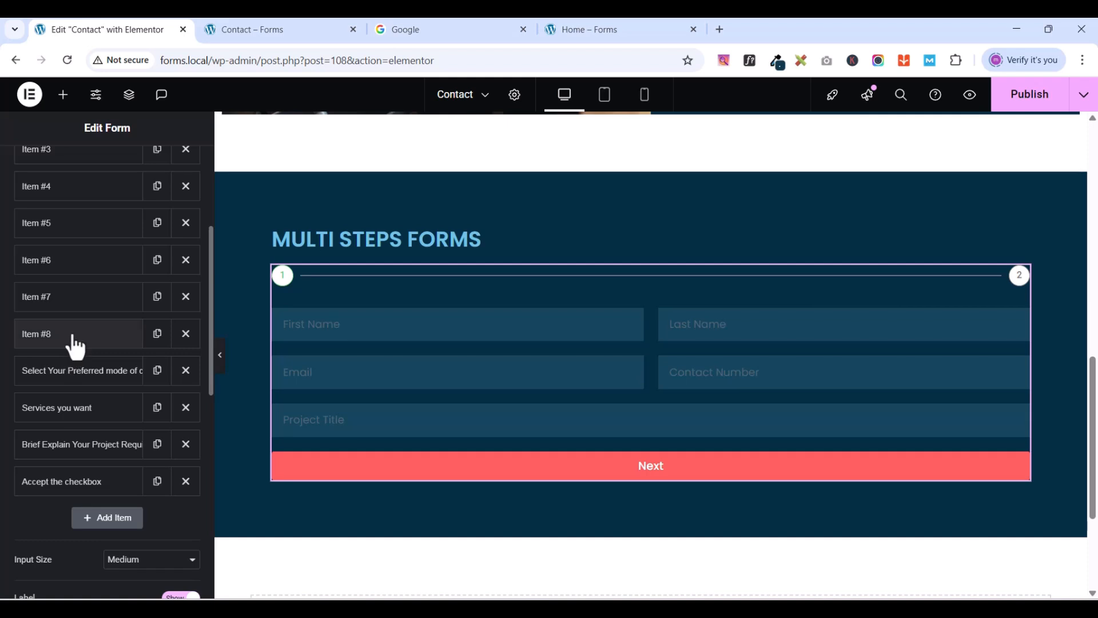
# - Delete the extra Project Title duplicate that follows the new step field
pyautogui.scroll(3, 74, 346)
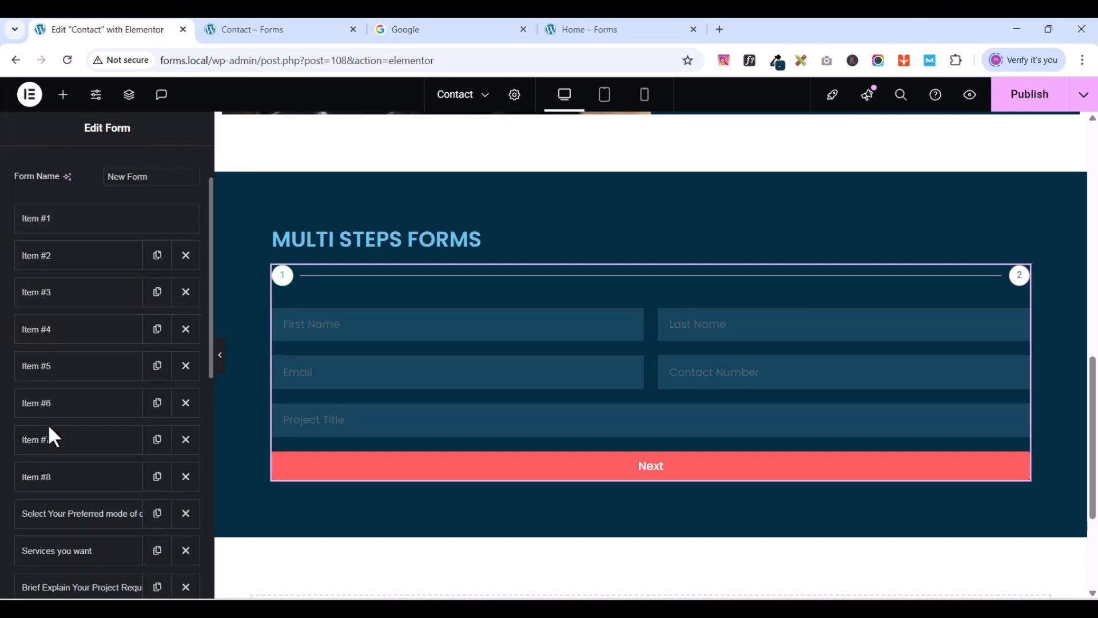
pyautogui.scroll(-2, 49, 449)
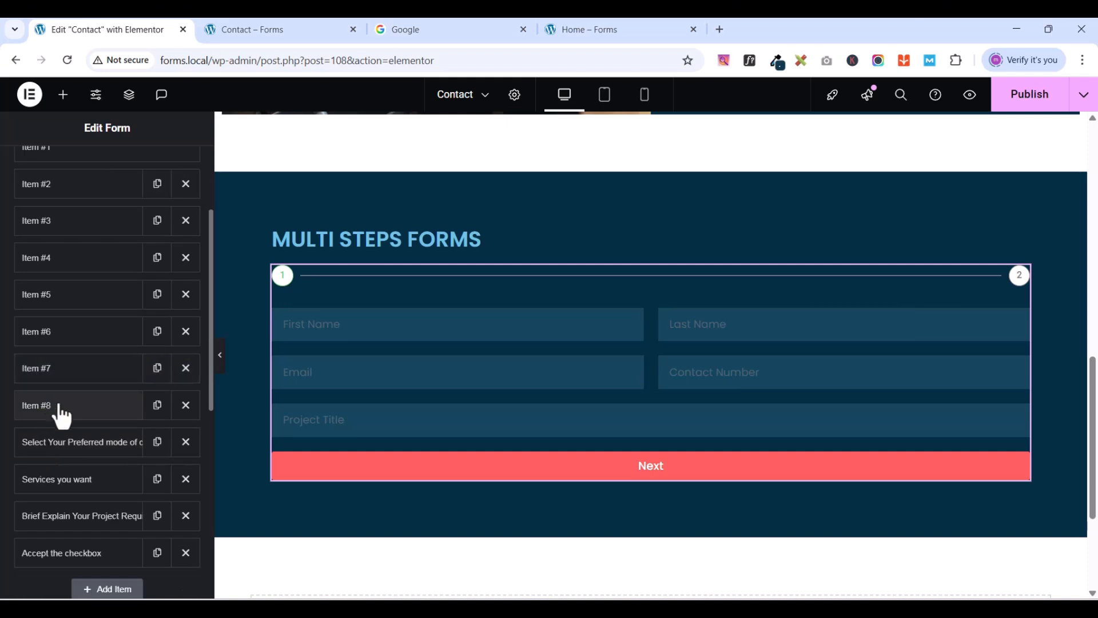
pyautogui.click(56, 411)
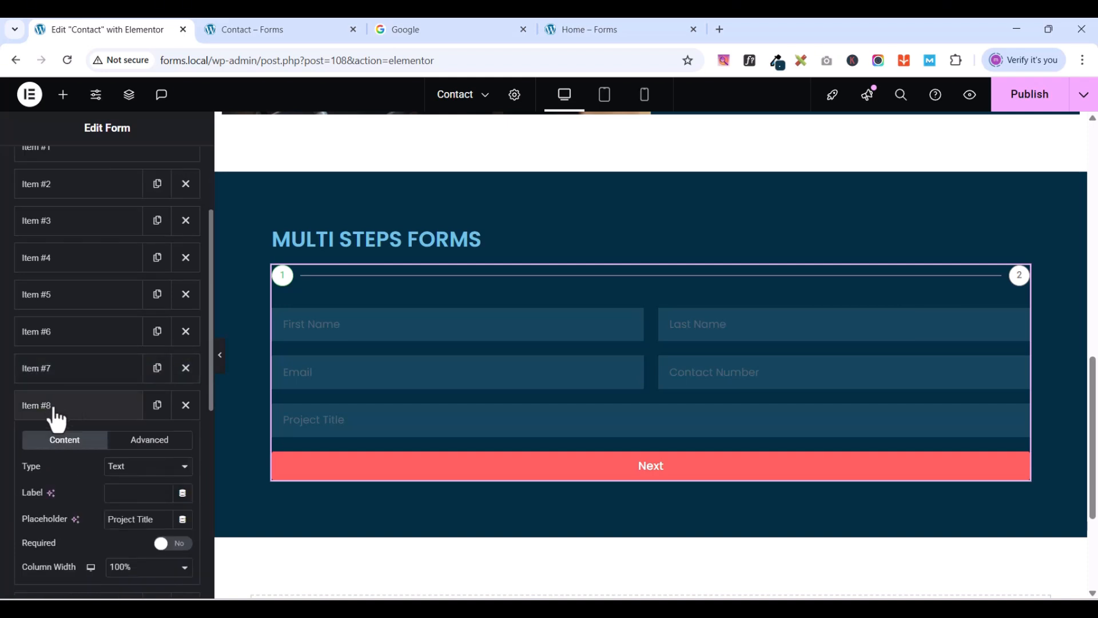
pyautogui.click(55, 409)
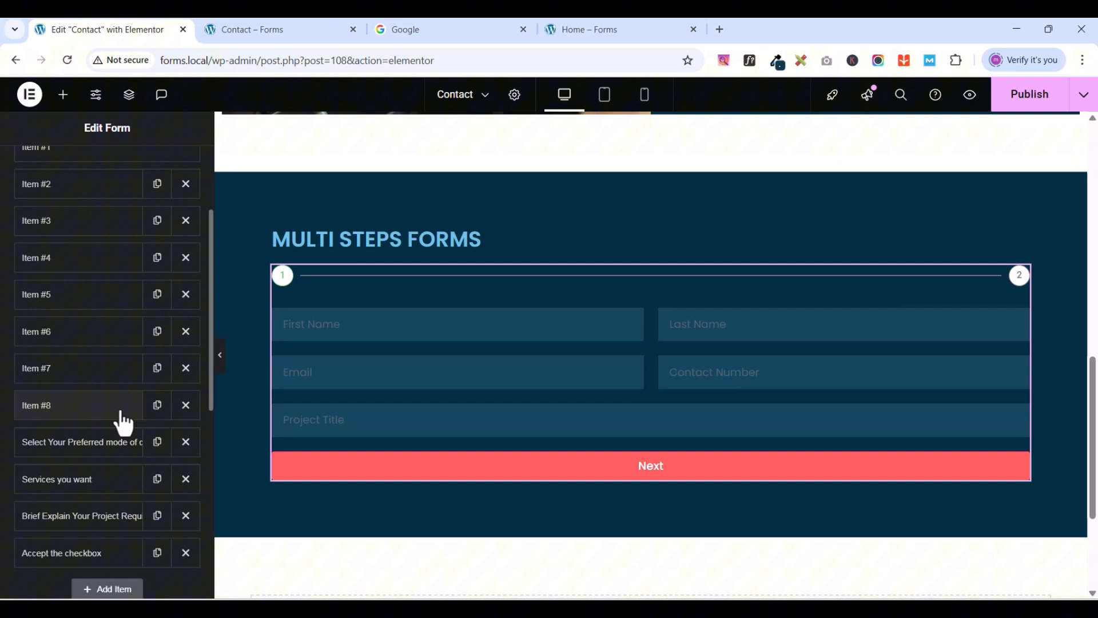
pyautogui.click(186, 406)
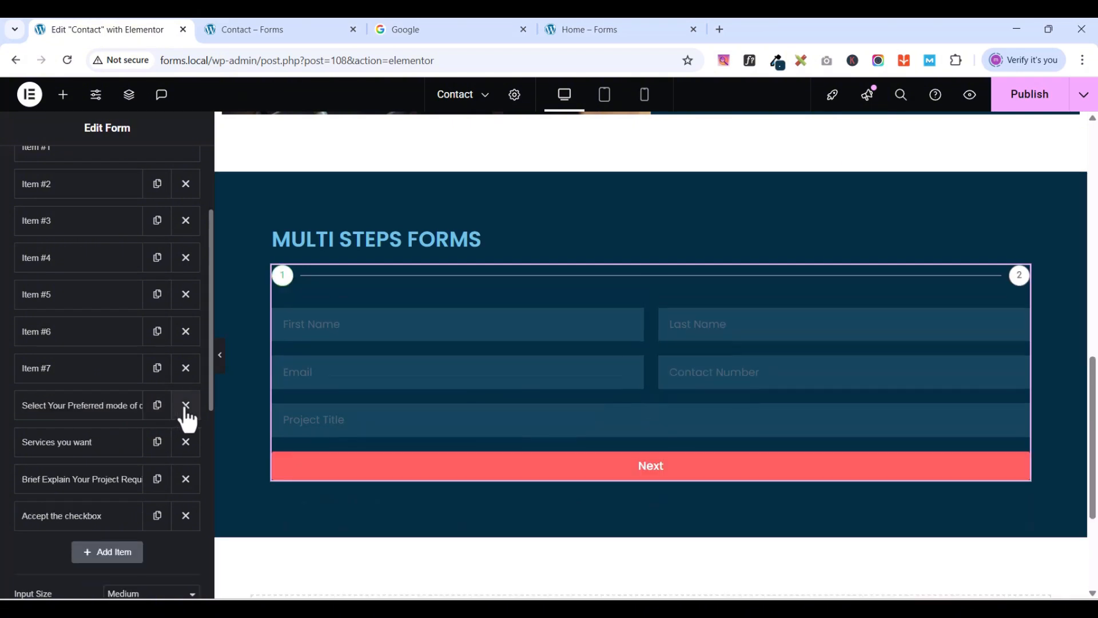
# - Duplicate the Services you want field in the multi-step form and clear the copy's label
pyautogui.scroll(-1, 69, 424)
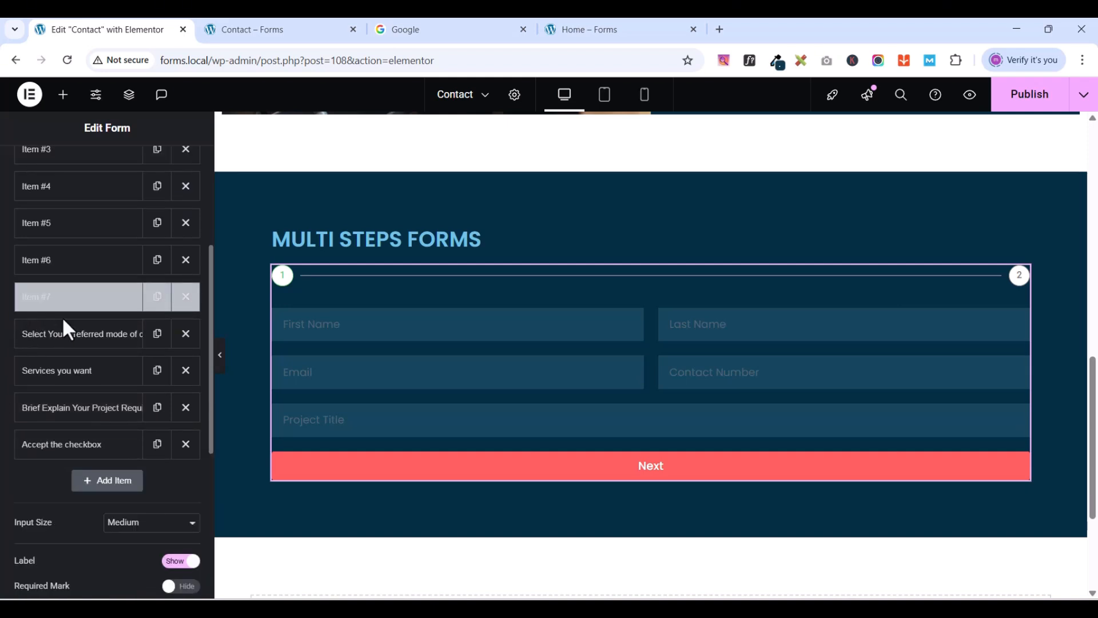
pyautogui.click(60, 373)
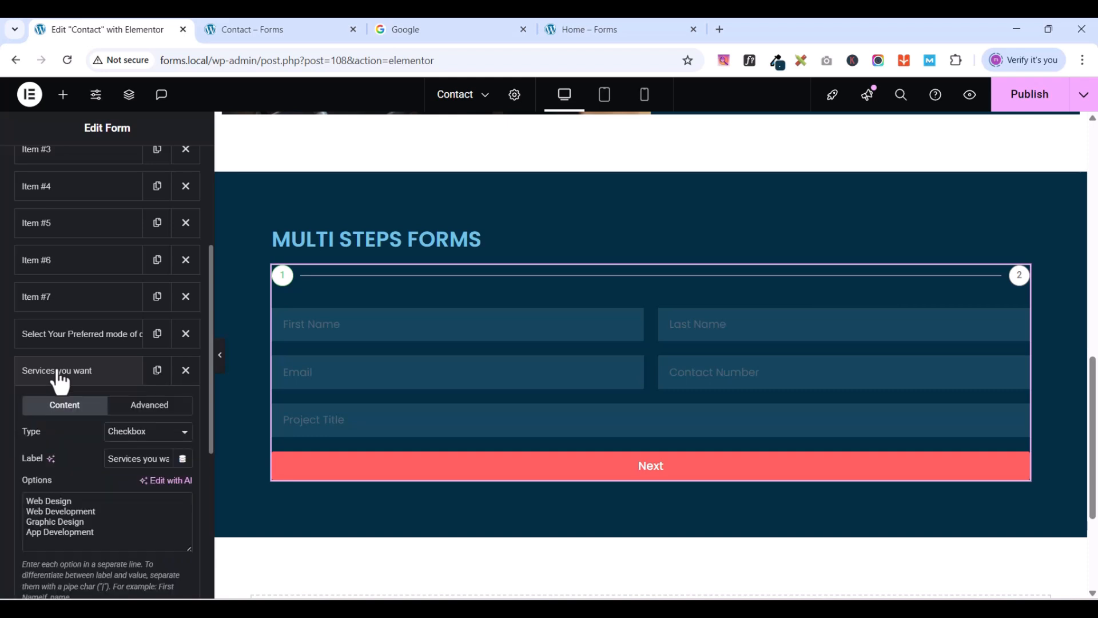
pyautogui.click(83, 373)
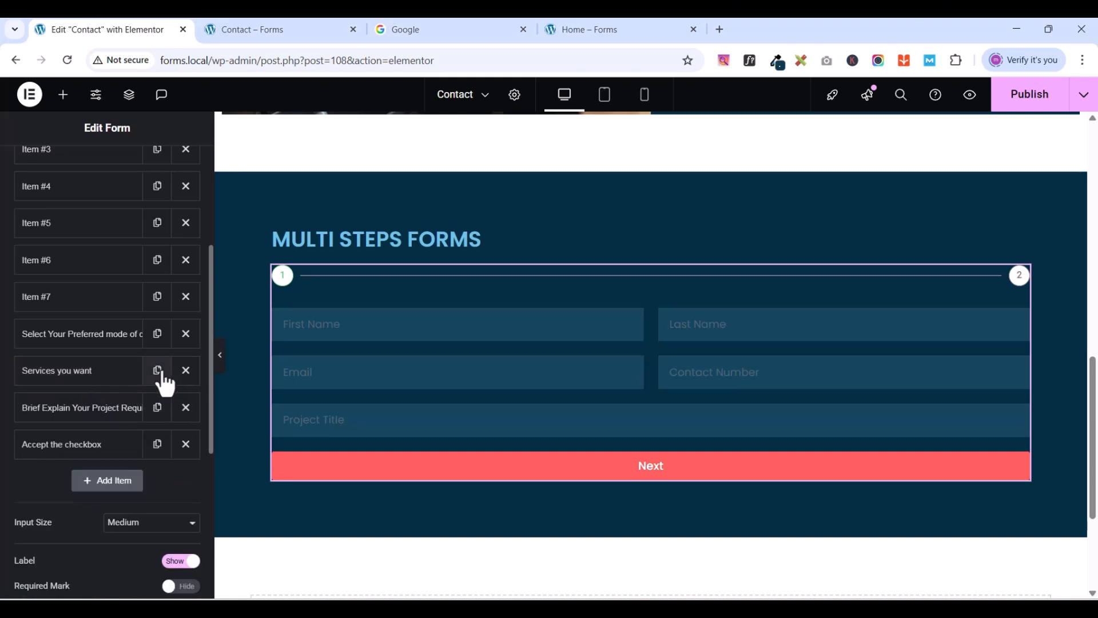
pyautogui.click(159, 373)
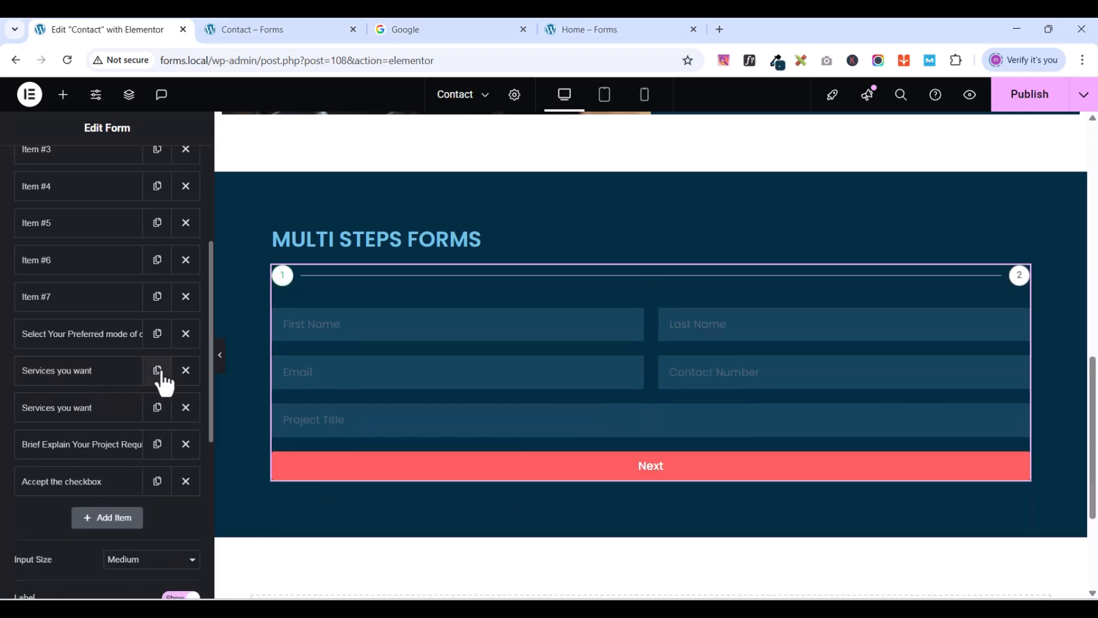
pyautogui.click(78, 411)
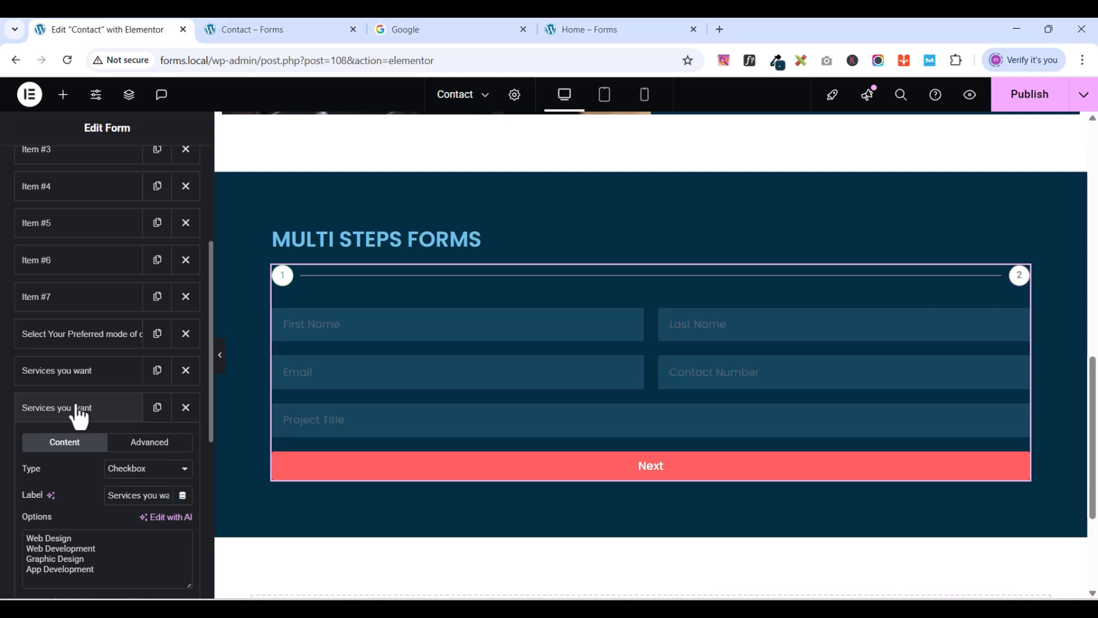
pyautogui.tripleClick(130, 494)
pyautogui.press('BackSpace')
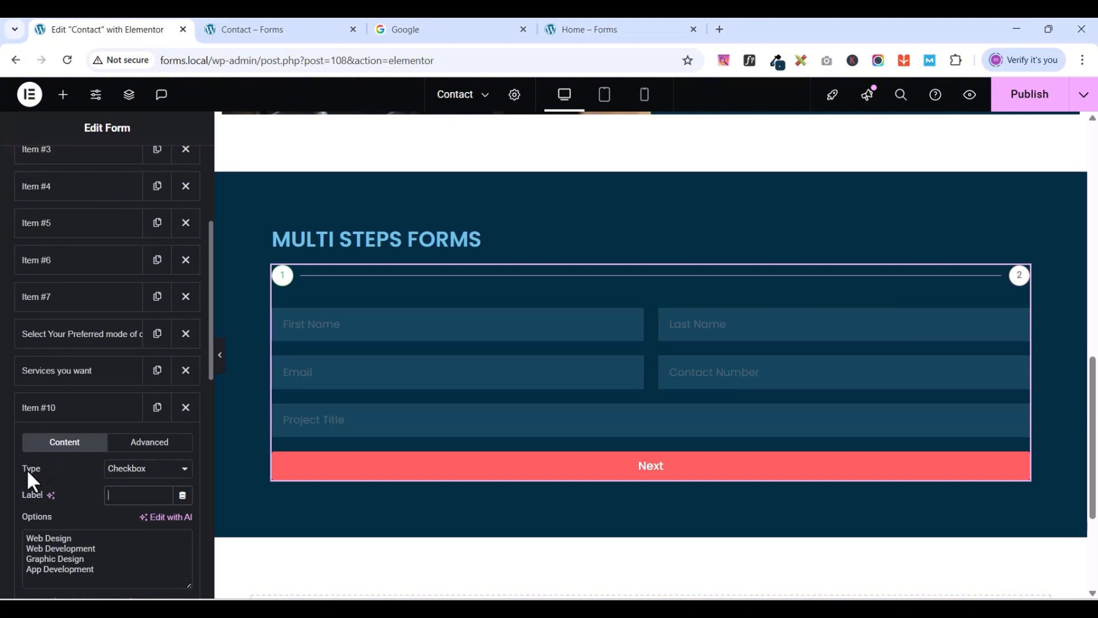
# - Change the field type of the unlabelled Services you want copy to Step, adding another step break before the project explanation
pyautogui.click(123, 470)
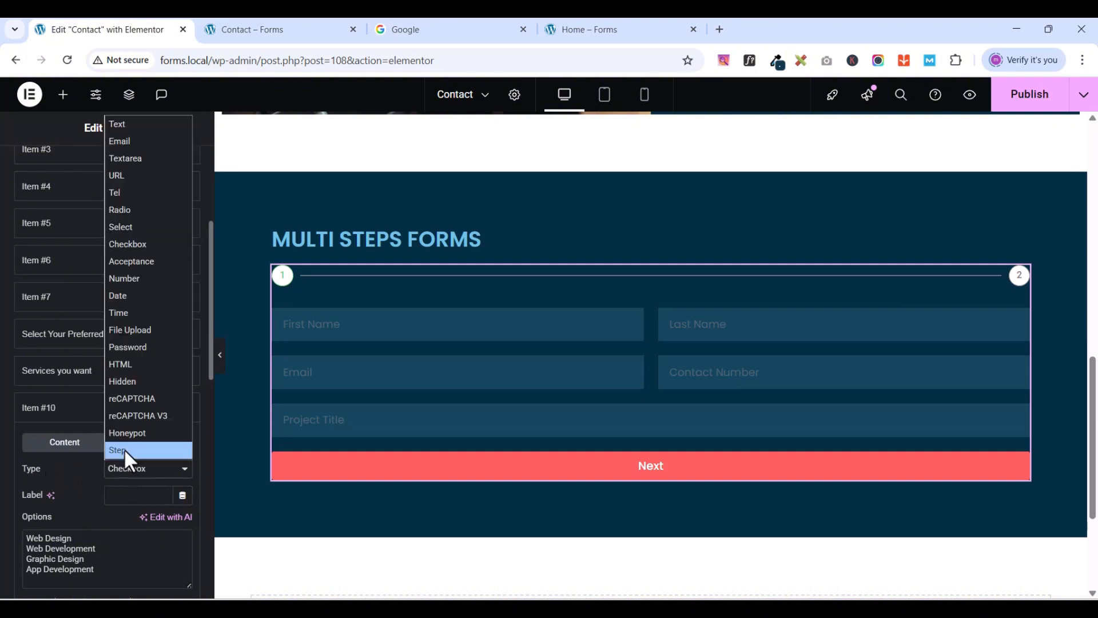
pyautogui.click(124, 449)
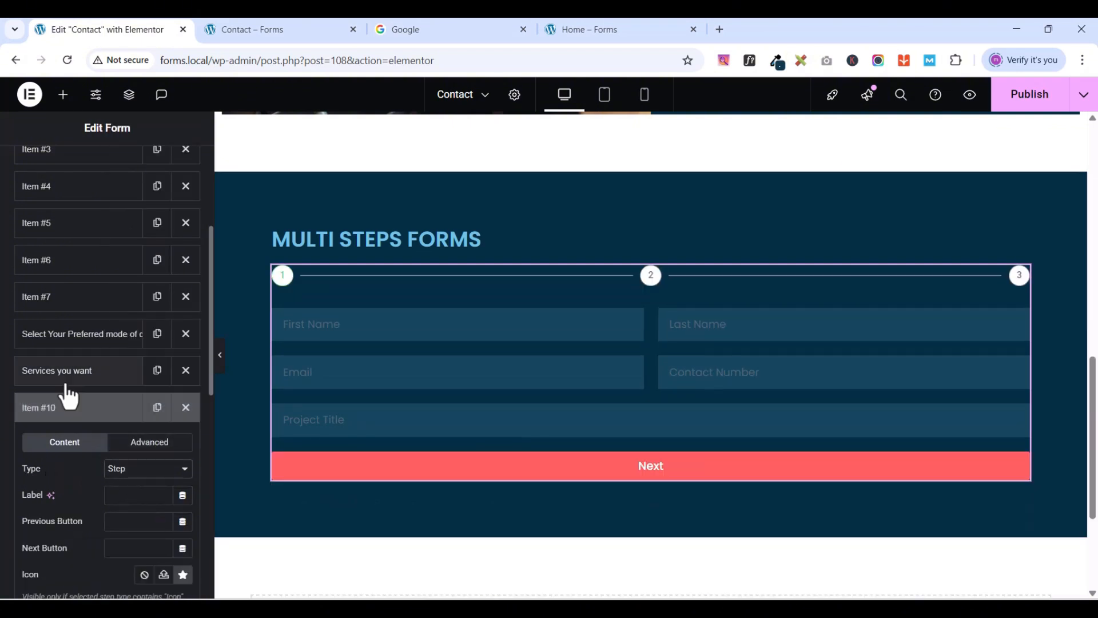
pyautogui.click(72, 408)
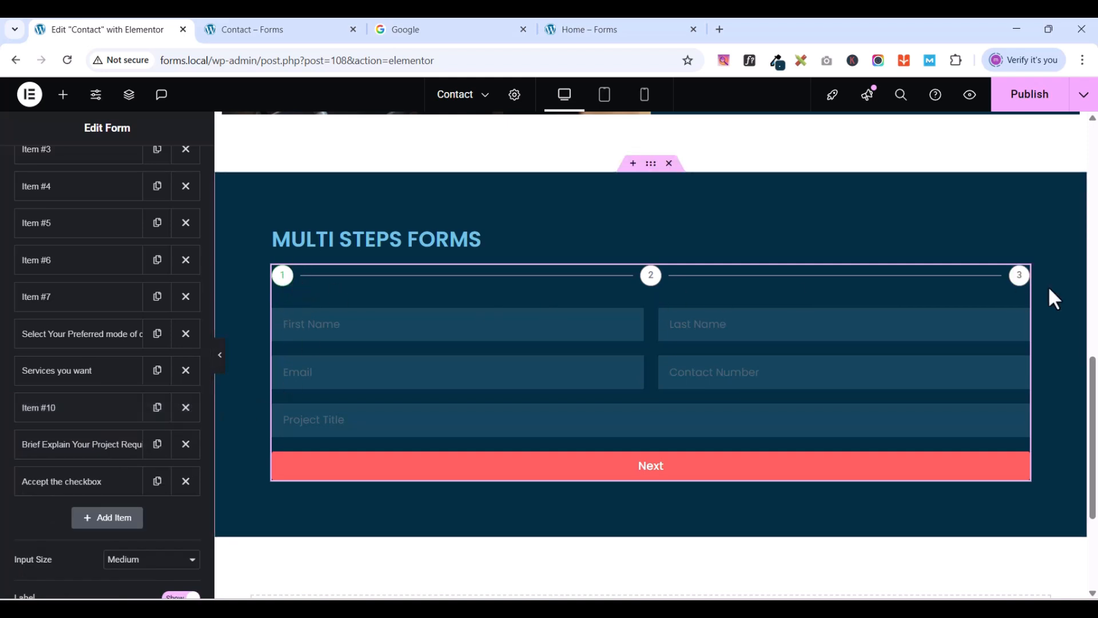
pyautogui.scroll(-1, 59, 522)
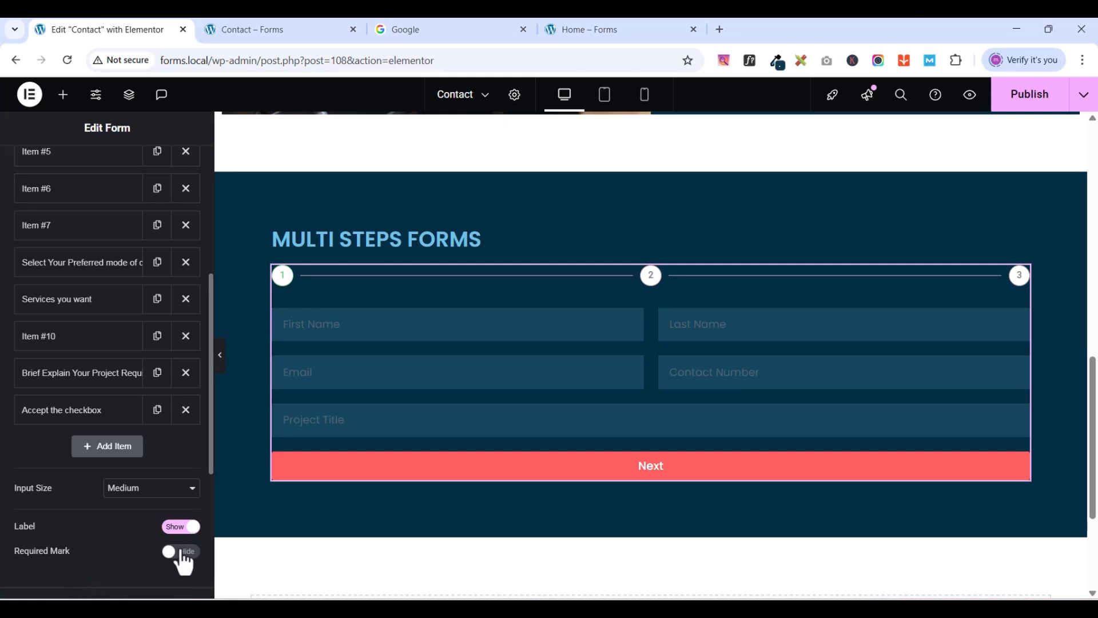
pyautogui.scroll(-1, 174, 479)
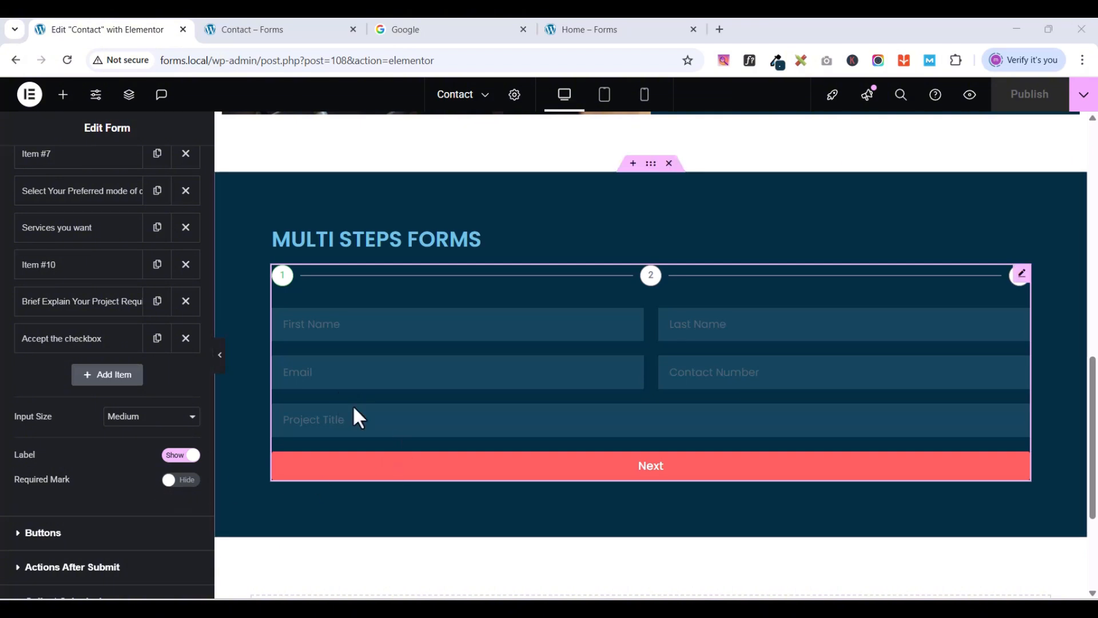
# - Review the content settings of the First Name and Last Name fields in the multi-step form
pyautogui.scroll(6, 85, 343)
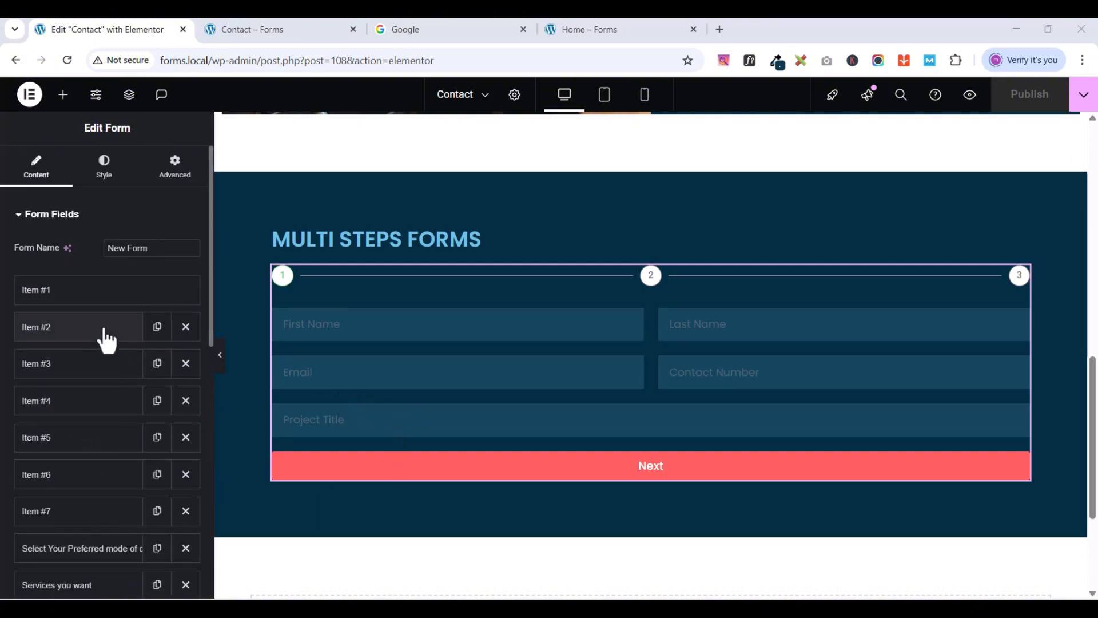
pyautogui.click(76, 329)
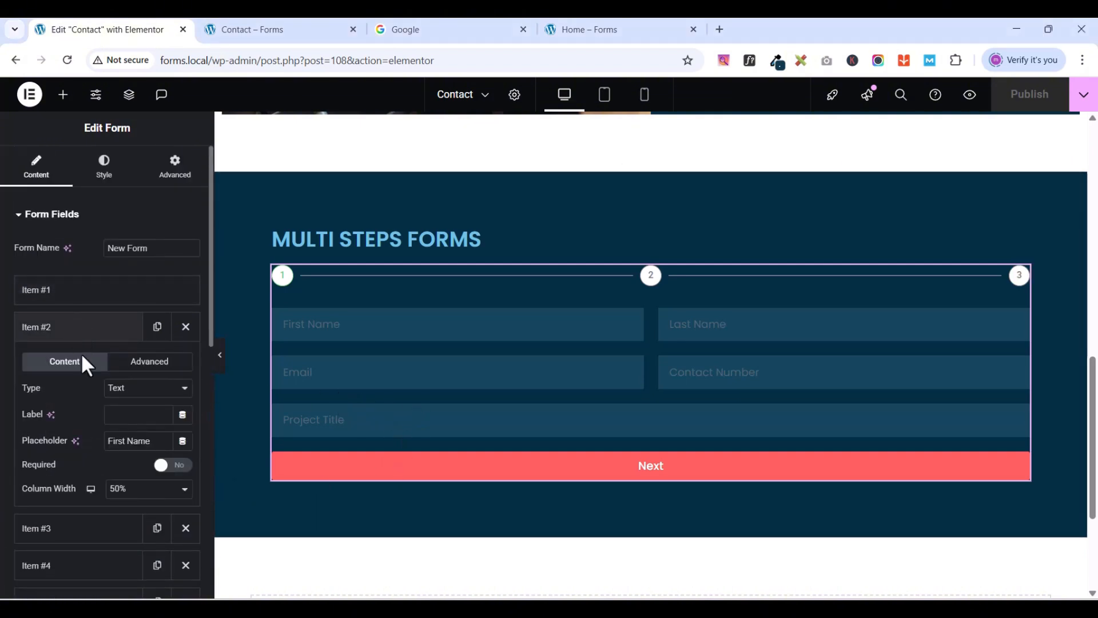
pyautogui.scroll(-2, 88, 435)
pyautogui.scroll(1, 91, 434)
pyautogui.scroll(2, 83, 344)
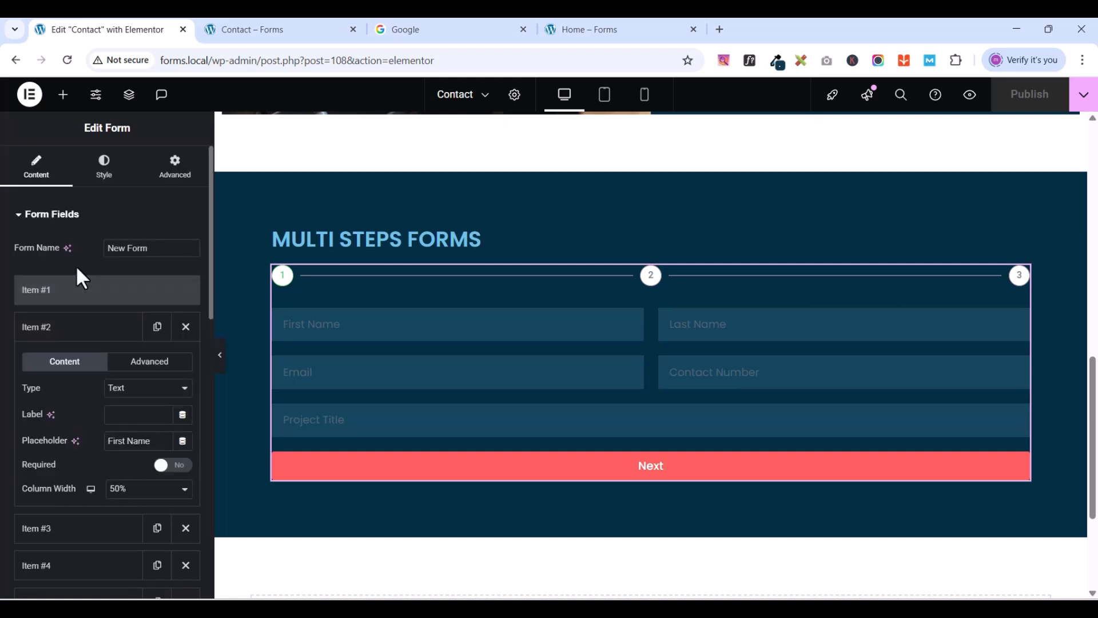
pyautogui.click(55, 332)
pyautogui.click(54, 360)
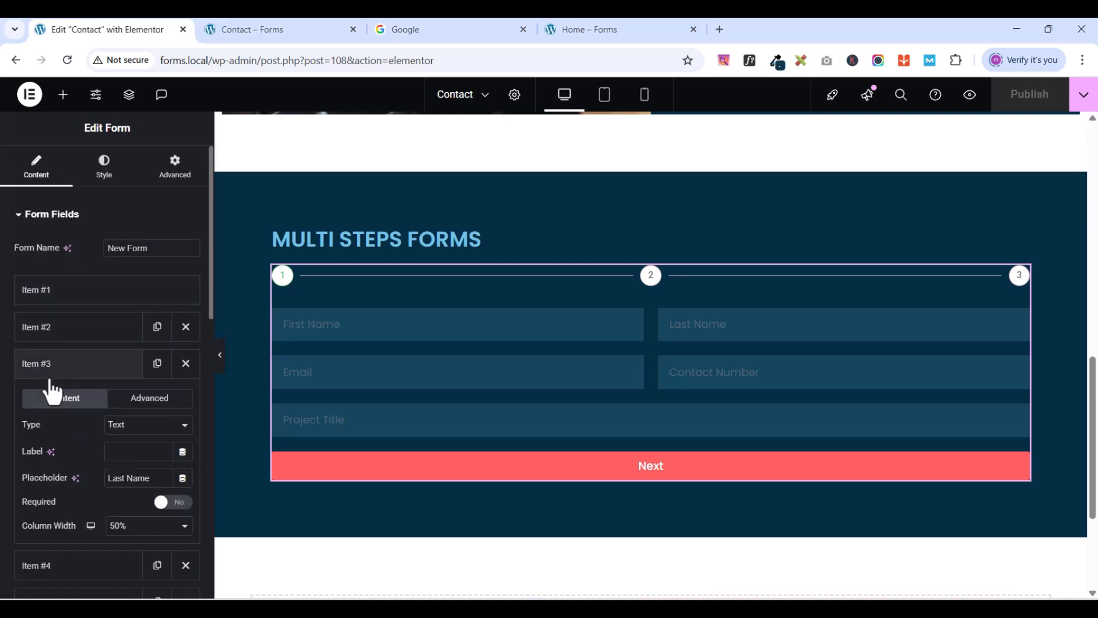
pyautogui.scroll(-1, 103, 486)
pyautogui.scroll(1, 103, 429)
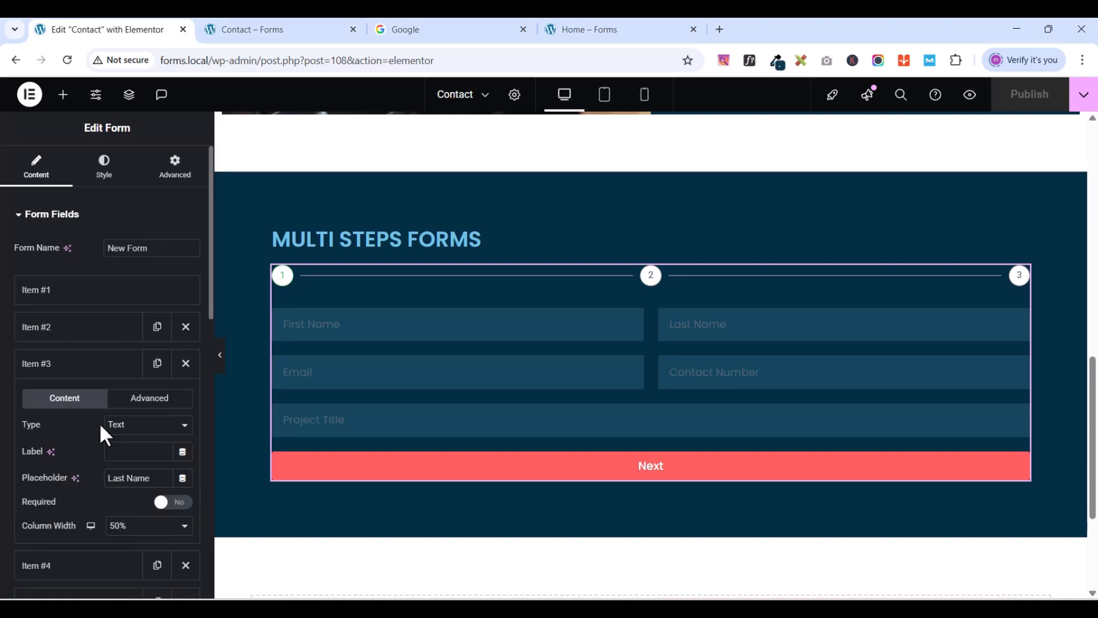
# - Make the Email field of the multi-step form optional by turning off its Required setting
pyautogui.click(63, 339)
pyautogui.click(58, 342)
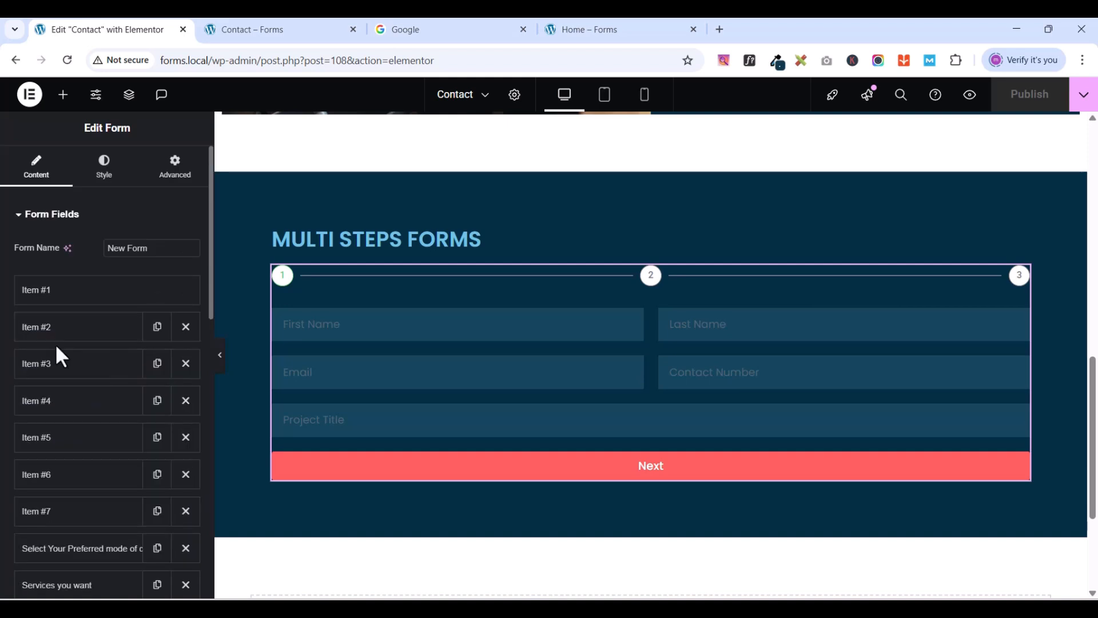
pyautogui.click(53, 366)
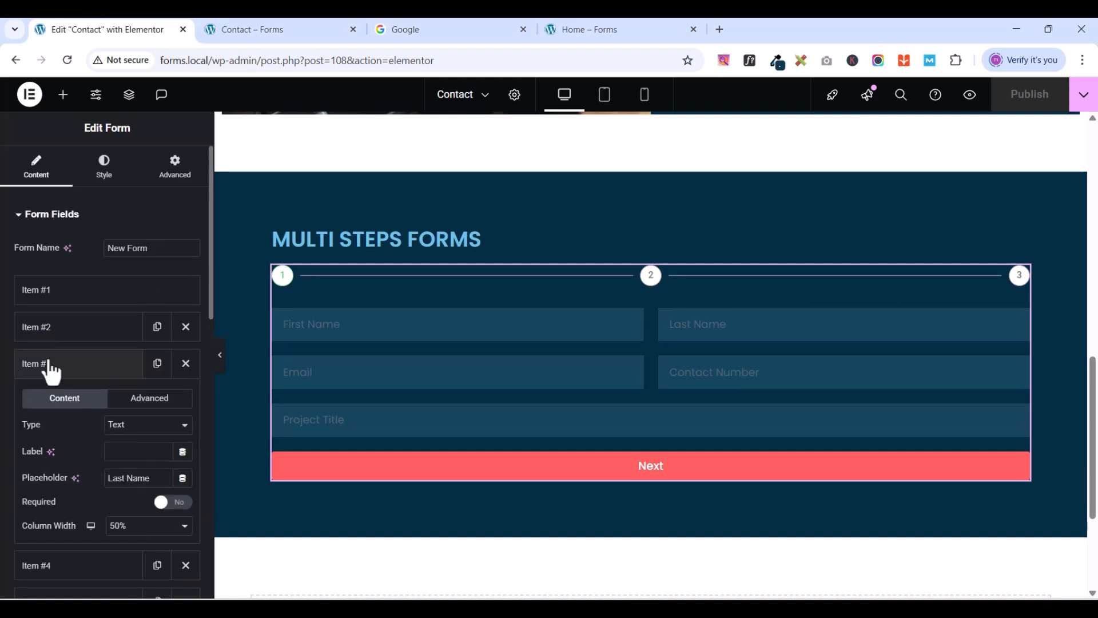
pyautogui.click(52, 369)
pyautogui.click(50, 404)
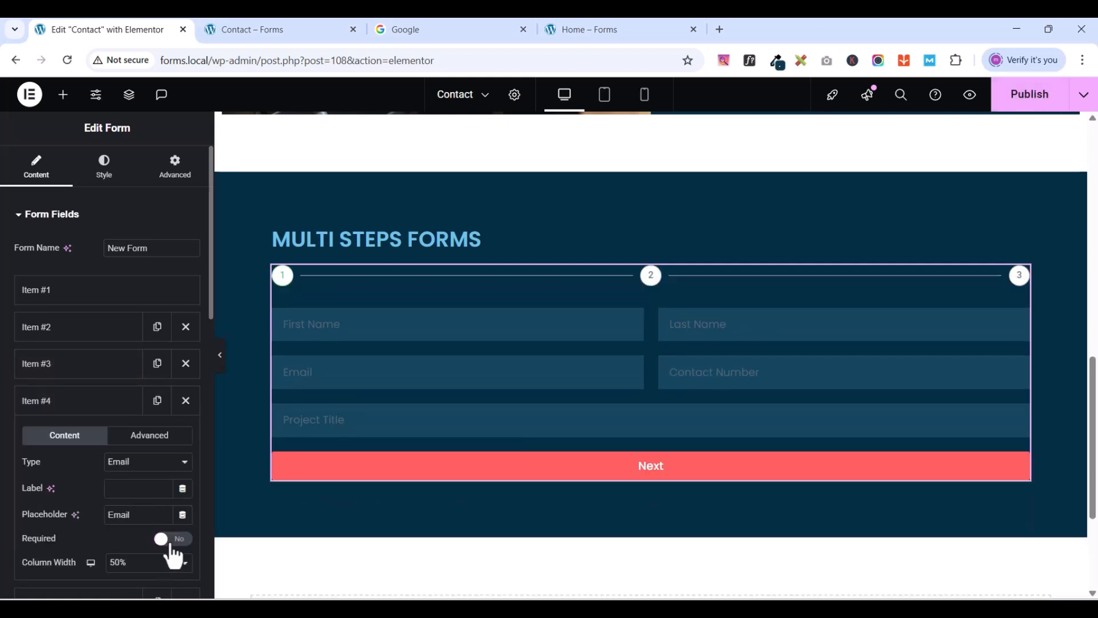
pyautogui.click(70, 407)
# - Turn off the Required setting of the Contact Number field in the multi-step form
pyautogui.scroll(-3, 87, 402)
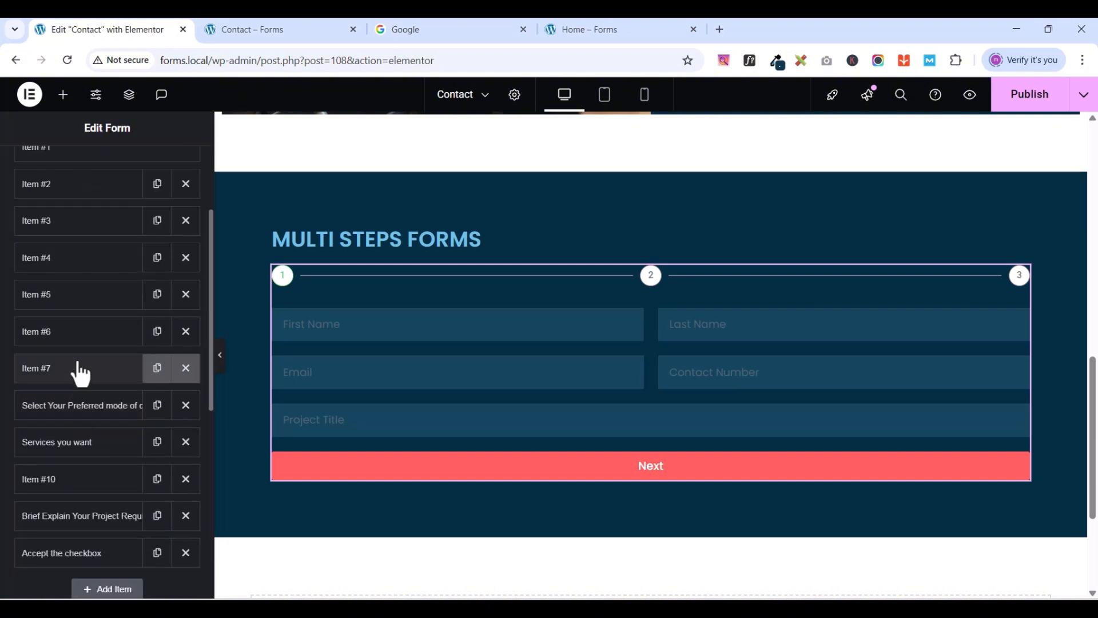
pyautogui.click(68, 294)
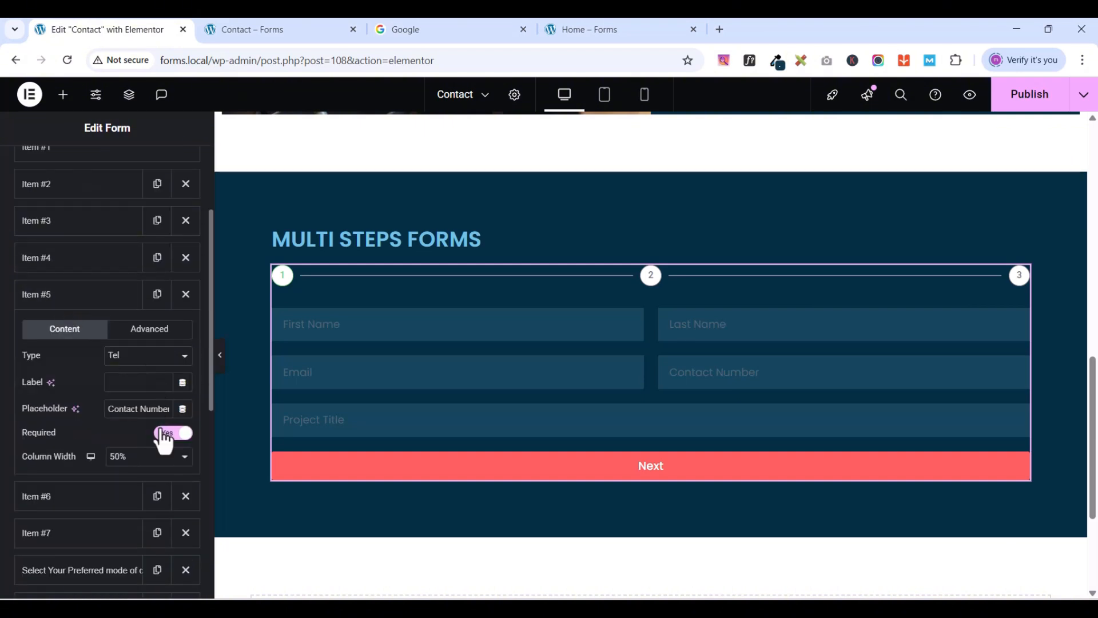
pyautogui.click(164, 434)
pyautogui.click(58, 298)
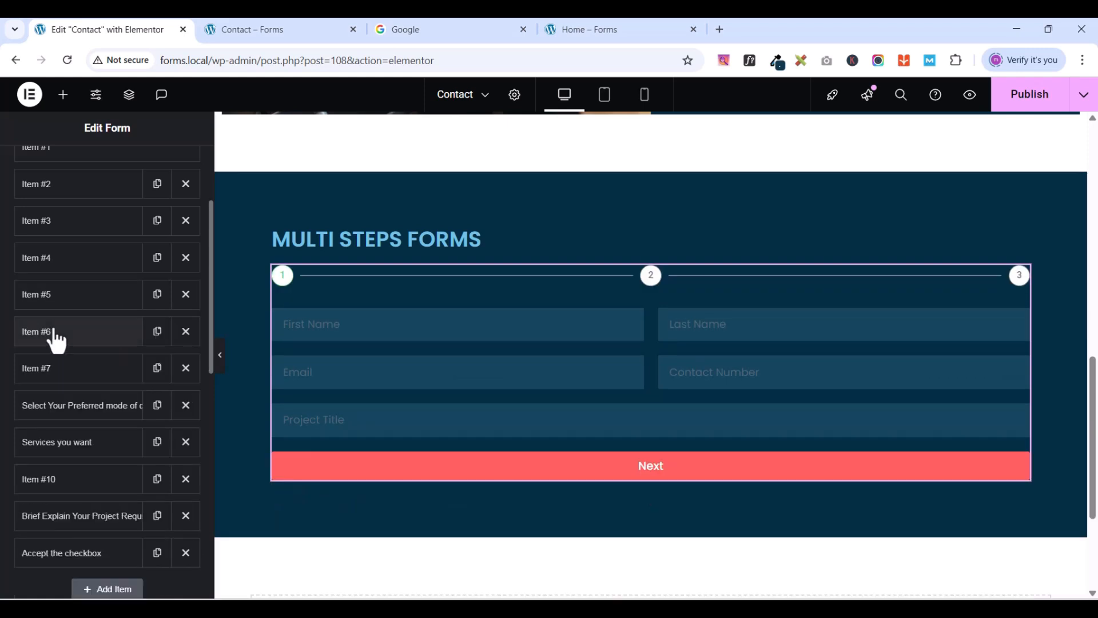
# - Review the content settings of the remaining form fields, from Project Title through the step breaks to the acceptance checkbox
pyautogui.click(54, 334)
pyautogui.click(55, 336)
pyautogui.click(56, 369)
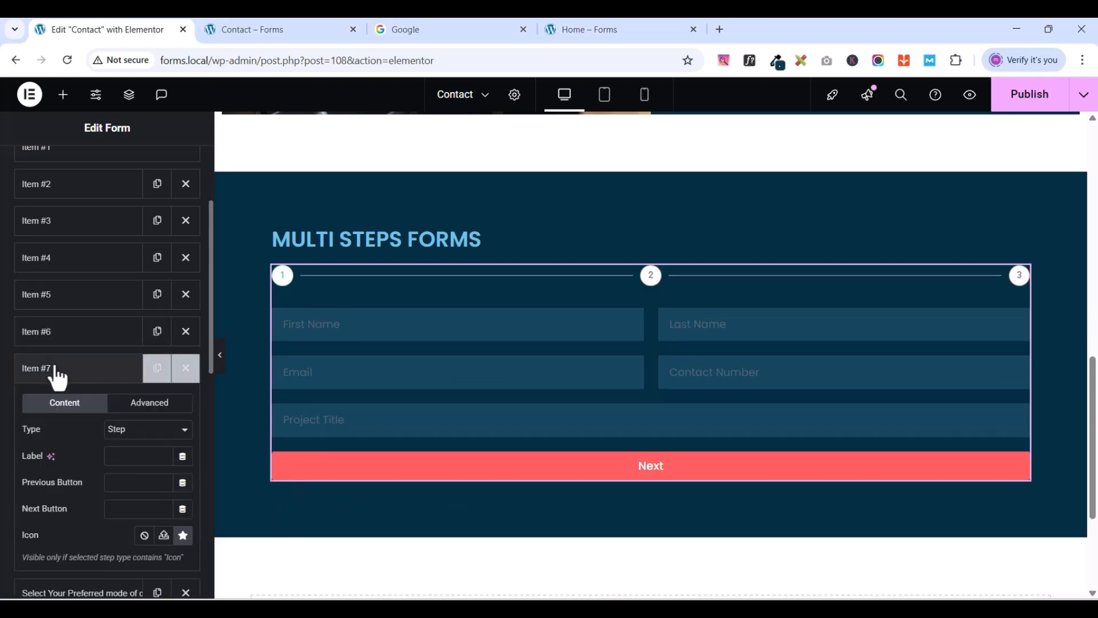
pyautogui.click(56, 373)
pyautogui.click(66, 407)
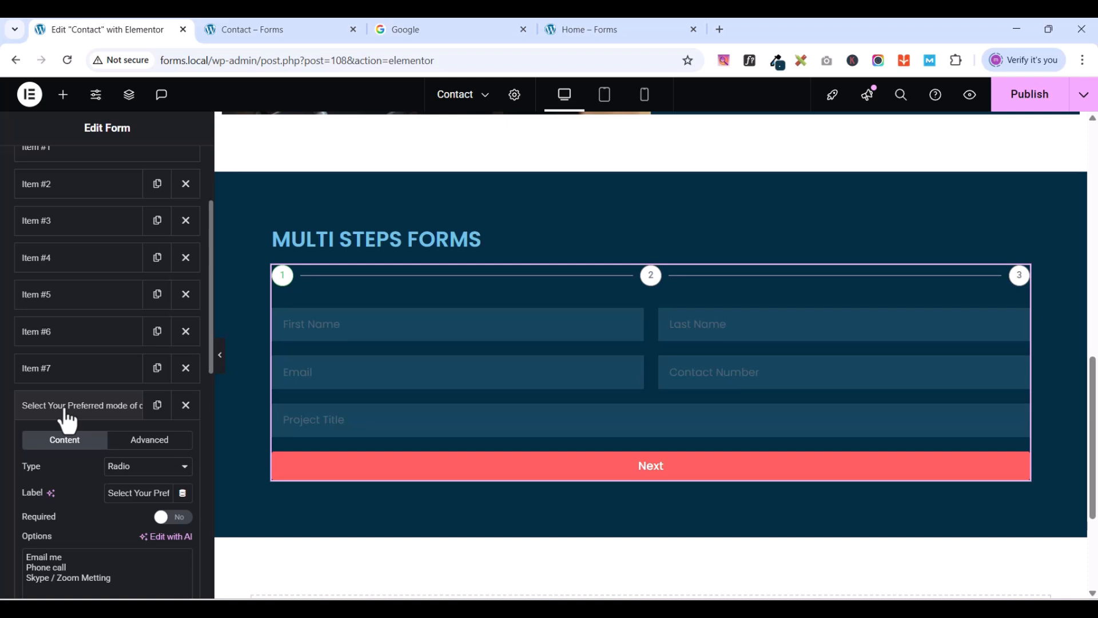
pyautogui.click(67, 407)
pyautogui.click(70, 450)
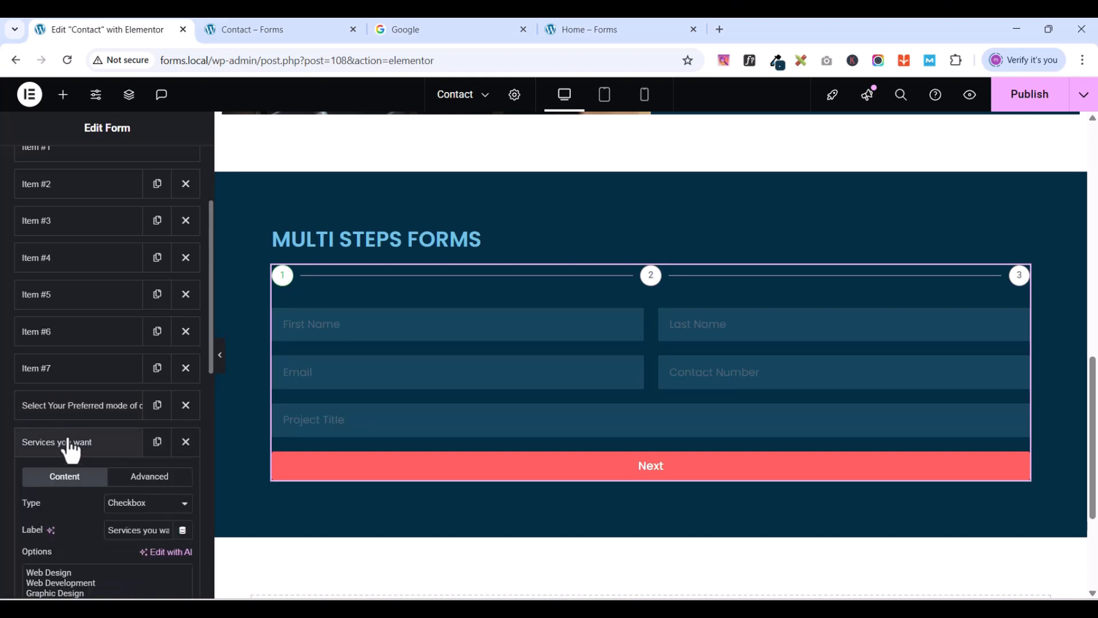
pyautogui.click(70, 450)
pyautogui.scroll(-3, 112, 452)
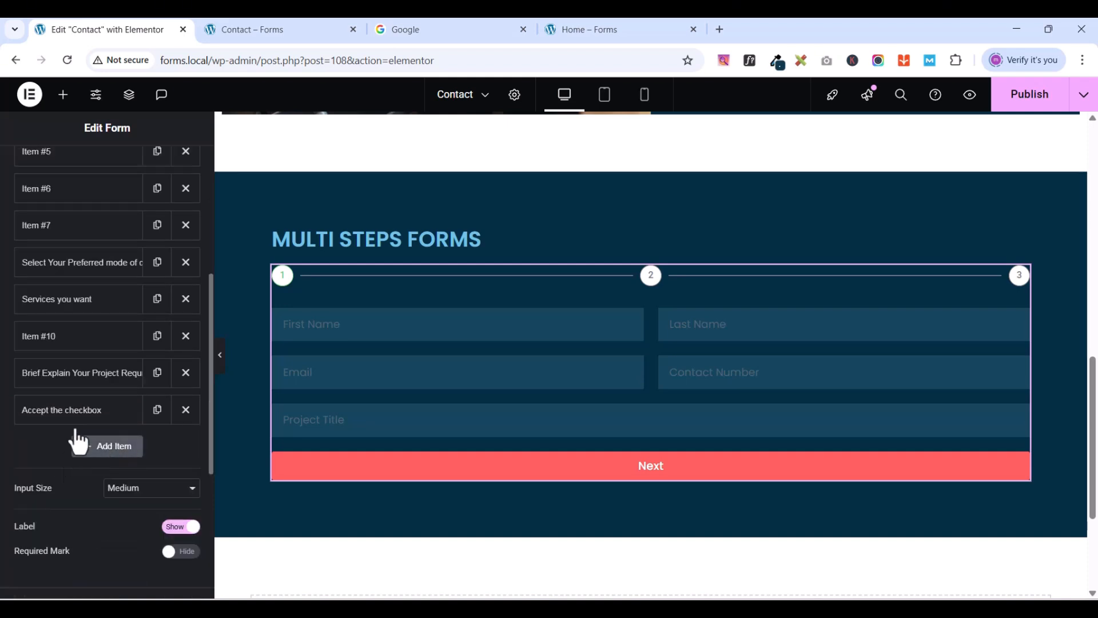
pyautogui.click(67, 353)
pyautogui.click(64, 343)
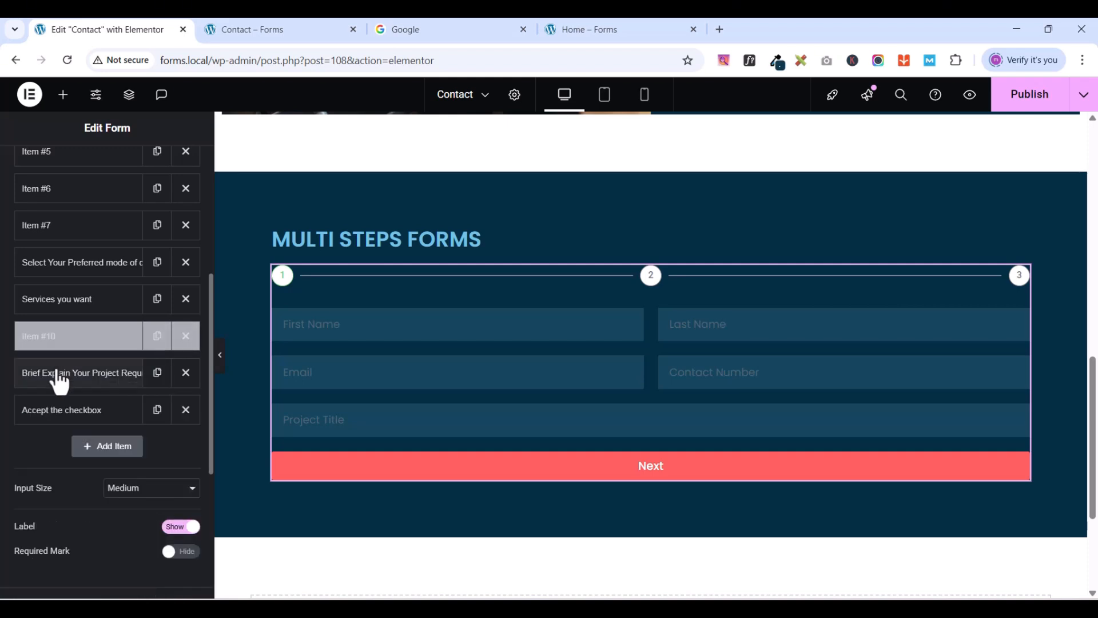
pyautogui.click(57, 377)
pyautogui.click(57, 374)
pyautogui.click(58, 410)
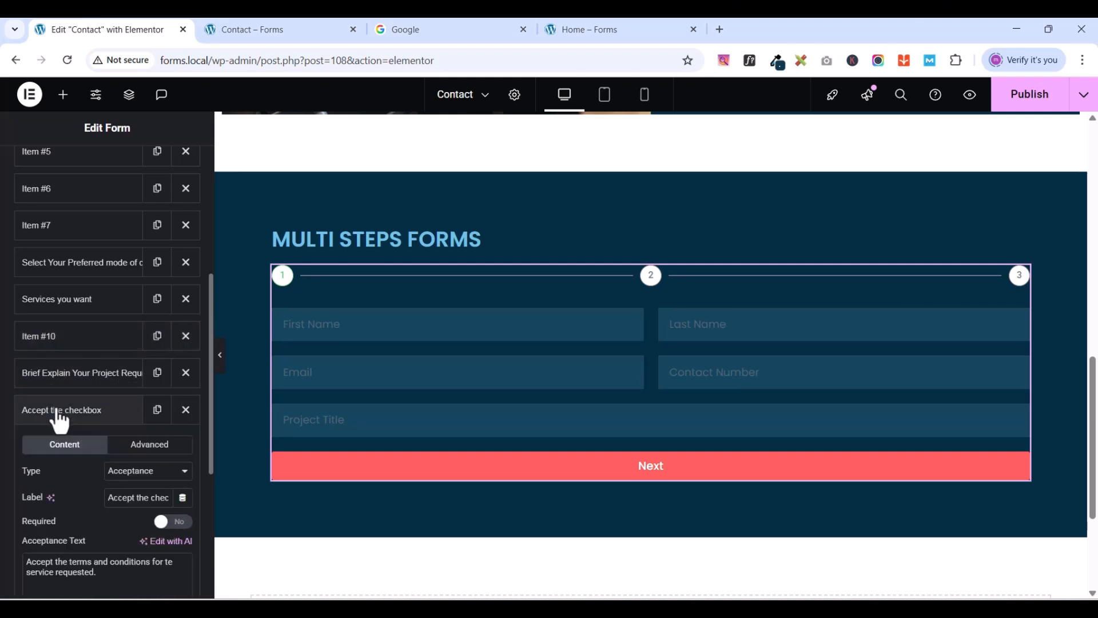
pyautogui.click(60, 422)
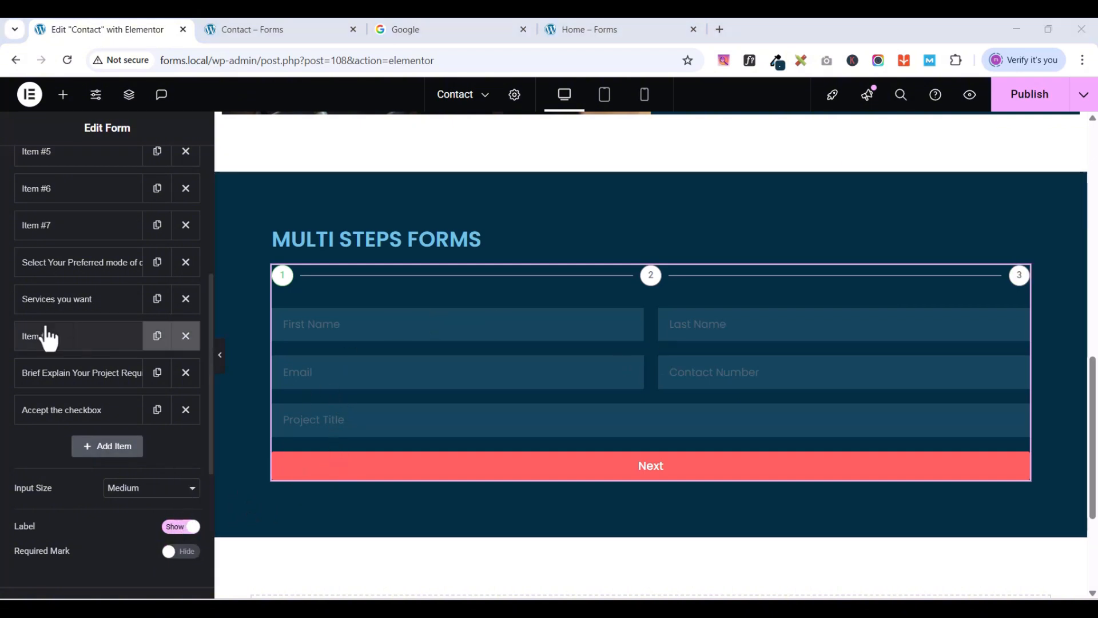
# - Publish the Contact page and bring up its multi-step form in the page preview
pyautogui.click(1033, 108)
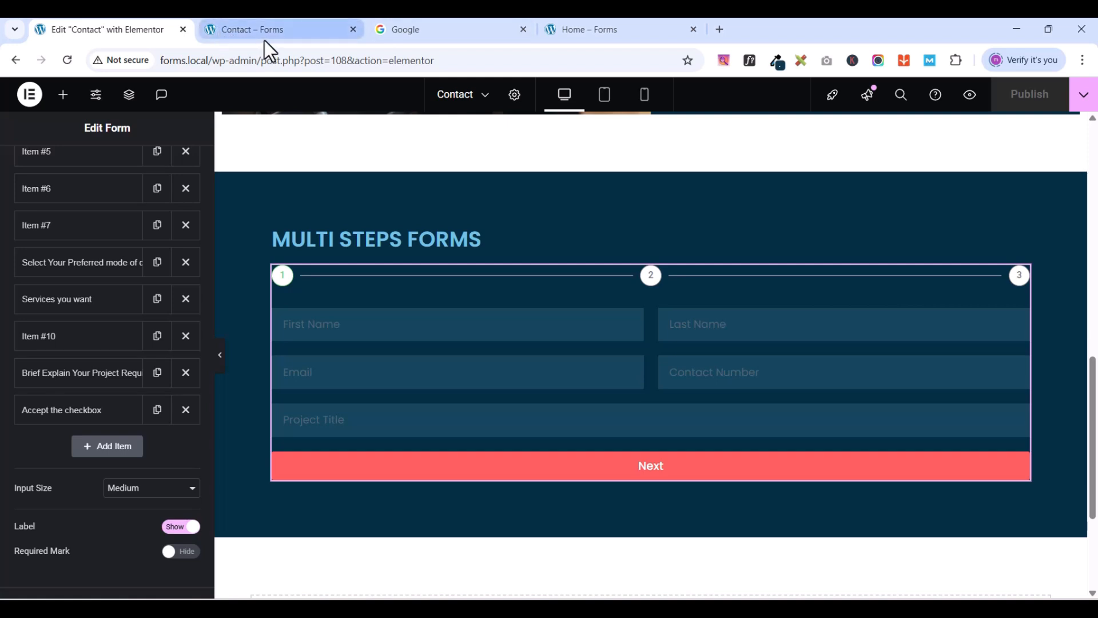
pyautogui.click(272, 26)
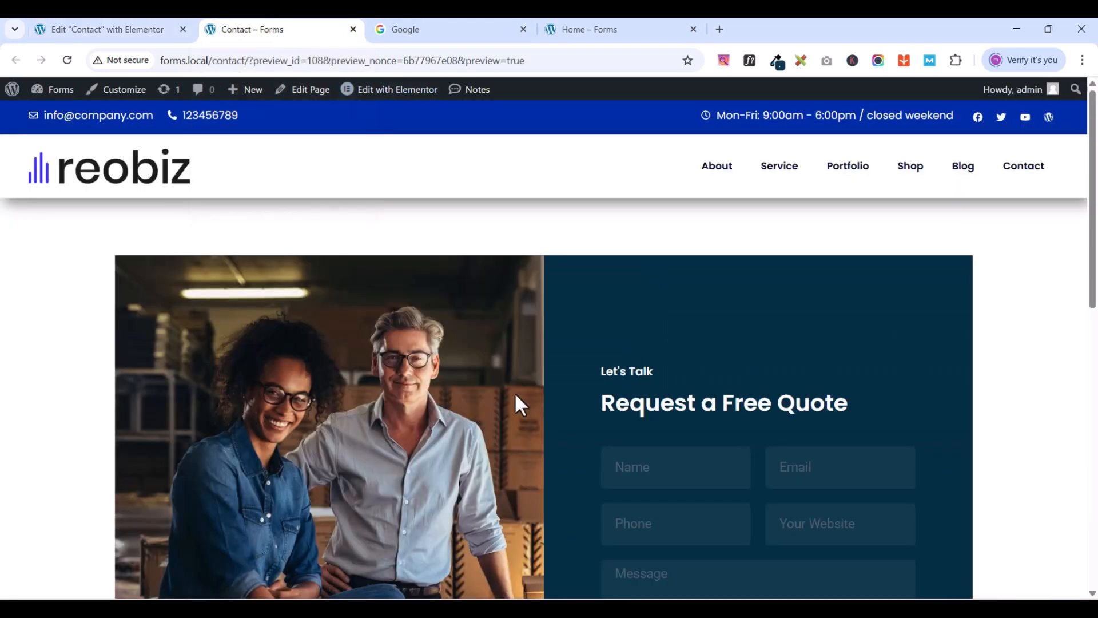
pyautogui.scroll(-5, 515, 392)
pyautogui.scroll(-5, 525, 404)
pyautogui.scroll(1, 525, 405)
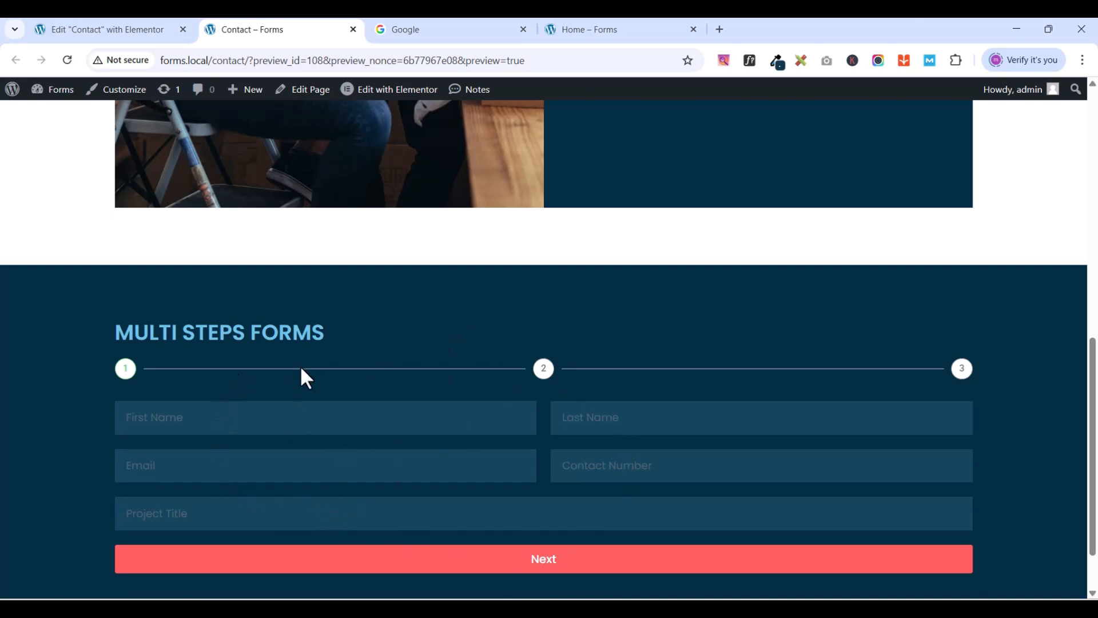
# - Test the previewed form by choosing Email me, Web Design and Web Development, accepting the terms and submitting it
pyautogui.click(546, 563)
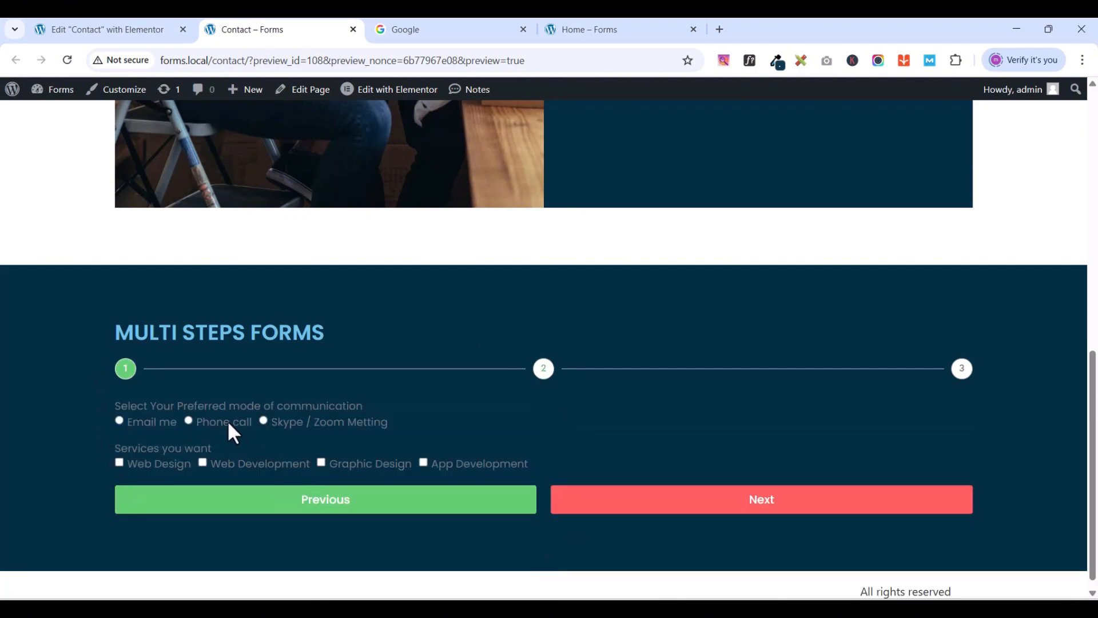
pyautogui.click(119, 421)
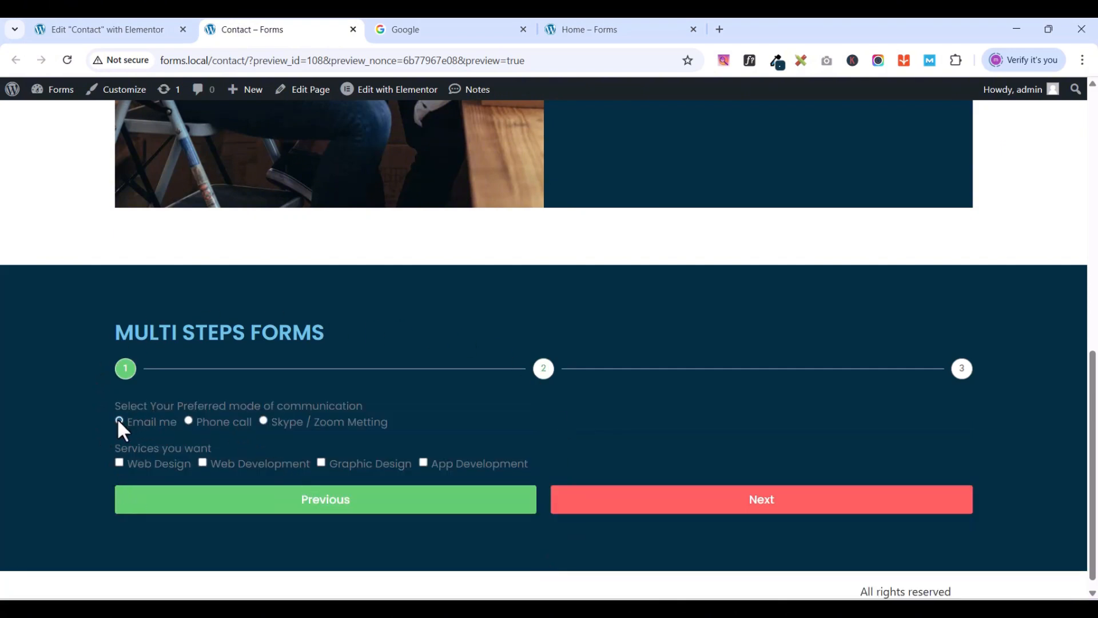
pyautogui.click(119, 462)
pyautogui.click(203, 462)
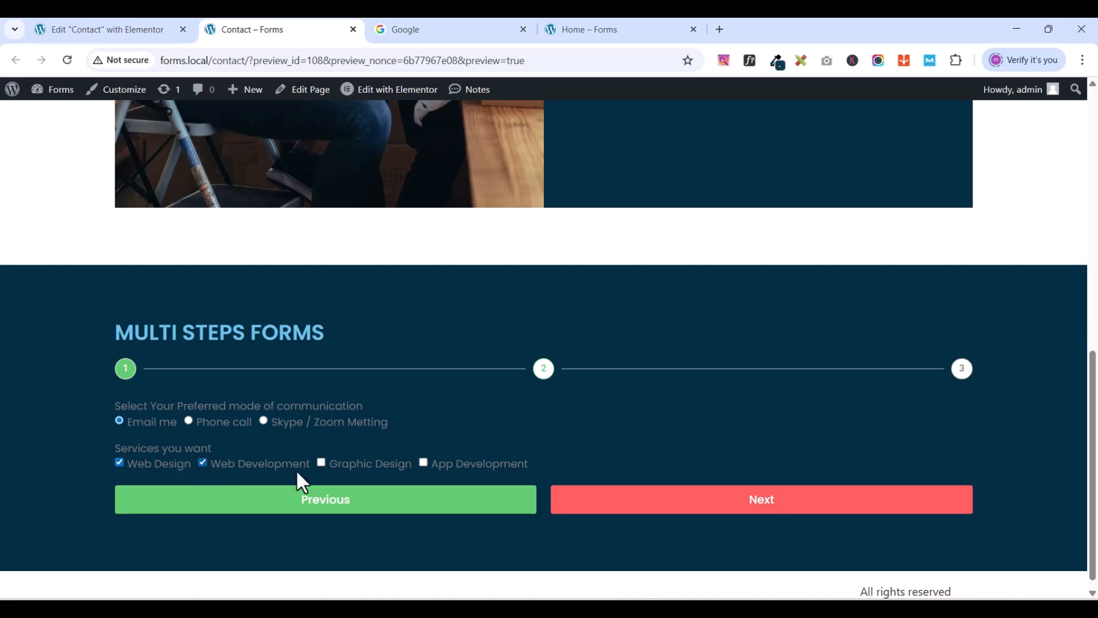
pyautogui.click(762, 503)
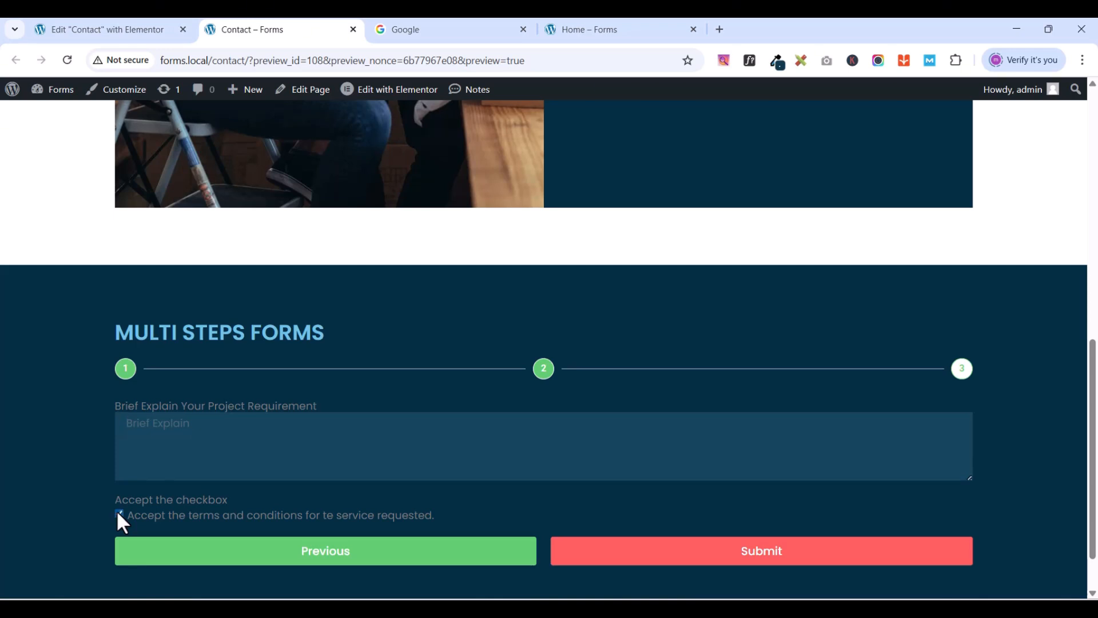
pyautogui.click(779, 558)
pyautogui.scroll(-2, 775, 429)
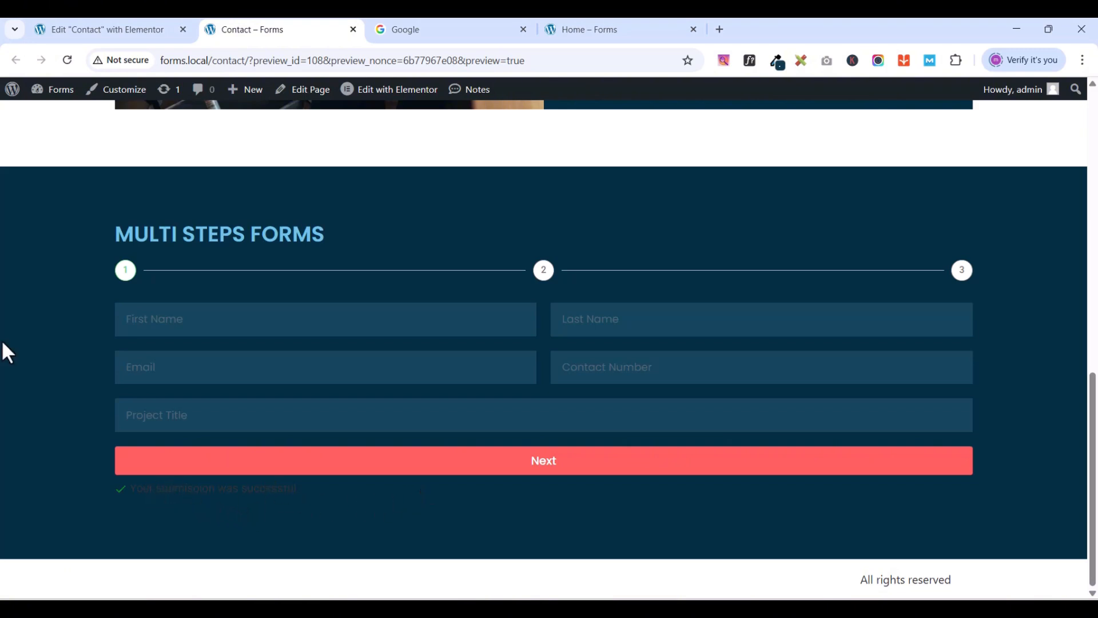
# - Compare the Contact form and its content settings with the reference multi-step form on the Home page
pyautogui.click(95, 30)
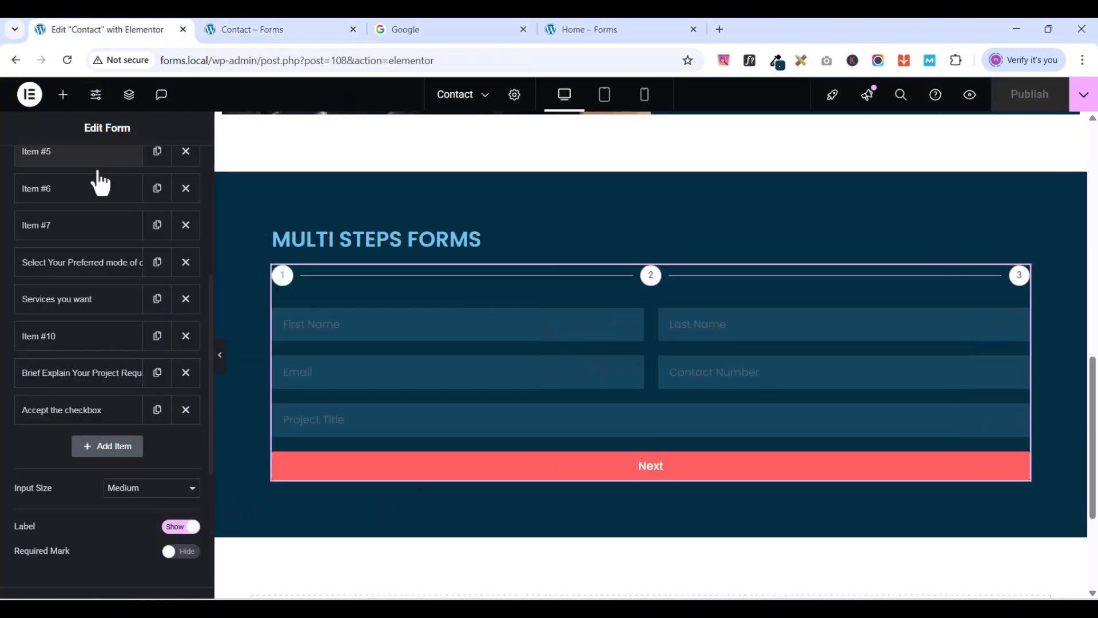
pyautogui.scroll(5, 86, 311)
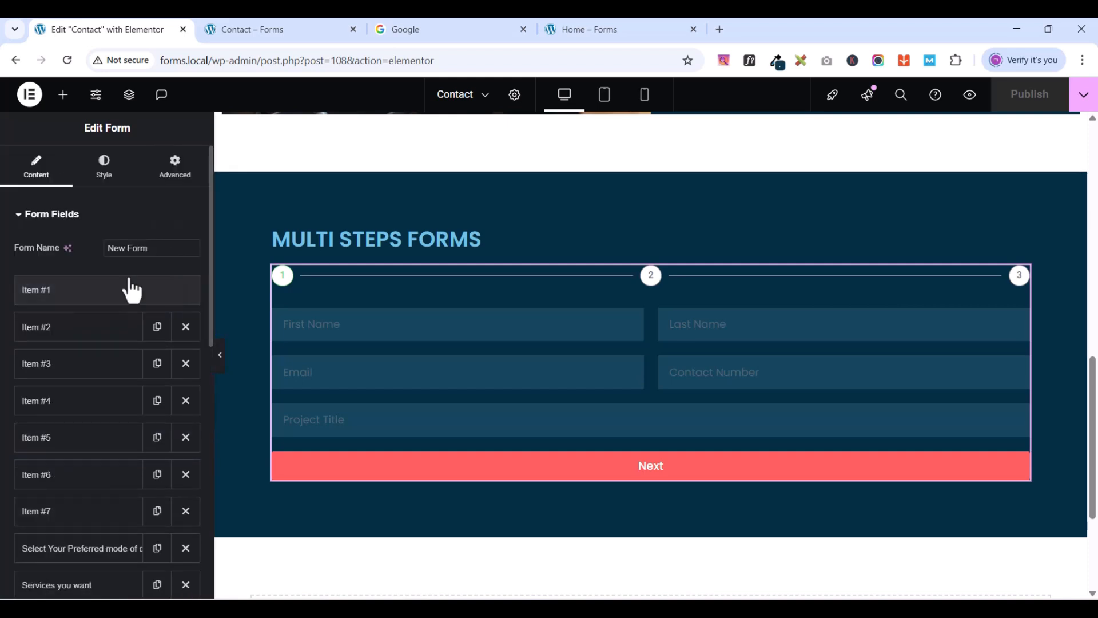
pyautogui.click(597, 30)
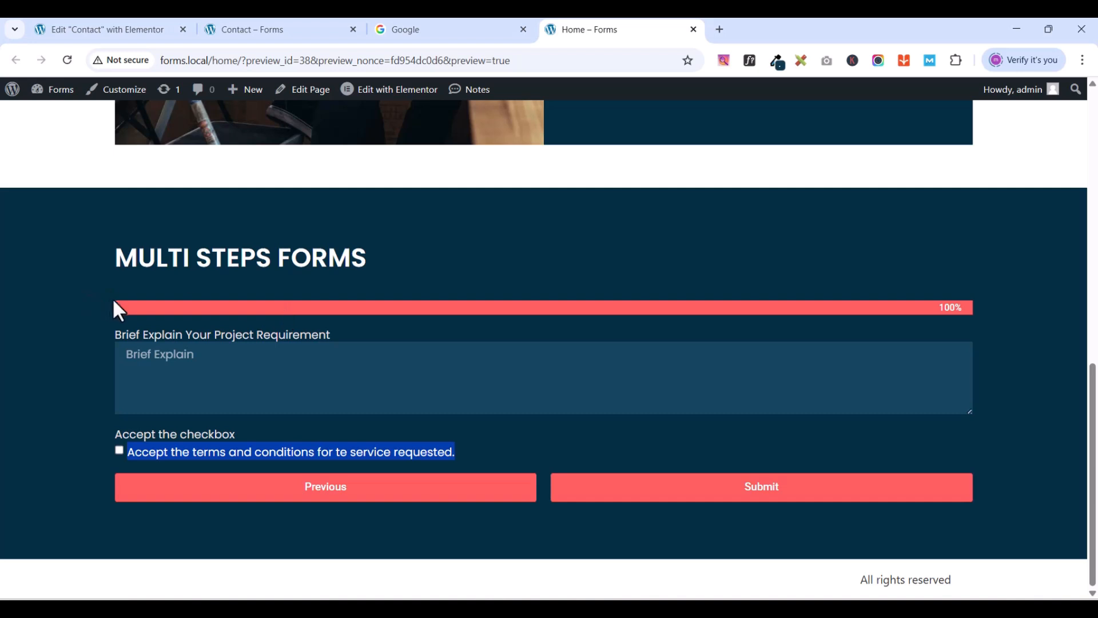
pyautogui.click(88, 28)
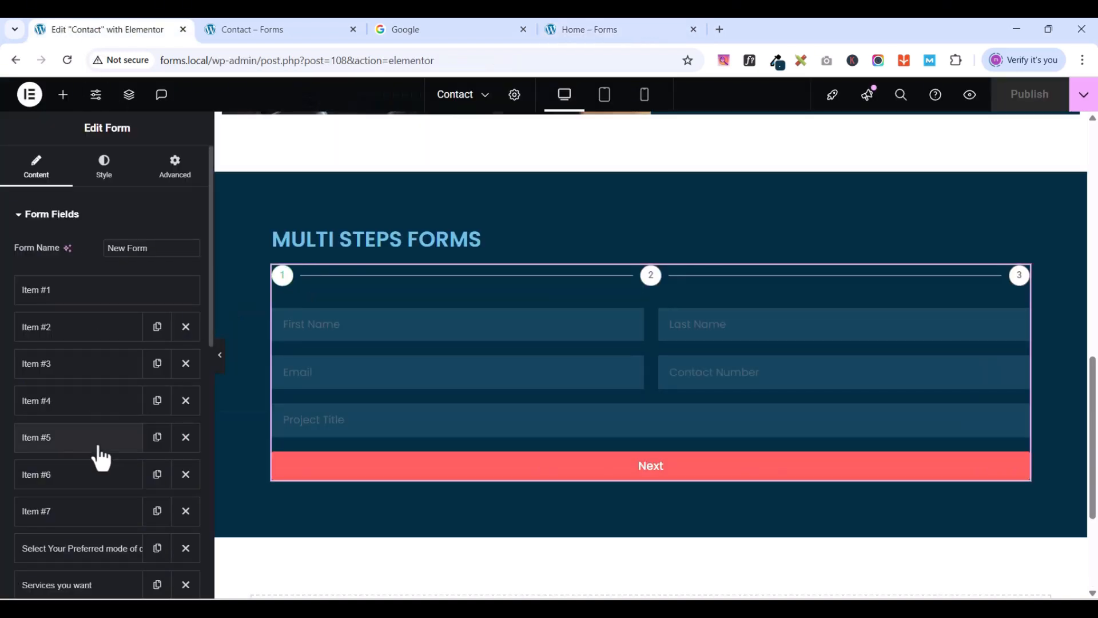
pyautogui.scroll(-6, 98, 456)
pyautogui.scroll(-4, 100, 457)
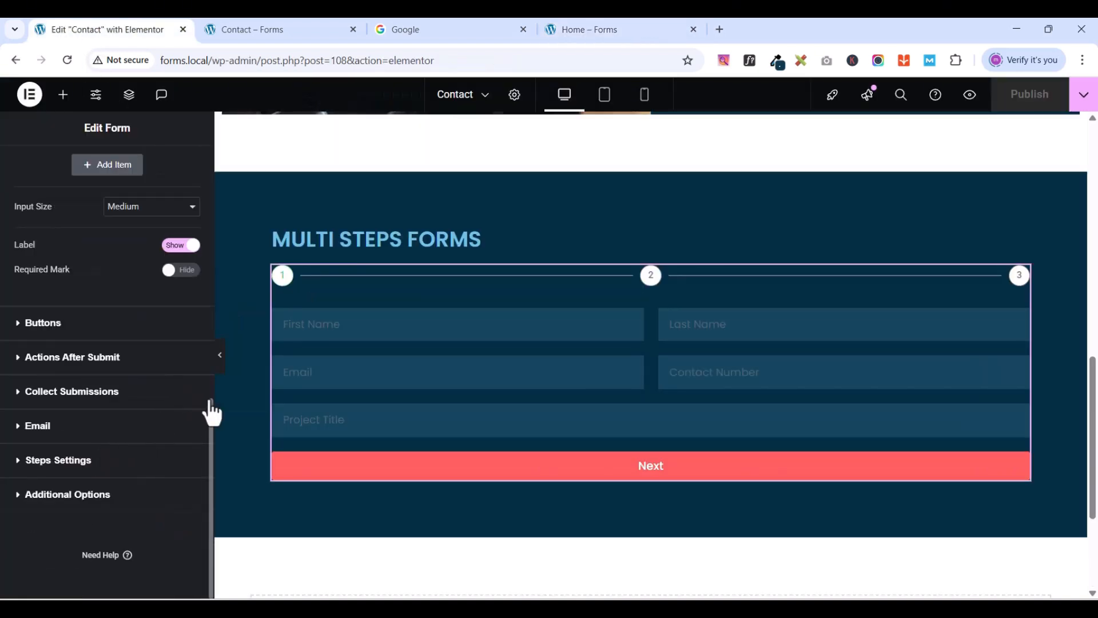
pyautogui.scroll(10, 135, 372)
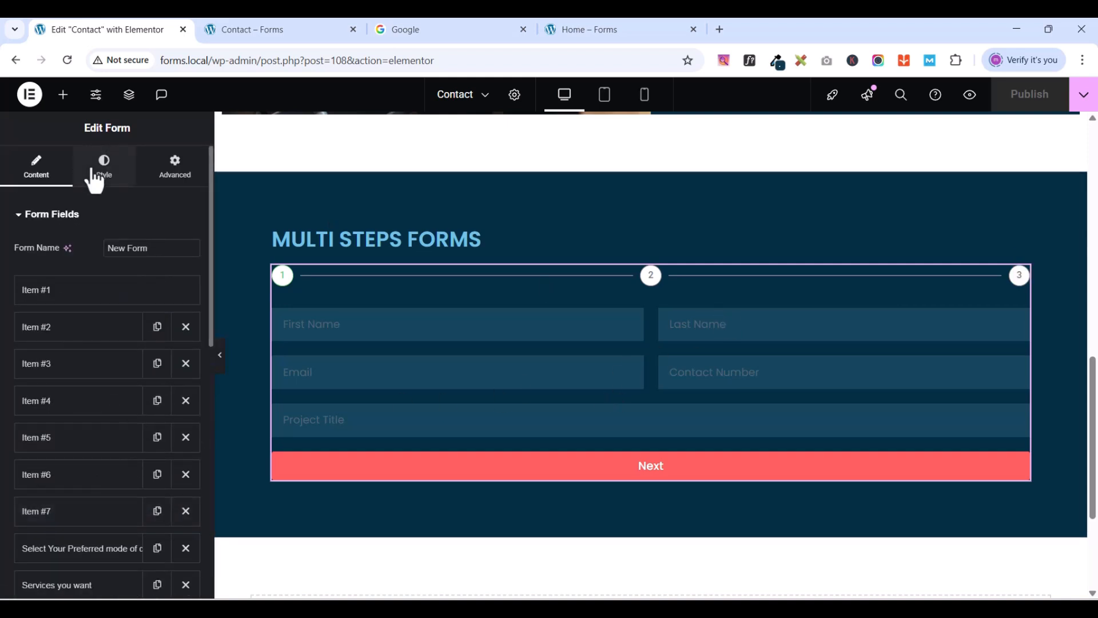
# - Set the form's success message color to a near-white shade and publish the page
pyautogui.click(95, 180)
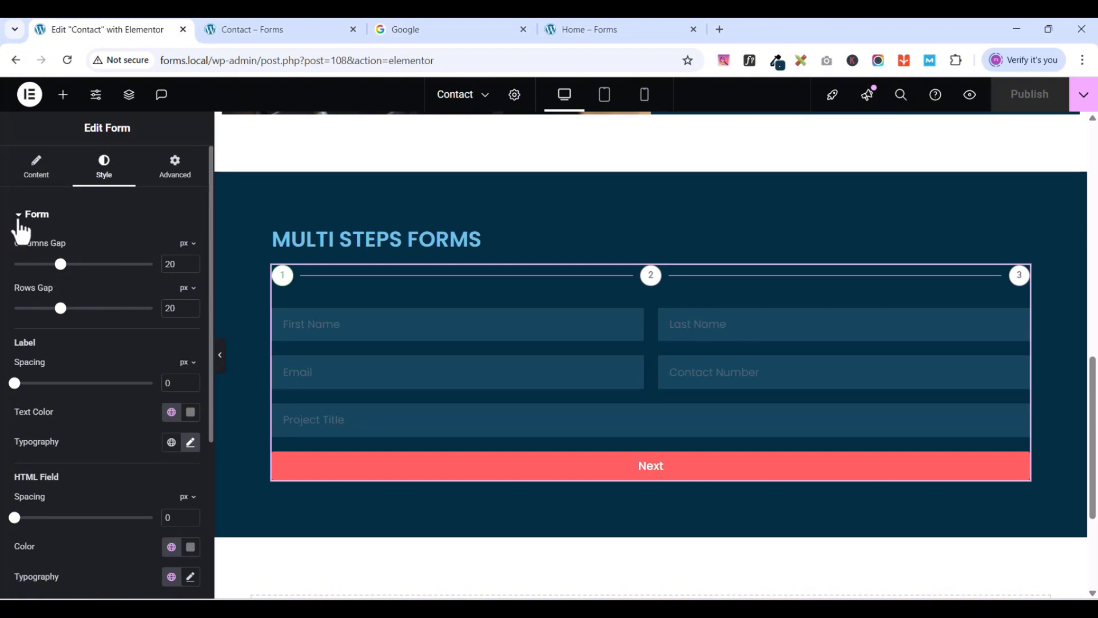
pyautogui.click(21, 229)
pyautogui.click(21, 328)
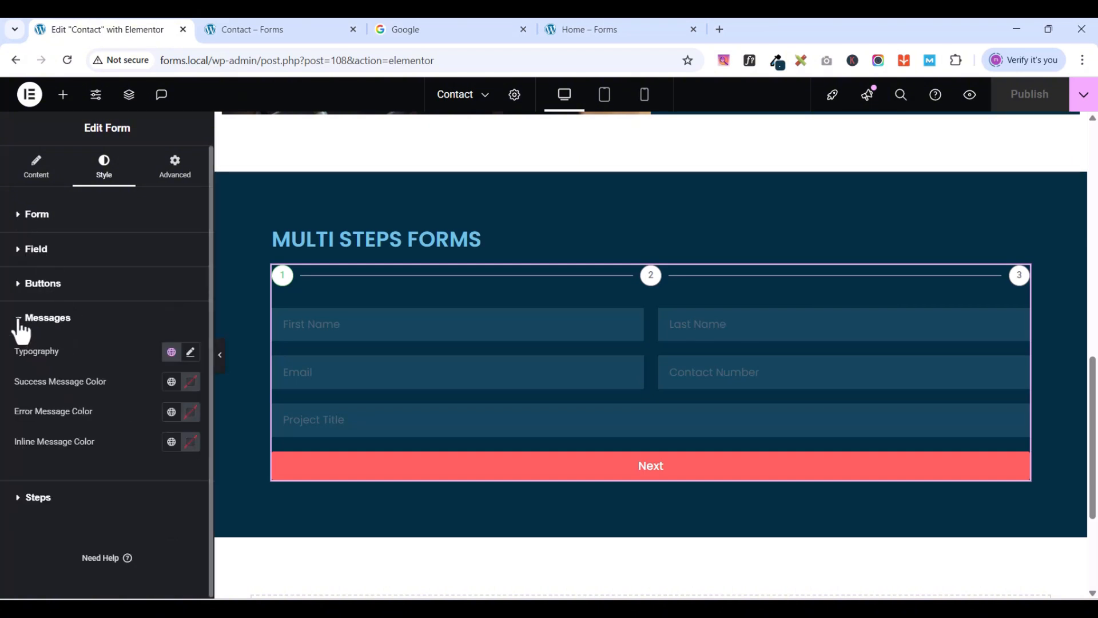
pyautogui.click(190, 382)
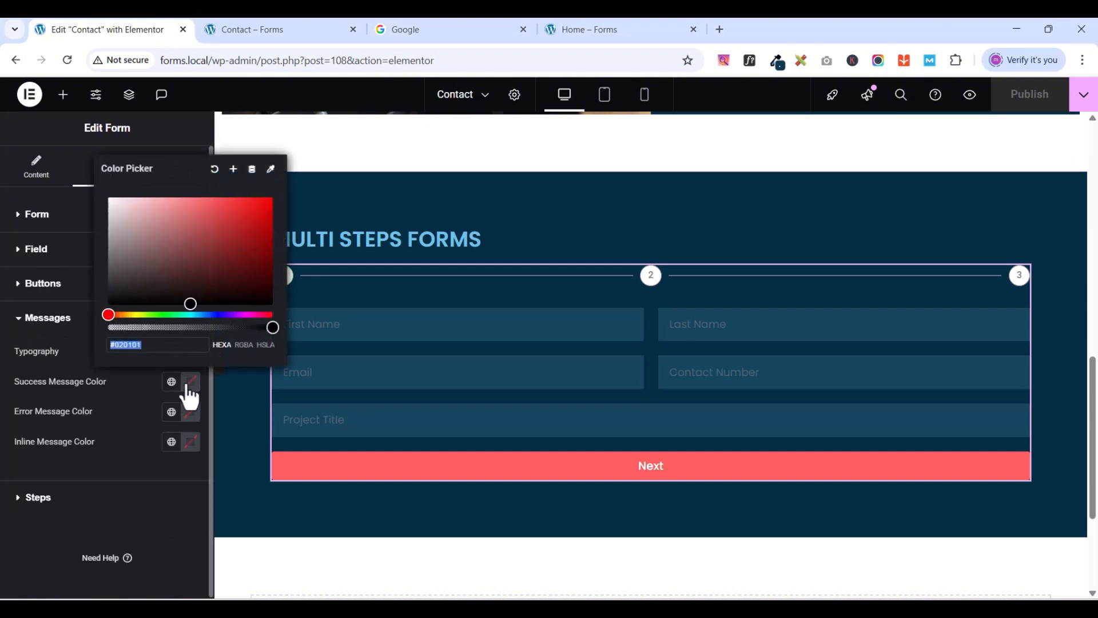
pyautogui.click(150, 235)
pyautogui.moveTo(133, 219); pyautogui.dragTo(115, 208)
pyautogui.click(1000, 102)
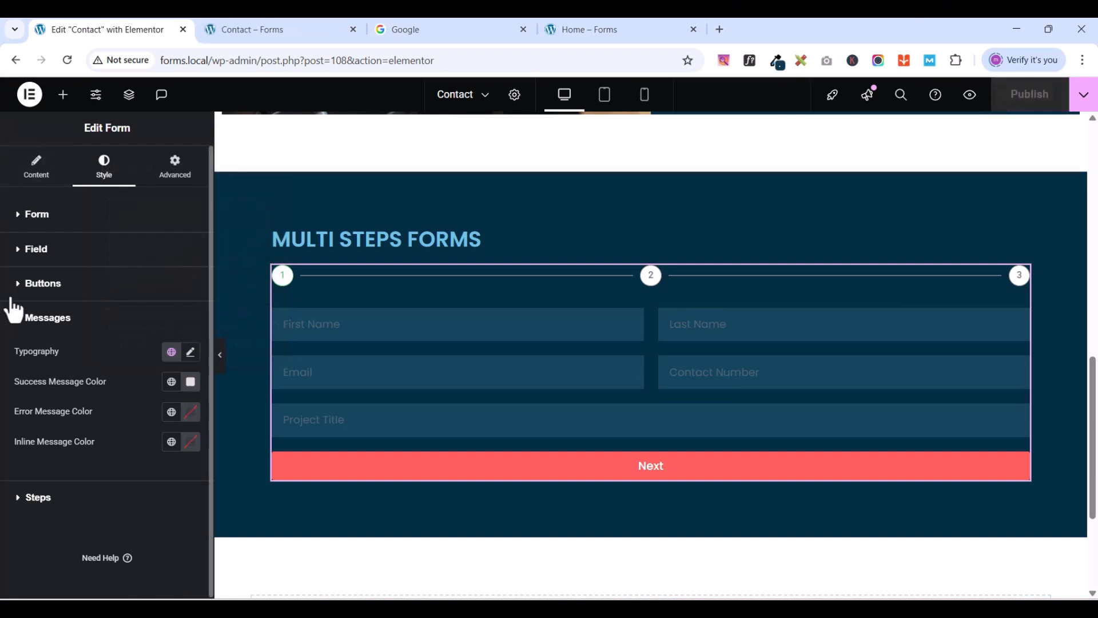
# - Lighten the form fields' text color to the grey #B1ADAD
pyautogui.click(20, 256)
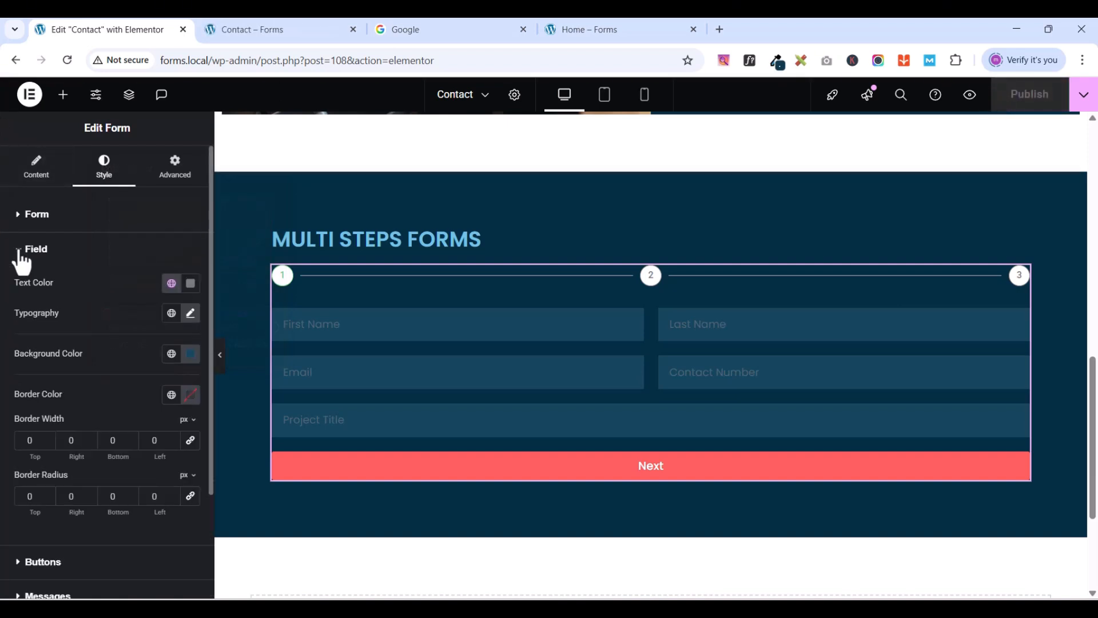
pyautogui.click(191, 289)
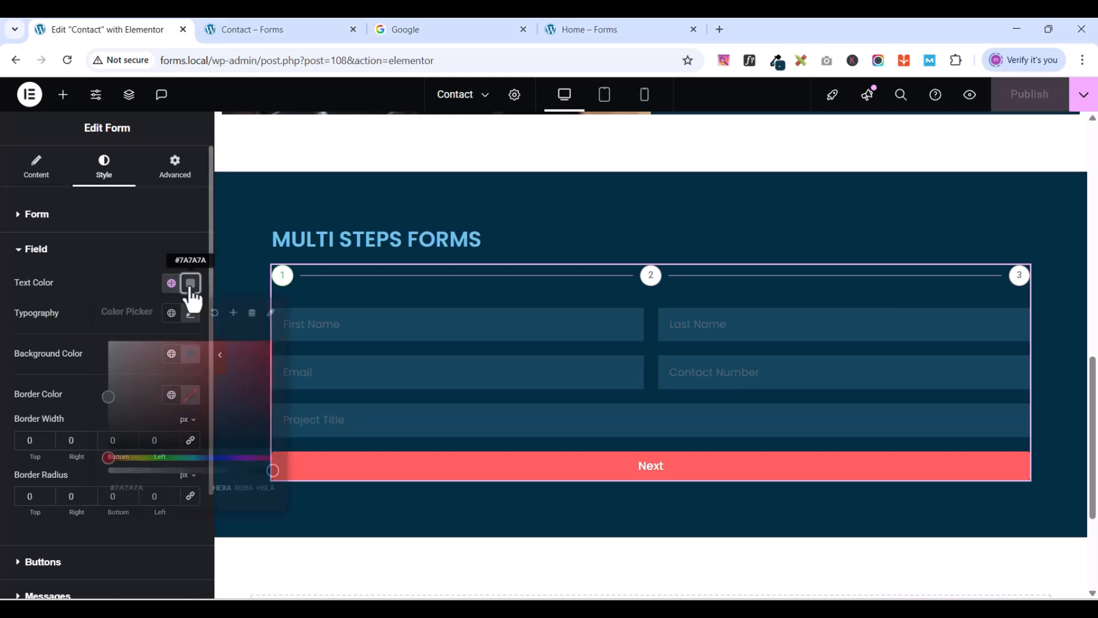
pyautogui.click(110, 394)
pyautogui.moveTo(111, 393); pyautogui.dragTo(113, 374)
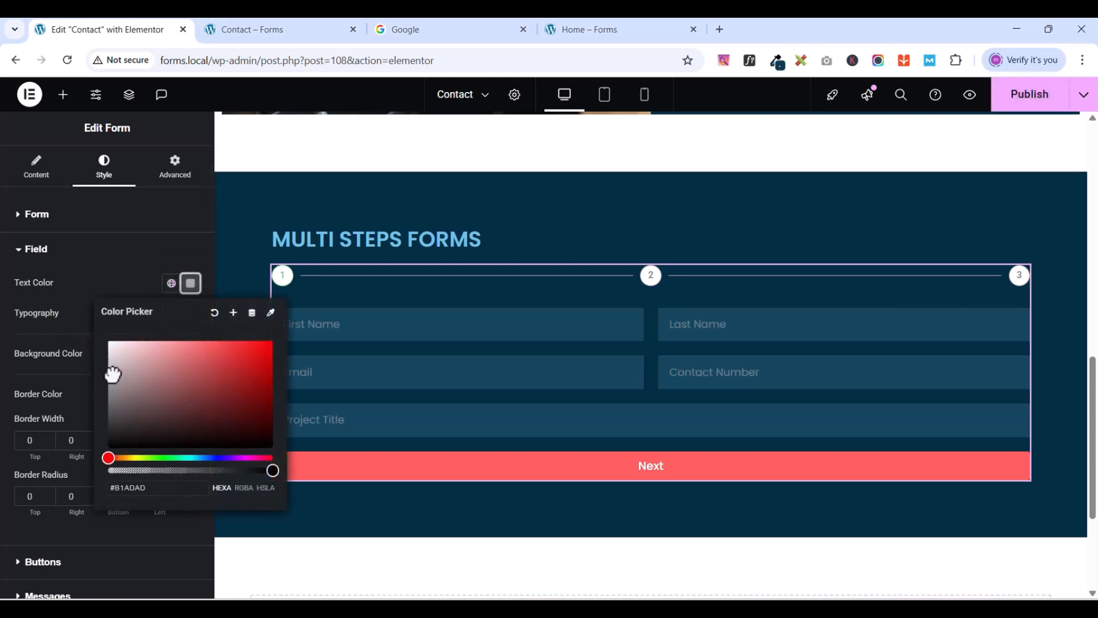
pyautogui.click(122, 252)
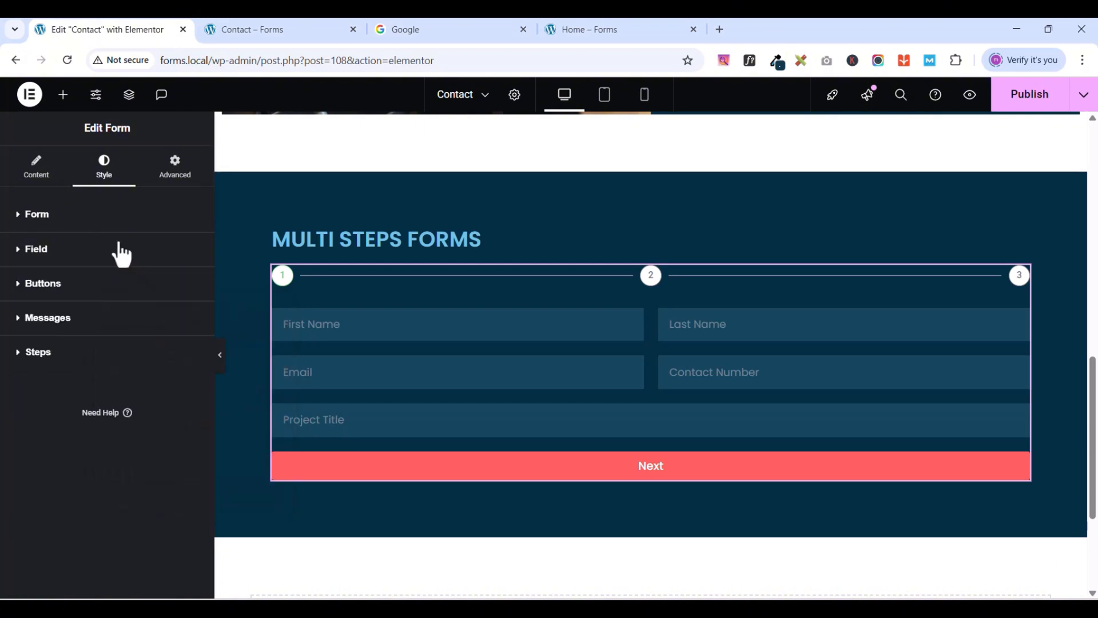
# - Review the form's field style settings and publish the updated Contact page
pyautogui.click(21, 256)
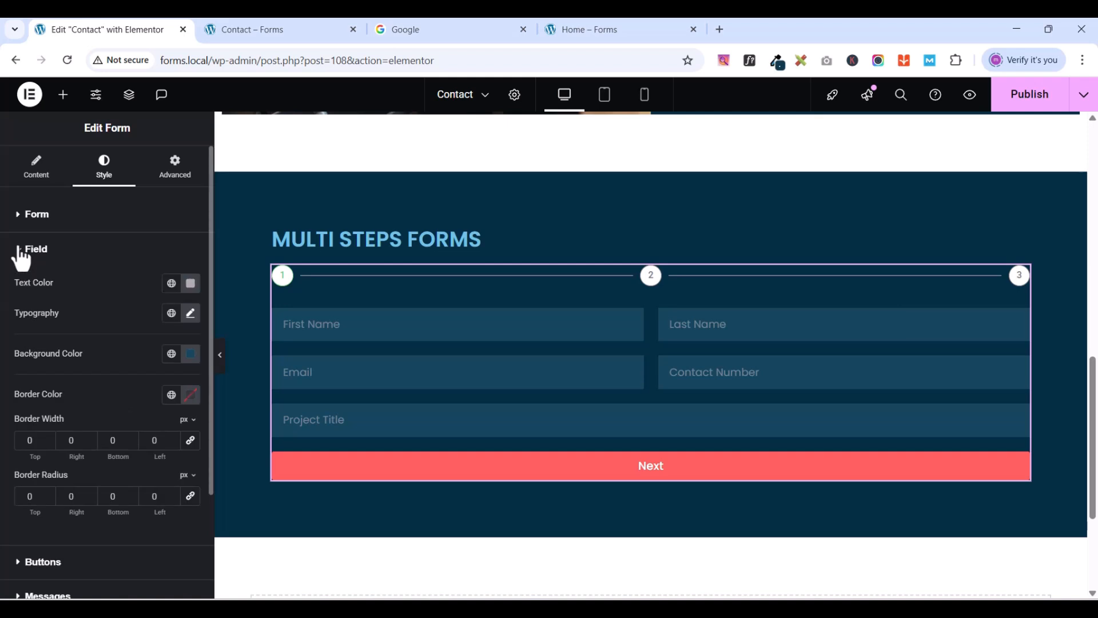
pyautogui.click(21, 255)
pyautogui.click(1024, 98)
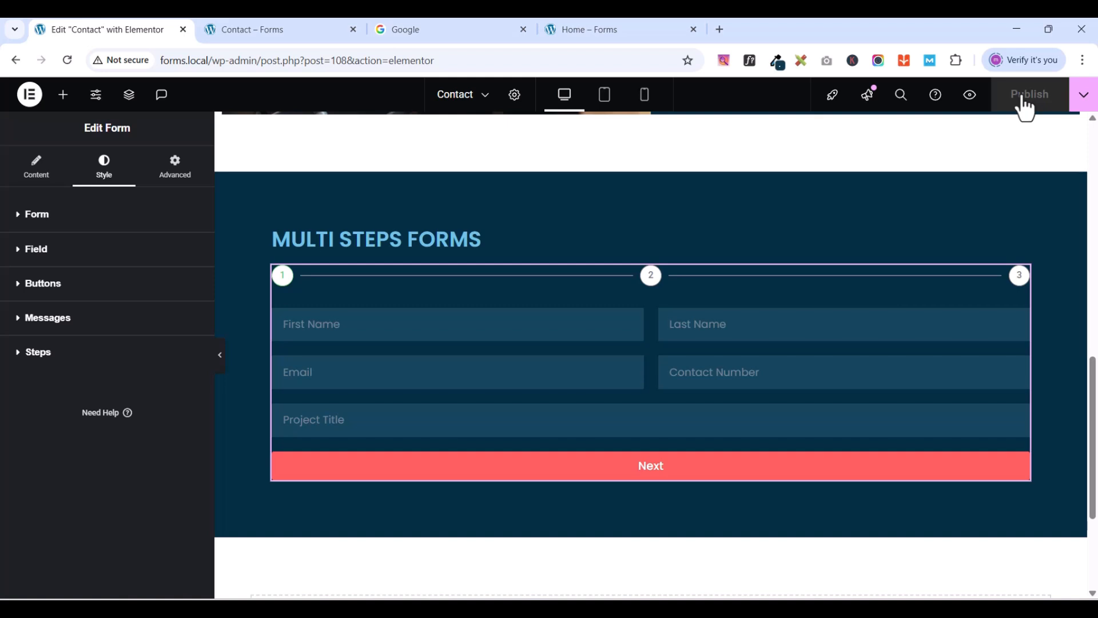
# - Change the multi-step form's step indicator type to Progress Bar
pyautogui.click(40, 180)
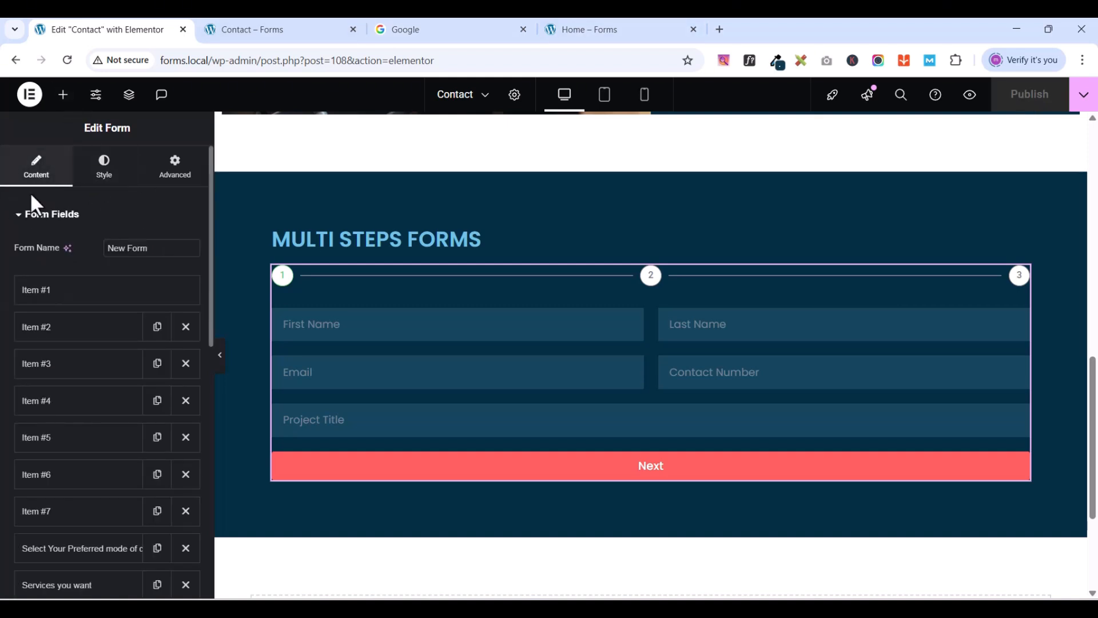
pyautogui.scroll(-7, 41, 328)
pyautogui.scroll(-2, 46, 327)
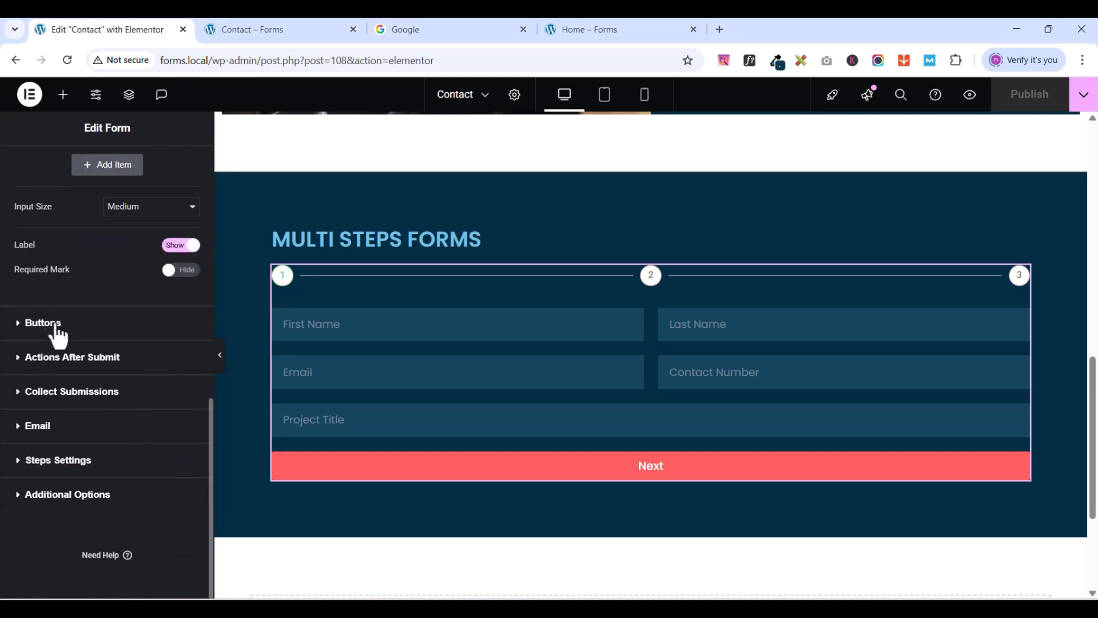
pyautogui.click(29, 463)
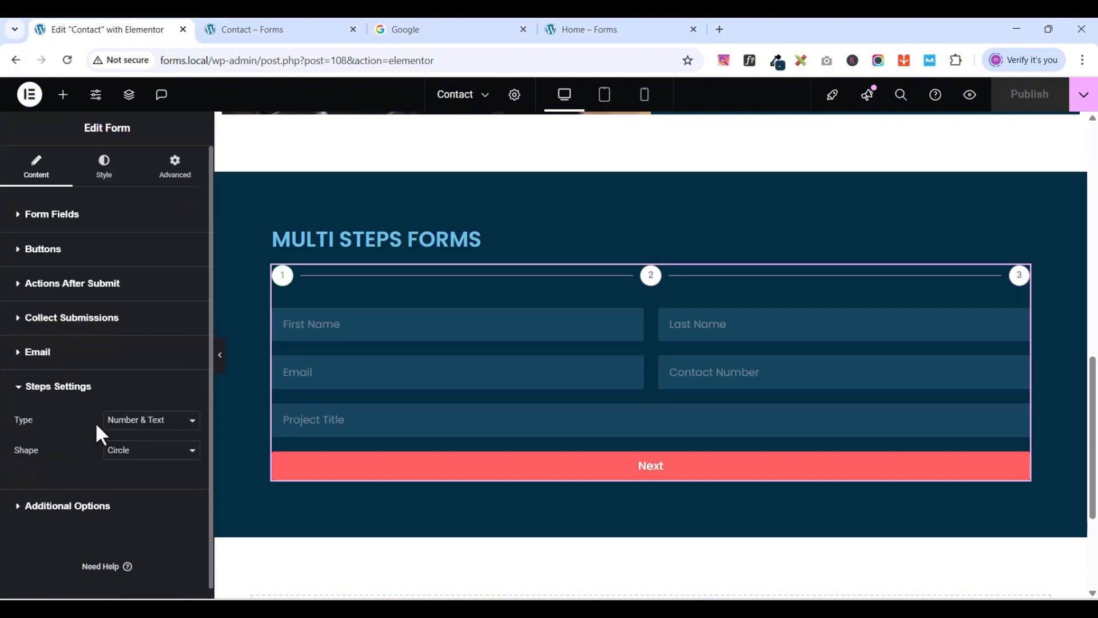
pyautogui.click(123, 426)
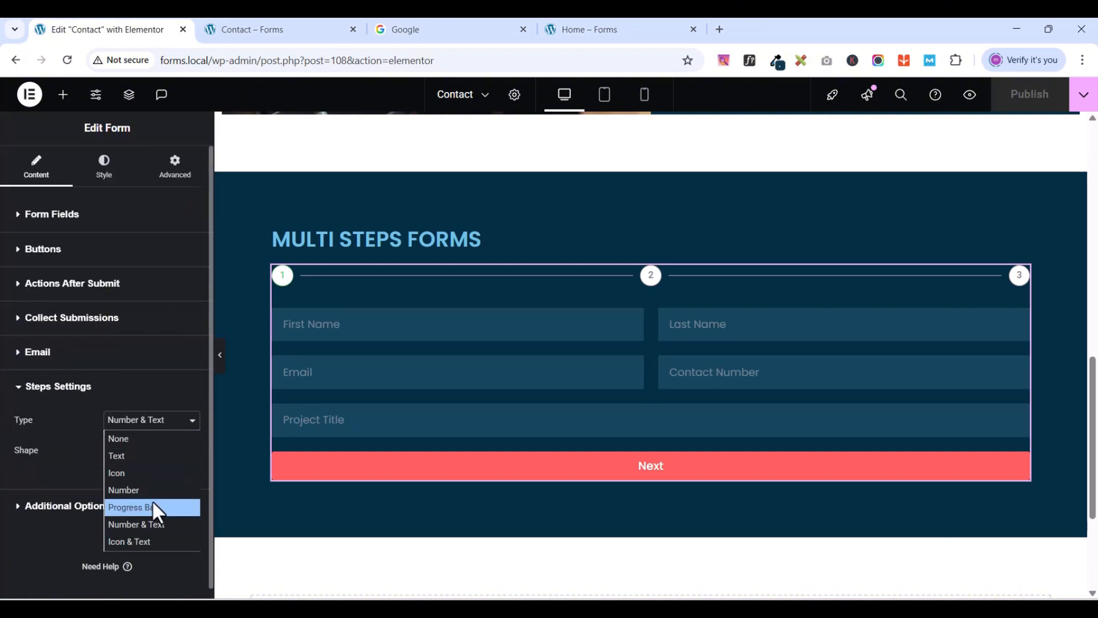
pyautogui.click(147, 504)
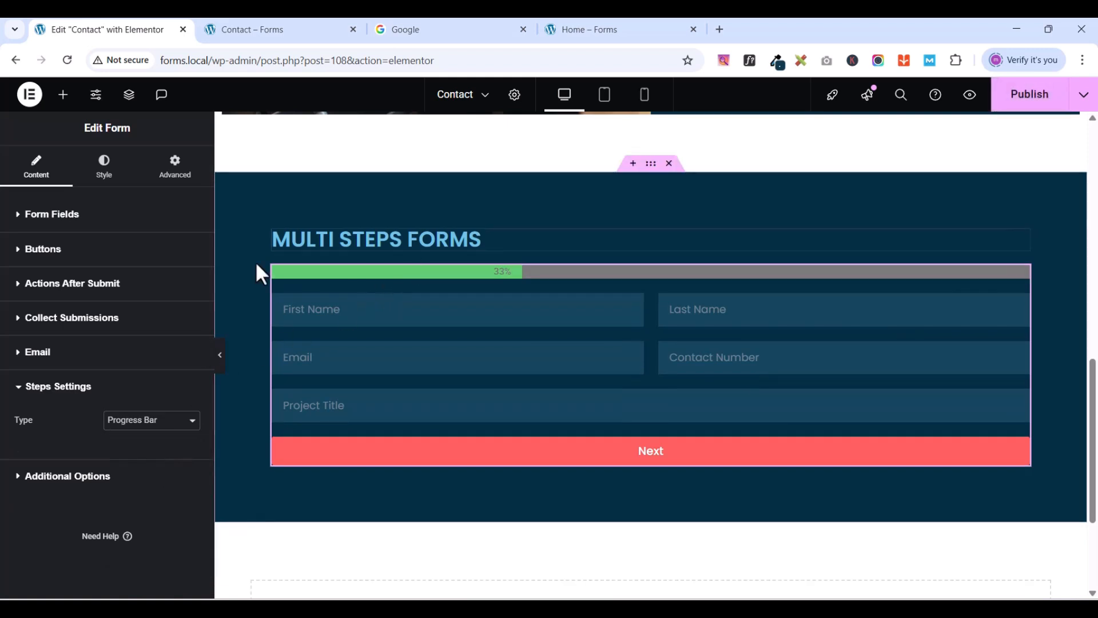
pyautogui.click(26, 389)
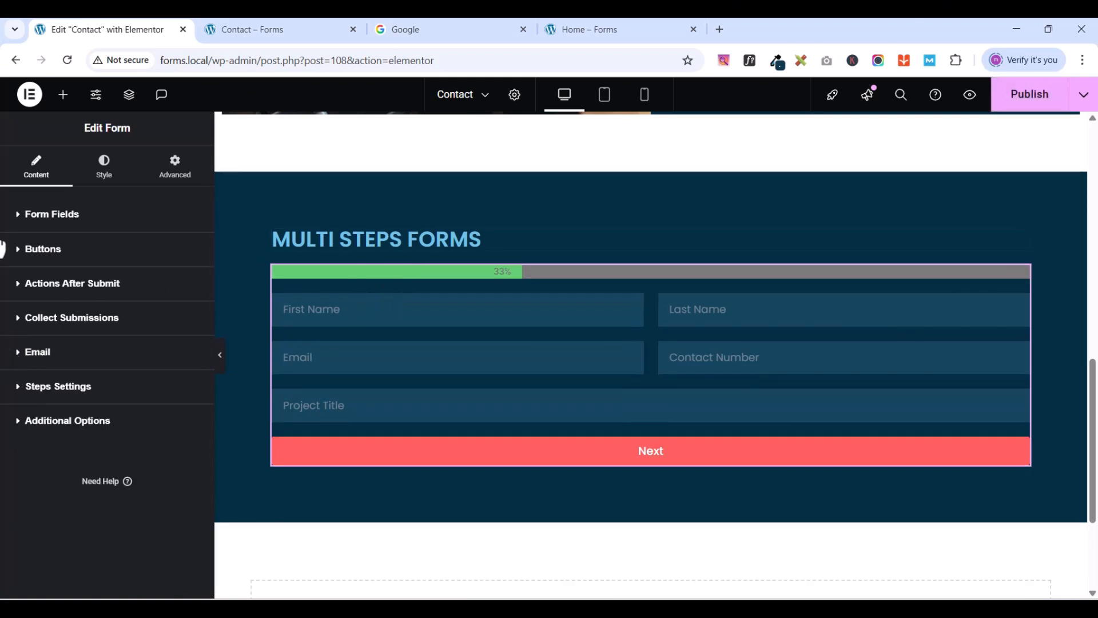
# - Set the progress bar's color to the global color bt red and publish the page
pyautogui.click(106, 177)
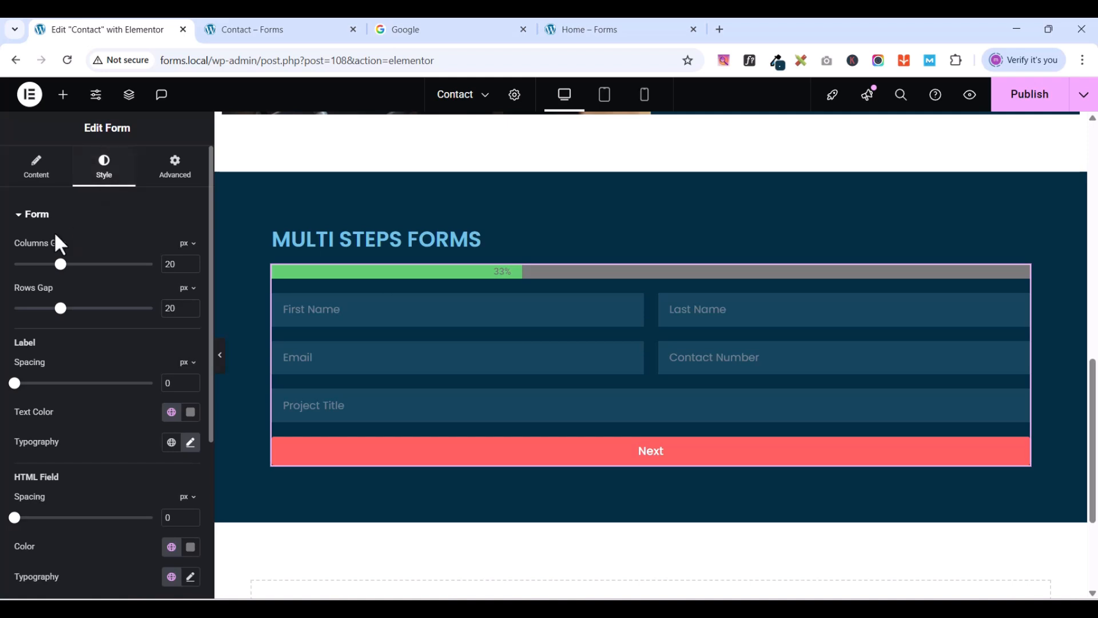
pyautogui.click(22, 216)
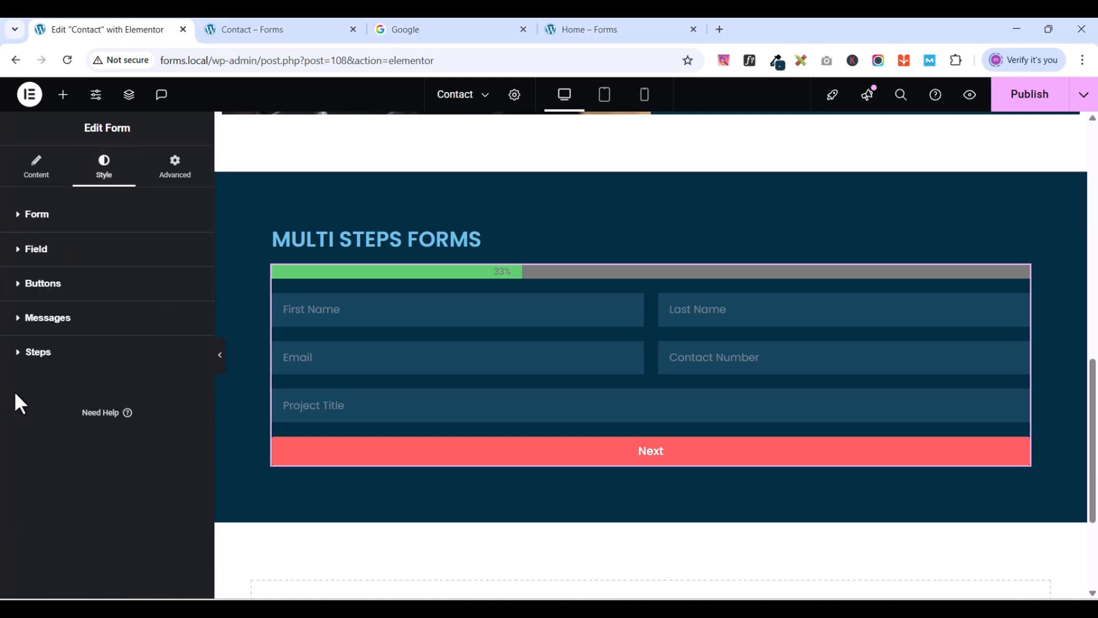
pyautogui.click(20, 356)
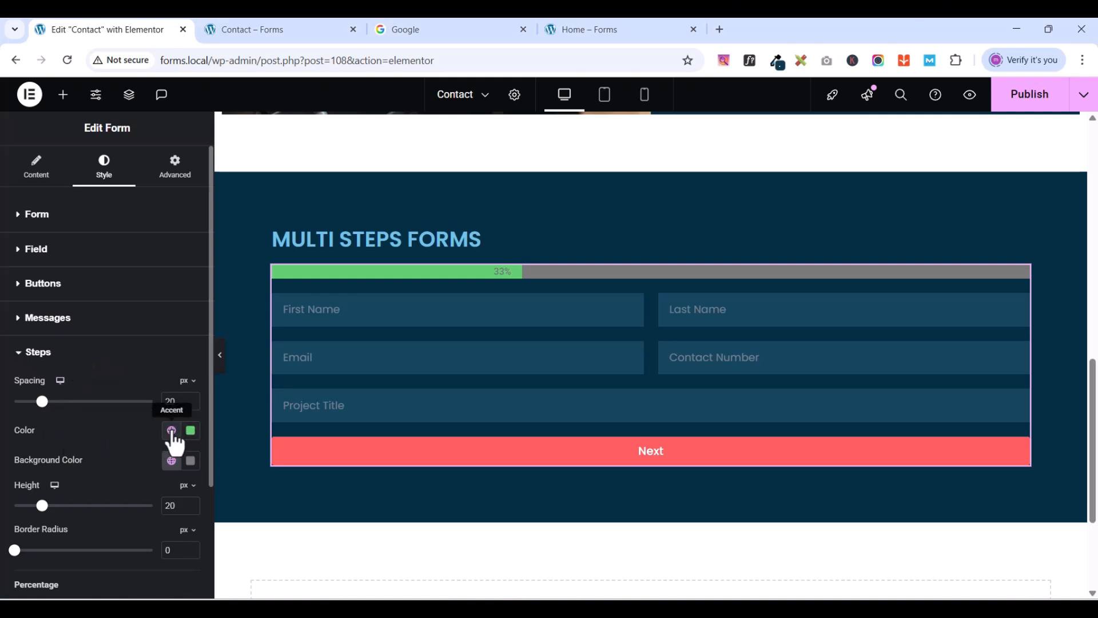
pyautogui.click(171, 431)
pyautogui.click(50, 379)
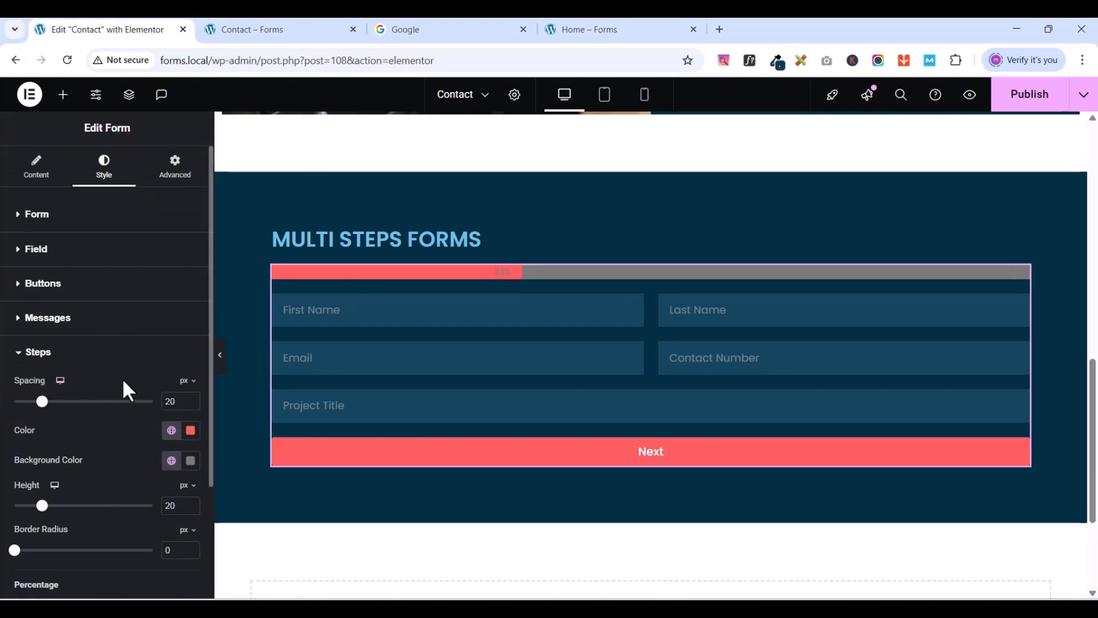
pyautogui.click(1022, 104)
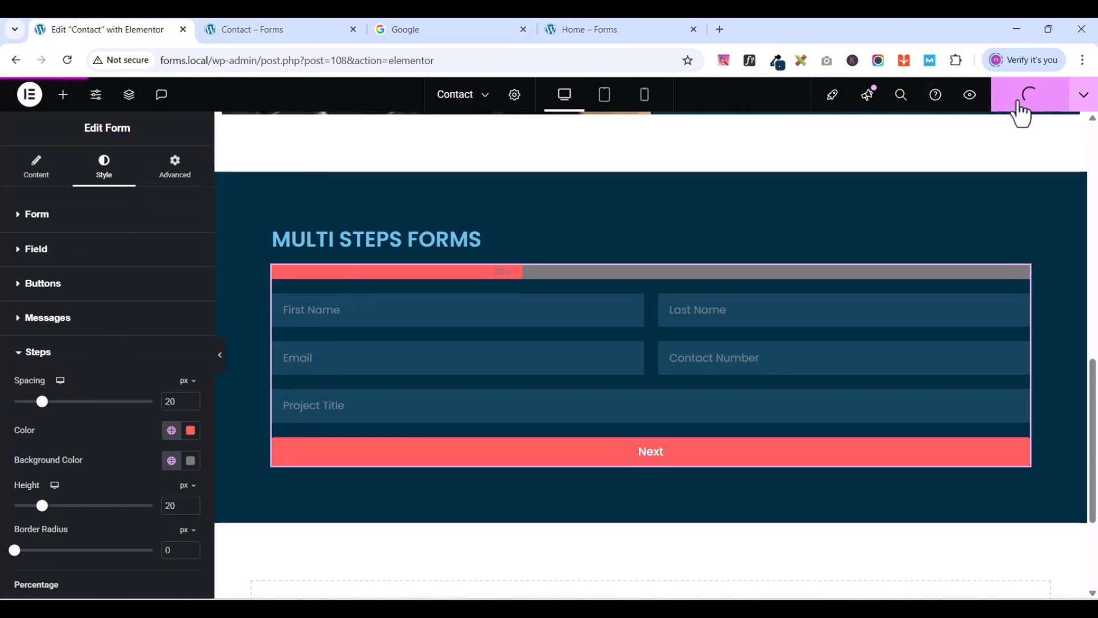
# - Preview the Contact page and submit the multi-step form through all three steps with its fields left empty
pyautogui.click(970, 95)
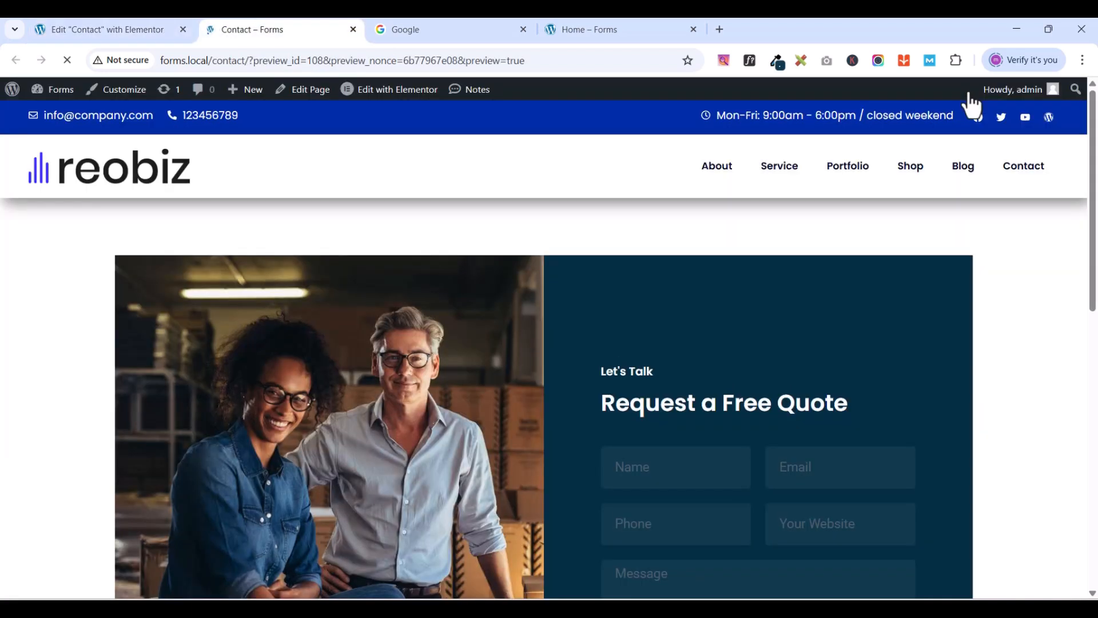
pyautogui.scroll(-10, 487, 300)
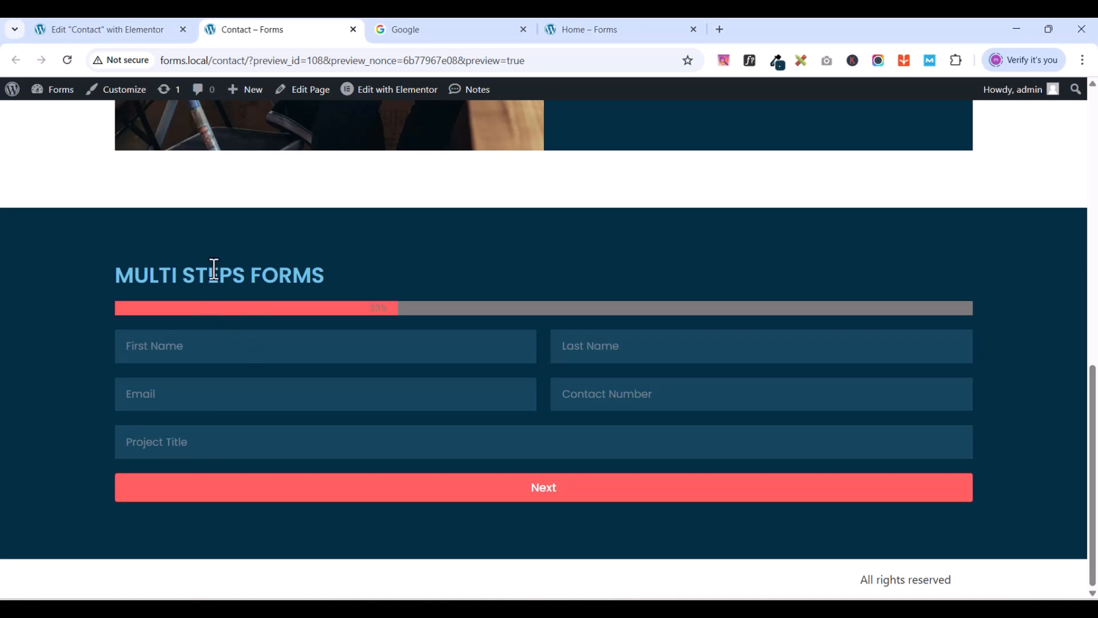
pyautogui.click(541, 503)
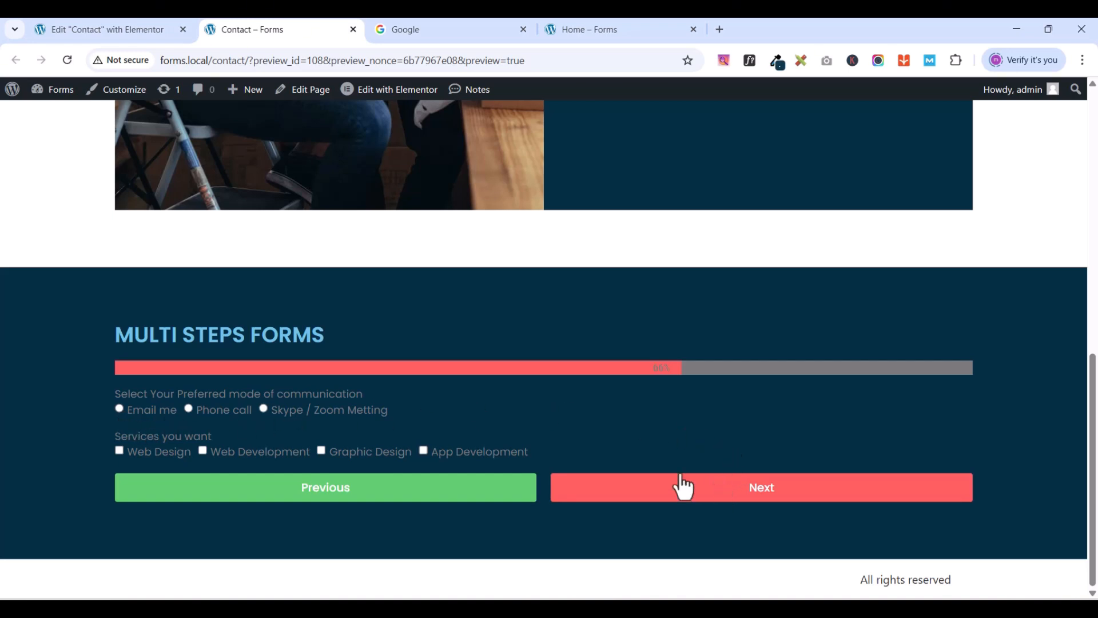
pyautogui.click(761, 504)
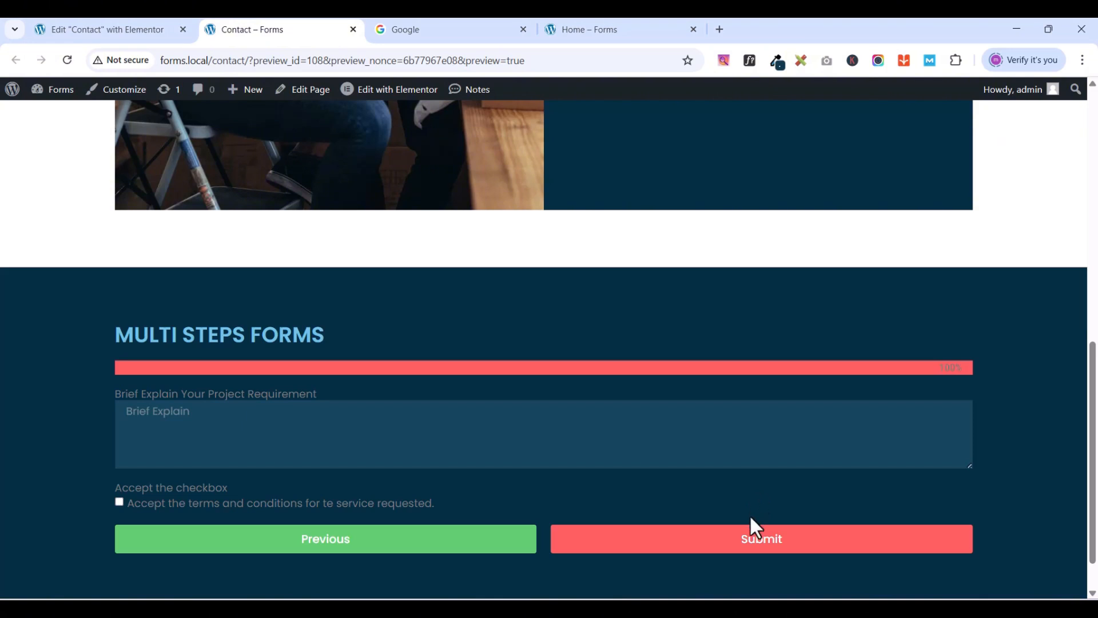
pyautogui.click(749, 541)
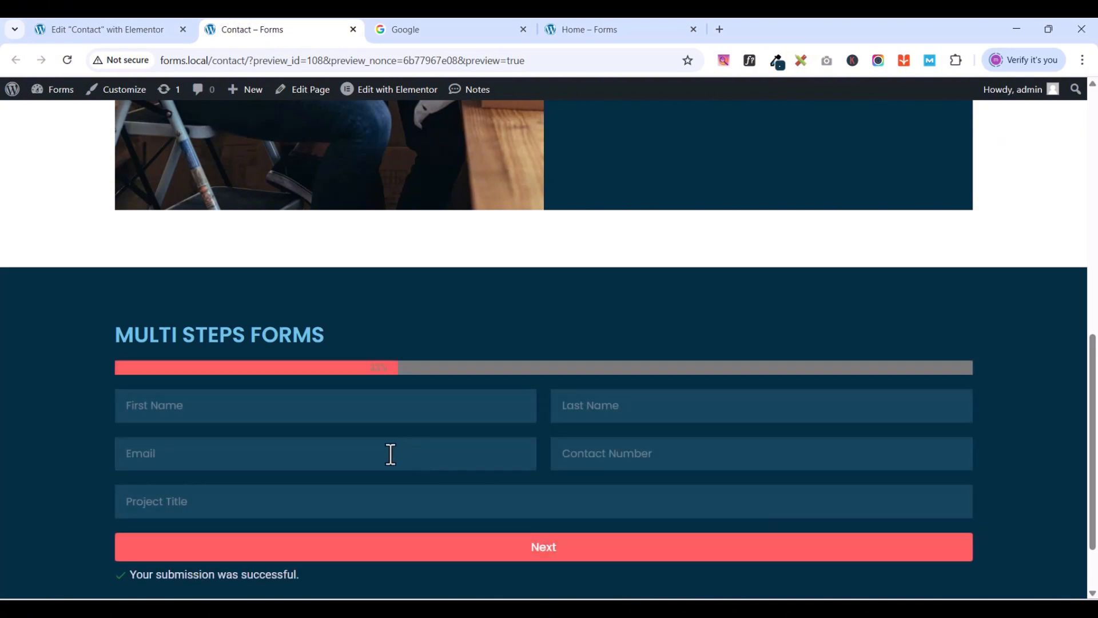
pyautogui.scroll(-2, 390, 454)
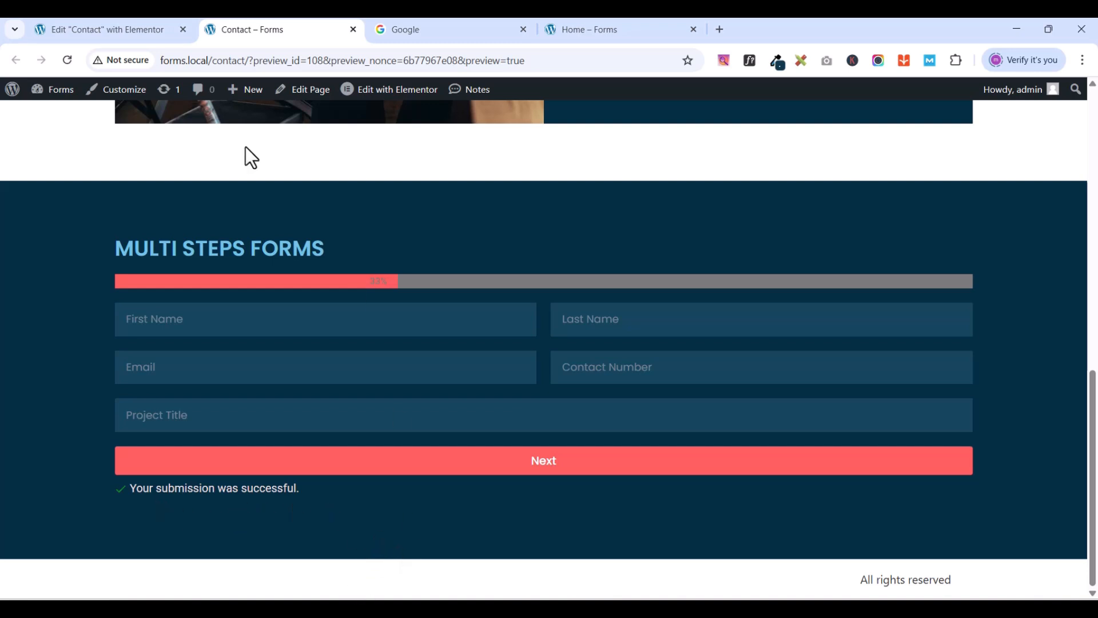
# - Return to the editor, set the Previous button's background to the global color bt red, and publish the page
pyautogui.click(86, 23)
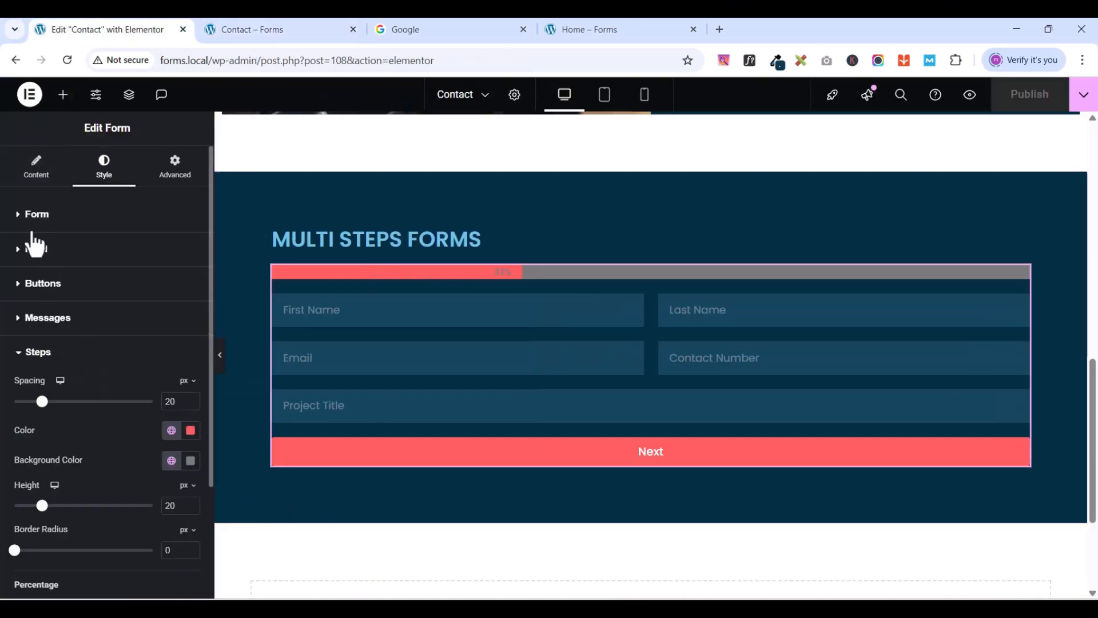
pyautogui.scroll(-3, 104, 324)
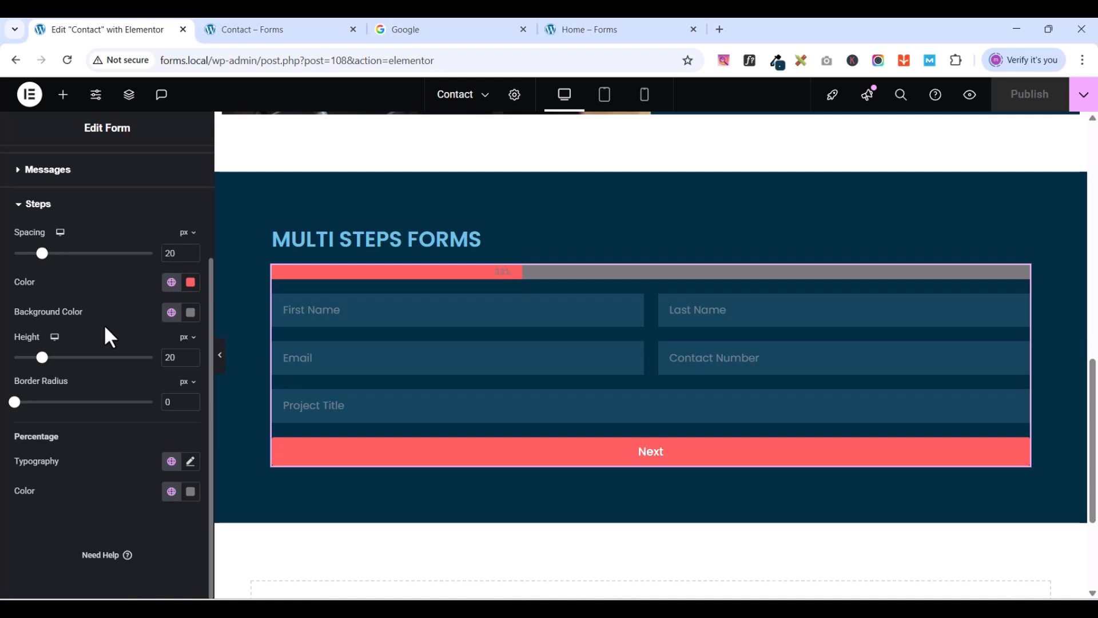
pyautogui.click(20, 206)
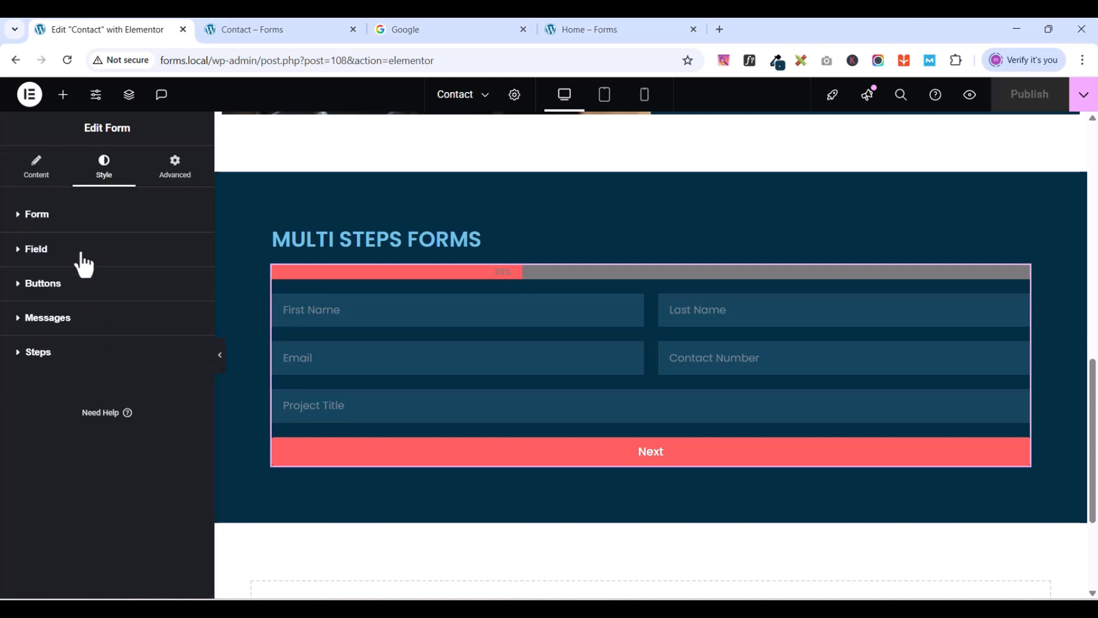
pyautogui.click(20, 286)
pyautogui.scroll(-3, 146, 383)
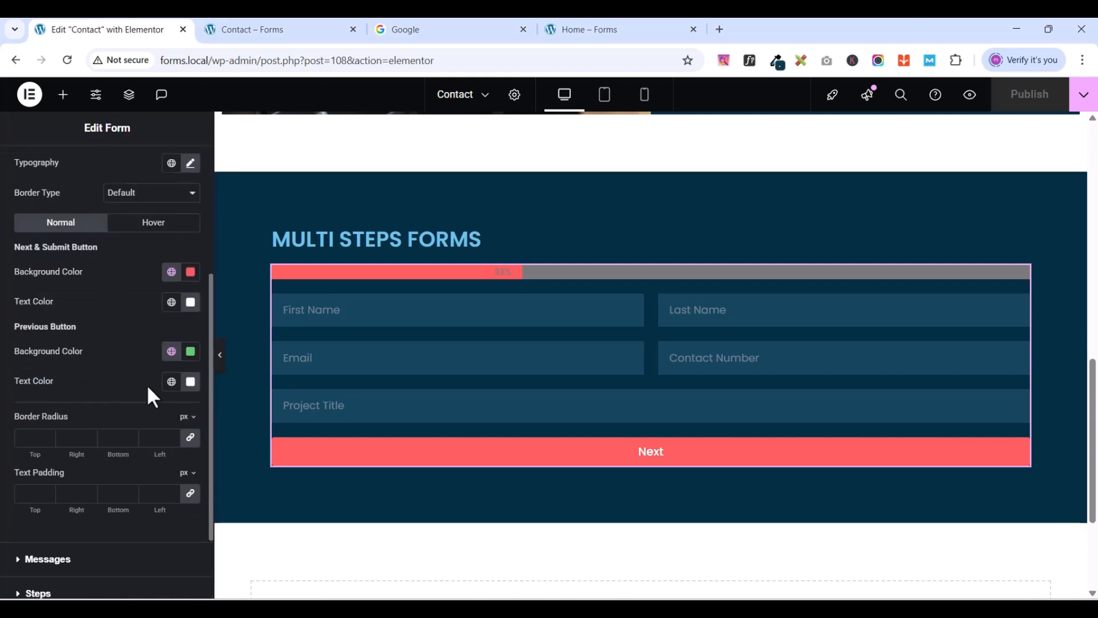
pyautogui.click(171, 351)
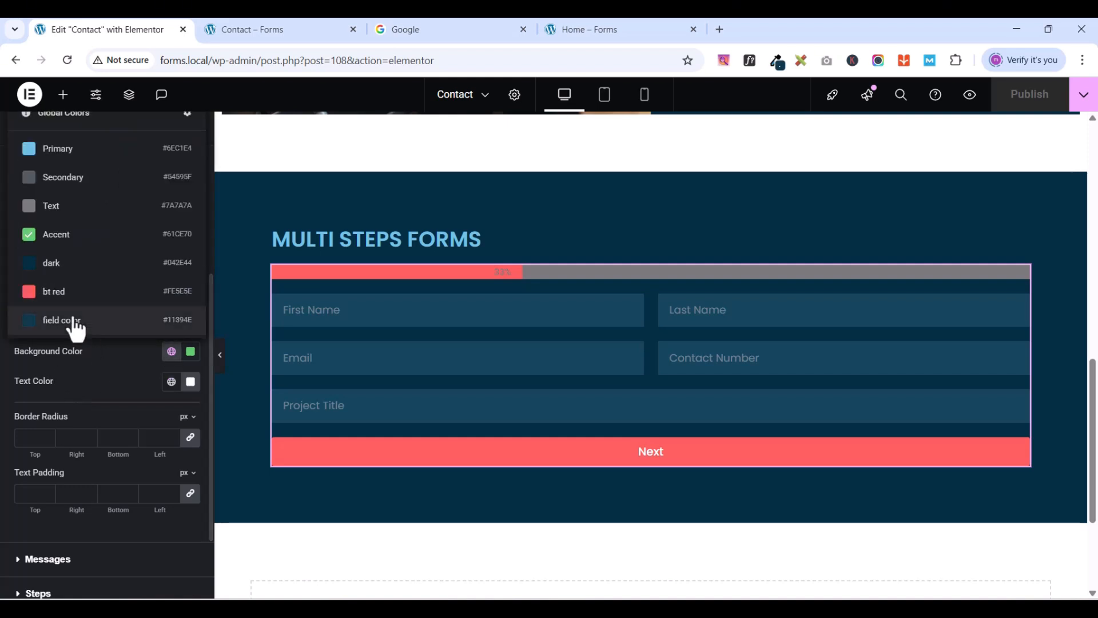
pyautogui.click(59, 295)
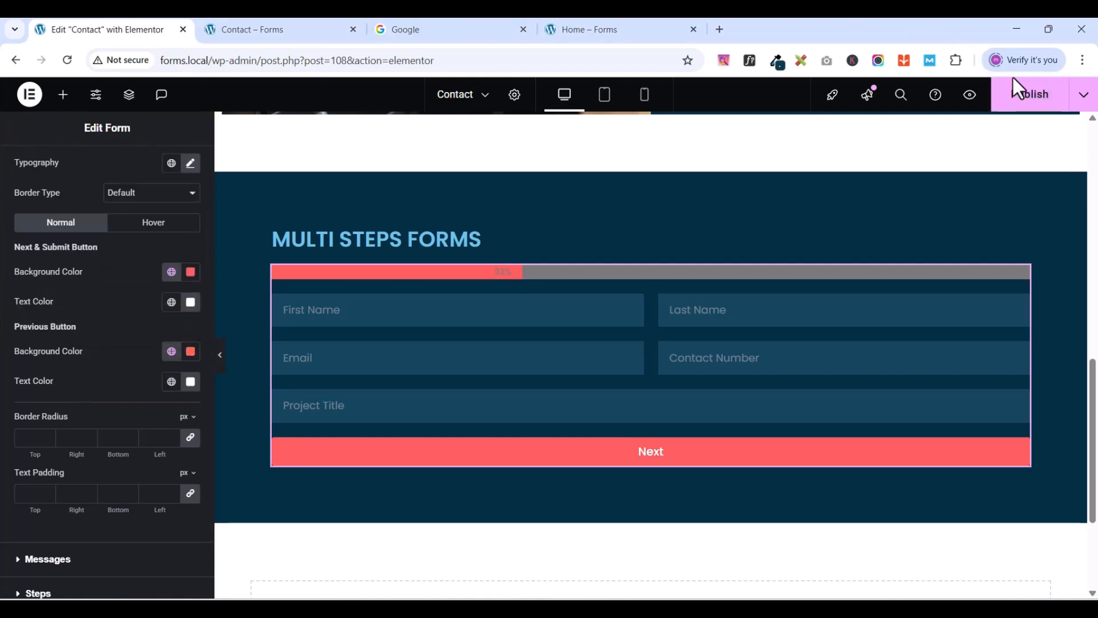
pyautogui.click(1026, 103)
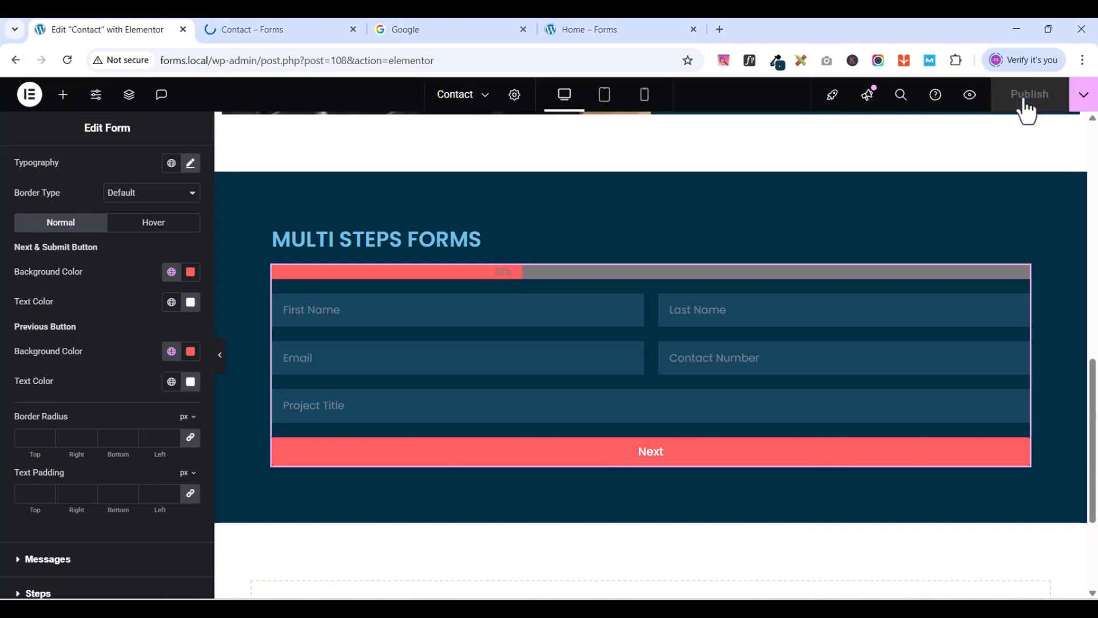
# - Preview the restyled Previous button by going through the multi-step form's empty steps and submitting it again
pyautogui.click(970, 95)
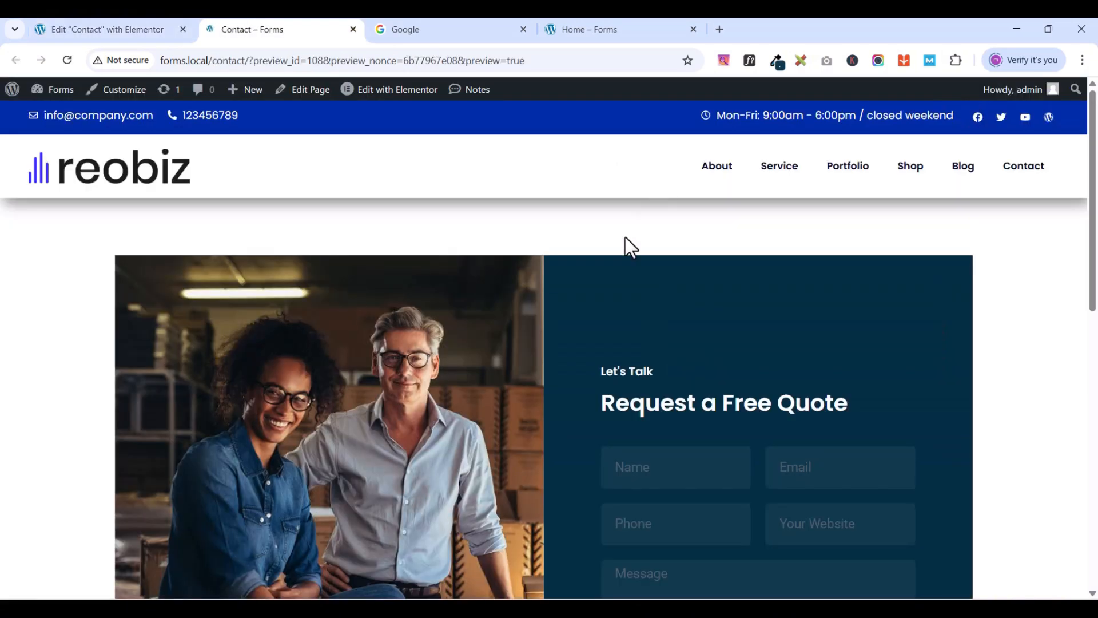
pyautogui.scroll(-10, 619, 309)
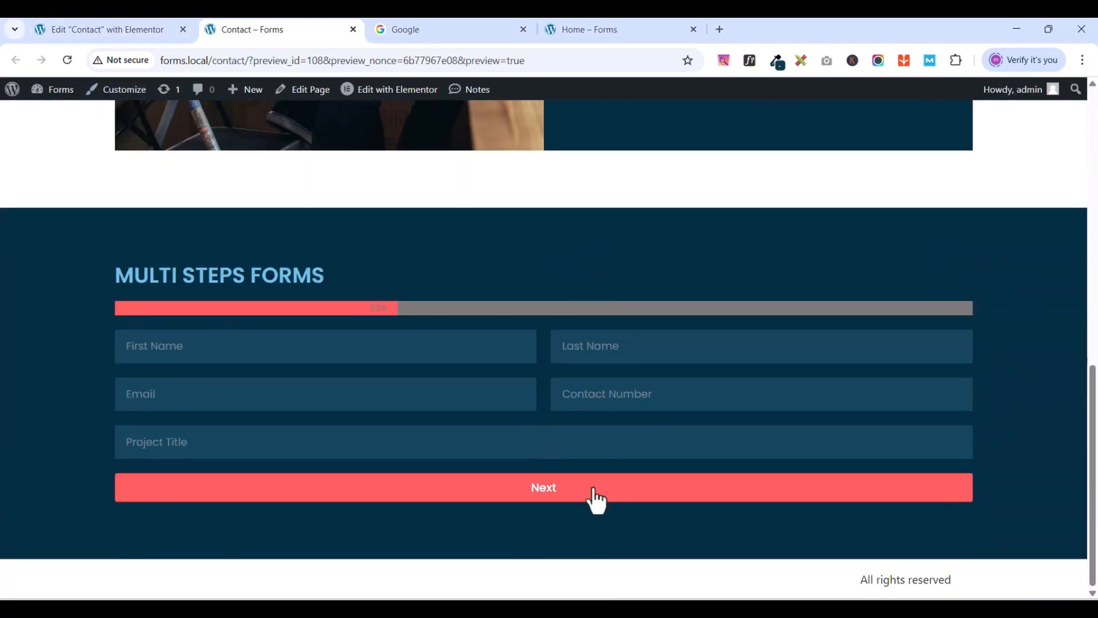
pyautogui.click(553, 493)
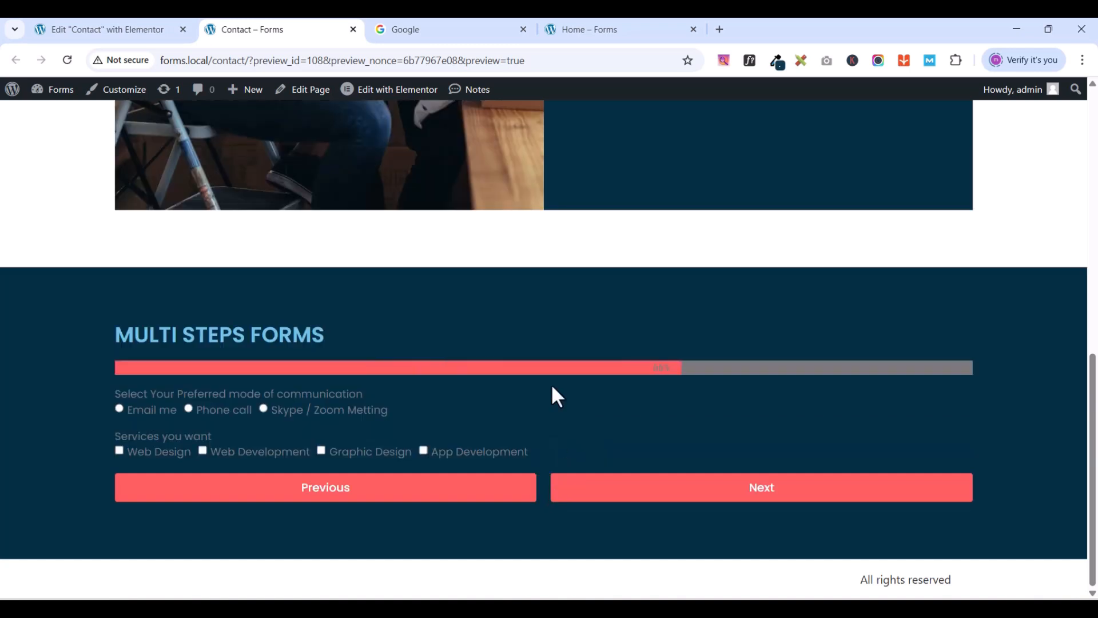
pyautogui.click(760, 491)
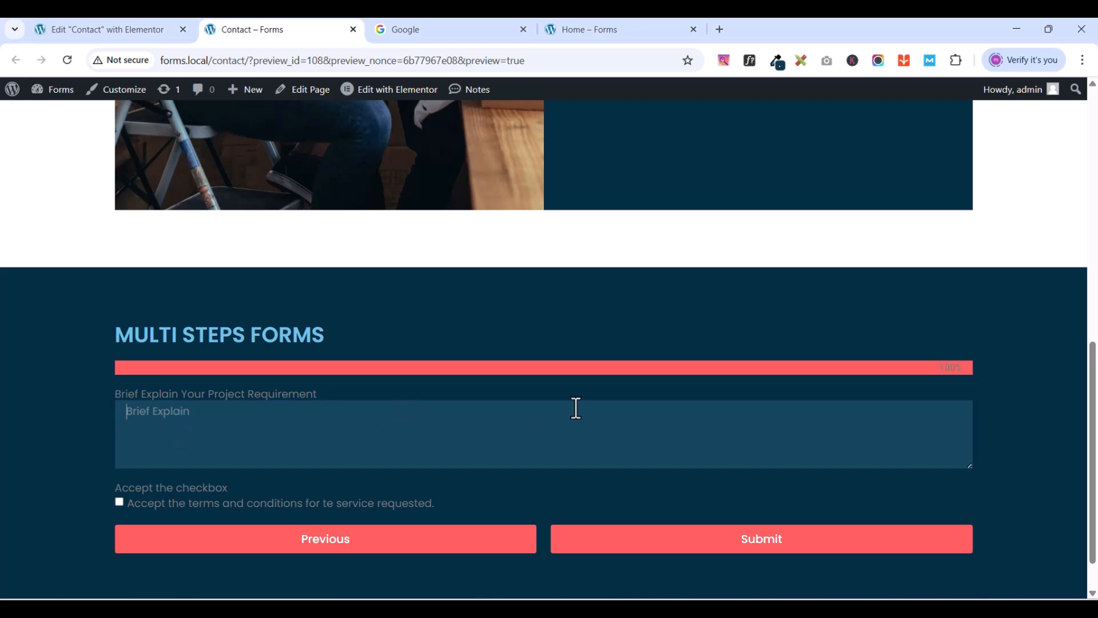
pyautogui.click(777, 538)
pyautogui.scroll(-1, 421, 341)
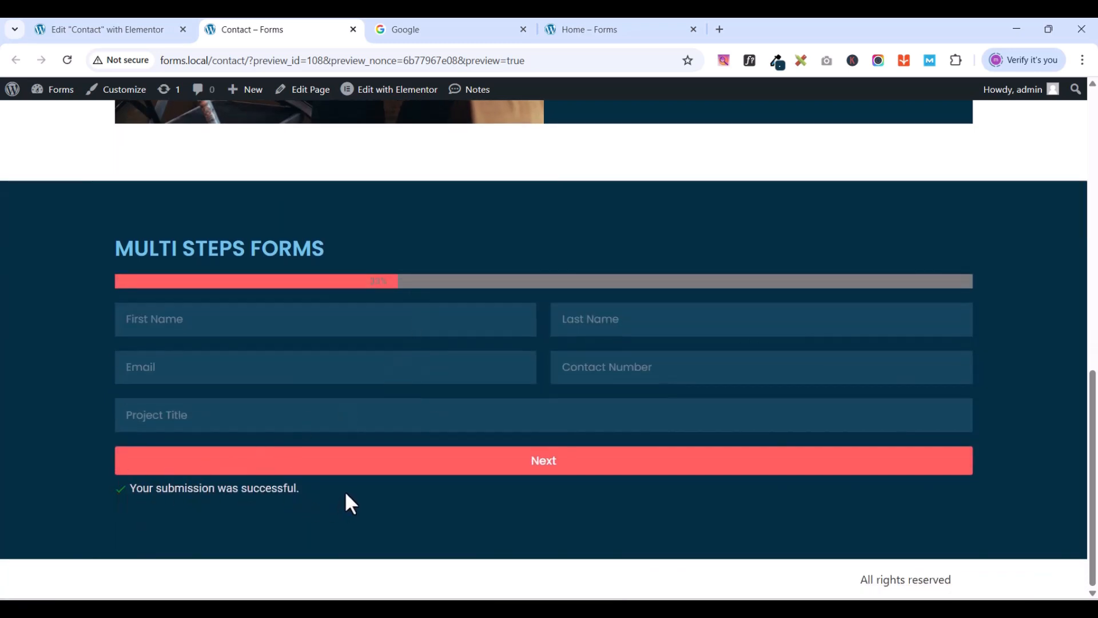
# - Review the previewed Contact page, examining both the Request a Free Quote form and the multi-step form
pyautogui.scroll(8, 421, 462)
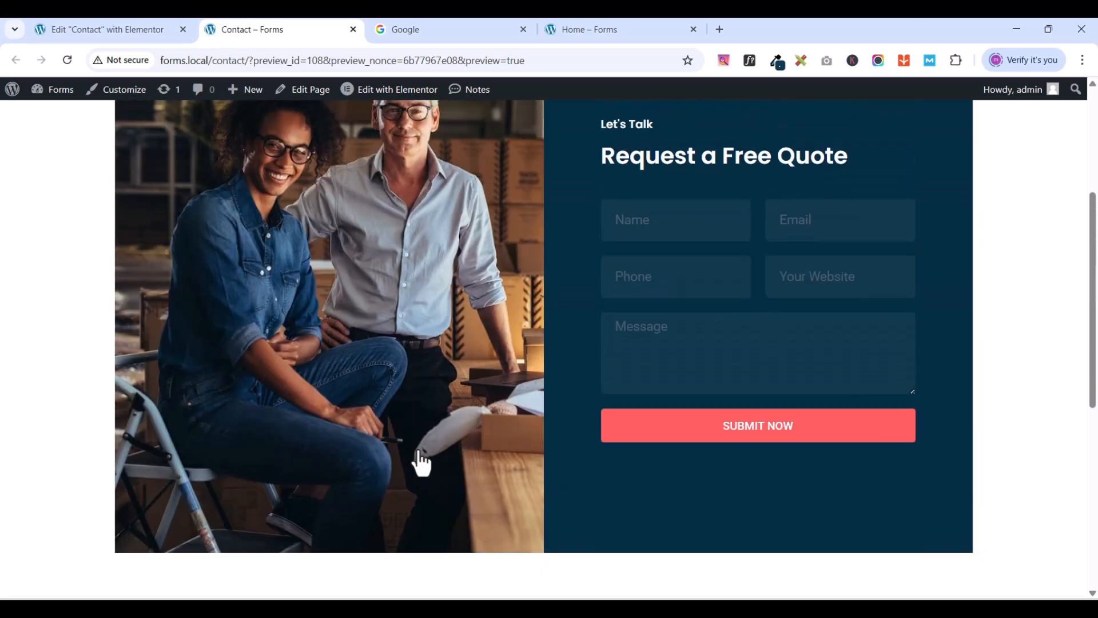
pyautogui.scroll(5, 421, 451)
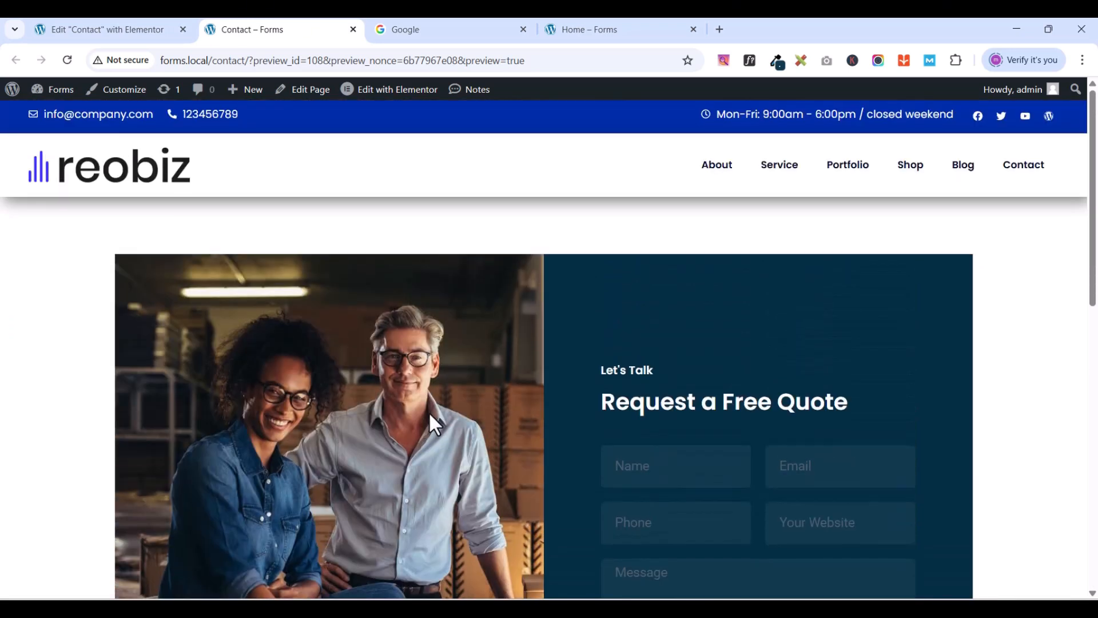
pyautogui.scroll(-3, 429, 412)
pyautogui.scroll(3, 430, 414)
pyautogui.scroll(-4, 430, 406)
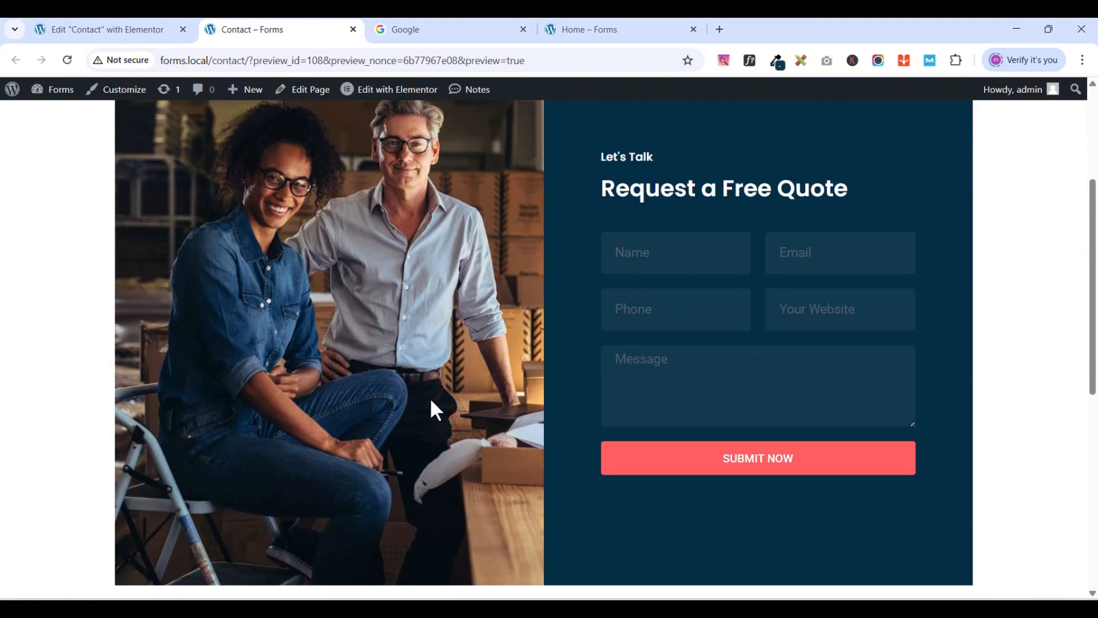
pyautogui.scroll(4, 446, 383)
pyautogui.scroll(-5, 649, 265)
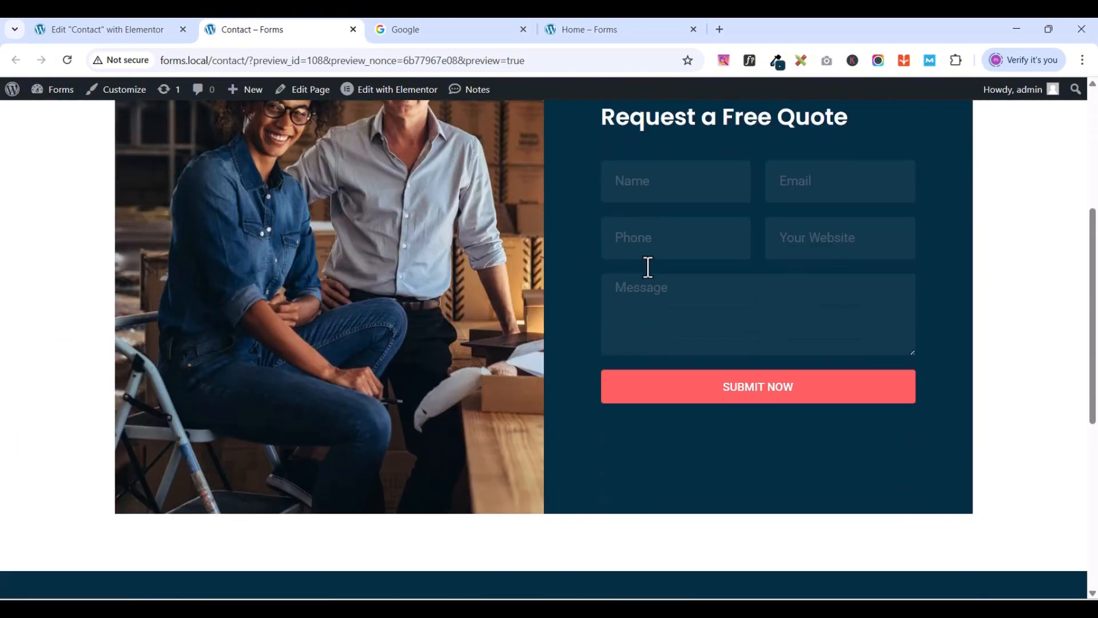
pyautogui.scroll(-1, 620, 269)
pyautogui.scroll(-3, 549, 282)
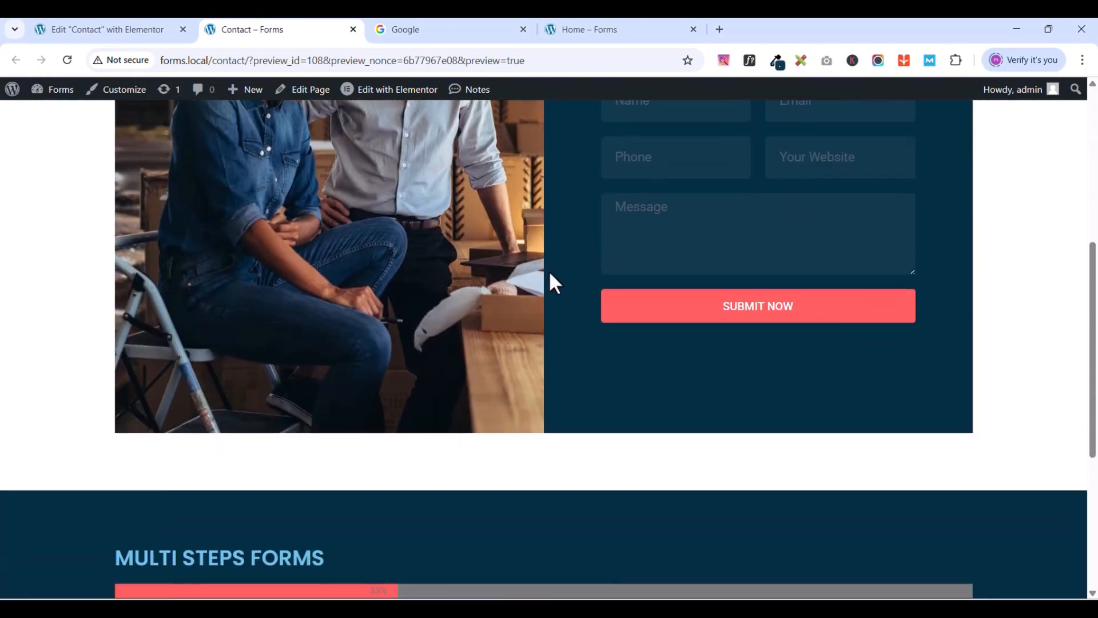
pyautogui.scroll(-2, 253, 345)
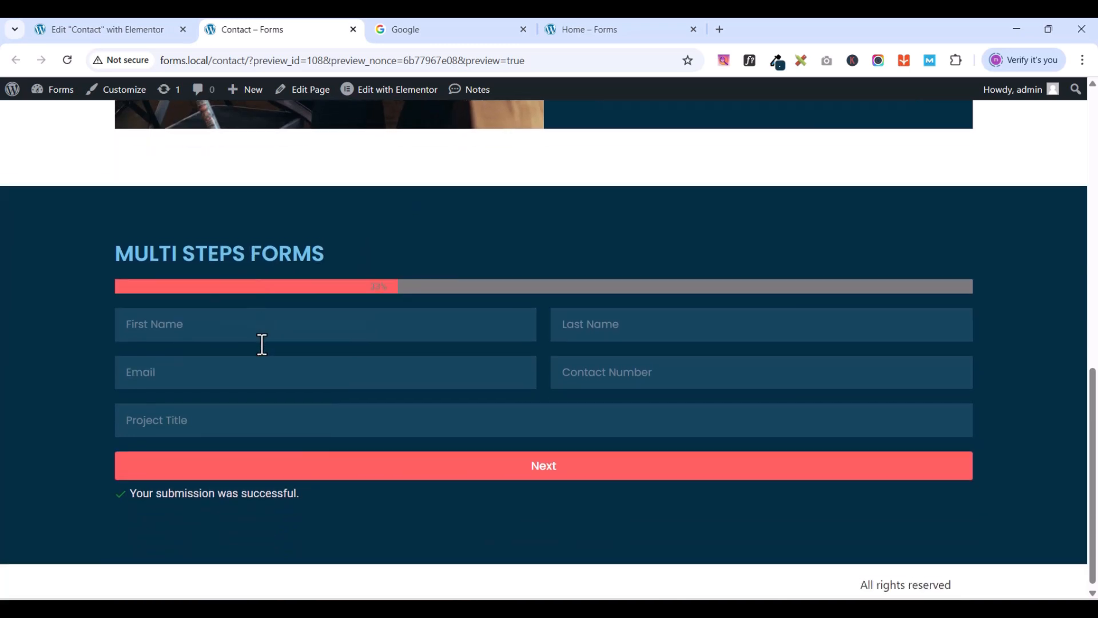